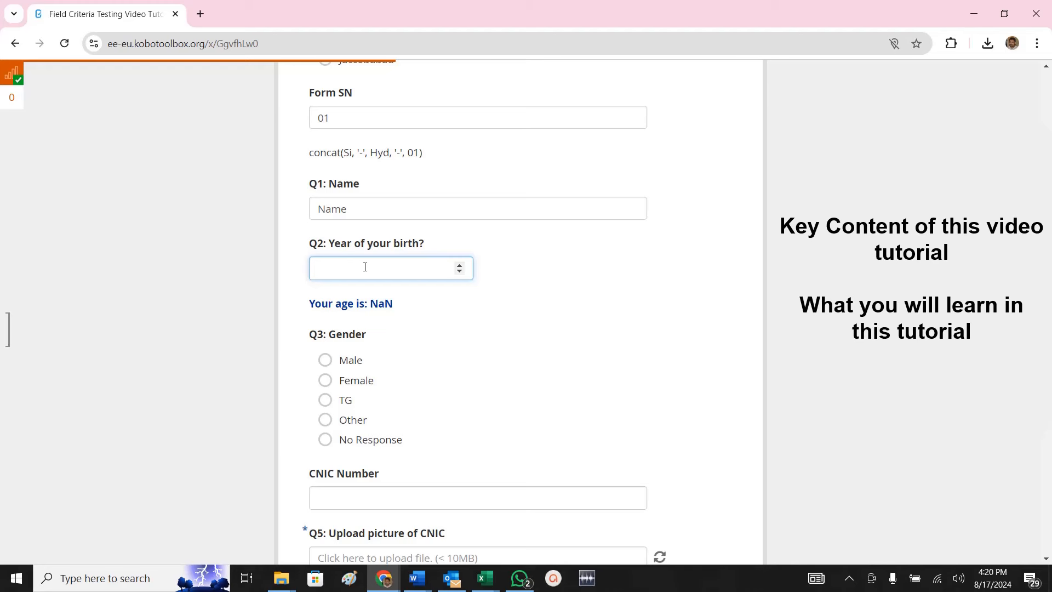
Enter 2024 as the year of birth in Q2 to test its age validation.
type("2023")
key("BackSpace")
type("4")
key("Tab")
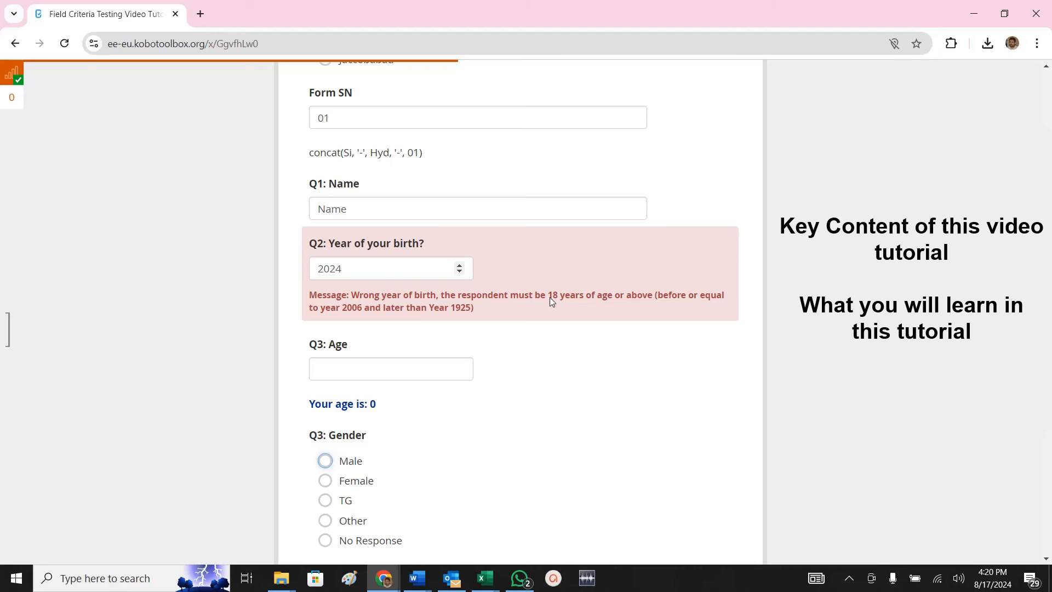
Examine the age requirement stated in the validation message under the year of birth question.
left_click_drag(551, 297, 564, 294)
left_click(598, 288)
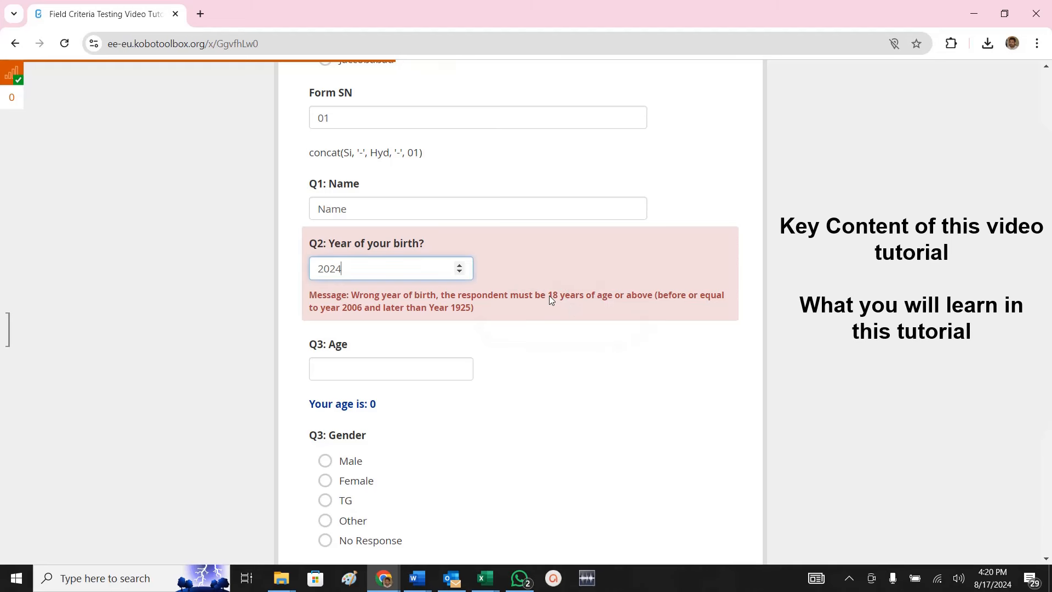
left_click_drag(550, 295, 599, 296)
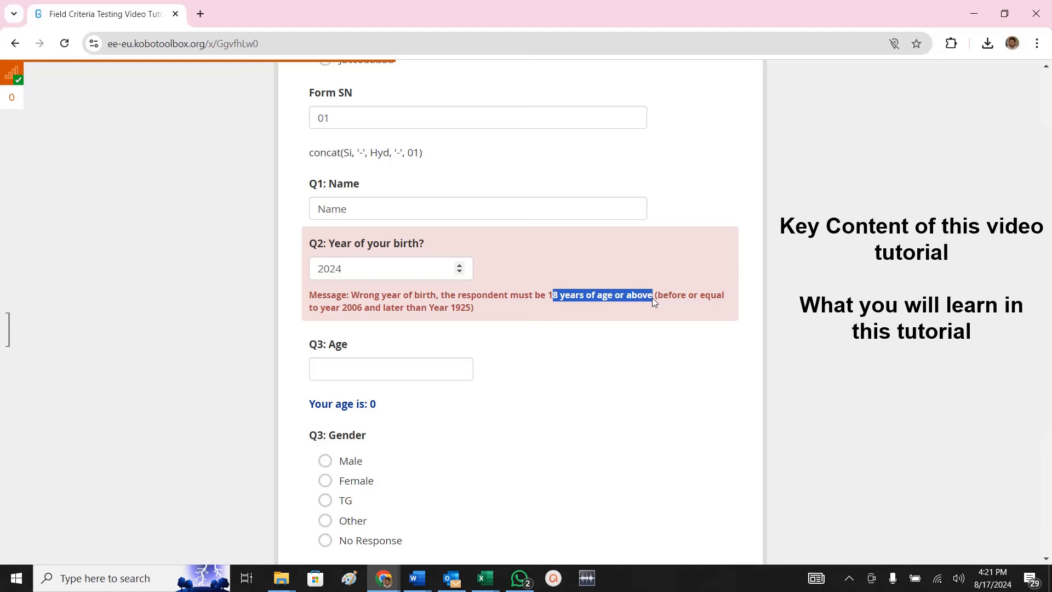
left_click(556, 300)
left_click_drag(549, 296, 653, 297)
Set the year of birth in Q2 to 2006.
left_click(359, 268)
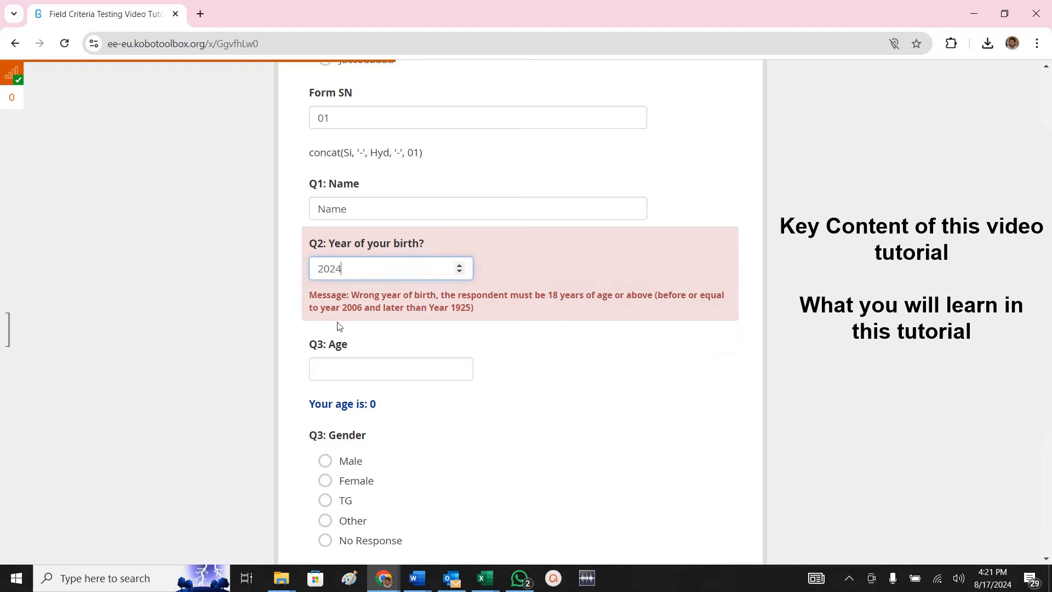
double_click(354, 274)
type("2006")
key("Tab")
left_click(383, 269)
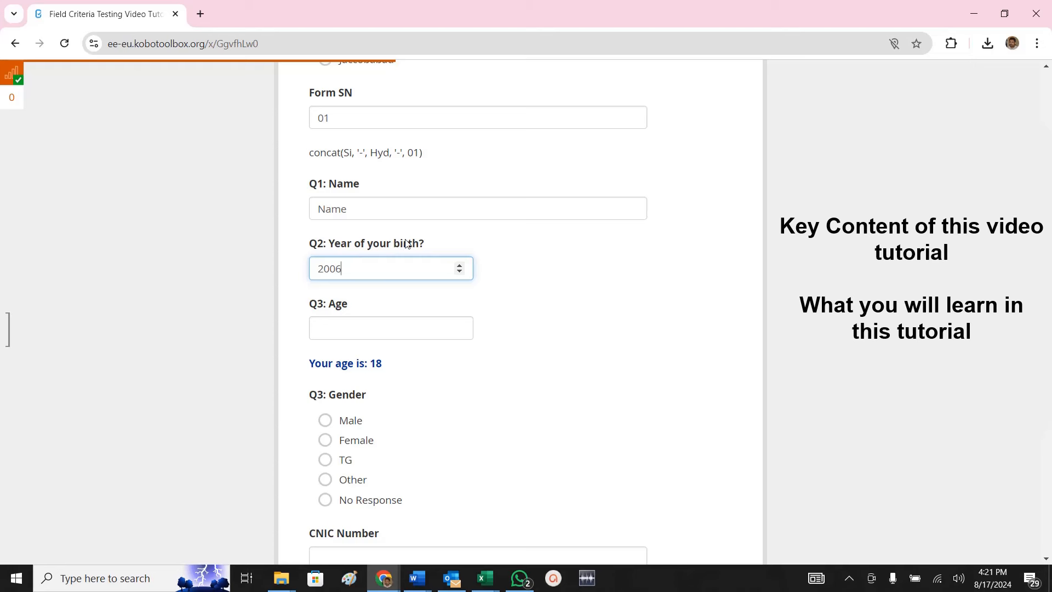
left_click_drag(361, 267, 249, 273)
left_click(355, 268)
Enter 19 in the Q3 Age question to test it against the year of birth.
left_click(338, 339)
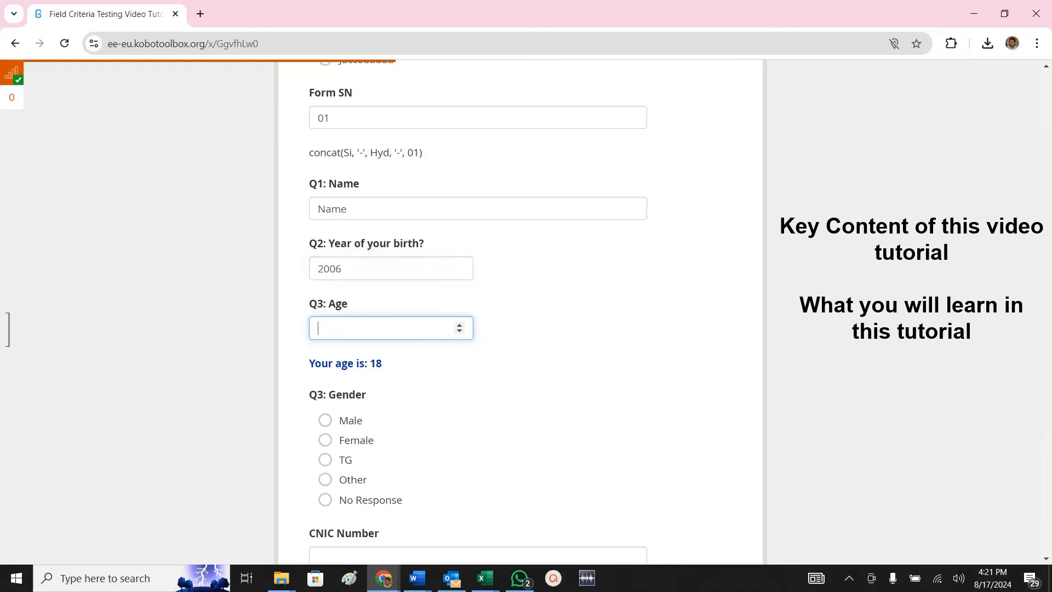
type("19")
key("Tab")
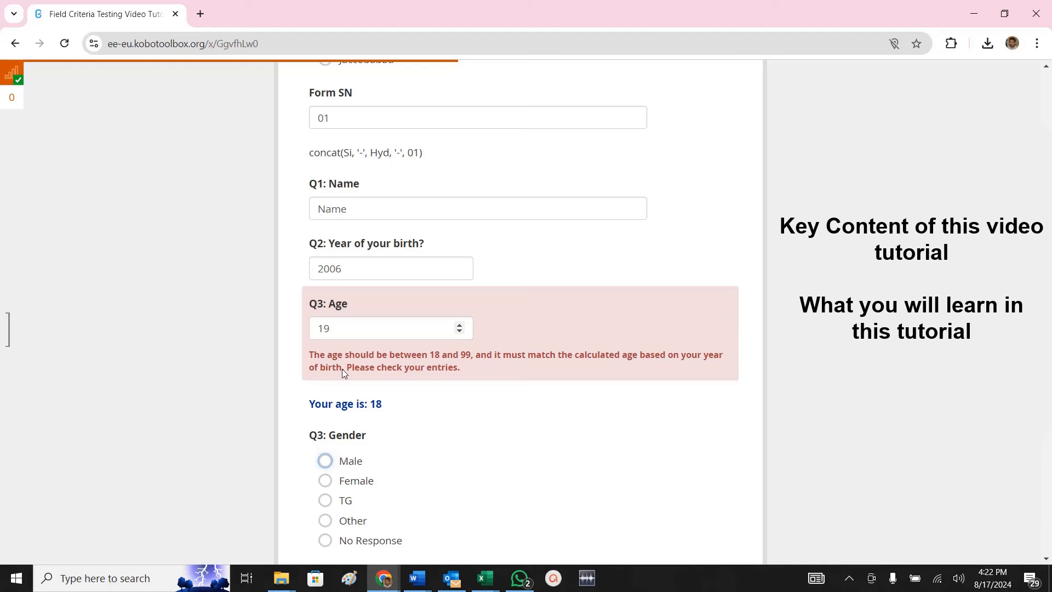
left_click_drag(330, 243, 443, 247)
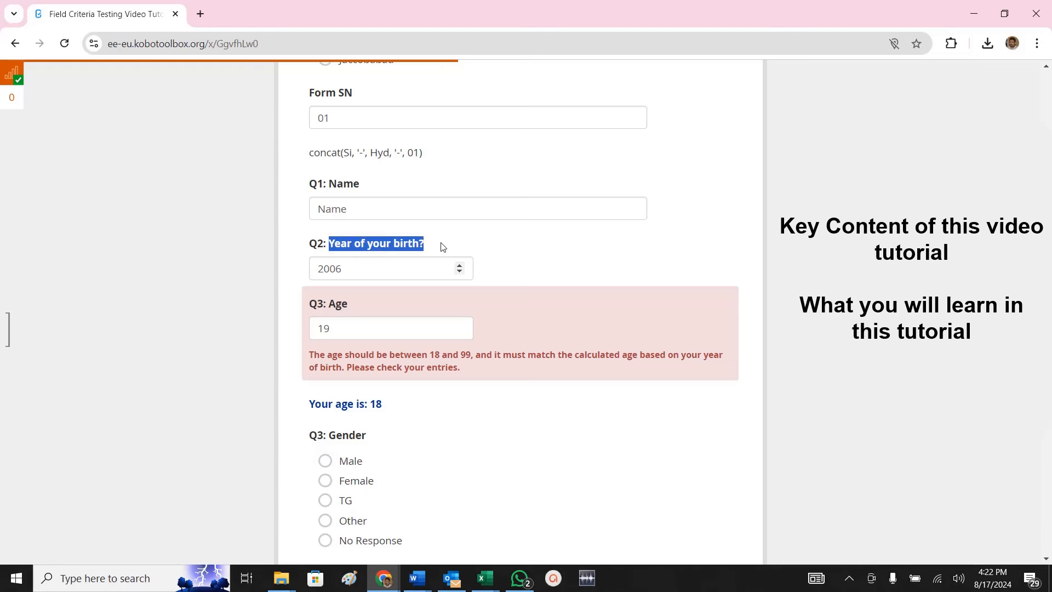
left_click(346, 271)
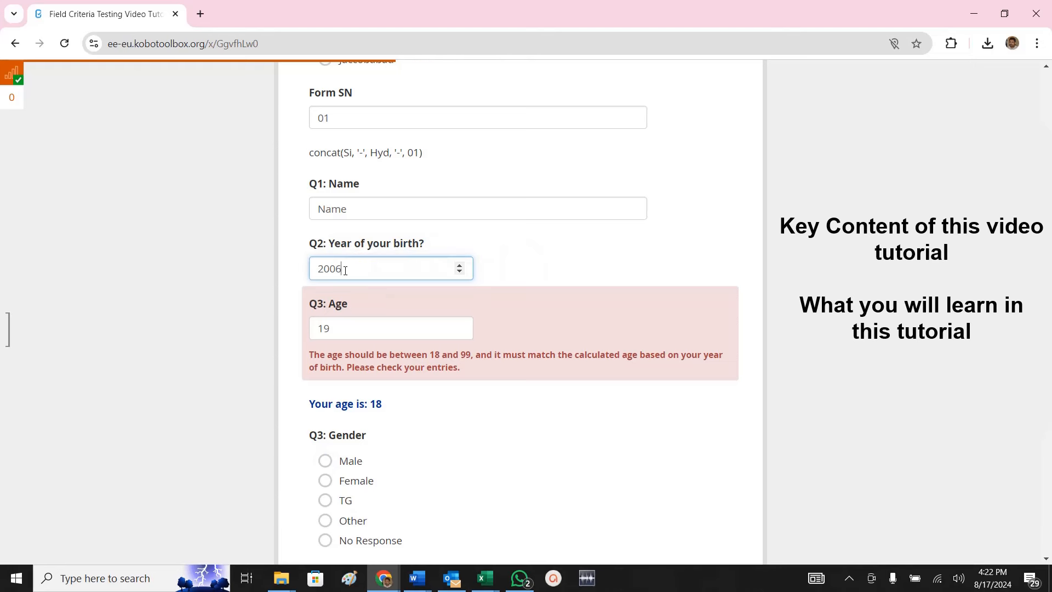
Set the age in the Q3 Age question to 18.
left_click(339, 329)
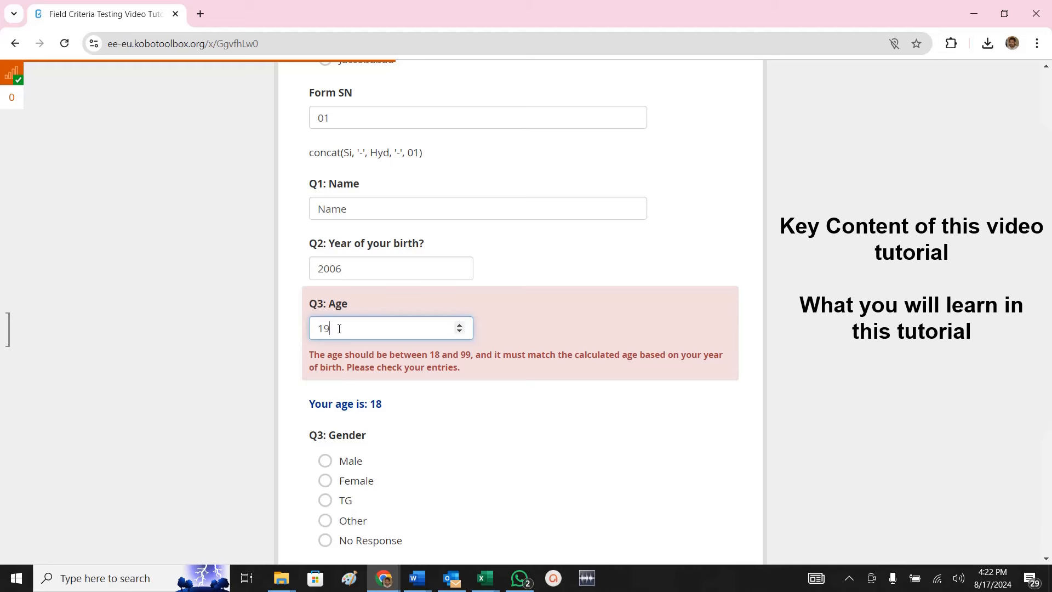
key("BackSpace")
type("8")
Compare the calculated age note with the entered year of birth and age.
left_click_drag(309, 363, 386, 367)
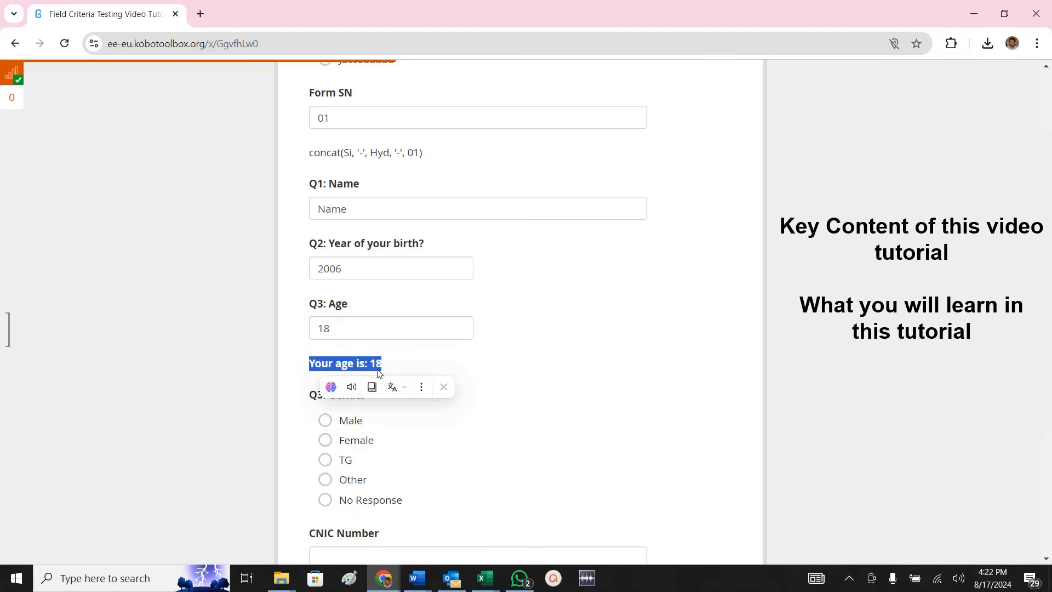
double_click(352, 269)
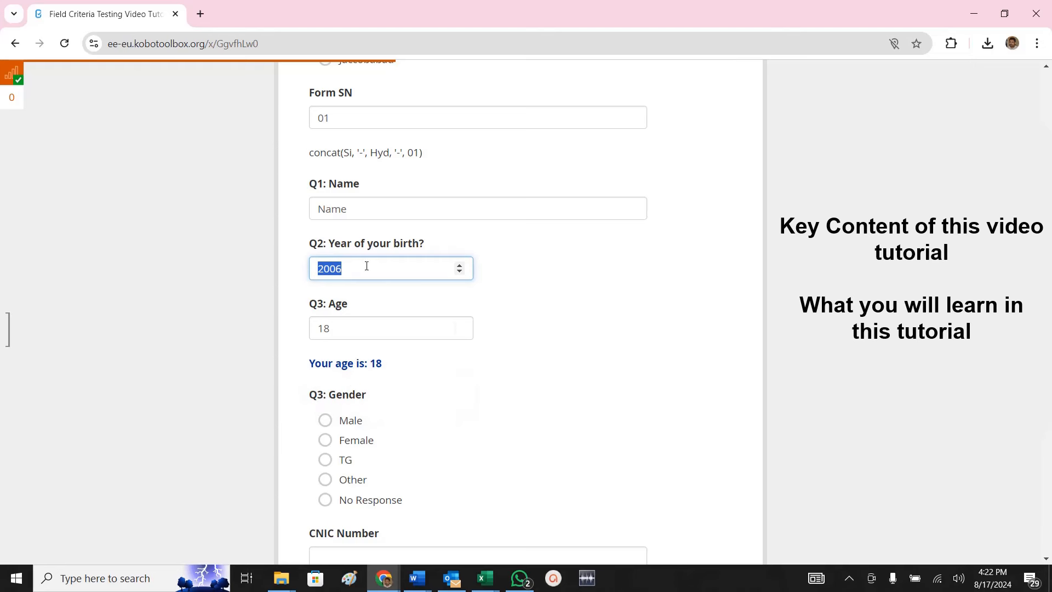
left_click_drag(364, 265, 260, 268)
left_click_drag(310, 364, 395, 371)
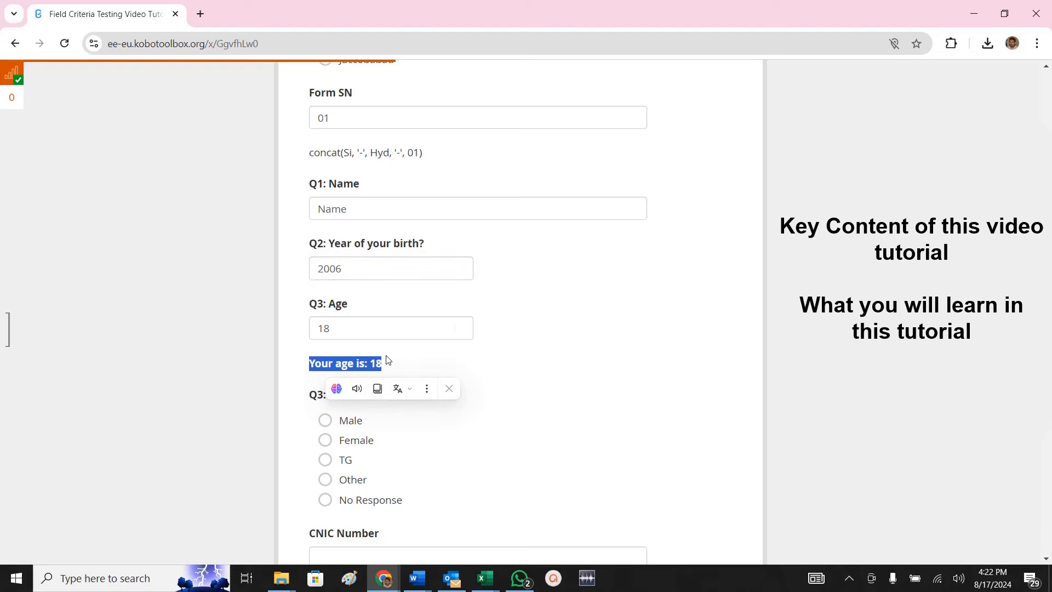
left_click(404, 366)
left_click_drag(393, 368, 306, 365)
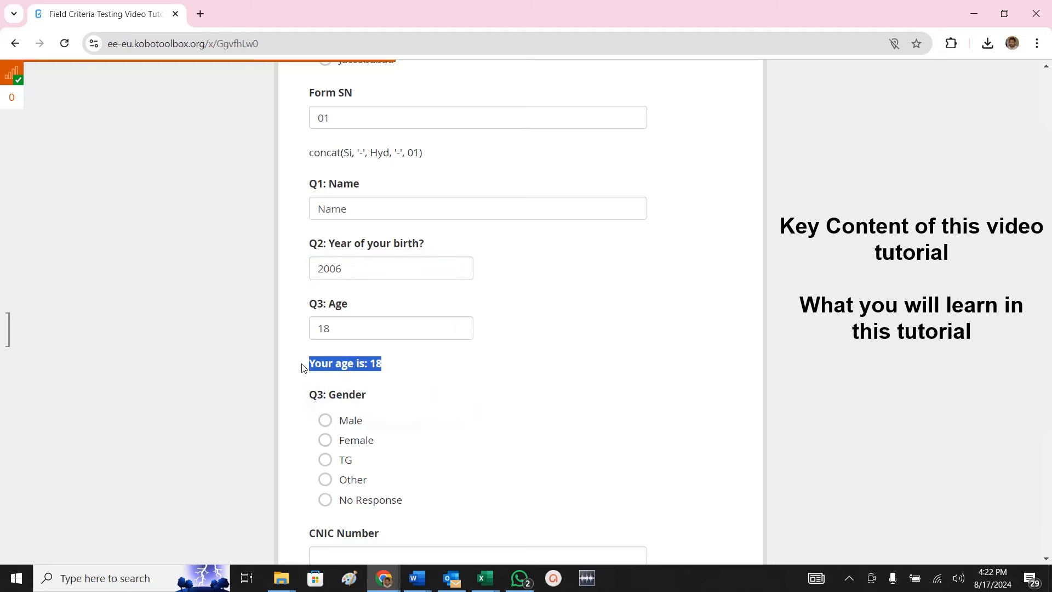
left_click(351, 333)
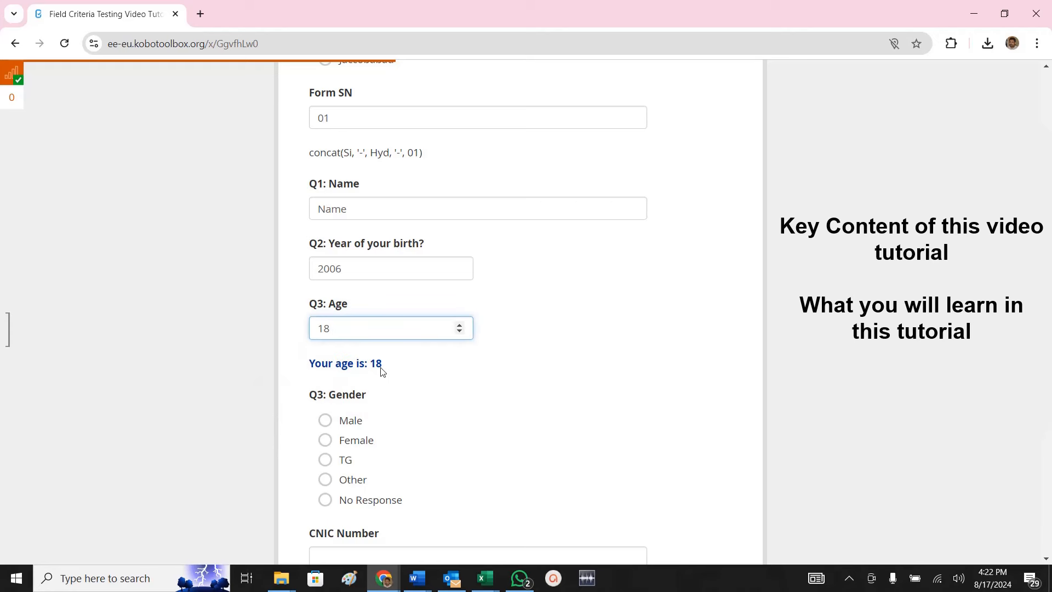
Select Male as the answer to the Q3 Gender question.
scroll(382, 370, "down", 3)
left_click(350, 215)
Enter an ID number without hyphens in the CNIC Number question to test its format validation.
left_click(333, 353)
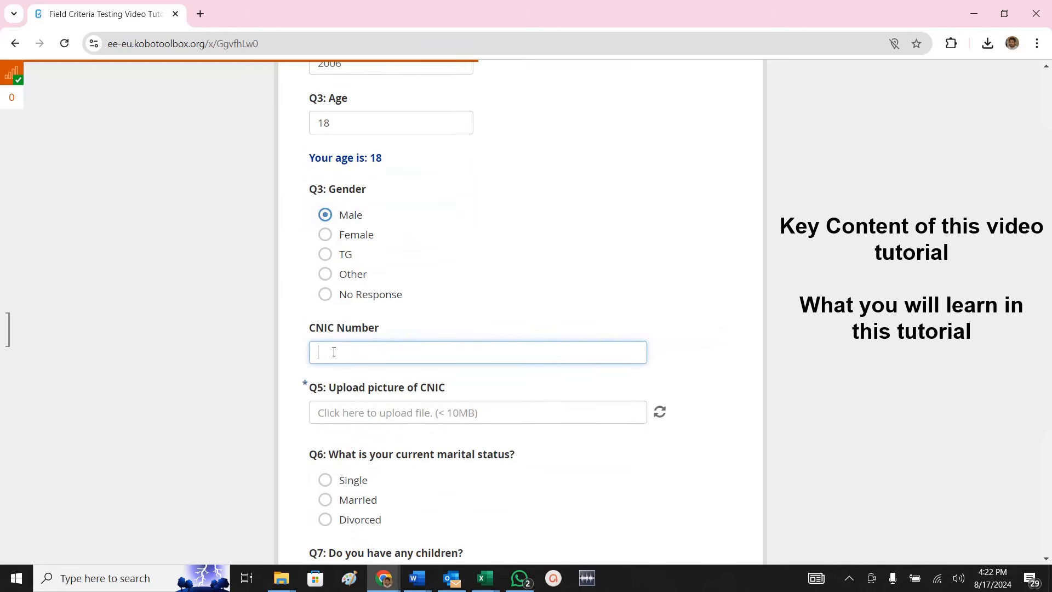
scroll(484, 299, "down", 1)
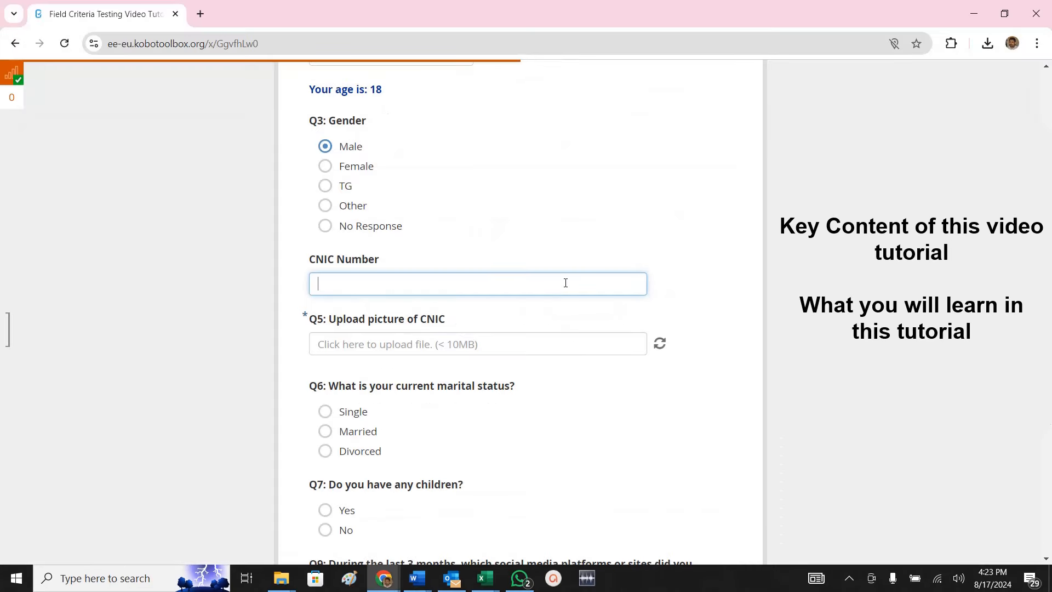
type("10008098090909090")
key("Tab")
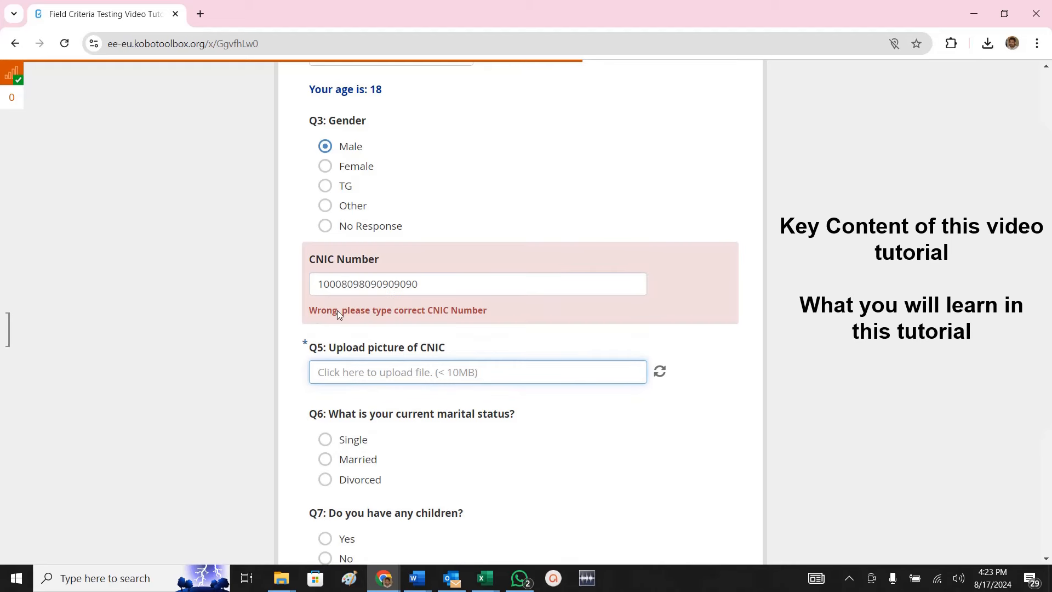
Replace the CNIC Number entry with the sample CNIC number copied from section 7 of the Word document.
double_click(441, 281)
key("alt+Tab")
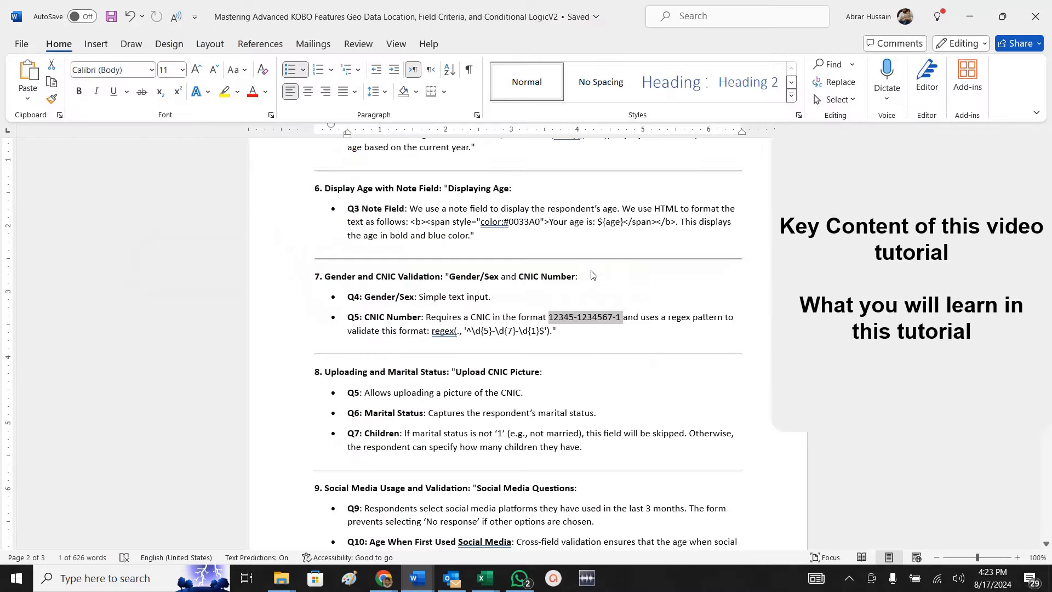
scroll(686, 353, "up", 10)
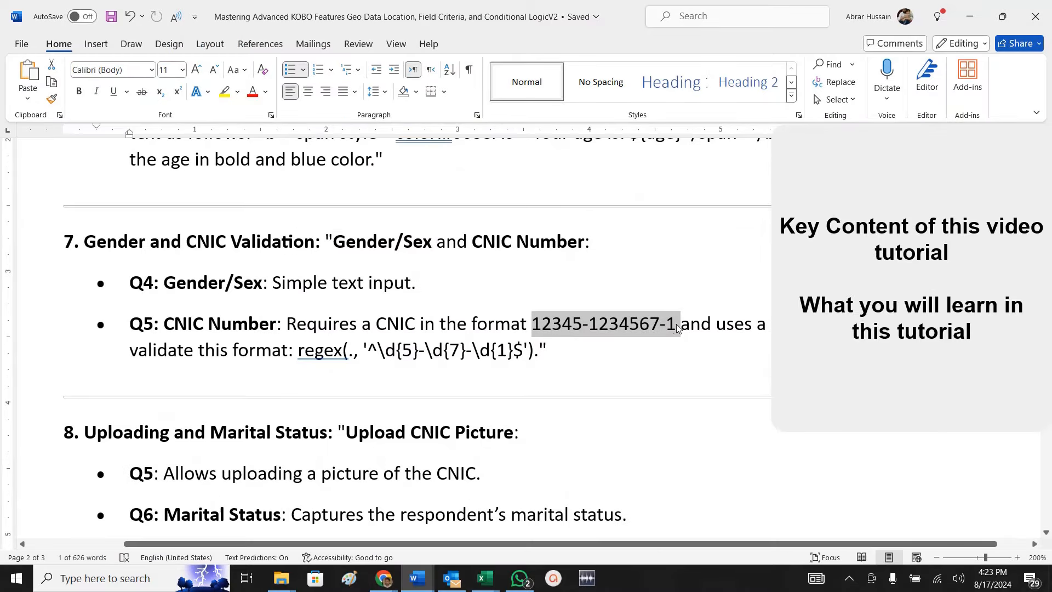
left_click(542, 325)
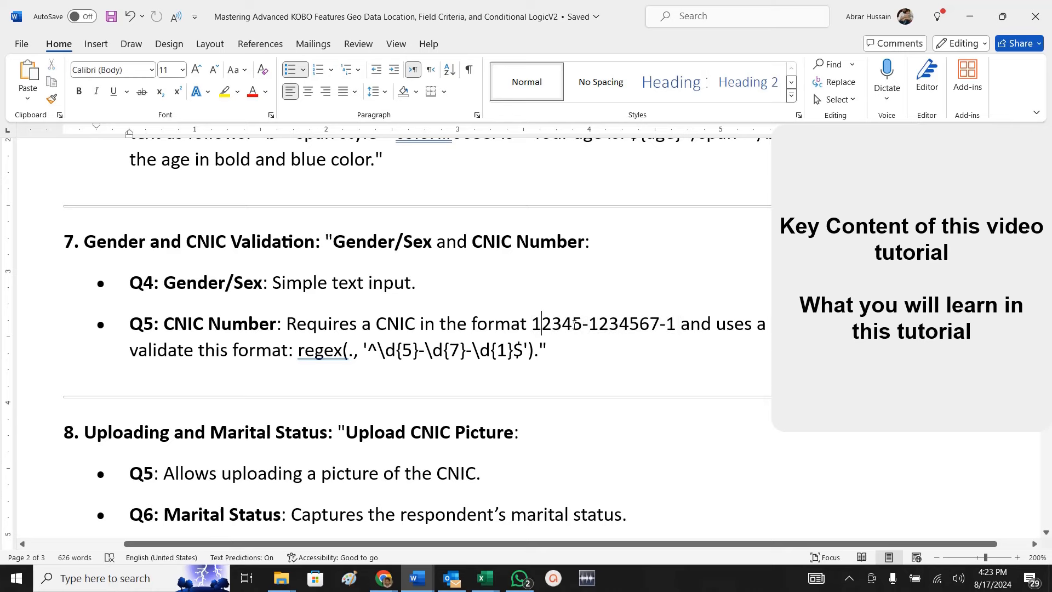
left_click_drag(586, 324, 671, 322)
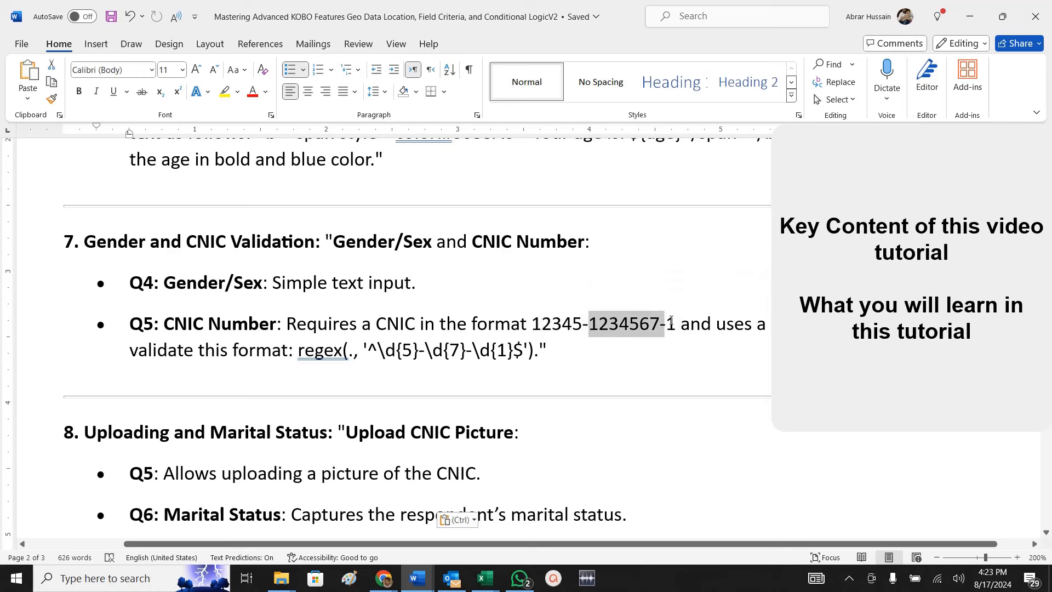
left_click(667, 323)
double_click(639, 328)
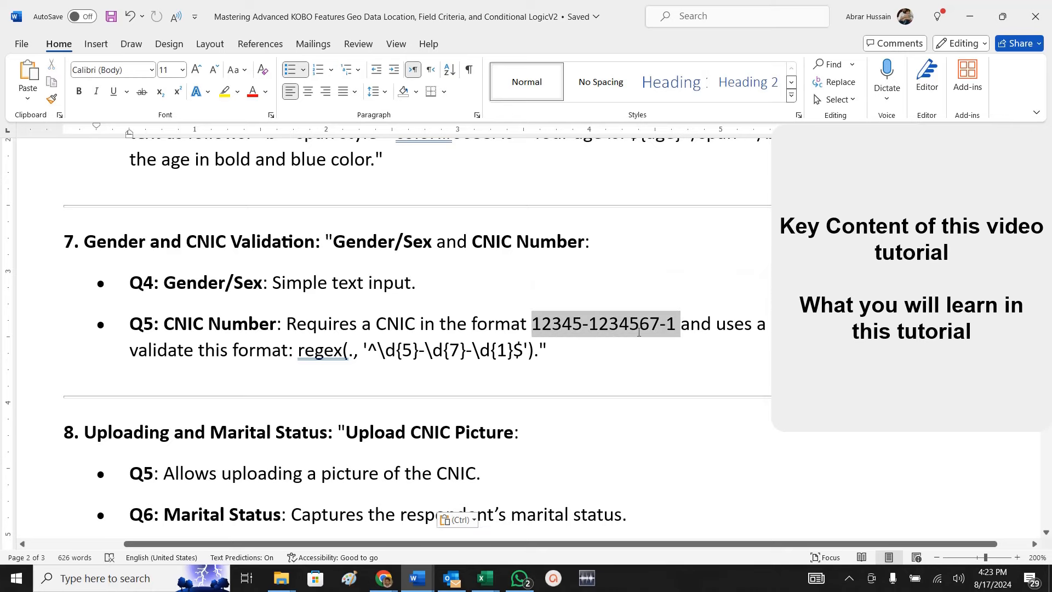
key("ctrl+c")
key("alt+Tab")
key("ctrl+v")
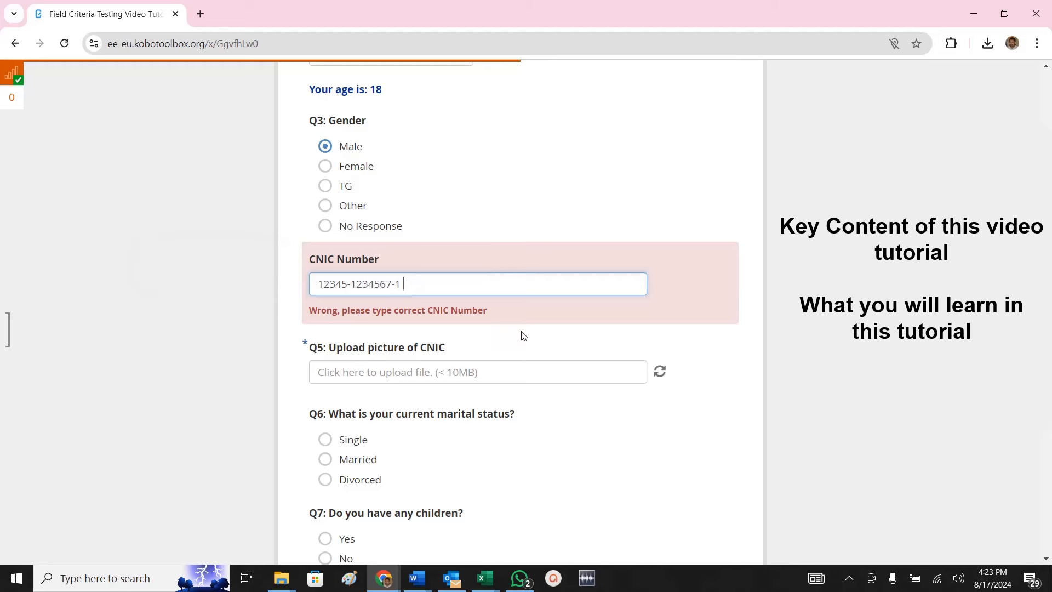
key("Tab")
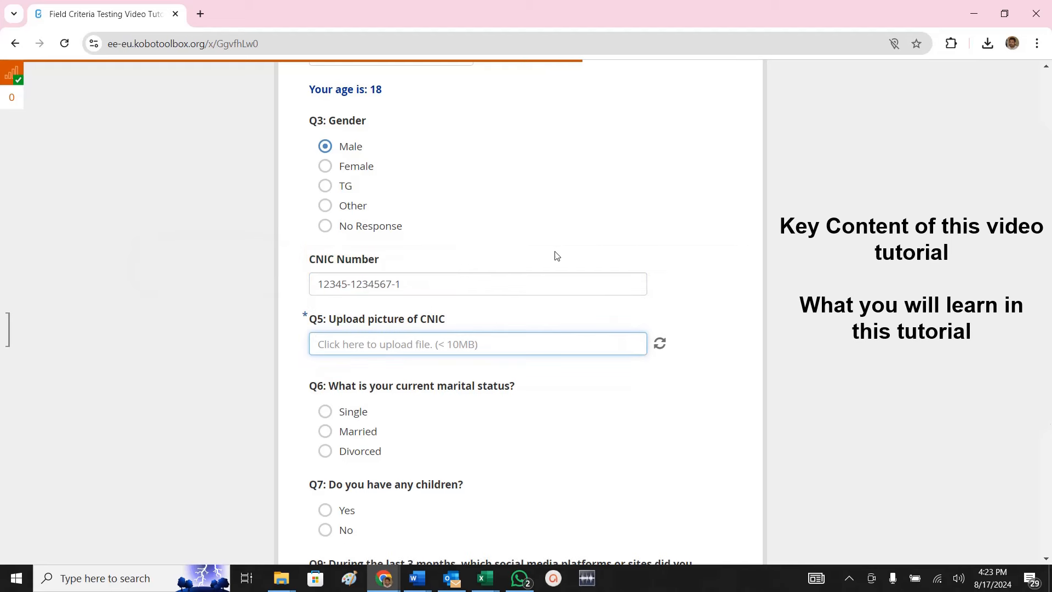
Examine the hyphenated format of the number entered in the CNIC Number question.
left_click_drag(403, 284, 192, 272)
left_click(430, 277)
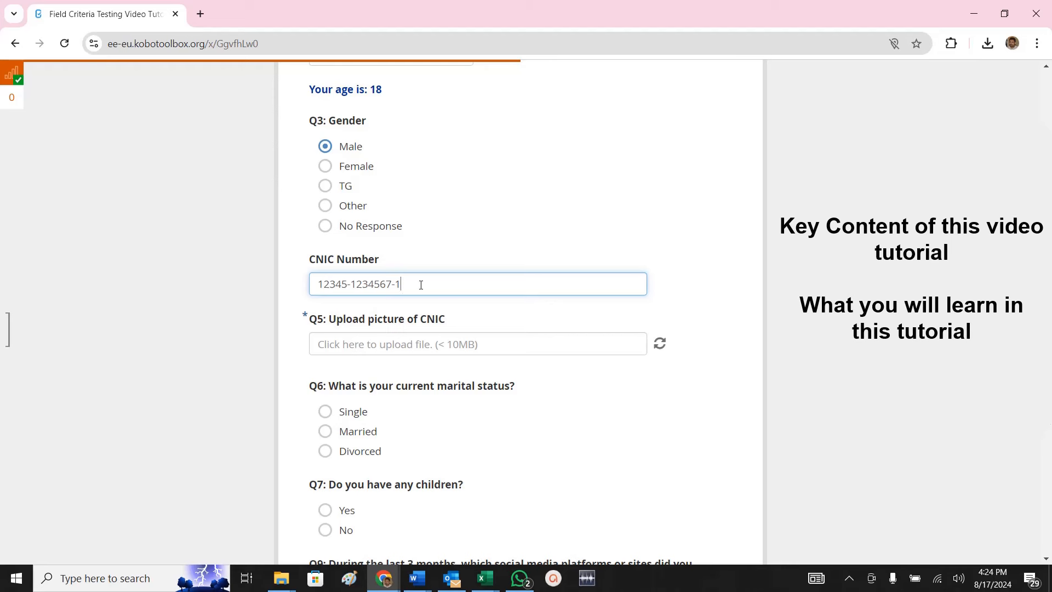
left_click_drag(420, 284, 304, 274)
left_click_drag(423, 284, 261, 268)
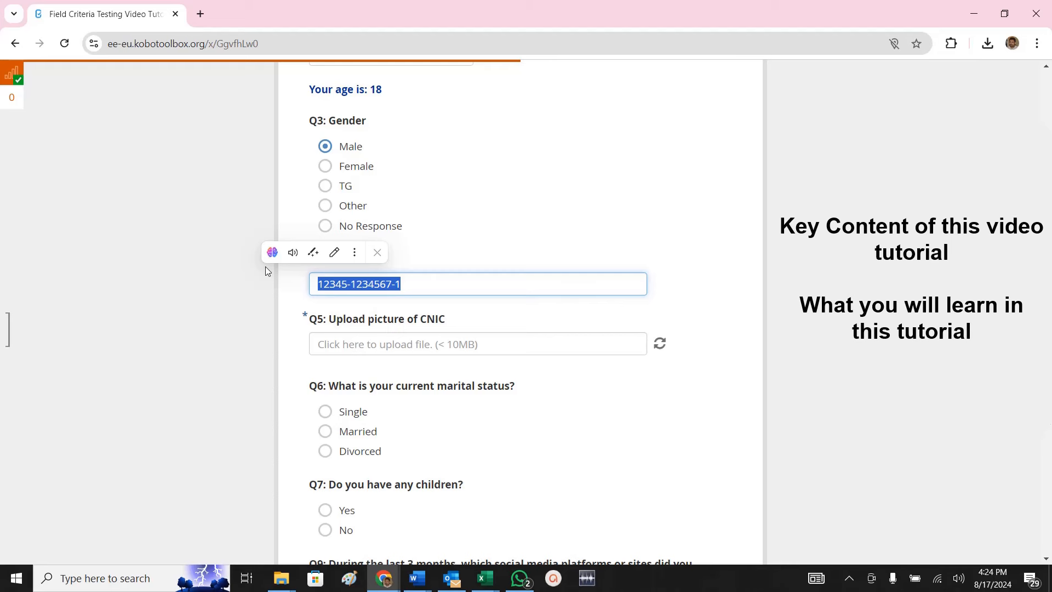
Allow camera access in the KoboCollect mobile app and take and accept a photo for Q5: Upload picture of CNIC.
left_click(361, 349)
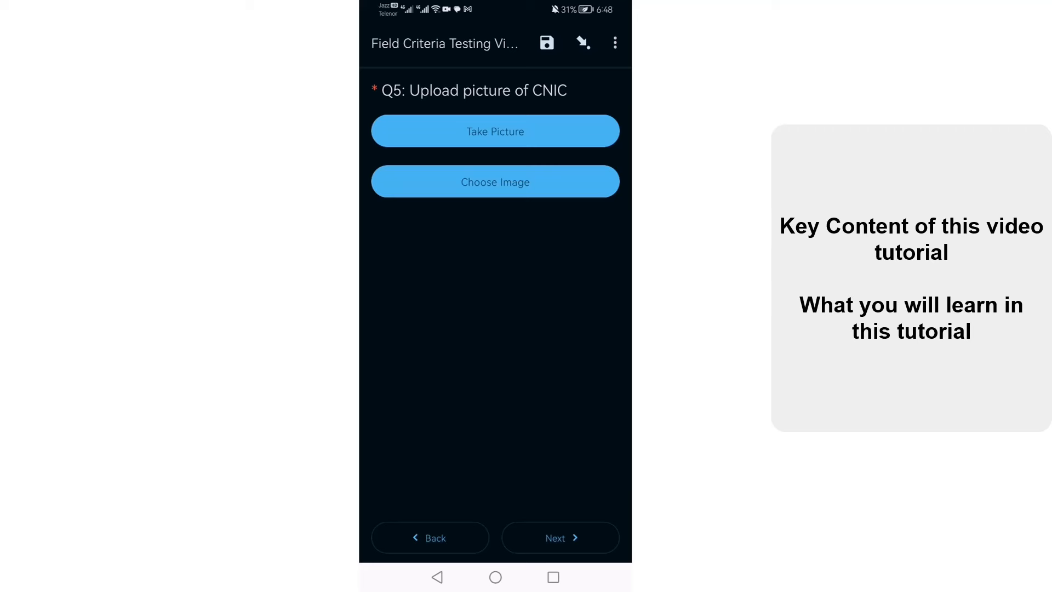
left_click(527, 131)
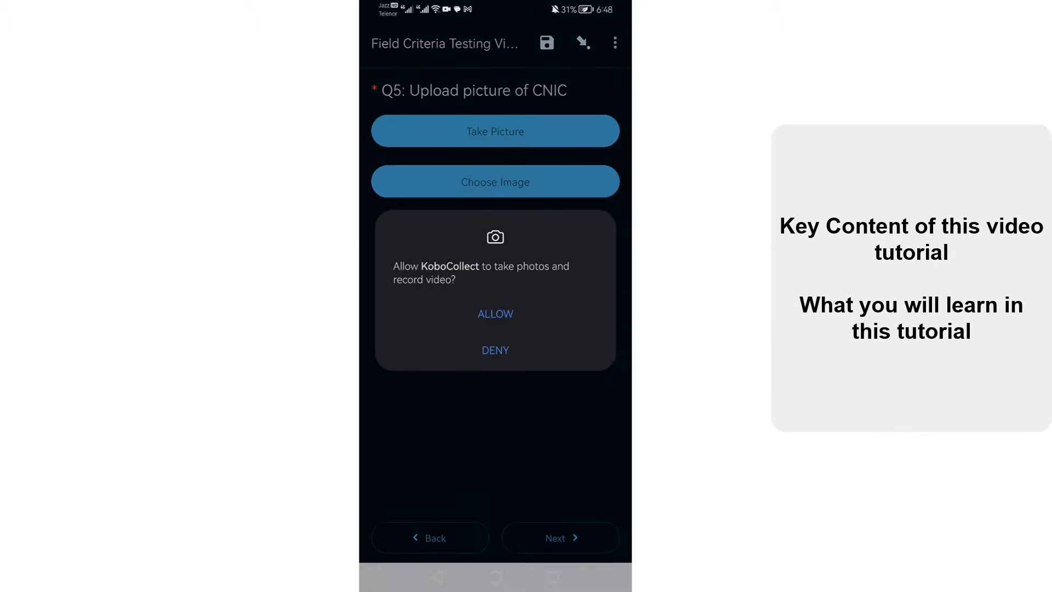
left_click(495, 131)
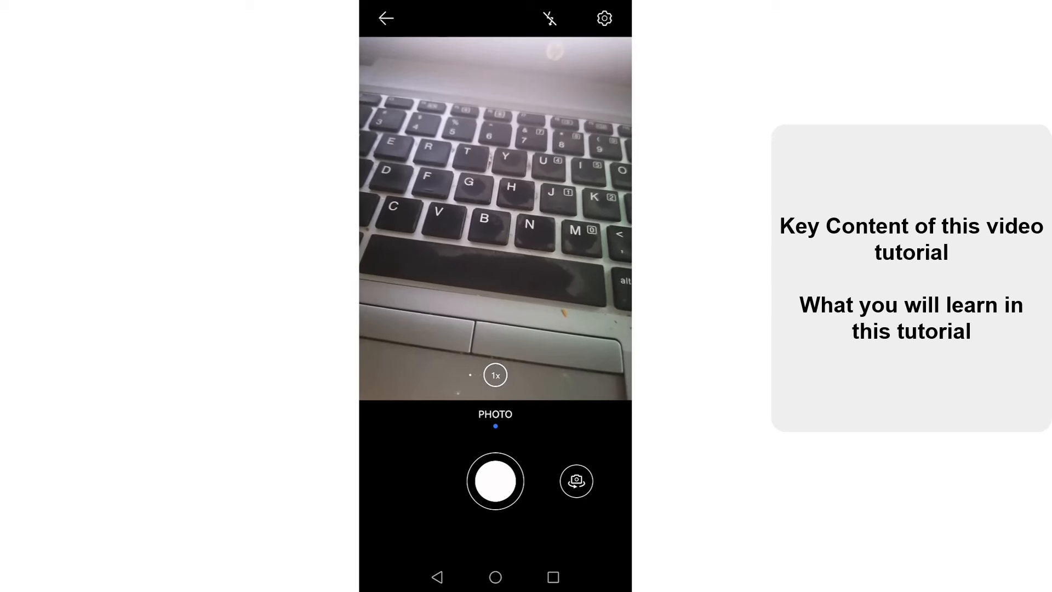
left_click(495, 481)
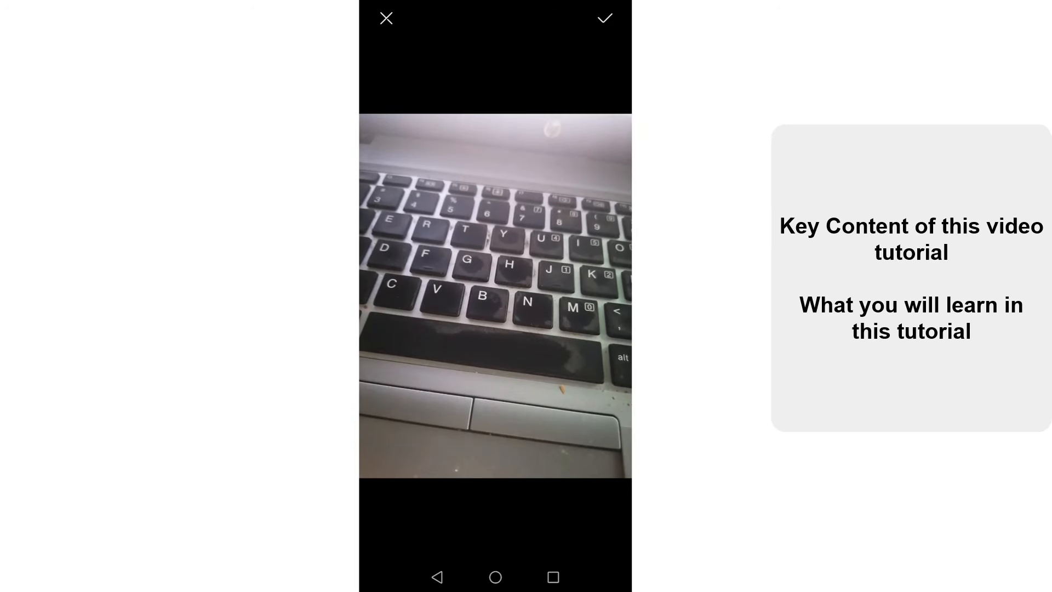
left_click(605, 18)
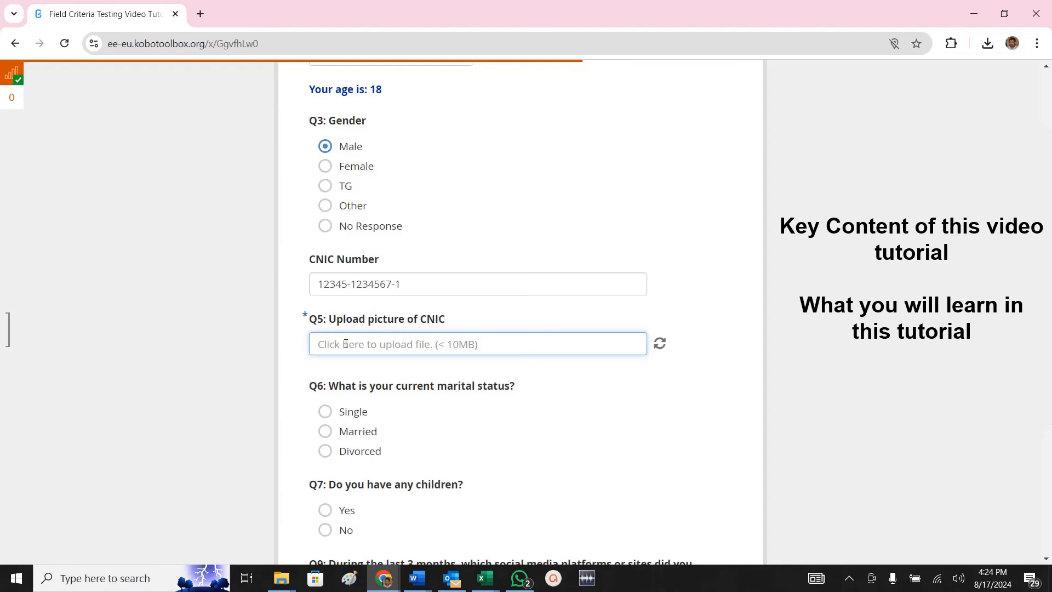
Upload the "my intro" image from Downloads to Q5: Upload picture of CNIC in the web form.
left_click(345, 343)
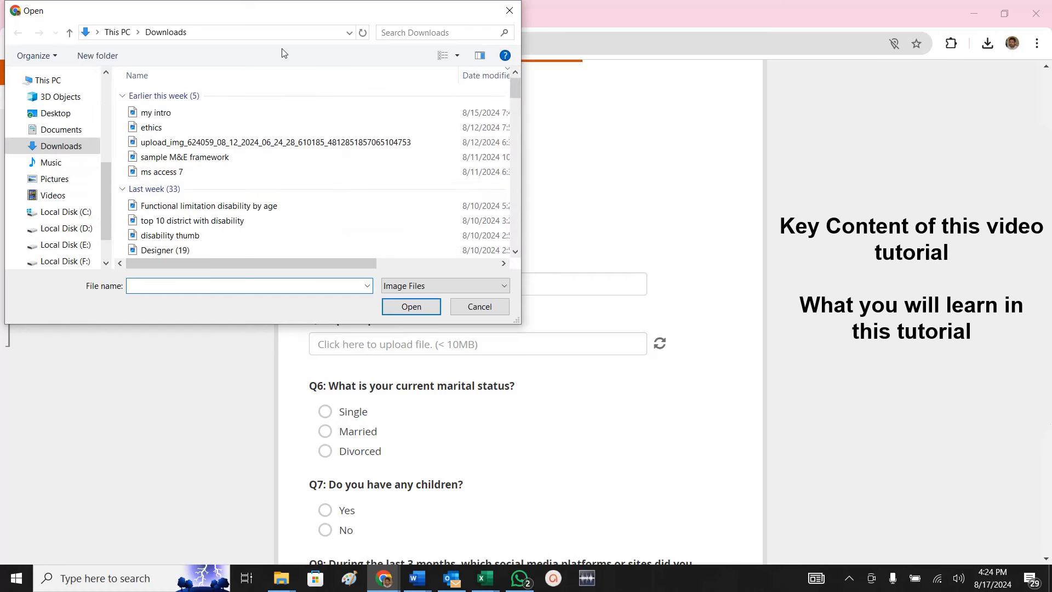
left_click(153, 112)
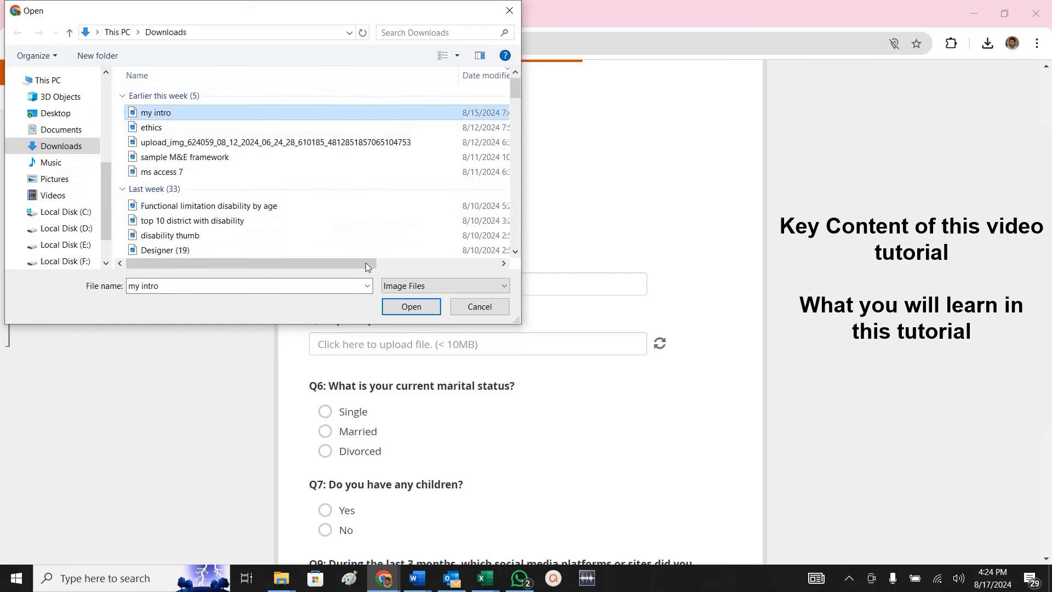
left_click(411, 307)
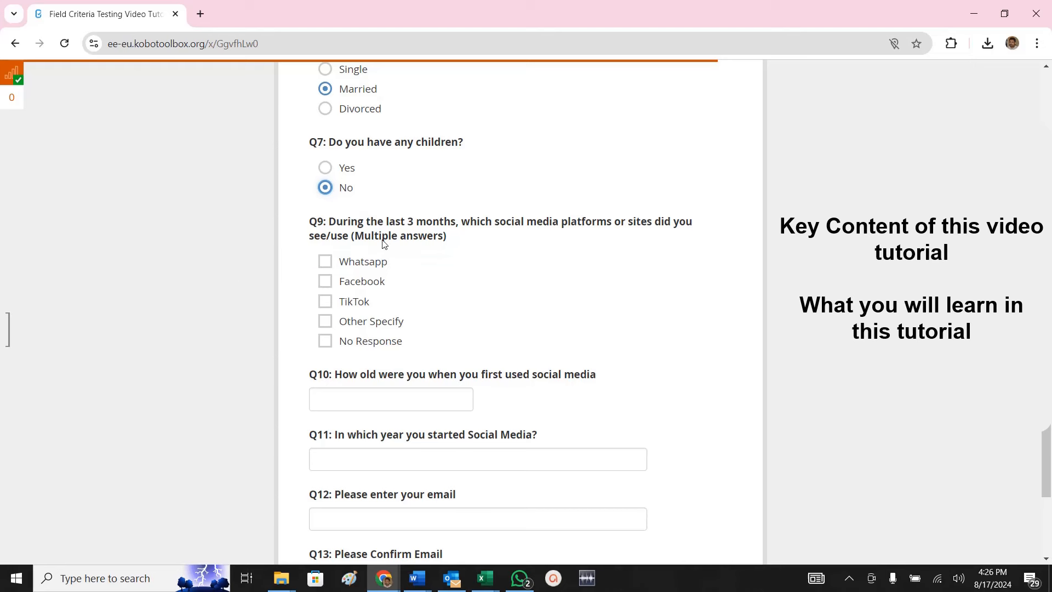
Select Whatsapp, Facebook, TikTok and Other Specify in Q9, and clear Other Specify again.
left_click(368, 266)
left_click(367, 281)
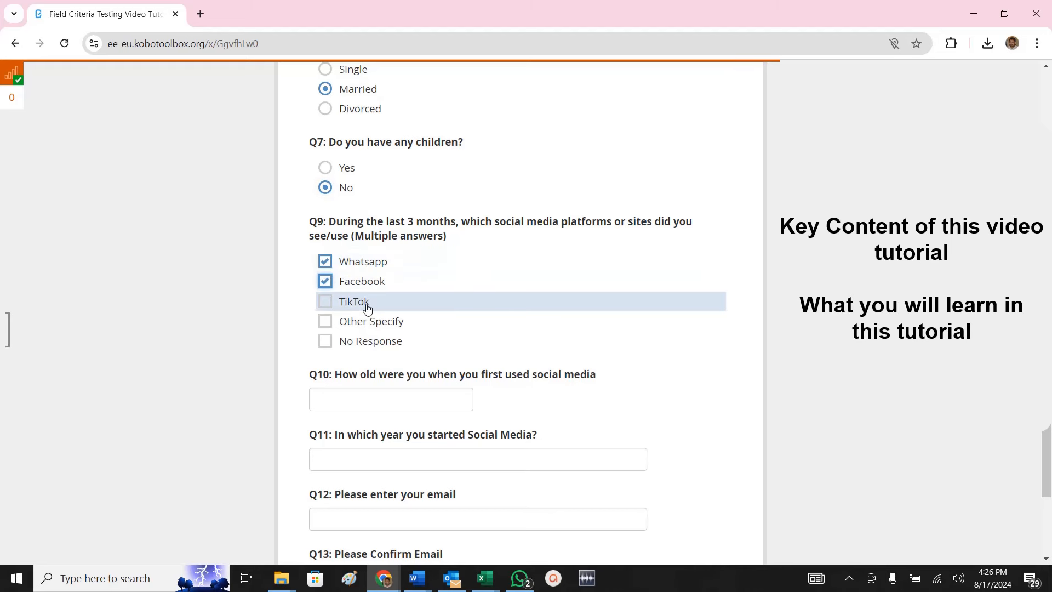
left_click(367, 306)
left_click(365, 322)
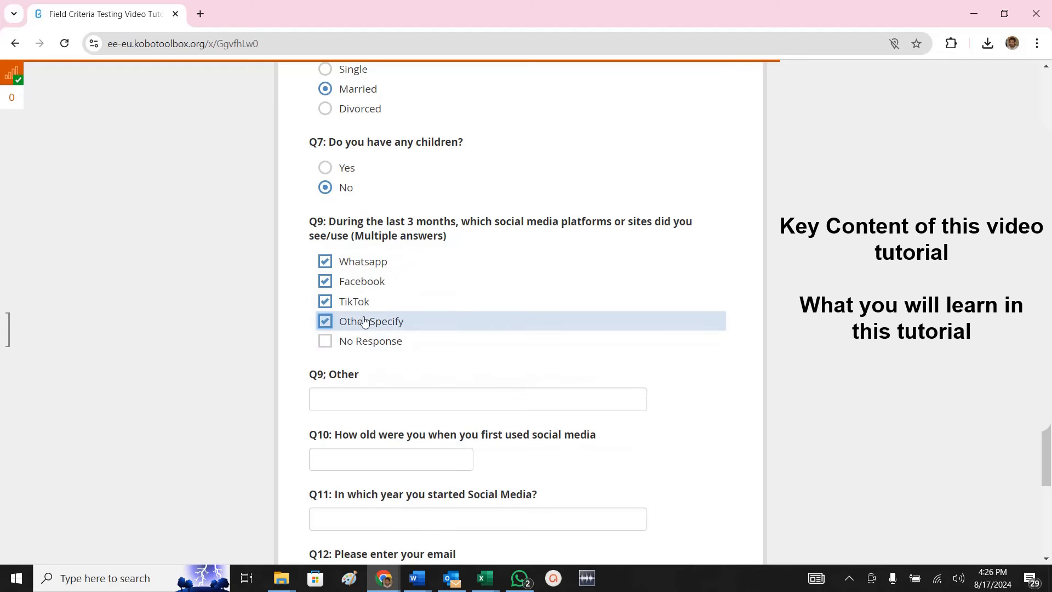
left_click(325, 322)
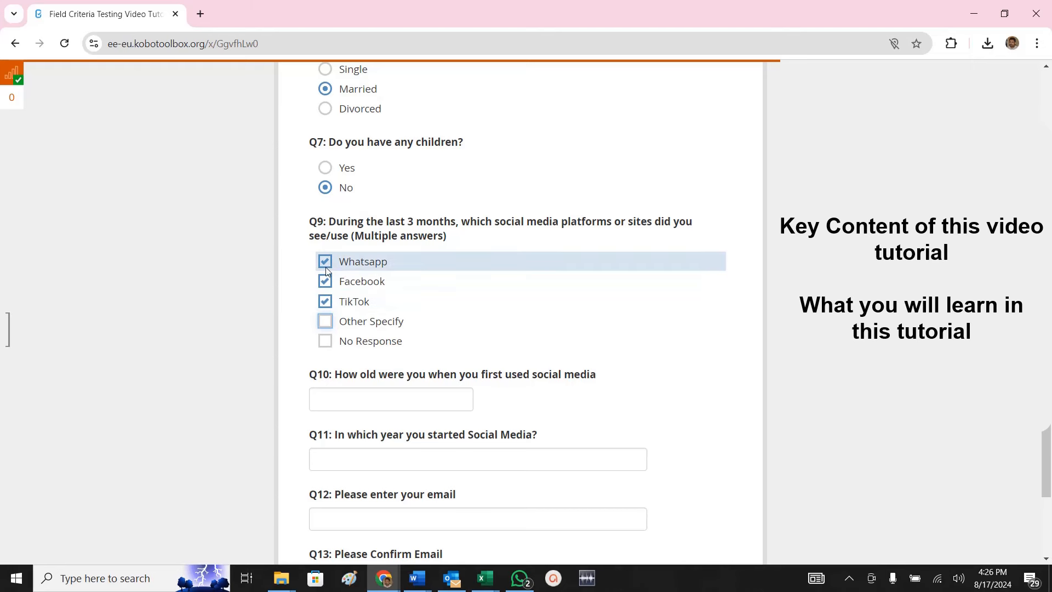
Try combining No Response with the selected platforms in Q9, read the validation message, and clear No Response.
left_click(324, 342)
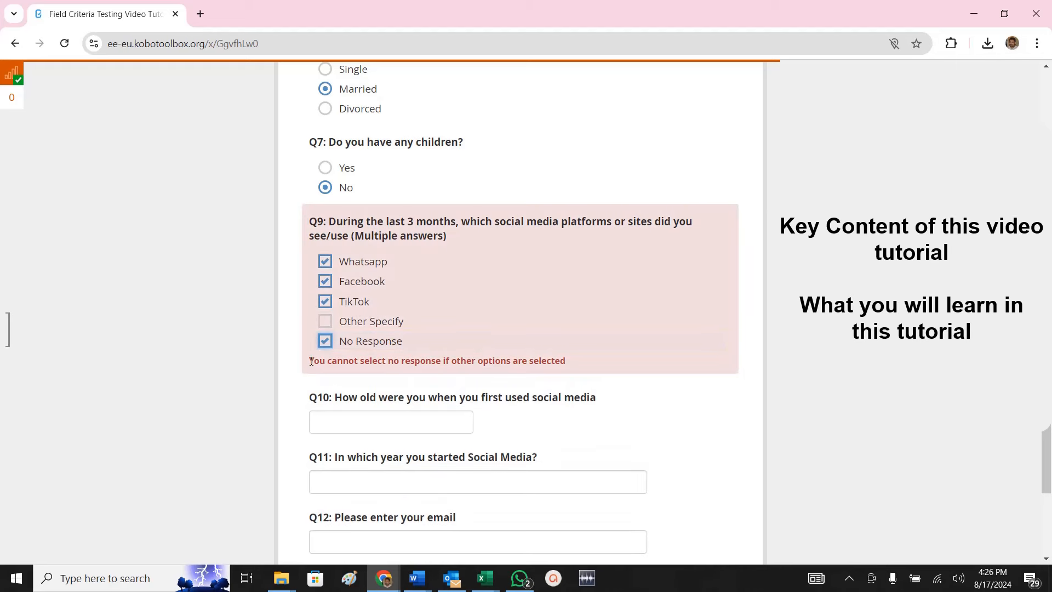
left_click_drag(310, 361, 603, 360)
left_click(344, 381)
left_click(325, 345)
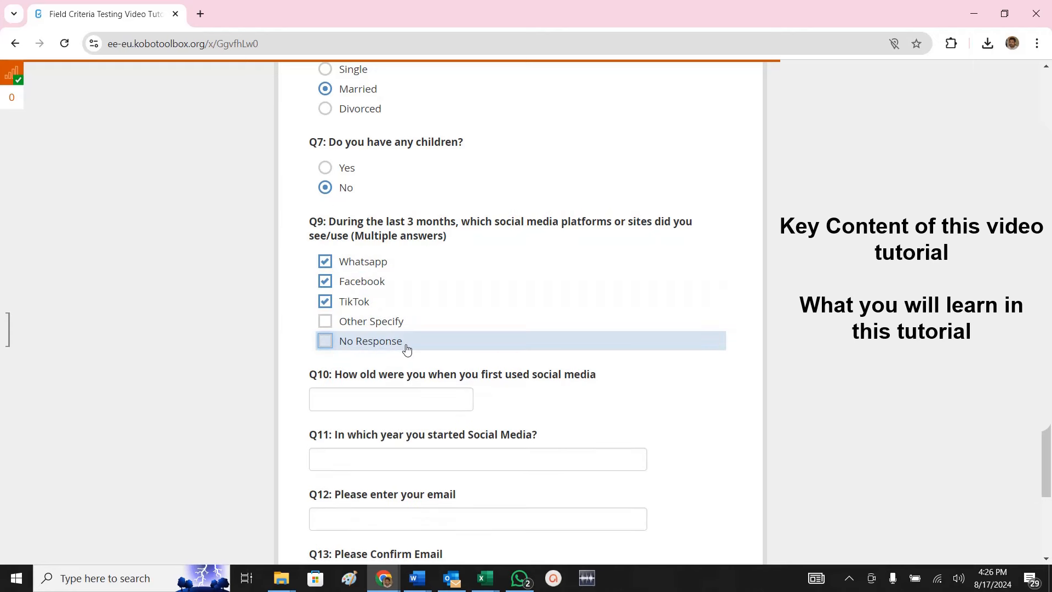
Examine Q10 on age at first social media use and compare it with the Q2 birth year and Q3 Age answers.
scroll(405, 349, "down", 2)
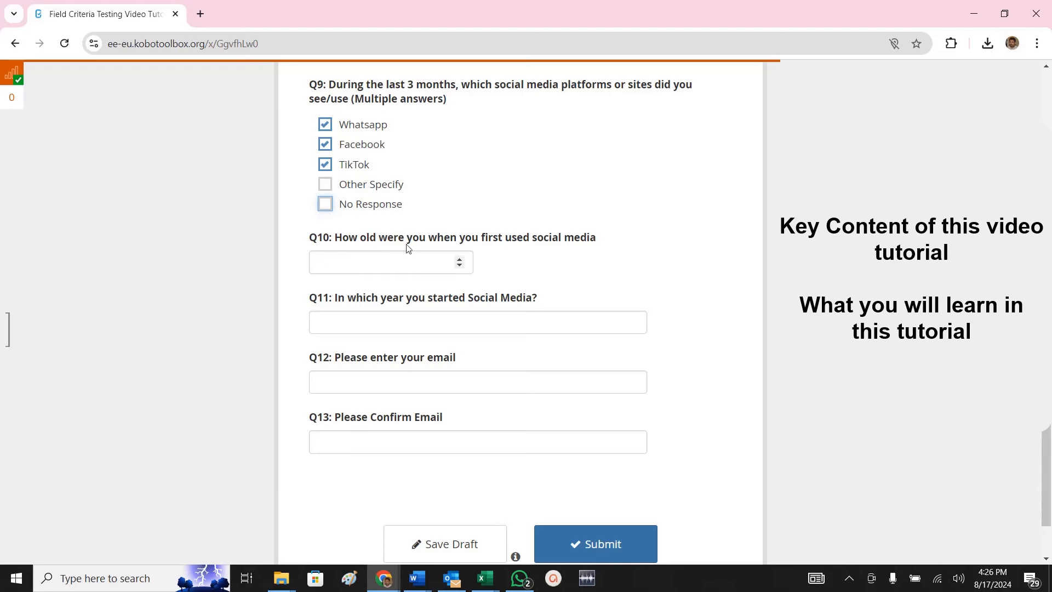
left_click(337, 255)
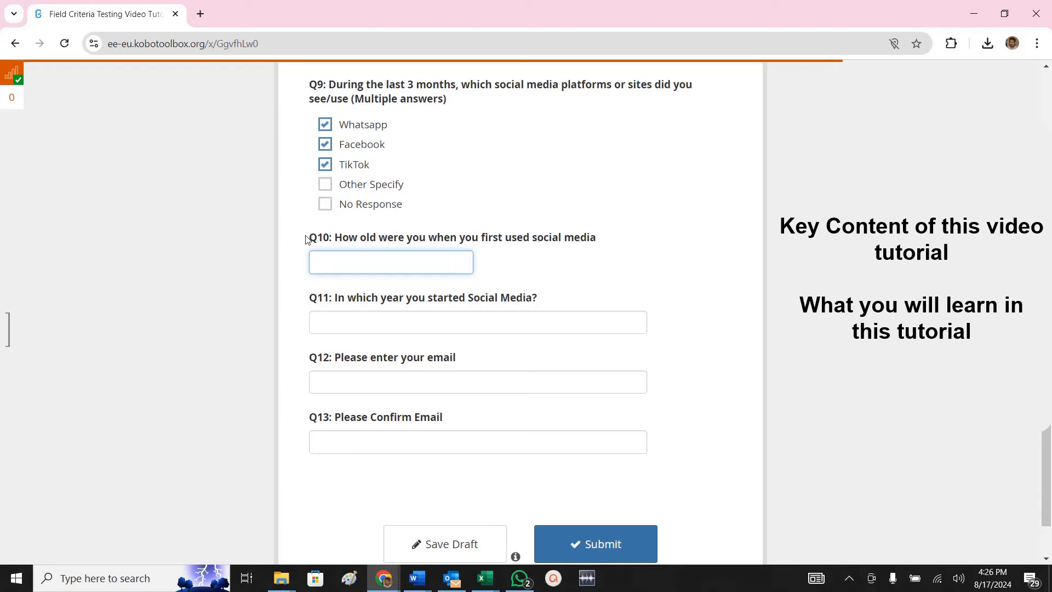
left_click_drag(309, 239, 331, 239)
scroll(360, 352, "up", 7)
scroll(361, 352, "up", 3)
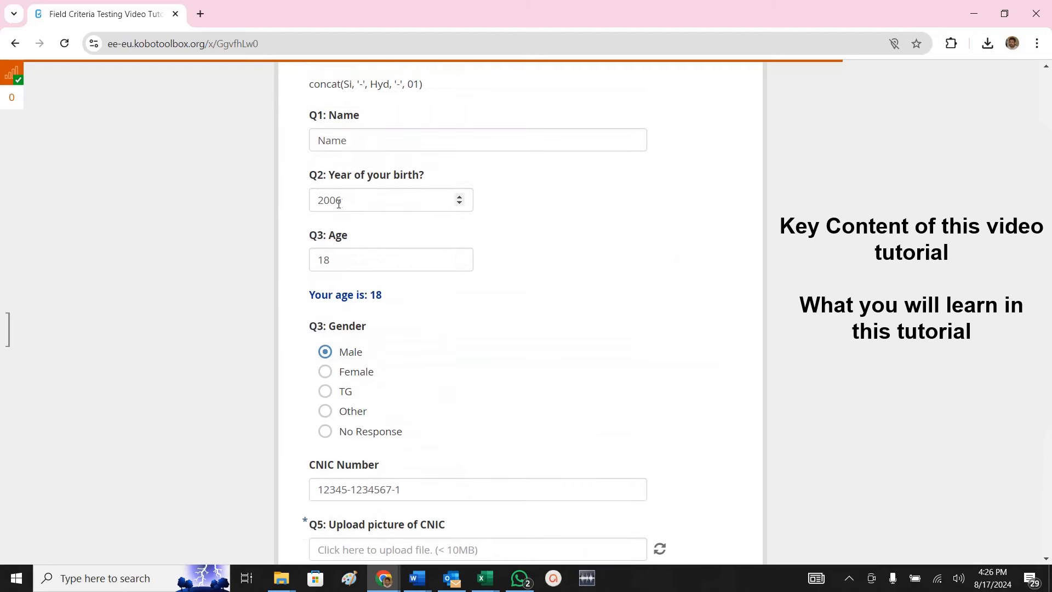
scroll(371, 273, "down", 2)
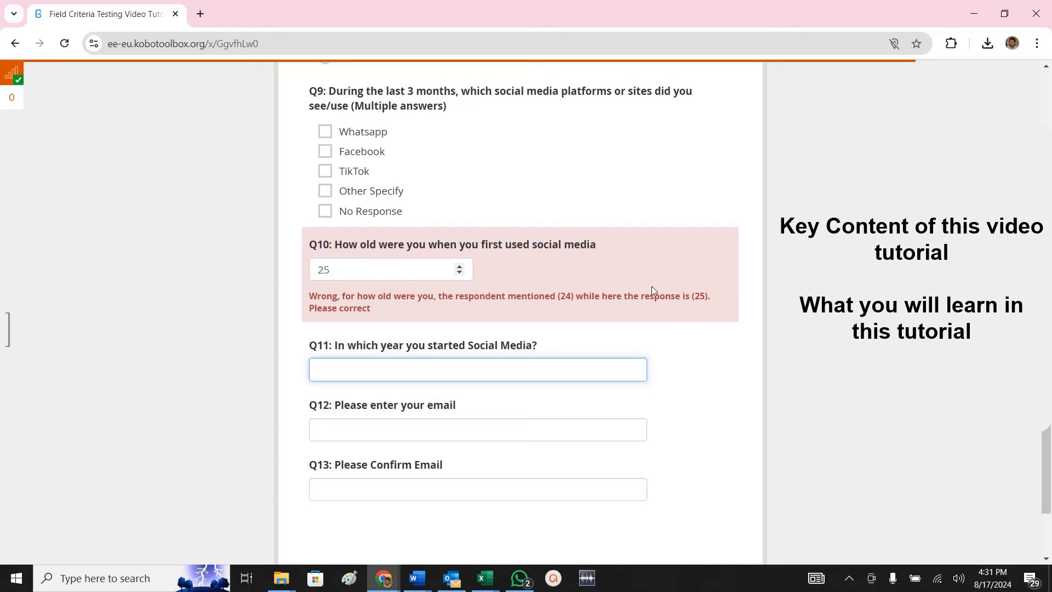
Compare the respondent's age cited in Q10's error message with the Q3 Age answer.
left_click_drag(560, 298, 565, 298)
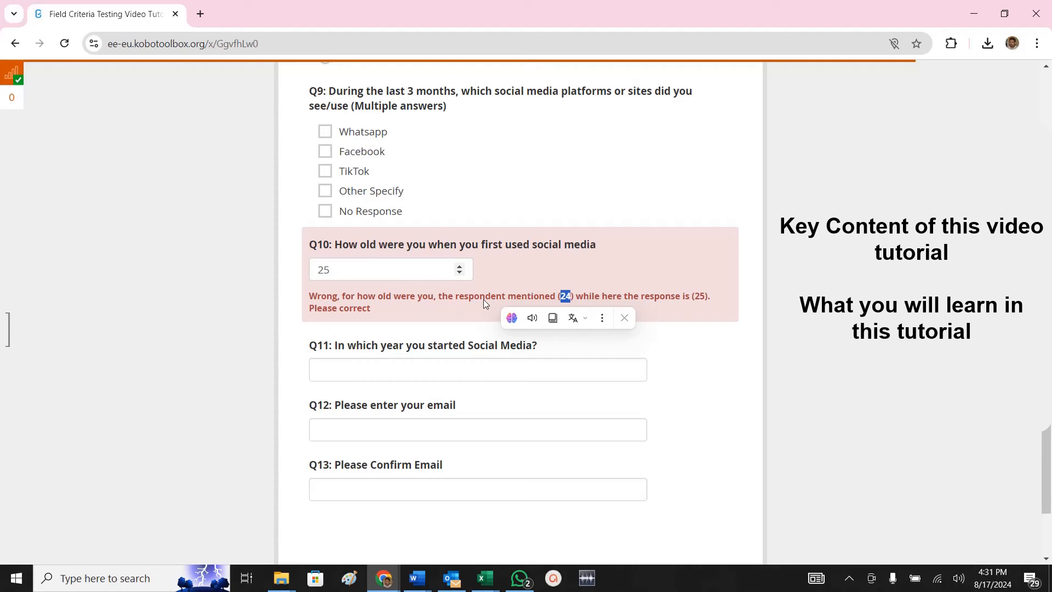
scroll(567, 296, "up", 10)
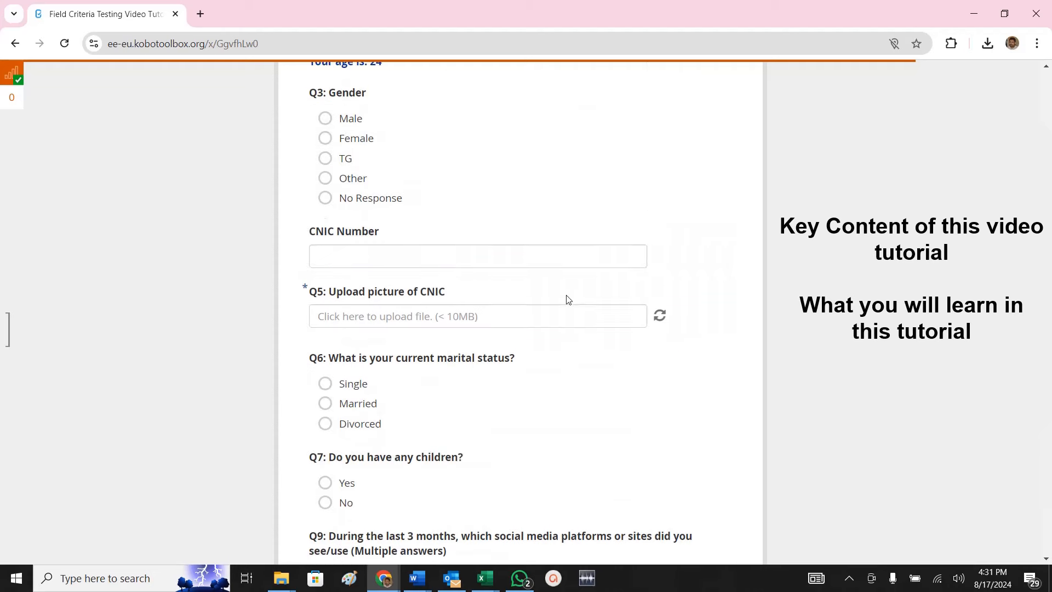
left_click_drag(341, 268, 279, 269)
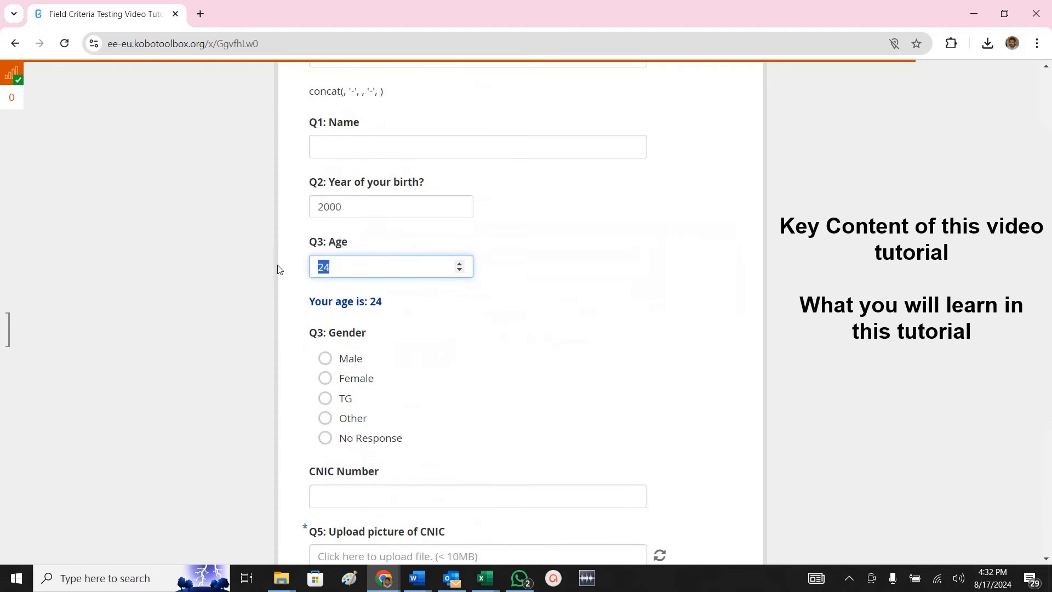
scroll(613, 323, "down", 10)
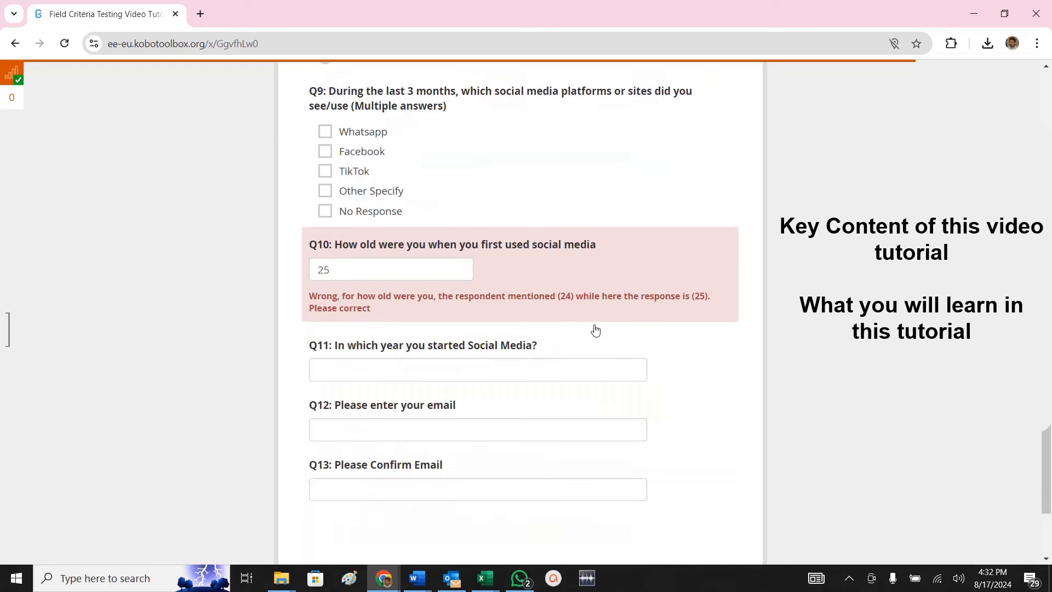
Correct the Q10 age at first social media use to 21.
left_click(345, 271)
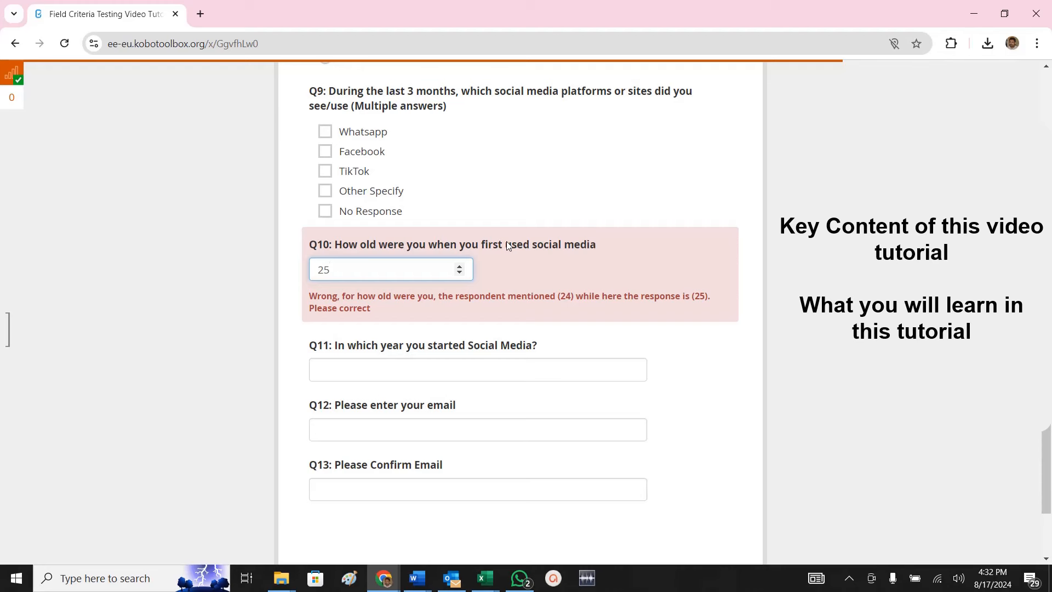
key("BackSpace")
type("1")
key("Tab")
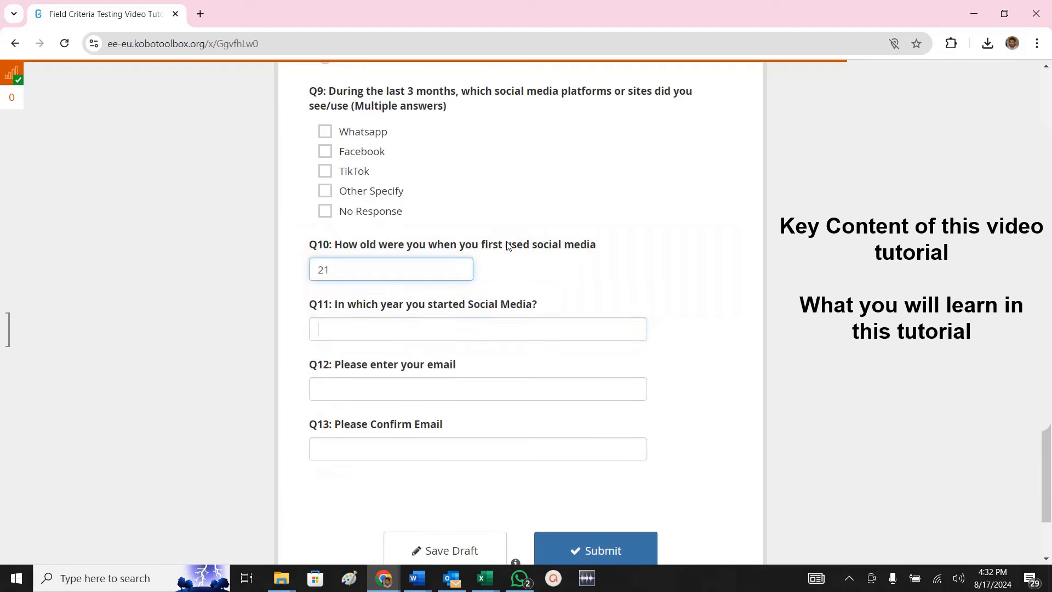
key("shift+Tab")
Set Q2: Year of your birth to 1990 and Q3: Age to 34.
scroll(353, 349, "up", 10)
scroll(352, 349, "up", 3)
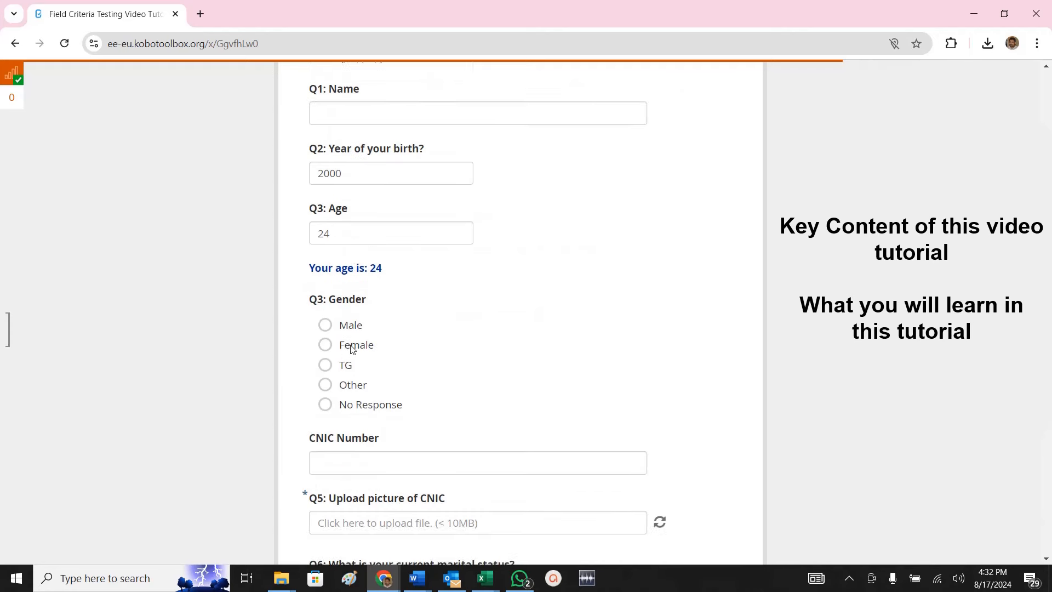
left_click(419, 216)
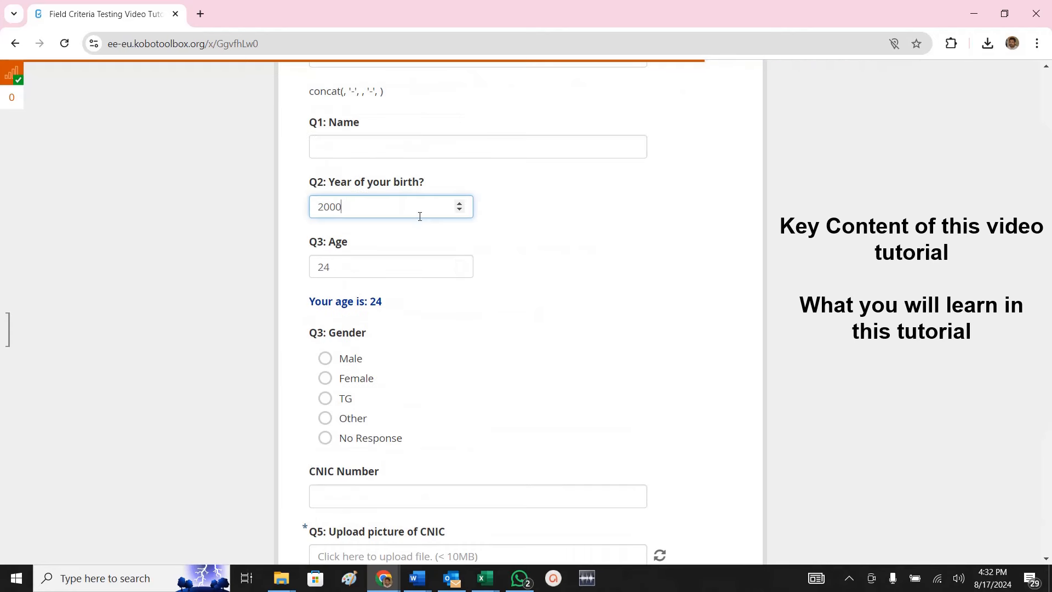
double_click(450, 211)
type("1990")
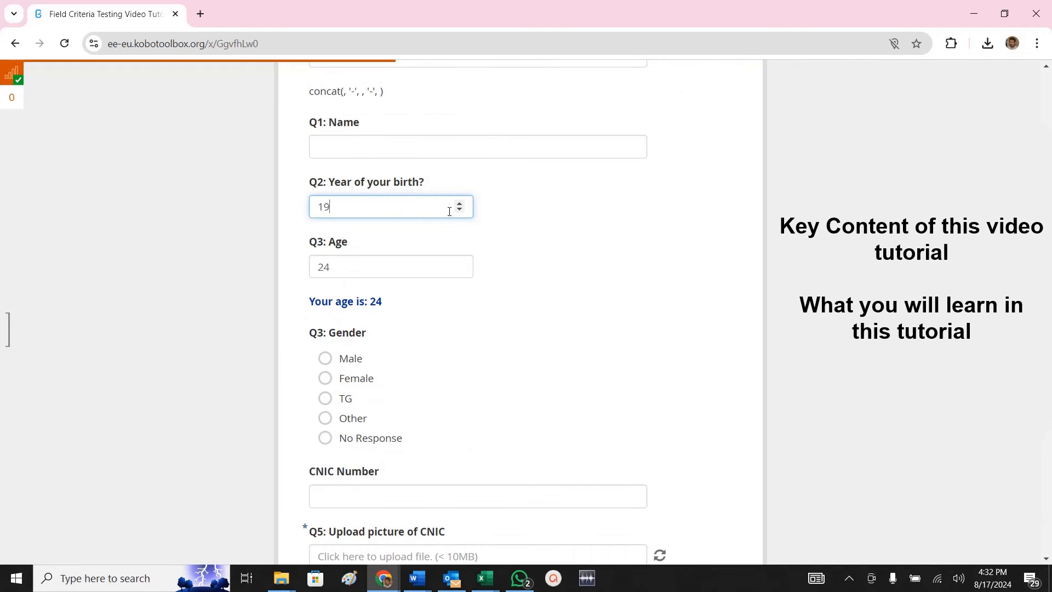
key("Tab")
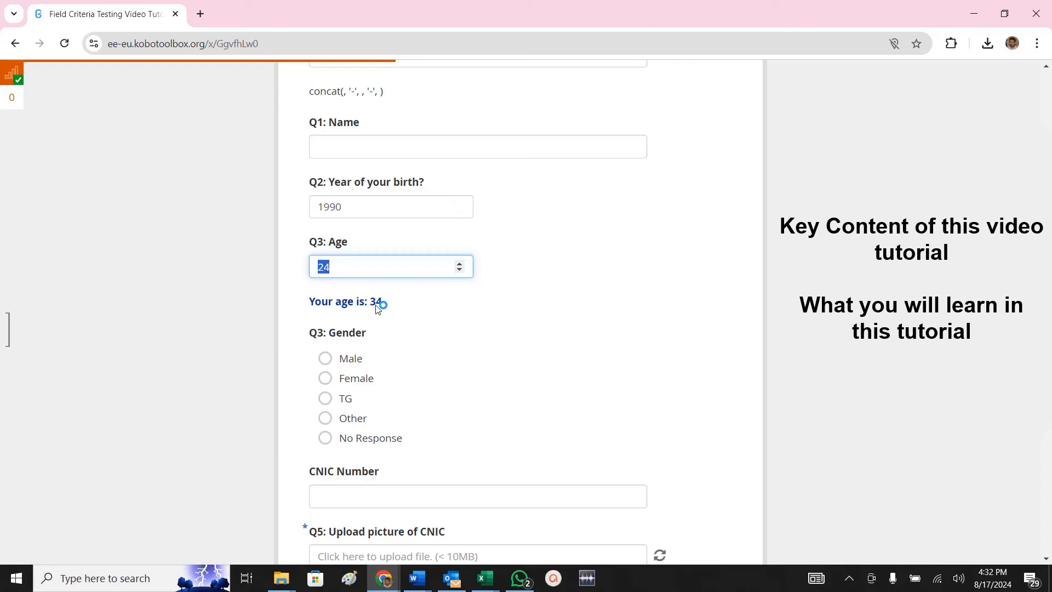
type("34")
Test Q10 with an age at first social media use of 35, and correct it to 33.
scroll(449, 320, "down", 6)
scroll(485, 318, "down", 6)
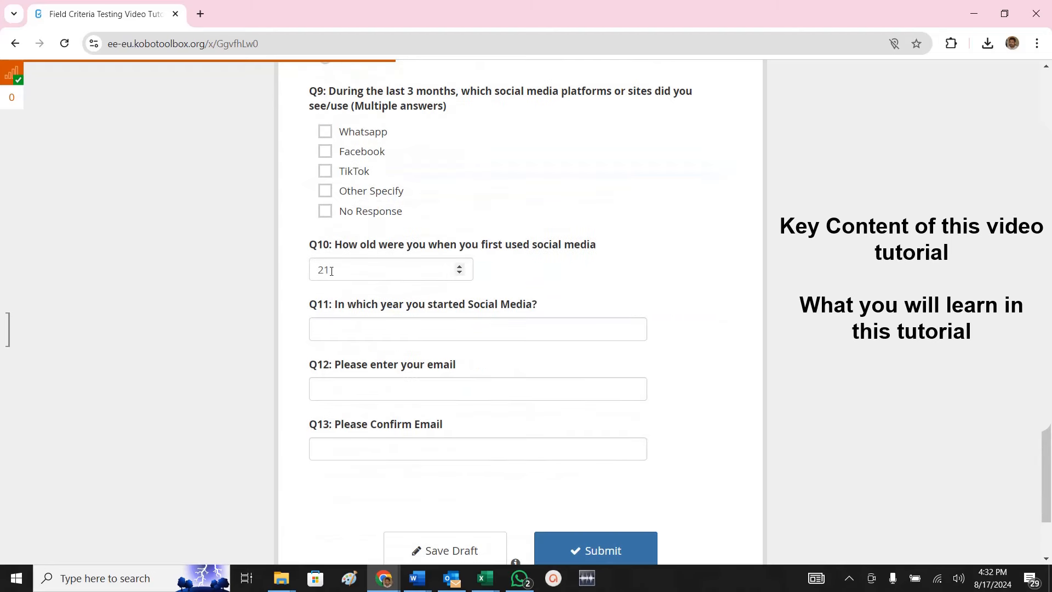
double_click(329, 269)
type("35")
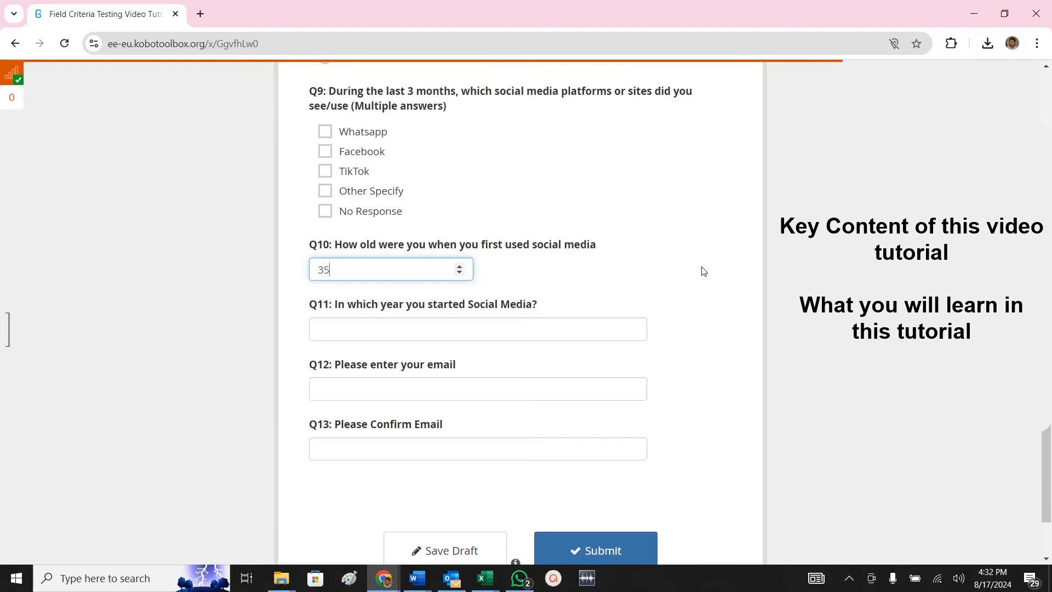
key("Tab")
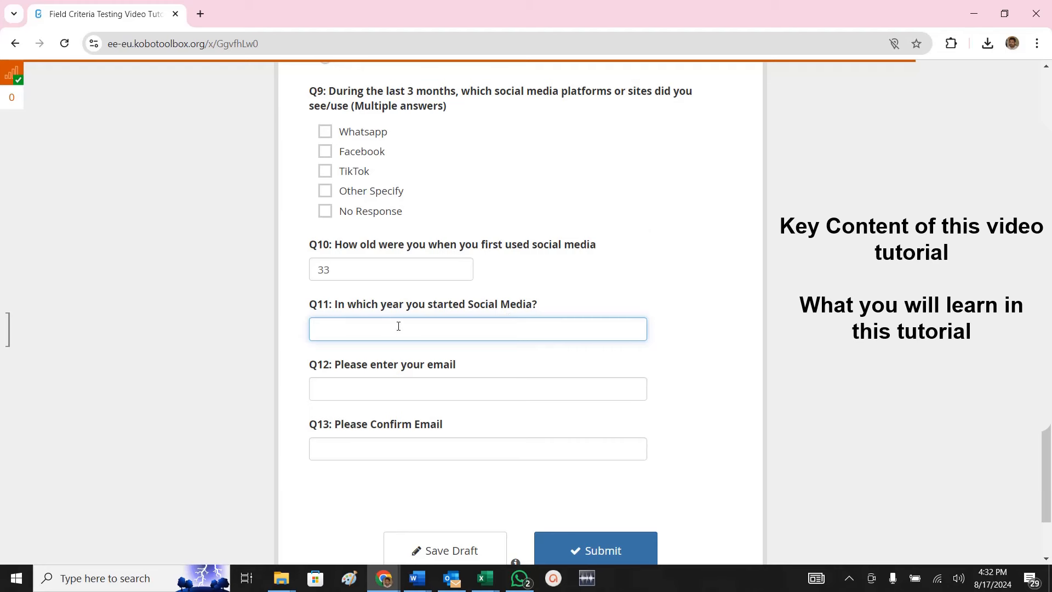
Answer Q6 on marital status with Single and switch it to Married, checking the Q7 question about children.
scroll(399, 326, "down", 2)
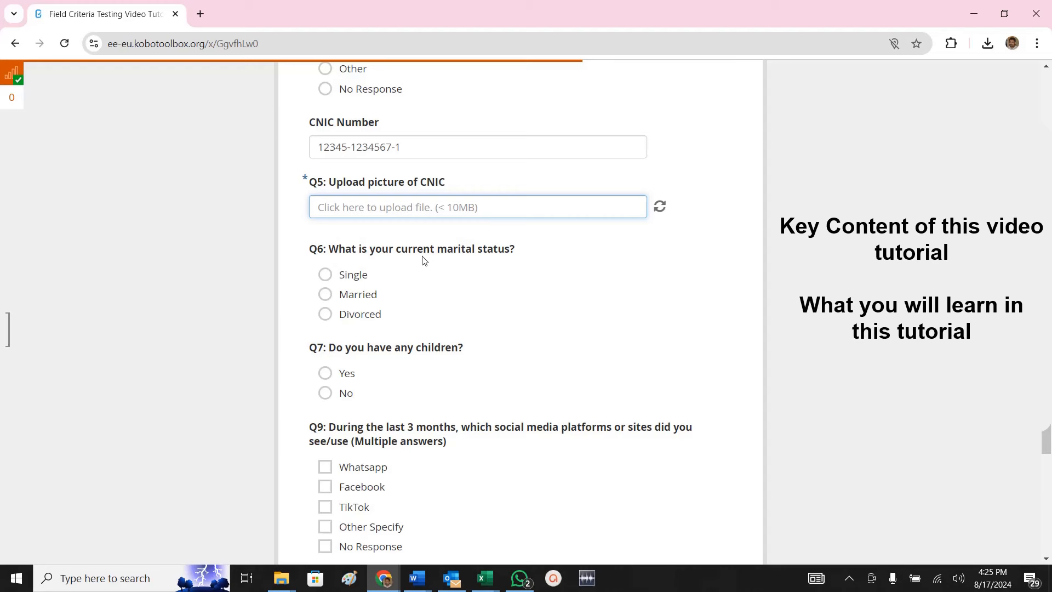
scroll(422, 260, "down", 1)
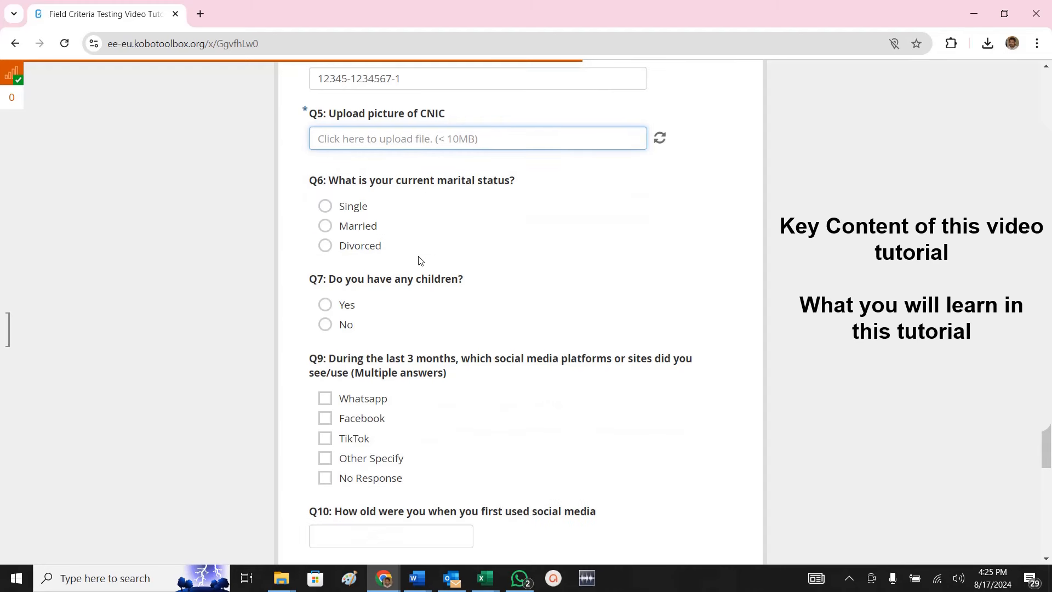
left_click(364, 213)
left_click(353, 227)
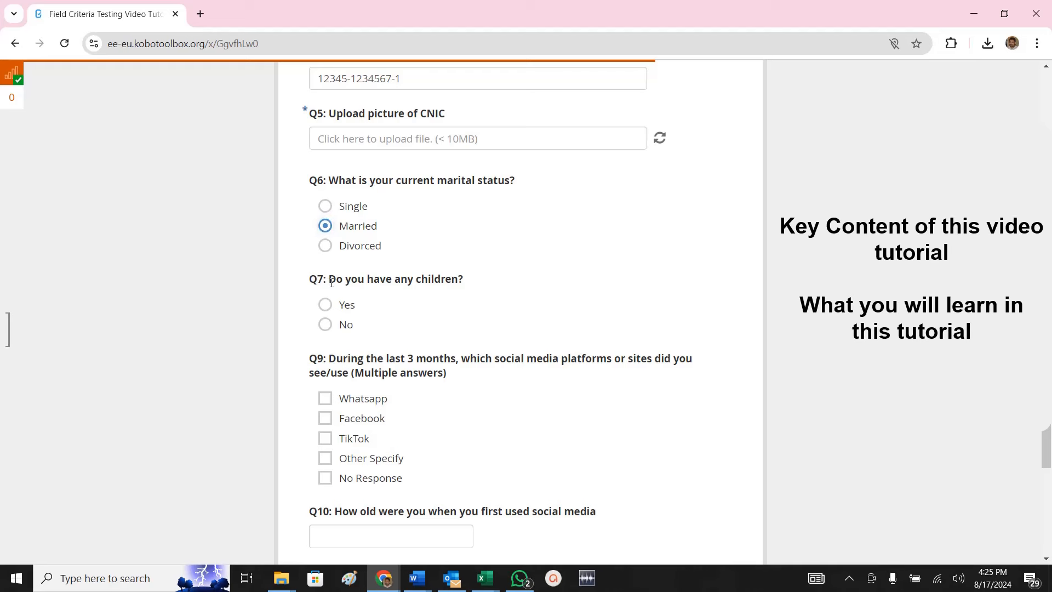
left_click_drag(332, 283, 464, 281)
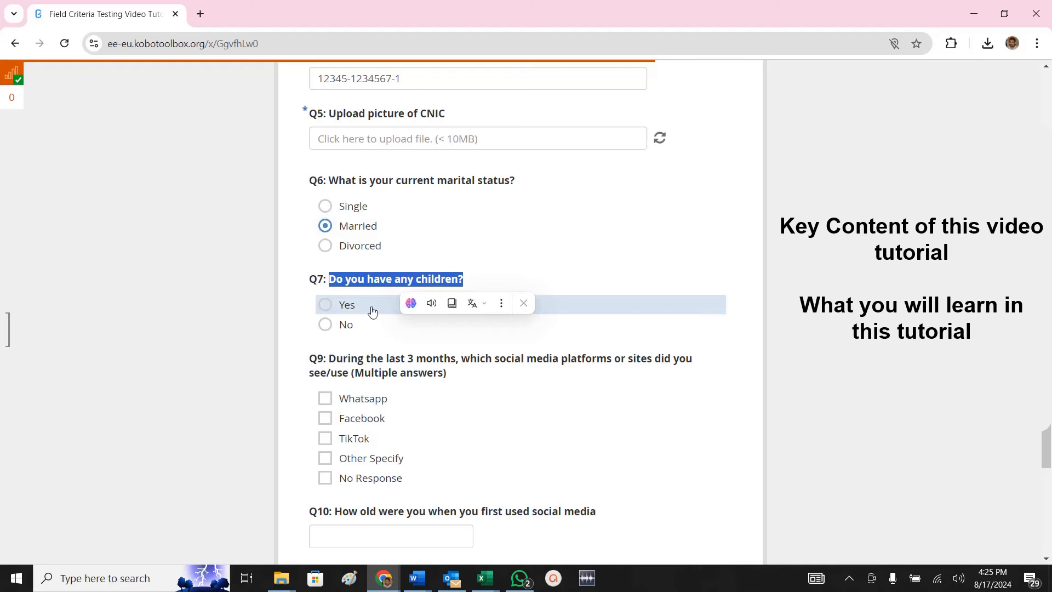
Test Q7's skip logic by switching Q6 through Single, Married, Divorced and Single, ending on Married.
left_click(353, 213)
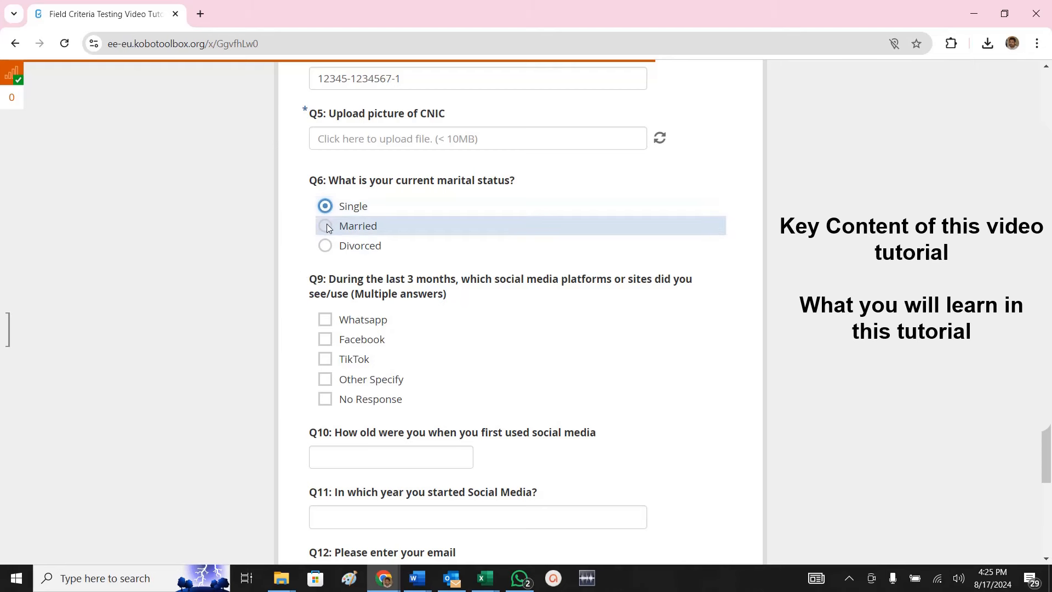
left_click(328, 227)
left_click(328, 250)
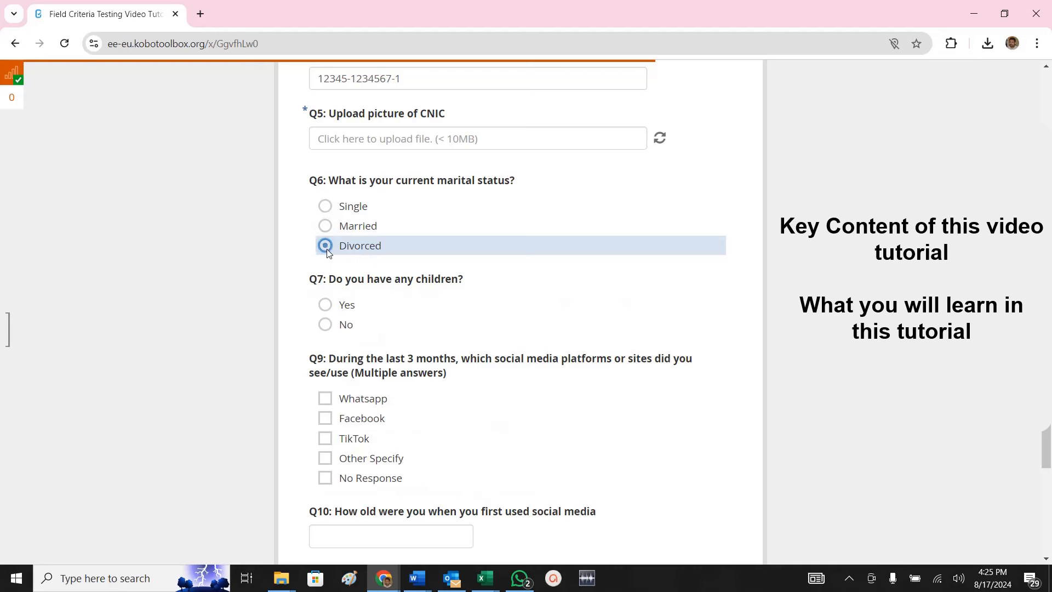
left_click_drag(465, 281, 291, 286)
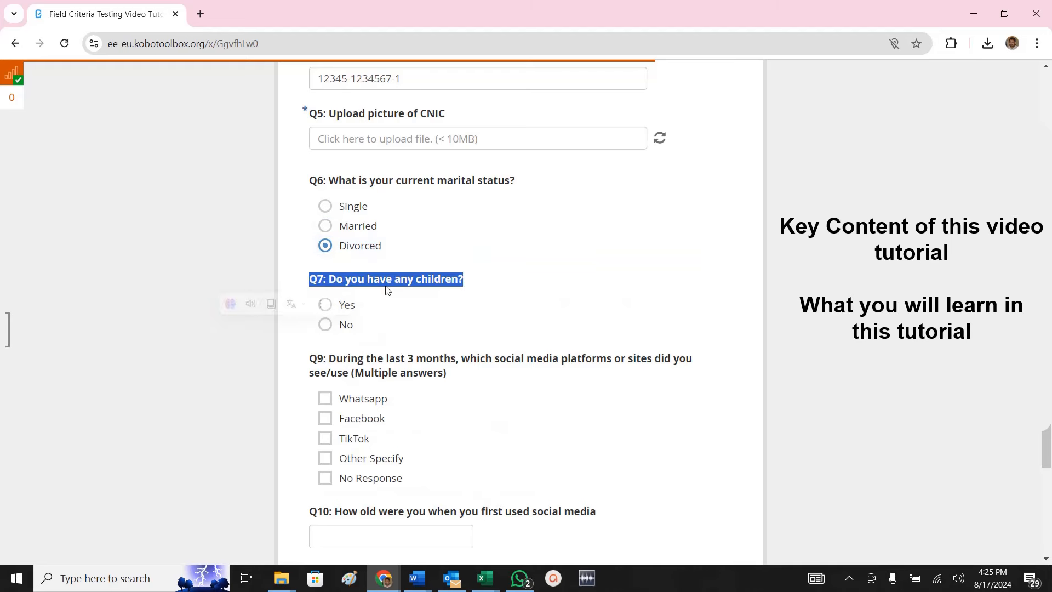
left_click(367, 216)
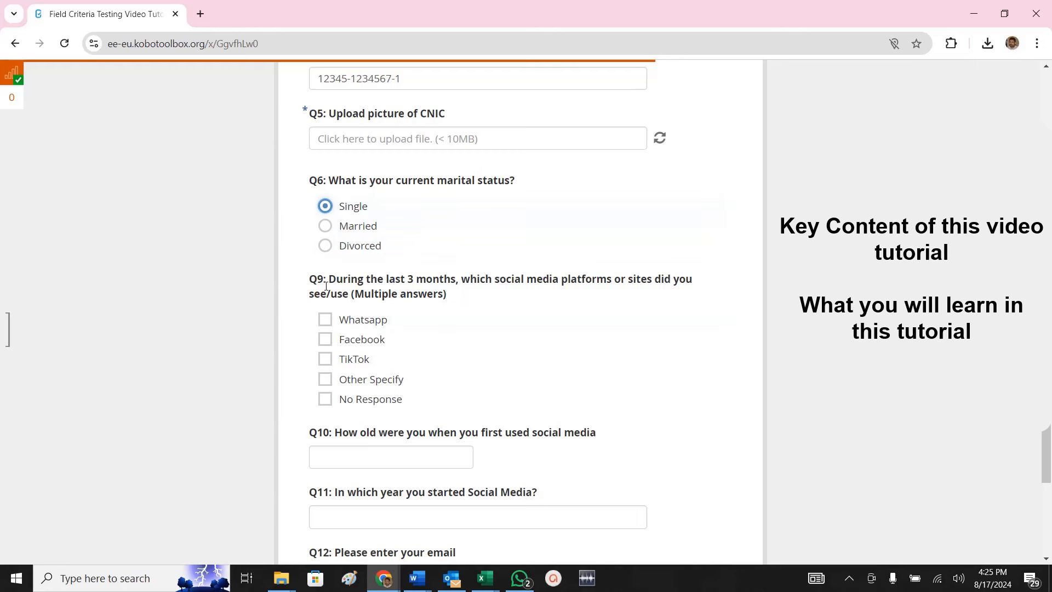
left_click(353, 232)
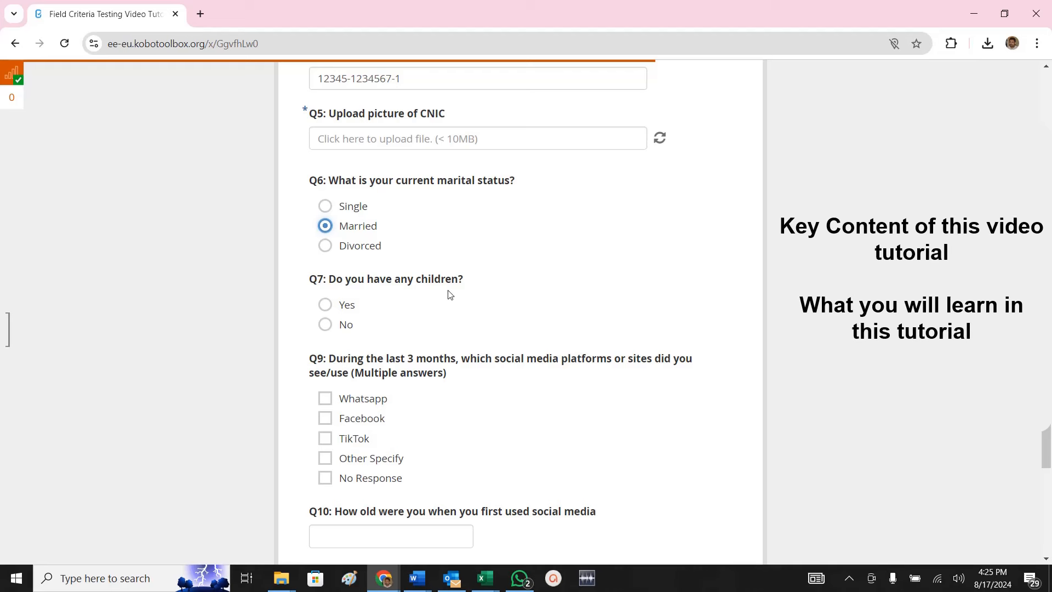
Answer Q7 with Yes, check the follow-up Q8 on the number of children, and change Q7 to No.
left_click(355, 310)
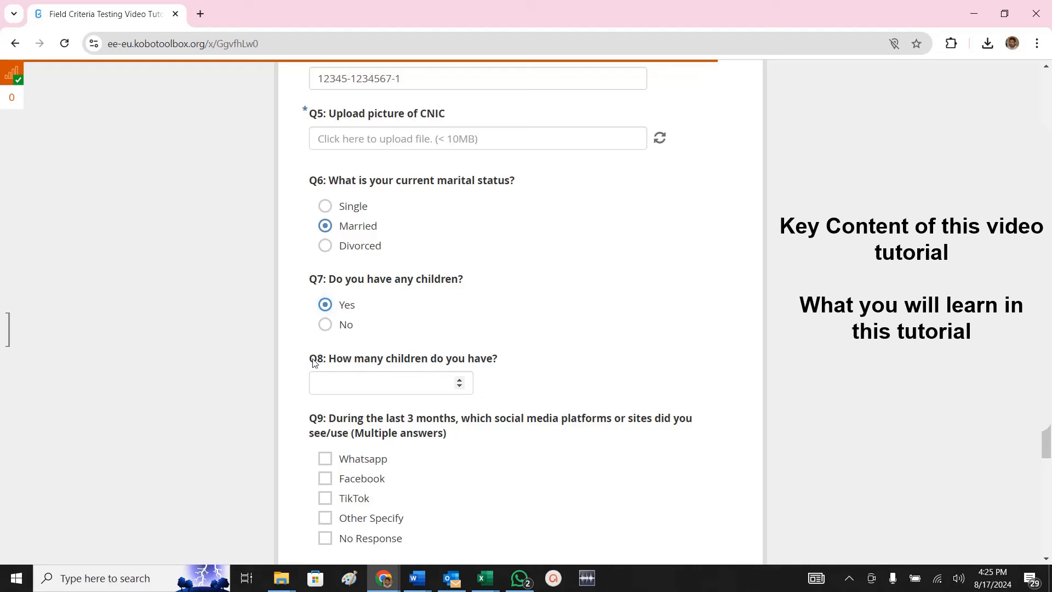
left_click_drag(310, 360, 526, 359)
left_click(358, 386)
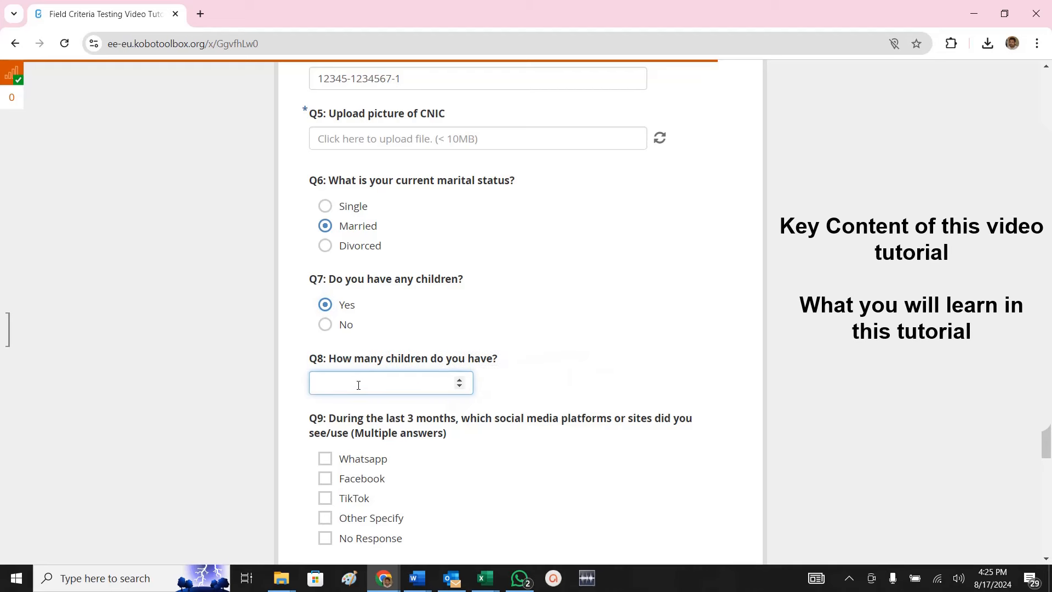
left_click(343, 328)
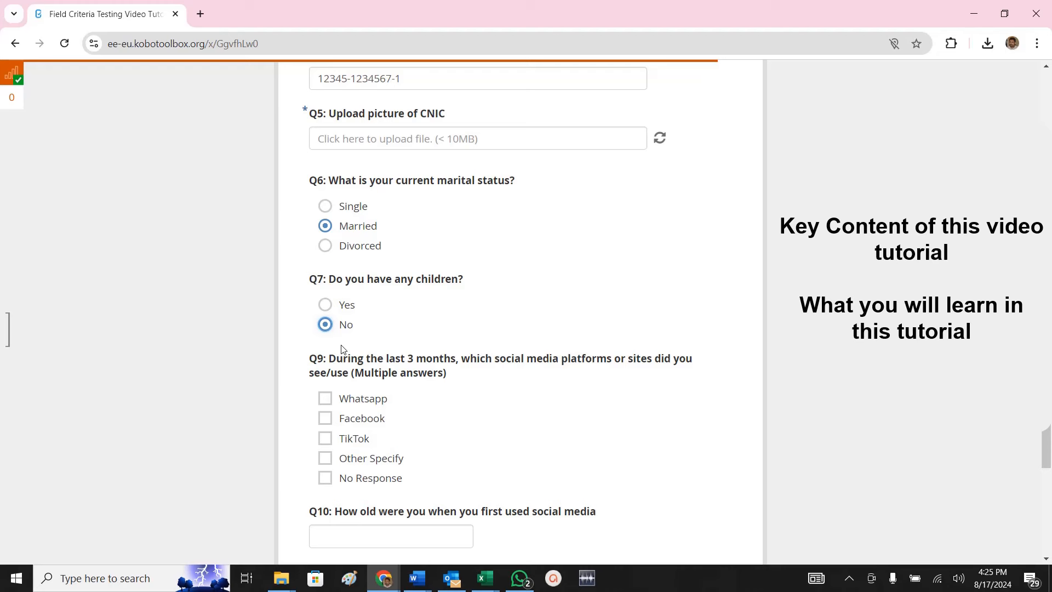
scroll(342, 349, "down", 1)
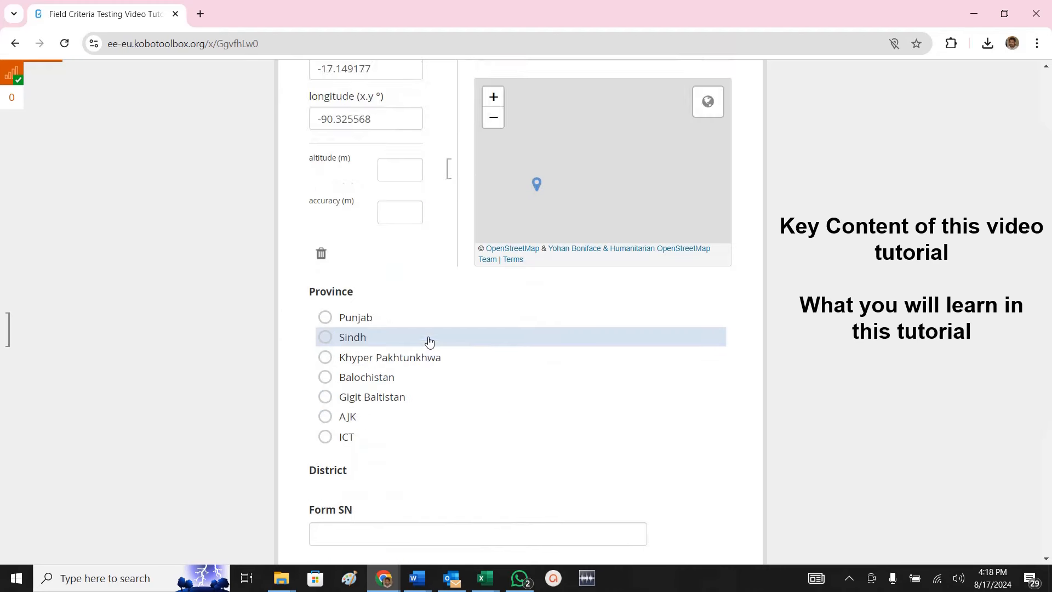
Answer the Province question with Sindh and check the district choices offered beneath it.
scroll(431, 344, "down", 1)
double_click(329, 403)
left_click(330, 396)
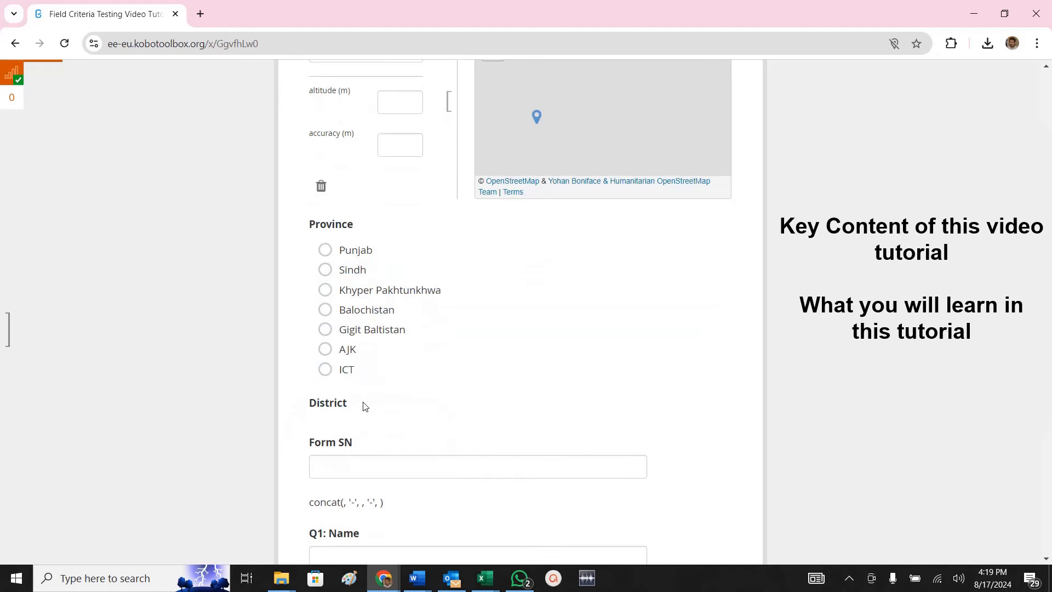
left_click_drag(366, 407, 310, 406)
mouse_move(327, 425)
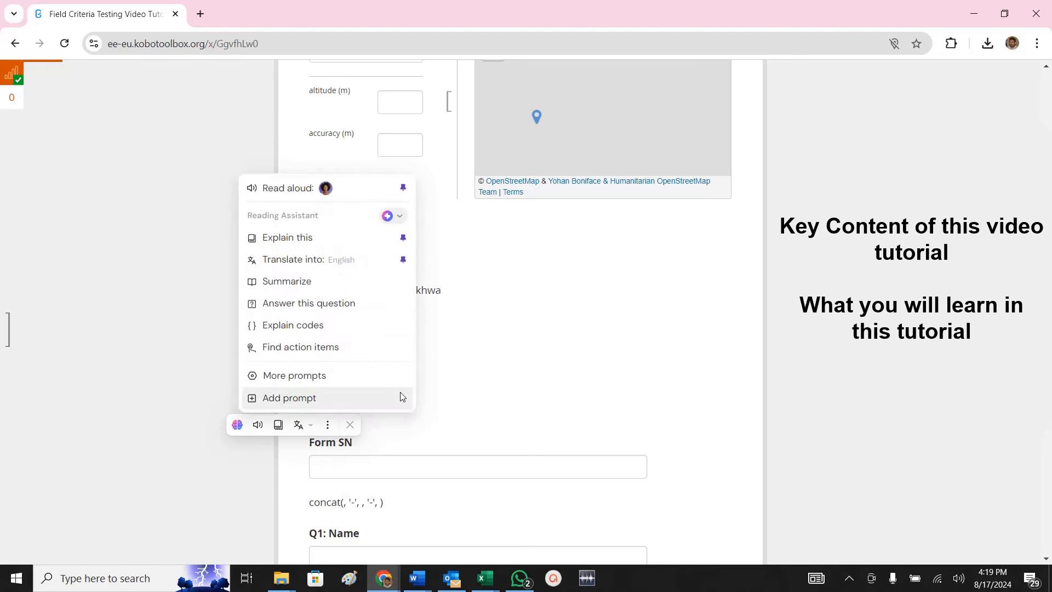
left_click(551, 418)
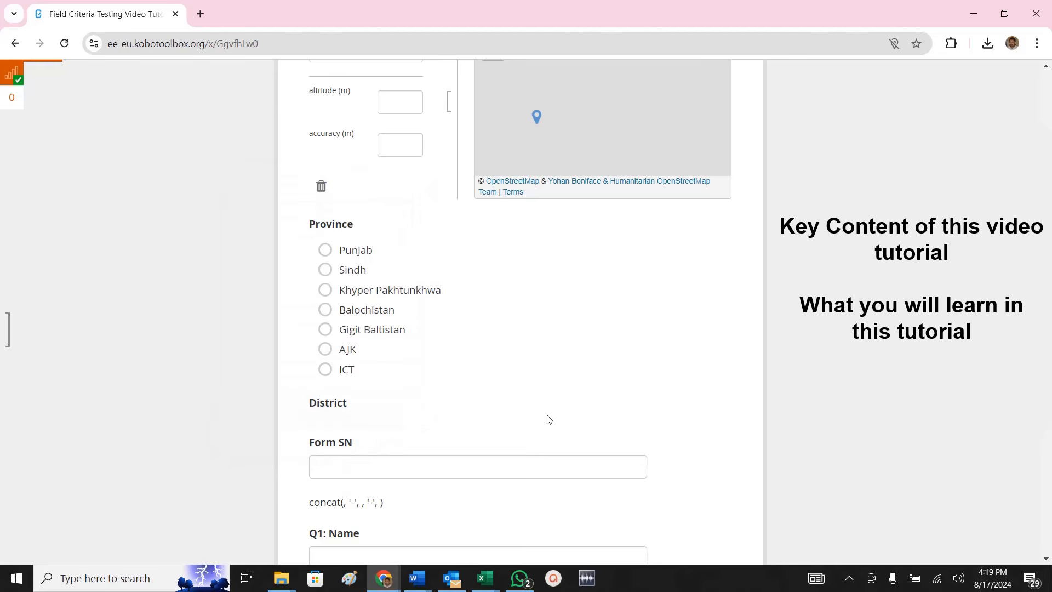
left_click(346, 274)
scroll(390, 372, "down", 2)
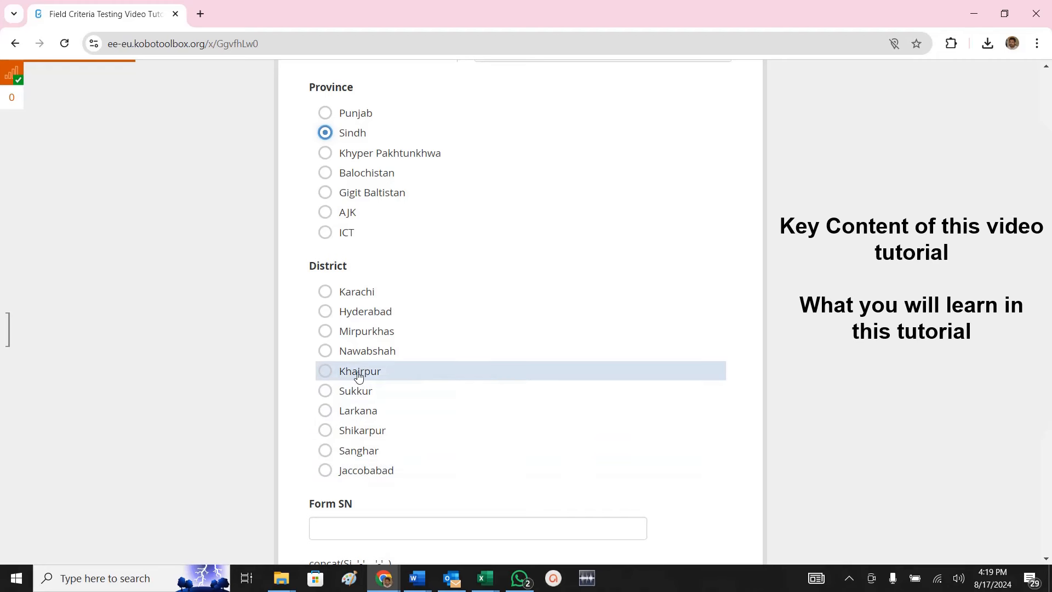
Test the dependent District list by switching Province through Khyper Pakhtunkhwa, Balochistan, Gigit Baltistan, AJK, ICT and Sindh, ending on Khyper Pakhtunkhwa.
left_click(355, 159)
left_click(359, 175)
left_click(363, 200)
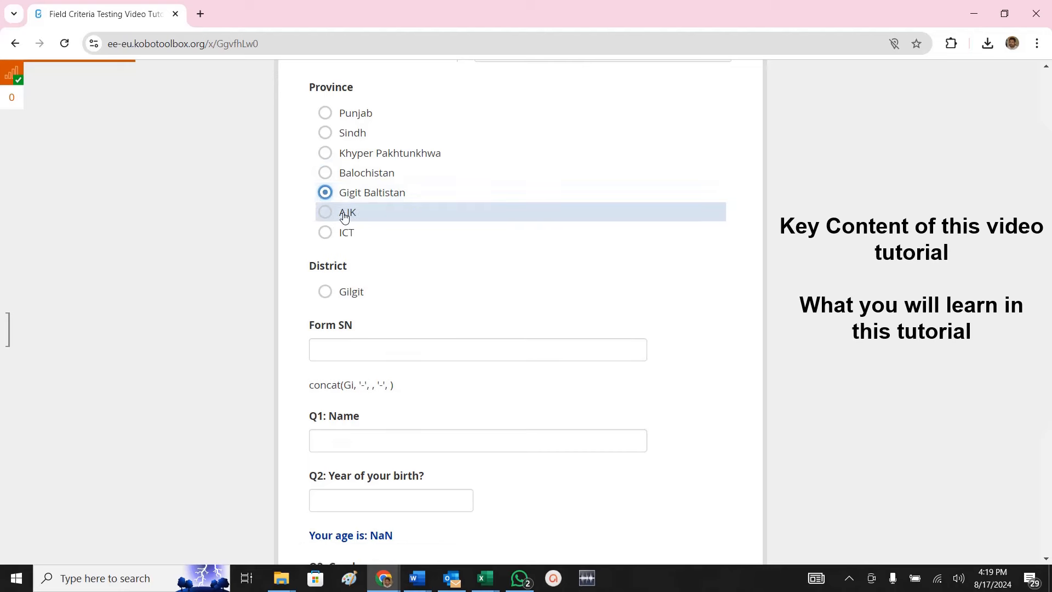
left_click(348, 212)
left_click(348, 232)
left_click(351, 141)
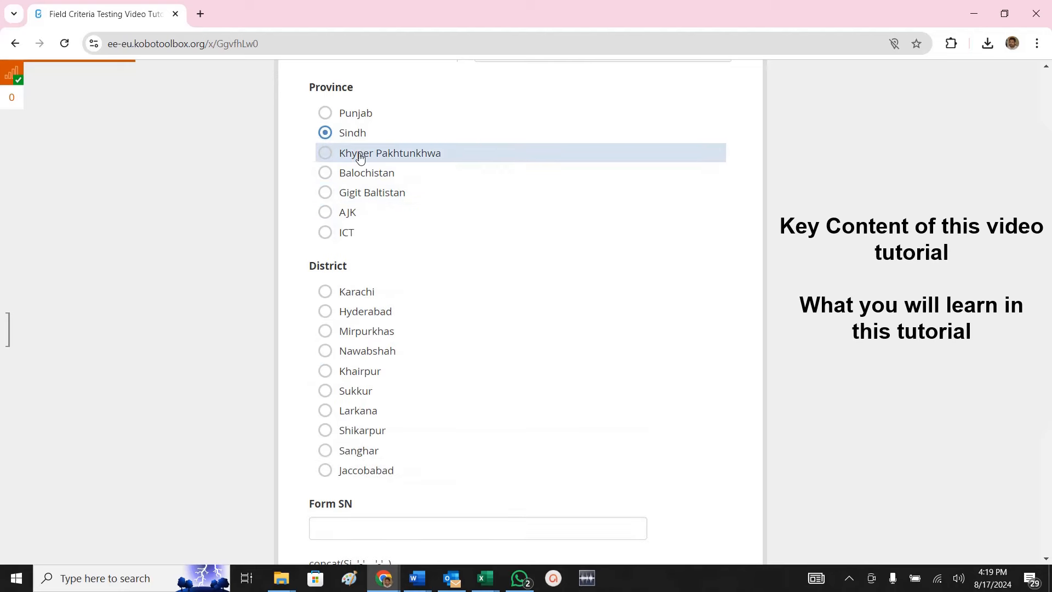
left_click(360, 159)
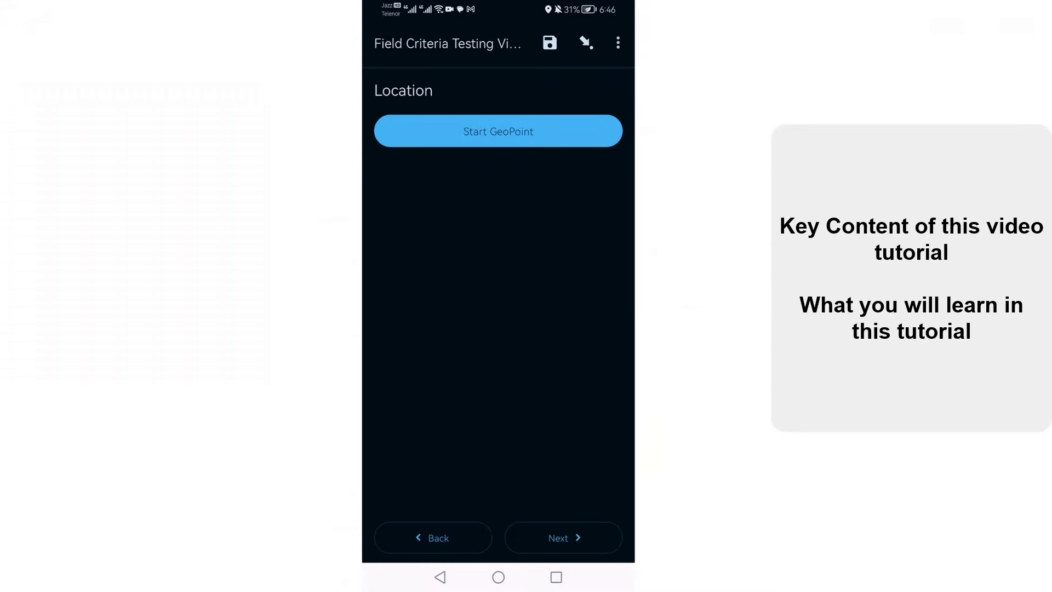
Capture a GeoPoint for the Location question in the mobile form and save it.
left_click(559, 142)
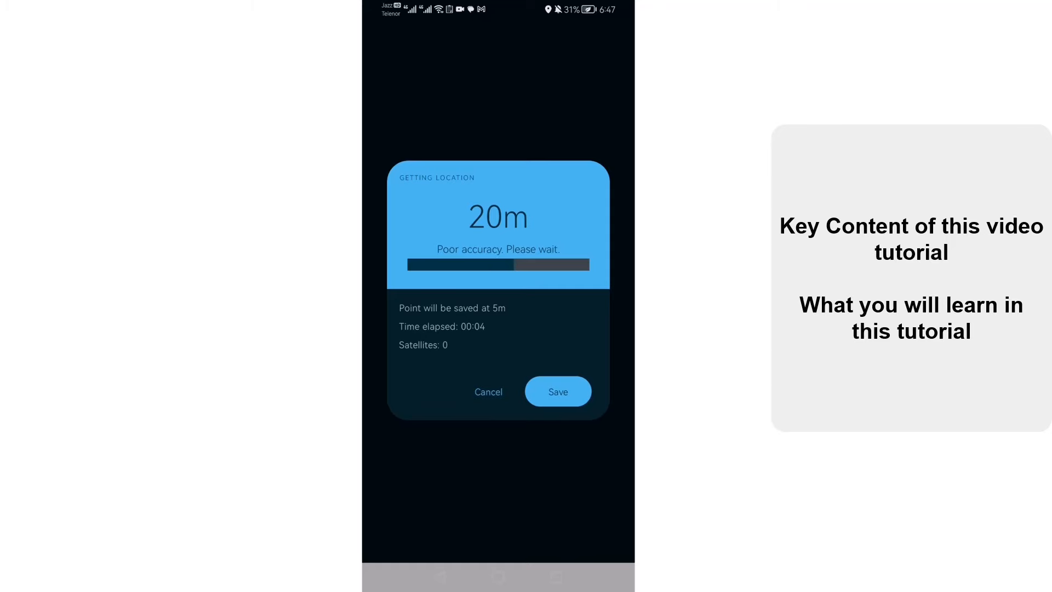
left_click(559, 392)
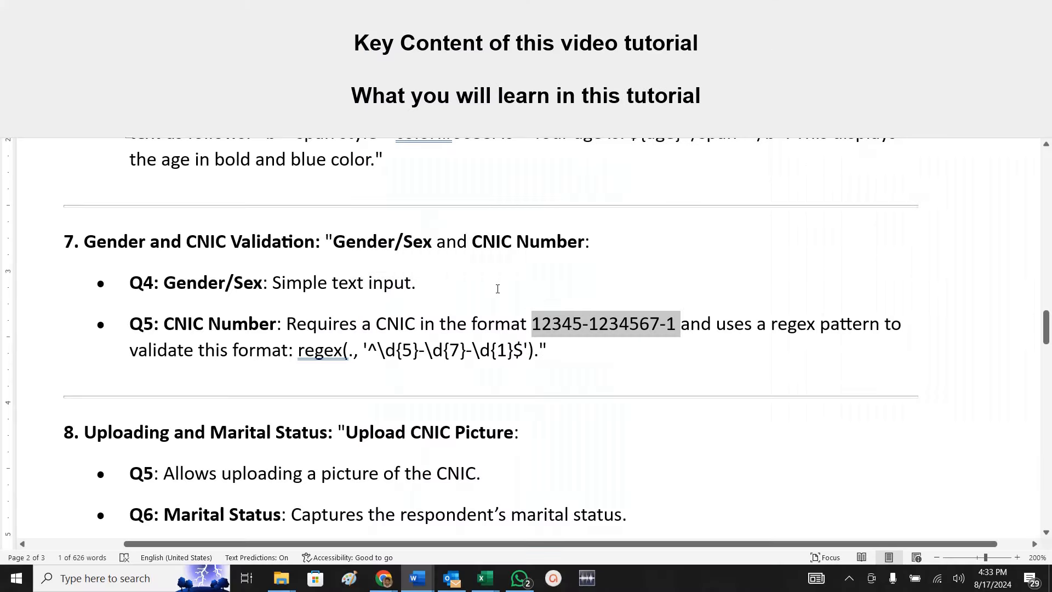
Switch to the Word outline and review section 3 on calculate fields and section 4 on basic calculations.
scroll(455, 191, "up", 10)
scroll(455, 191, "up", 2, "ctrl")
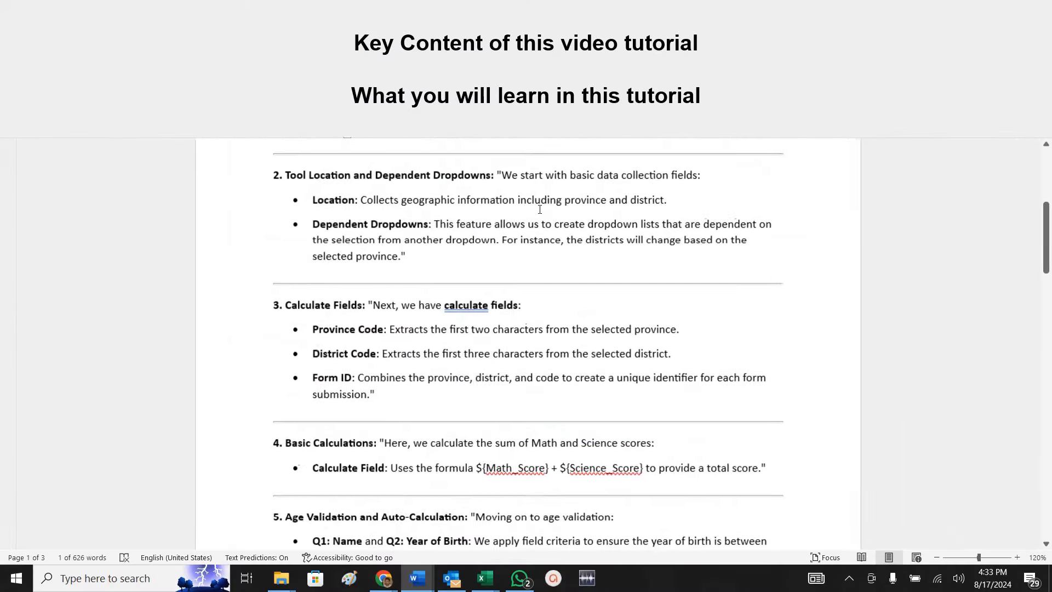
scroll(286, 259, "down", 1)
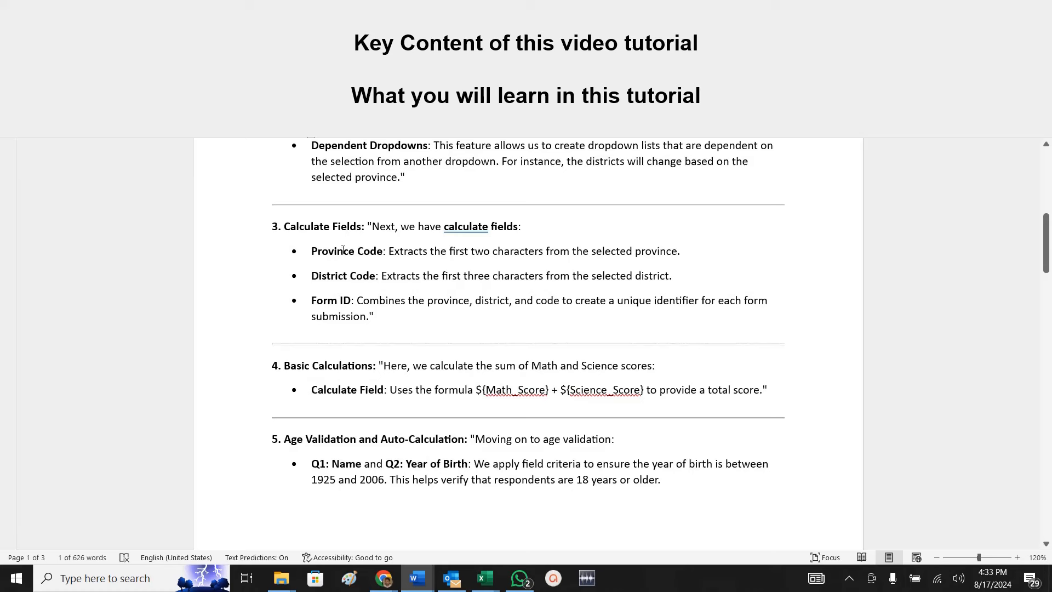
scroll(394, 294, "down", 2)
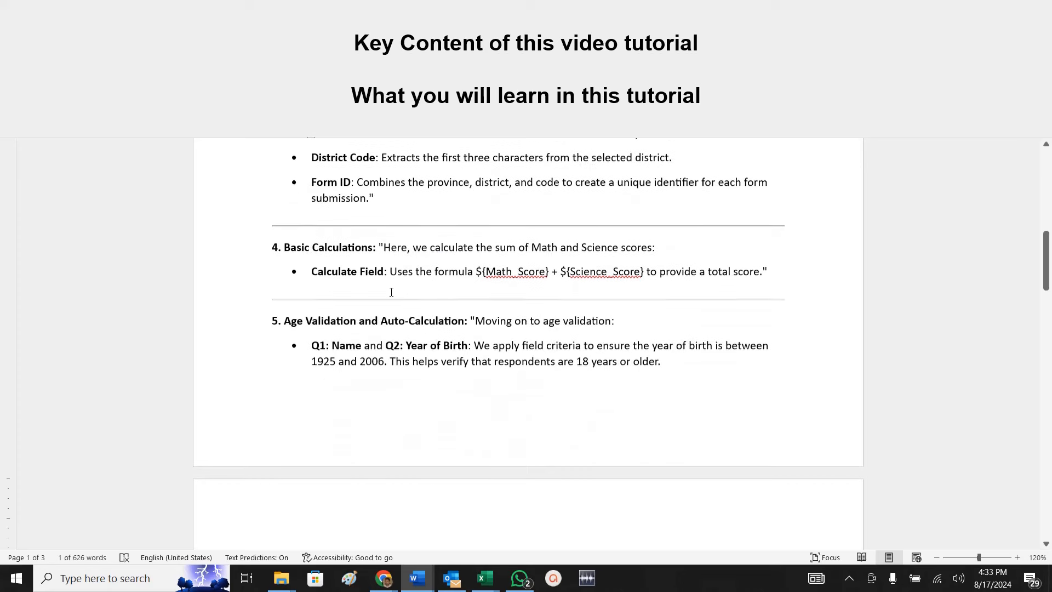
left_click_drag(285, 248, 359, 247)
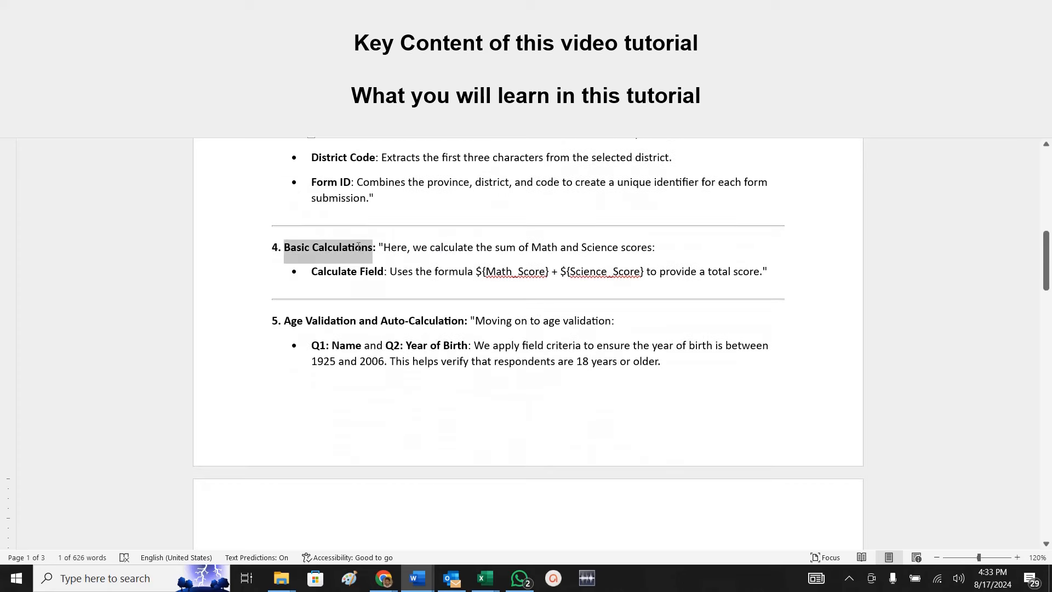
left_click_drag(759, 272, 648, 272)
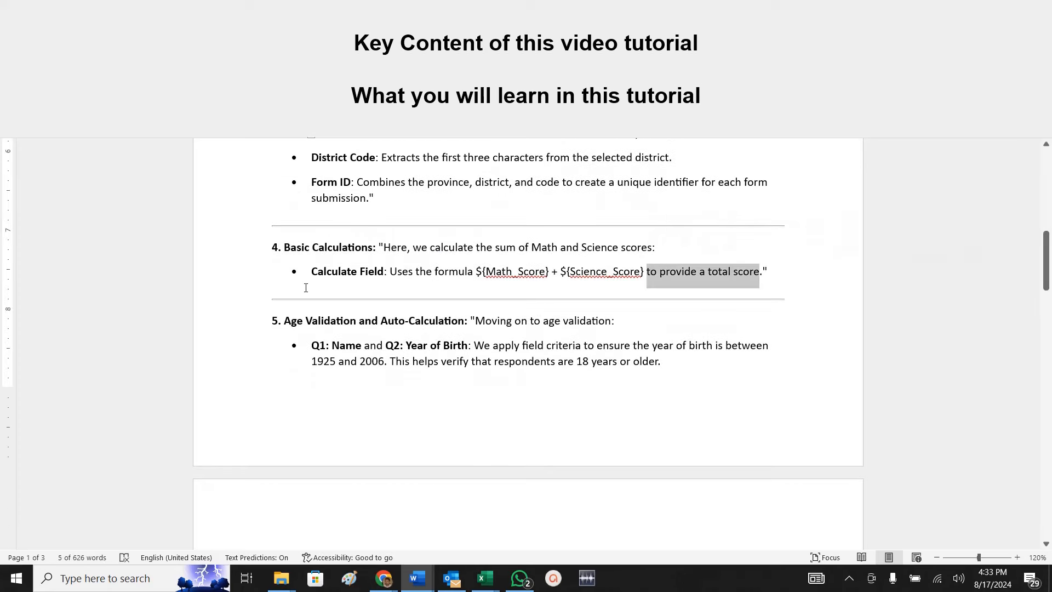
left_click_drag(313, 272, 384, 273)
Review section 5 of the outline on age validation, covering the Q3 Age and Auto Calculated Age entries.
scroll(371, 324, "down", 2)
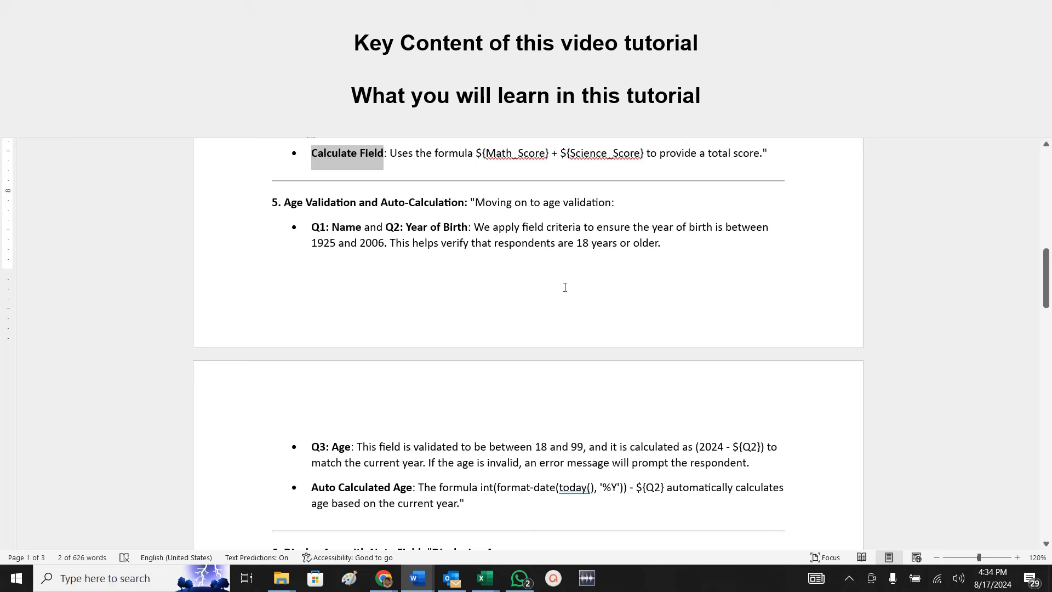
scroll(565, 288, "down", 3)
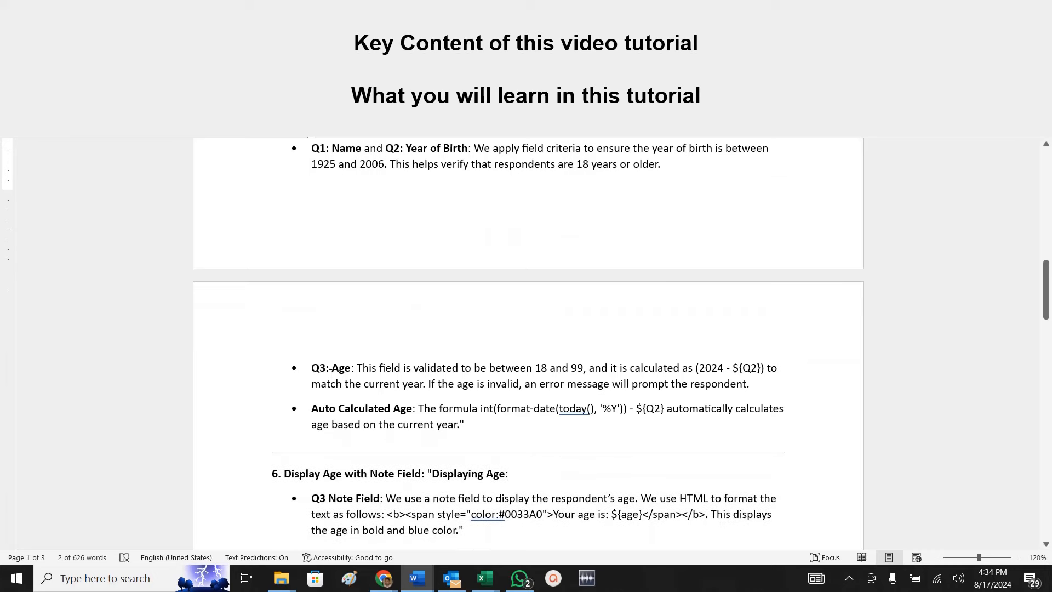
left_click_drag(328, 371, 347, 371)
scroll(438, 436, "up", 2)
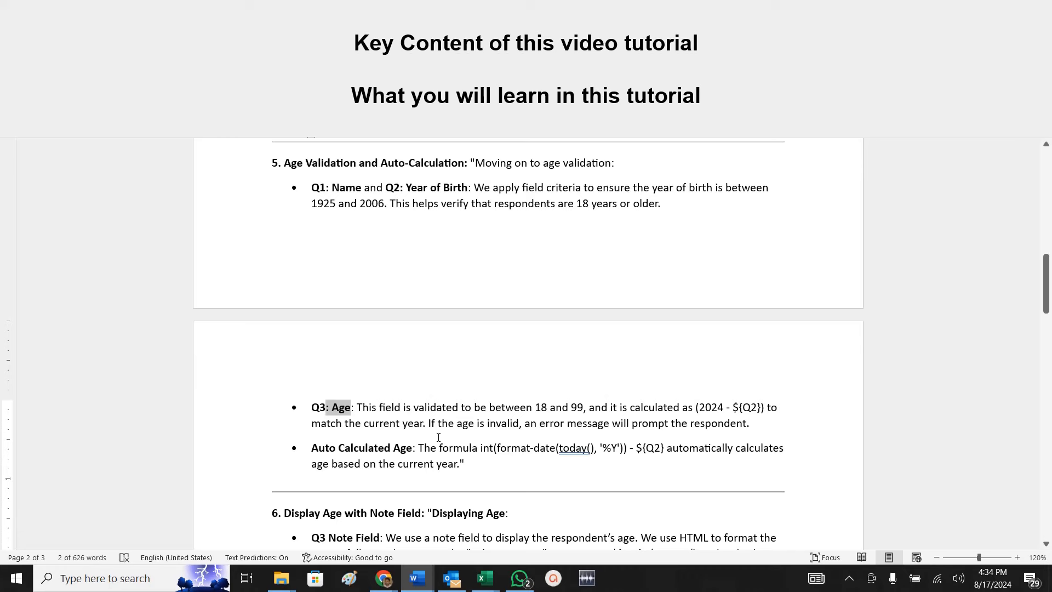
scroll(384, 446, "down", 2)
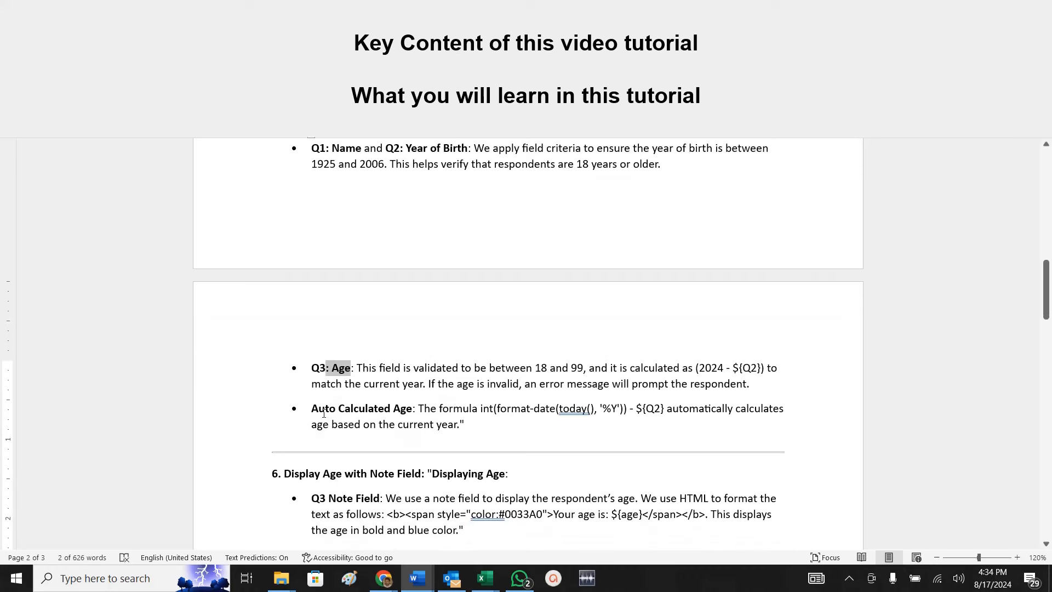
left_click(312, 408)
left_click_drag(332, 409, 482, 430)
left_click(483, 429)
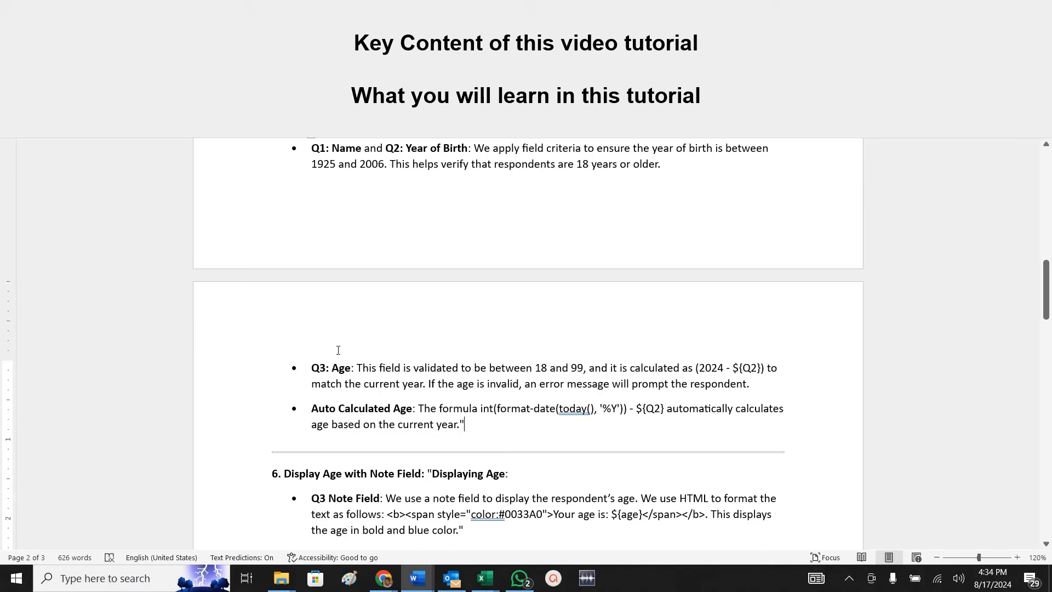
scroll(356, 263, "up", 2)
scroll(442, 308, "down", 2)
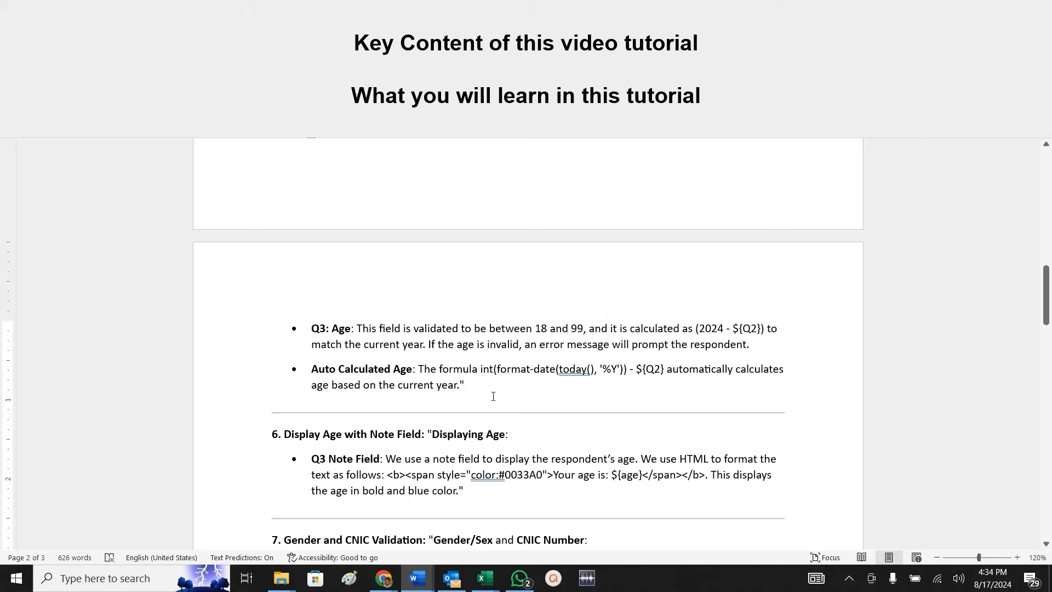
Read the outline's sections 6 to 8, highlighting the Upload CNIC Picture heading.
scroll(493, 396, "down", 3)
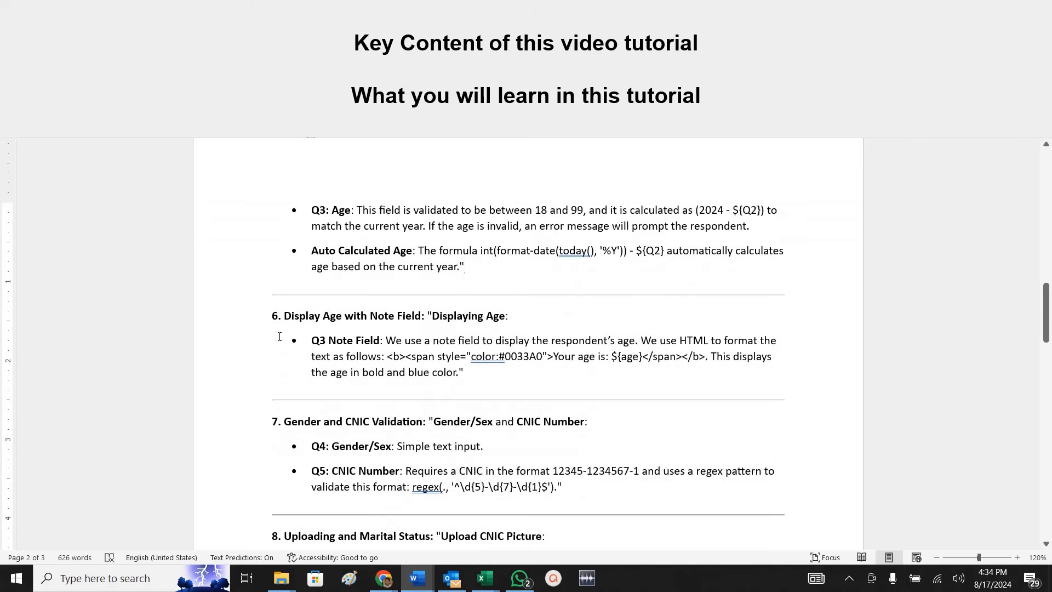
scroll(496, 328, "down", 7)
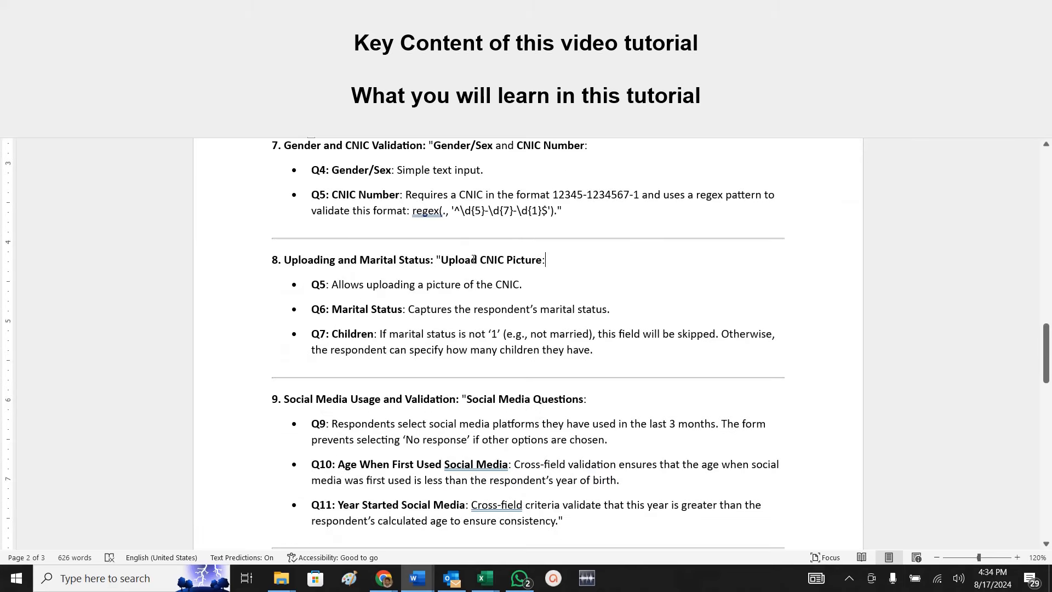
left_click_drag(474, 260, 543, 260)
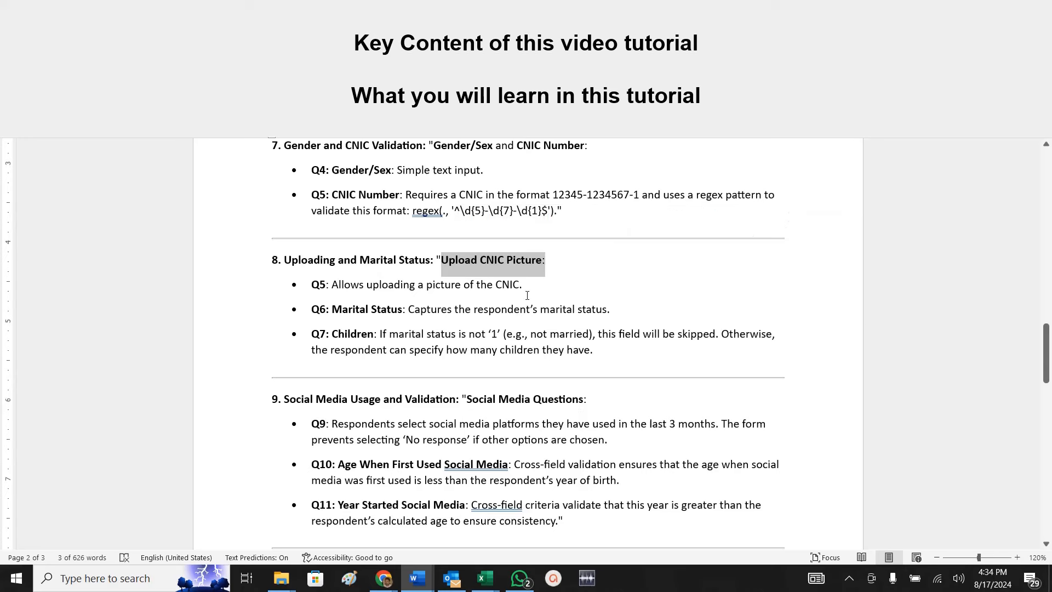
Read the social media questions in section 9, highlighting the Q11 cross-field criteria, and continue past section 10 on email verification.
scroll(528, 296, "down", 5)
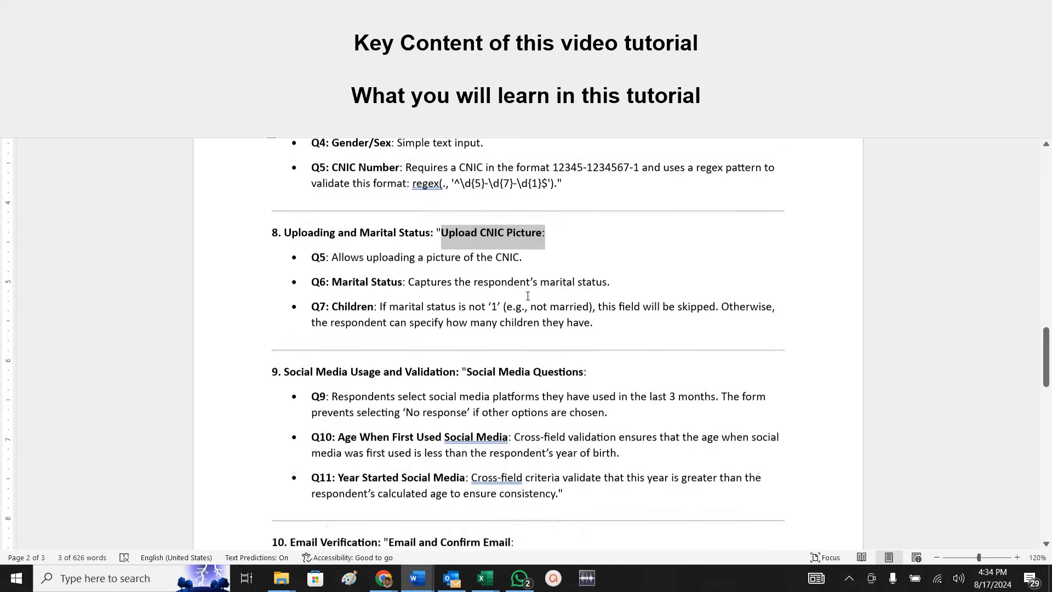
left_click_drag(227, 269, 585, 366)
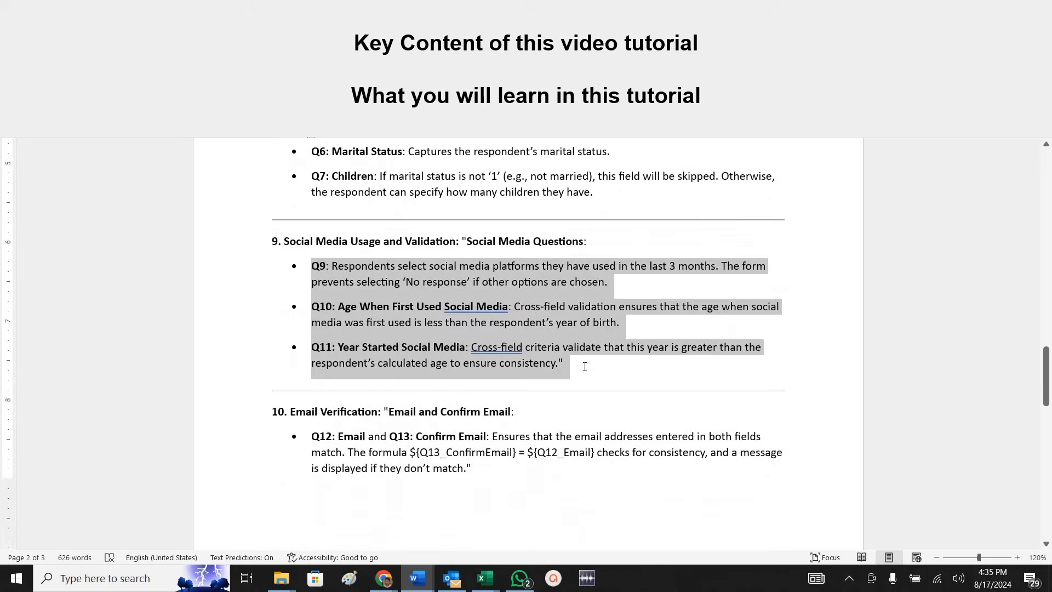
left_click(473, 349)
left_click_drag(469, 349, 559, 351)
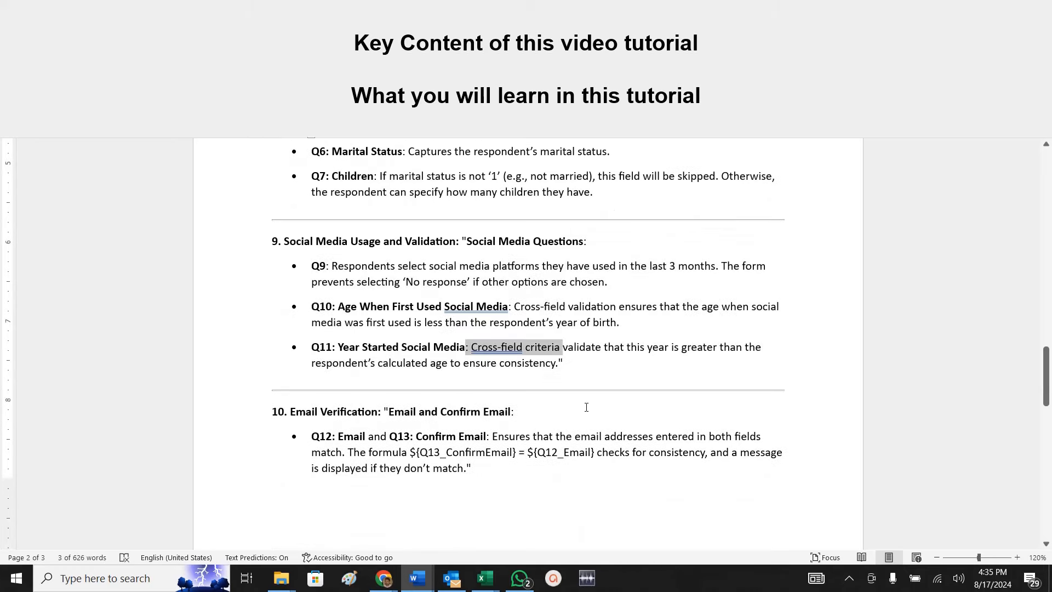
scroll(586, 407, "down", 4)
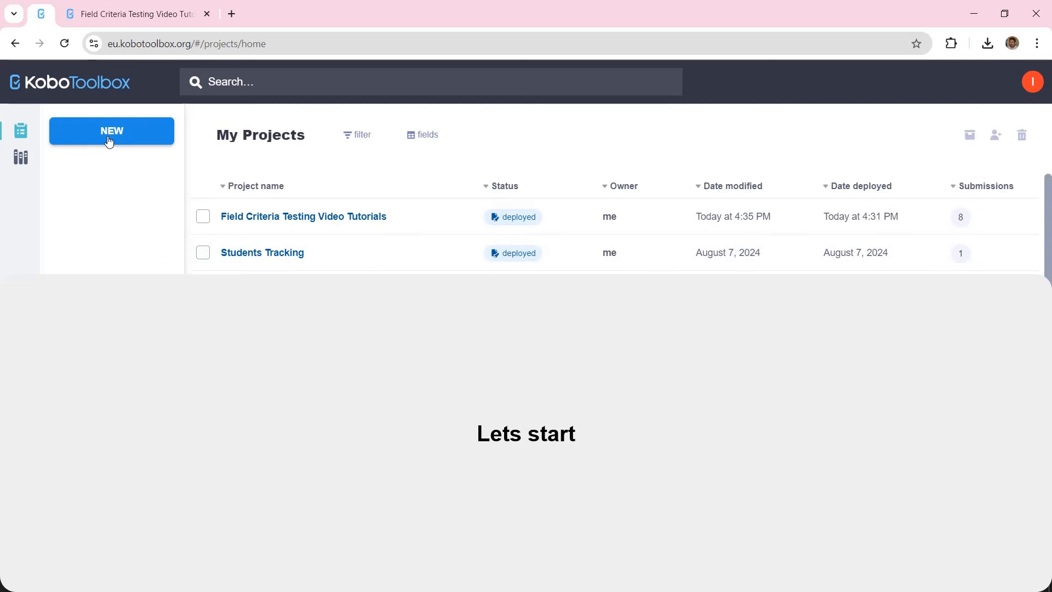
Switch to the KoboToolbox projects page and start a new project named Testing.
left_click(109, 142)
left_click(441, 308)
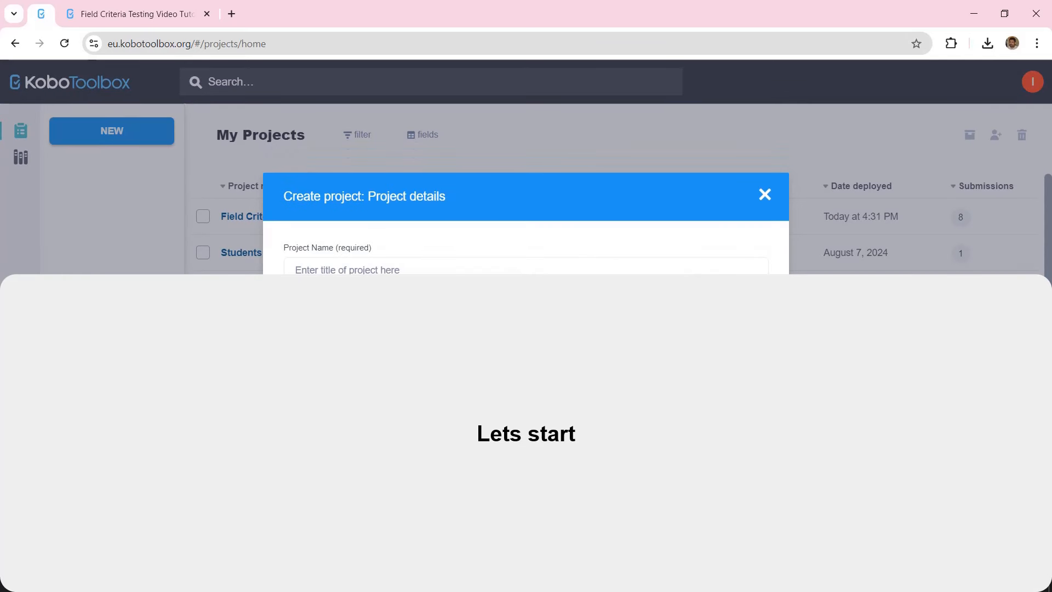
left_click(380, 266)
type("Testing")
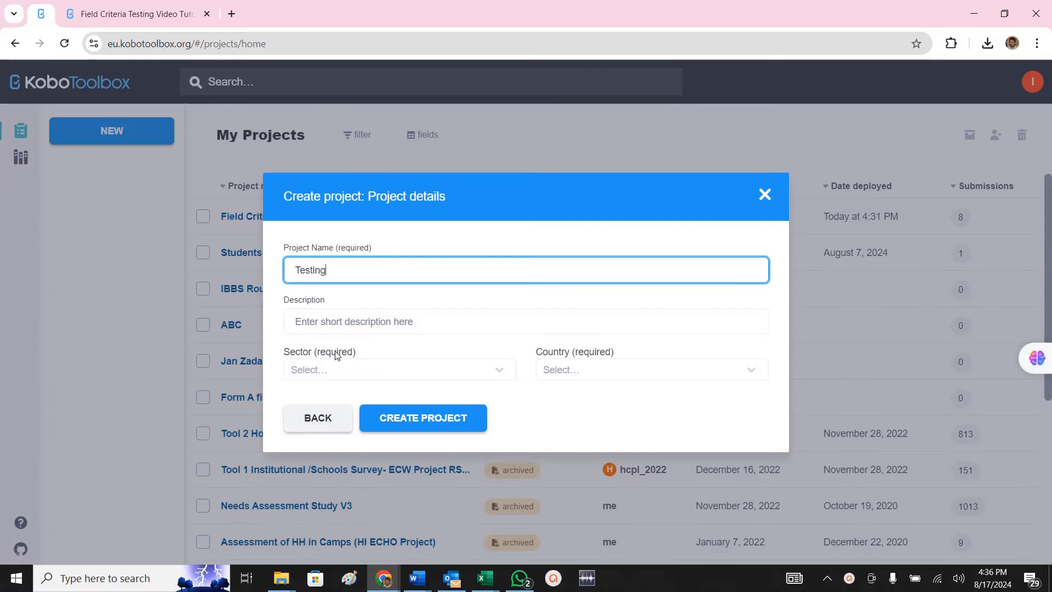
Set the sector to Educational Services / Higher Education and the country to Pakistan, and create the project.
left_click(336, 370)
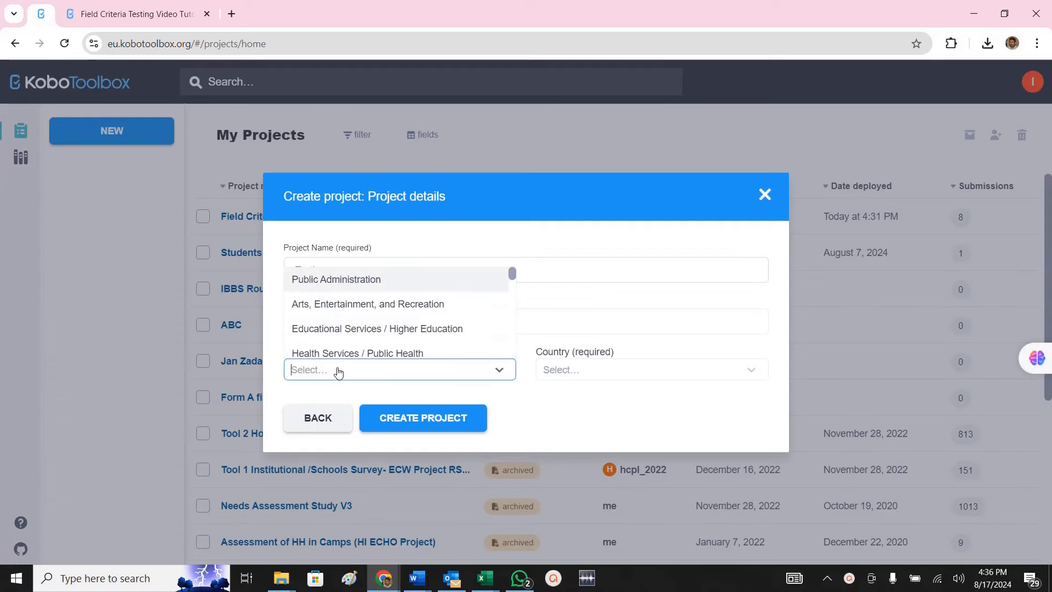
left_click(346, 329)
left_click(601, 368)
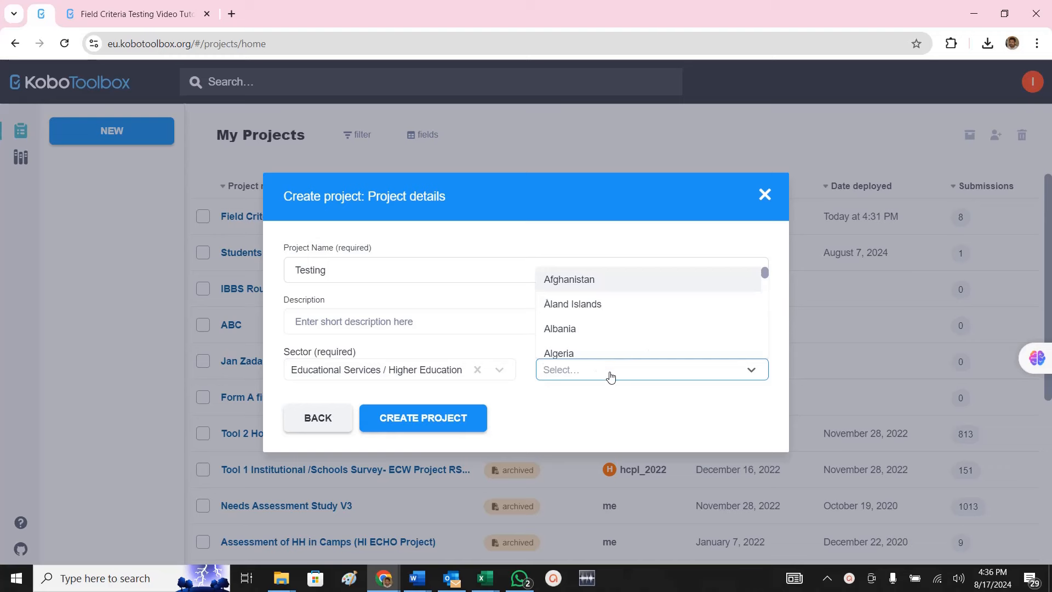
type("pa")
left_click(602, 329)
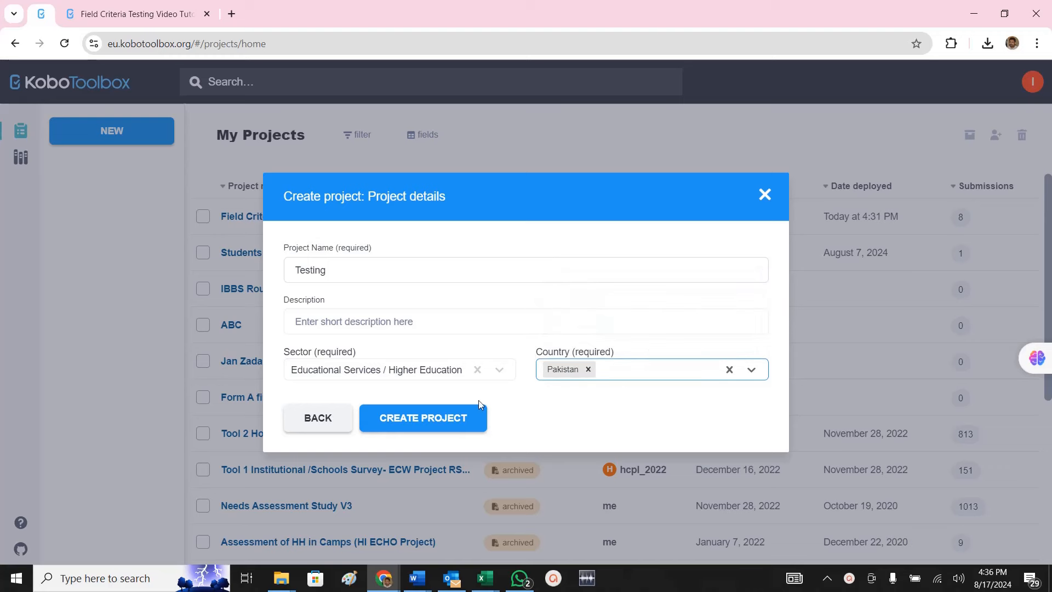
left_click(413, 428)
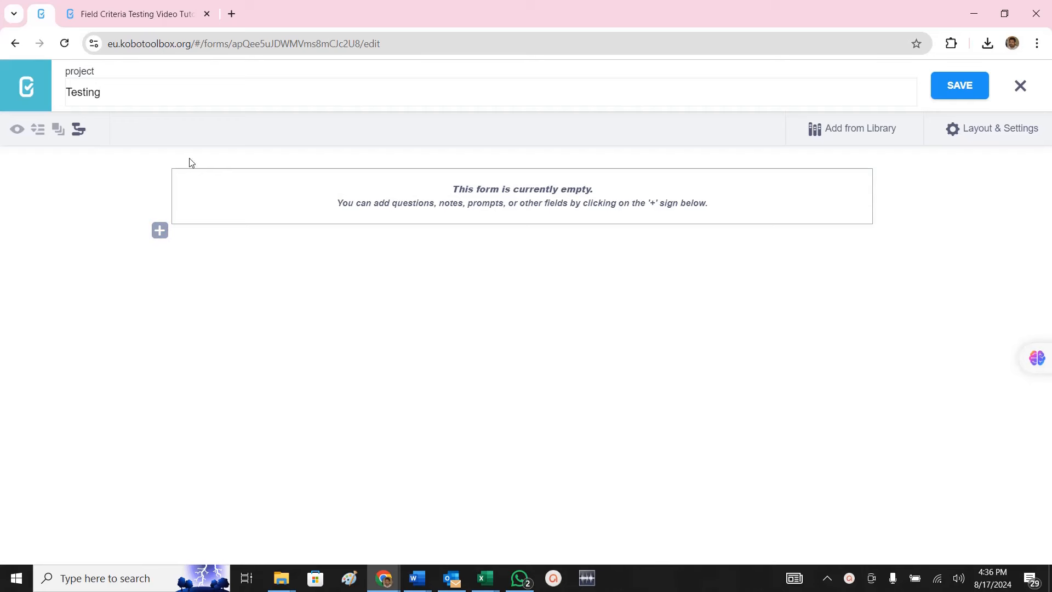
Add a Note question to the empty form.
left_click(160, 231)
left_click(777, 196)
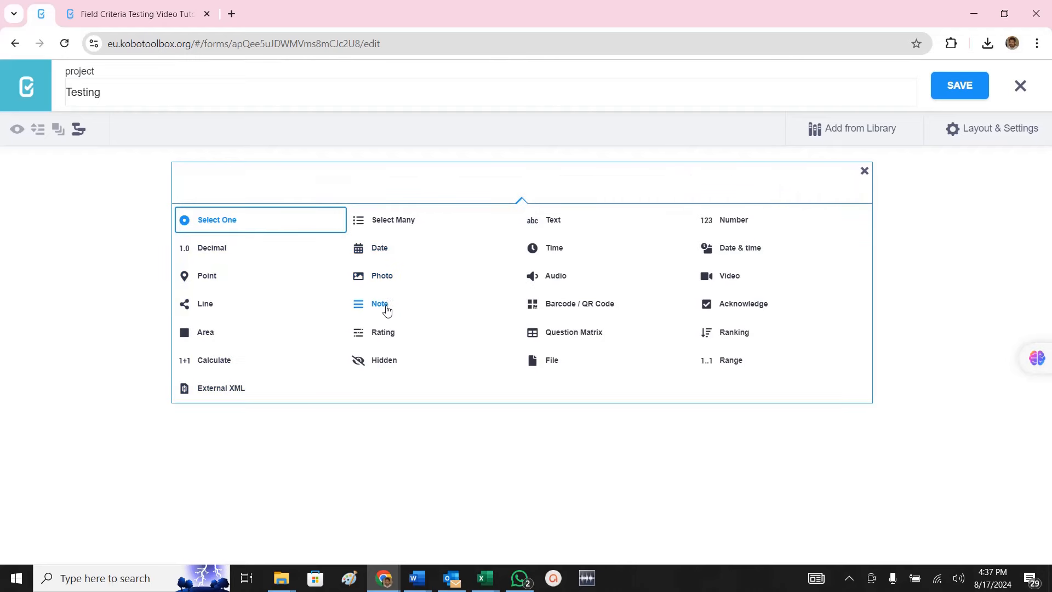
left_click(387, 311)
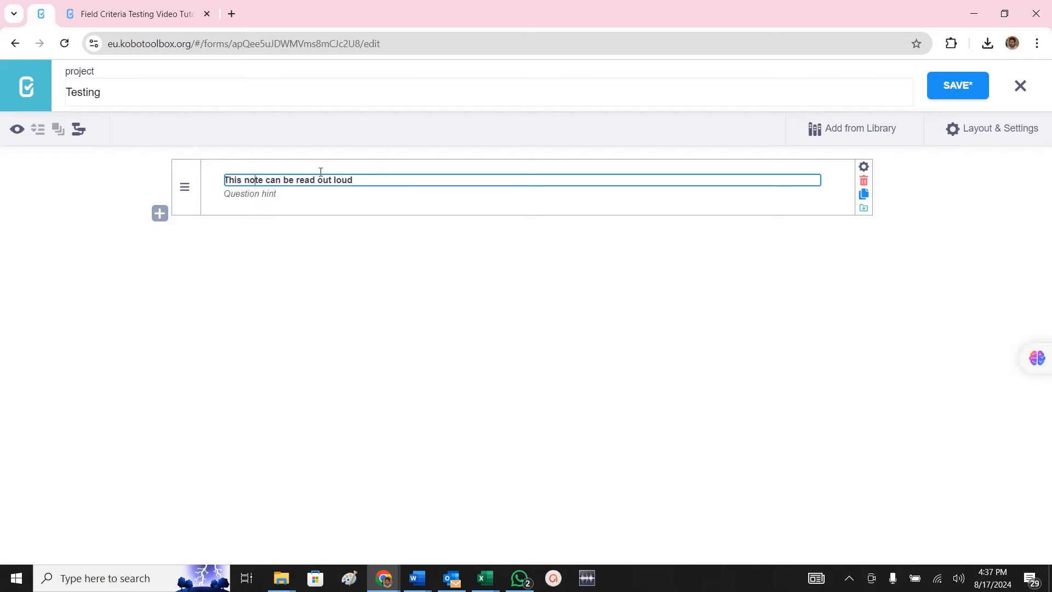
Replace the note question's default label with "Introduction: We ae".
key("ctrl+a")
type("Introduction")
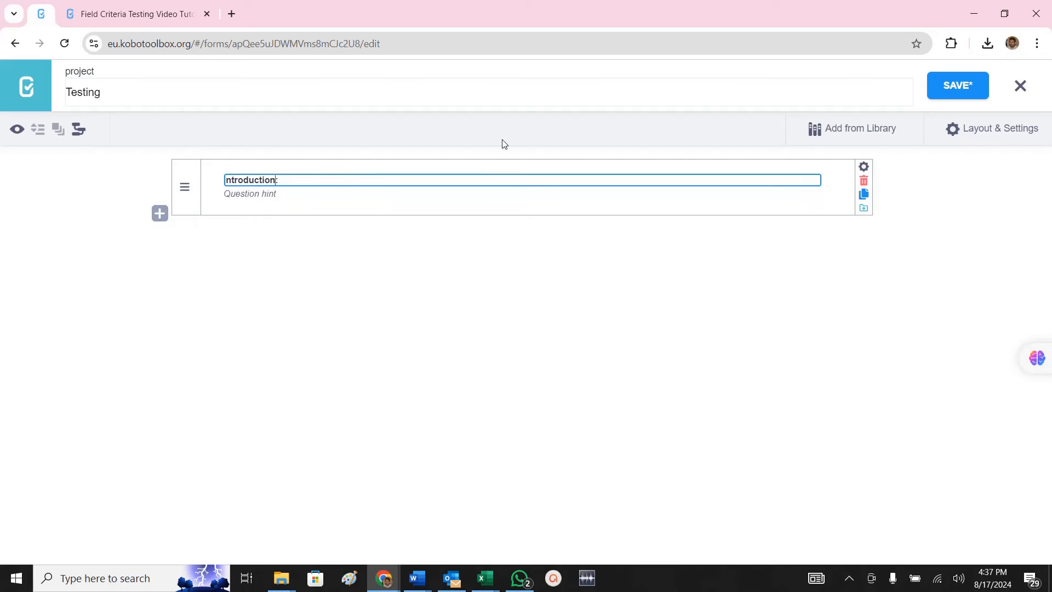
type(": We ae")
Add a Point question below the introduction note and label it "Add your location".
left_click(159, 214)
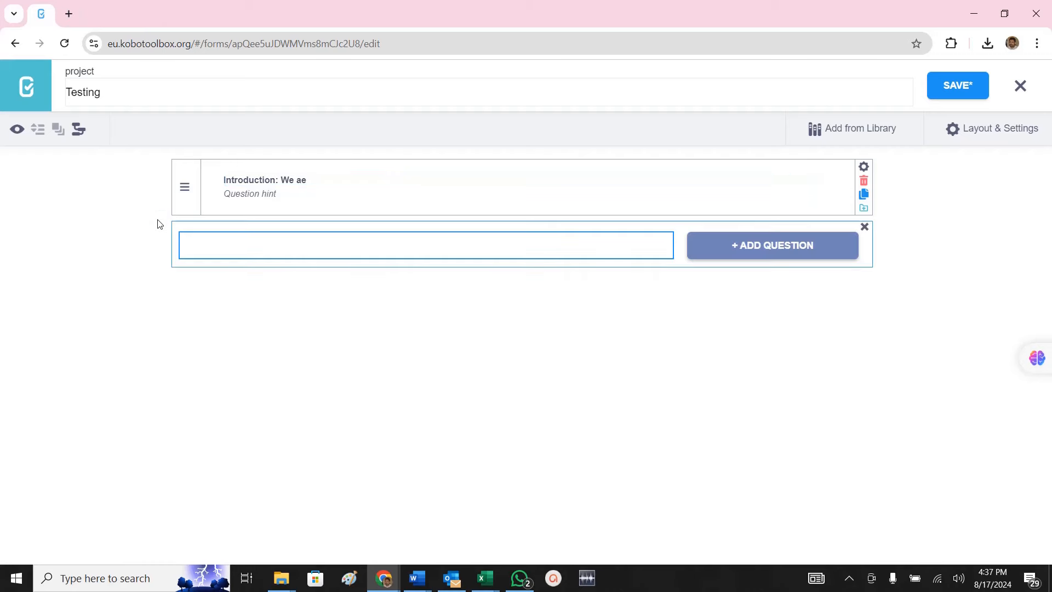
left_click(766, 251)
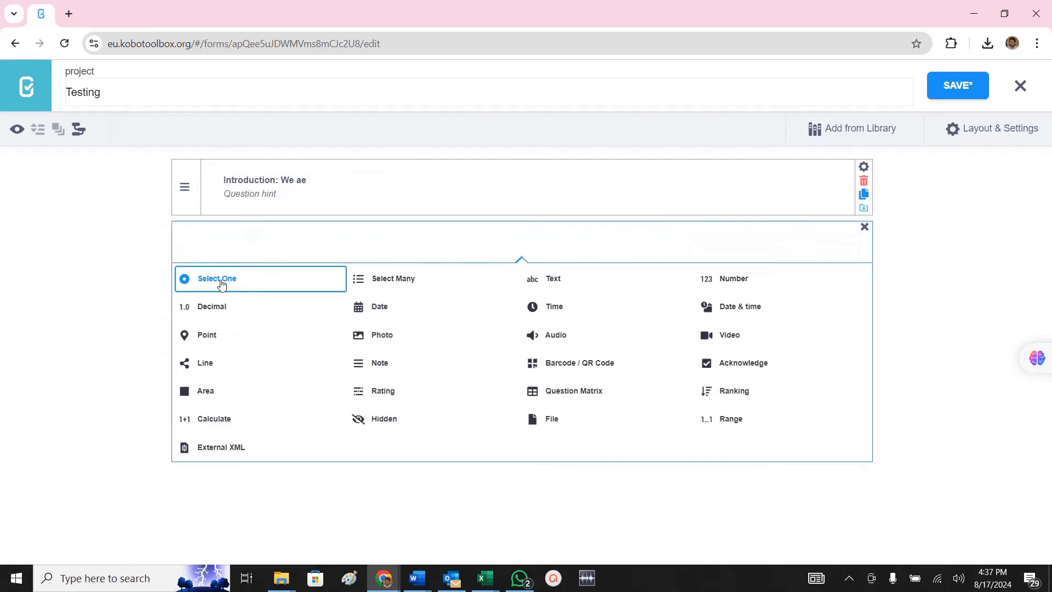
left_click(201, 338)
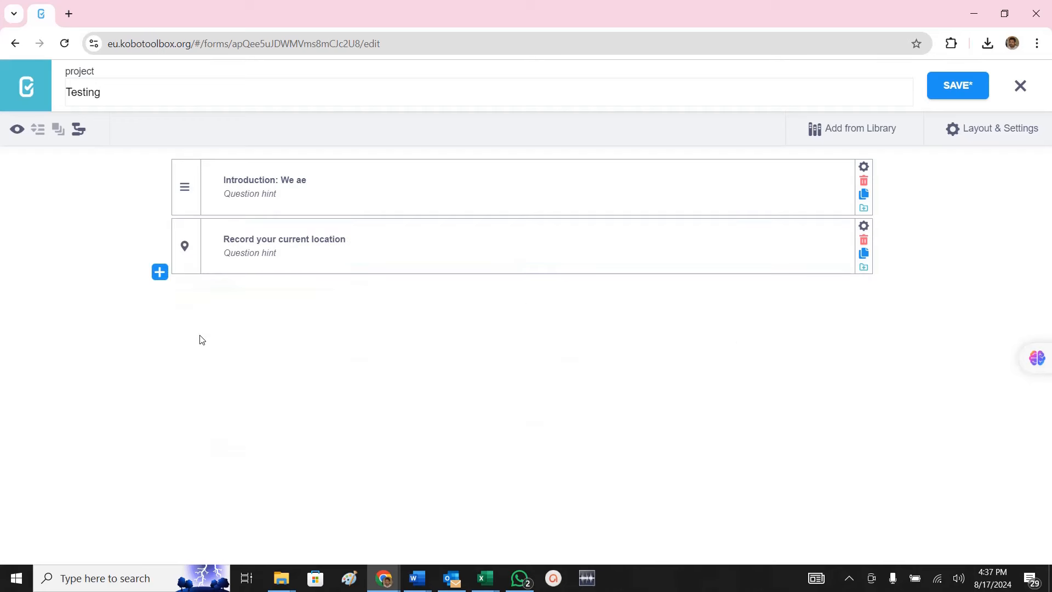
left_click(257, 239)
type("Add you")
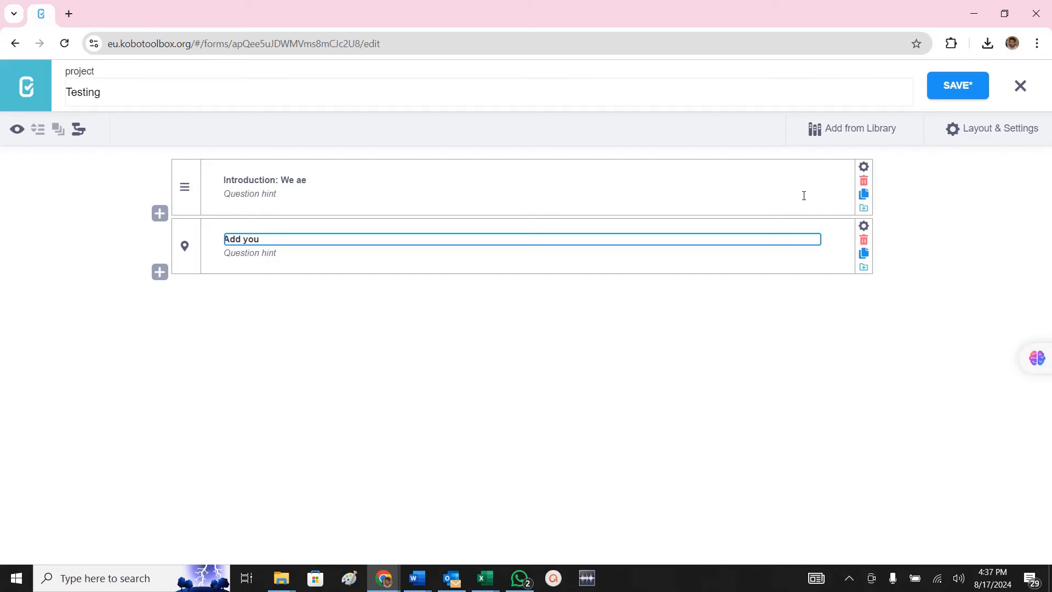
type("r location")
key("Tab")
left_click(309, 237)
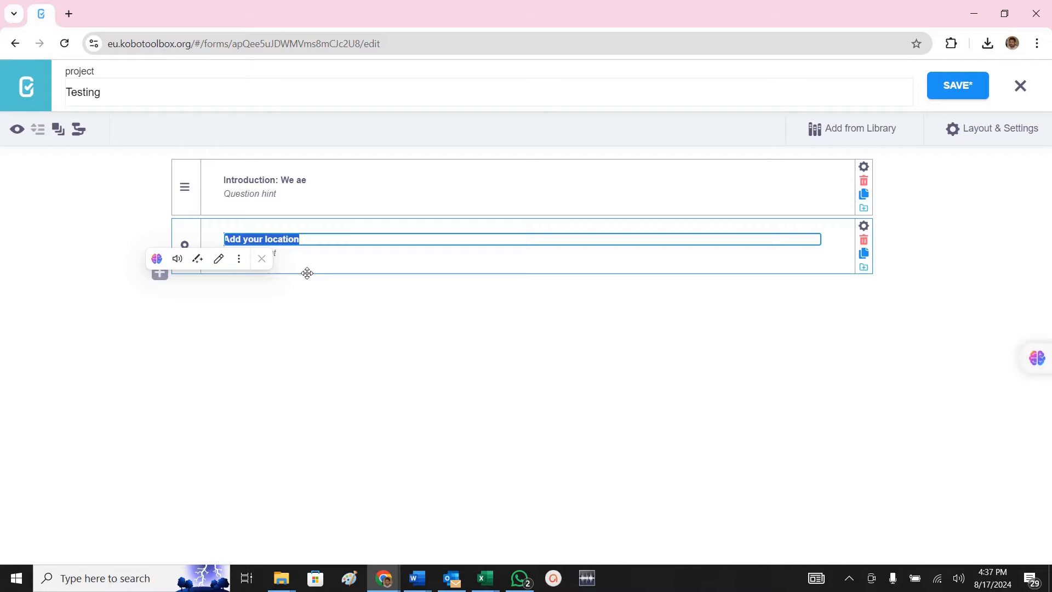
Check the Location, Province and District entries and the dependent drop-down note in the Word tool document, then return to the form and discard the empty question row.
key("alt+Tab")
scroll(296, 210, "down", 2)
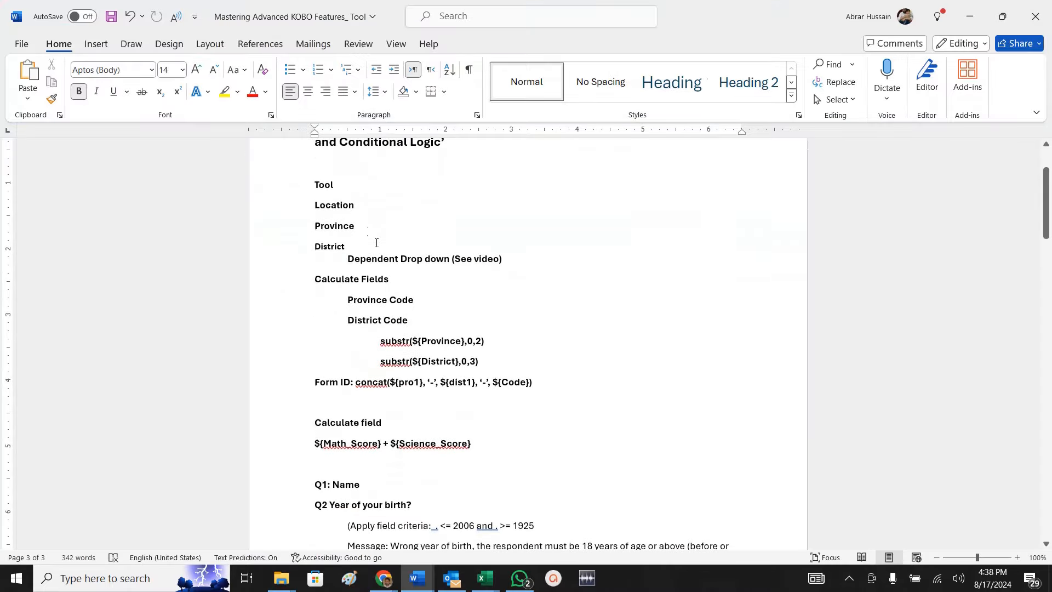
left_click_drag(318, 188, 360, 202)
left_click(341, 226)
left_click(291, 227)
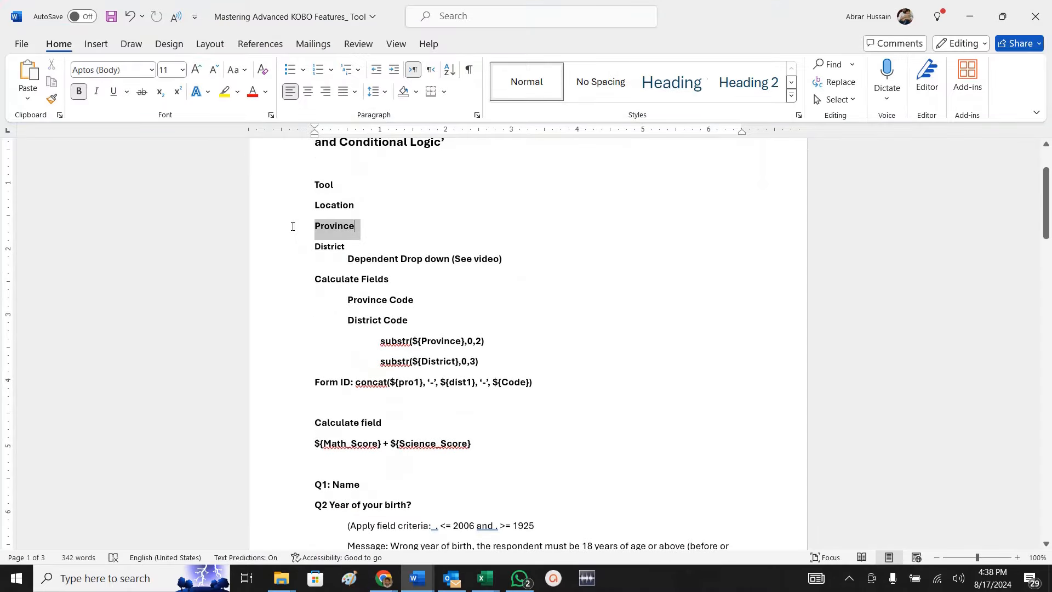
left_click_drag(363, 248, 279, 236)
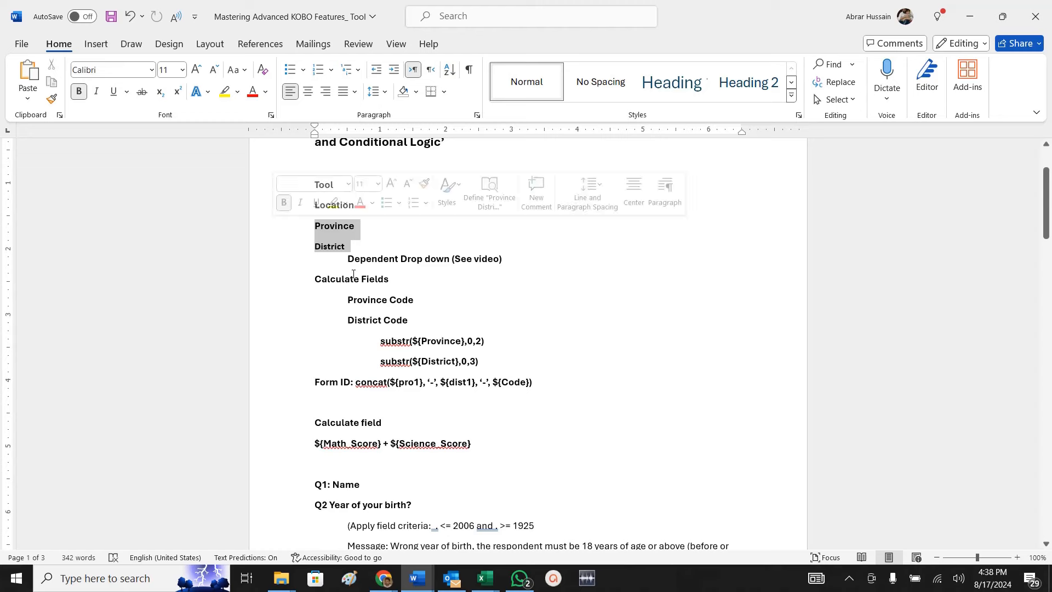
left_click(394, 262)
left_click_drag(504, 260, 280, 229)
key("alt+Tab")
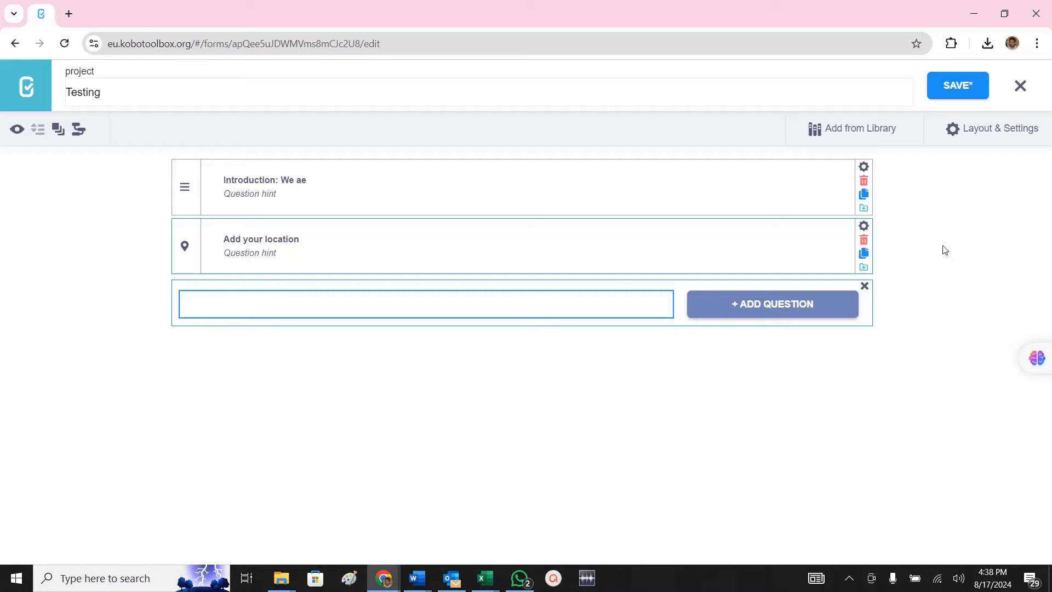
left_click(865, 286)
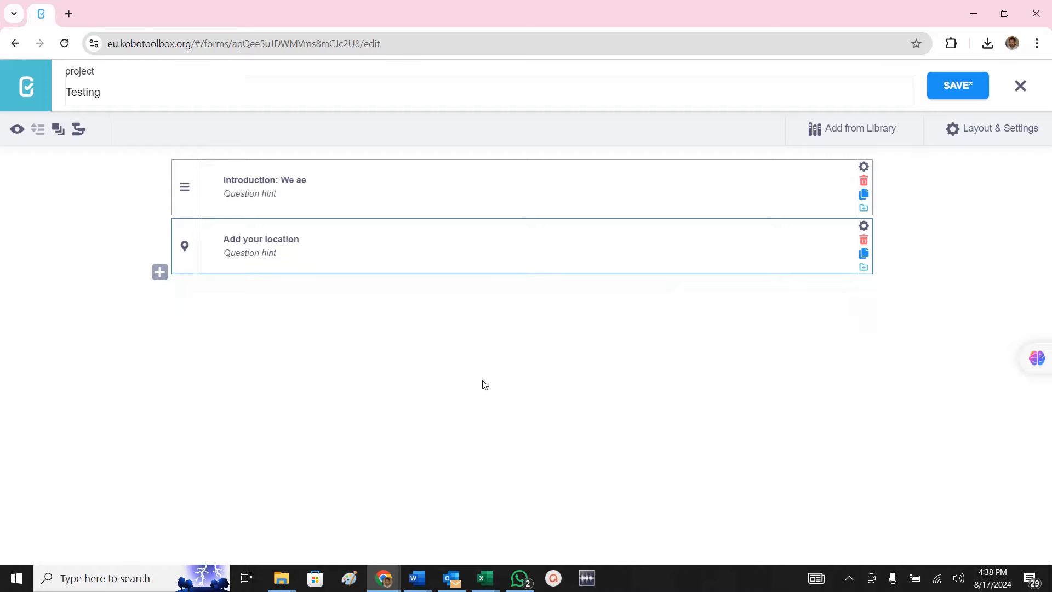
Switch to the KOBO casecade districts workbook in Excel and widen columns A to D to fit their contents.
mouse_move(284, 582)
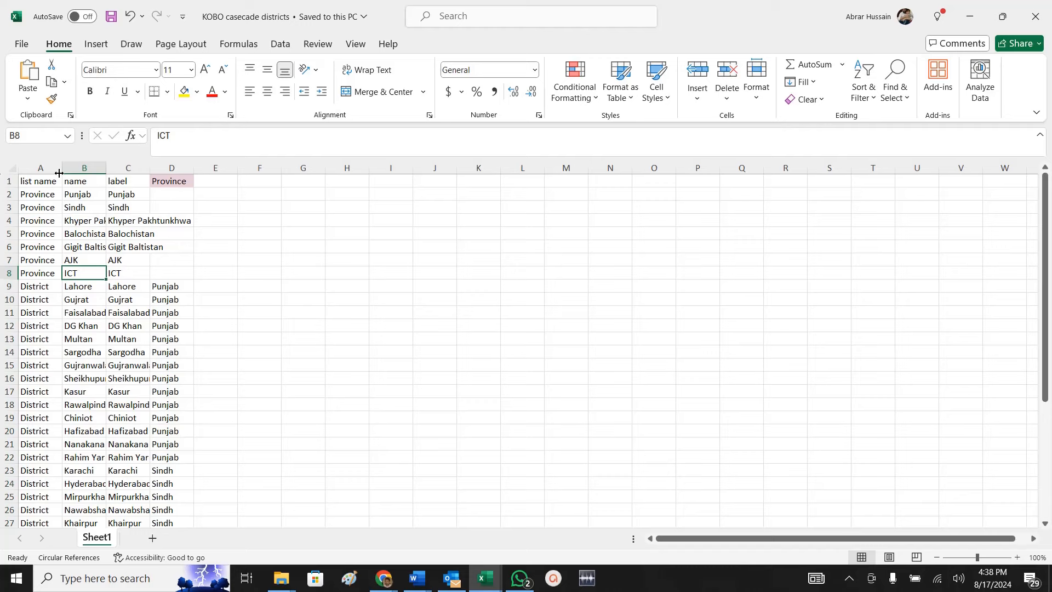
left_click_drag(61, 169, 352, 167)
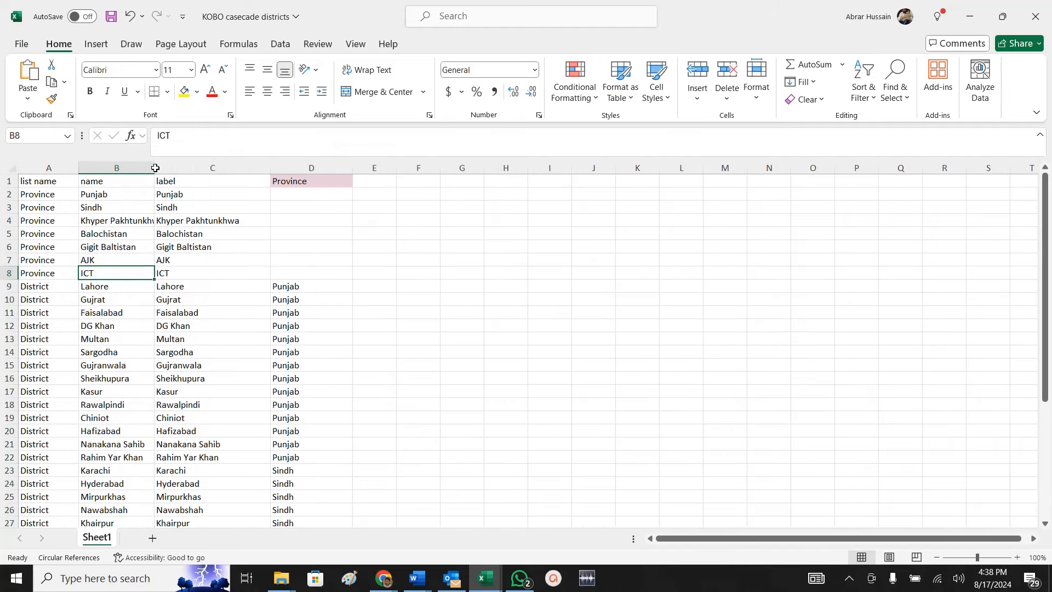
left_click_drag(154, 167, 229, 329)
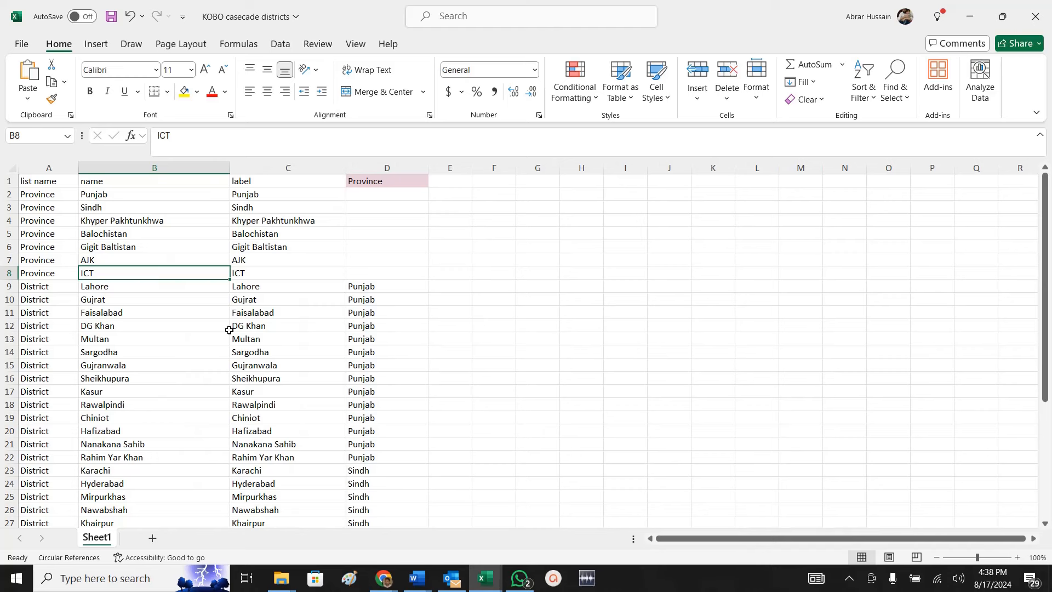
Examine the list name, name, label and Province headers and the province rows 2 to 8.
left_click(30, 182)
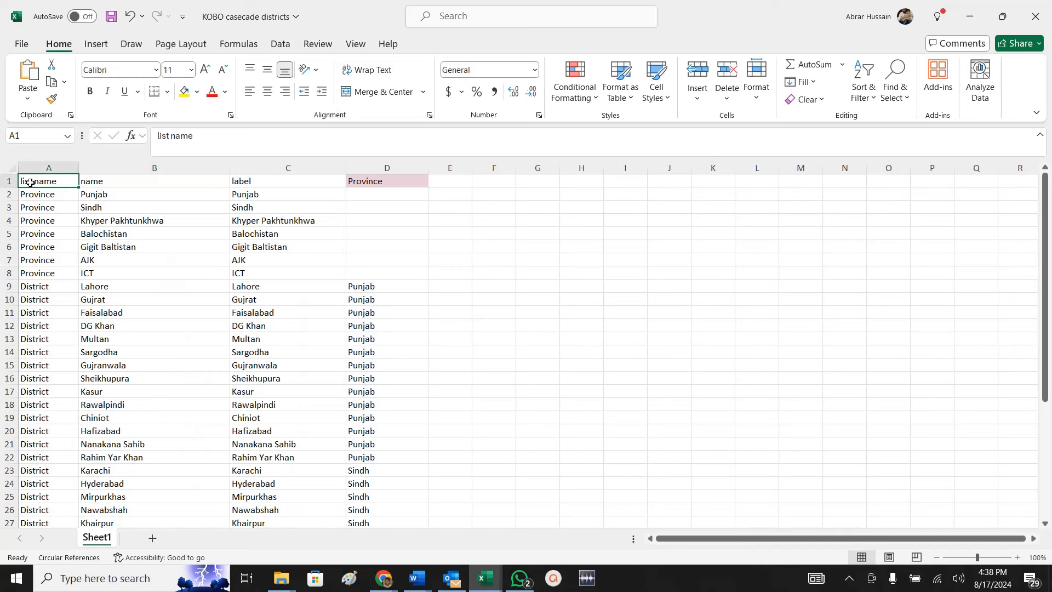
left_click_drag(30, 182, 385, 174)
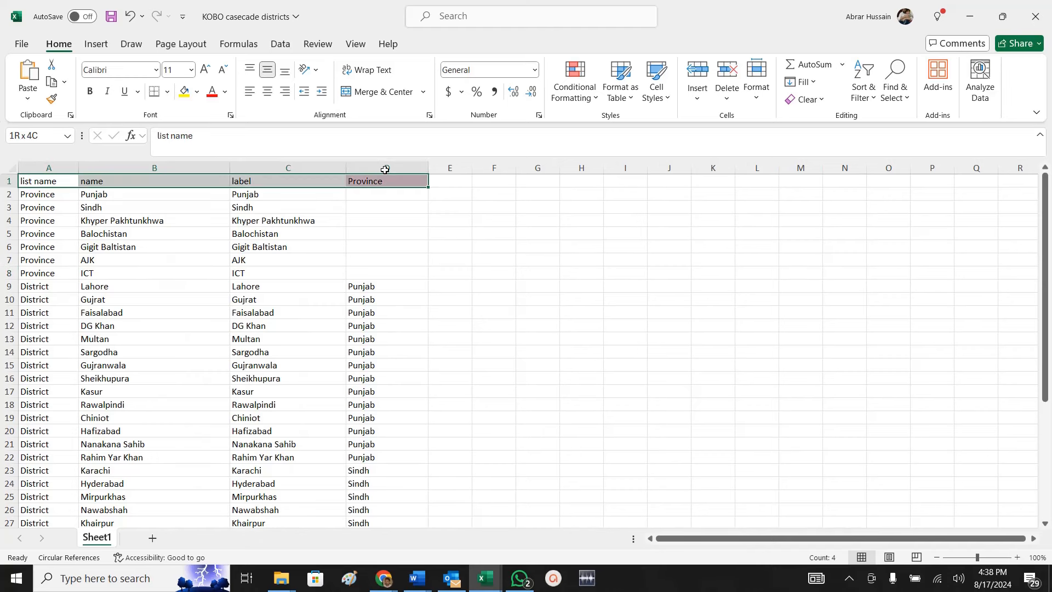
left_click(43, 180)
left_click(150, 184)
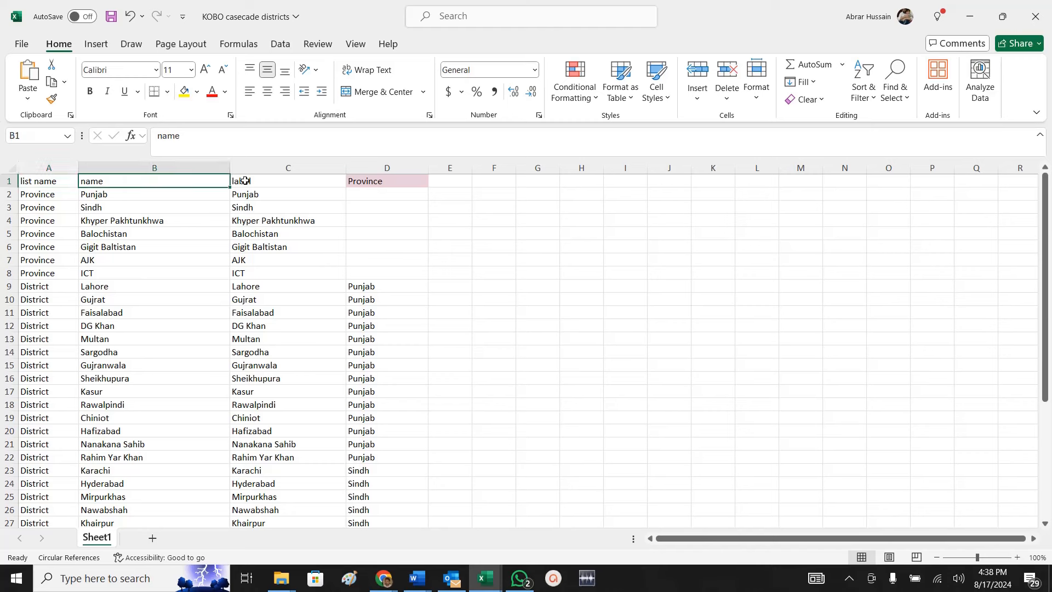
left_click(245, 181)
left_click(396, 176)
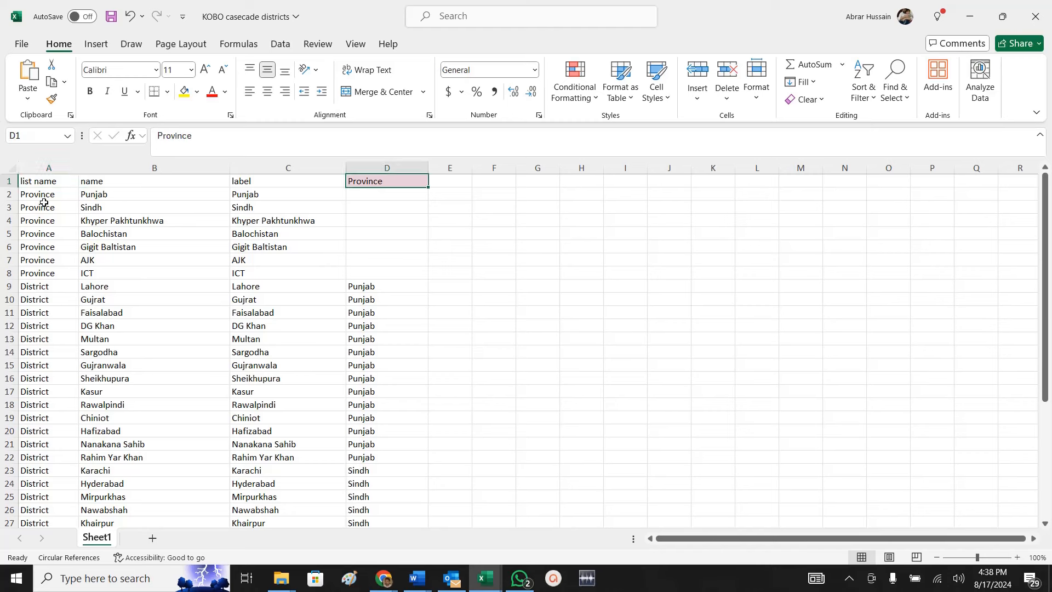
left_click_drag(43, 195, 377, 272)
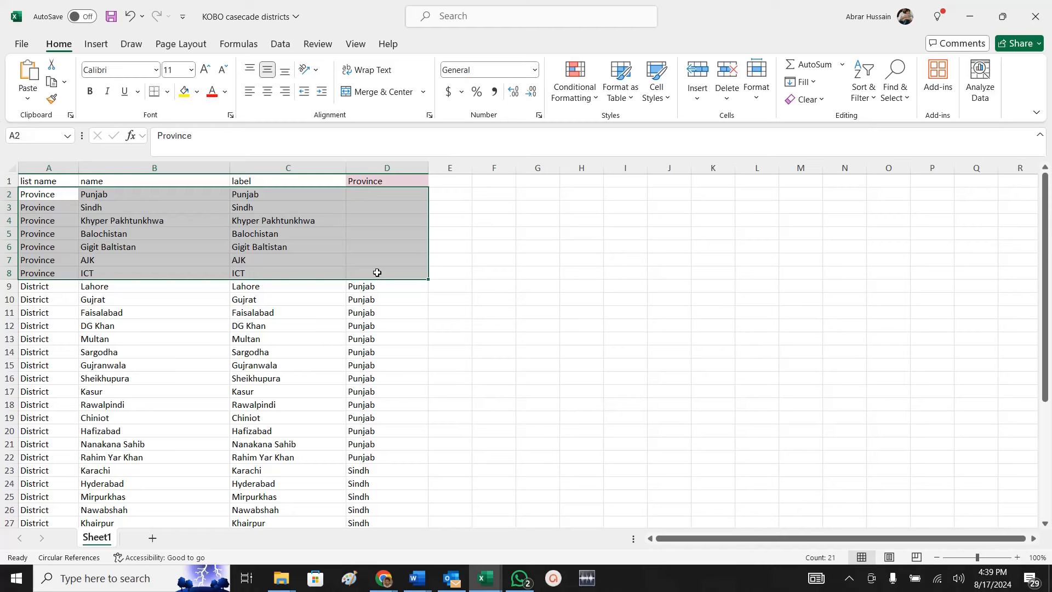
Examine how the district rows link to their provinces through column D, comparing Punjab, Sindh and the remaining provinces with the province names.
left_click(34, 287)
left_click(102, 286)
left_click(256, 286)
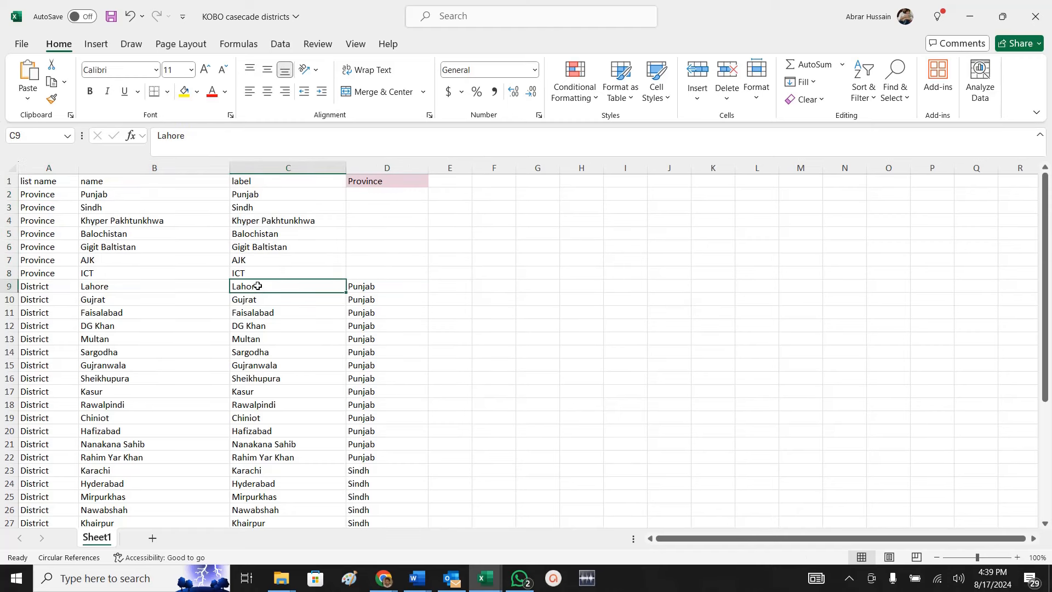
left_click(379, 287)
left_click_drag(378, 290, 383, 314)
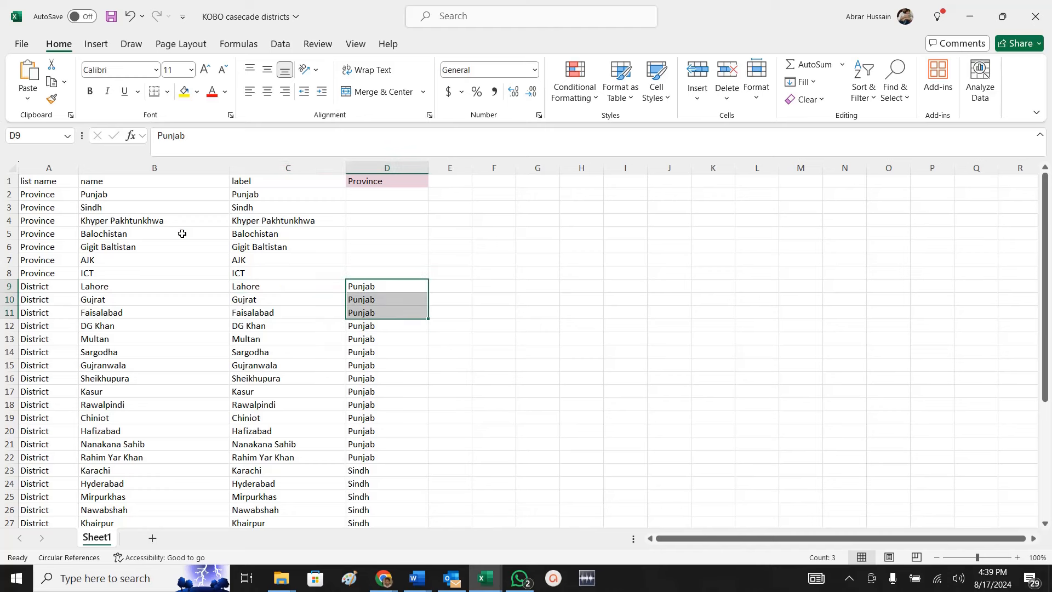
left_click(99, 195)
left_click(374, 287, "ctrl")
left_click(93, 210)
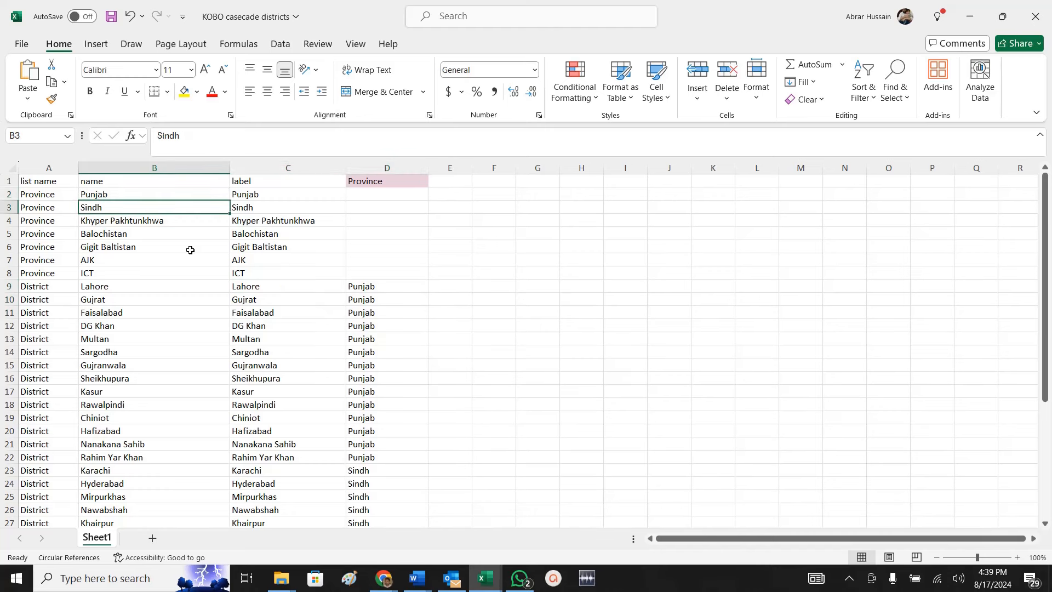
scroll(326, 385, "down", 2)
scroll(367, 397, "up", 2)
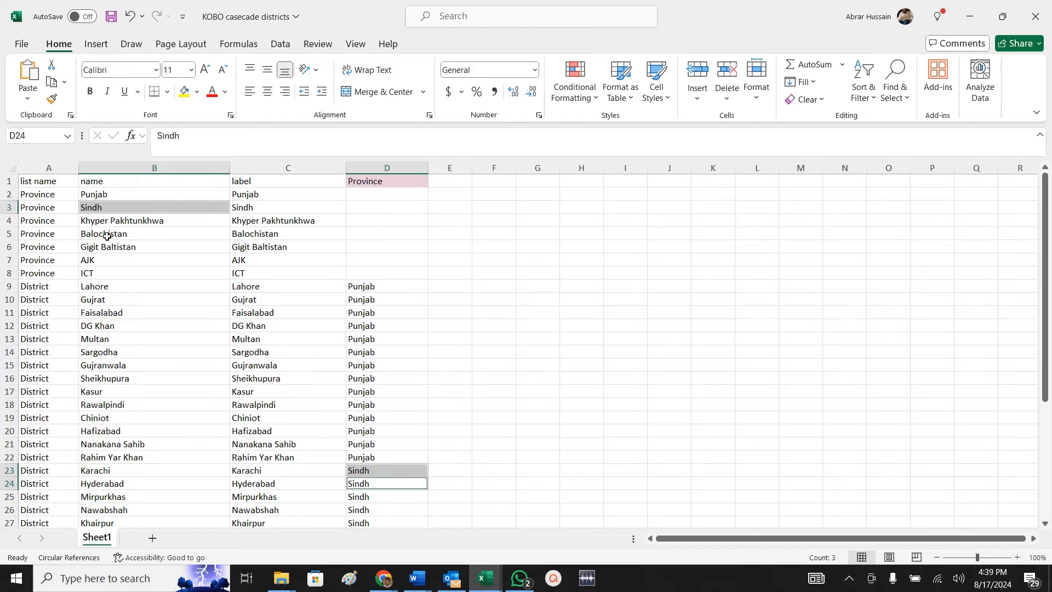
scroll(364, 392, "down", 3)
scroll(364, 392, "down", 5)
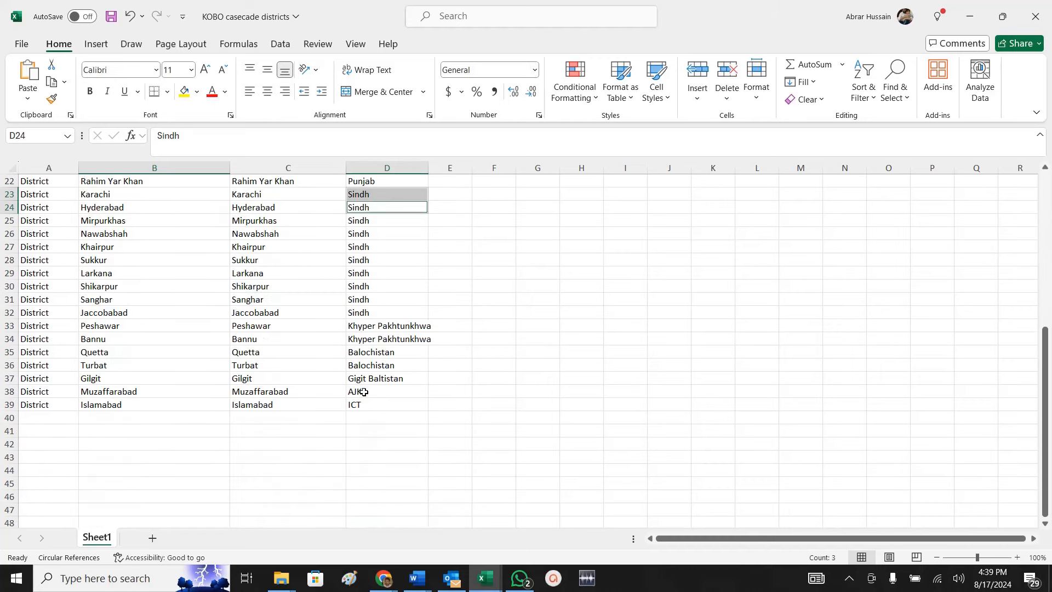
left_click(384, 366)
scroll(383, 373, "up", 8)
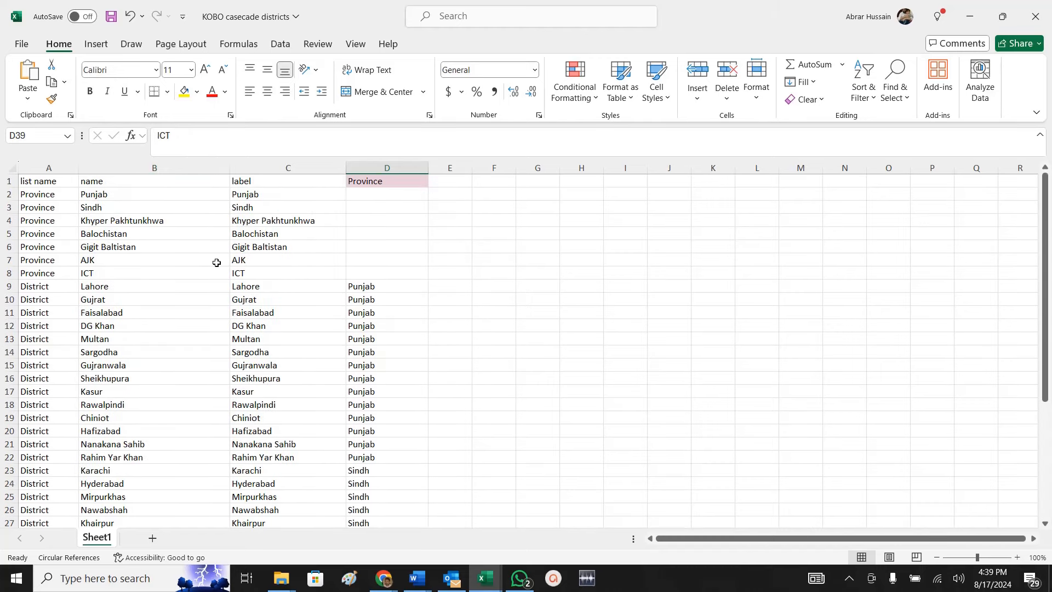
Review the list name, name and label values of the province entries column by column.
left_click(32, 181)
left_click(44, 198)
left_click(120, 182)
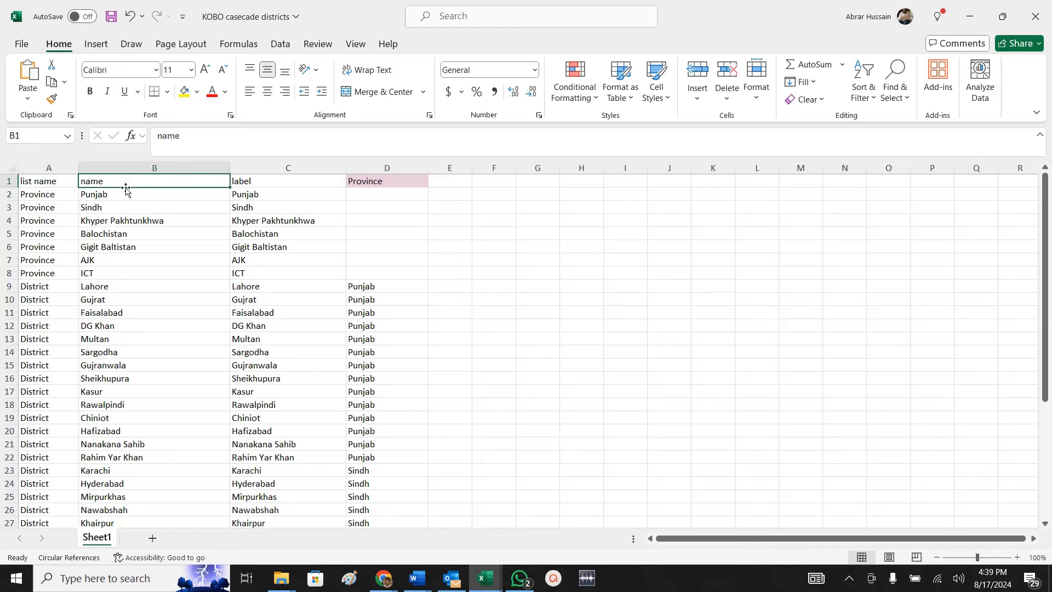
left_click_drag(118, 196, 135, 273)
left_click(269, 181)
left_click_drag(252, 194, 259, 271)
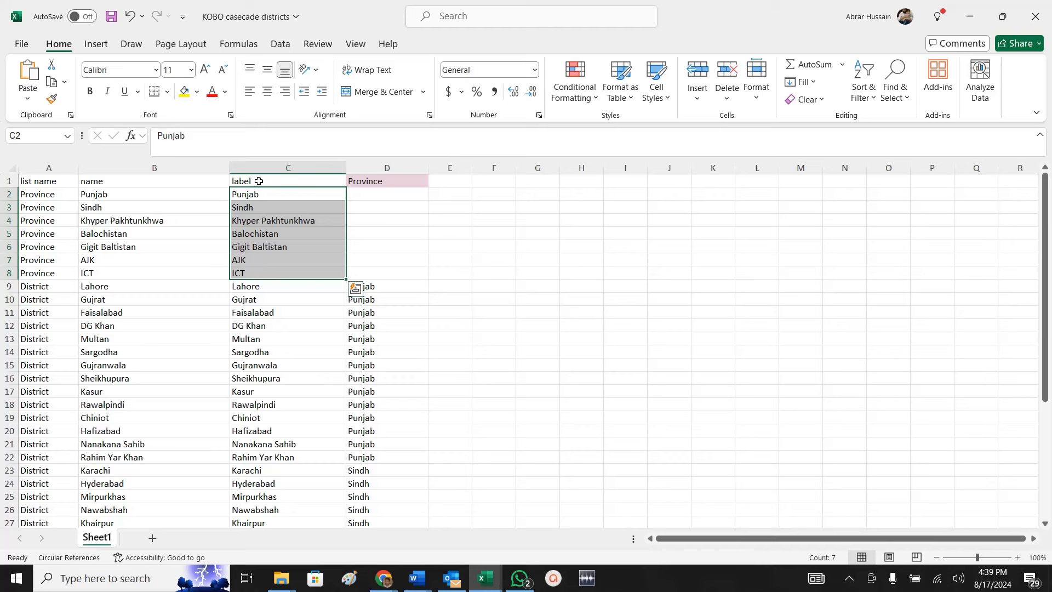
left_click_drag(262, 198, 260, 277)
Review the District list entries from row 9 down, highlighting their province assignments in D9:D39.
left_click(32, 287)
scroll(42, 328, "down", 2)
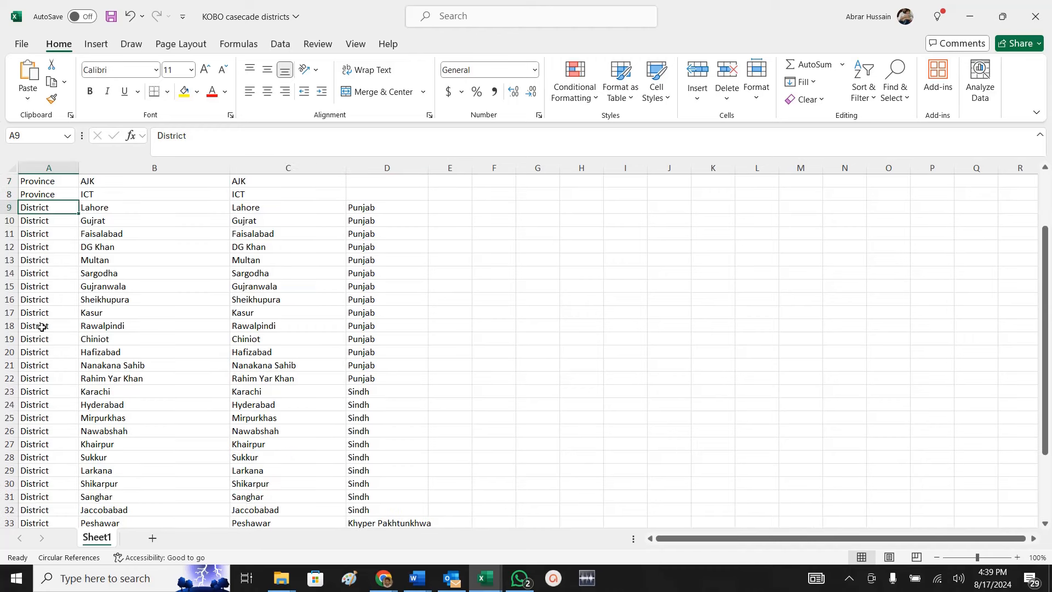
scroll(42, 327, "down", 3)
scroll(373, 290, "up", 5)
left_click(378, 286)
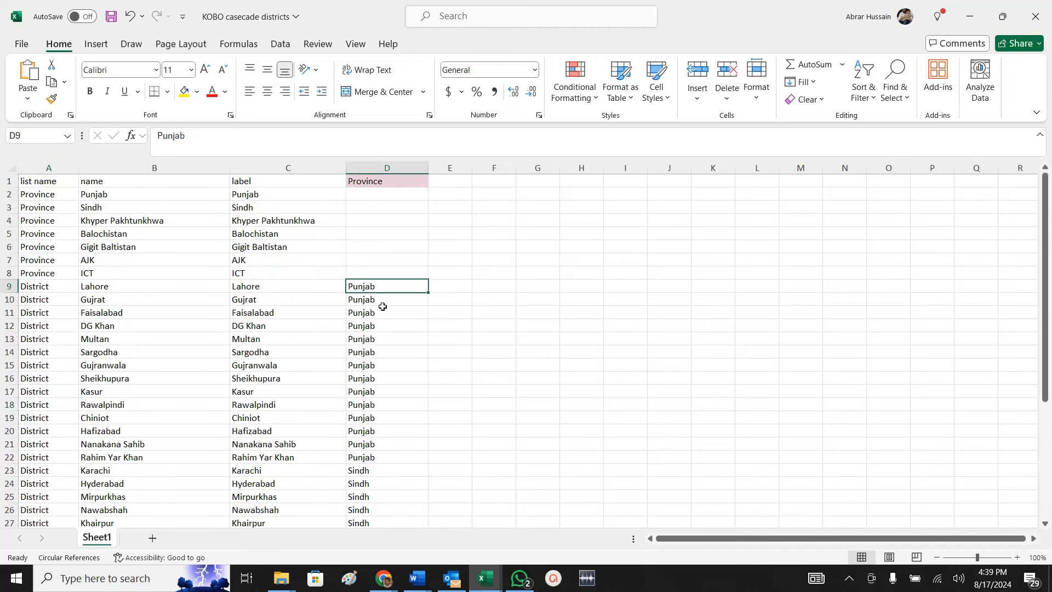
scroll(386, 318, "down", 6)
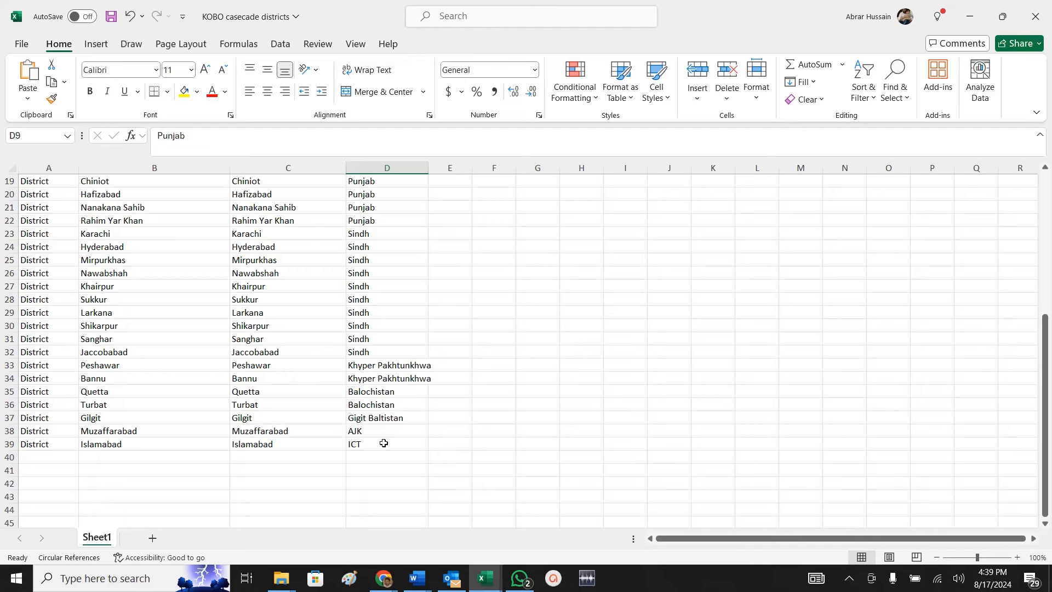
left_click(384, 443, "shift")
scroll(364, 395, "up", 6)
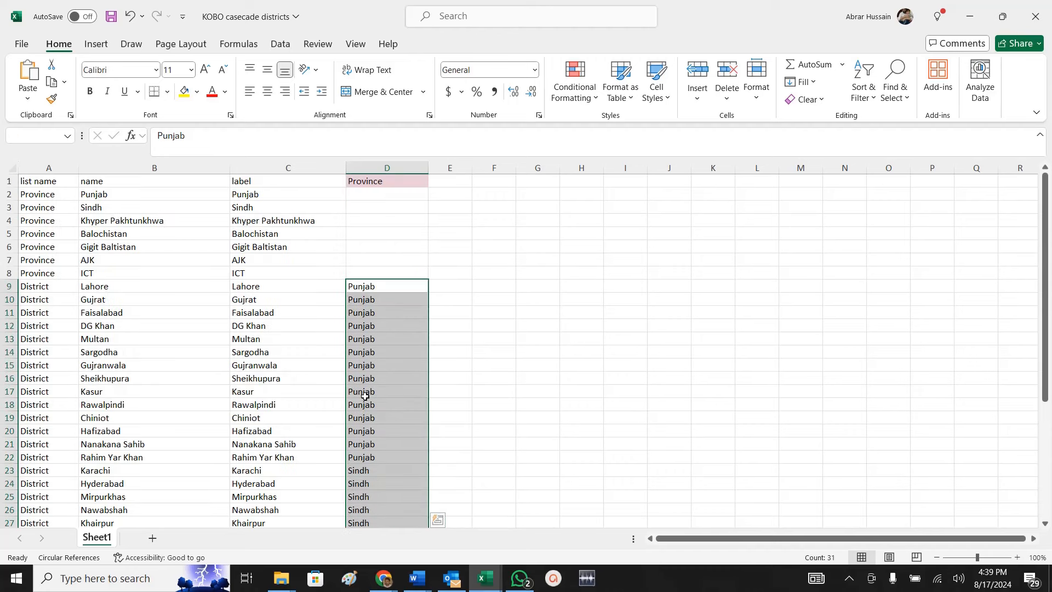
Copy the complete province and district table in A1:D39 and switch back to the KoboToolbox form editor.
left_click(36, 176)
scroll(445, 364, "down", 7)
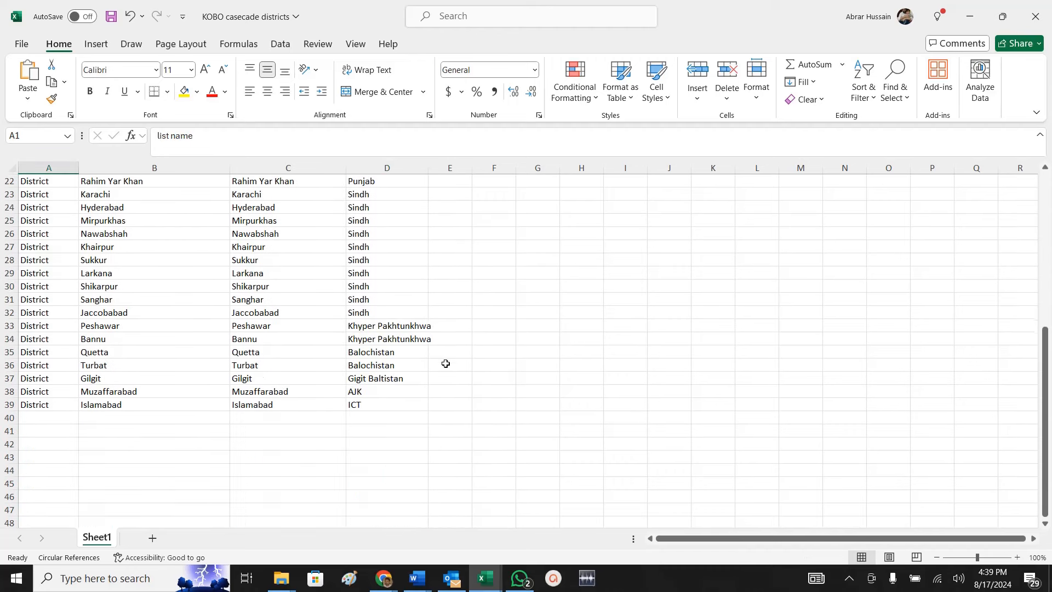
scroll(445, 363, "down", 2)
left_click(378, 324, "shift")
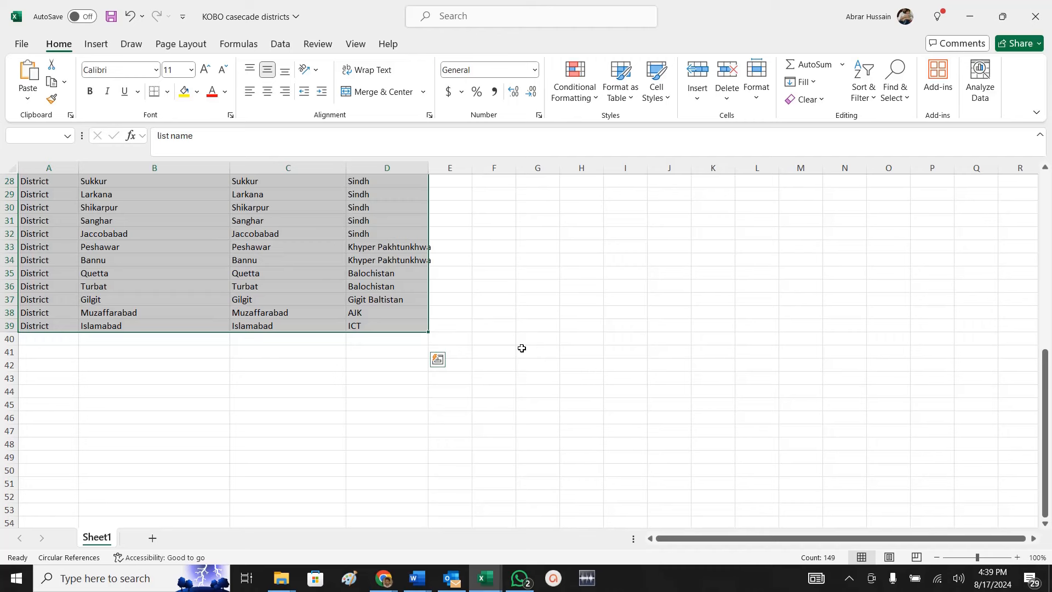
key("ctrl+c")
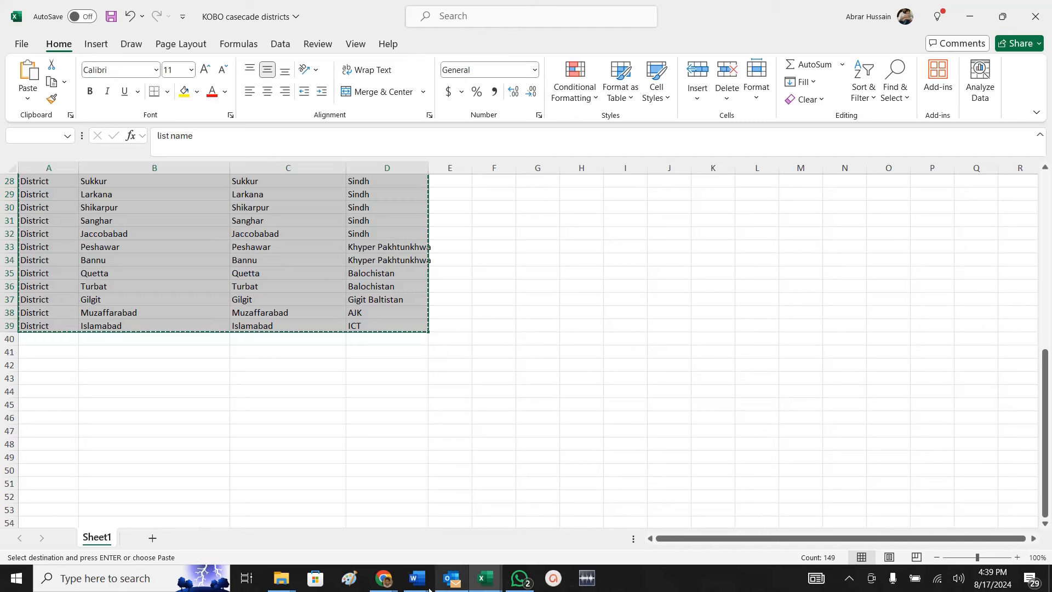
left_click(384, 578)
left_click(444, 531)
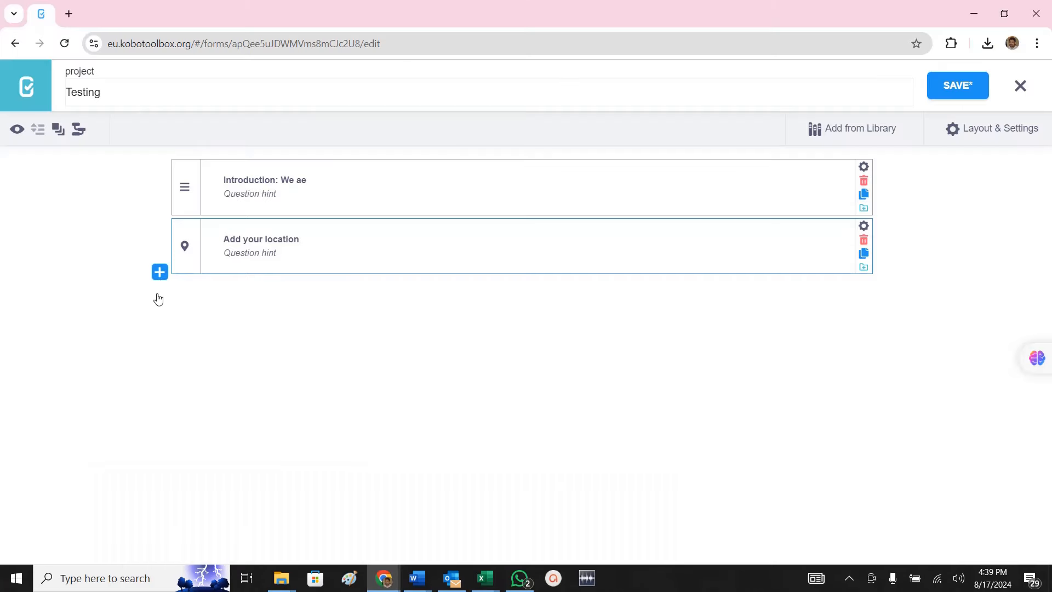
Import the copied province and district table as cascading select questions into the Testing form.
left_click(79, 131)
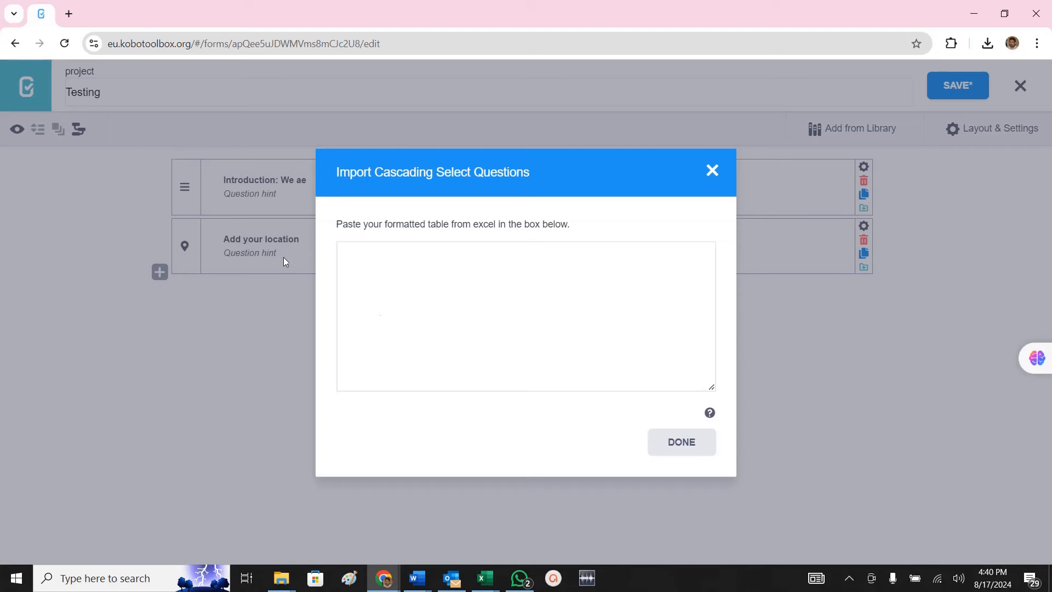
left_click(385, 285)
key("ctrl+v")
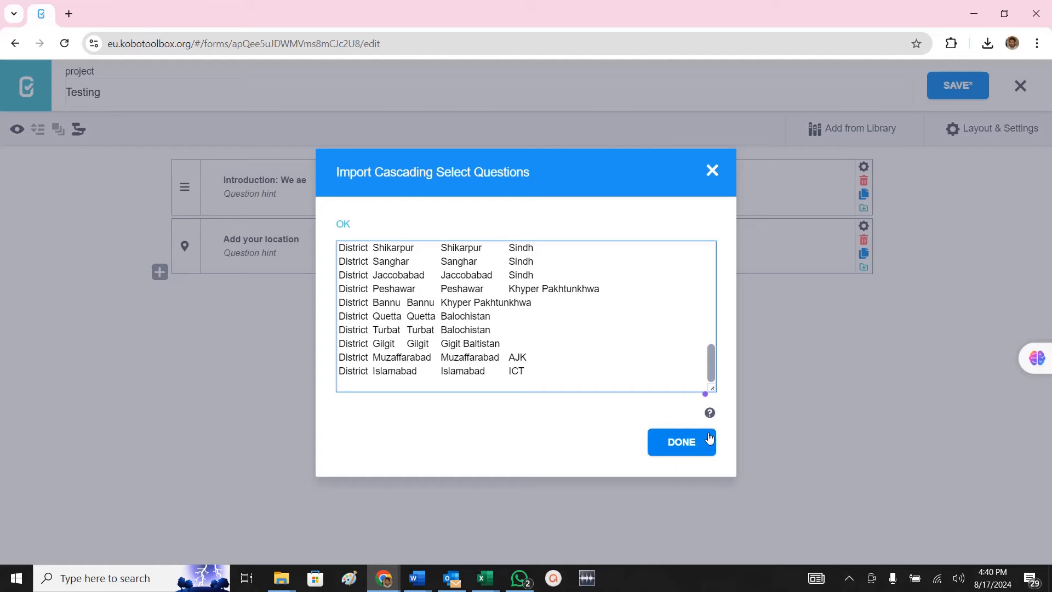
left_click(685, 442)
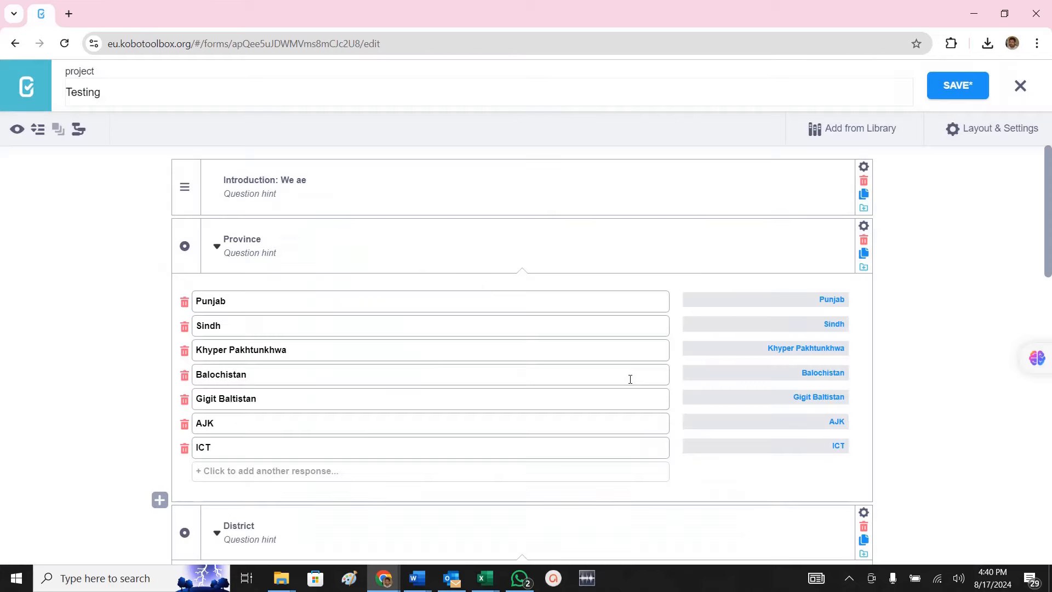
Review the response options of the imported Province and District questions.
left_click(234, 301)
left_click(242, 327)
left_click(280, 352)
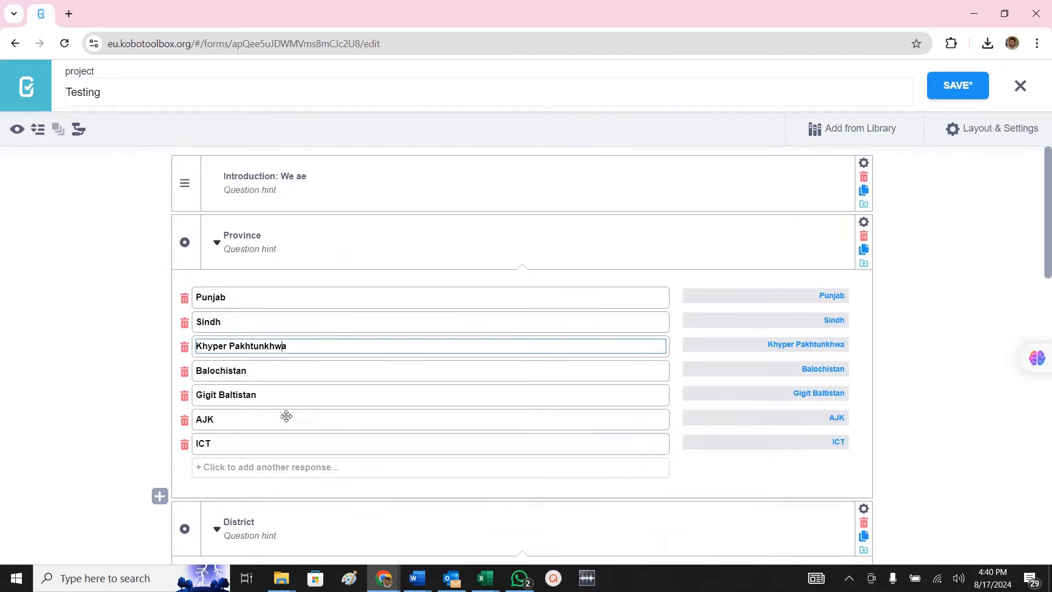
scroll(285, 416, "down", 3)
scroll(249, 385, "down", 9)
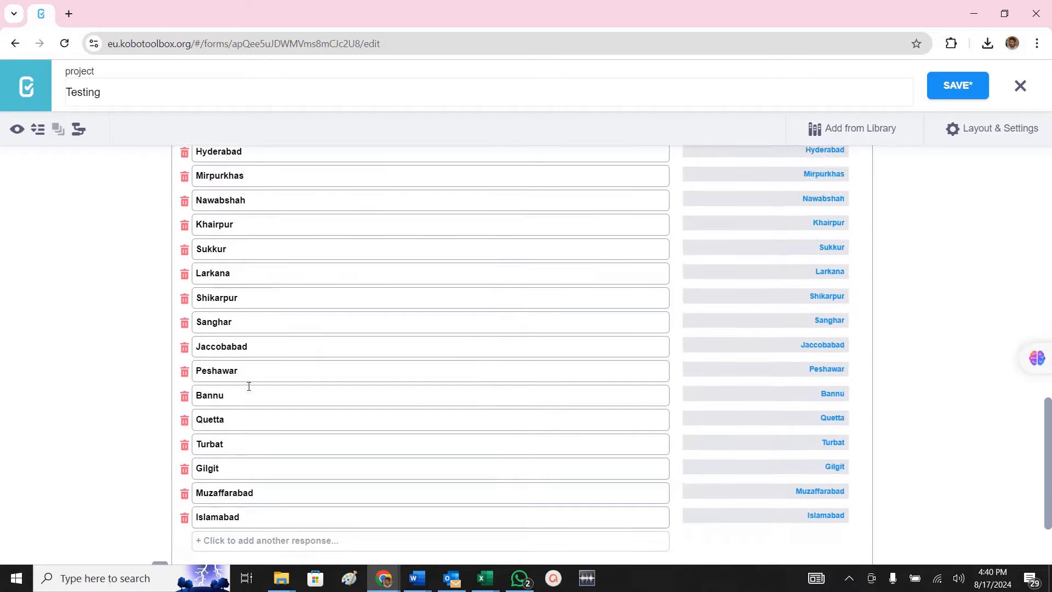
scroll(518, 273, "up", 7)
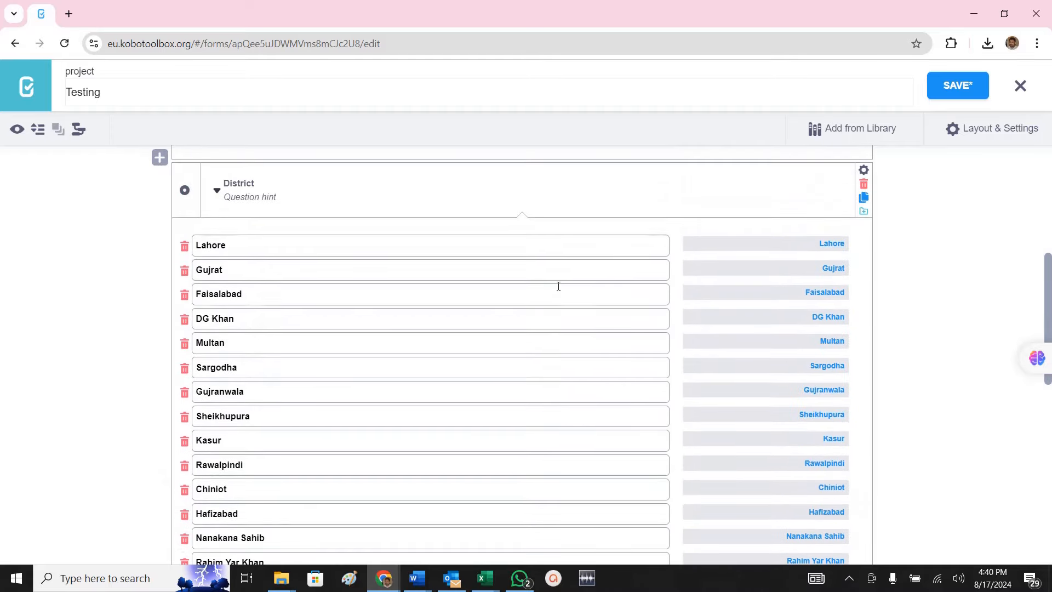
Open the District question's settings and examine the choice filter that links it to the Province question.
left_click(863, 170)
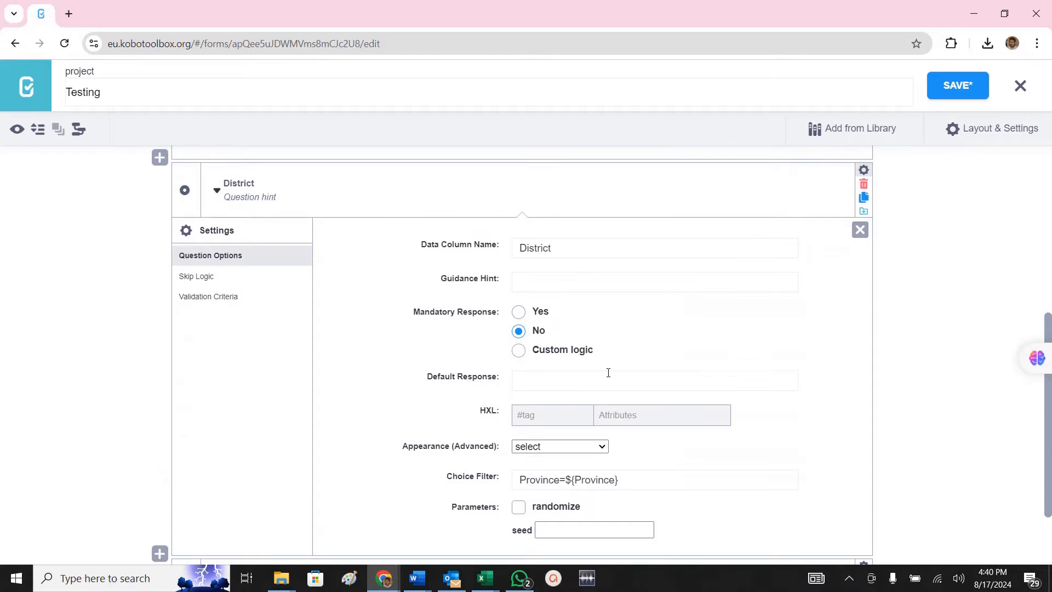
scroll(603, 373, "down", 2)
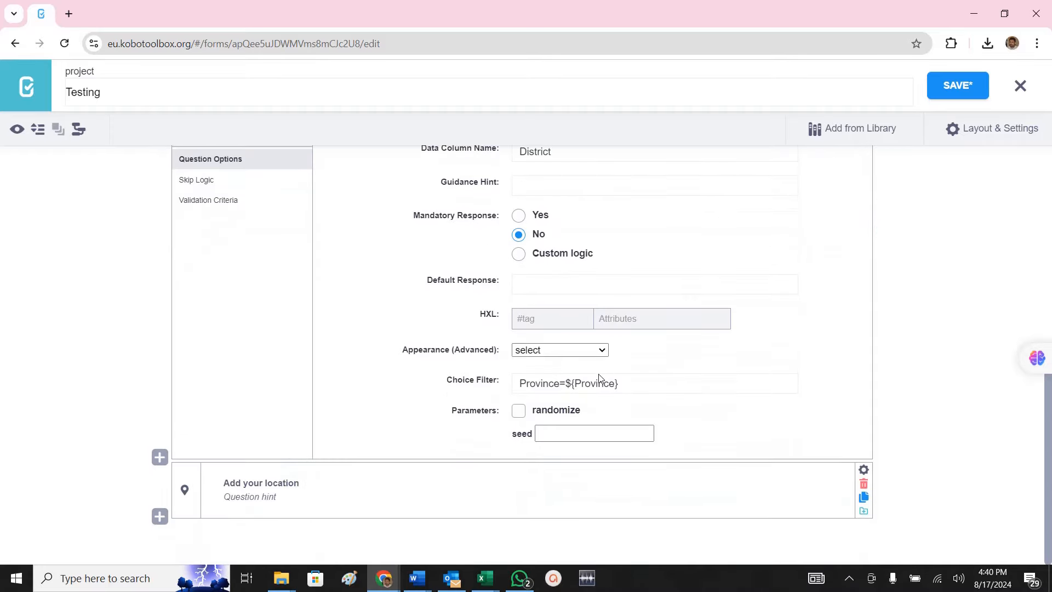
left_click(568, 386)
left_click_drag(660, 381, 416, 383)
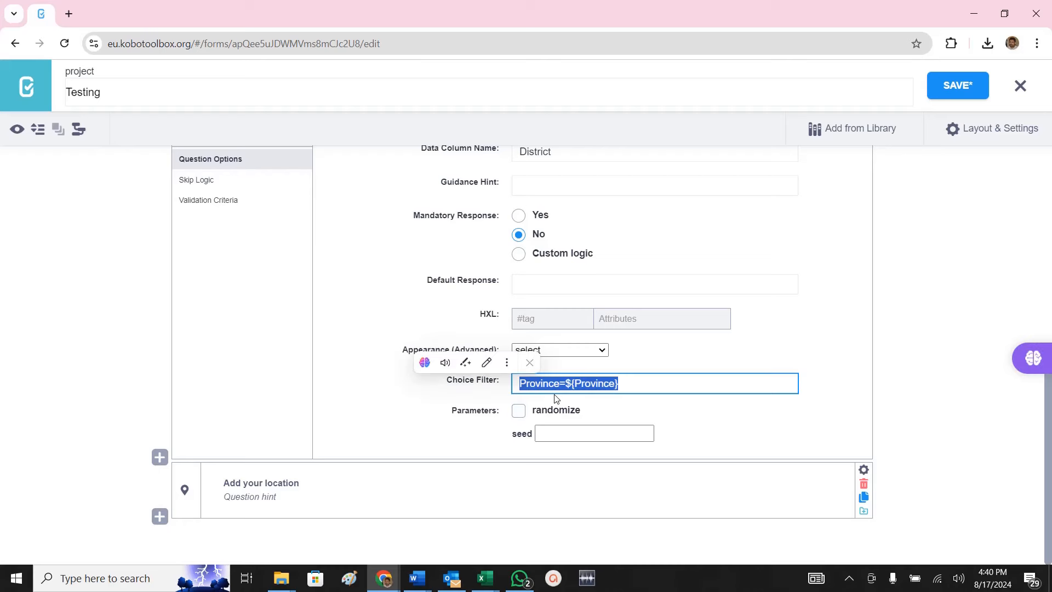
scroll(546, 391, "up", 8)
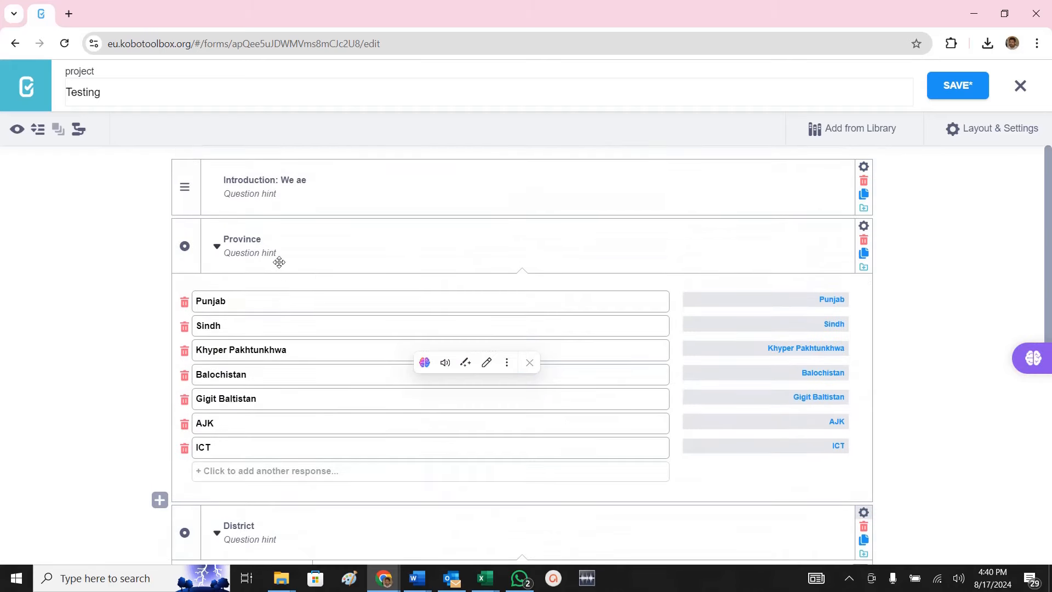
Change the Province question's label to "What is your Province" and set its data column name back to Province.
left_click(864, 226)
left_click_drag(614, 304, 376, 312)
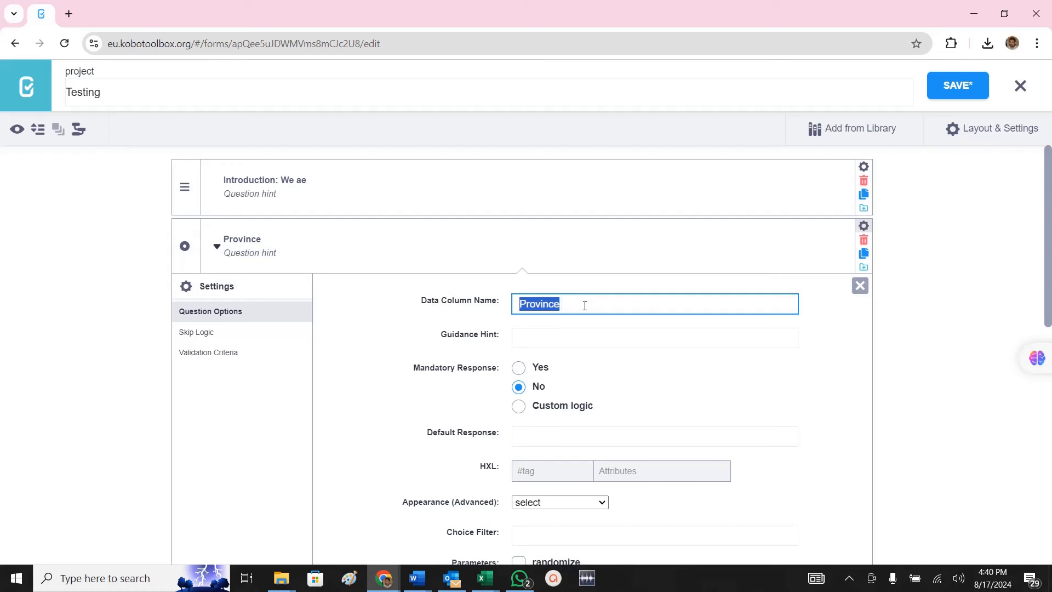
left_click(271, 241)
double_click(255, 241)
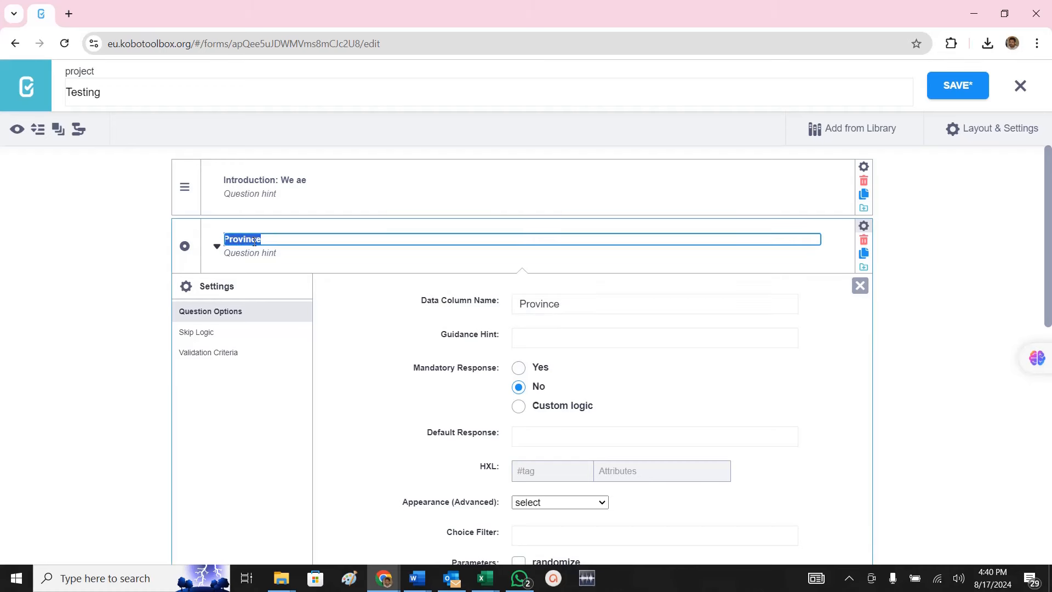
left_click(306, 244)
type("What is your")
left_click(581, 304)
left_click_drag(662, 302, 435, 329)
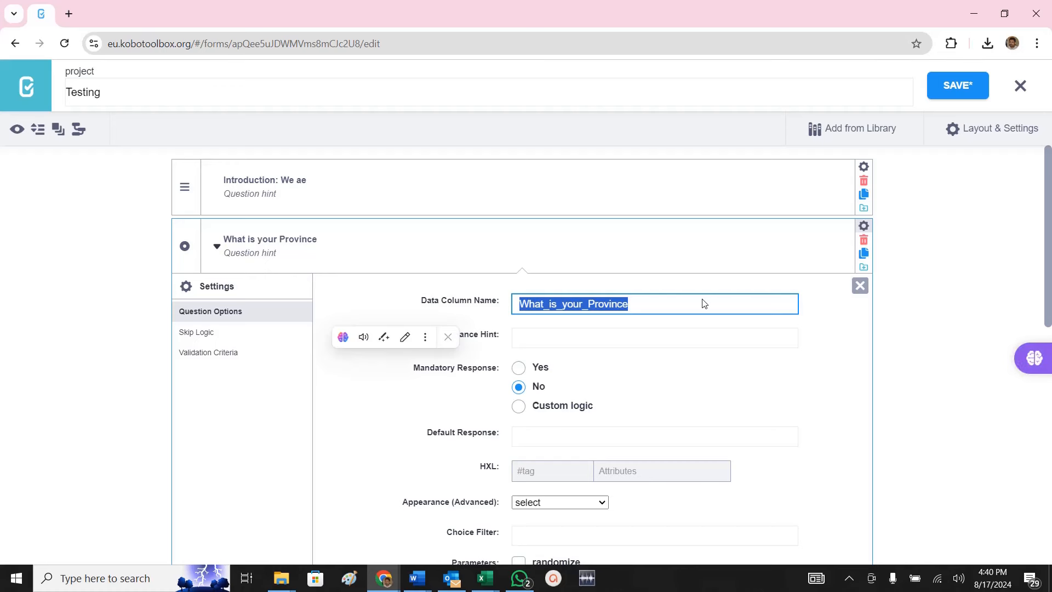
type("Province")
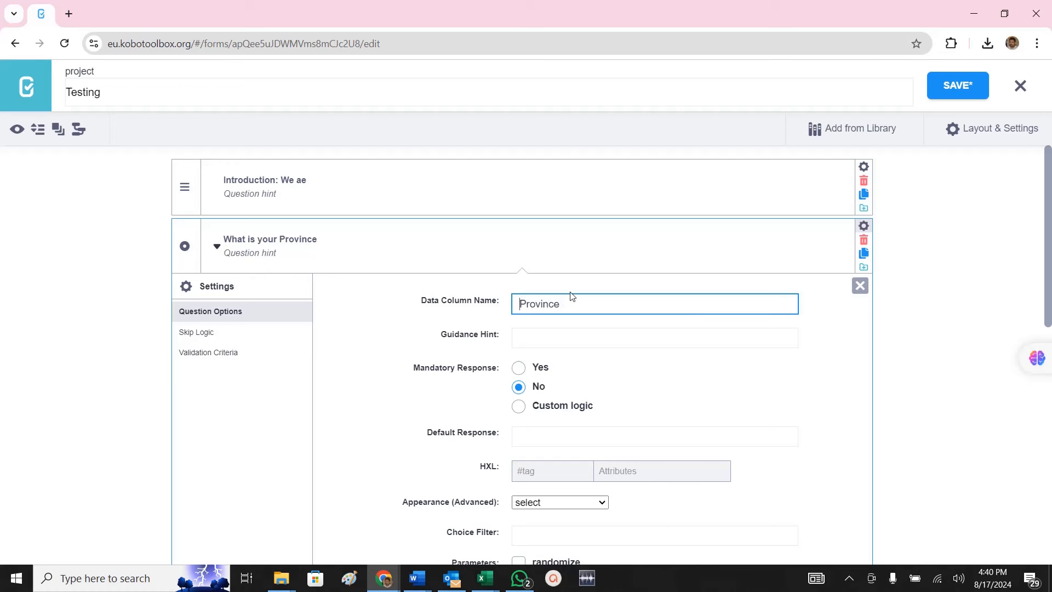
Compare the province question's label with its data column name and close its settings.
double_click(574, 306)
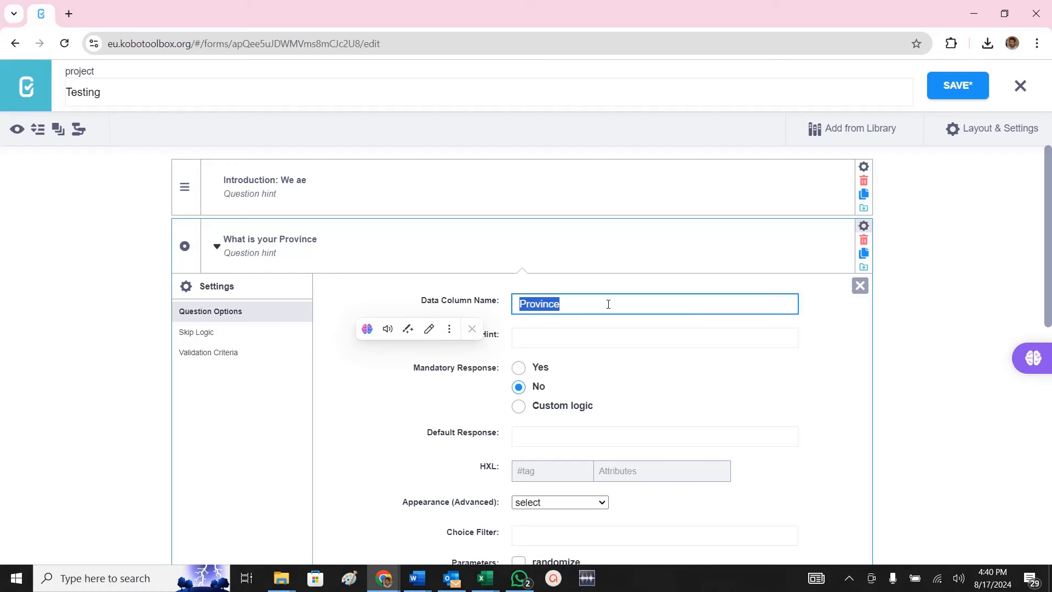
left_click(583, 306)
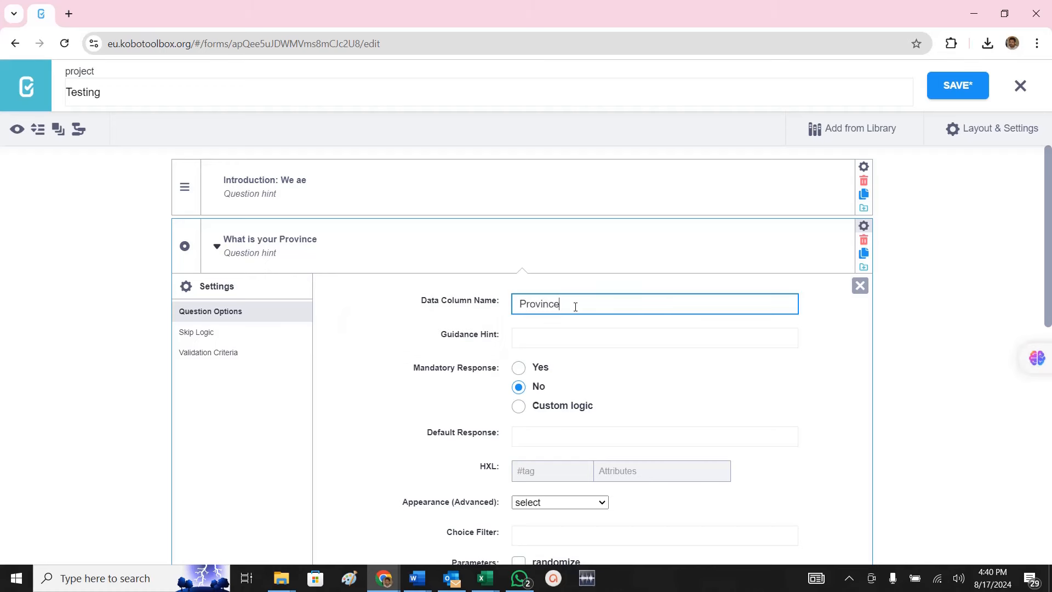
double_click(576, 306)
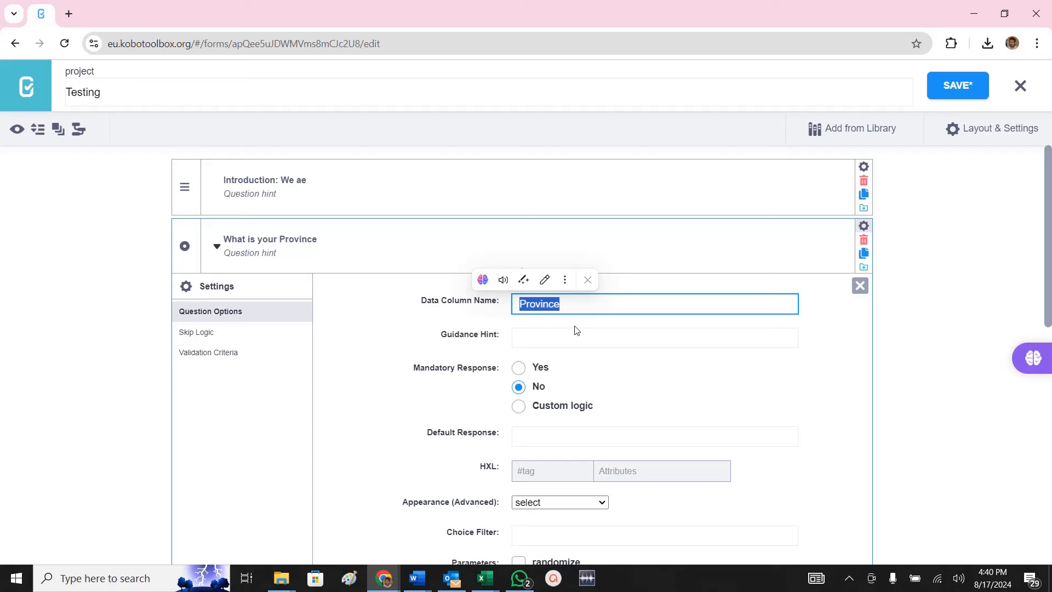
left_click(564, 336)
left_click(598, 306)
double_click(602, 308)
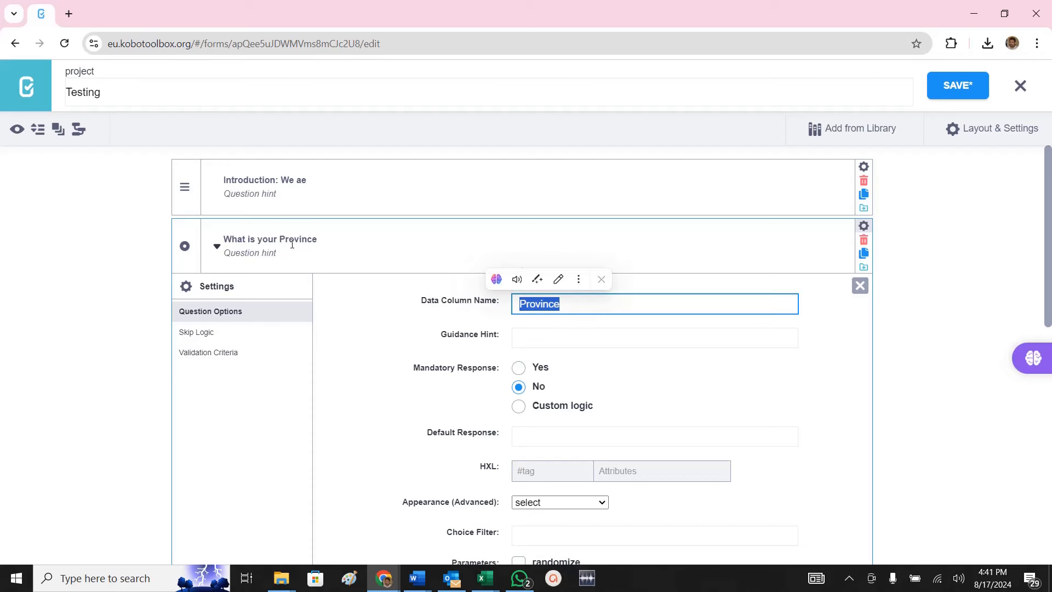
left_click(317, 239)
triple_click(345, 241)
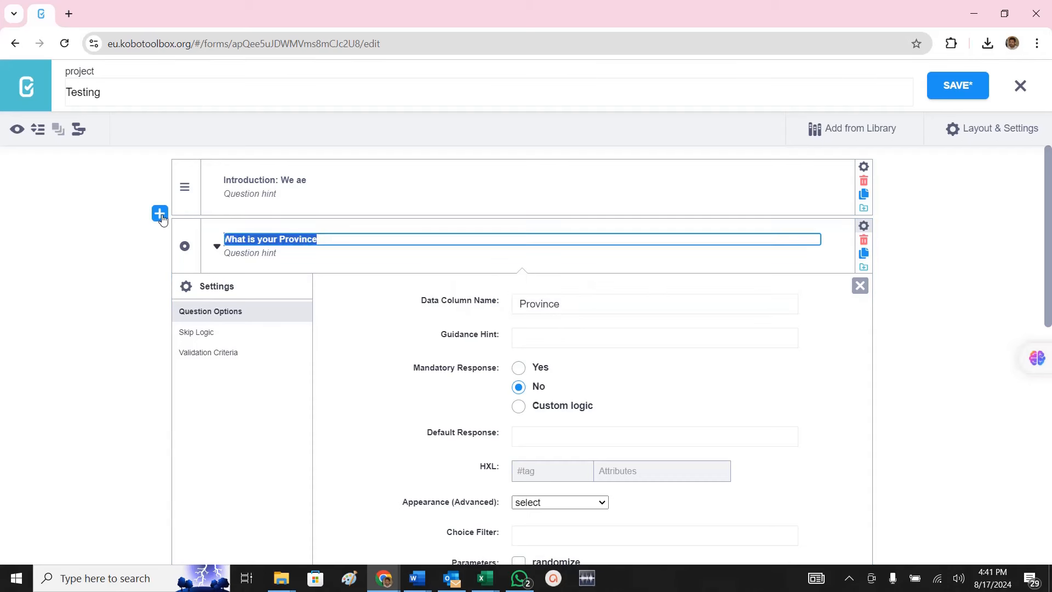
left_click(346, 241)
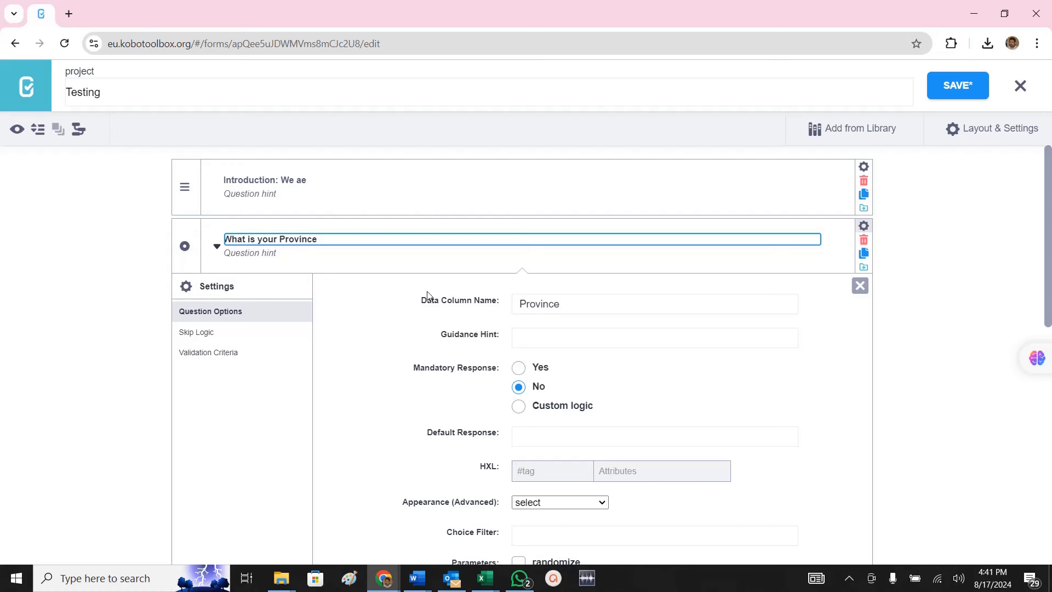
left_click(581, 305)
double_click(581, 304)
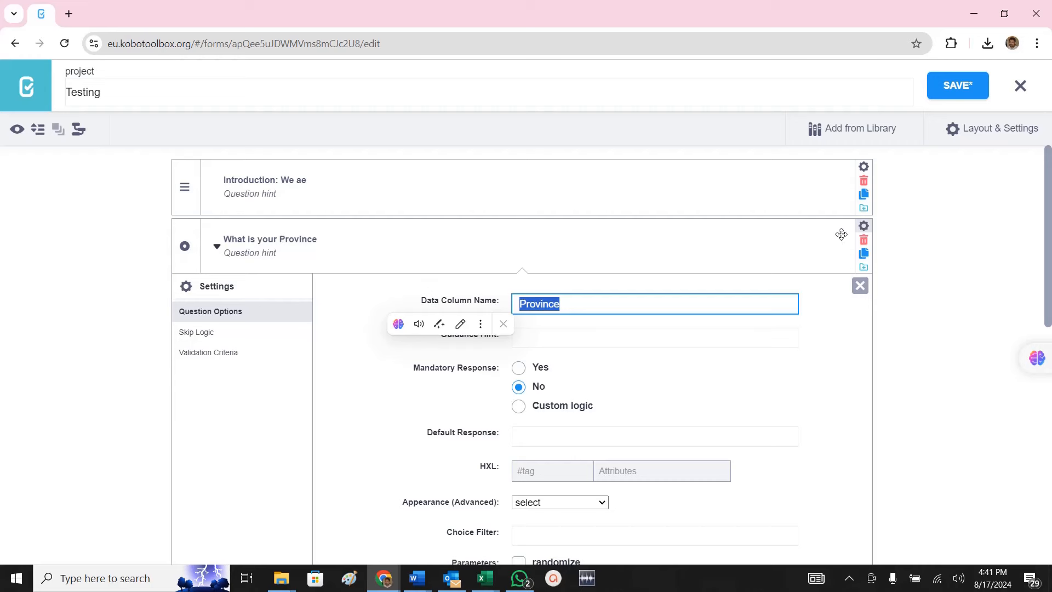
left_click(864, 226)
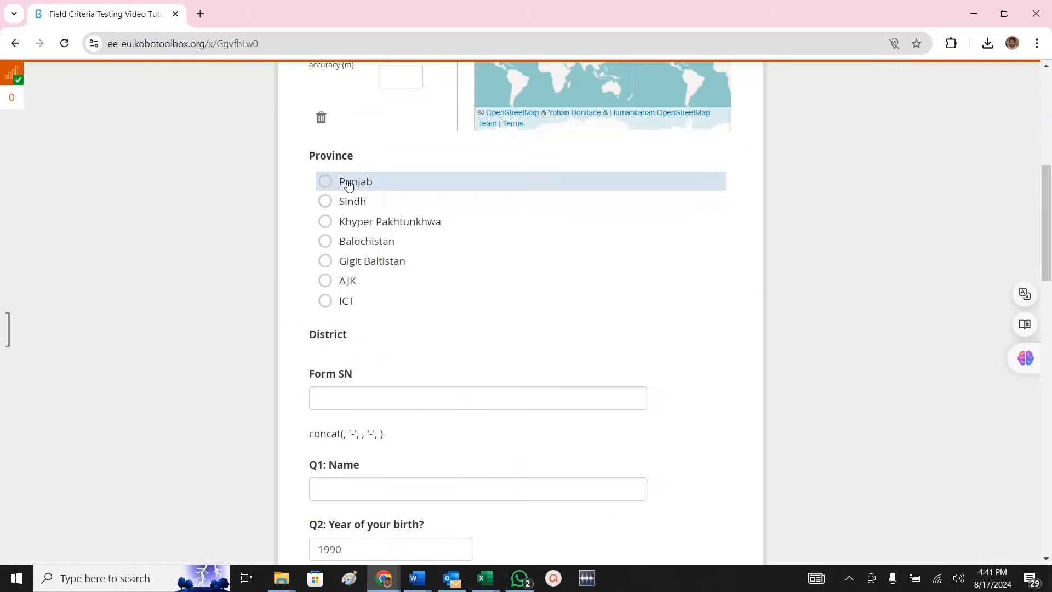
Test the District list in the sample web form by selecting Punjab, Balochistan, Gigit Baltistan, AJK and ICT as the province.
left_click(349, 186)
scroll(359, 378, "down", 3)
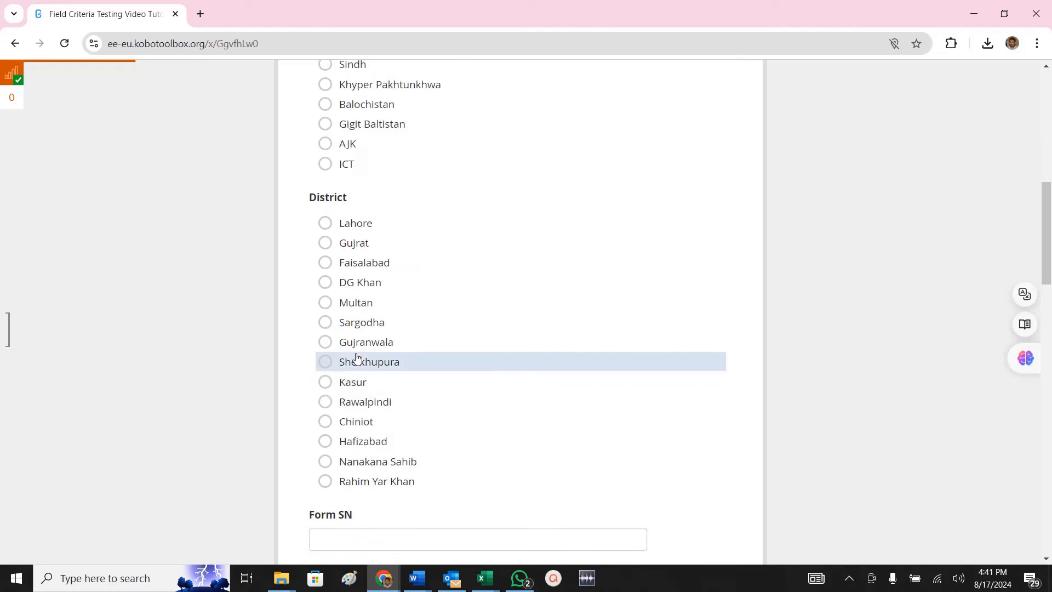
left_click(358, 105)
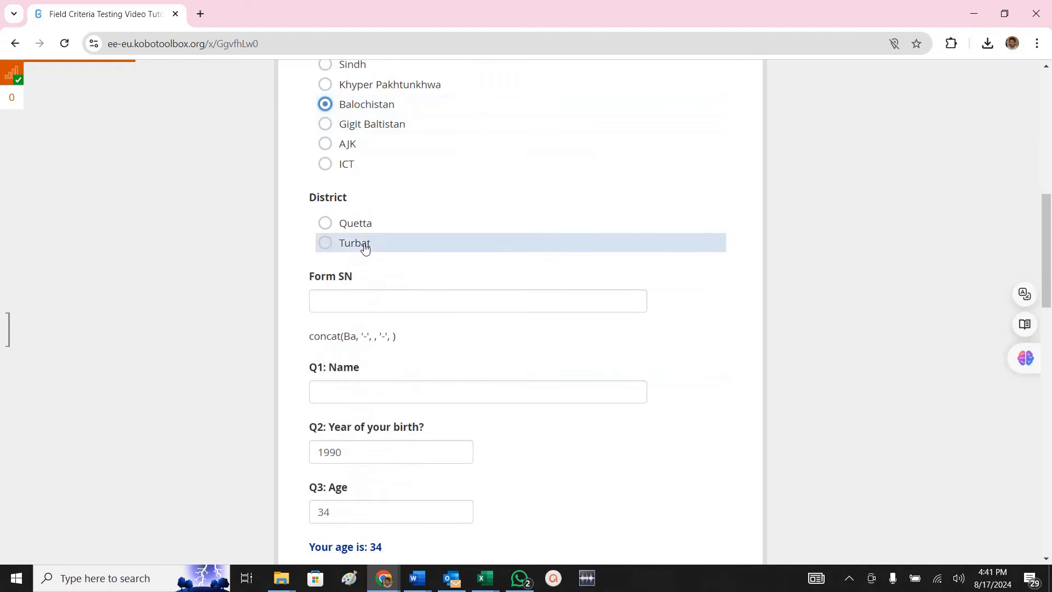
left_click(351, 127)
left_click(350, 146)
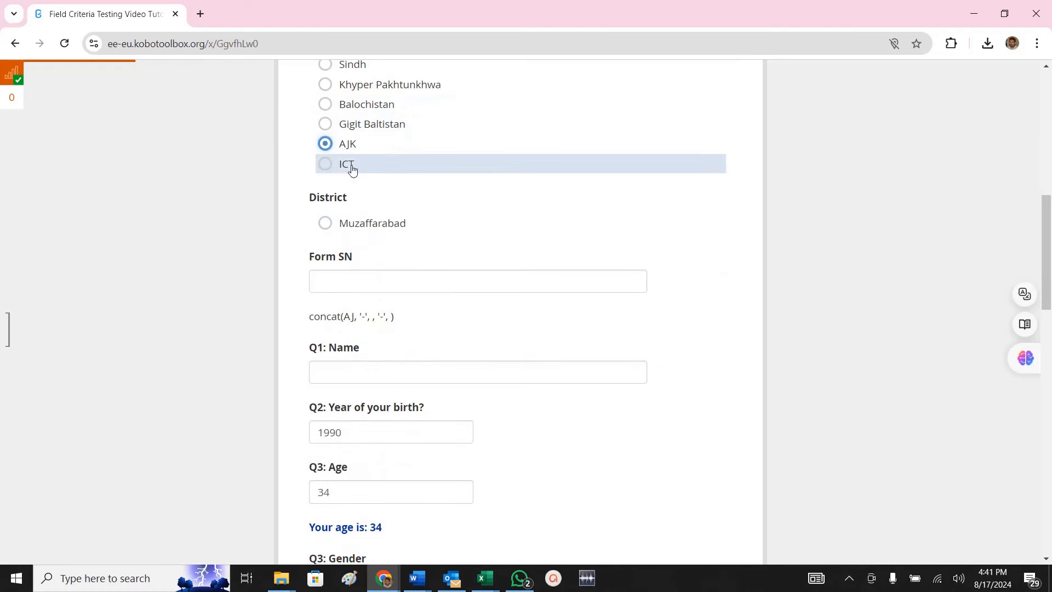
left_click(350, 165)
scroll(391, 208, "up", 4)
scroll(390, 244, "down", 3)
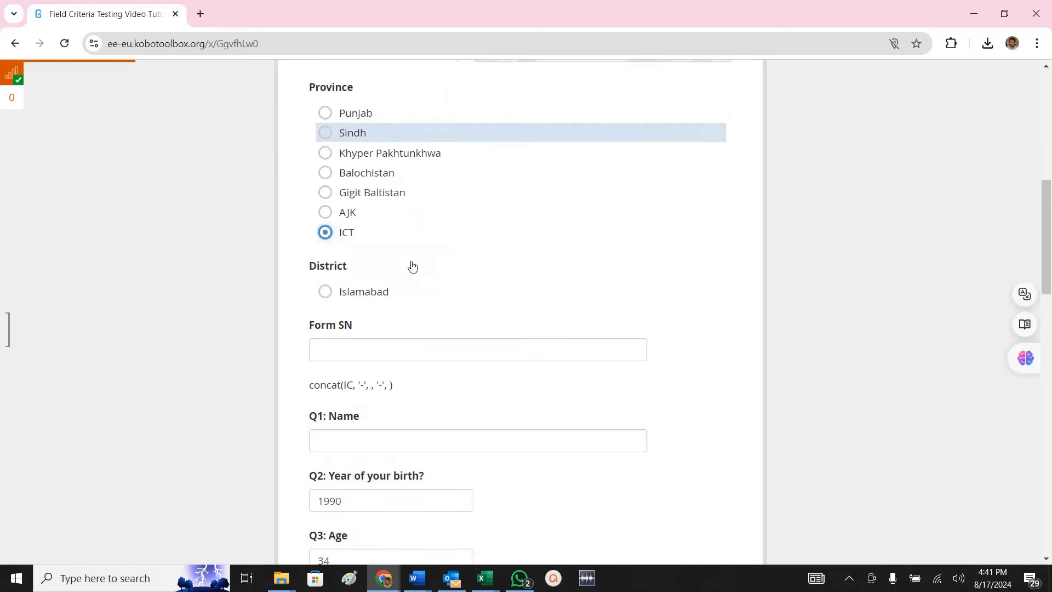
scroll(428, 294, "down", 1)
Switch back to the Testing form editor and review the District question's settings.
key("alt+Tab")
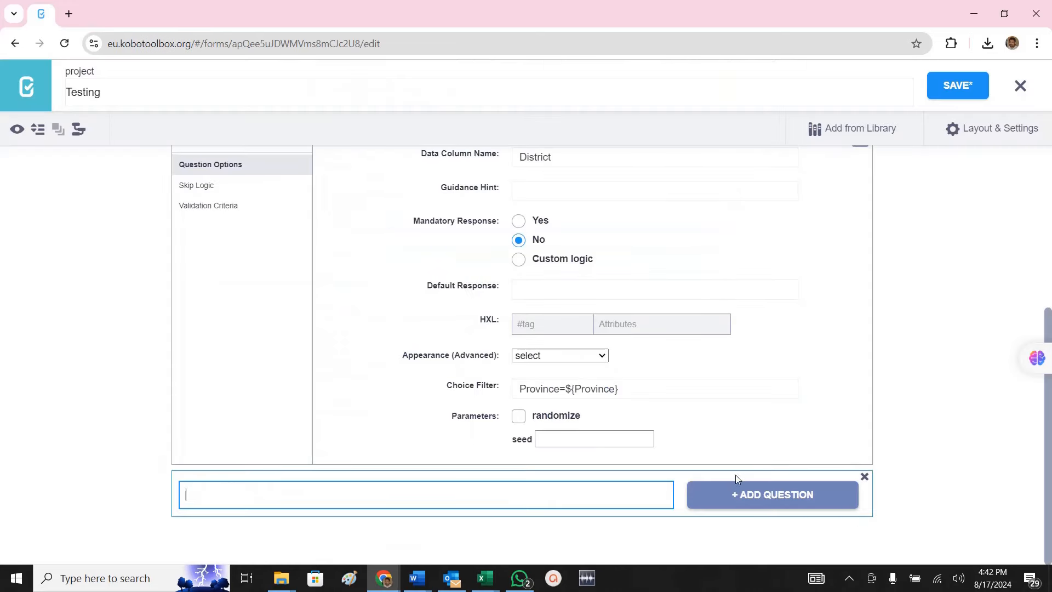
left_click(895, 402)
scroll(386, 404, "up", 2)
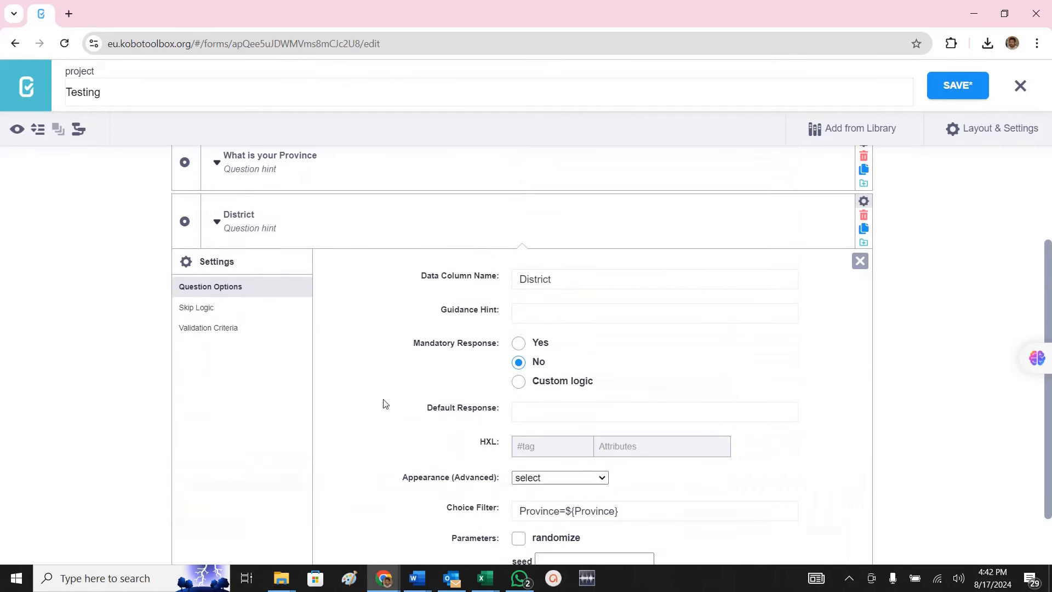
In the sample web form, enter 1111 as Form SN, choose AJK and Muzaffarabad, and examine the parts of the concat line.
key("alt+Tab")
left_click(368, 221)
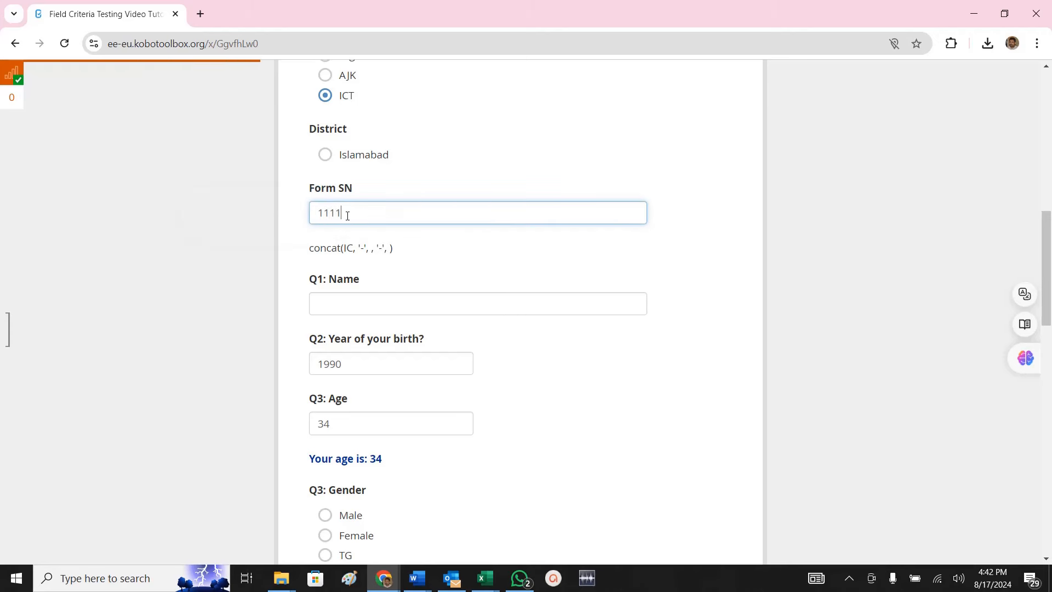
left_click(377, 256)
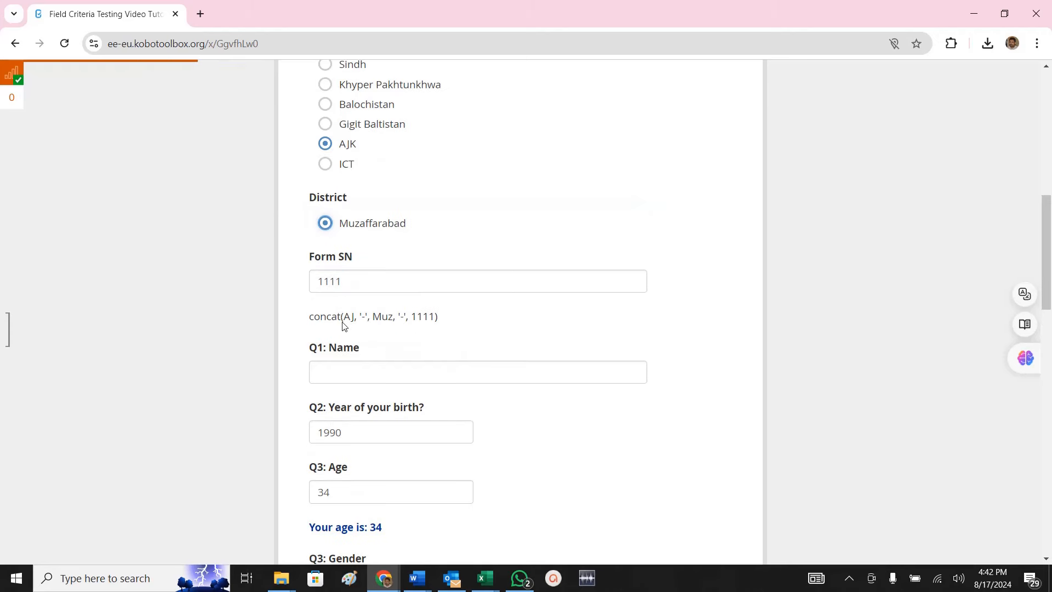
double_click(348, 316)
left_click_drag(373, 316, 436, 317)
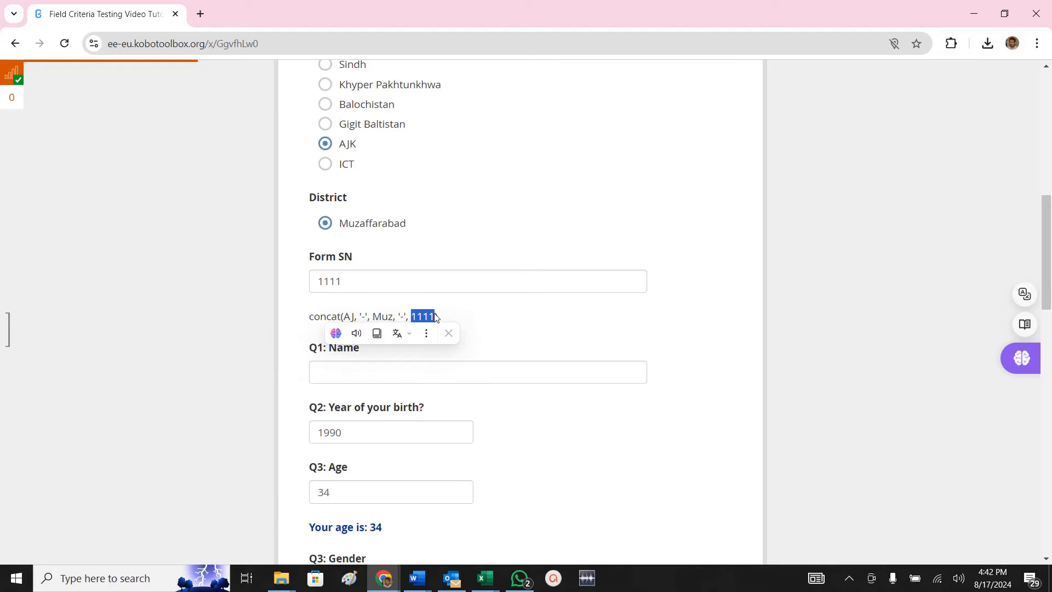
left_click_drag(298, 315, 447, 316)
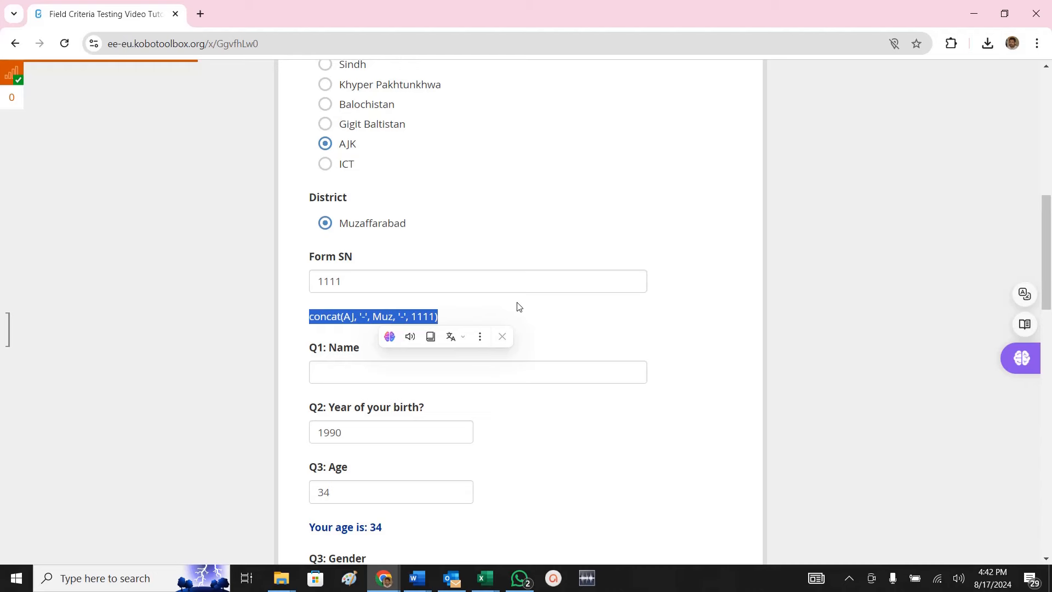
Return to the Testing form editor and review the province and District questions used for the combined code.
key("alt+Tab")
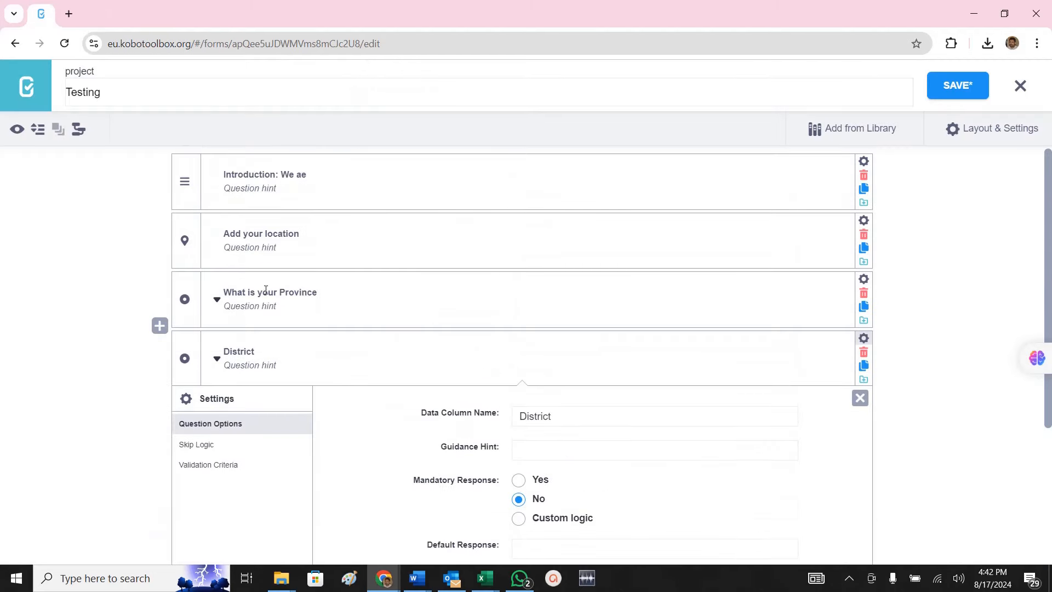
left_click(272, 294)
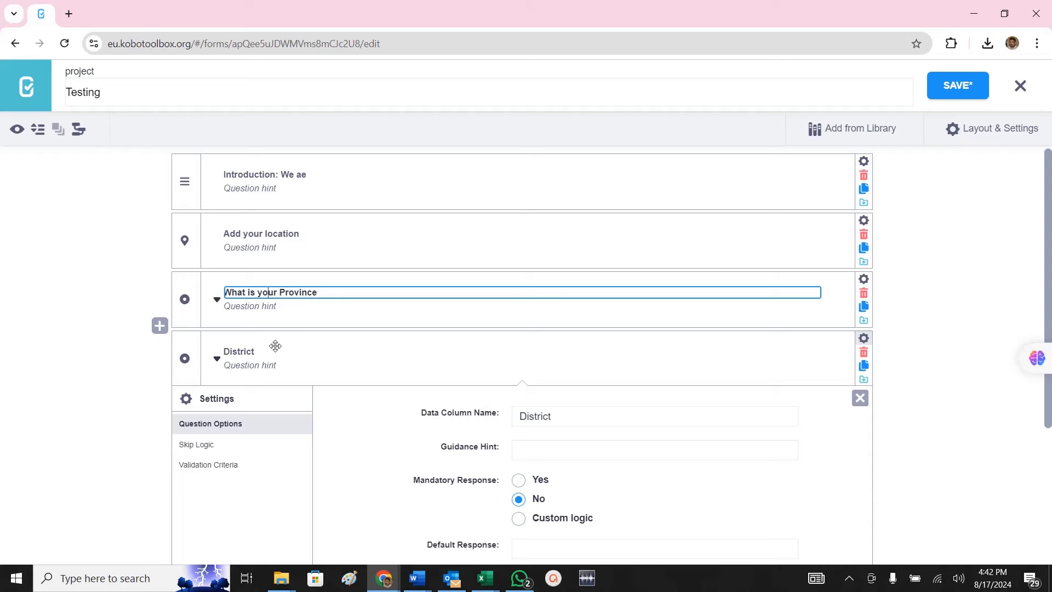
left_click(274, 364)
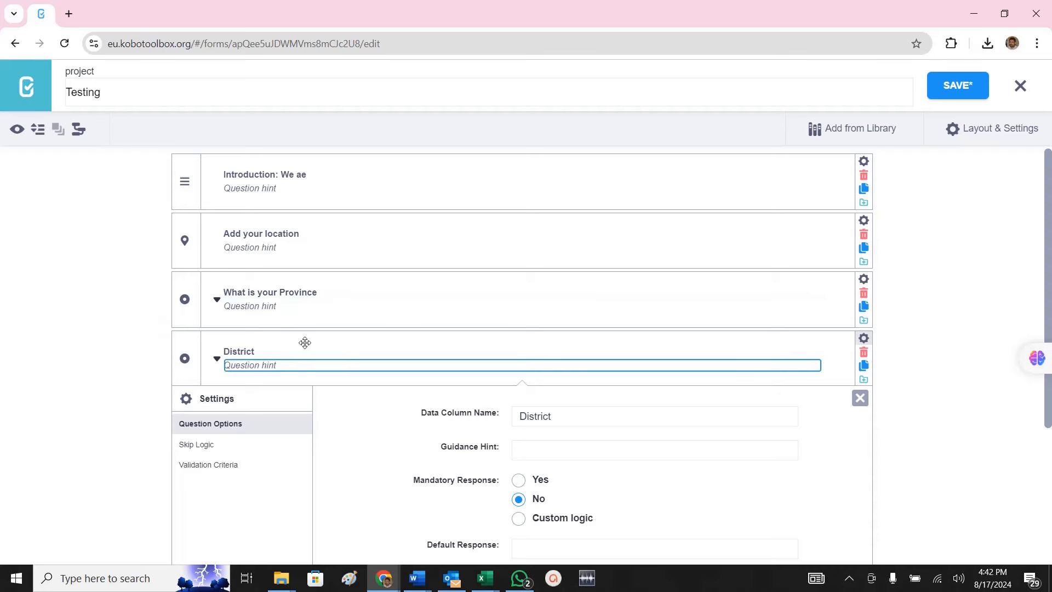
Close the District settings and add a Calculate question below District with the expression substr(${Province},0,2).
left_click(273, 350)
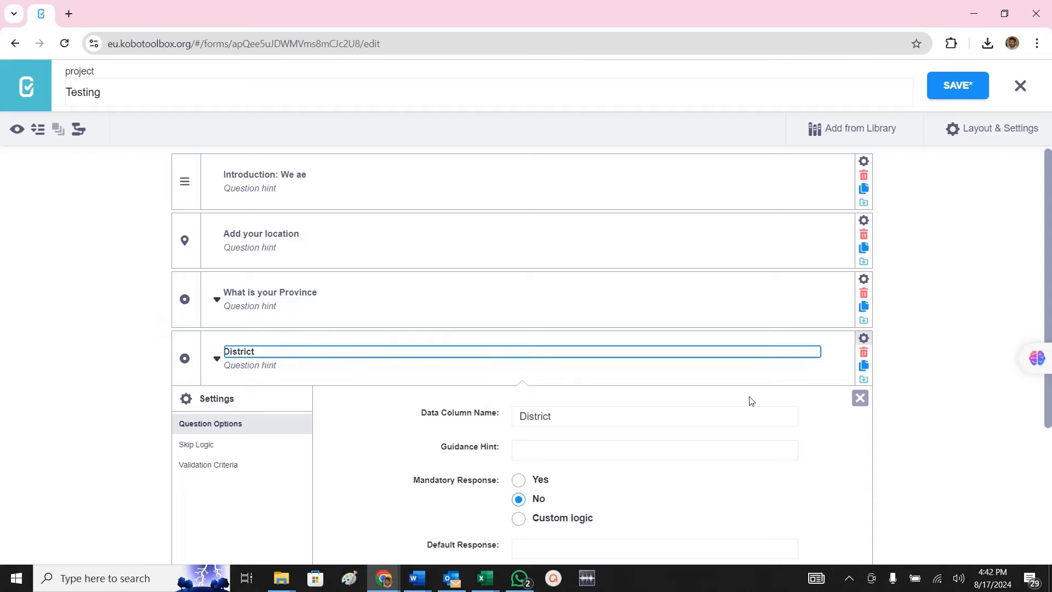
left_click(860, 399)
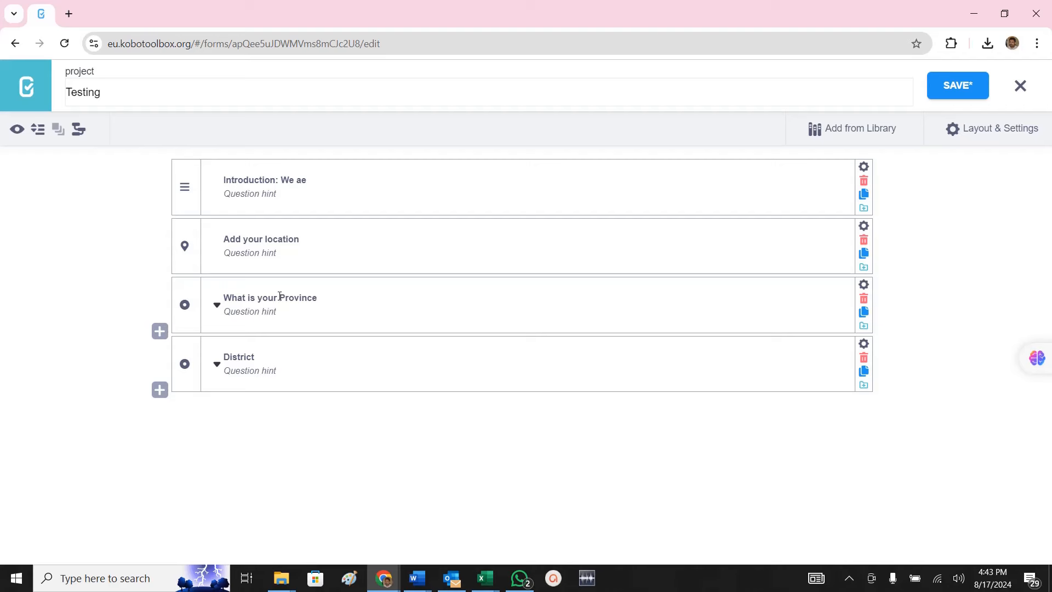
left_click(159, 390)
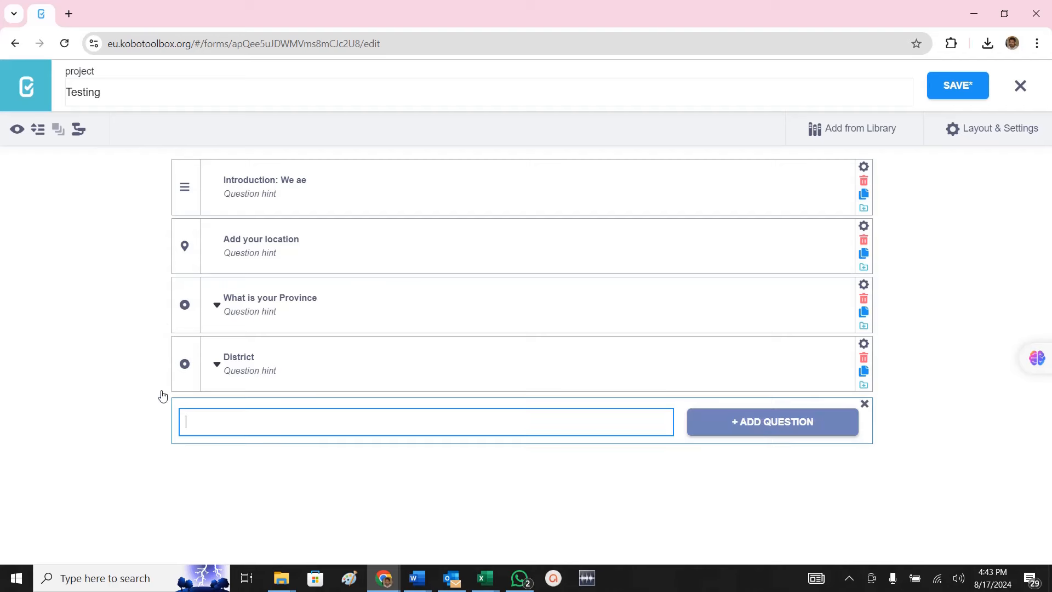
left_click(755, 437)
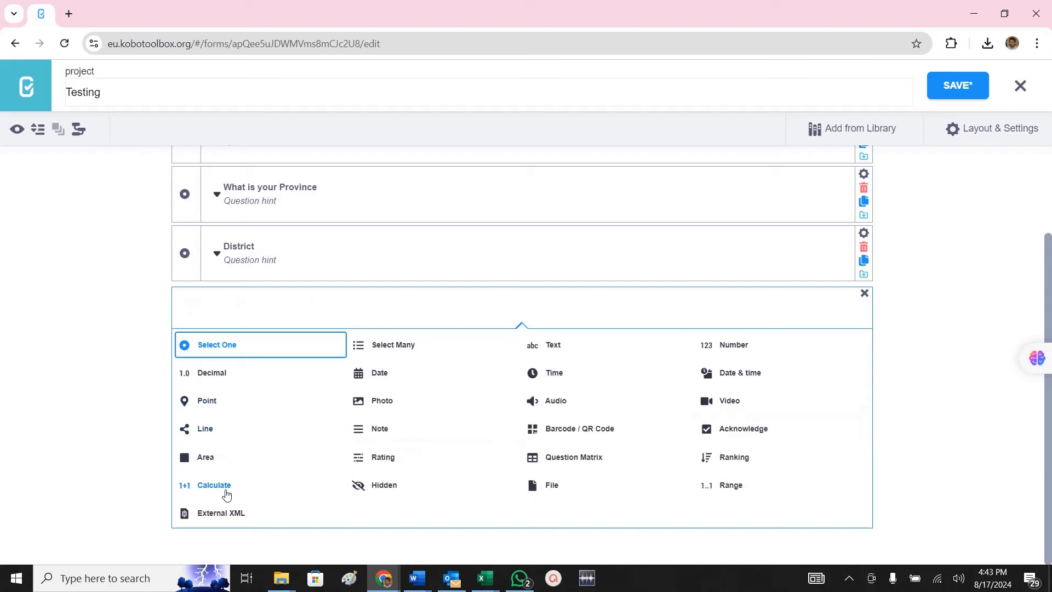
left_click(221, 493)
left_click(247, 415)
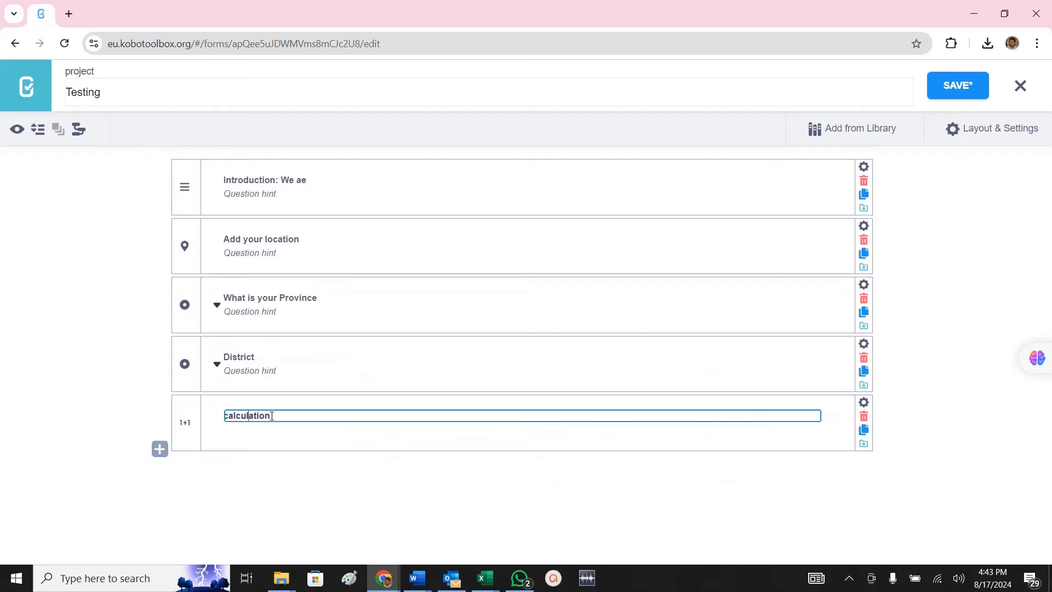
double_click(247, 415)
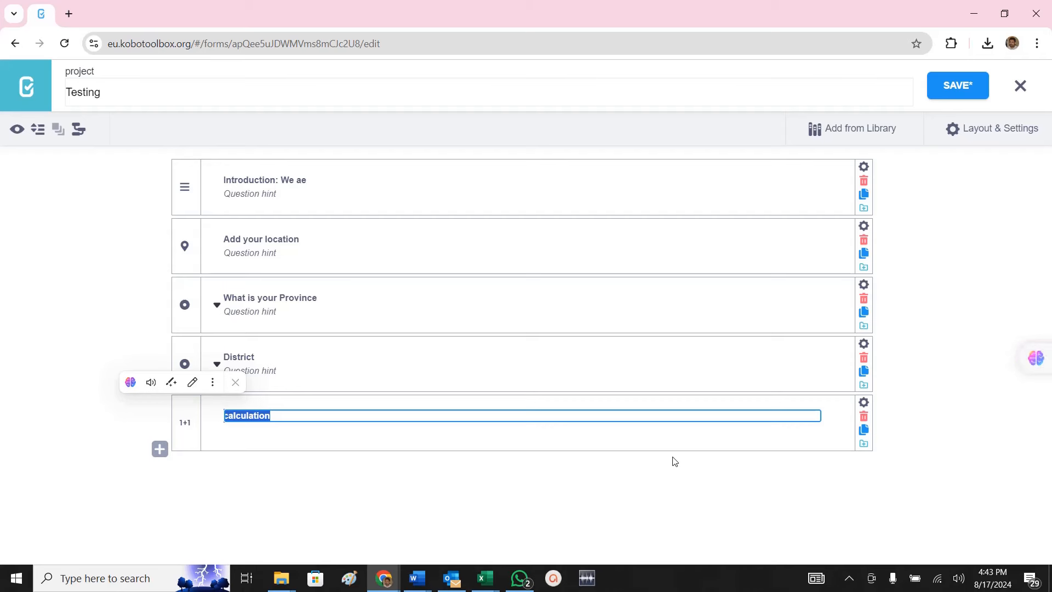
type("substr(${Province},0,2)")
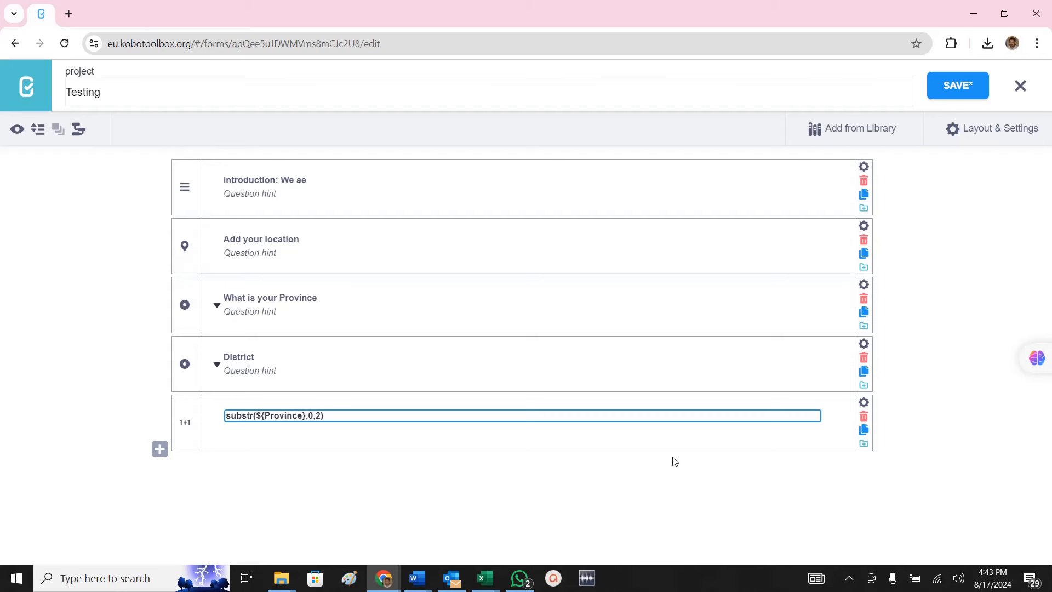
Check the province question's data column name against the name used in the substr expression.
key("ctrl+shift+Right")
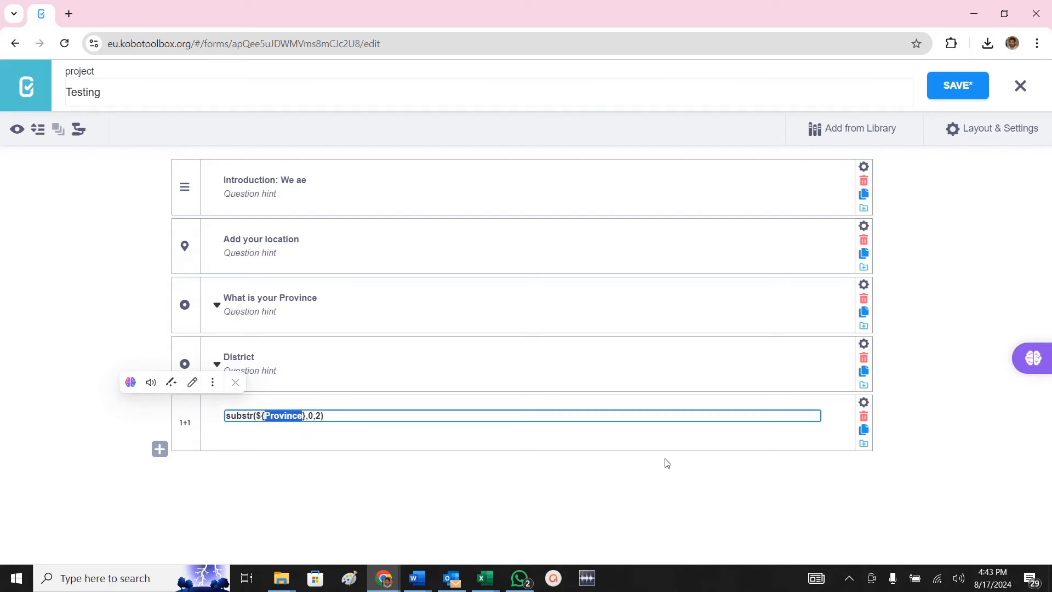
left_click(863, 285)
double_click(590, 358)
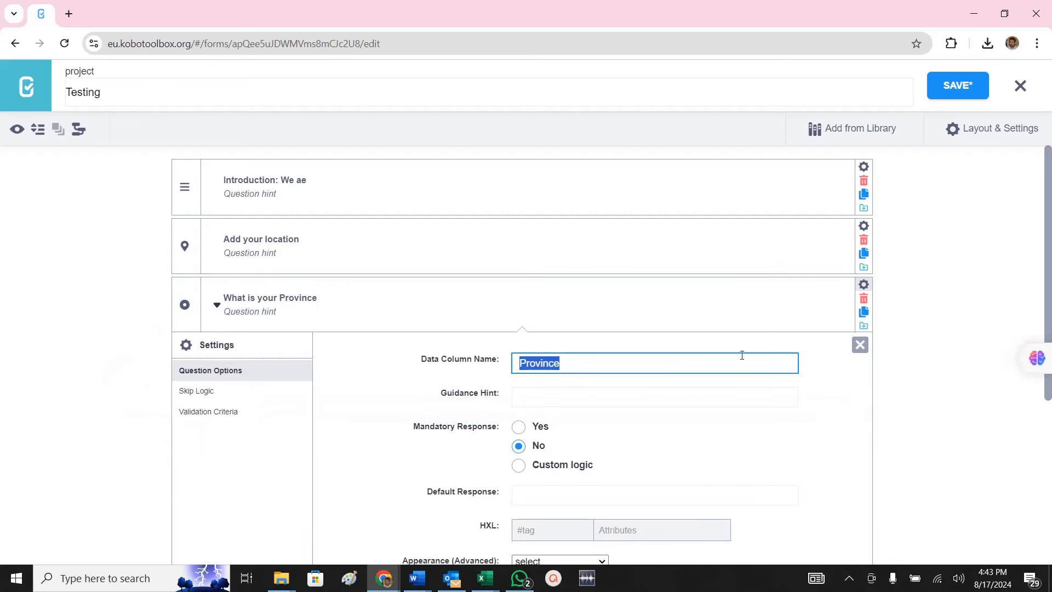
left_click(864, 285)
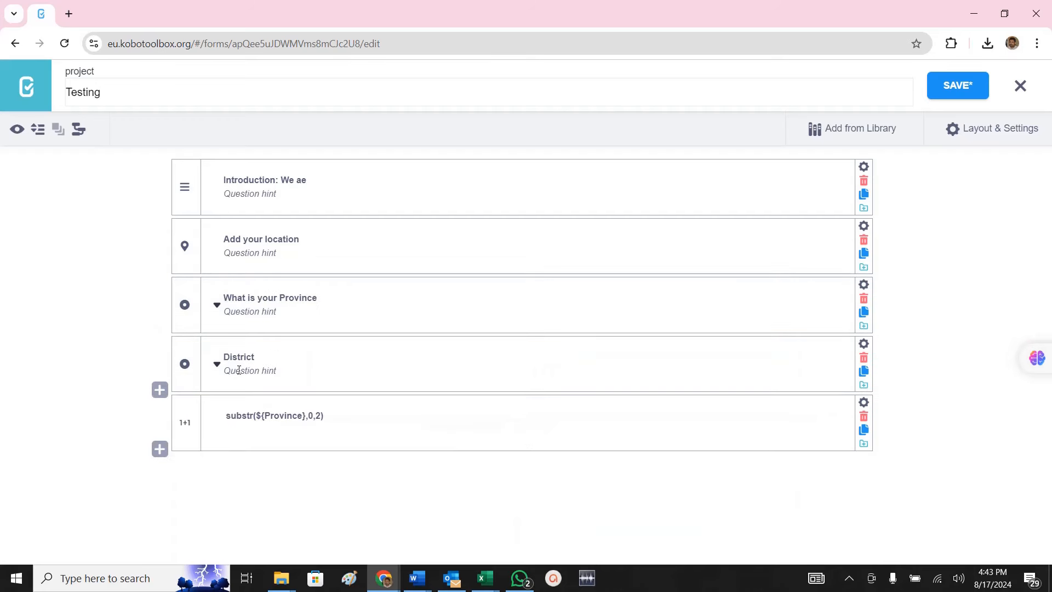
Change the last argument of the Province substr expression to 3.
left_click(265, 416)
left_click_drag(266, 415, 307, 416)
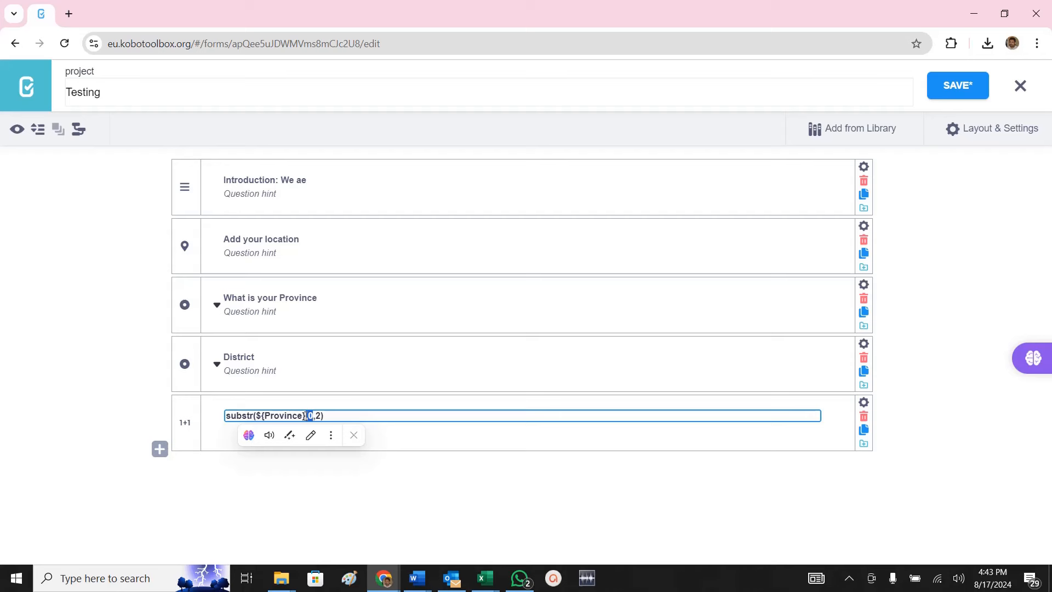
left_click(320, 417)
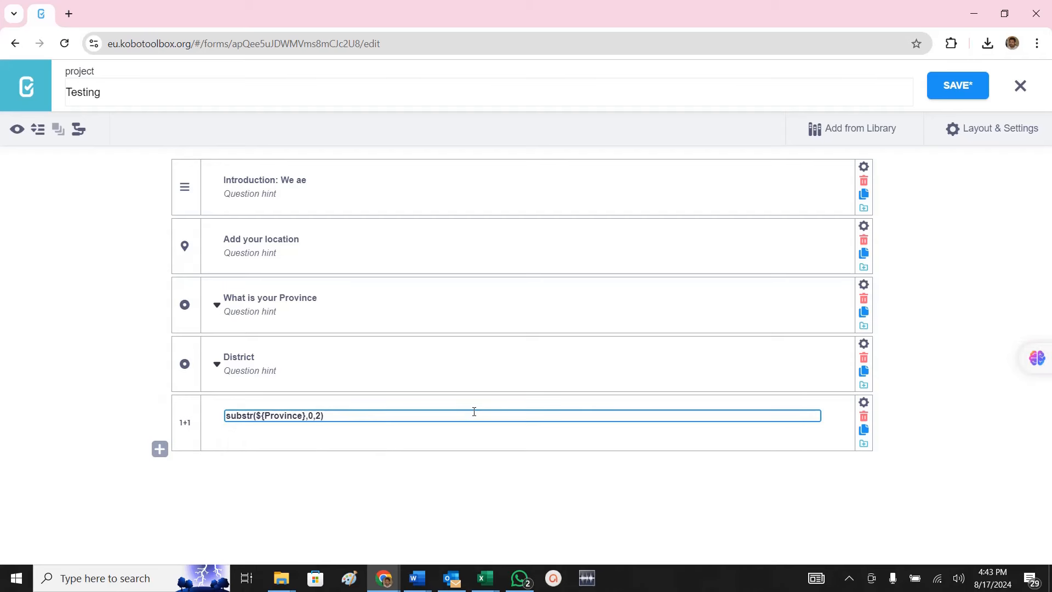
key("BackSpace")
type("3")
triple_click(229, 416)
left_click(318, 415)
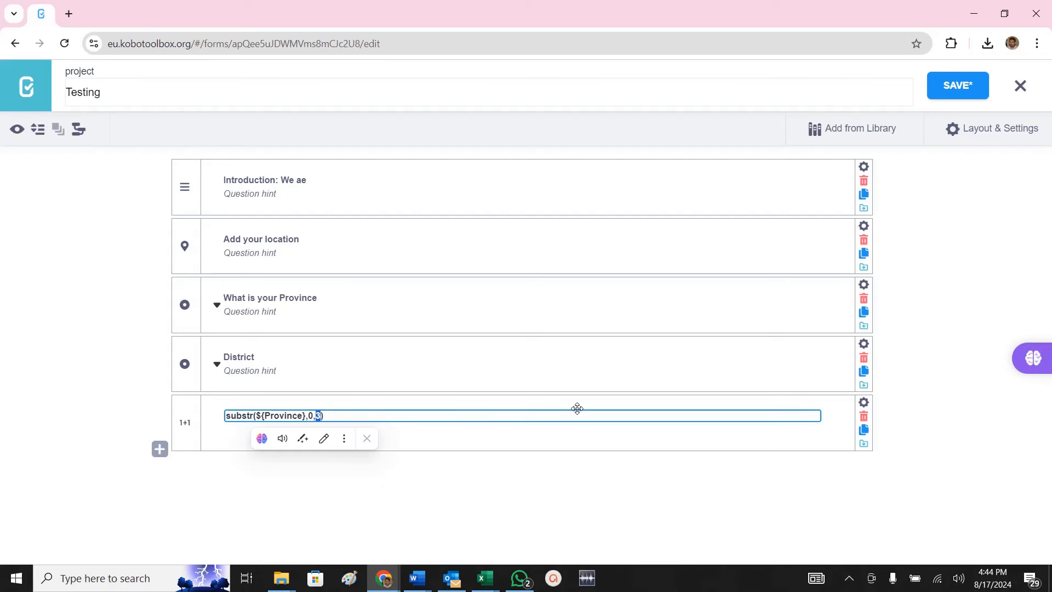
left_click(247, 410)
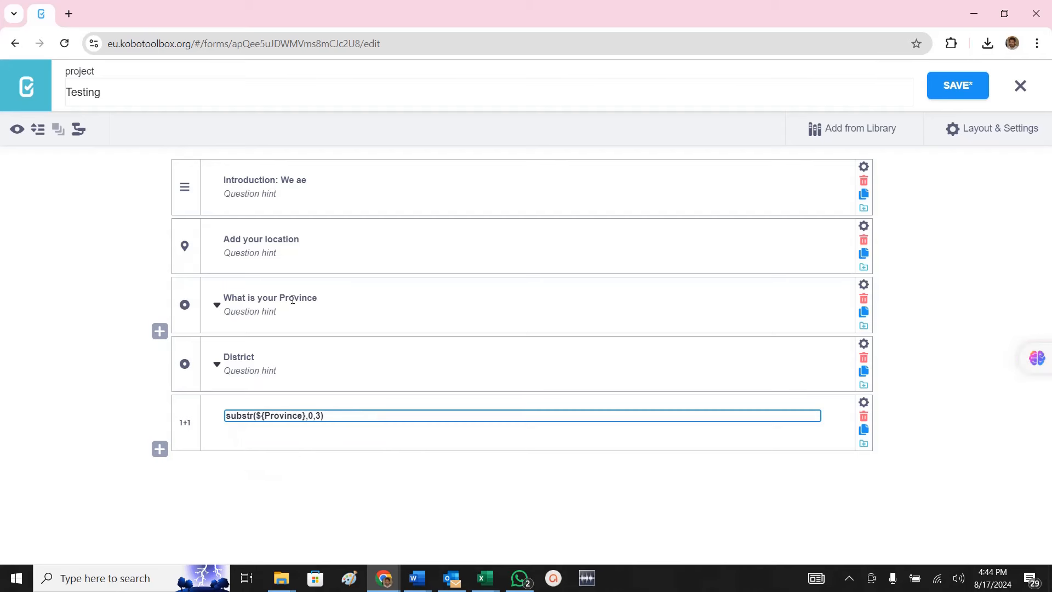
Copy the Province substr expression and add a second Calculate question below it.
left_click_drag(331, 421, 117, 418)
key("ctrl+c")
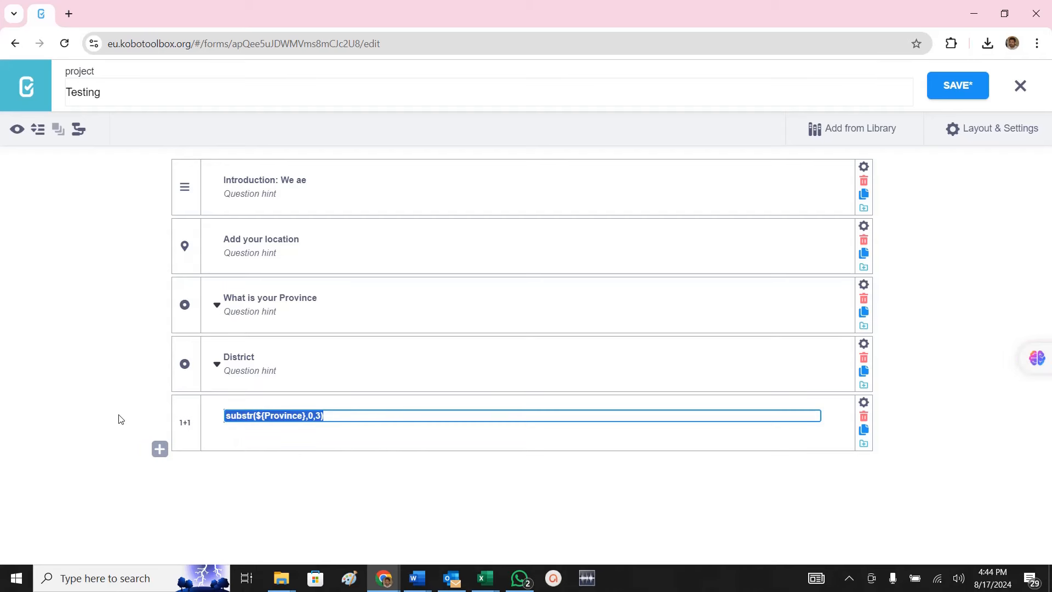
left_click(162, 457)
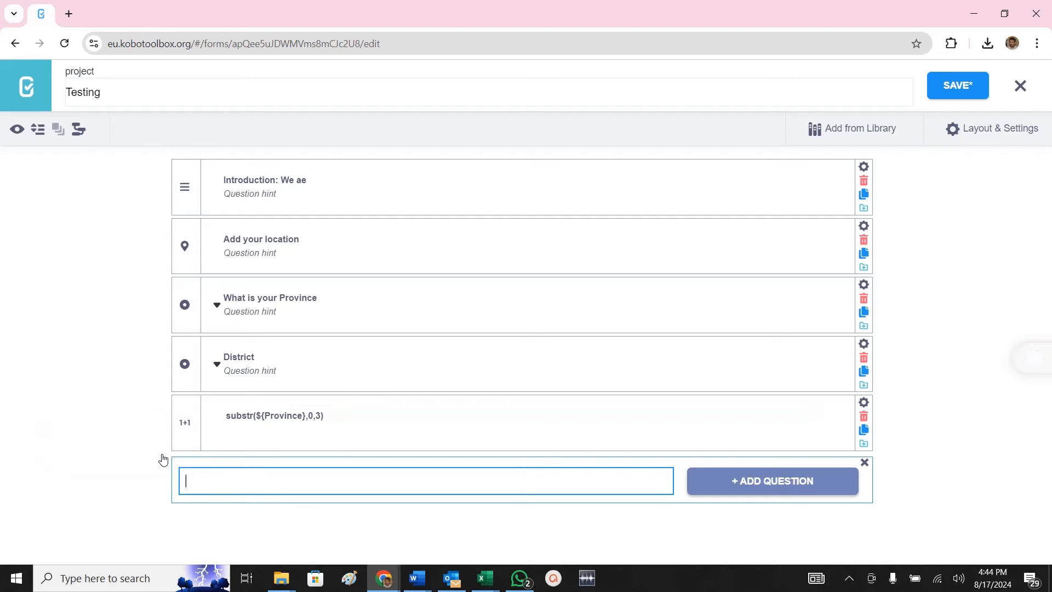
left_click(737, 483)
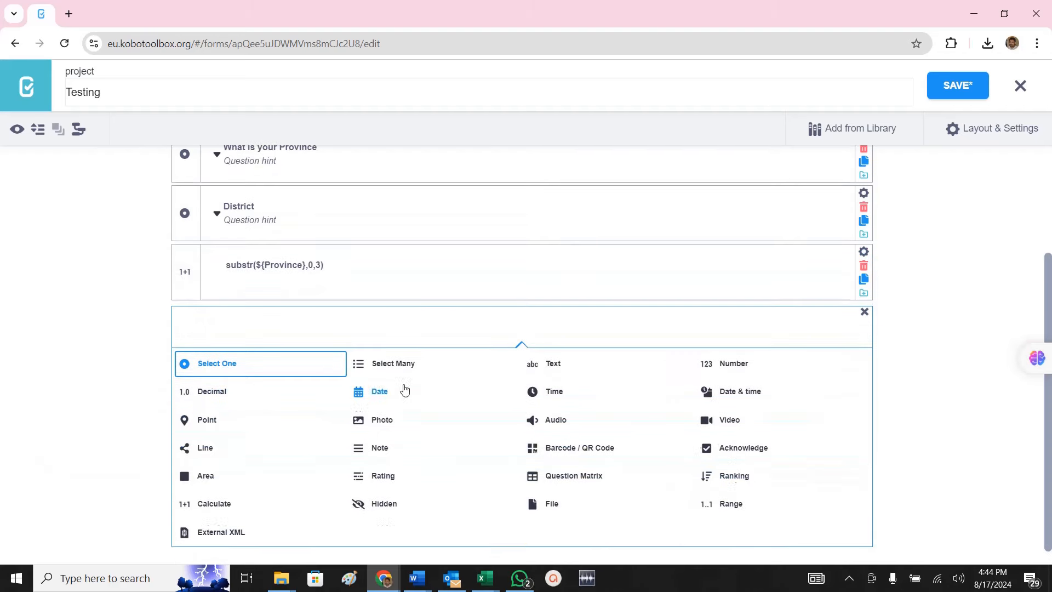
left_click(218, 507)
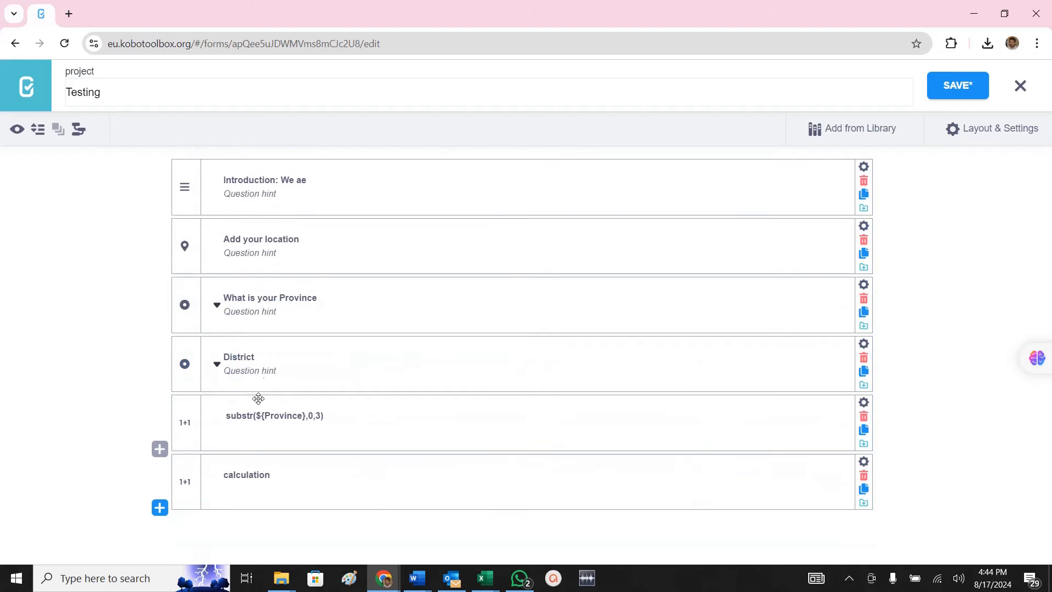
Check the data column name in the District question's settings.
left_click(262, 363)
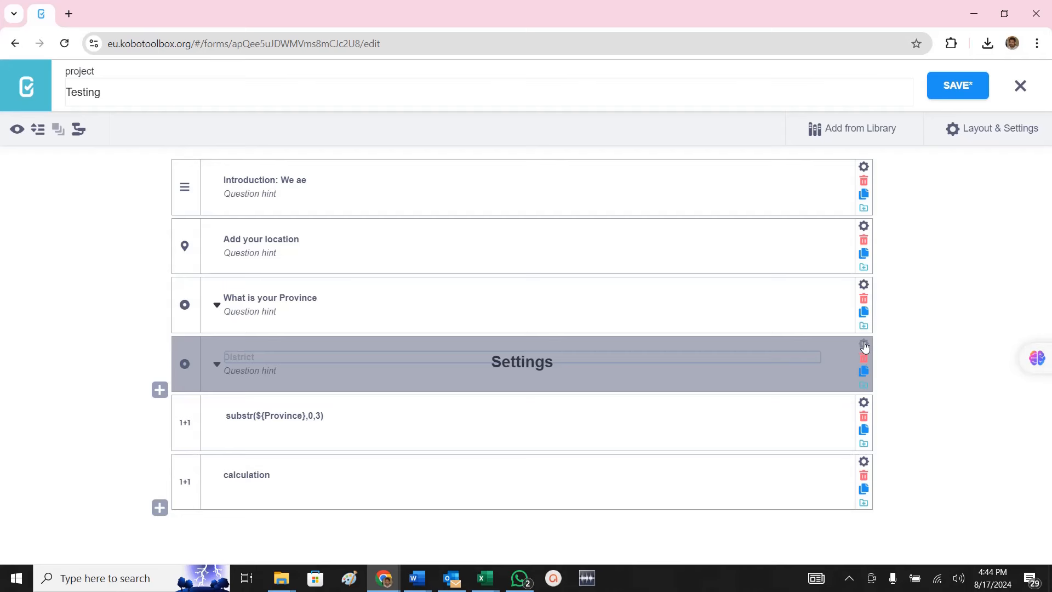
left_click(864, 347)
left_click(528, 420)
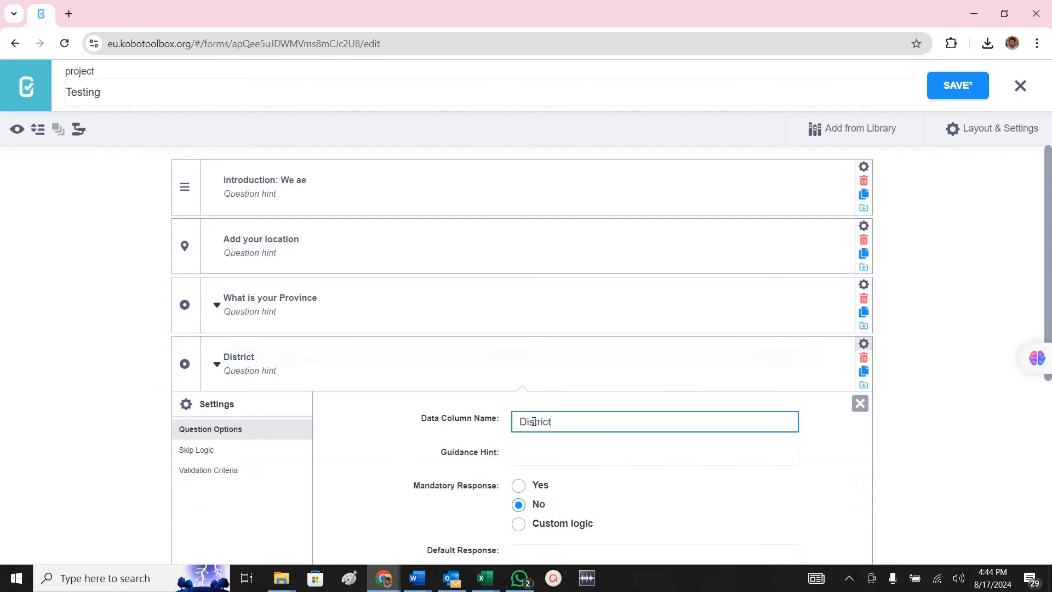
double_click(548, 432)
left_click(864, 343)
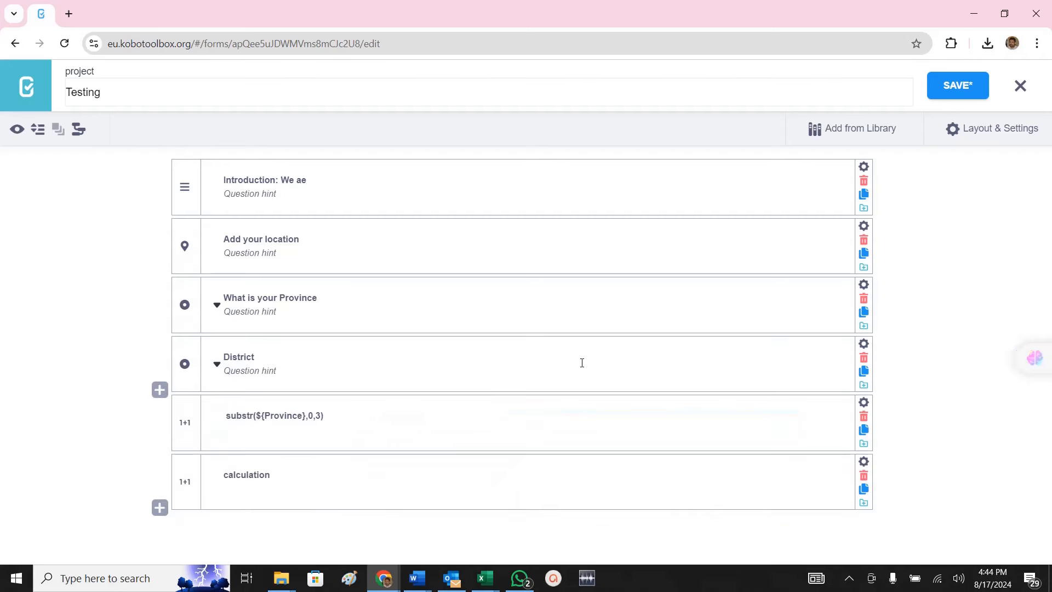
Paste the copied expression into the new Calculate question and edit it to substr(${District},0,3).
left_click(297, 470)
key("ctrl+v")
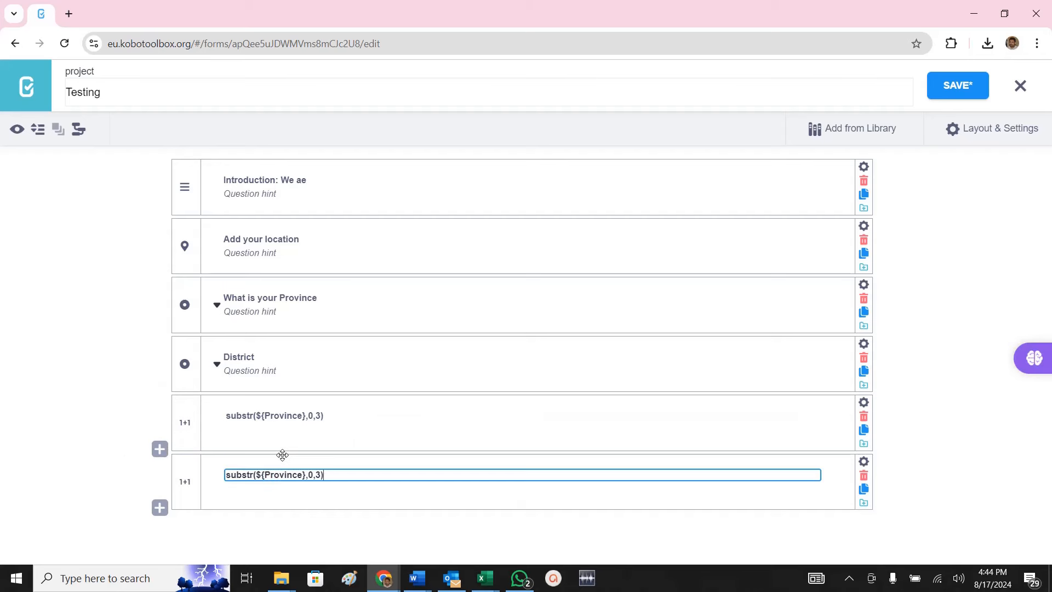
key("shift+Right")
key("shift+Right")
key("shift+Right")
key("shift+Right")
key("shift+Right")
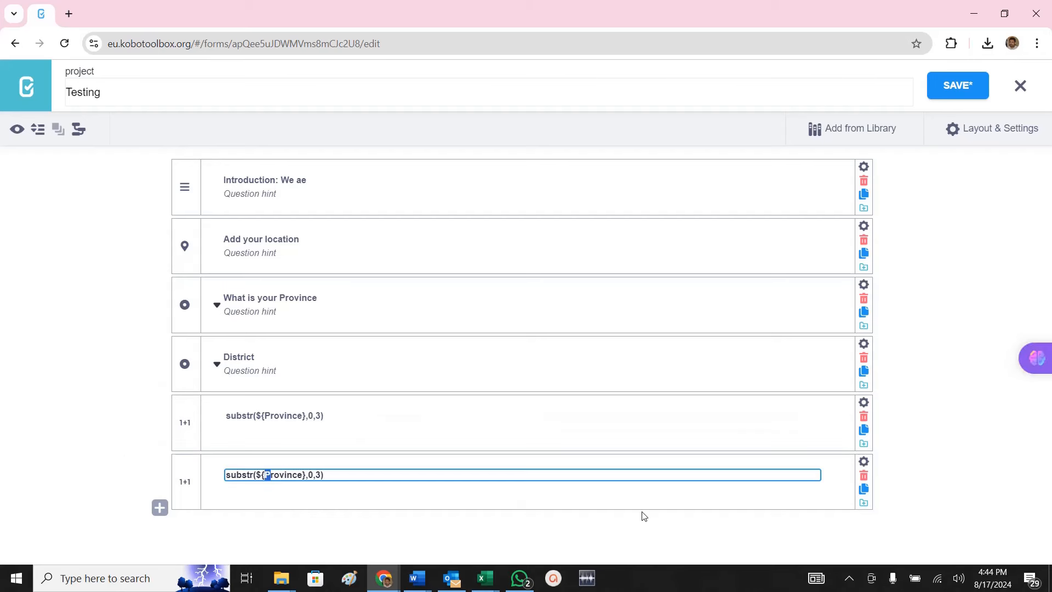
key("shift+Right")
key("shift+Right")
key("shift+Right")
key("shift+Right")
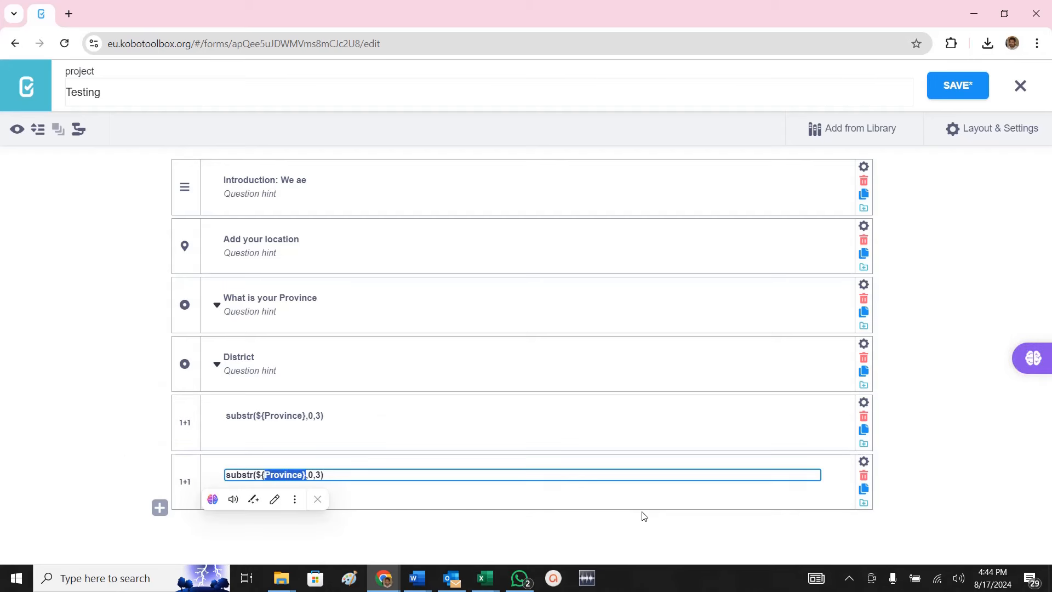
key("shift+Left")
type("District")
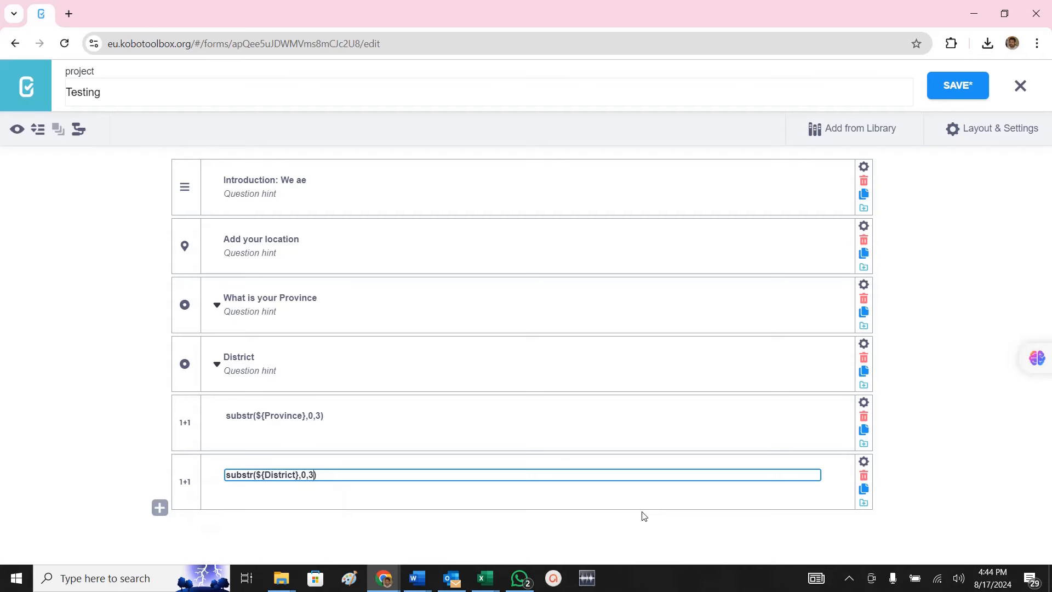
key("shift+Right")
key("Right")
Add a Text question labelled Form SN below the District calculation.
left_click(159, 508)
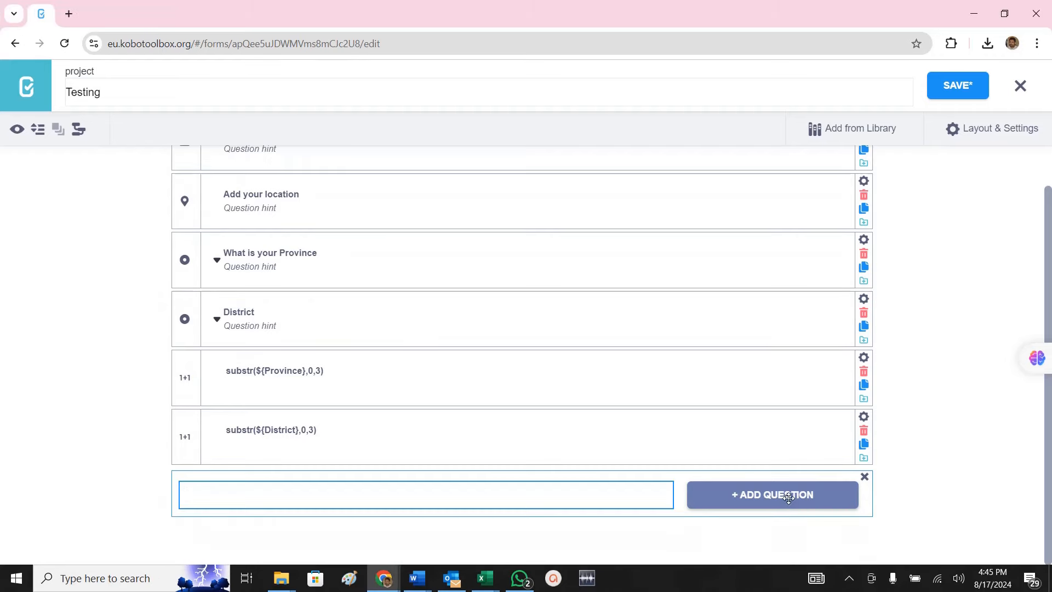
left_click(790, 497)
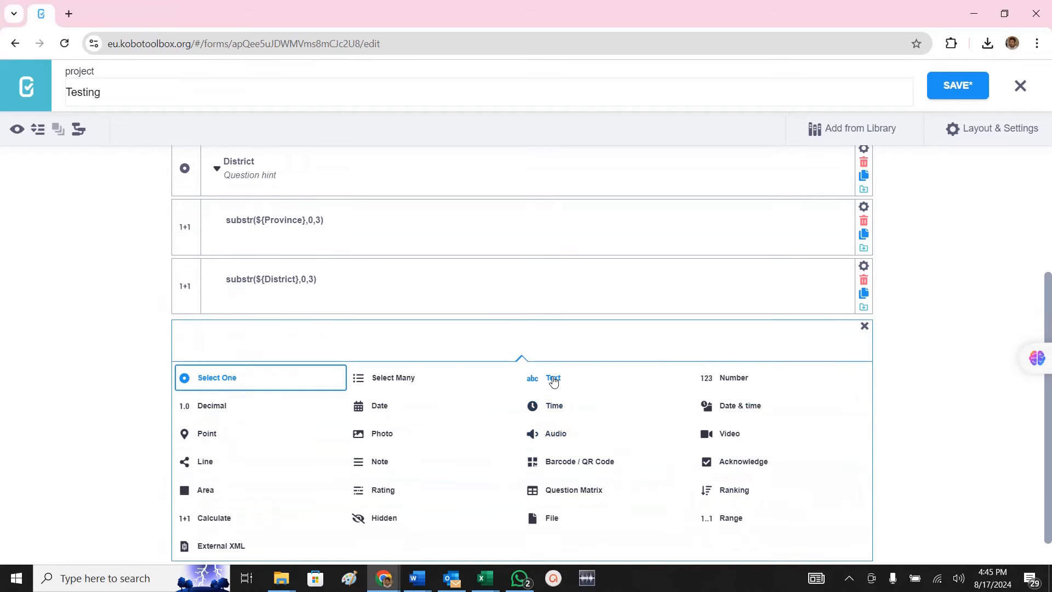
left_click(554, 379)
left_click(315, 477)
type("Form SN")
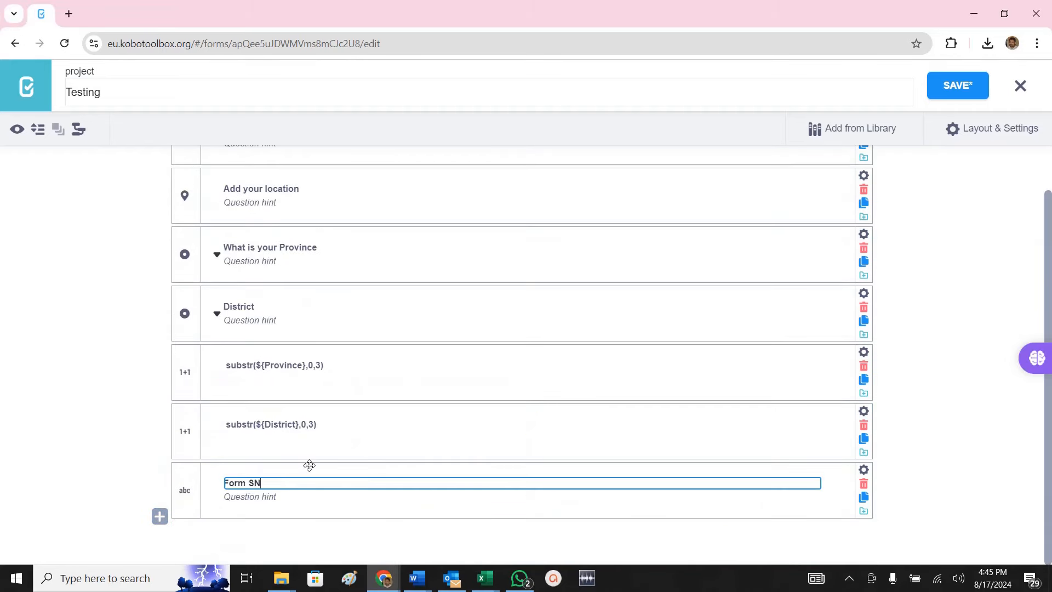
Set the Form SN question's data column name to Form_SN.
left_click(865, 469)
scroll(712, 417, "down", 5)
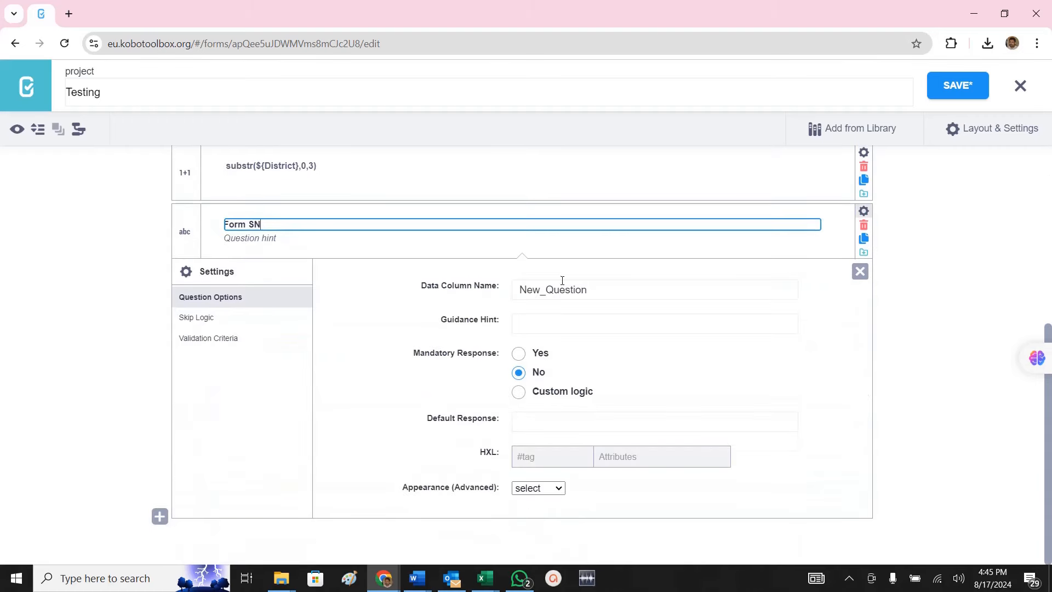
left_click(606, 289)
left_click(573, 289)
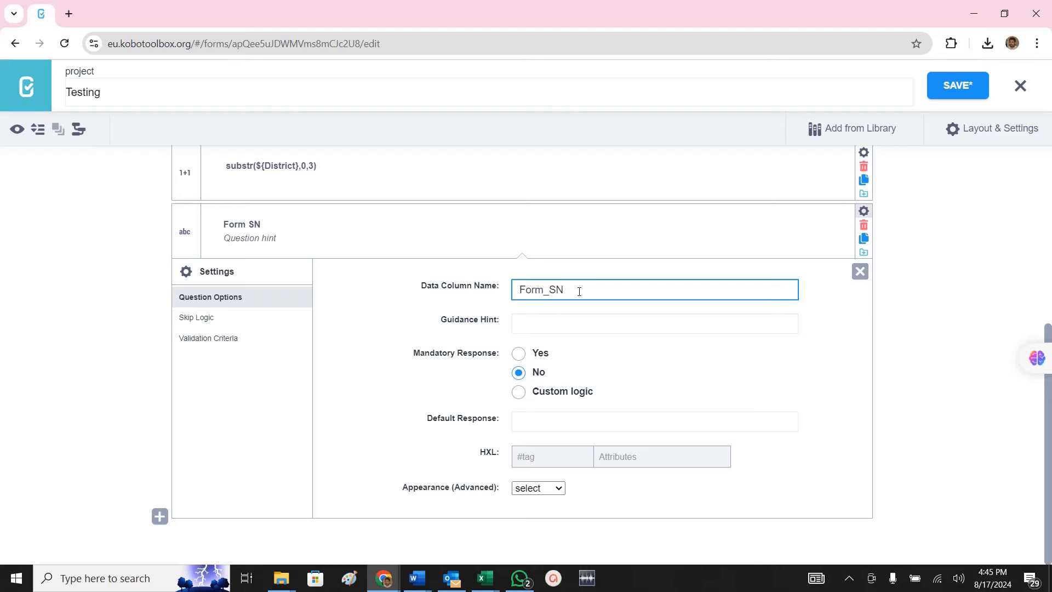
left_click_drag(578, 291, 448, 286)
left_click(545, 324)
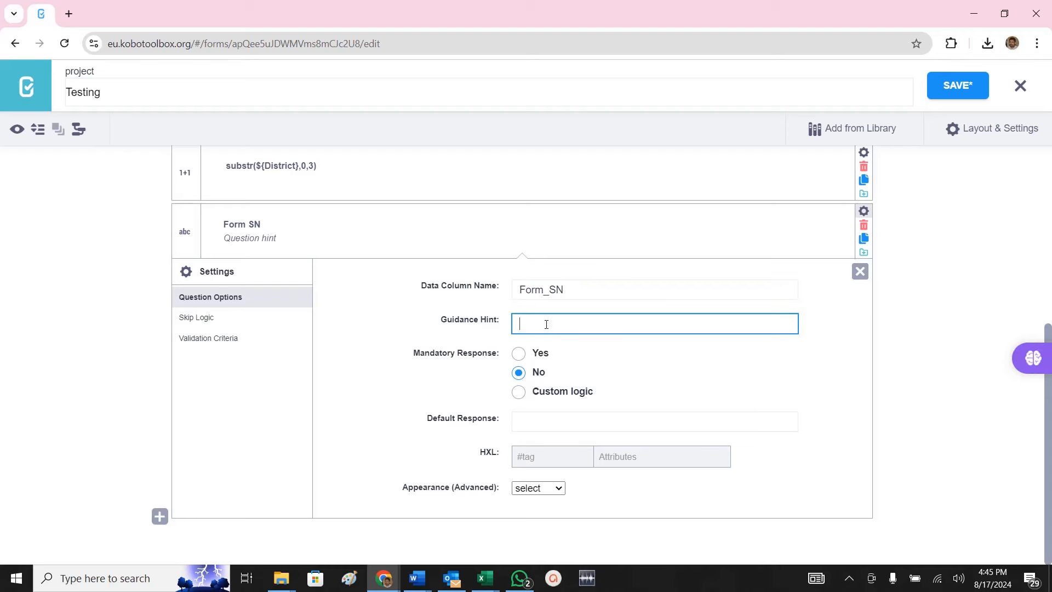
double_click(545, 290)
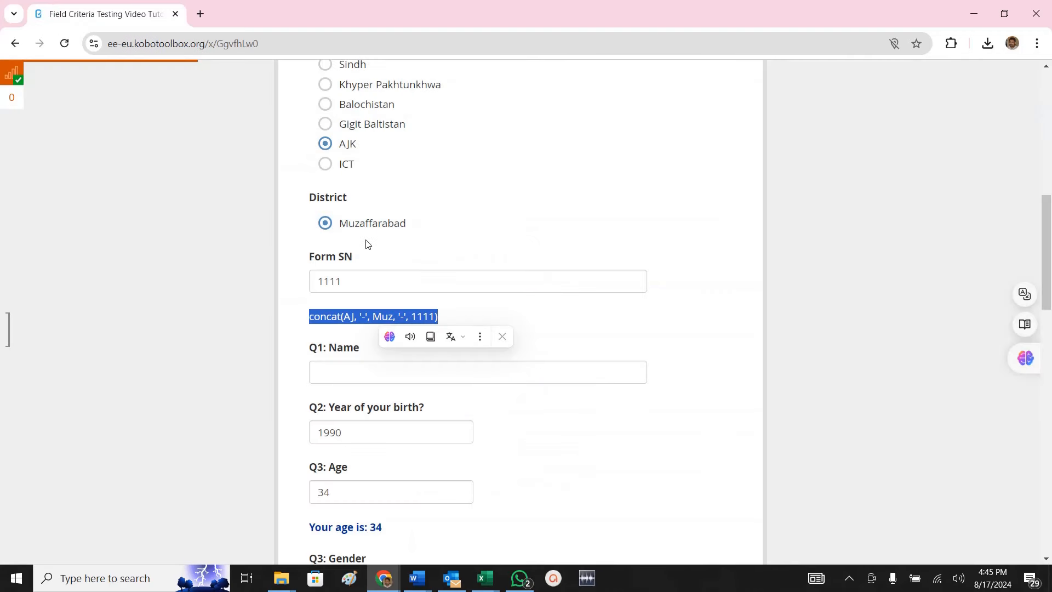
Examine how the concat line in the web form combines the selected province, district and Form SN.
left_click(337, 320)
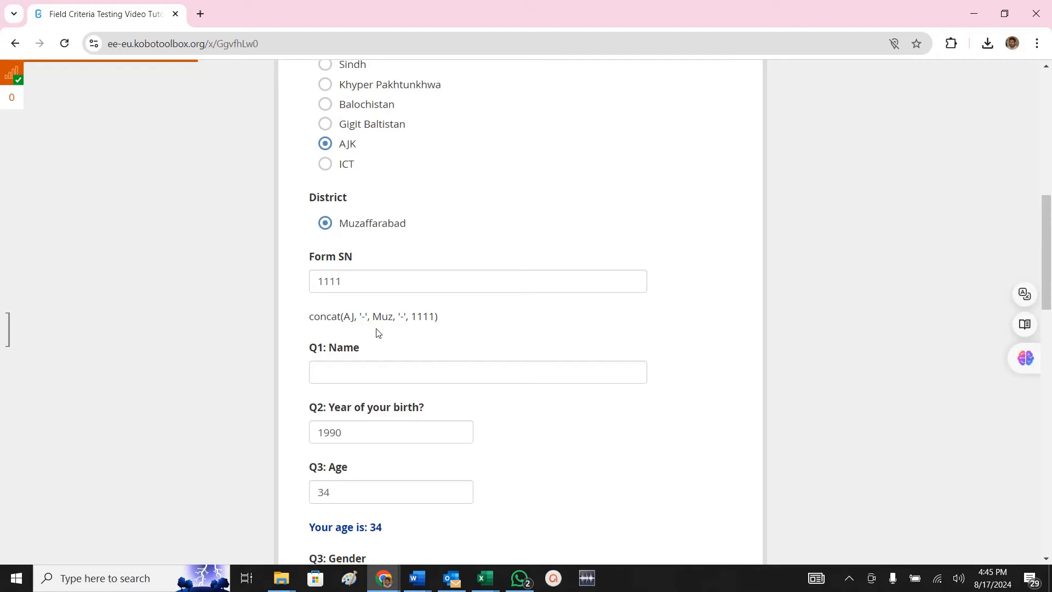
left_click_drag(344, 318, 369, 318)
scroll(360, 319, "up", 1)
scroll(356, 307, "up", 2)
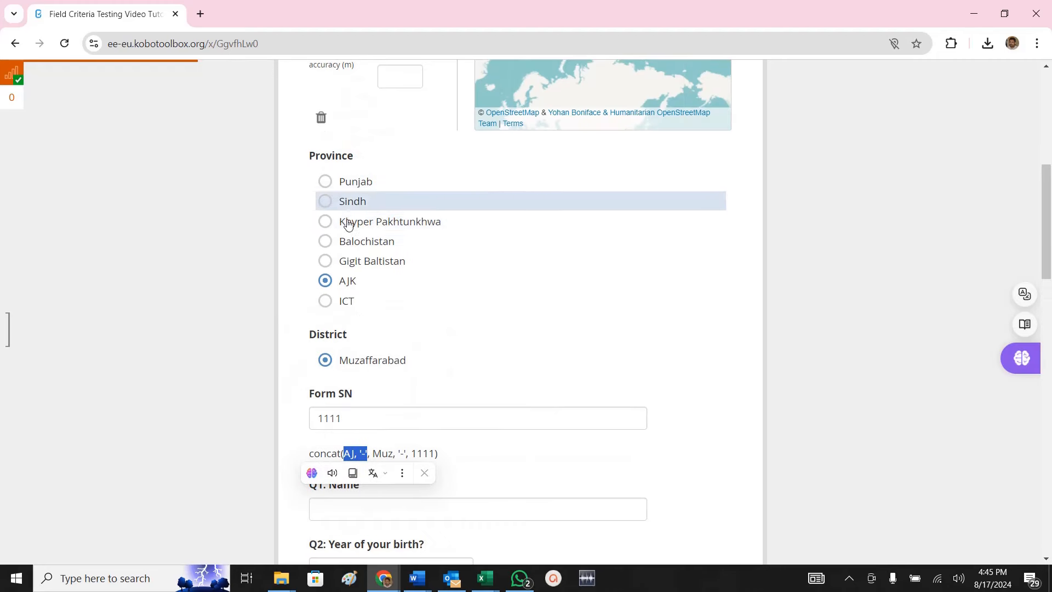
scroll(384, 296, "down", 2)
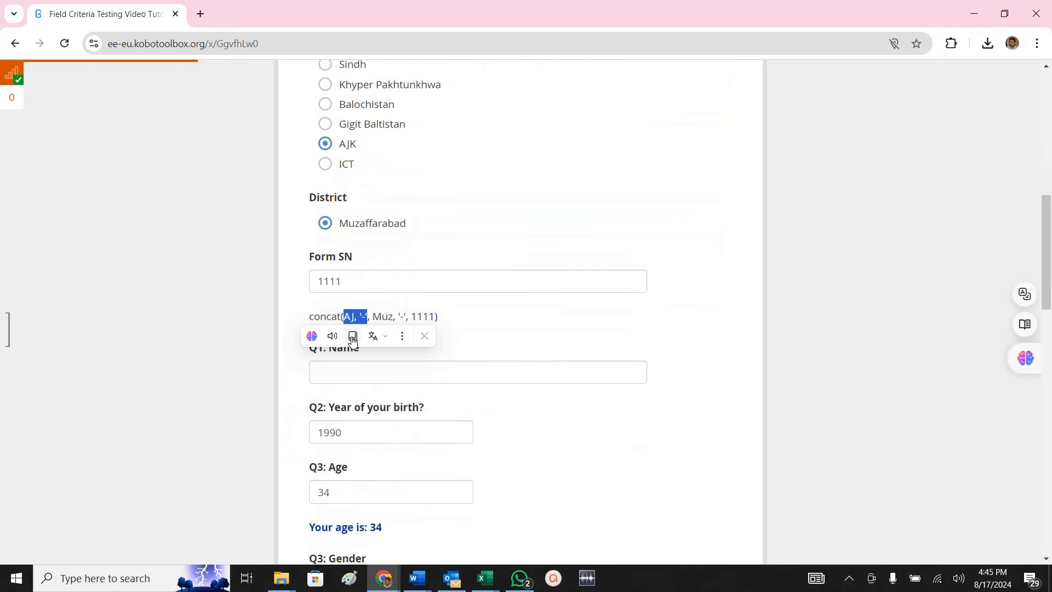
left_click_drag(435, 318, 289, 320)
left_click(473, 319)
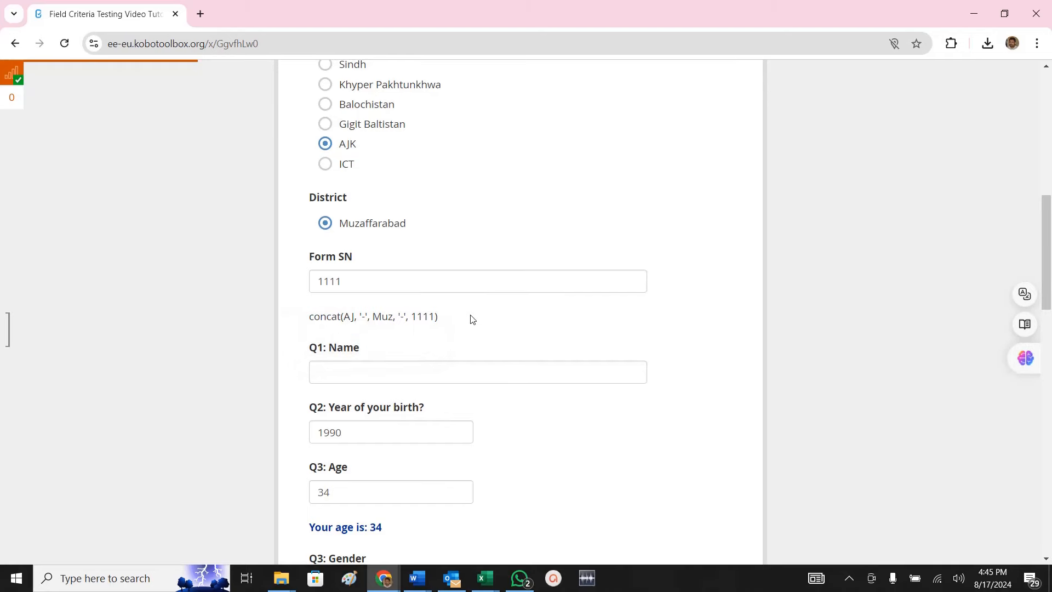
Switch back to the form builder and add a Note question below Form SN reading concat(${pcode}, '-', ${distcode}, '-', ${Form_SN}).
key("alt+Tab")
scroll(468, 318, "down", 3)
left_click(160, 517)
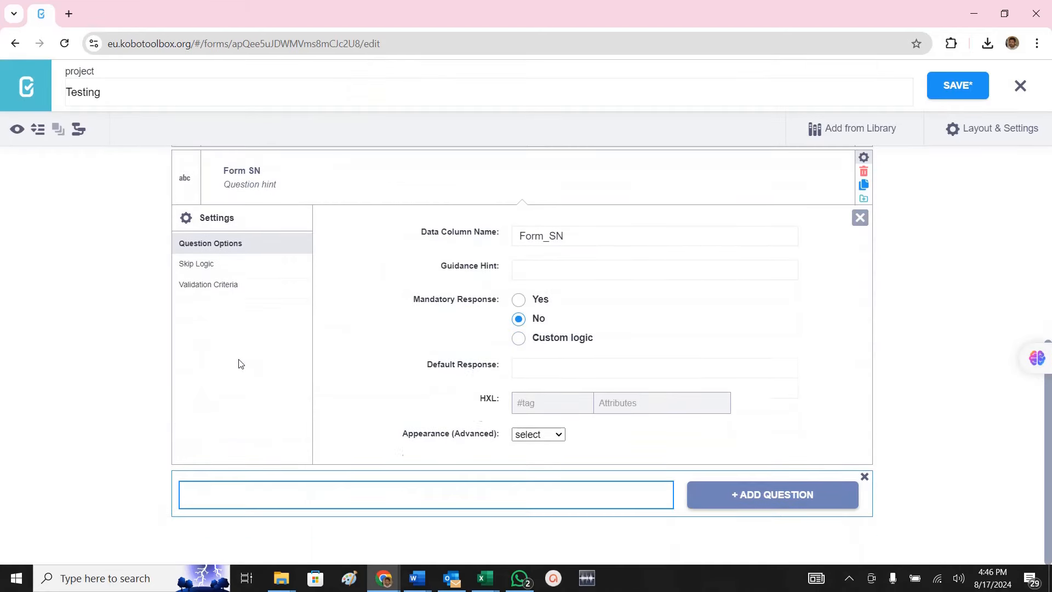
left_click(738, 495)
scroll(37, 390, "down", 3)
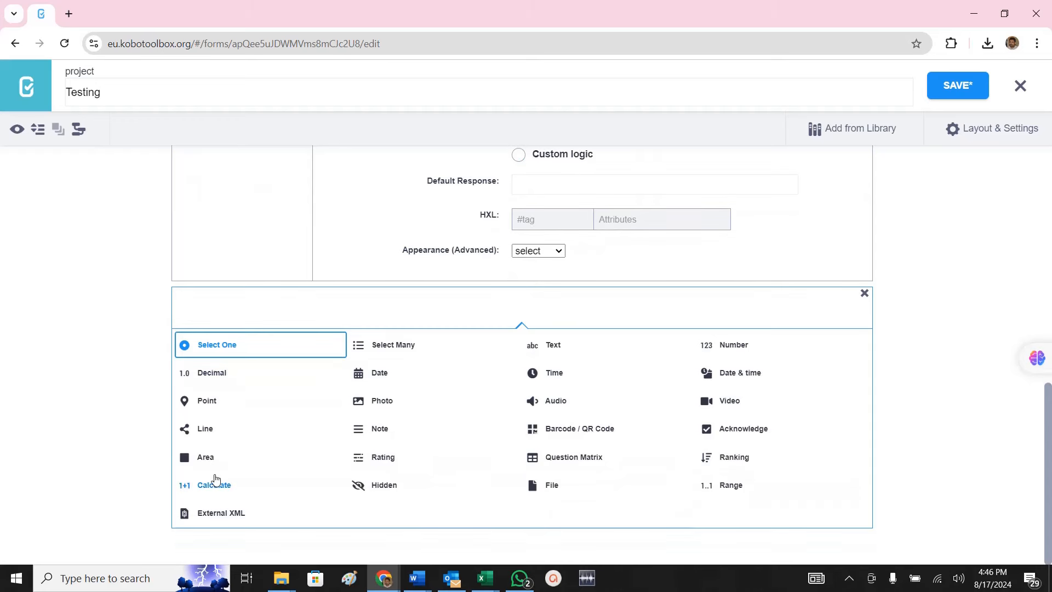
left_click(379, 429)
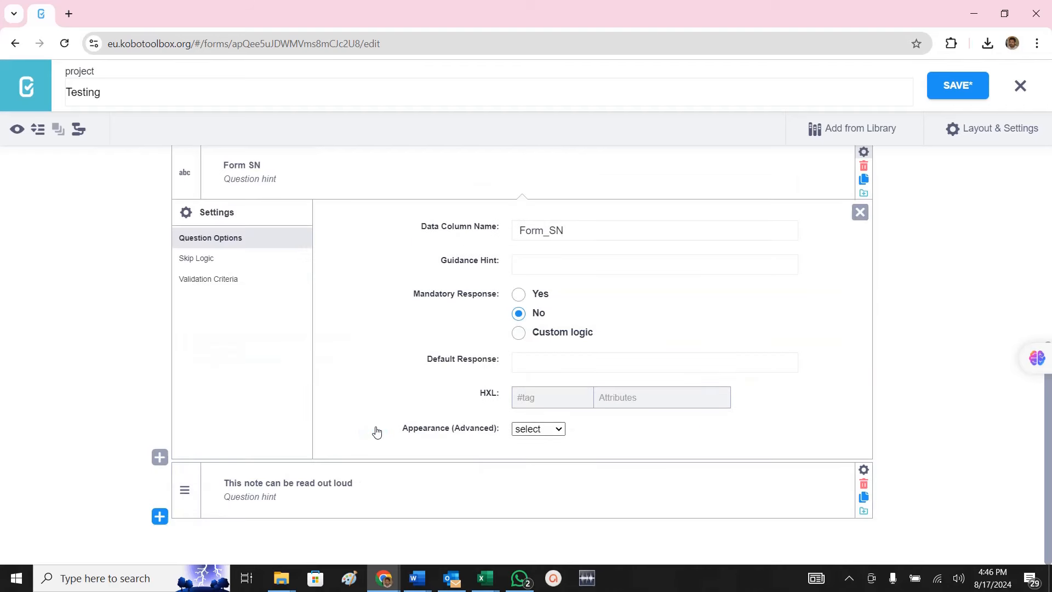
left_click(292, 481)
left_click_drag(374, 484, 96, 451)
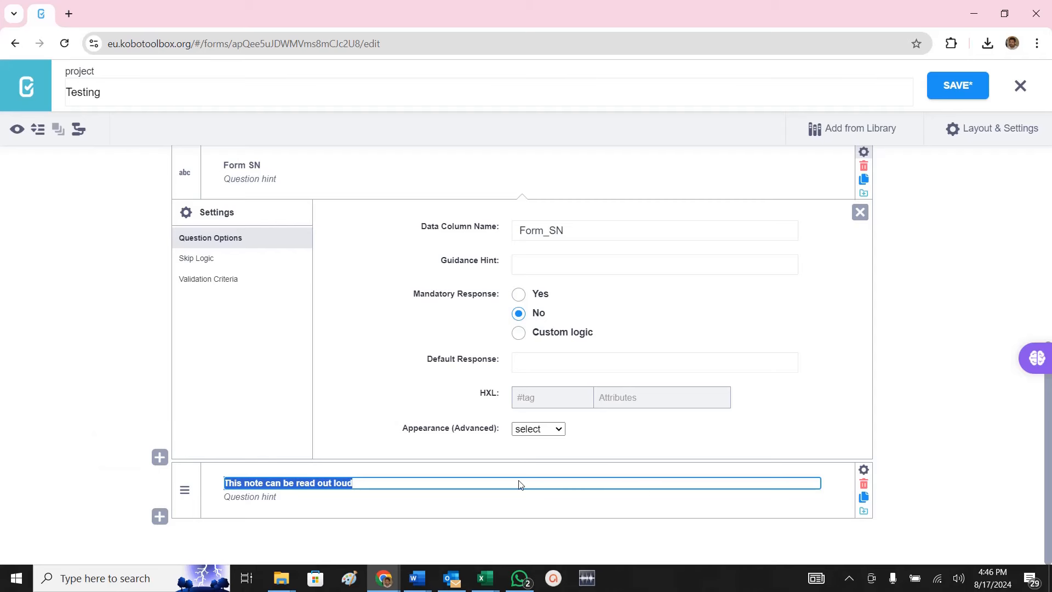
type("concat(${pcode}, '-', ${distcode}, '-', ${Form_SN})")
Compare the references in the note's concat expression with the Province and District calculations and the Form SN question above it.
left_click(240, 483)
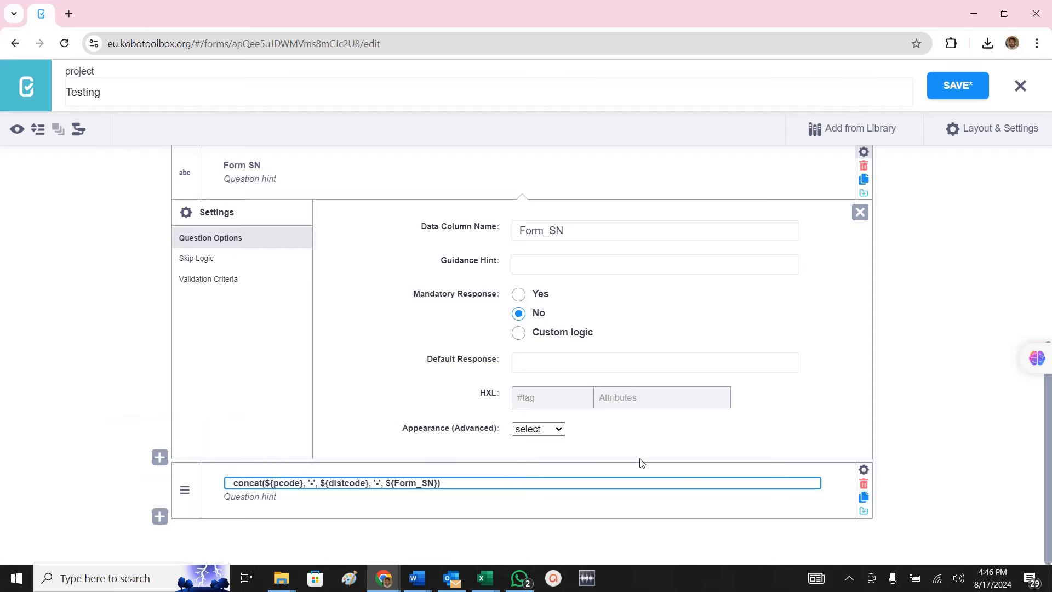
key("shift+Right")
key("shift+Right")
key("shift+Right")
key("shift+Right")
key("shift+Right")
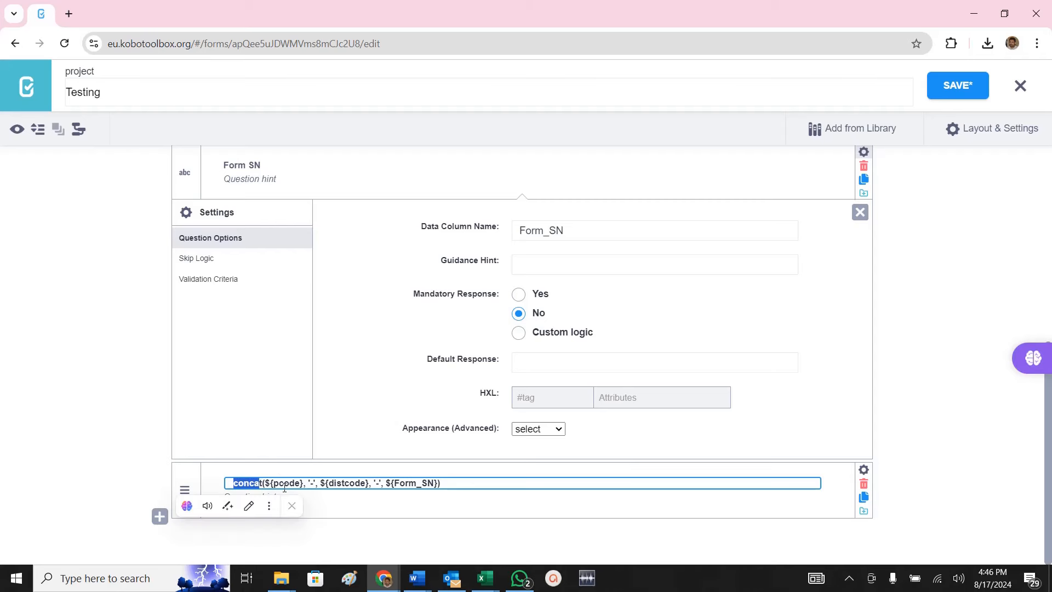
left_click(281, 486)
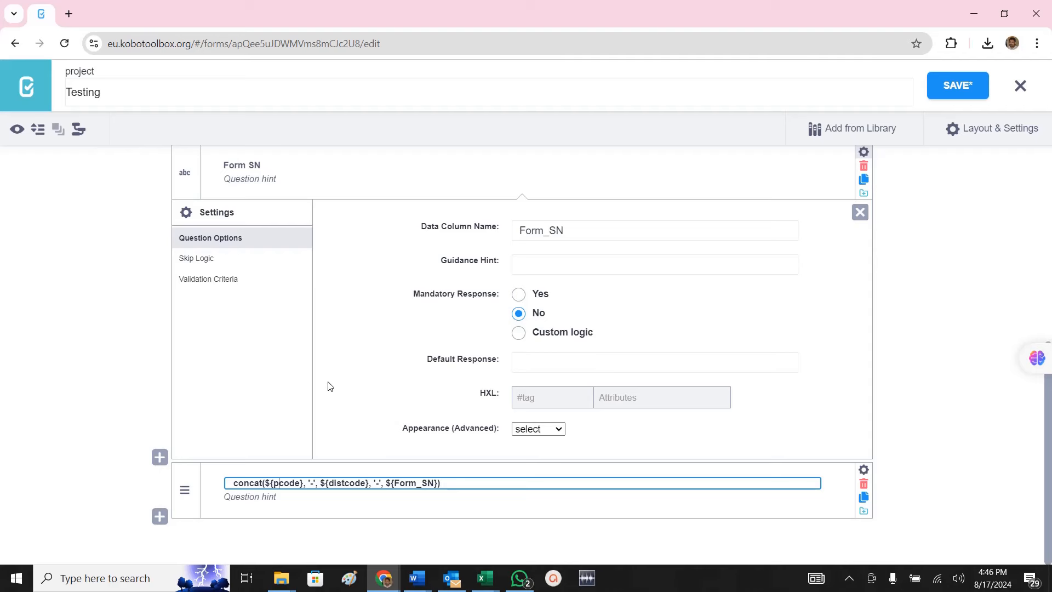
scroll(329, 387, "up", 4)
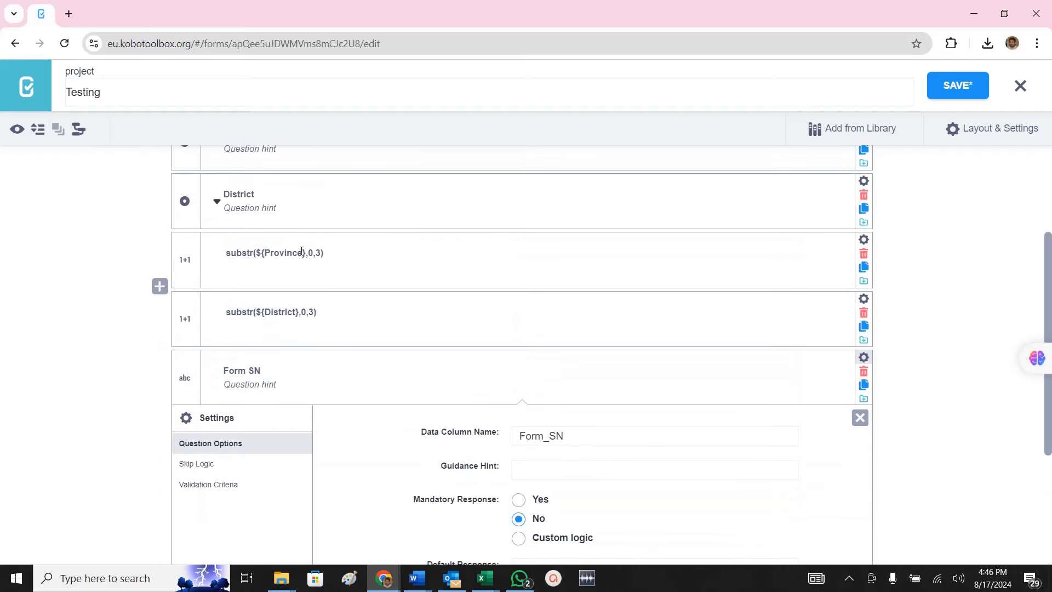
left_click(254, 253)
left_click(285, 312)
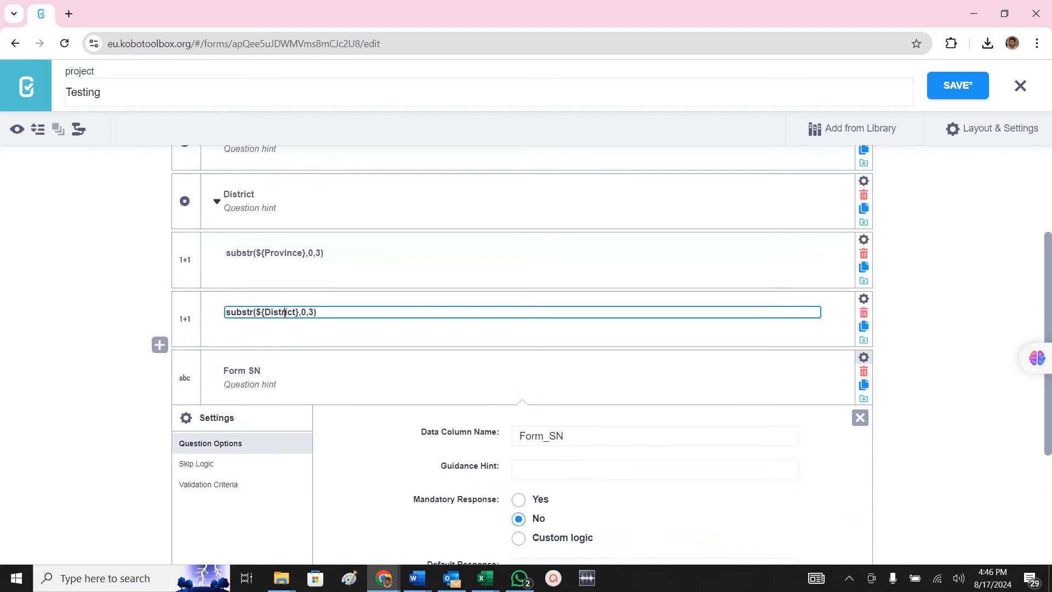
left_click(261, 377)
Set the data column name of the substr(${Province},0,3) calculation to ProCode and close its settings.
left_click_drag(274, 253, 279, 252)
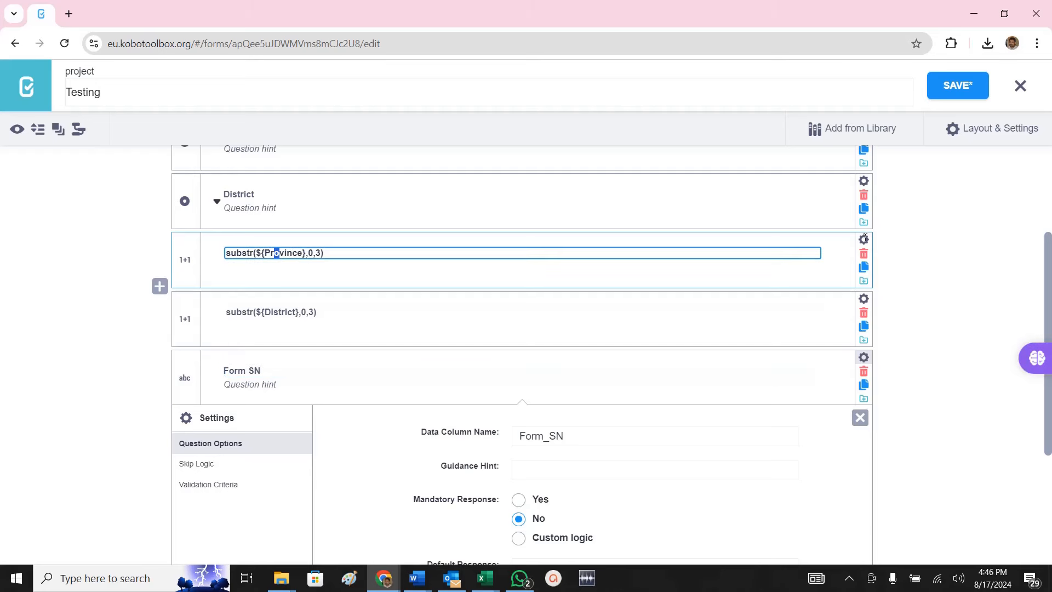
left_click(864, 239)
left_click(705, 318)
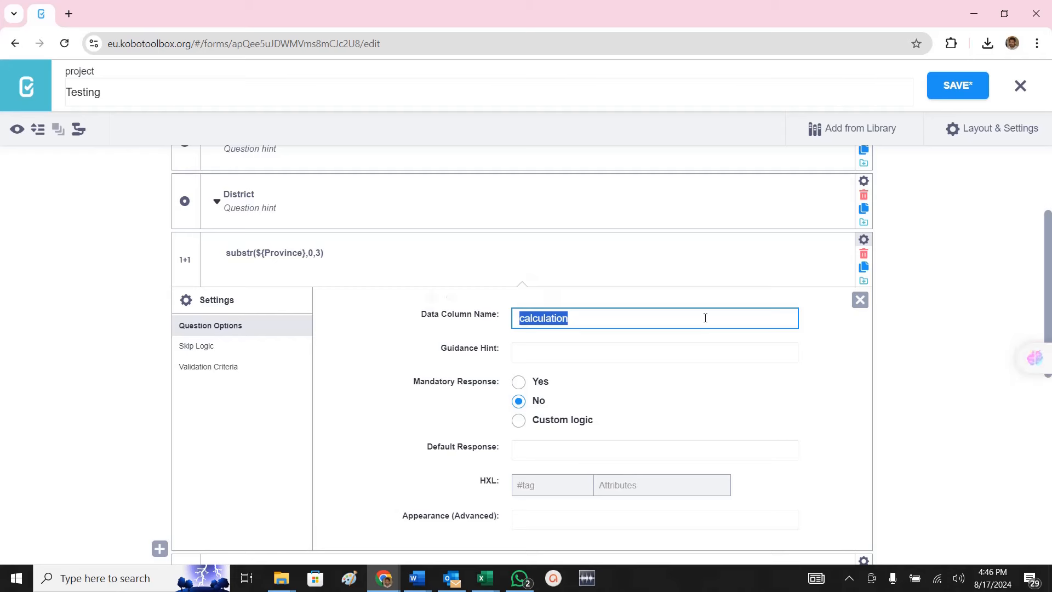
type("P")
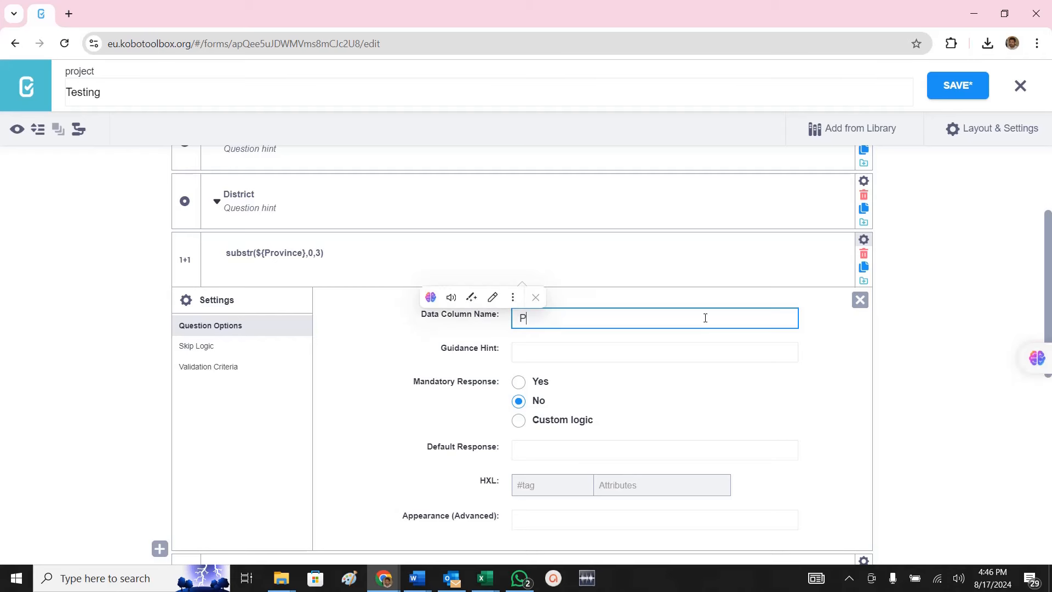
type("roCode")
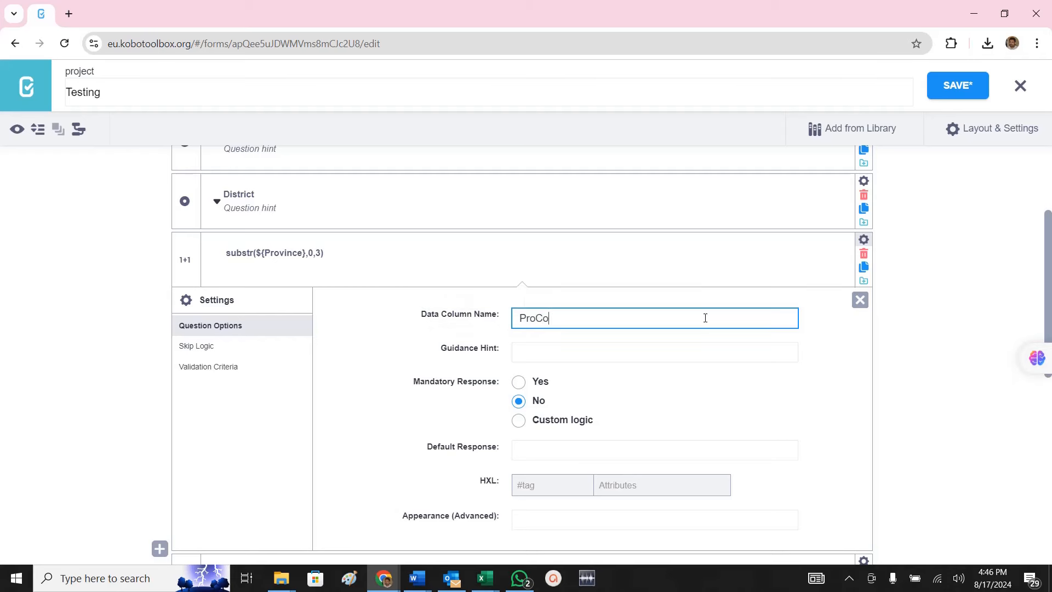
left_click(860, 300)
Set the data column name of the substr(${District},0,3) calculation to Dist_code.
left_click(352, 310)
left_click(864, 299)
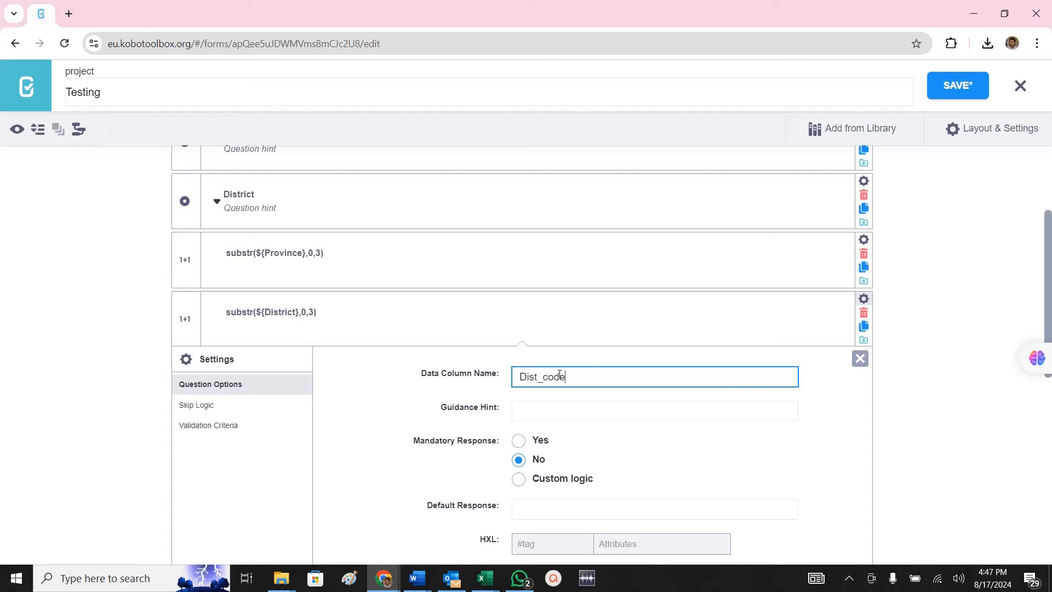
key("ctrl+a")
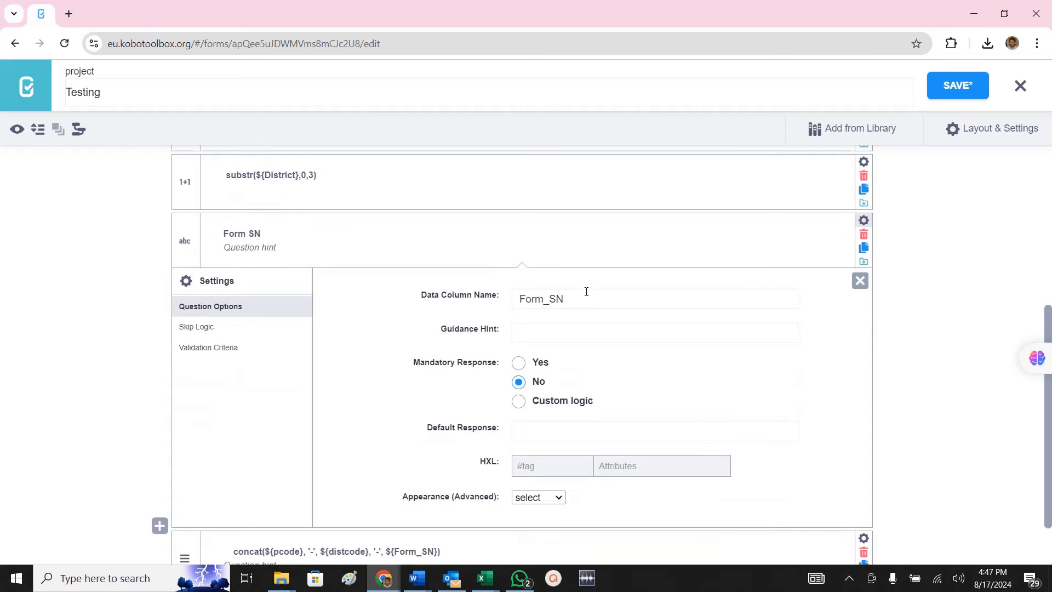
Replace pcode with Pro_Code in the note's concat expression and check Form SN's data column name.
left_click(586, 291)
key("ctrl+a")
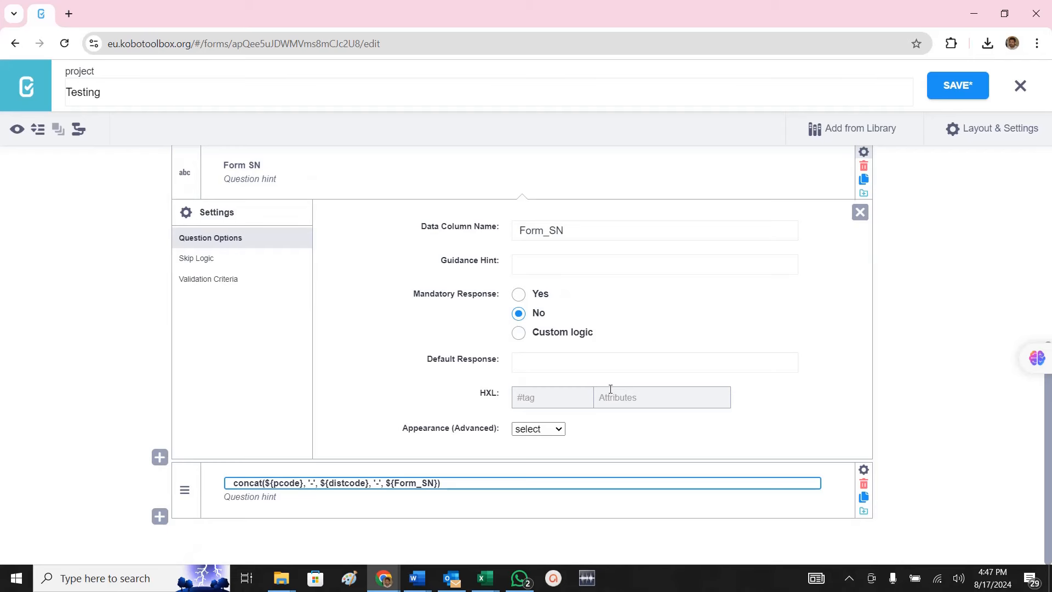
key("ctrl+shift+Right")
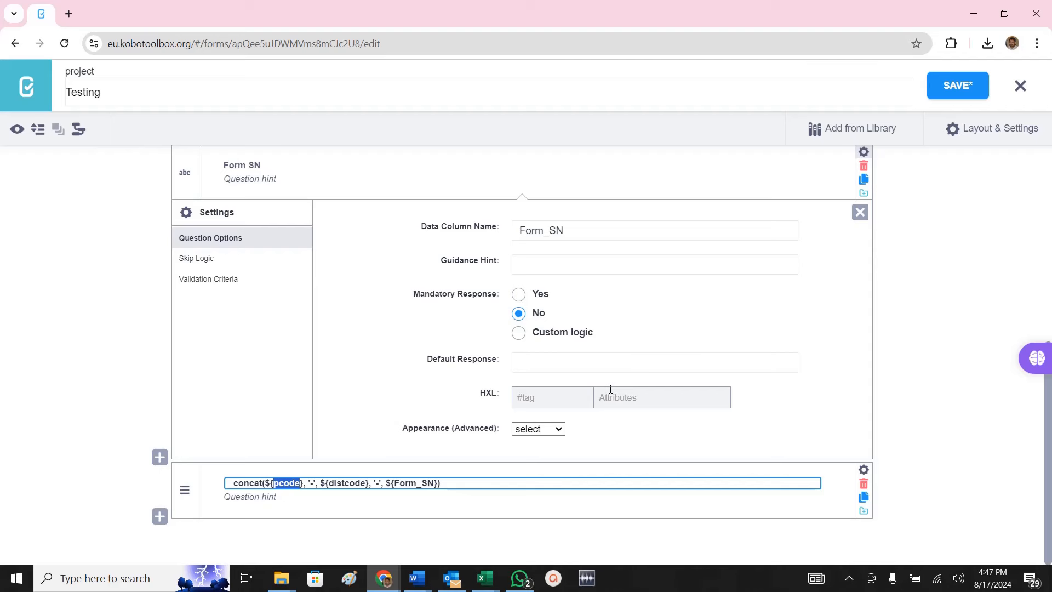
scroll(611, 389, "up", 3)
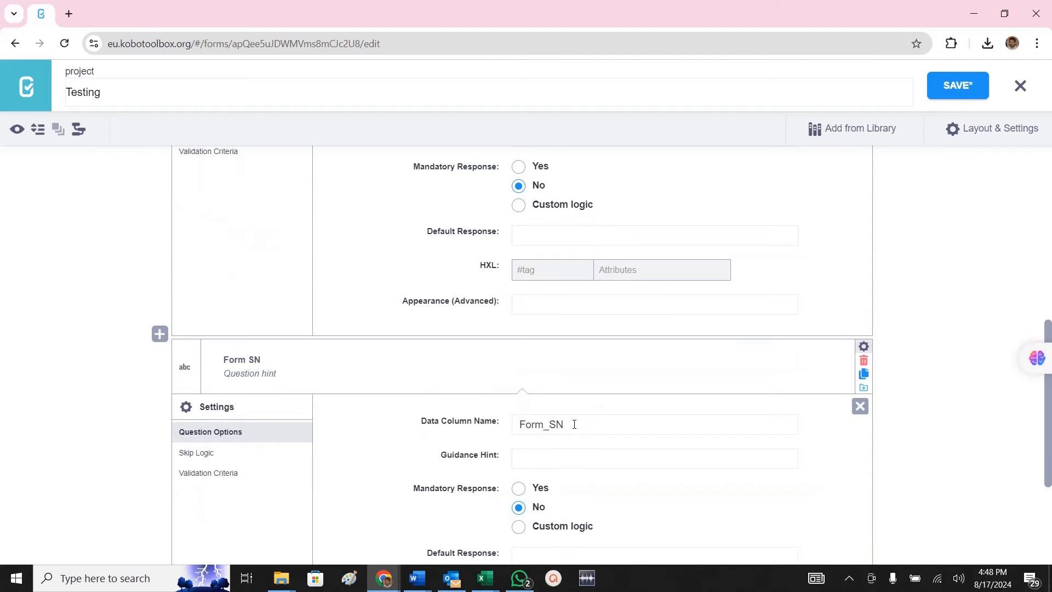
left_click(574, 425)
scroll(574, 424, "down", 3)
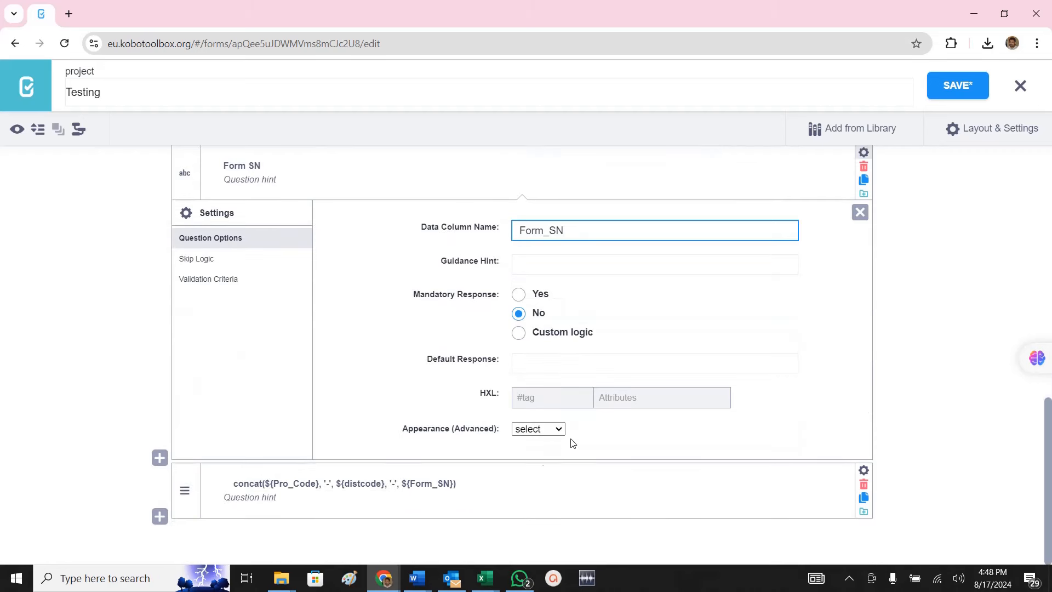
Correct the province reference in the concat expression to ${ProCode} and close the Form SN settings.
left_click(424, 484)
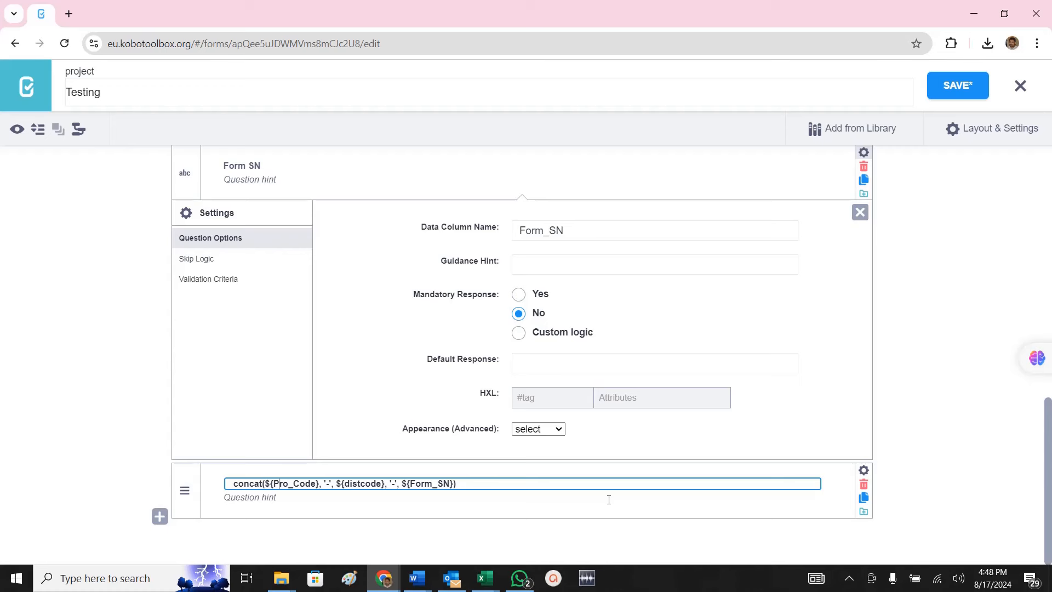
key("BackSpace")
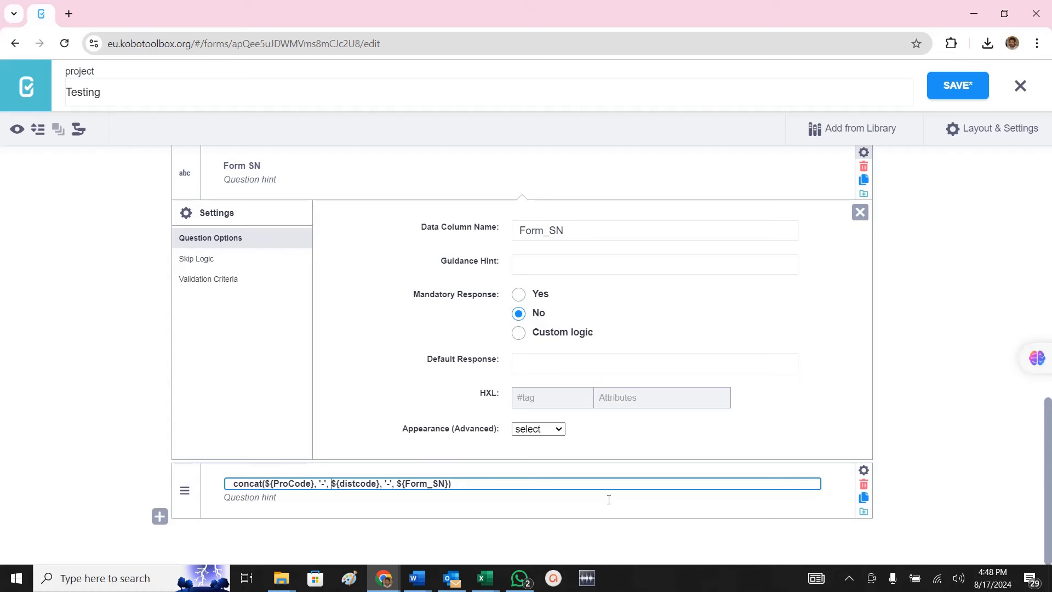
key("Right")
key("Right")
left_click(860, 212)
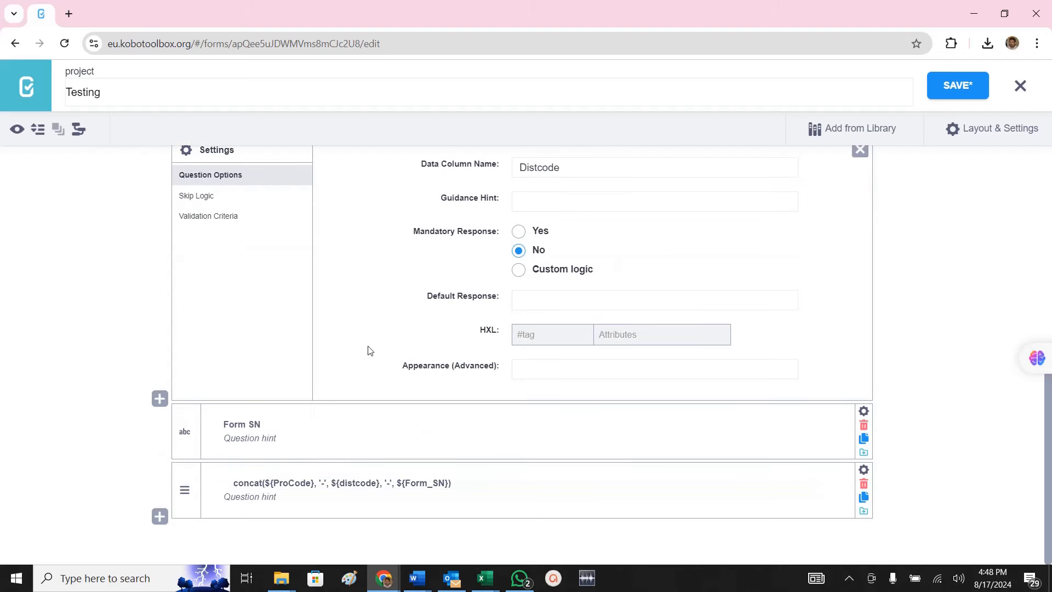
Review the Form SN question and the Province and District calculations that feed the concat note.
left_click(263, 426)
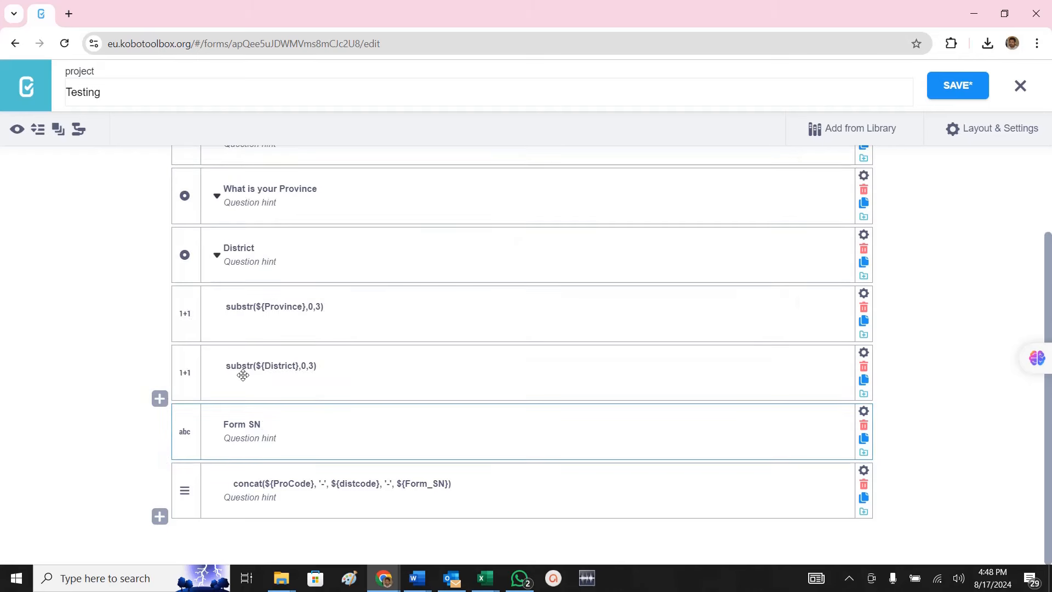
left_click(261, 303)
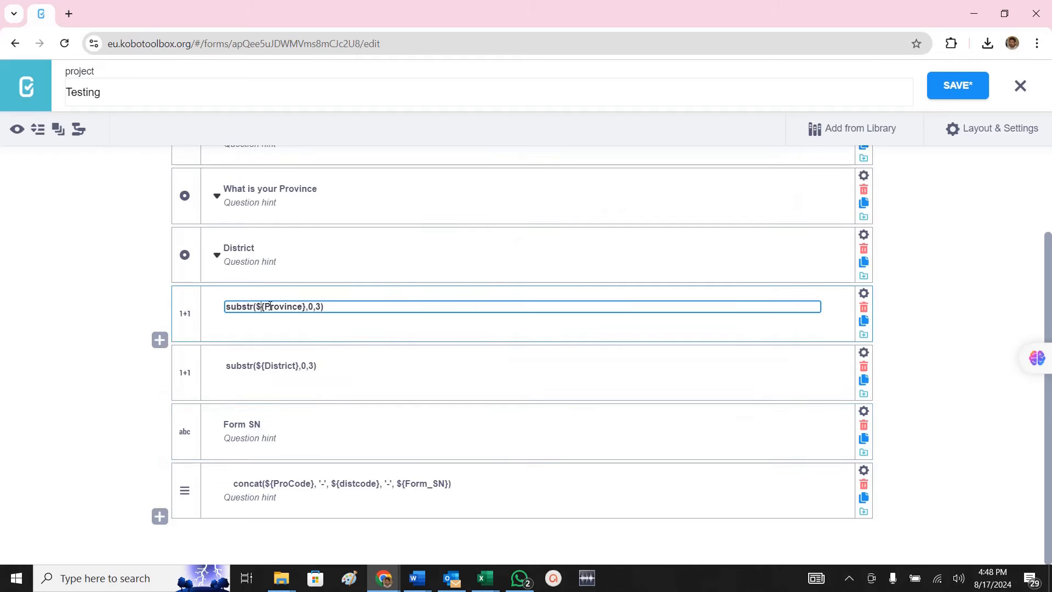
left_click(276, 365)
left_click(249, 425)
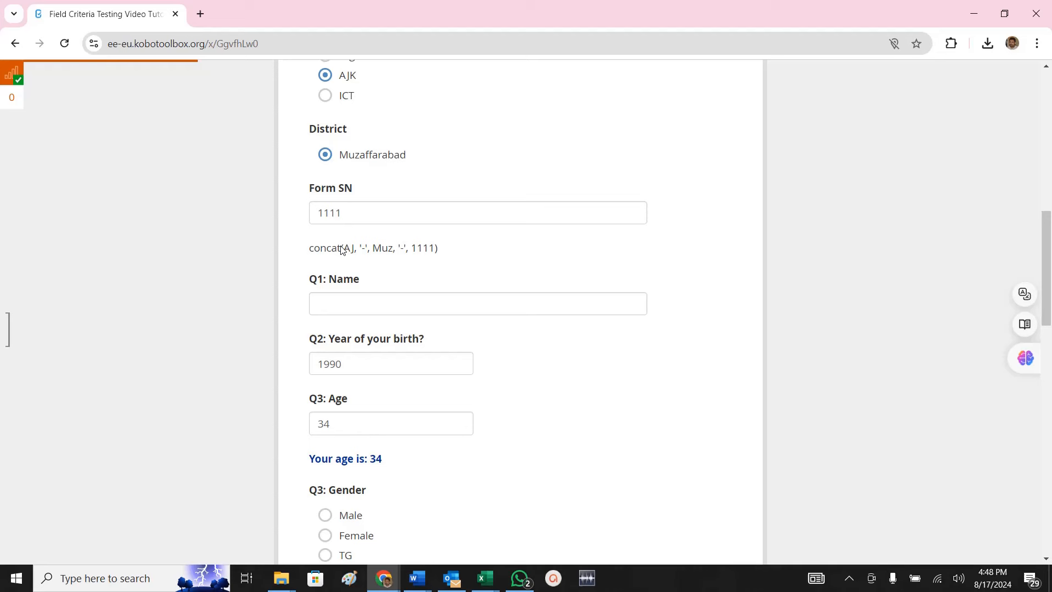
Examine the province, district and serial number parts of the concat line in the web form.
left_click_drag(340, 247, 357, 248)
double_click(355, 250)
left_click(367, 249)
left_click_drag(344, 249, 438, 248)
double_click(380, 249)
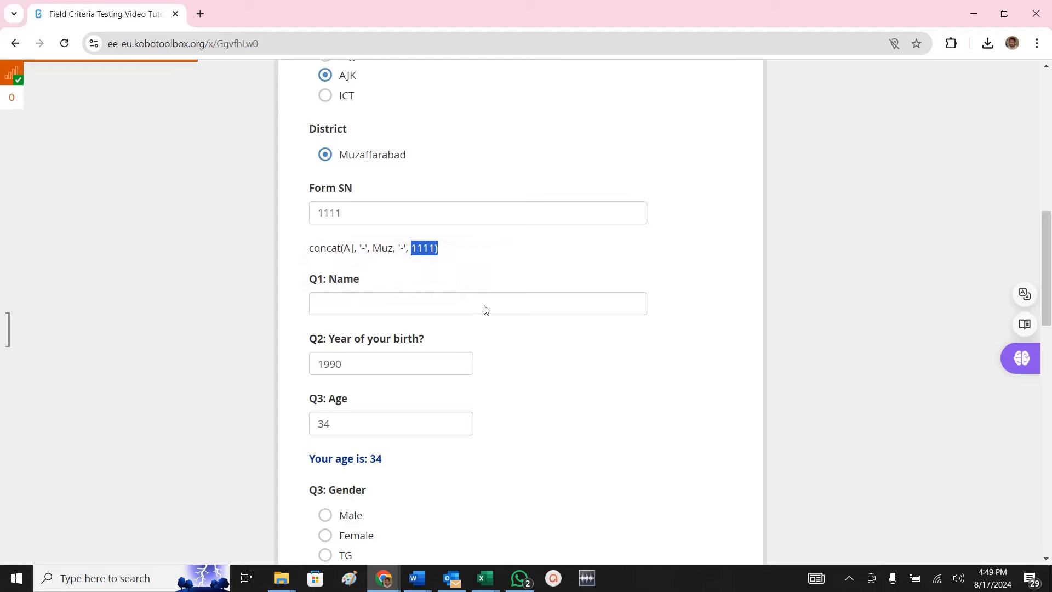
Return to the form builder and add a Text question labelled Q1:Name below the concat note.
key("alt+Tab")
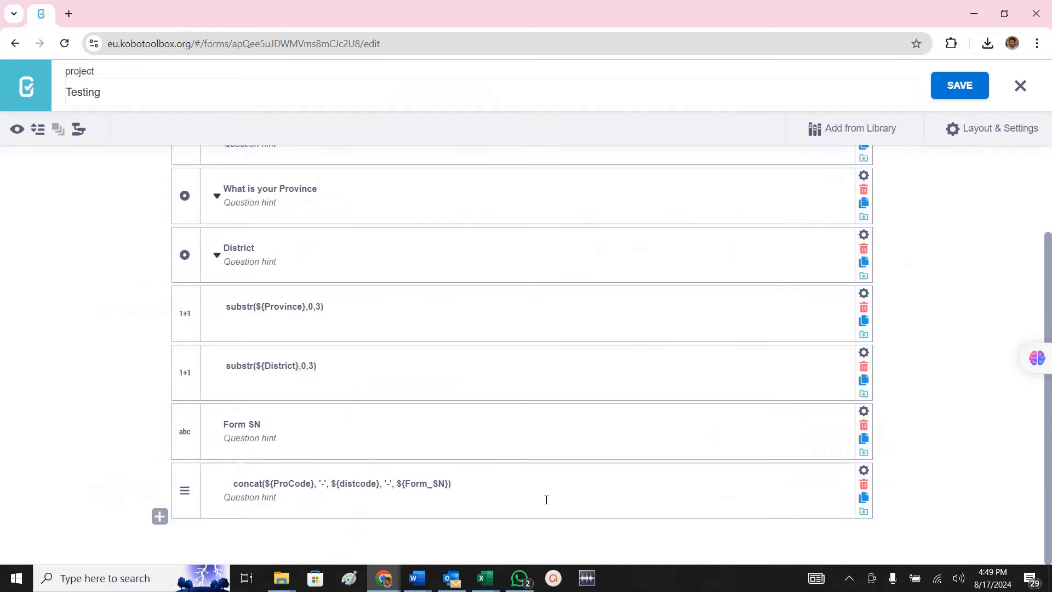
left_click(159, 517)
scroll(623, 357, "down", 1)
type("Q")
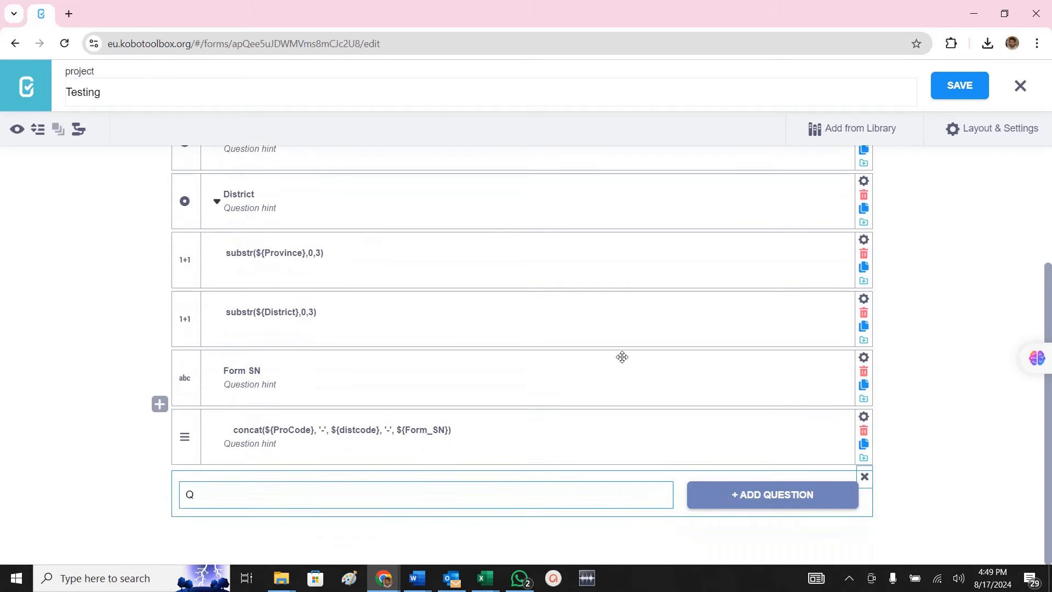
left_click(266, 498)
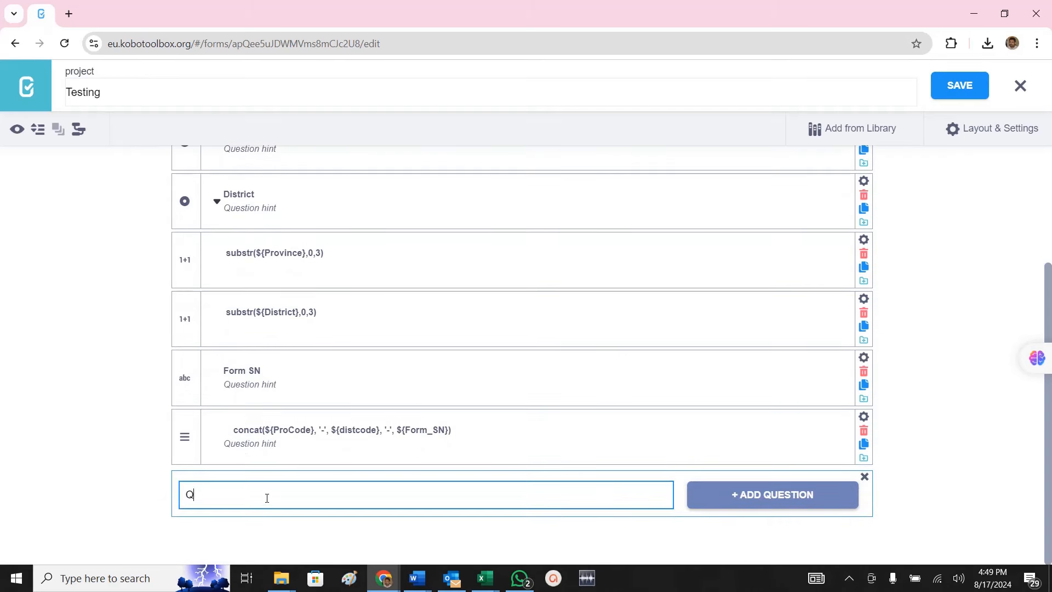
type("1:Name")
left_click(759, 495)
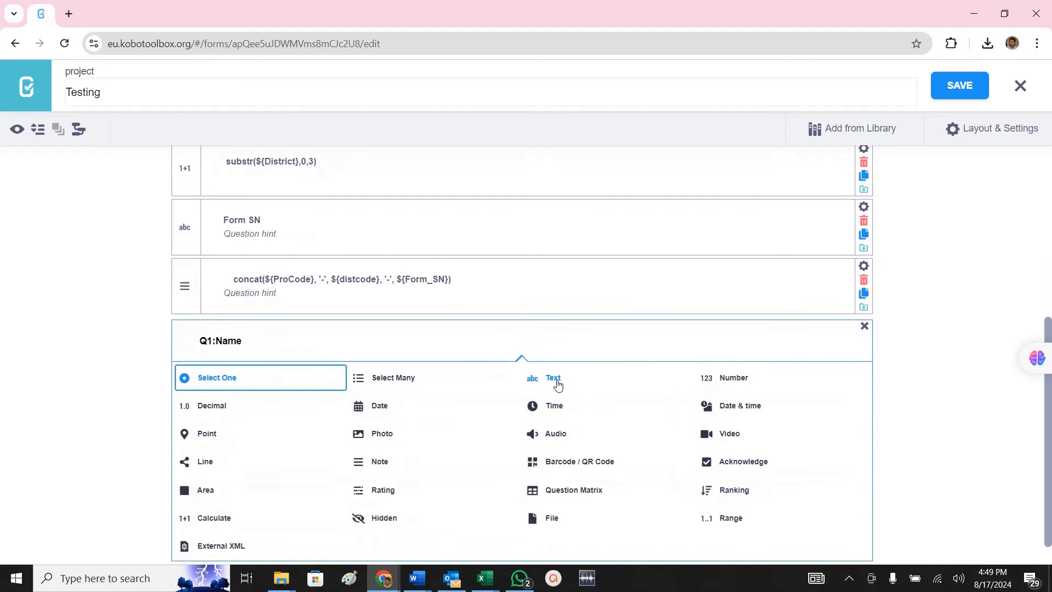
left_click(547, 376)
Add a Number question labelled Q2: Year of your birth? below the Q1:Name question.
type("Q2: Year of your birth?")
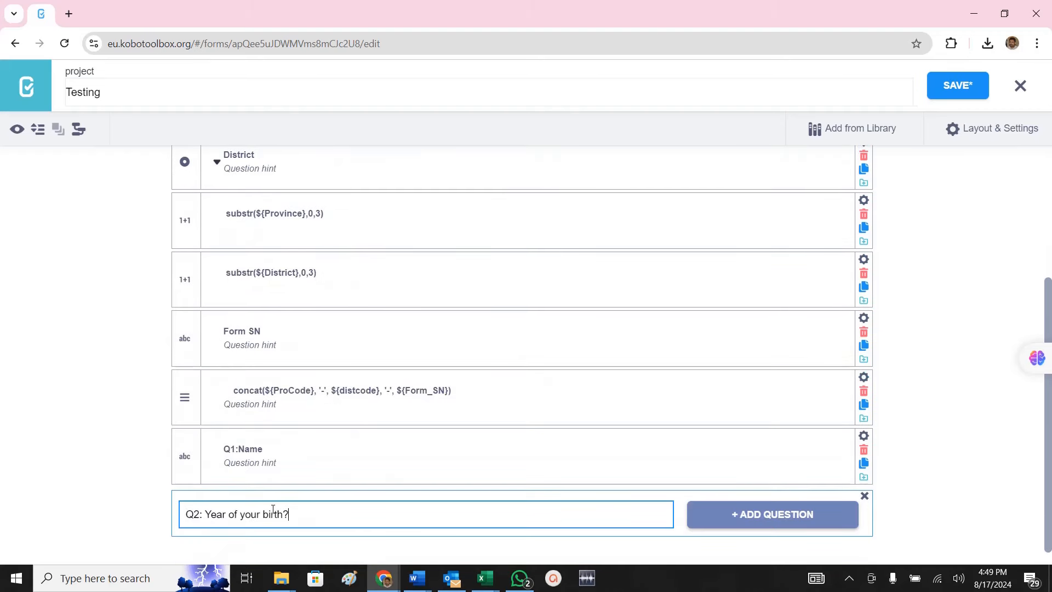
scroll(762, 455, "down", 1)
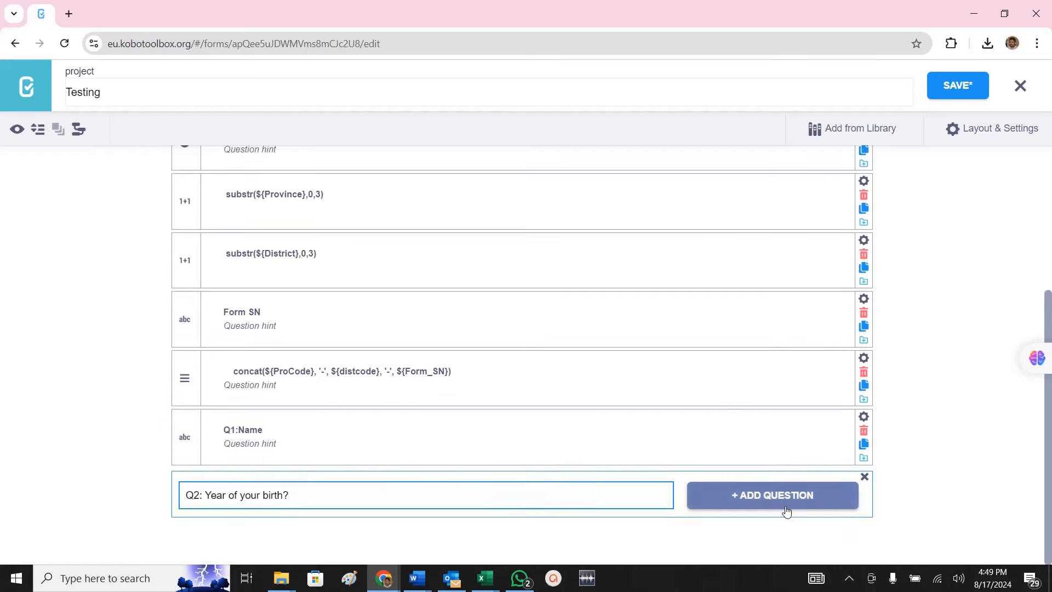
left_click(787, 498)
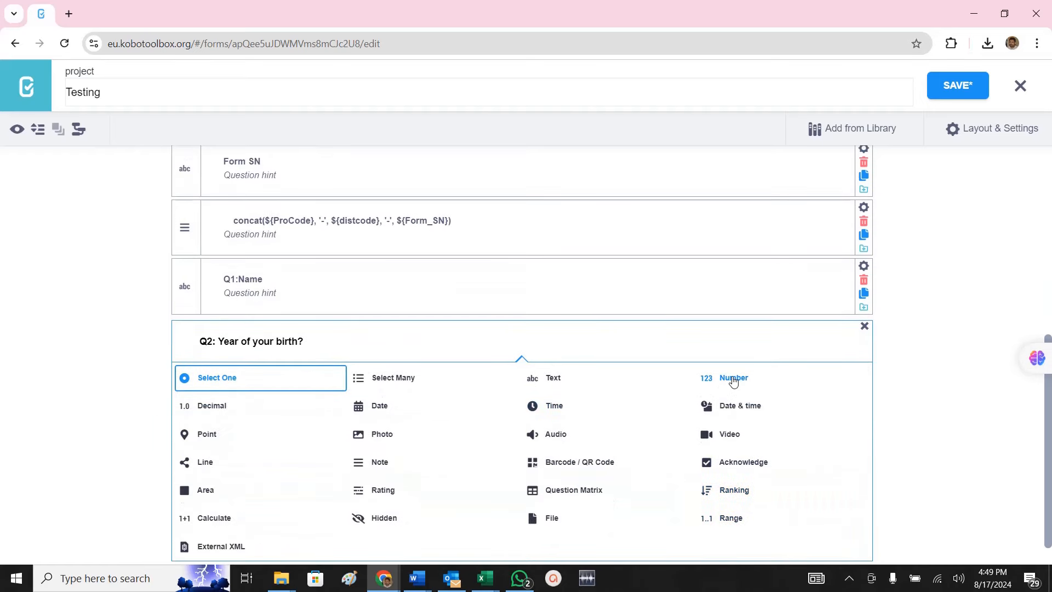
left_click(726, 386)
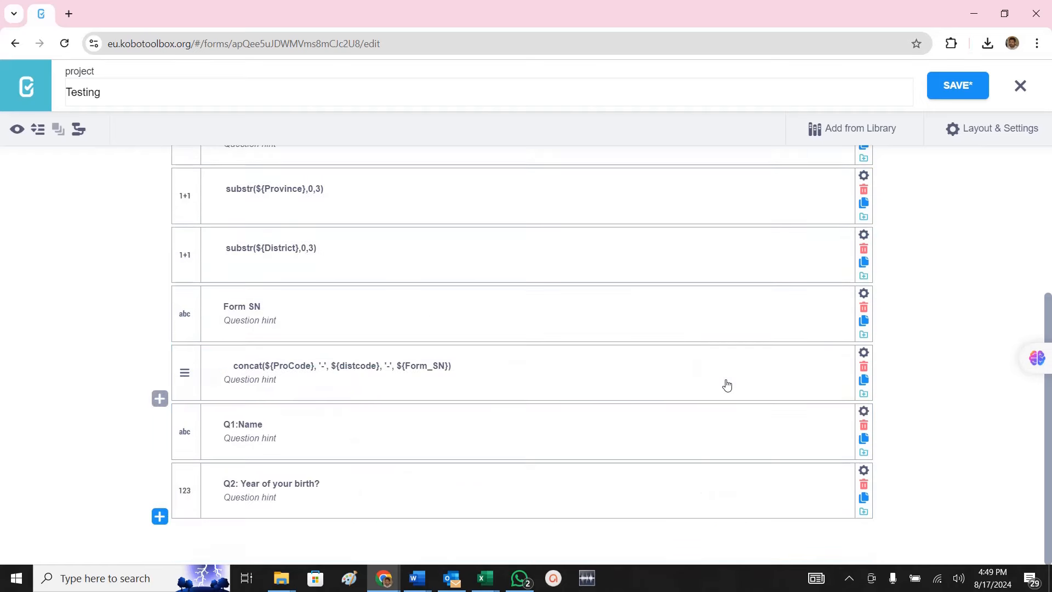
Open the validation criteria of the year-of-birth question and enter the manual validation code ". <= 2004 and . >= 1924".
left_click(378, 483)
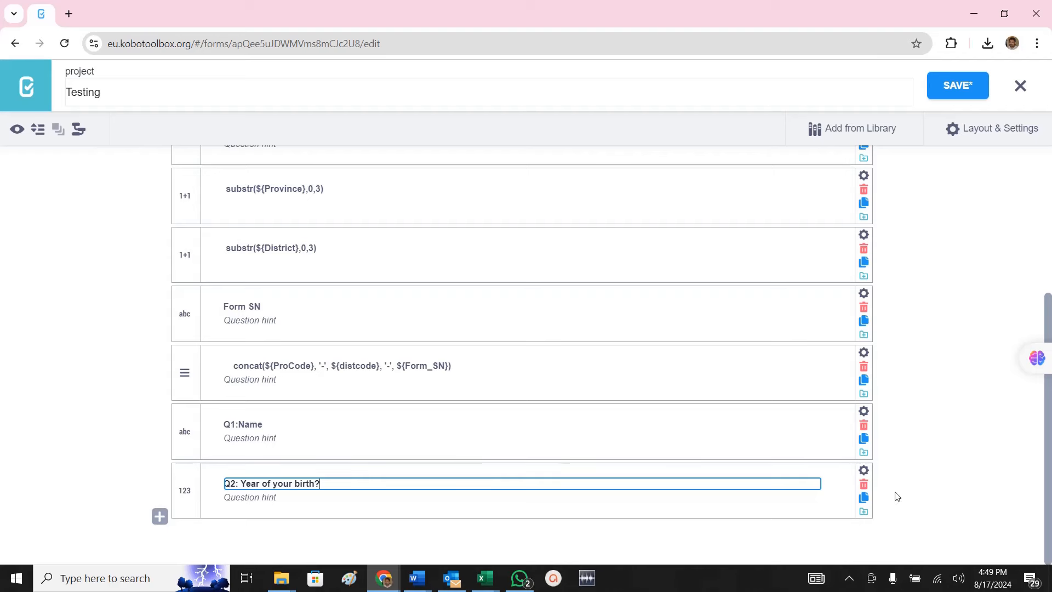
left_click(863, 471)
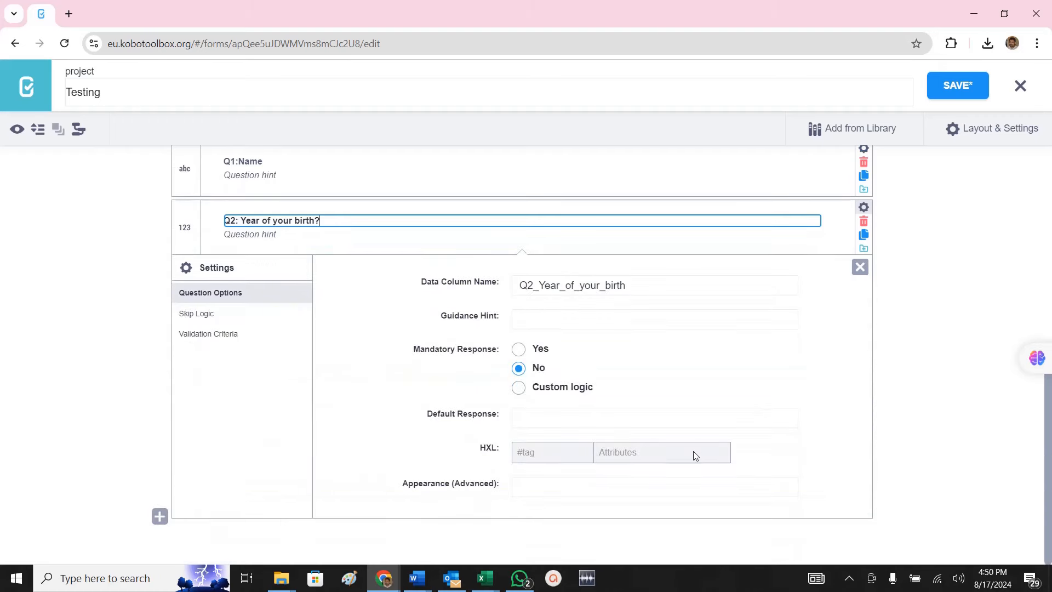
left_click(199, 341)
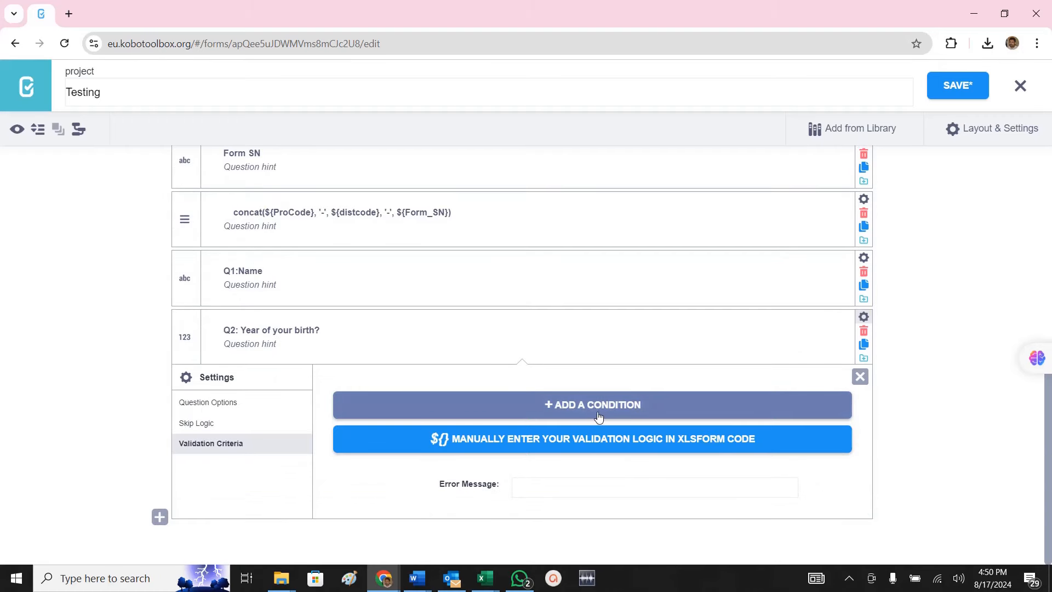
left_click(522, 450)
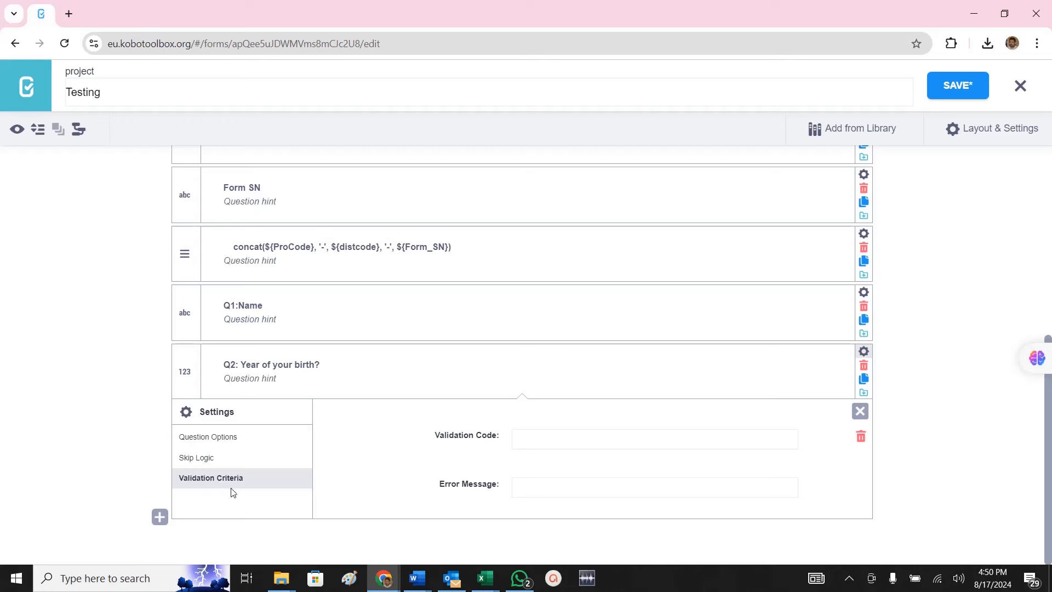
left_click(524, 433)
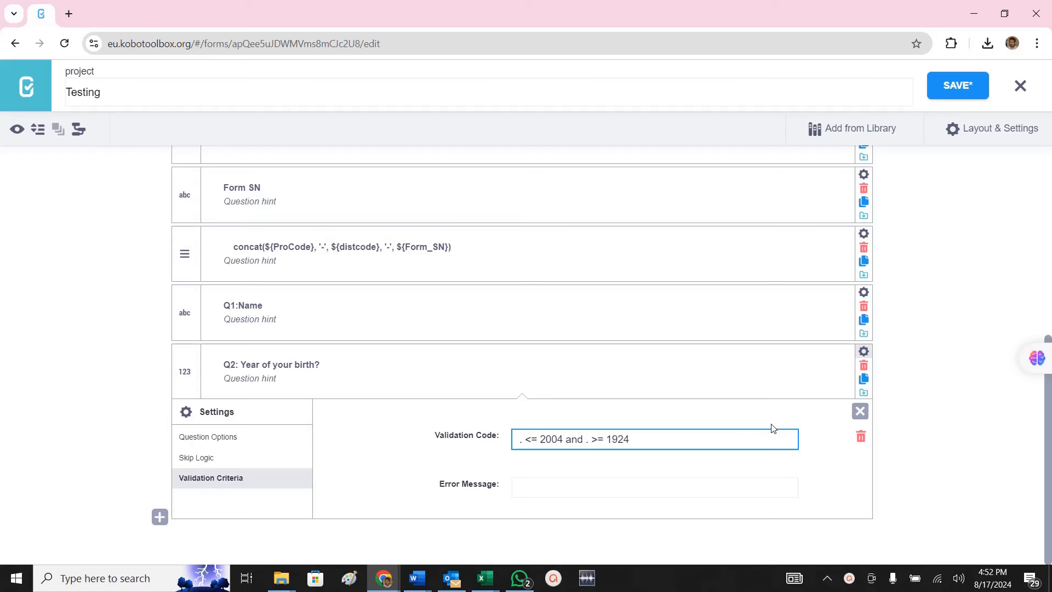
Change the upper year in Q2's validation code to 2006 and select the last three digits of the lower year.
key("BackSpace")
type("6")
key("shift+Left")
key("shift+Left")
key("shift+Left")
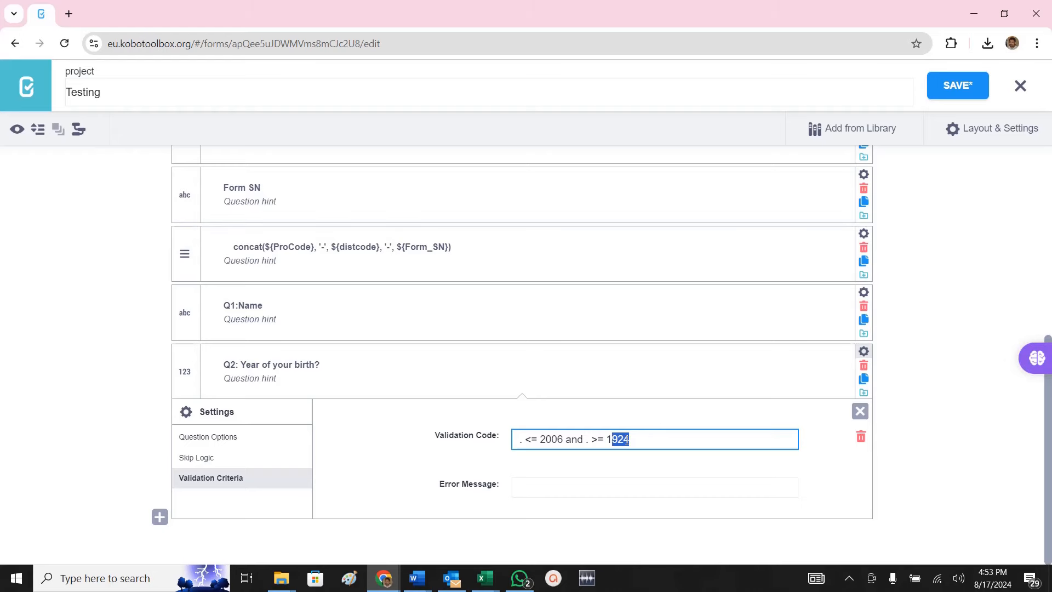
Switch to Excel to calculate =2024-90 in cell H37, and return to KoboToolbox to set the validation code's lower year to 1934.
key("alt+Tab")
left_click(340, 317)
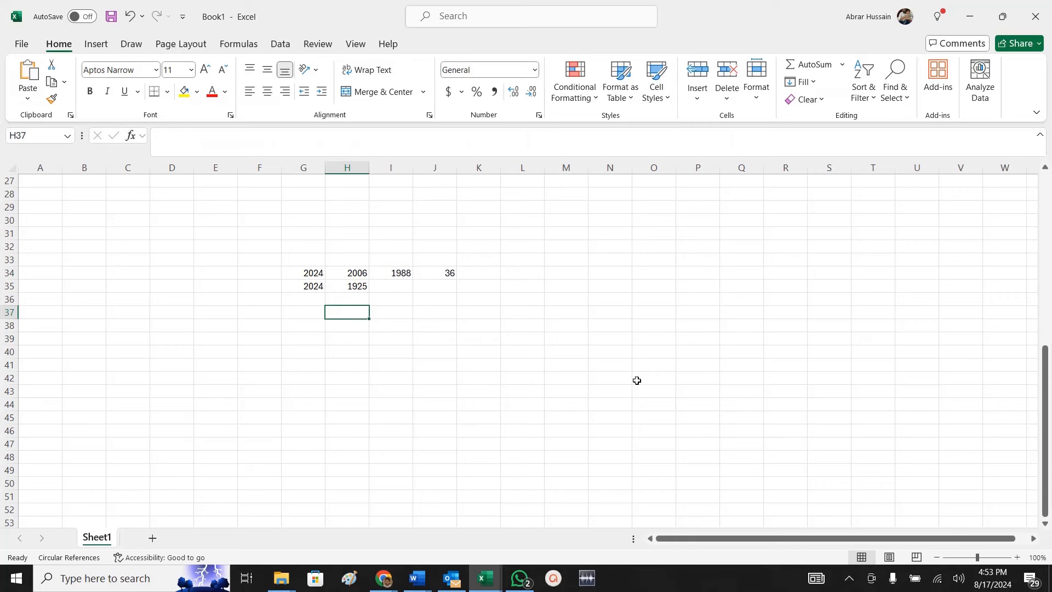
type("=2024")
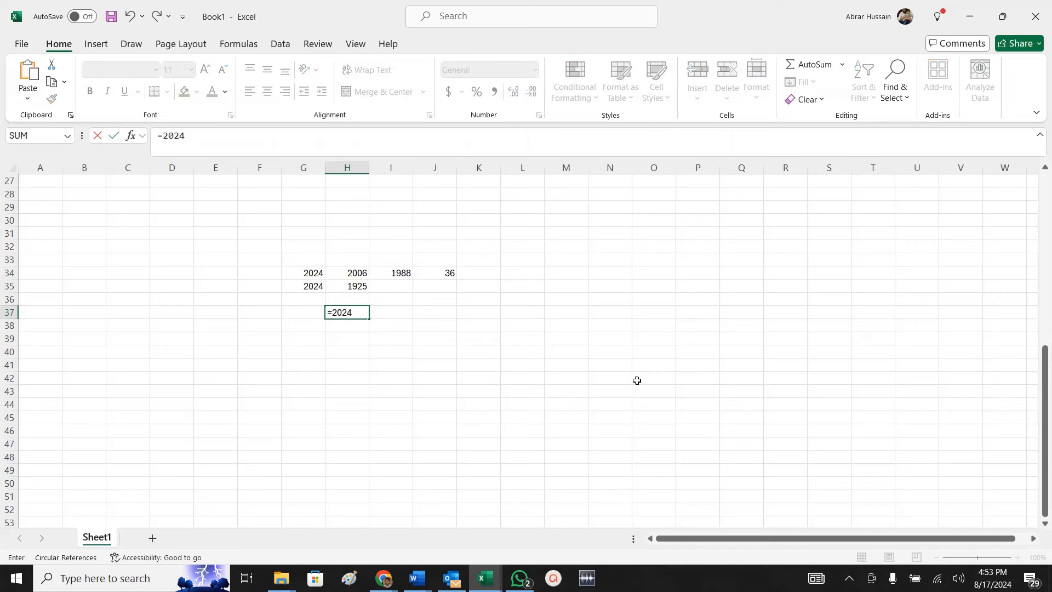
type("-90")
key("Return")
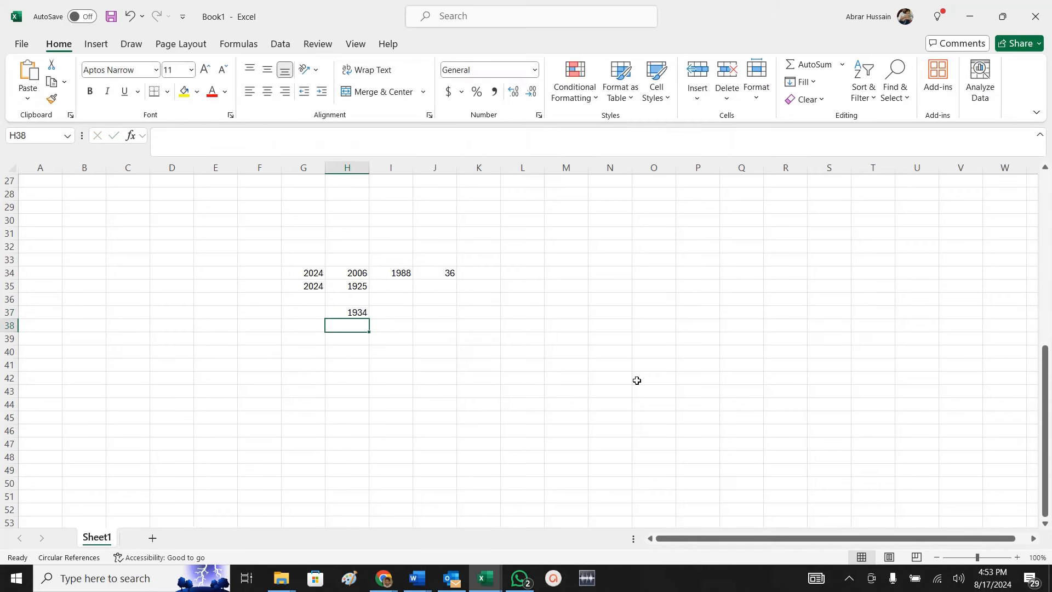
key("Up")
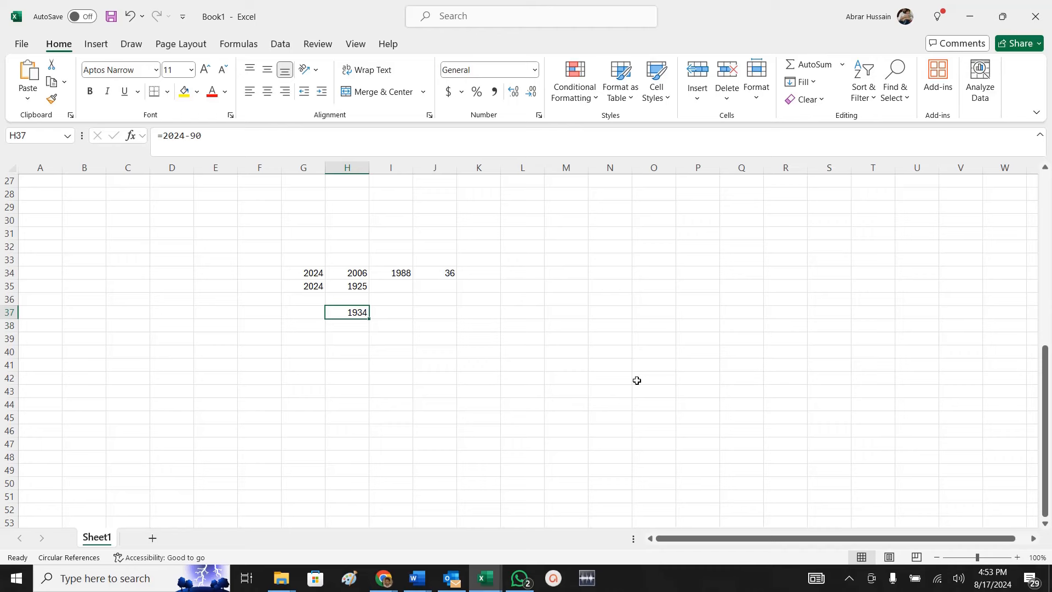
key("alt+Tab")
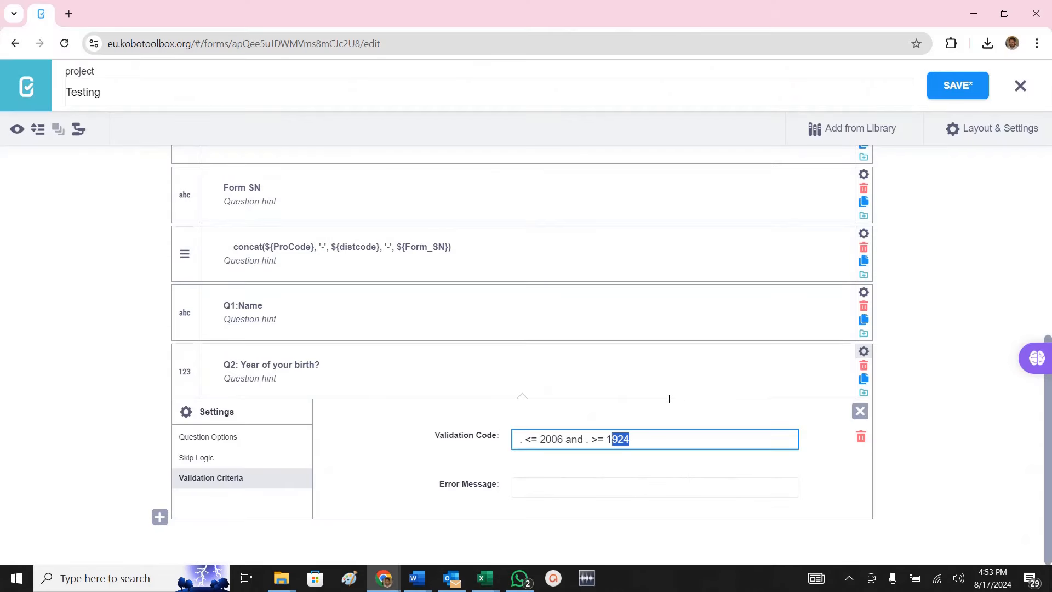
type("934")
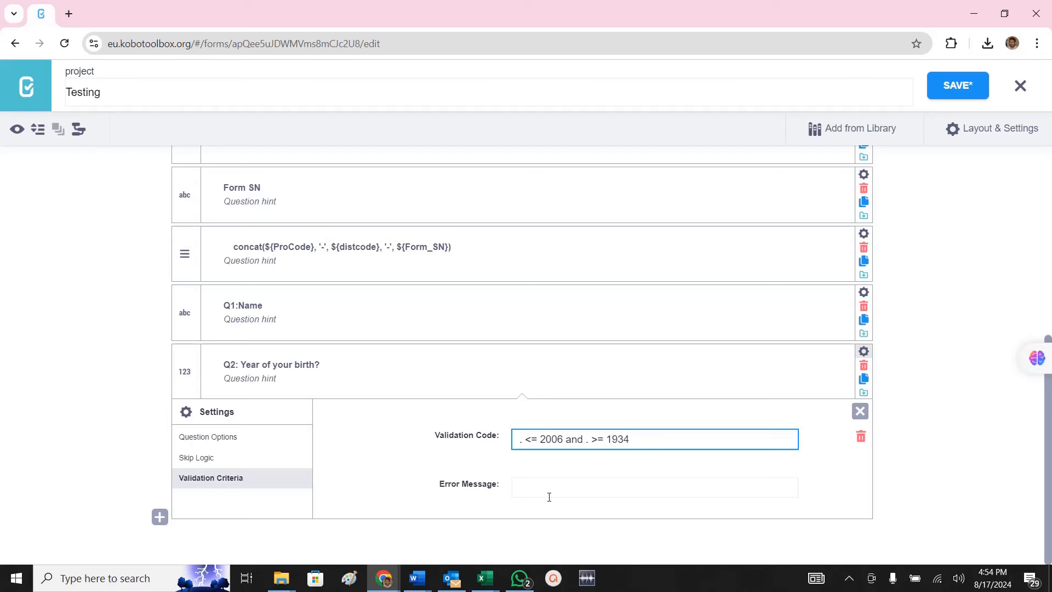
Fill in Q2's validation error message with "Wrong year of birth, the respondent must be 18 years of age or above".
left_click(539, 490)
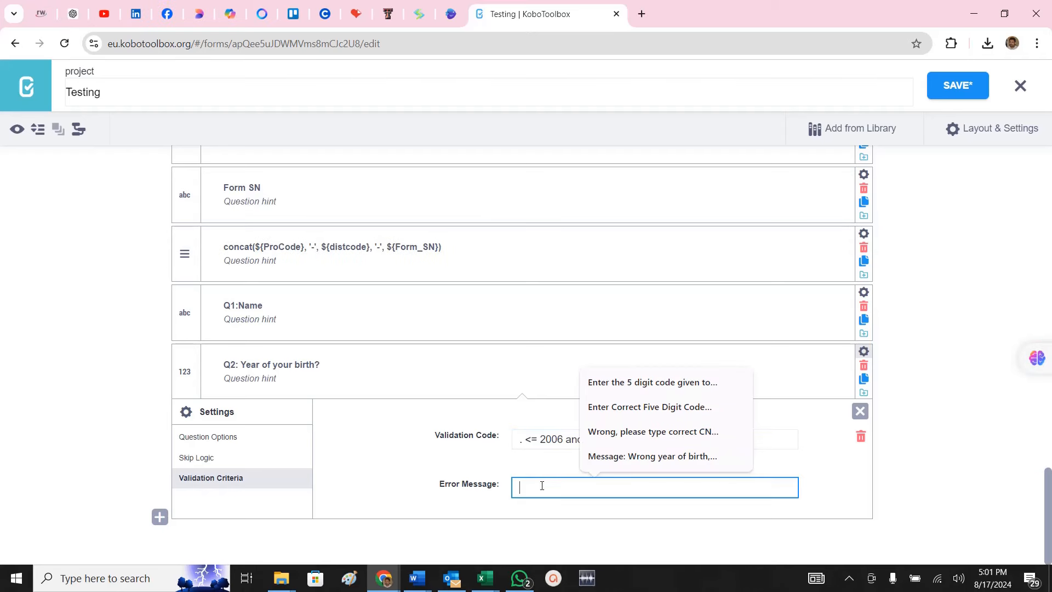
key("ctrl+v")
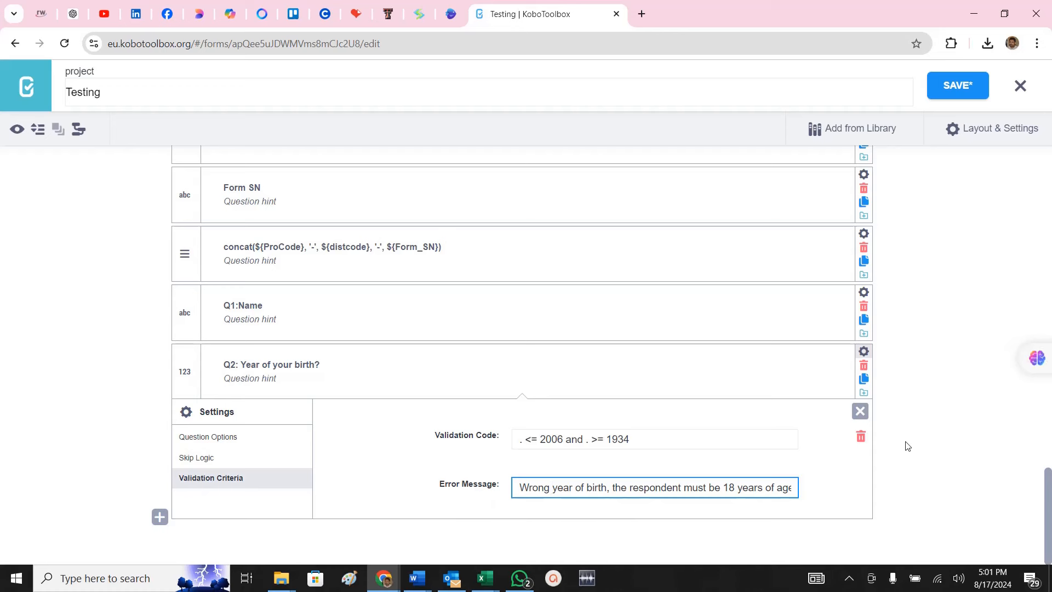
key("End")
type("or above ")
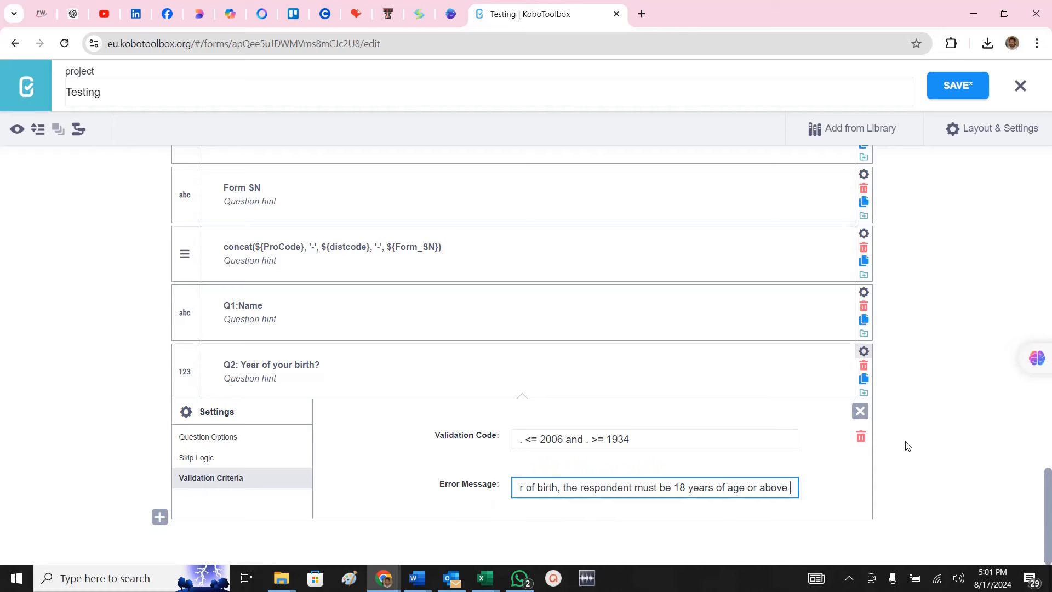
Append "(before or equal to year 2006 and later than Year 1934)" to the error message of the year-of-birth question.
type("(before or equal to year ")
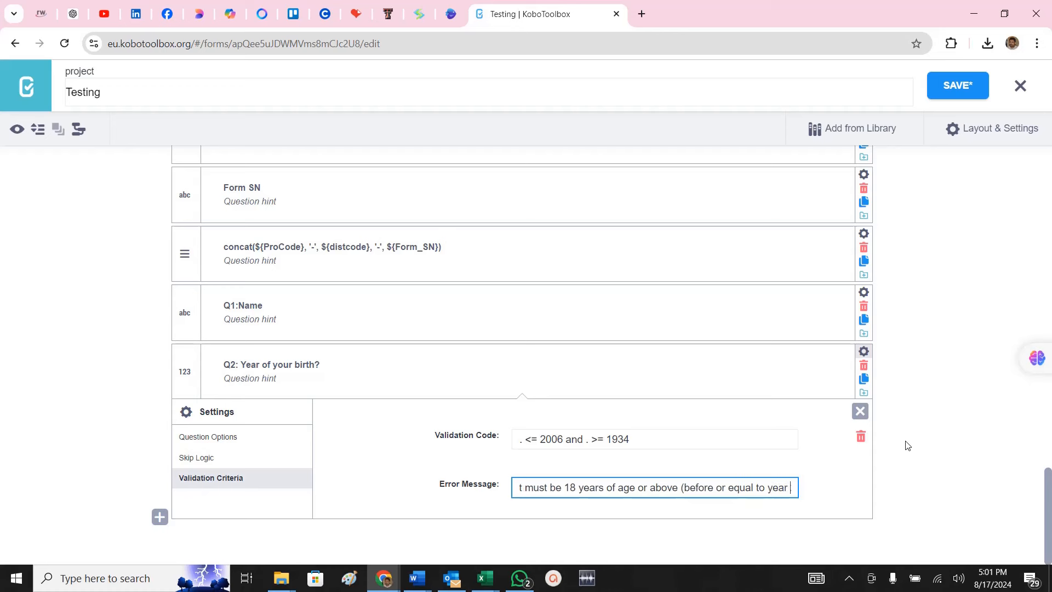
type("2006 and ")
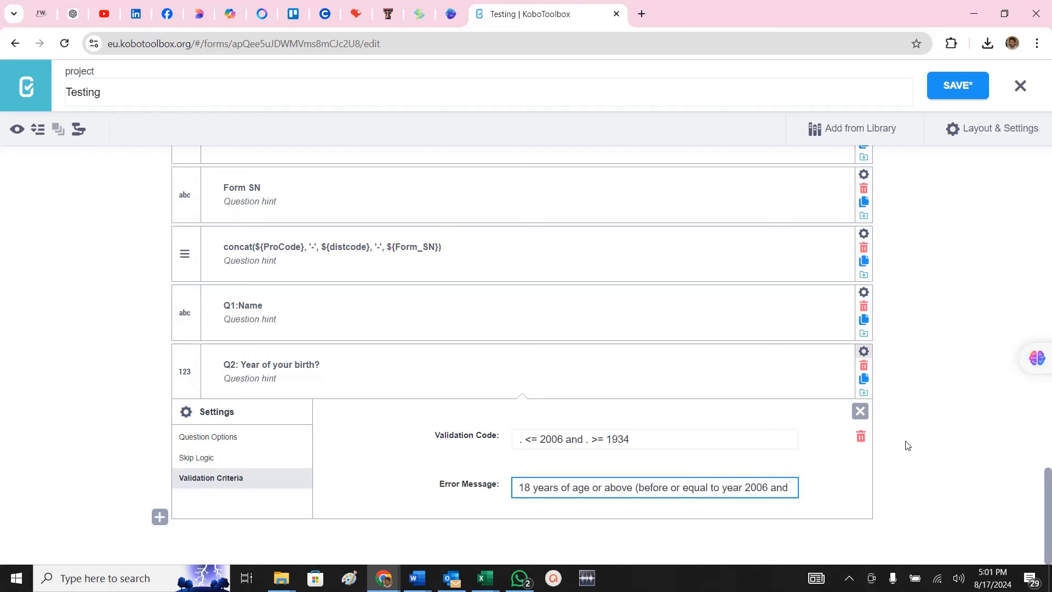
type("later than Year 1925")
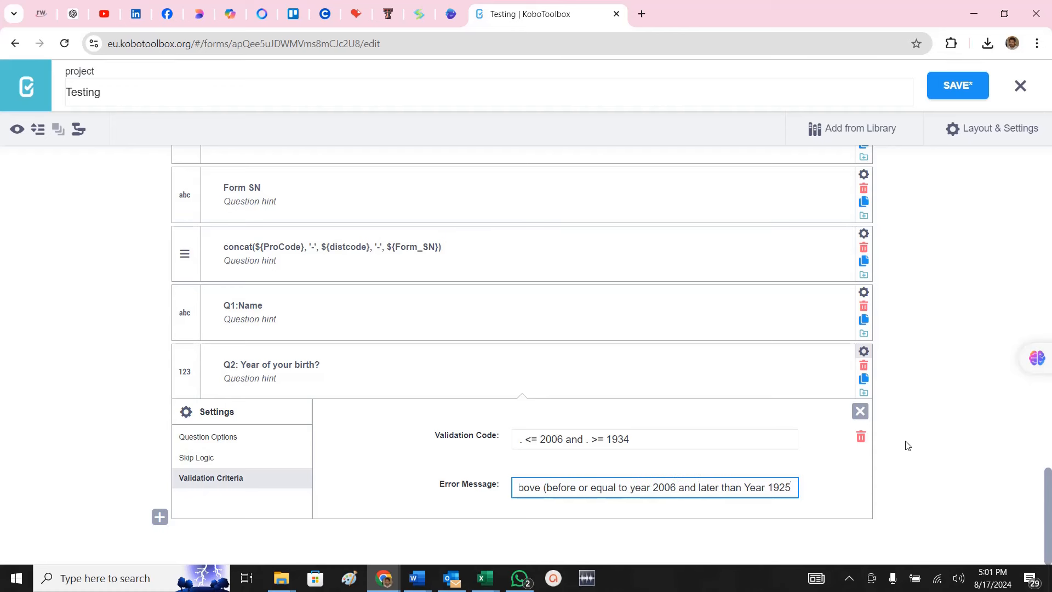
type(")")
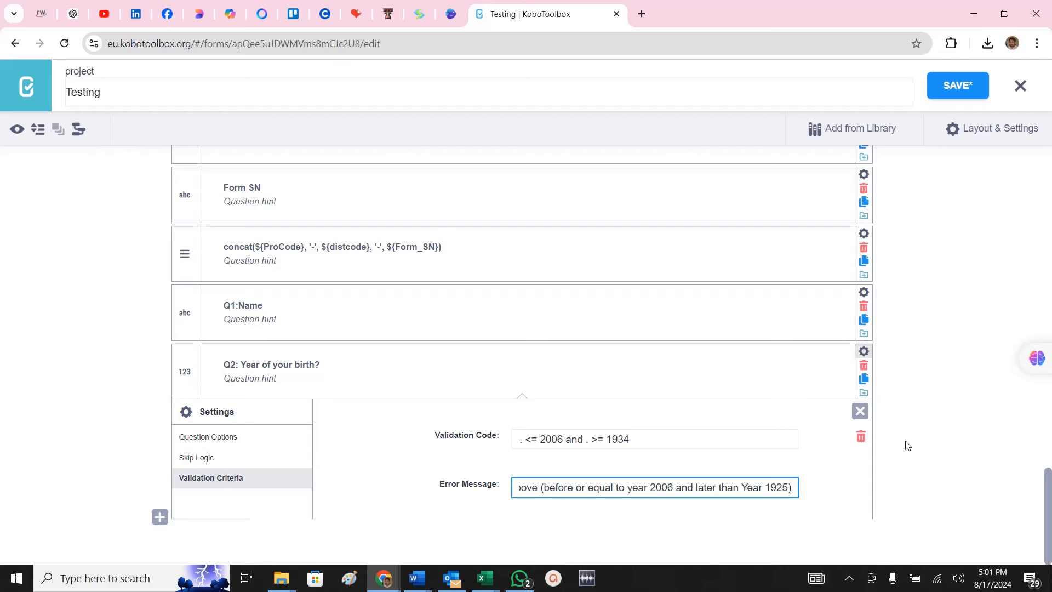
key("BackSpace")
key("BackSpace")
type("34")
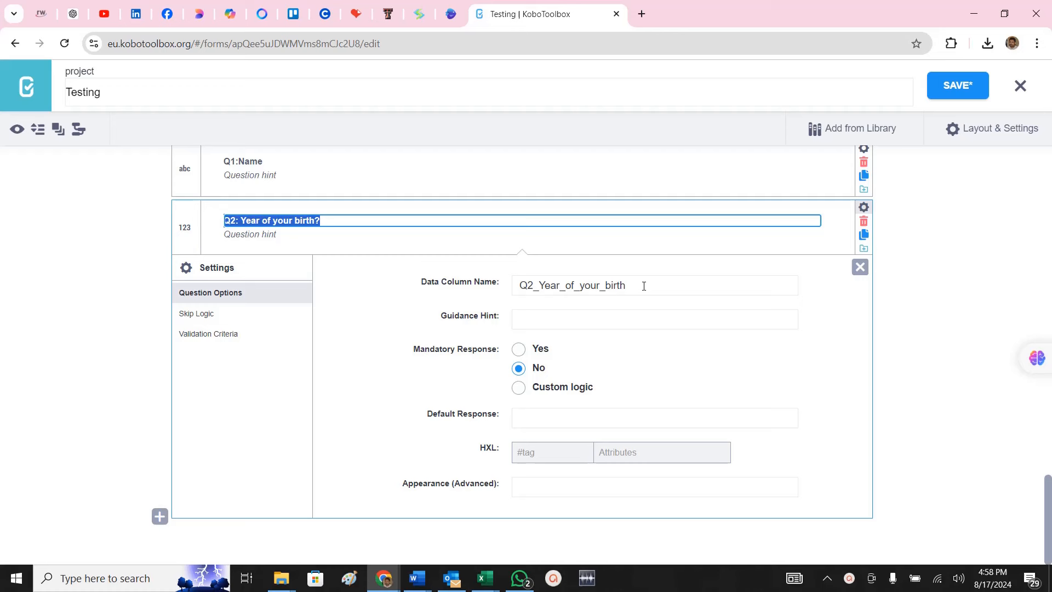
Set the data column name of the year-of-birth question to Q2_YOB in its question options.
left_click_drag(638, 285, 491, 288)
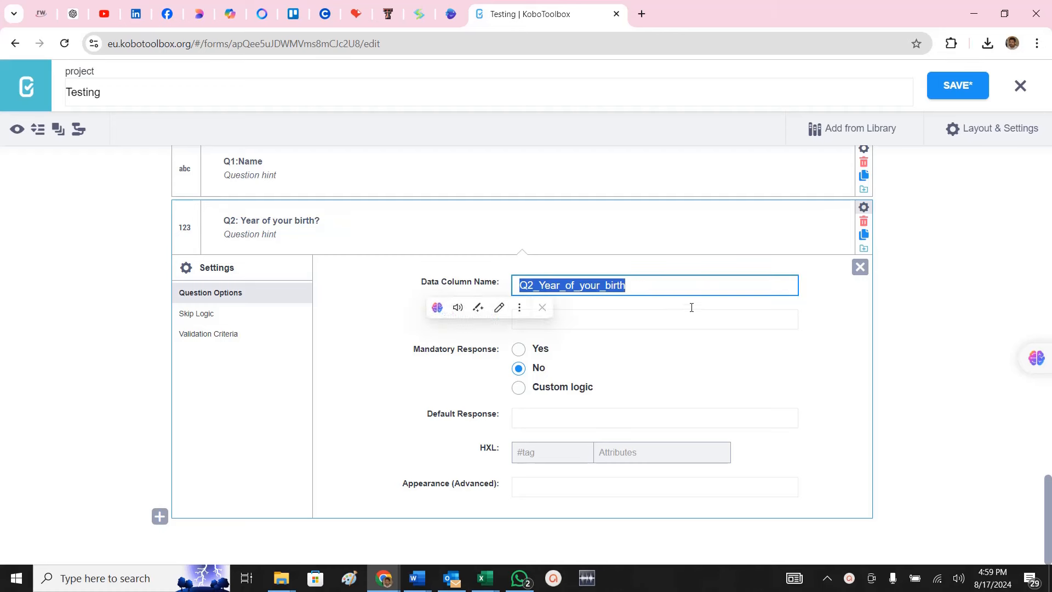
left_click(622, 296)
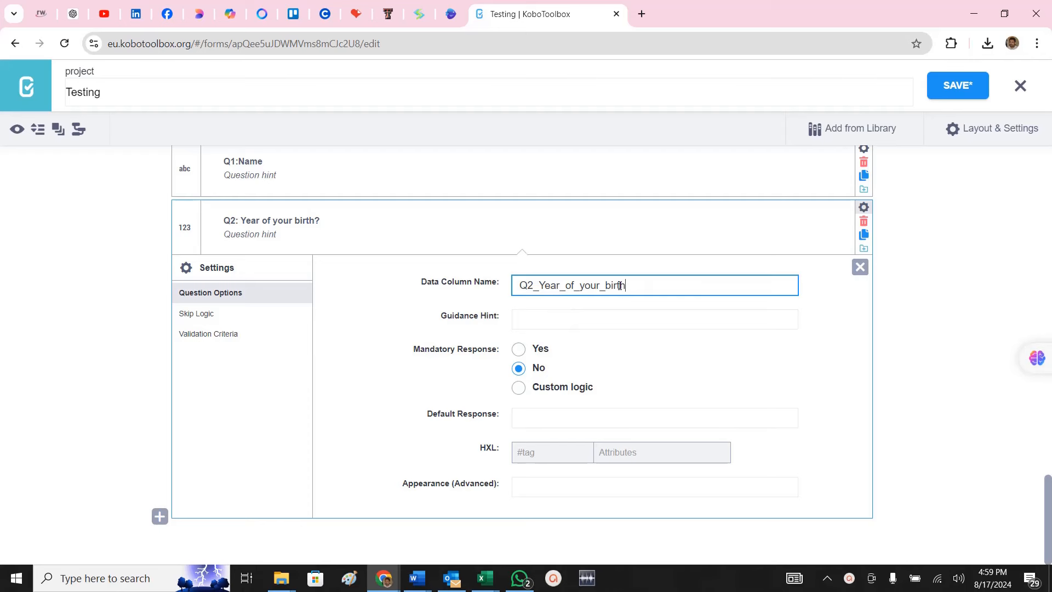
double_click(616, 285)
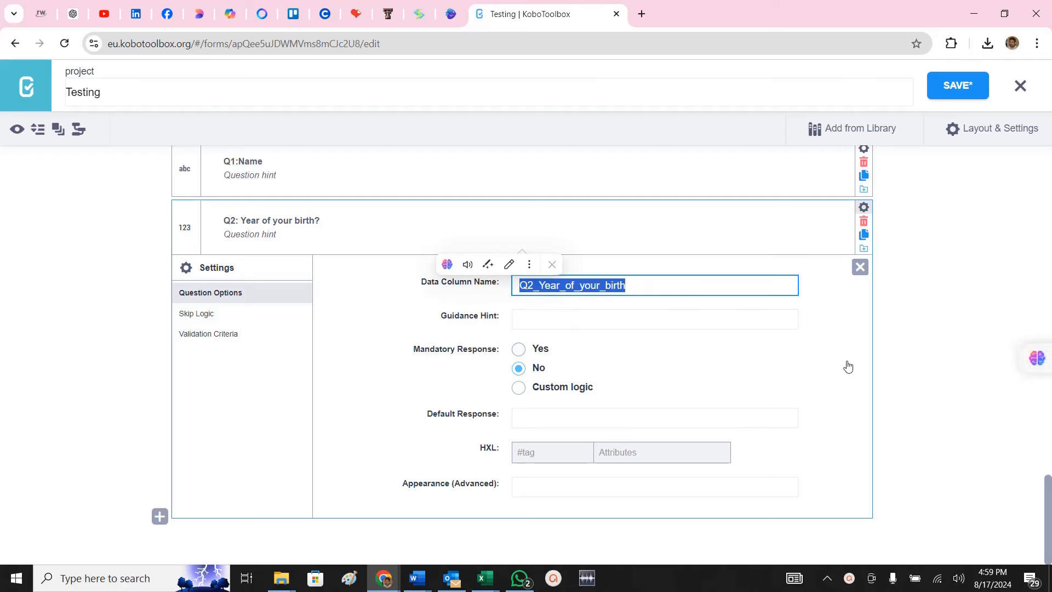
type("Q2")
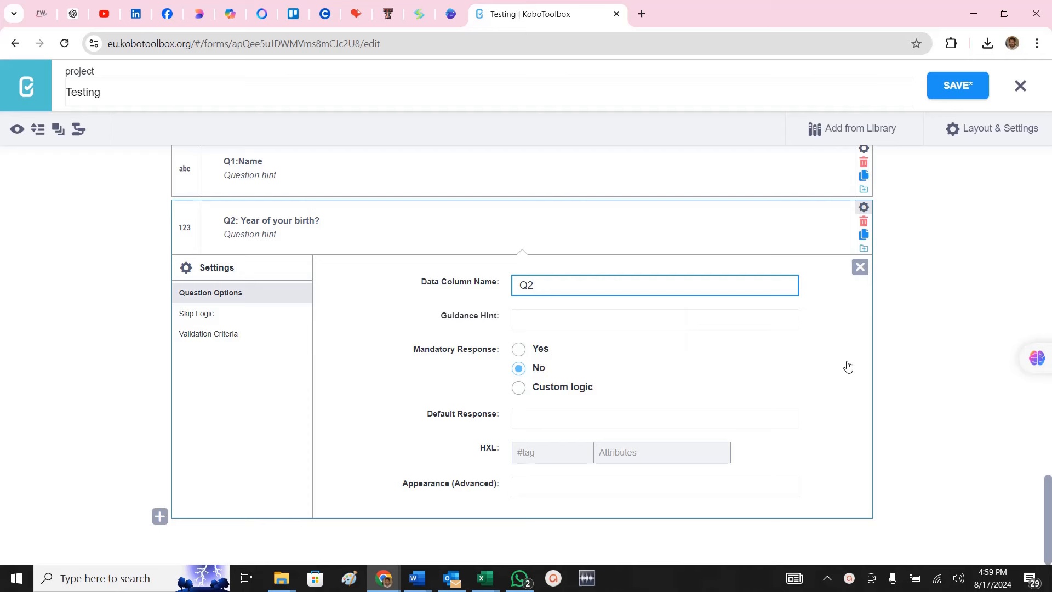
type("_YOB")
Compare the year-of-birth question's label with its shortened data column name.
left_click(324, 221)
left_click_drag(323, 220, 173, 195)
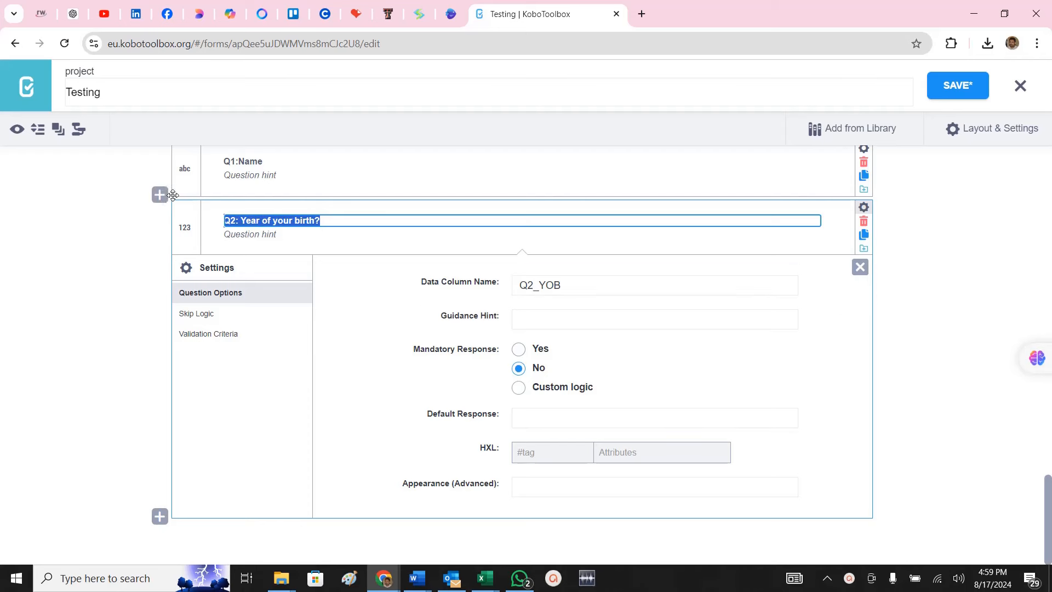
left_click(351, 220)
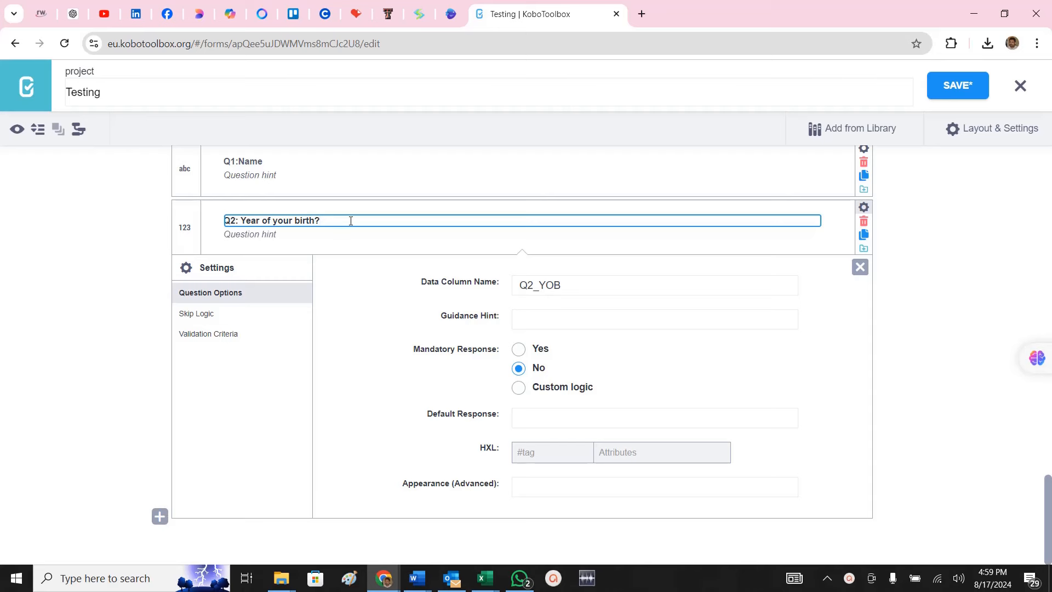
left_click(580, 284)
double_click(566, 289)
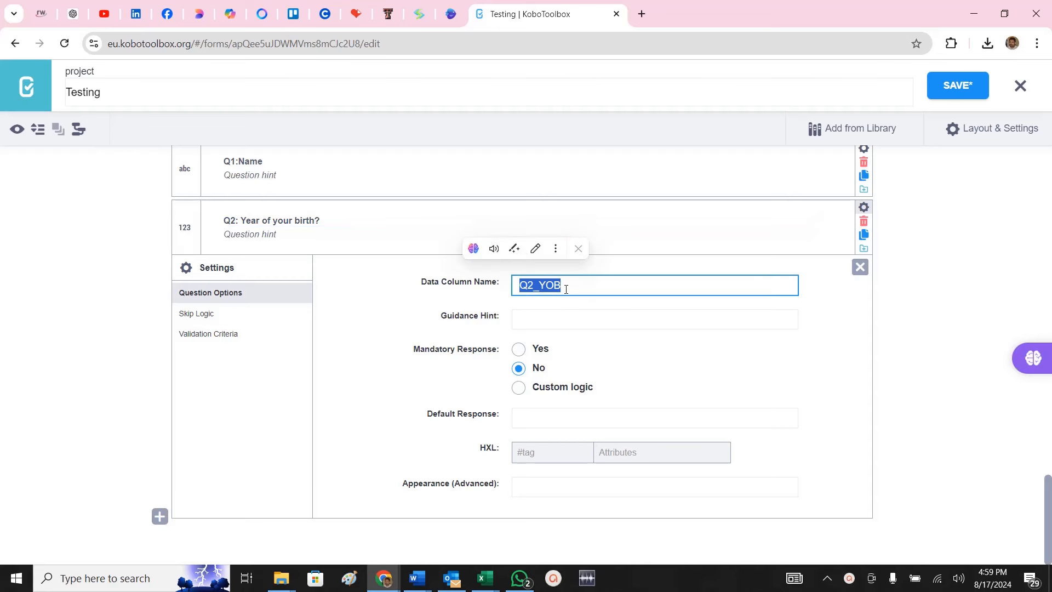
left_click(589, 287)
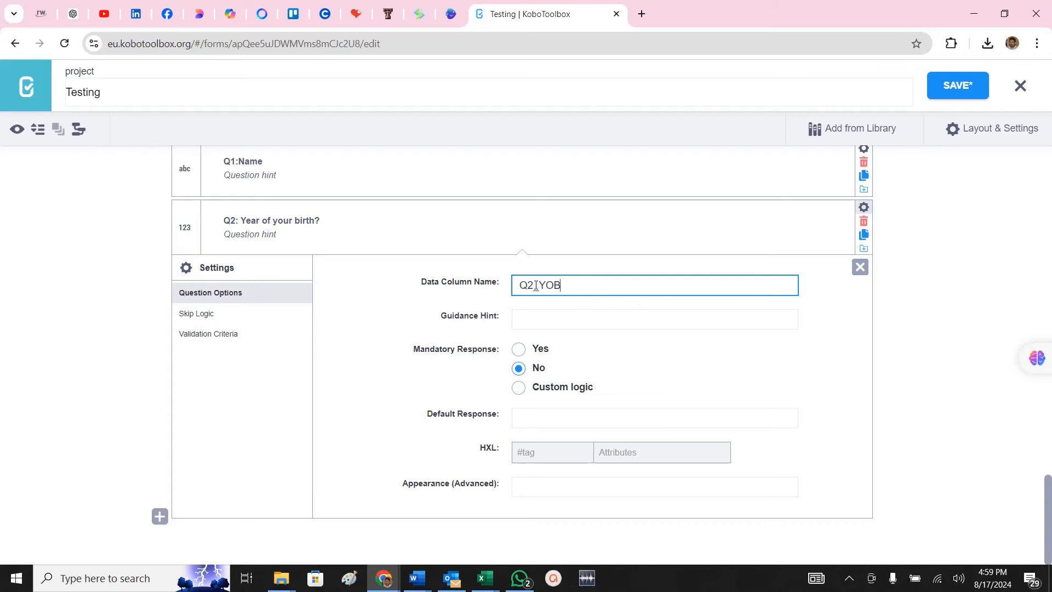
left_click_drag(532, 286, 738, 266)
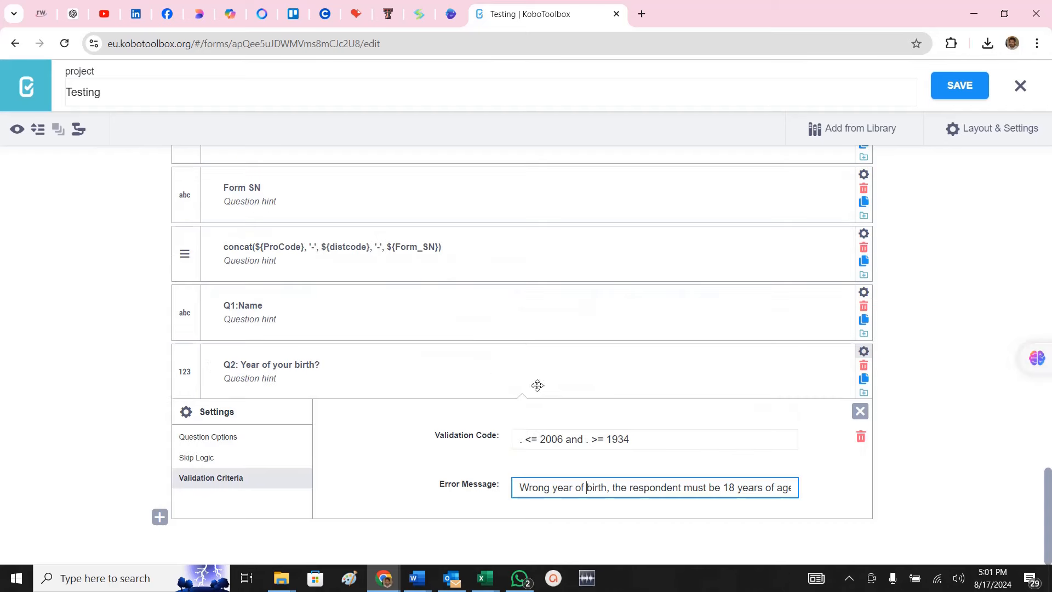
Add a Number question labelled Q3: Age below the year-of-birth question.
left_click(158, 517)
type("Q3: Age")
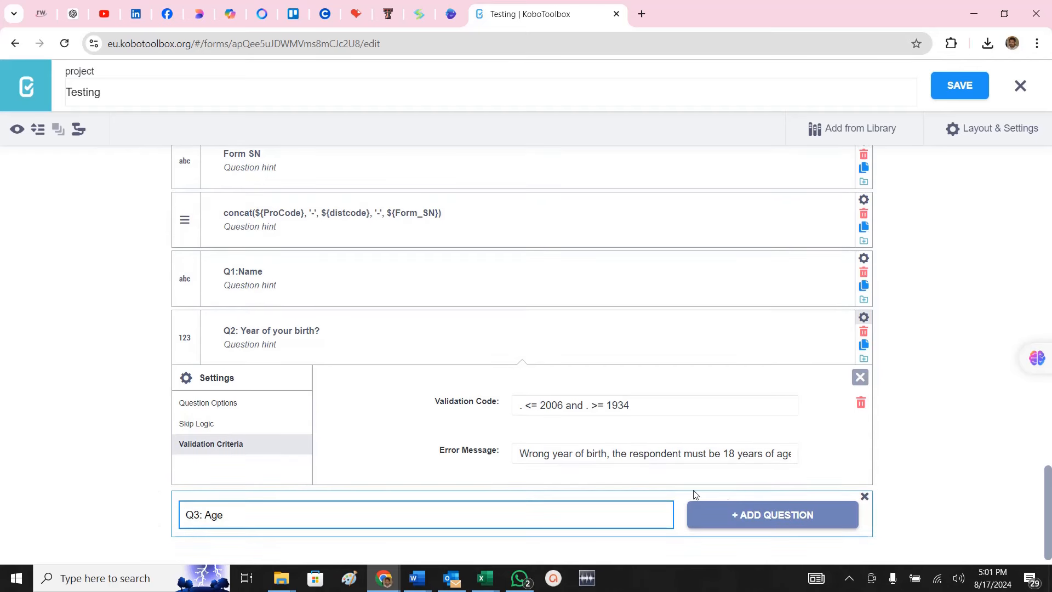
left_click(774, 522)
left_click(719, 407)
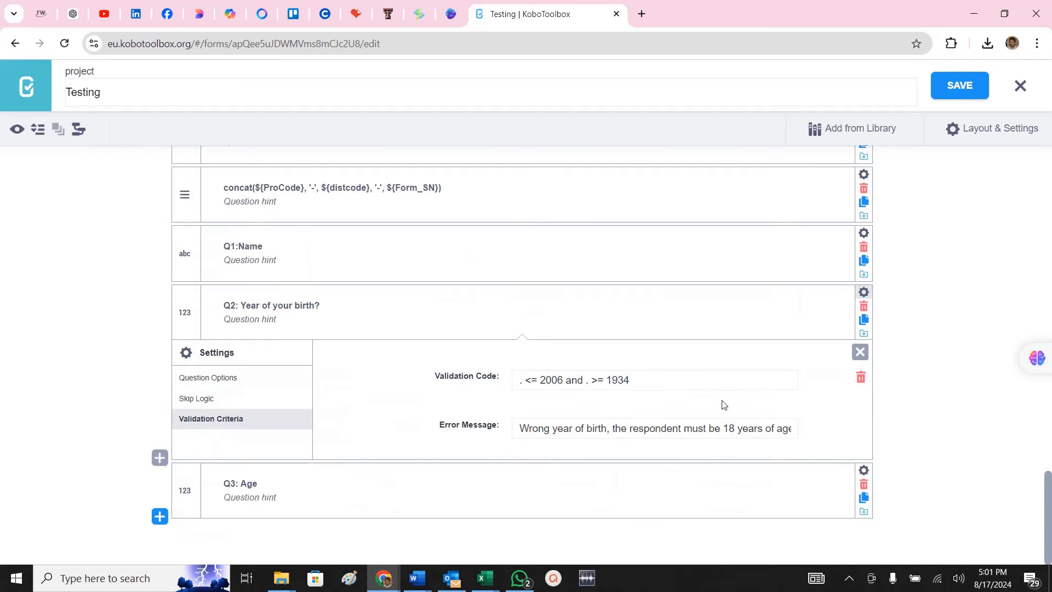
Switch to the sample web form and enter 1999 as the answer to Q2: Year of your birth?
left_click(255, 305)
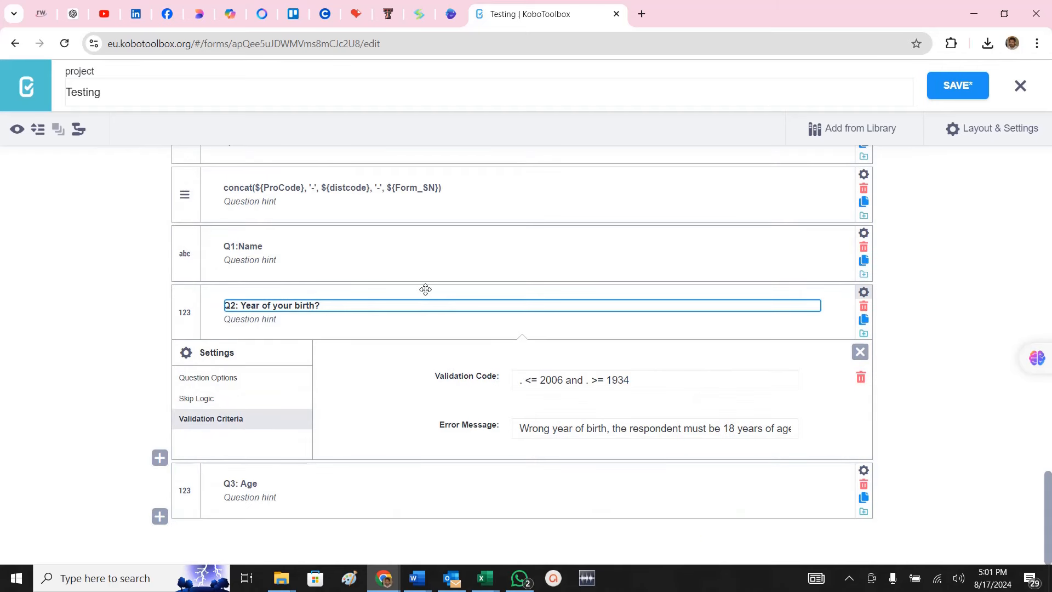
left_click(276, 478)
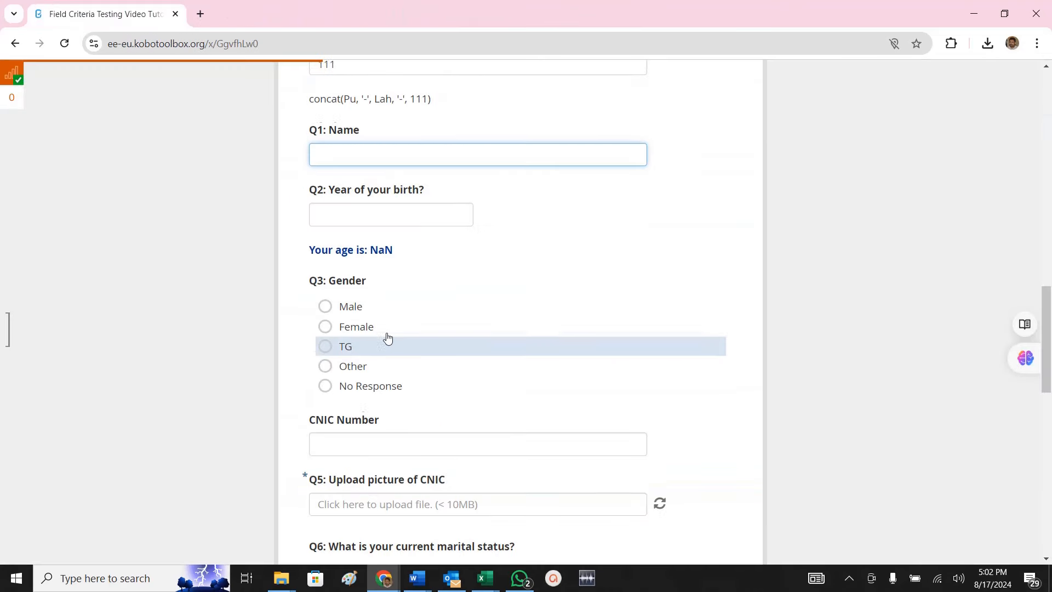
scroll(379, 329, "up", 1)
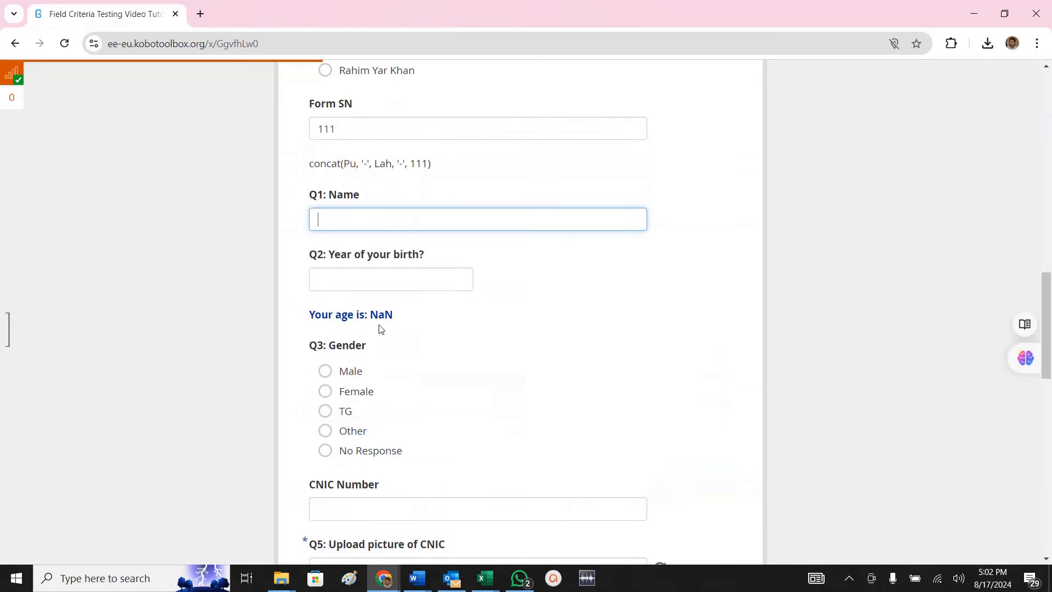
left_click(336, 275)
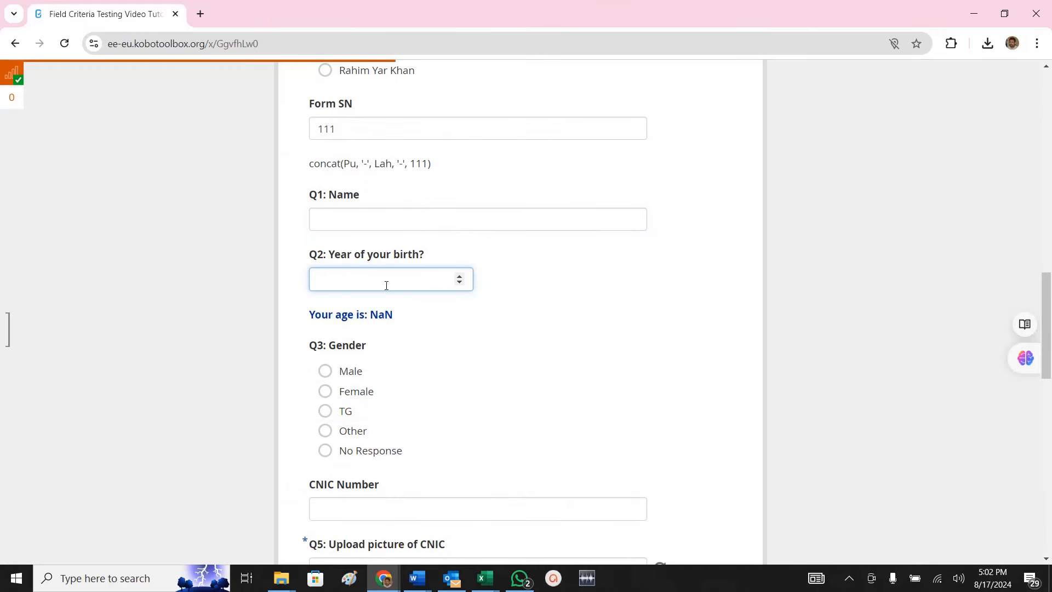
type("1999")
key("Tab")
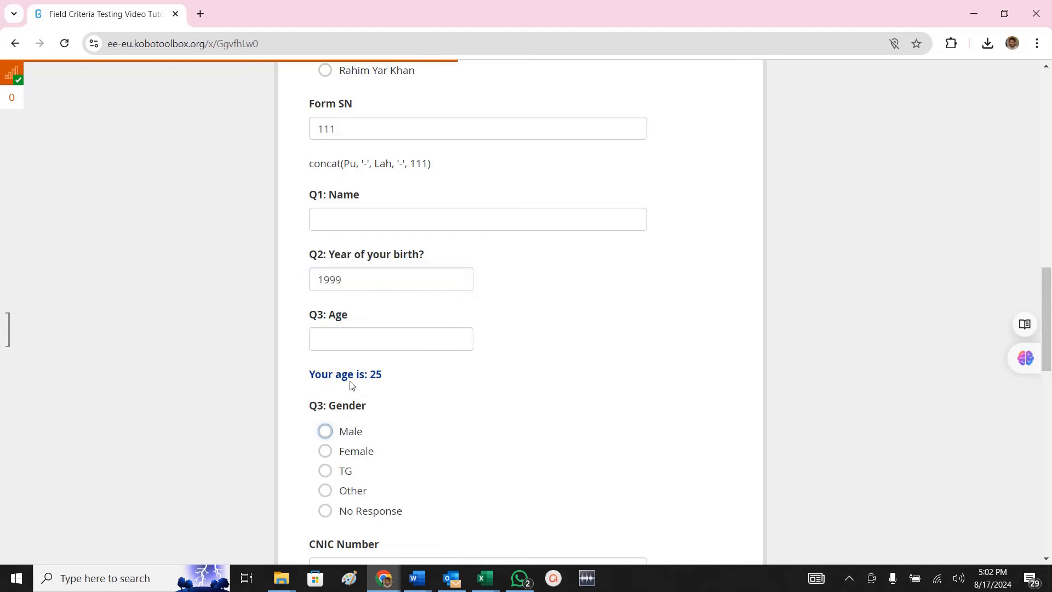
Compare the calculated age note with the entered year of birth in the sample form.
left_click_drag(315, 377, 388, 372)
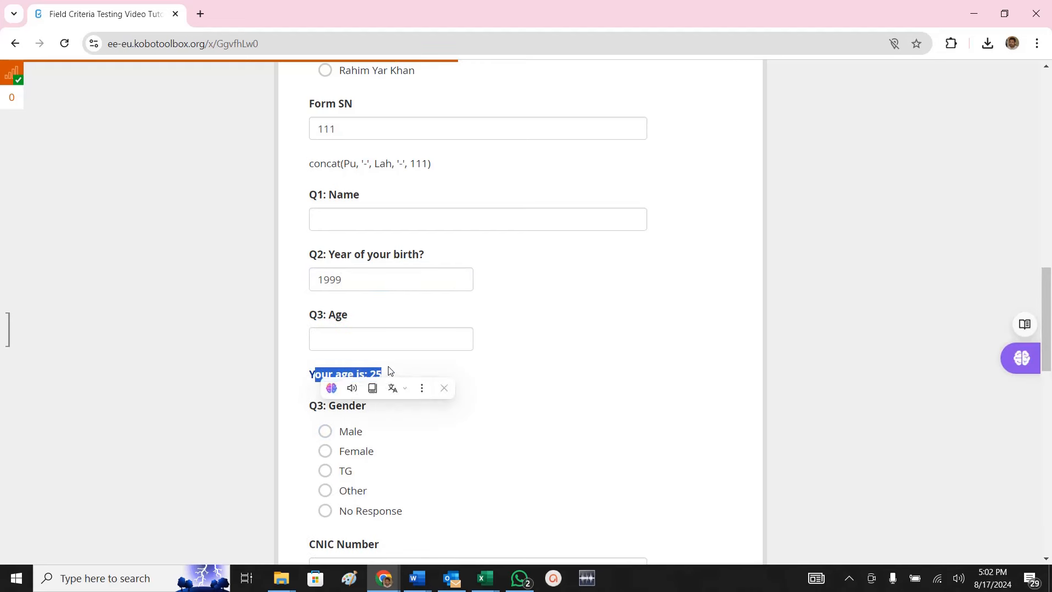
left_click_drag(359, 288, 274, 276)
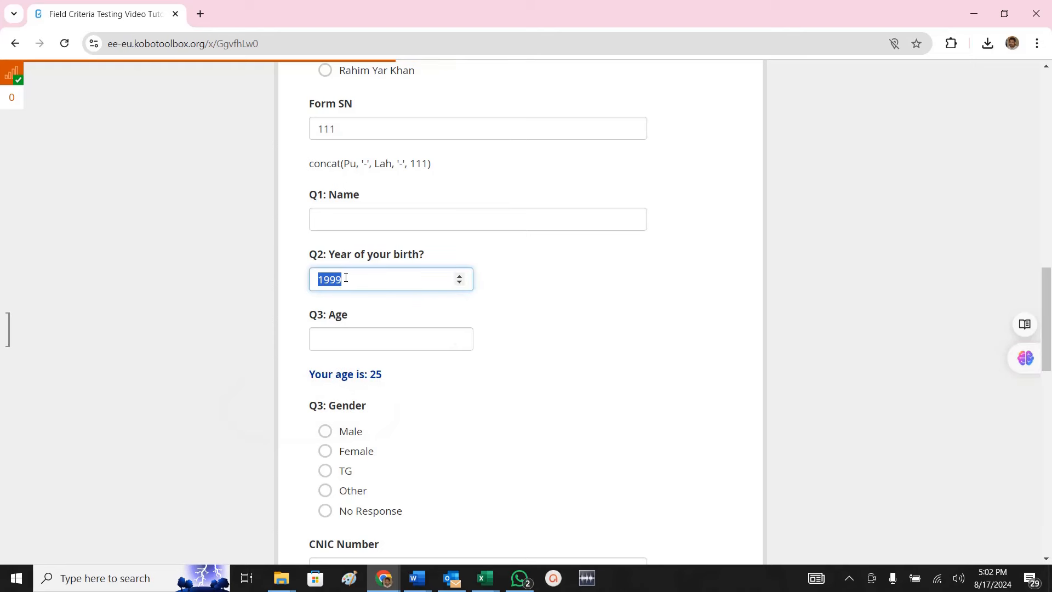
left_click_drag(390, 377, 296, 382)
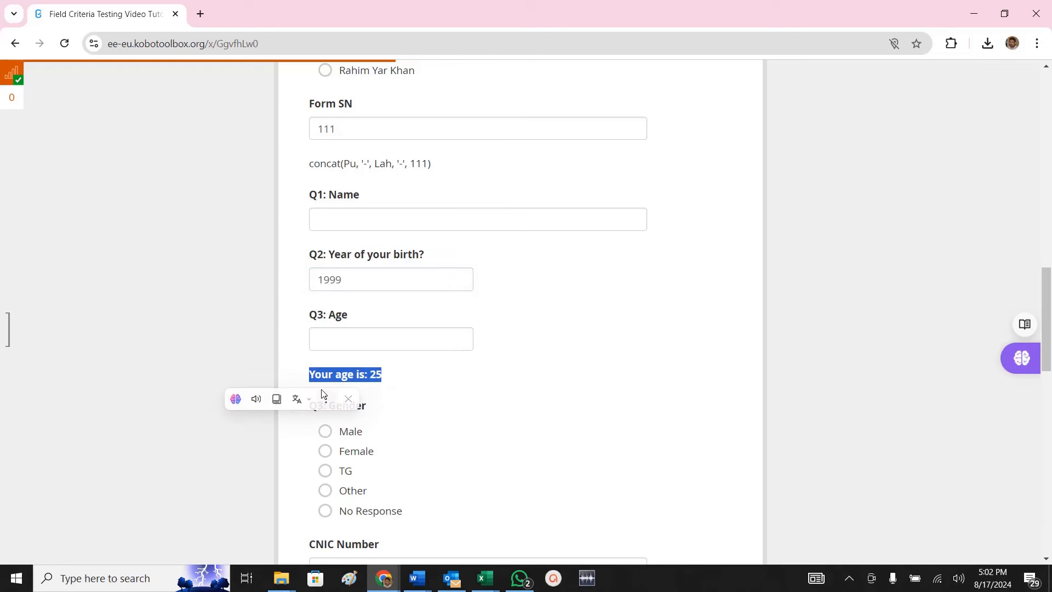
Return to the form builder and switch the Q3: Age question's validation criteria to manually entered XLSForm code.
key("alt+Tab")
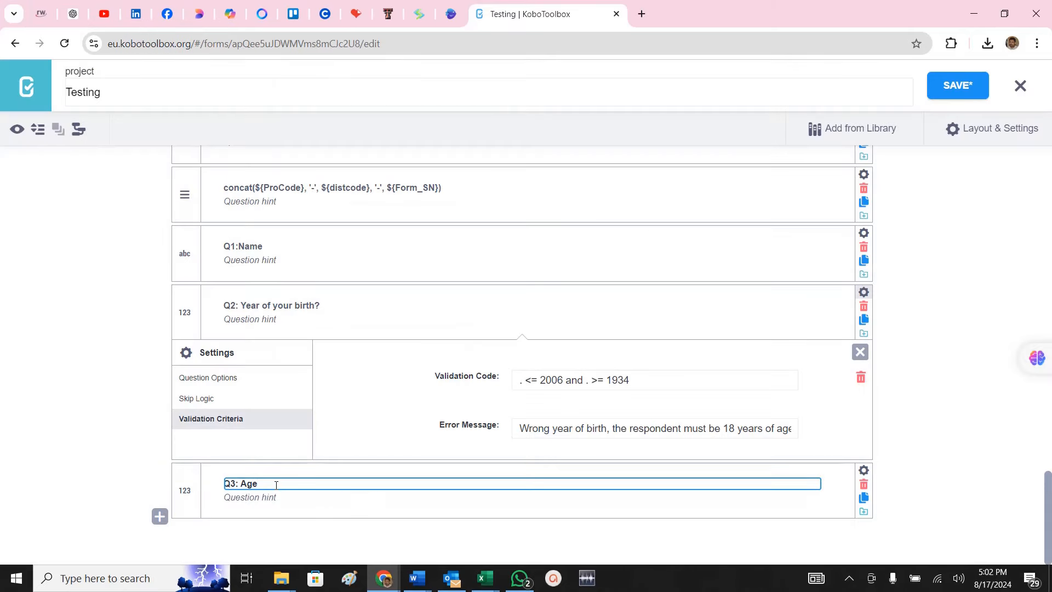
left_click(863, 470)
scroll(966, 451, "down", 5)
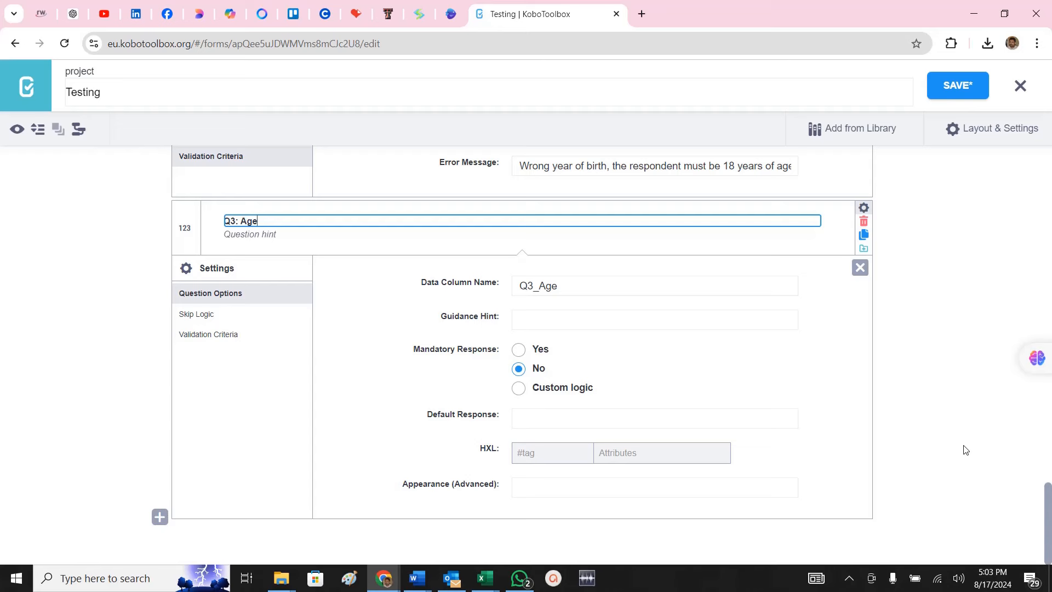
double_click(583, 285)
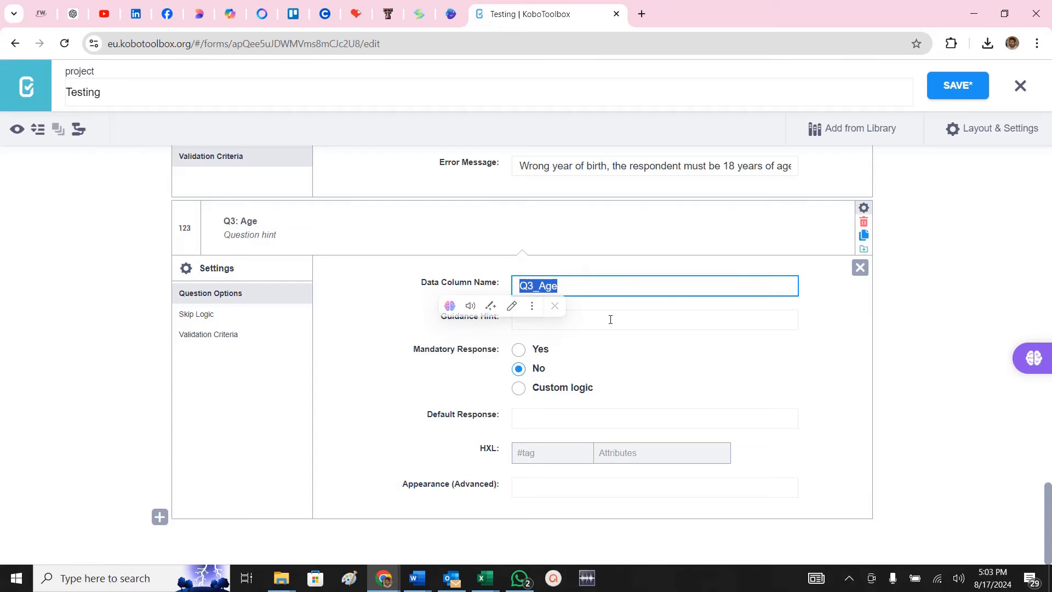
left_click(227, 333)
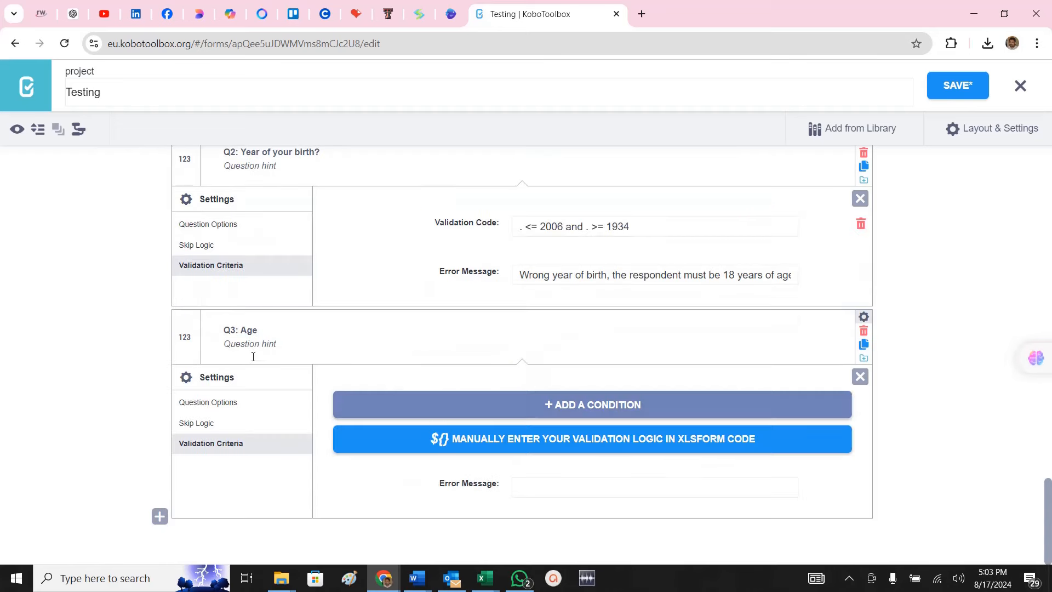
left_click(565, 443)
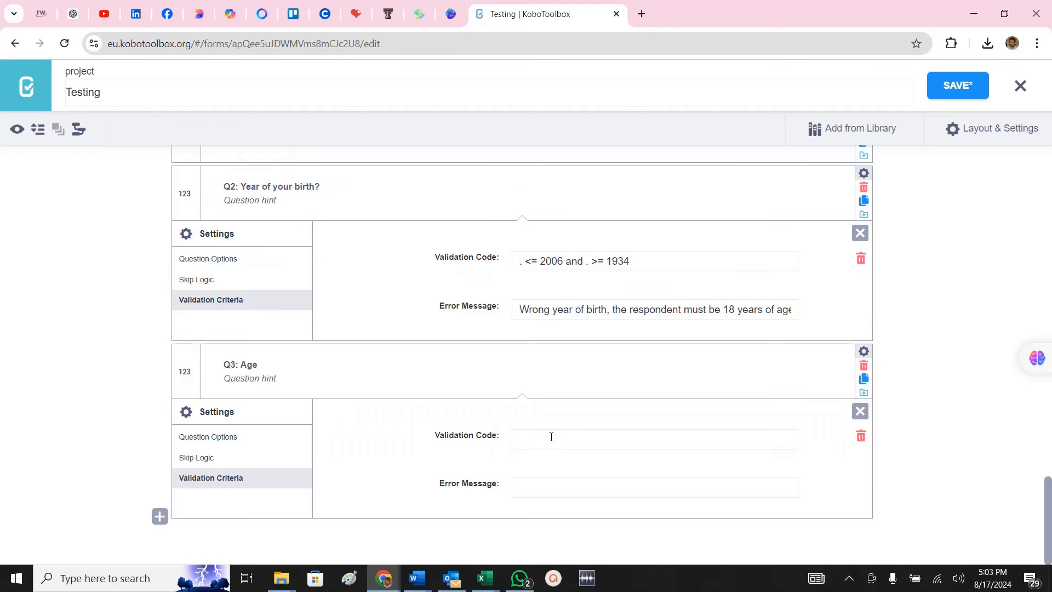
Set the validation code of the Q3: Age question to ". >= 18 and . <= 90".
left_click(551, 437)
type(". >= 18 and . <= 99")
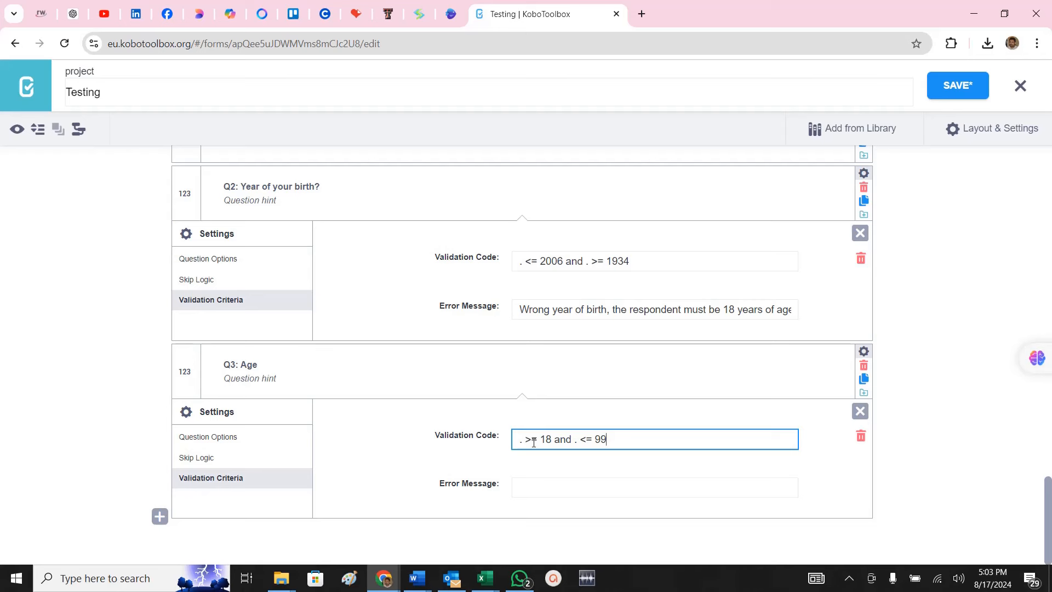
left_click_drag(534, 442, 554, 436)
left_click(571, 440)
key("BackSpace")
type("0")
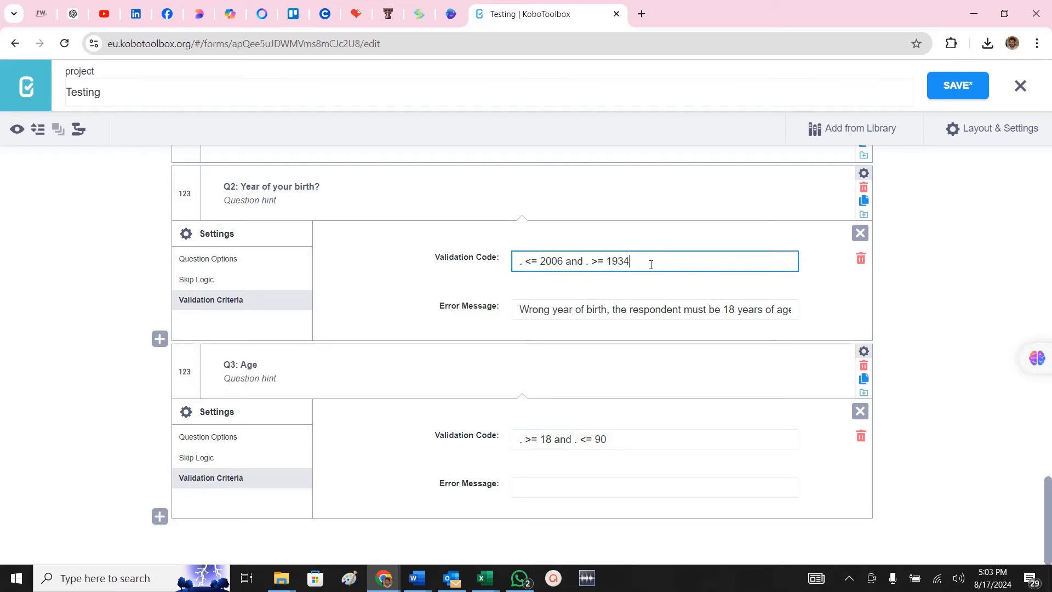
Compare the validation codes of the year-of-birth and age questions.
left_click_drag(649, 263, 468, 270)
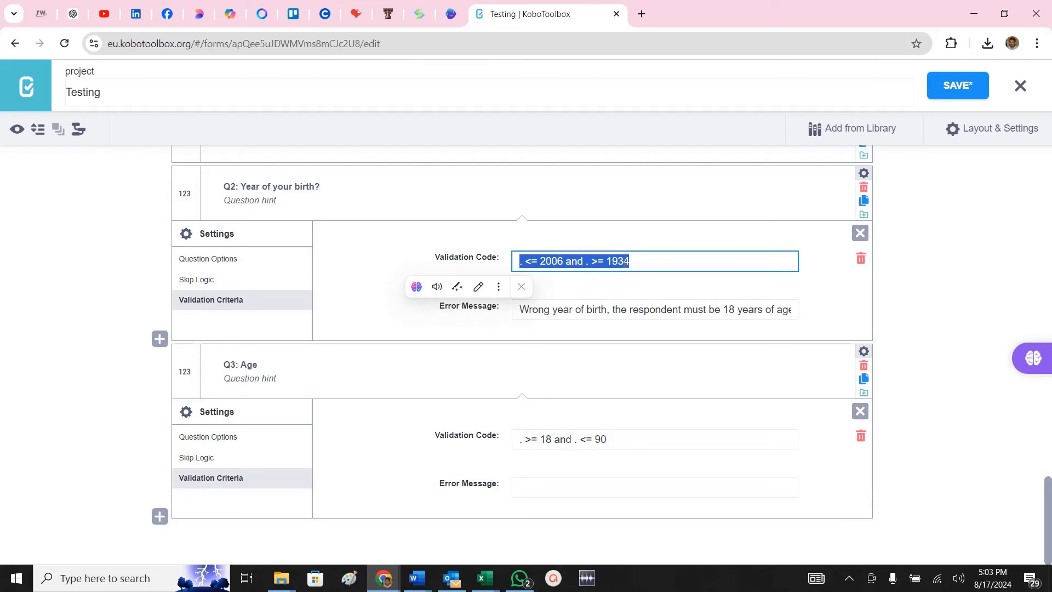
left_click_drag(612, 439, 495, 436)
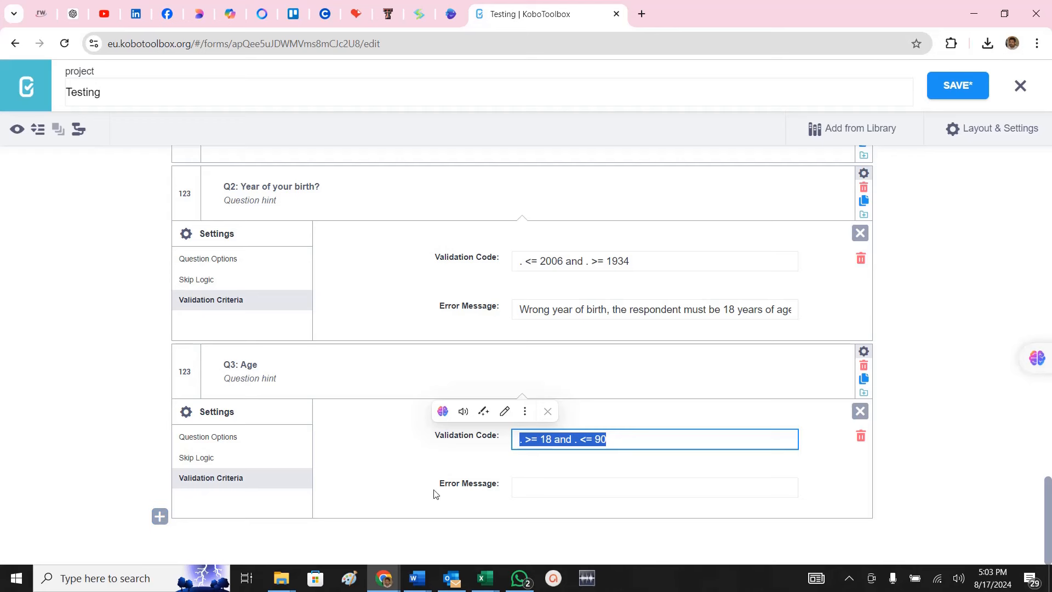
left_click(630, 439)
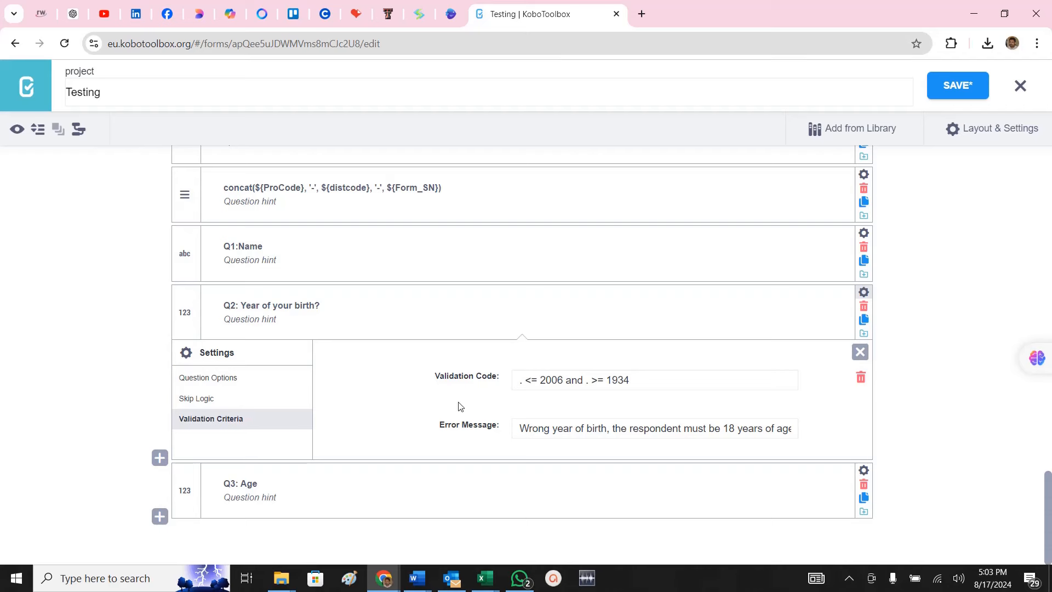
Shorten the data column name of the Q3: Age question to Q3 in its question options.
left_click(864, 471)
scroll(660, 494, "down", 5)
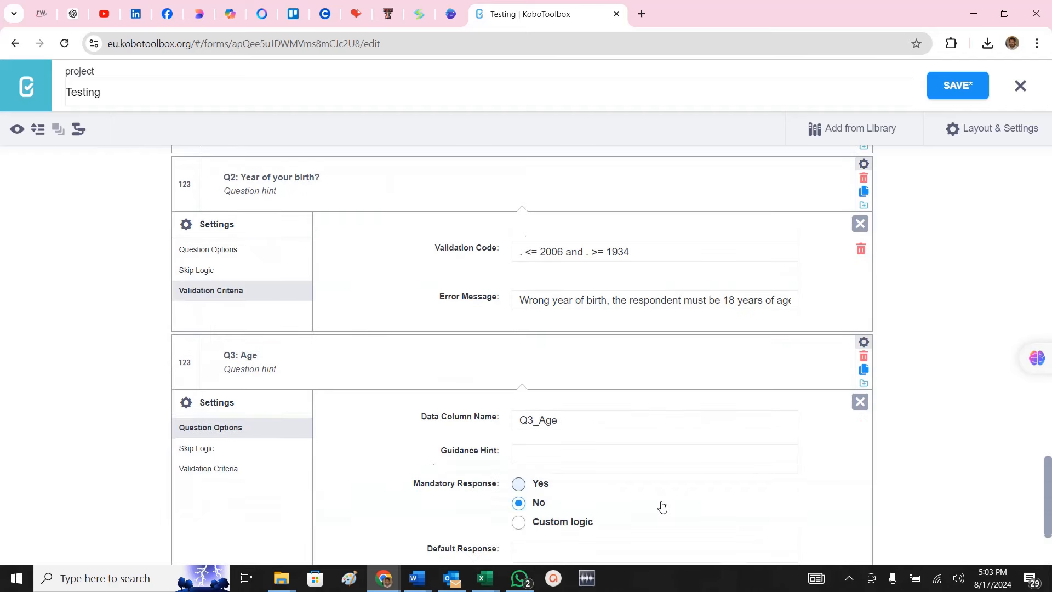
left_click_drag(559, 293, 535, 298)
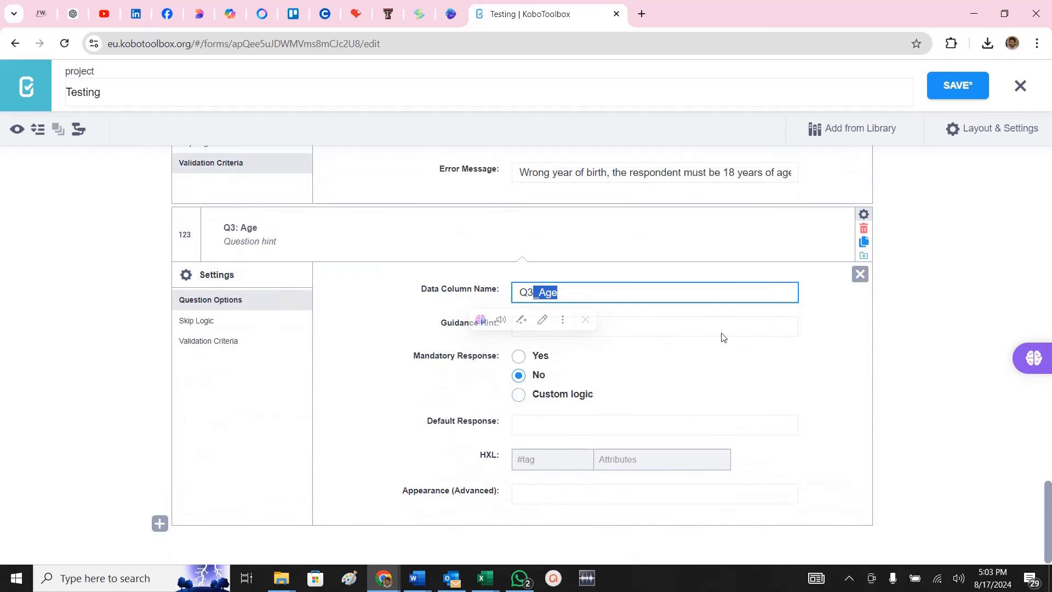
key("BackSpace")
left_click(700, 324)
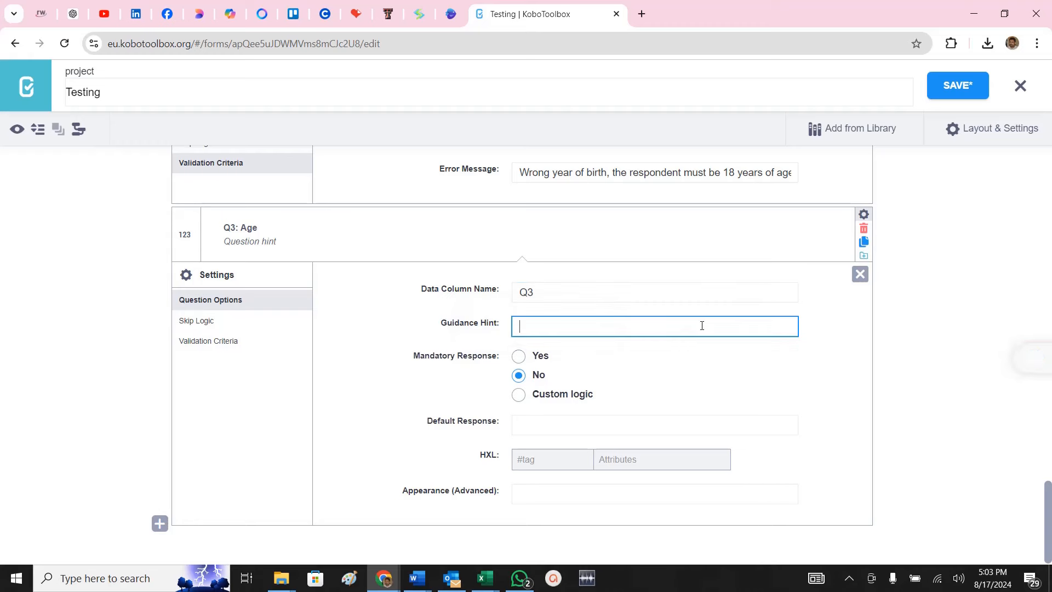
Set the year-of-birth question's data column name to Q2 and close both questions' settings.
scroll(682, 360, "up", 4)
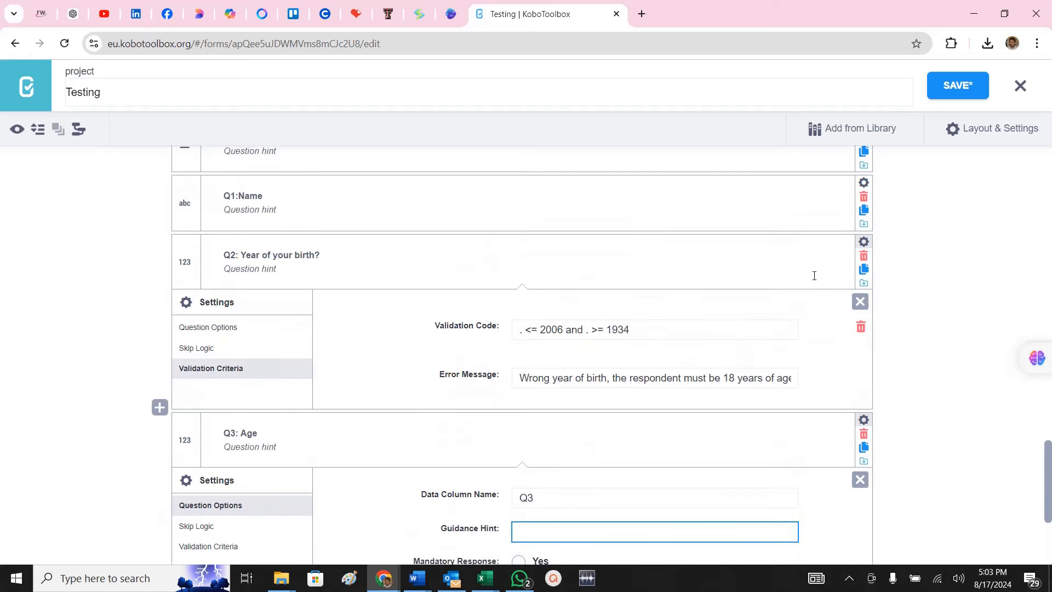
left_click(864, 242)
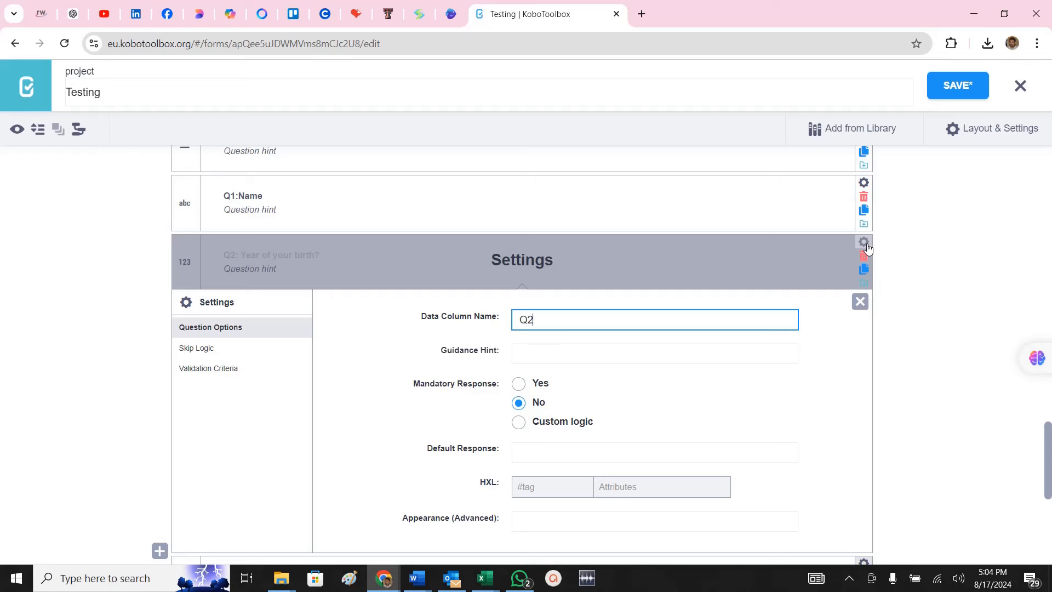
left_click(875, 248)
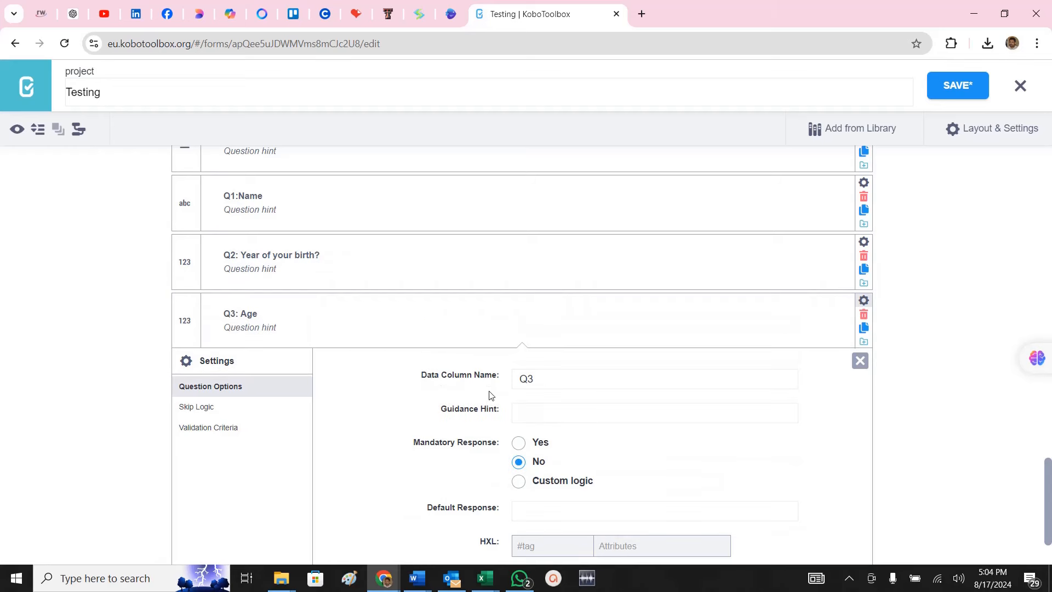
left_click(860, 360)
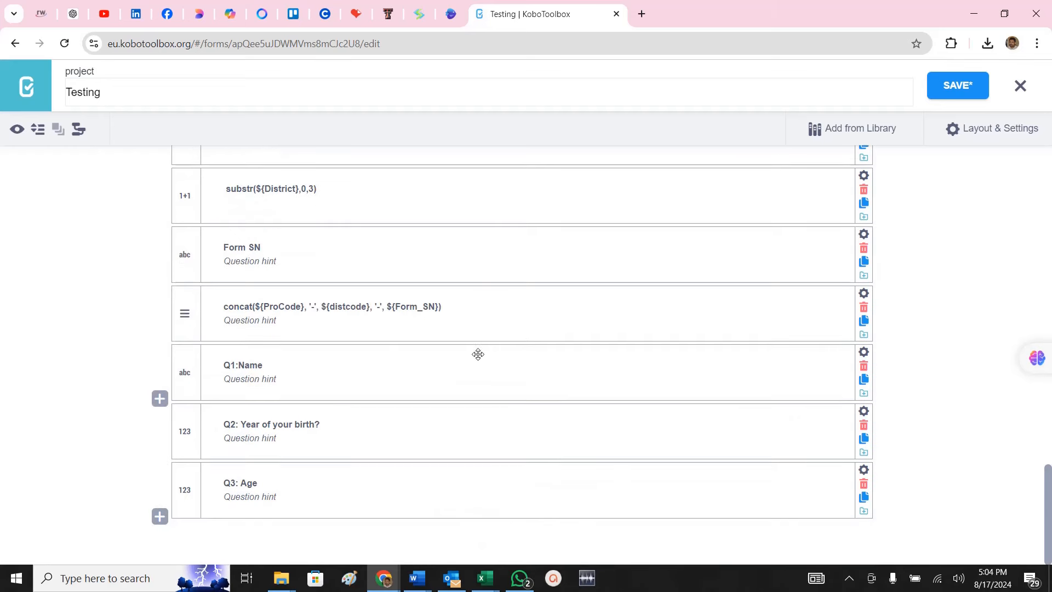
Replace the Q3: Age question's validation code with "${Q3} >= 18 and ${Q3} <= 99 and ${Q3} = (2024 - ${Q2})".
left_click(285, 482)
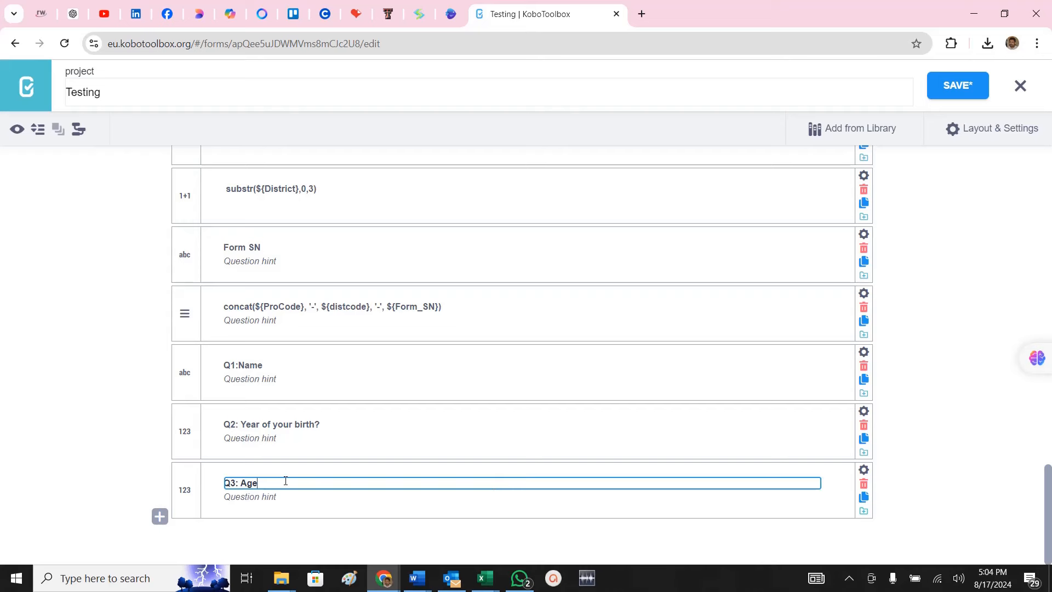
left_click(864, 470)
scroll(1007, 422, "down", 4)
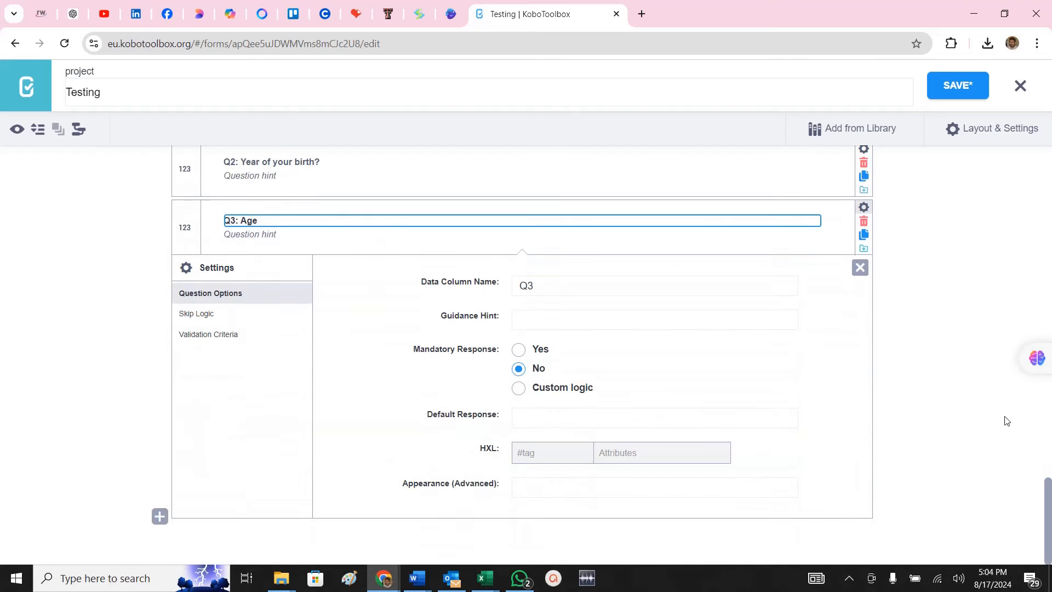
left_click(222, 335)
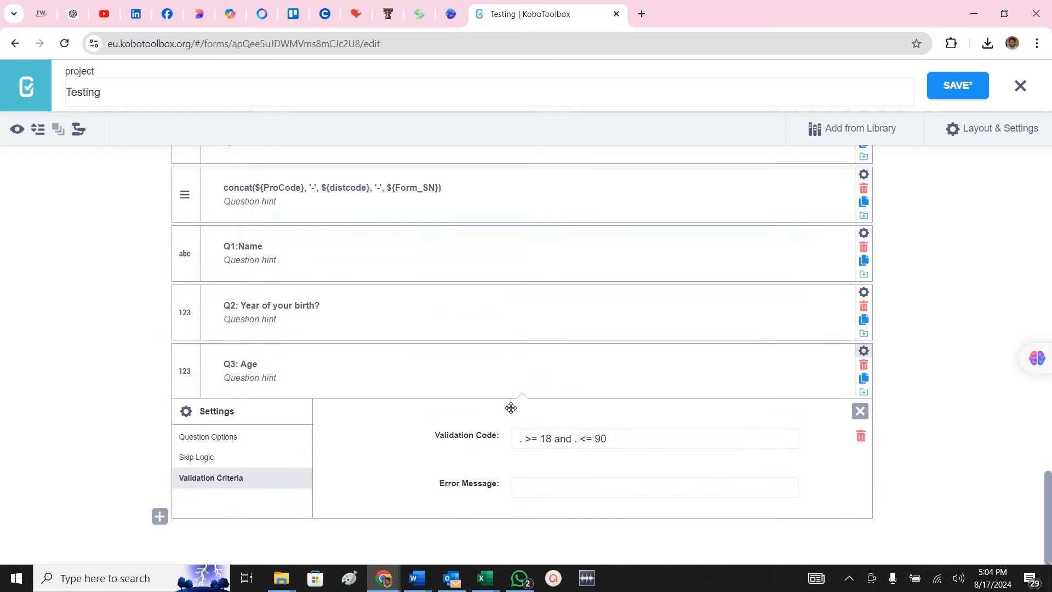
left_click(651, 440)
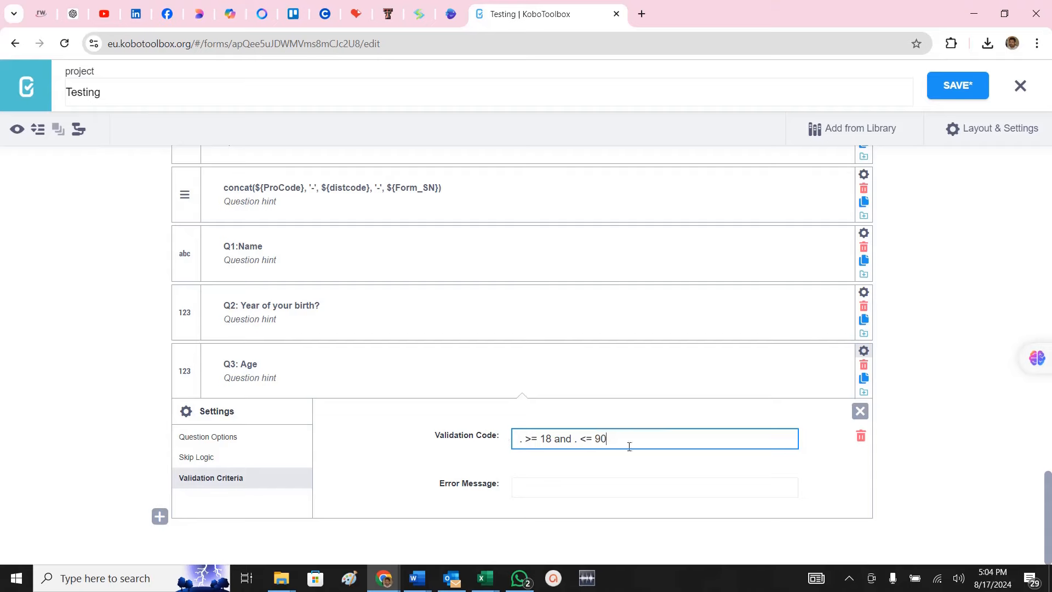
key("alt+Tab")
key("alt+Tab")
left_click_drag(634, 439, 347, 426)
type("${Q3} >= 18 and ${Q3} <= 99 and ${Q3} = (2024 - ${Q2})")
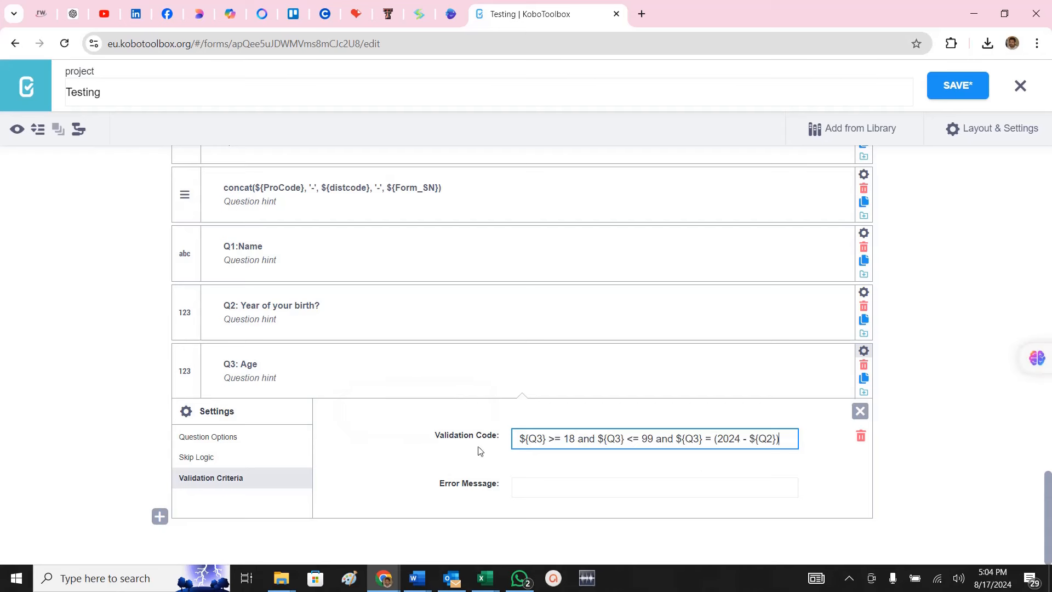
Review the age limits in the Q3: Age validation code and change the upper limit to 90.
left_click(529, 438)
key("Left")
key("Left")
left_click(557, 437)
double_click(568, 439)
left_click(605, 439)
left_click_drag(610, 440, 622, 439)
left_click(631, 434)
left_click(654, 441)
key("BackSpace")
type("0")
Examine the part of the age validation code that subtracts the year of birth from 2024.
left_click(690, 440)
left_click_drag(719, 442, 741, 435)
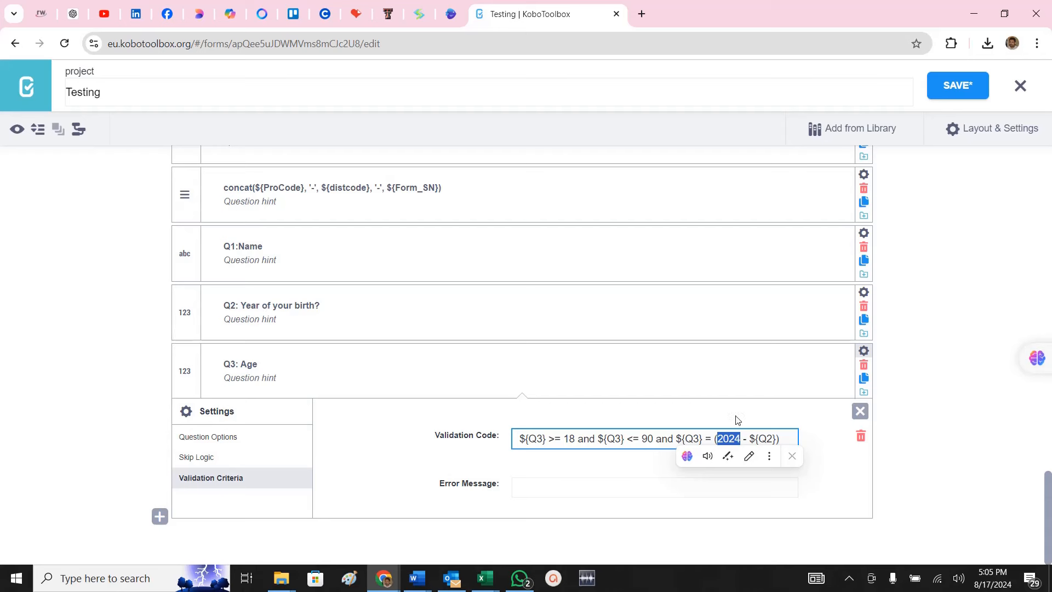
left_click_drag(784, 438, 476, 423)
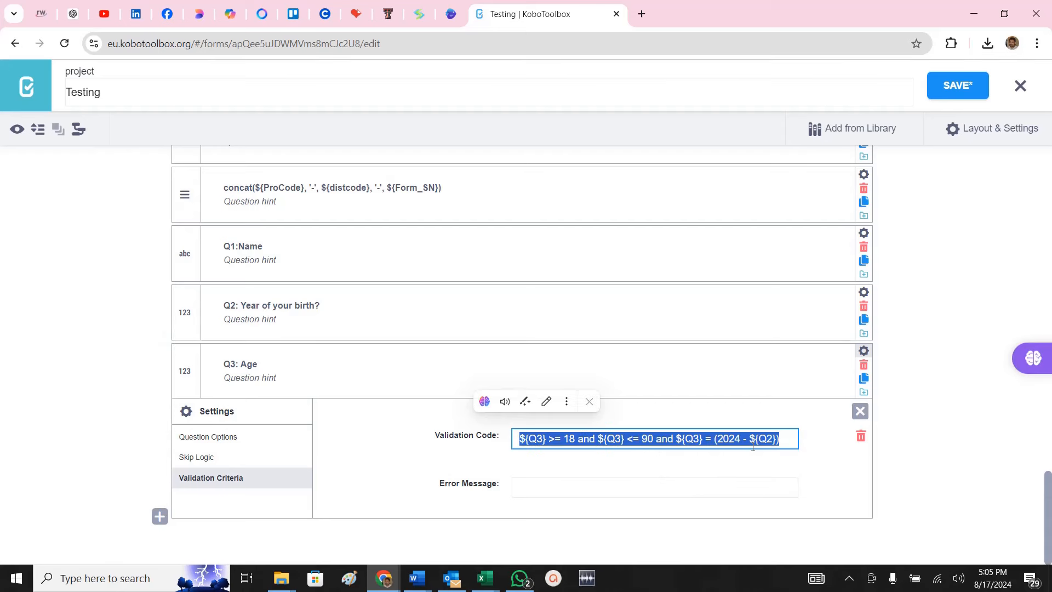
Switch to the live Field Criteria Testing form and test its age validation by entering 23 as the Q3: Age answer.
left_click(384, 578)
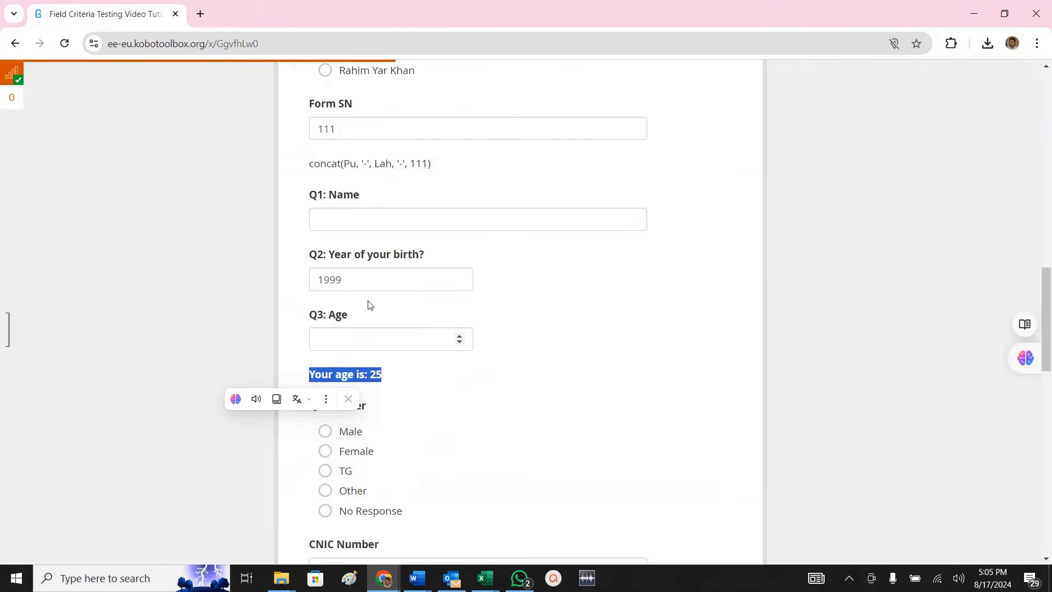
left_click(366, 282)
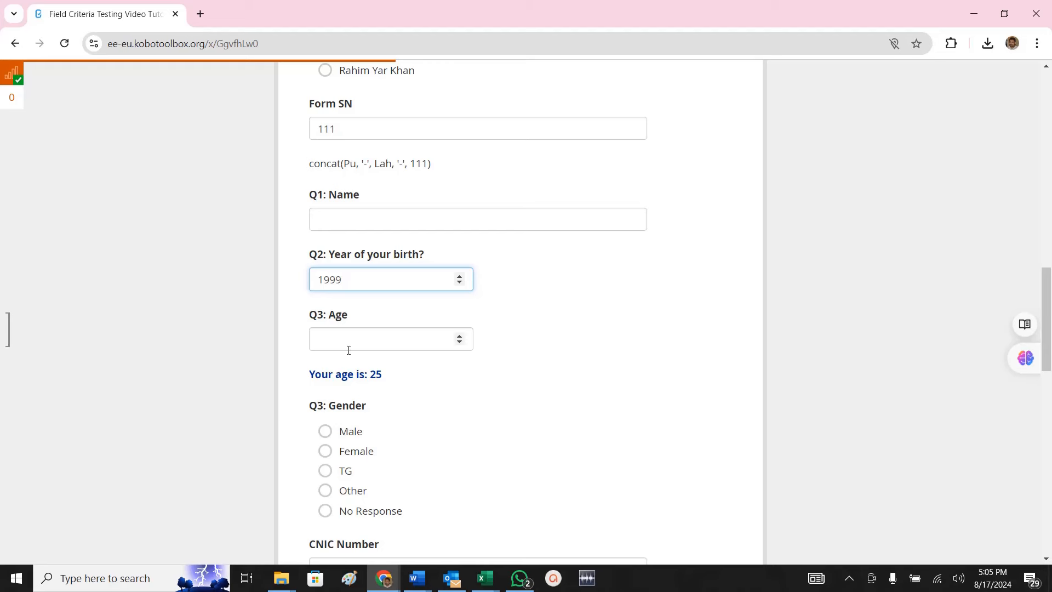
left_click_drag(371, 376, 391, 376)
left_click(329, 338)
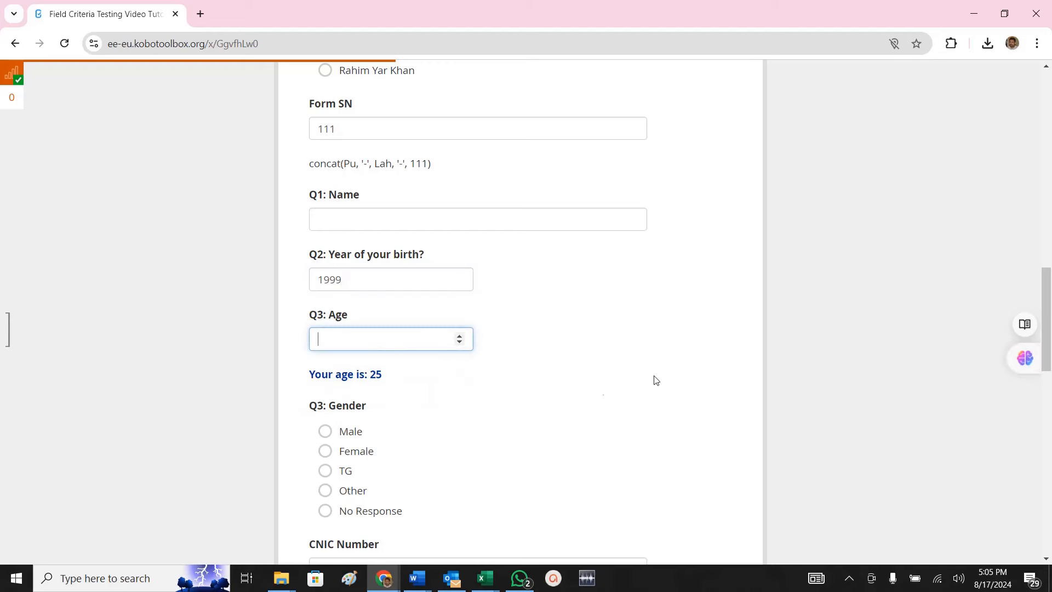
type("23")
left_click(617, 398)
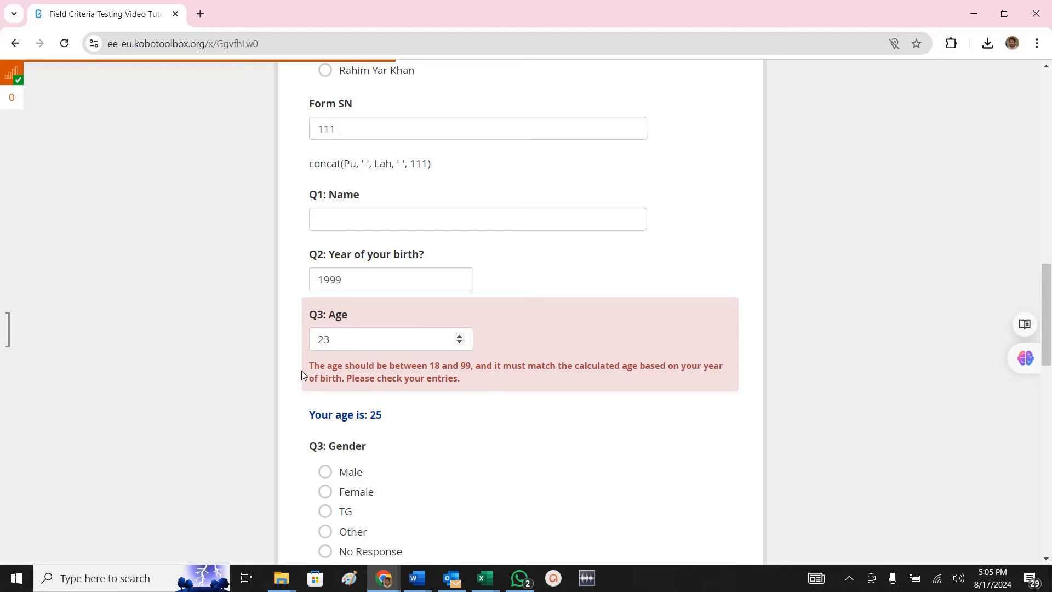
double_click(337, 270)
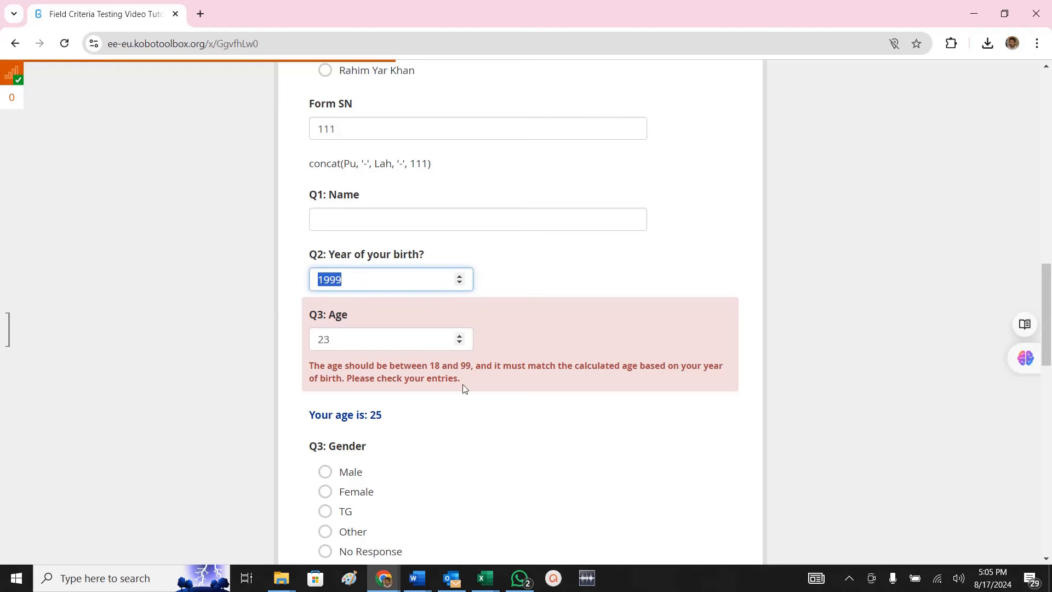
Return to the Testing form editor and add a Calculate question below Q3: Age with ": int(format-date(today(), '%Y')) - ${Q2}".
key("alt+Tab")
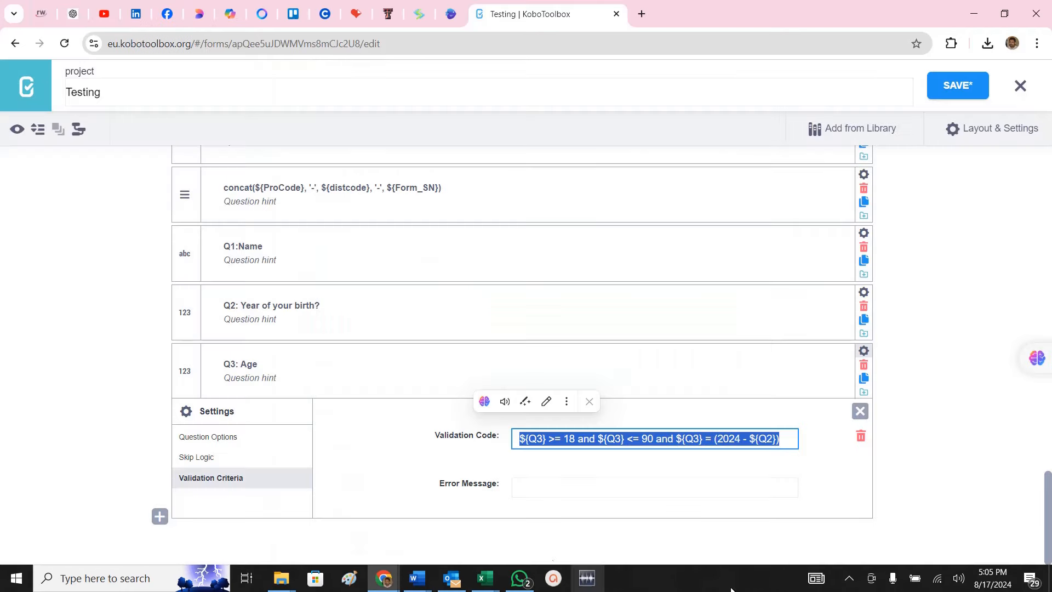
left_click_drag(795, 438, 464, 444)
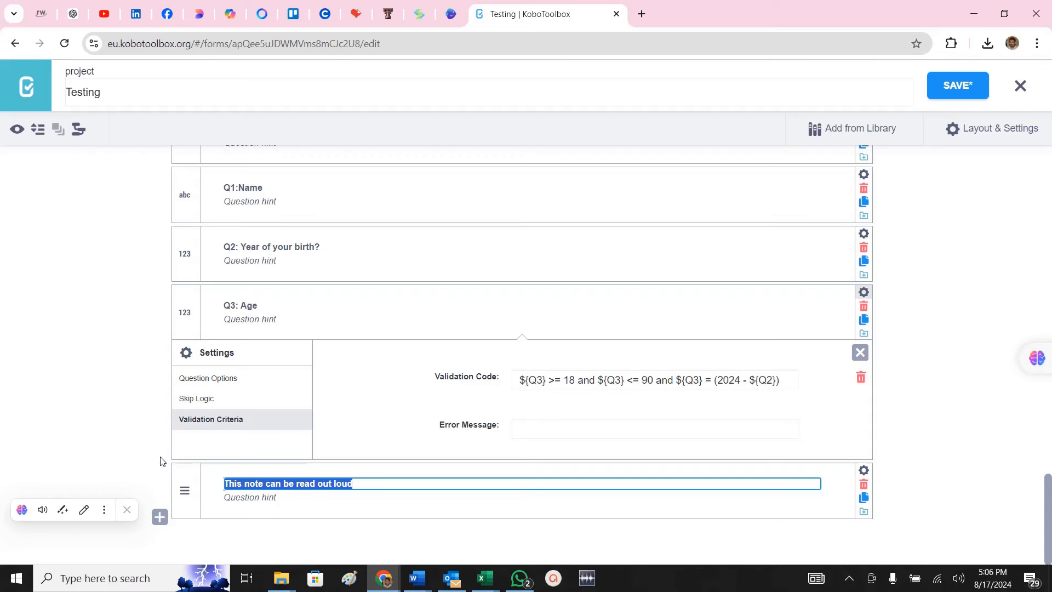
left_click(160, 460)
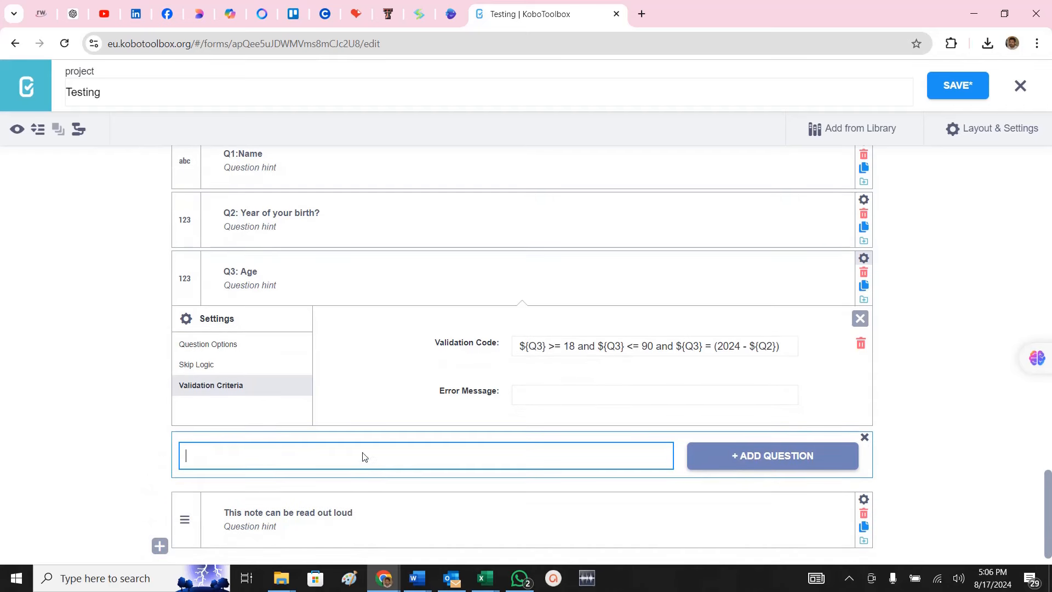
left_click(737, 466)
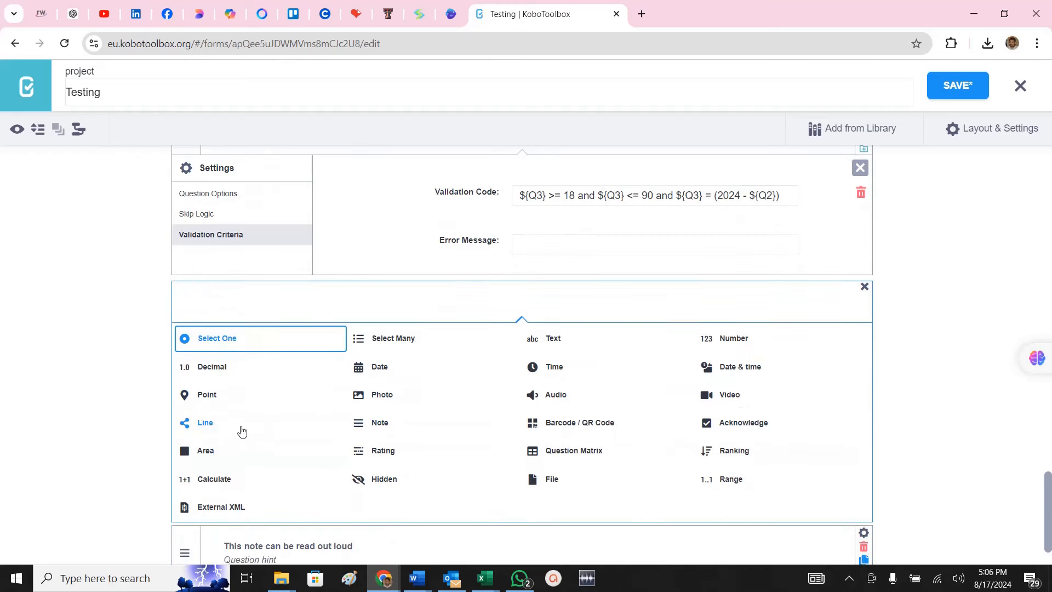
left_click(222, 476)
left_click(284, 435)
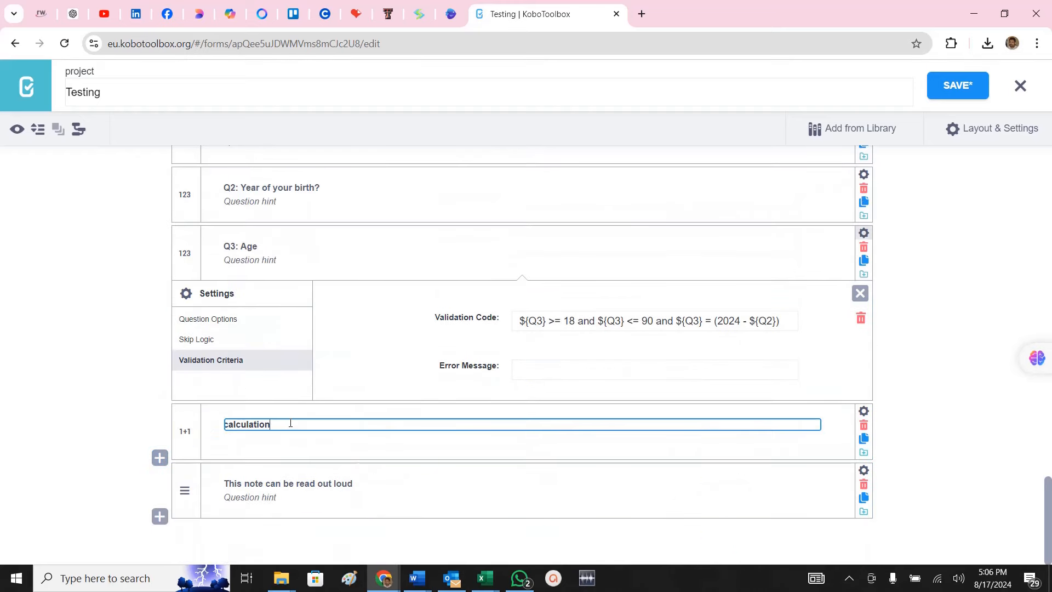
key("ctrl+a")
type("int(format-date(today(), '%Y')) - ${Q2}")
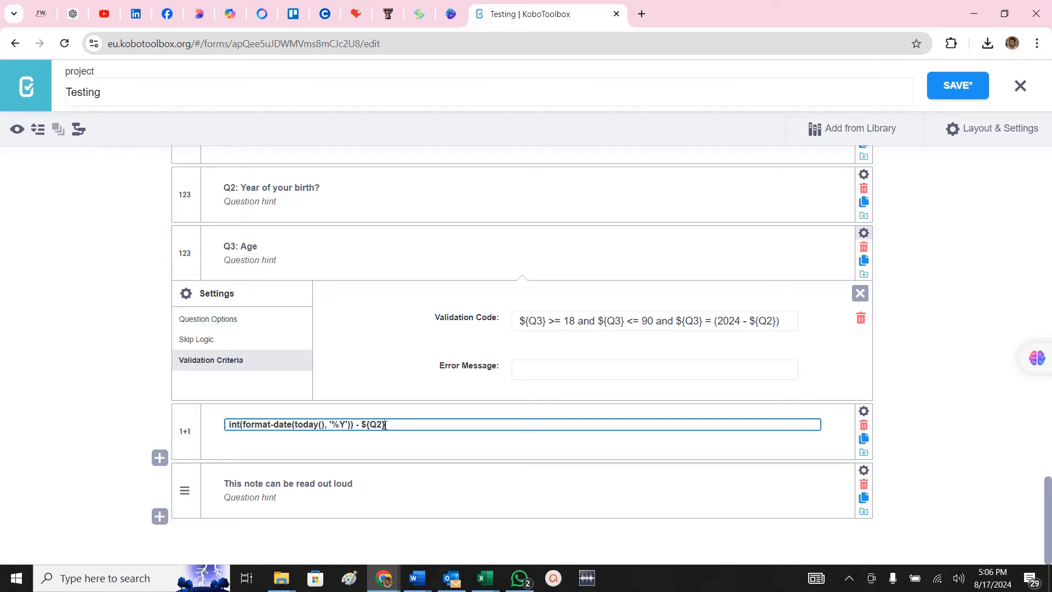
Examine the age calculation formula and look through the Word tool document's instructions for the auto-calculated age field.
left_click_drag(388, 425, 170, 406)
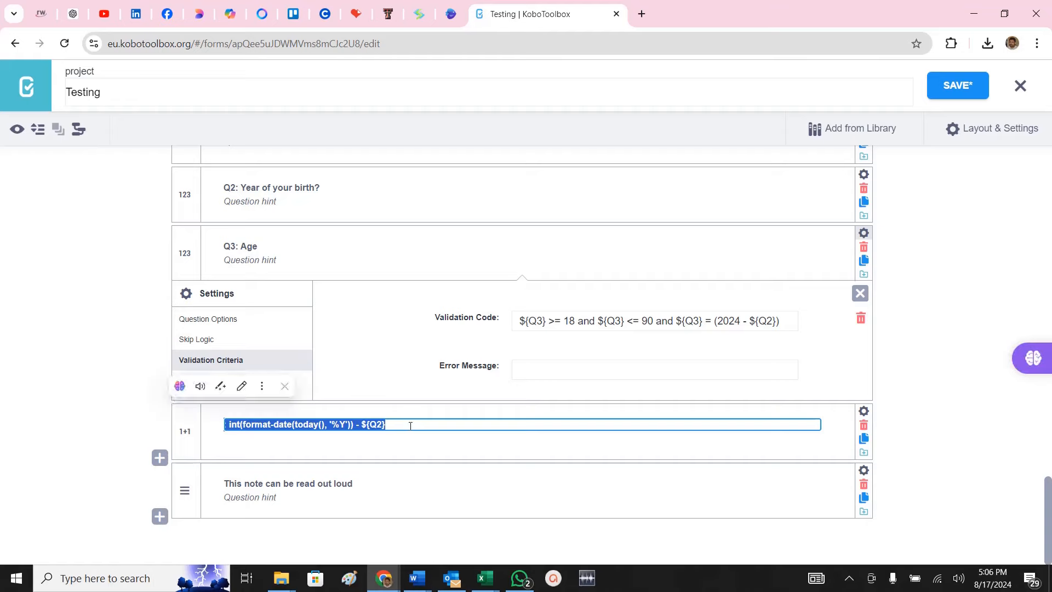
left_click(428, 425)
left_click_drag(425, 425, 203, 415)
key("alt+Tab")
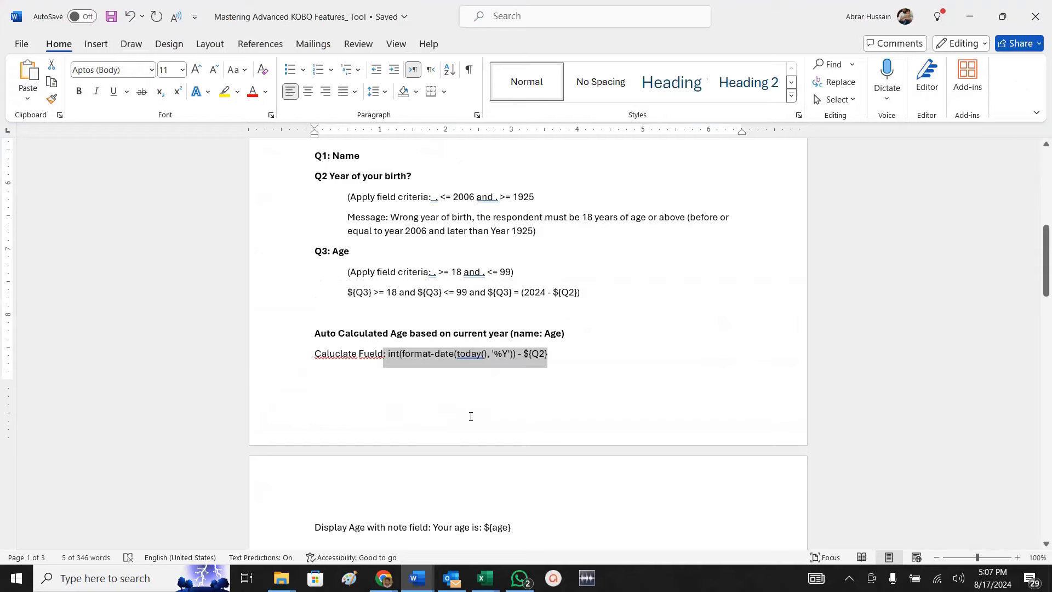
scroll(468, 417, "up", 8)
scroll(464, 433, "down", 4)
scroll(463, 433, "down", 10)
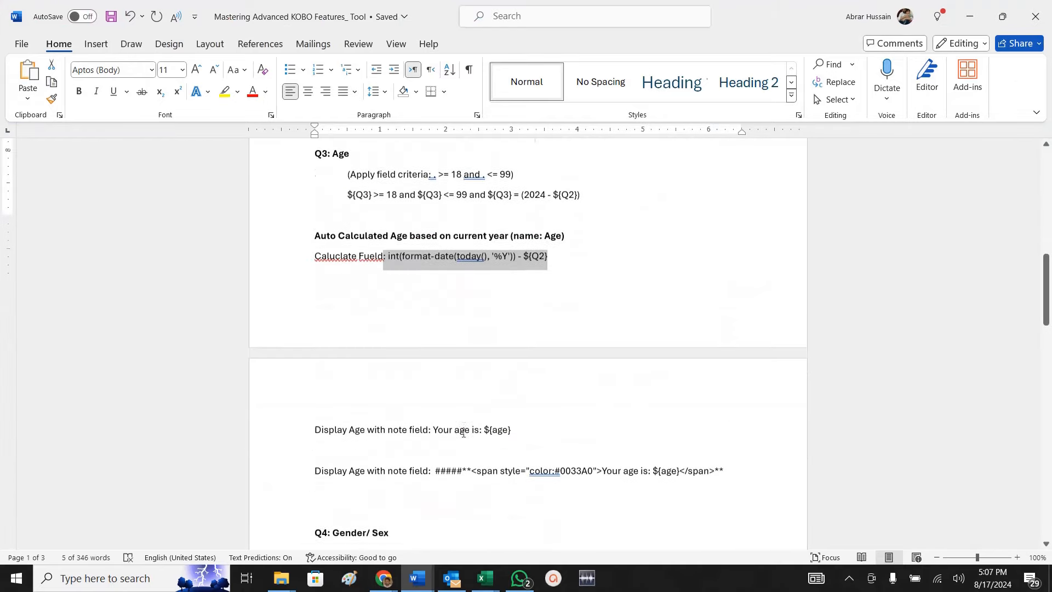
scroll(464, 433, "up", 8)
scroll(464, 433, "up", 8)
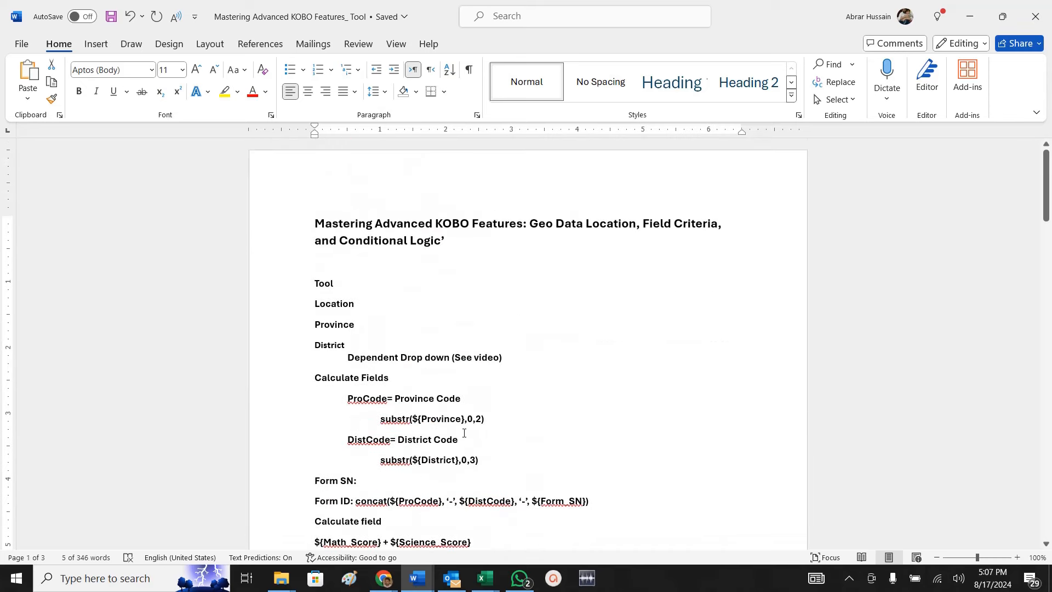
key("alt+Tab")
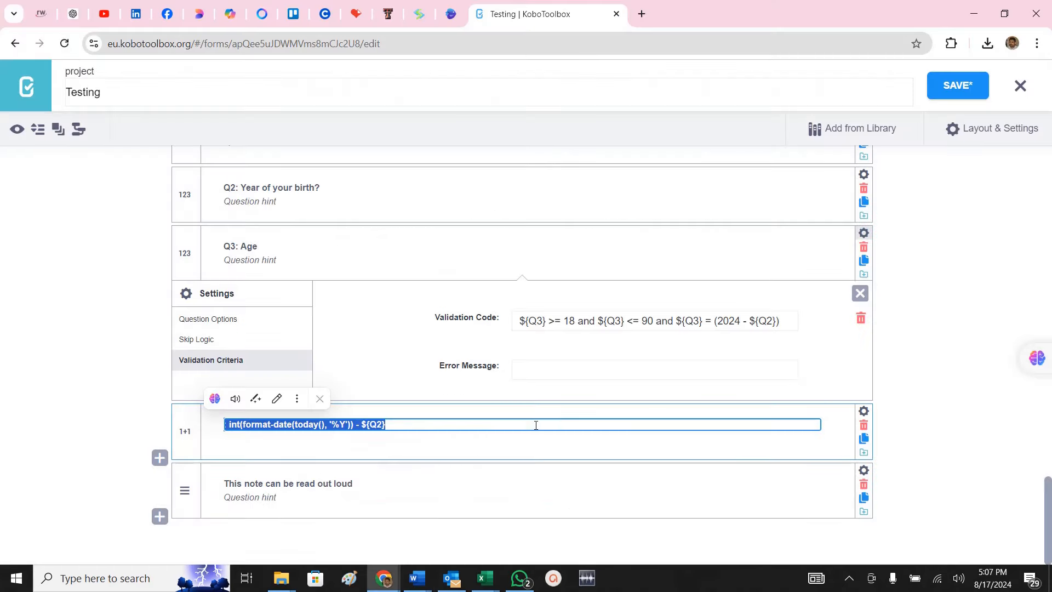
left_click(398, 425)
left_click_drag(397, 426, 89, 426)
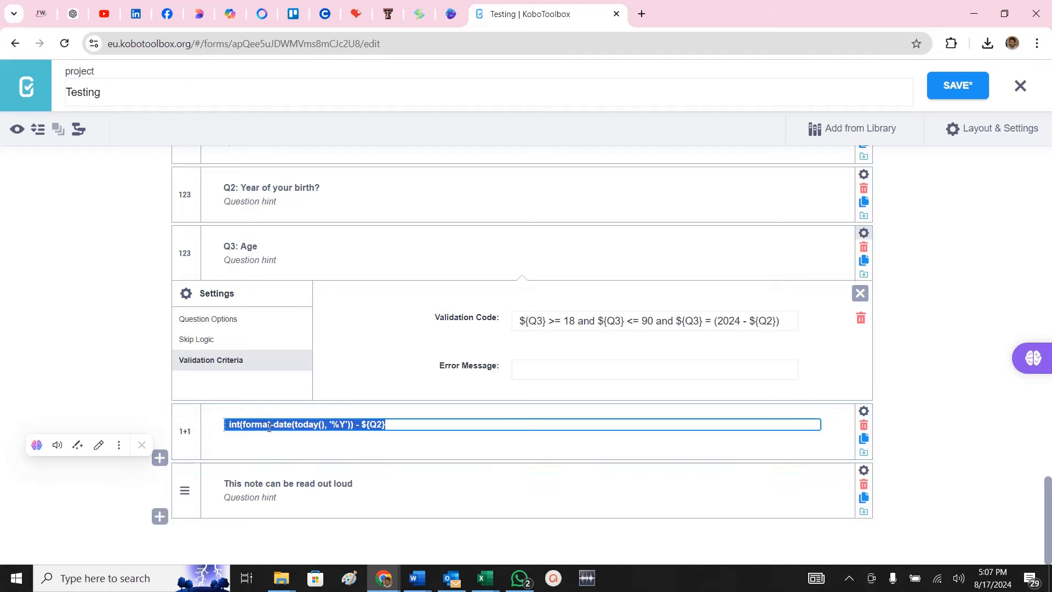
Set the Calculate question's data column name to age and close its settings.
left_click(864, 411)
double_click(601, 495)
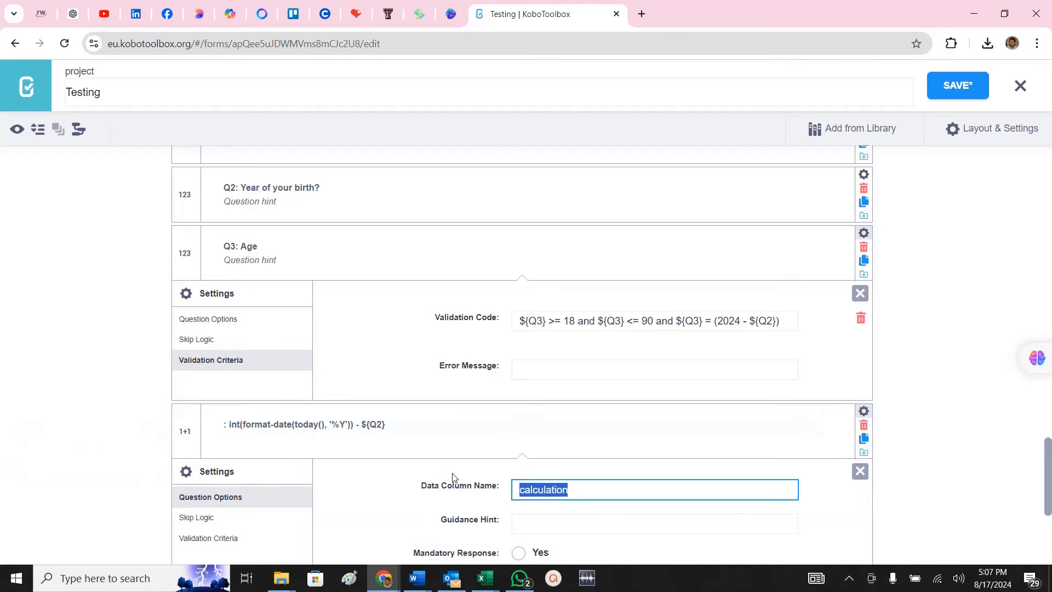
type("age")
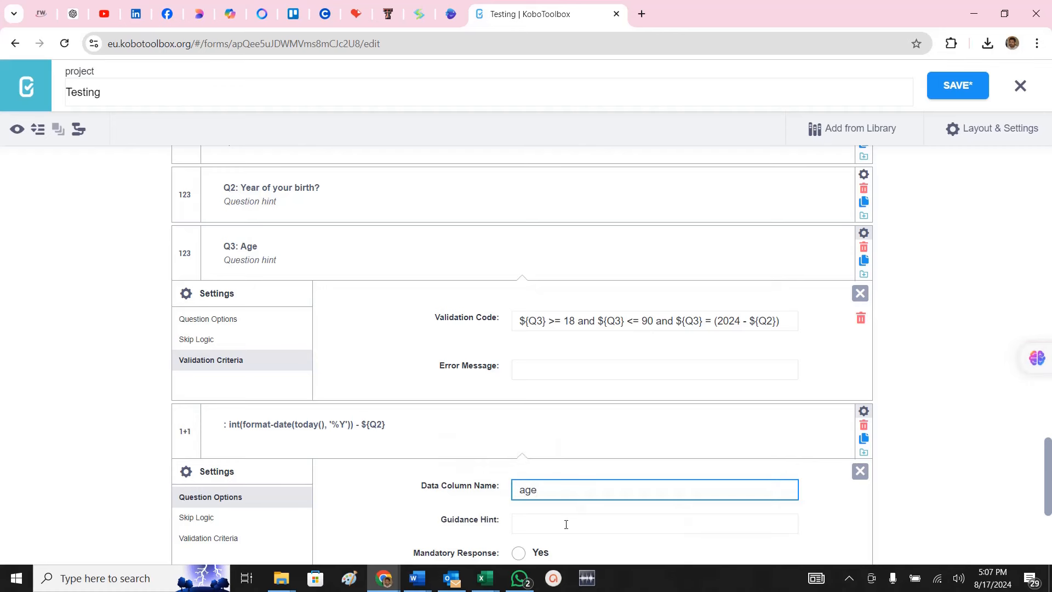
left_click(864, 411)
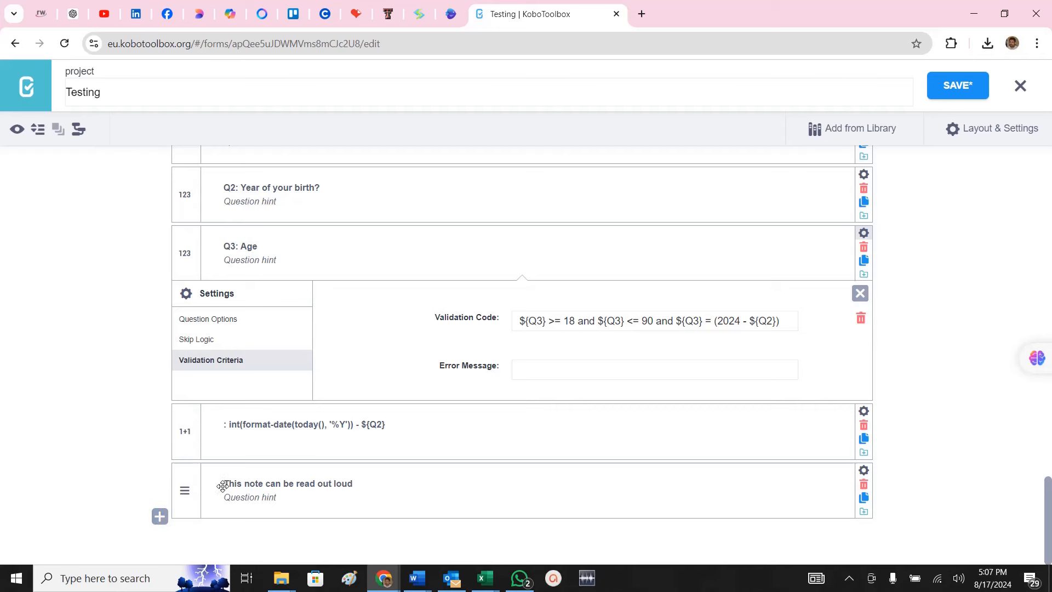
Replace the label of the note below the Calculate question with "Your age is: ${age}".
left_click(343, 485)
key("ctrl+a")
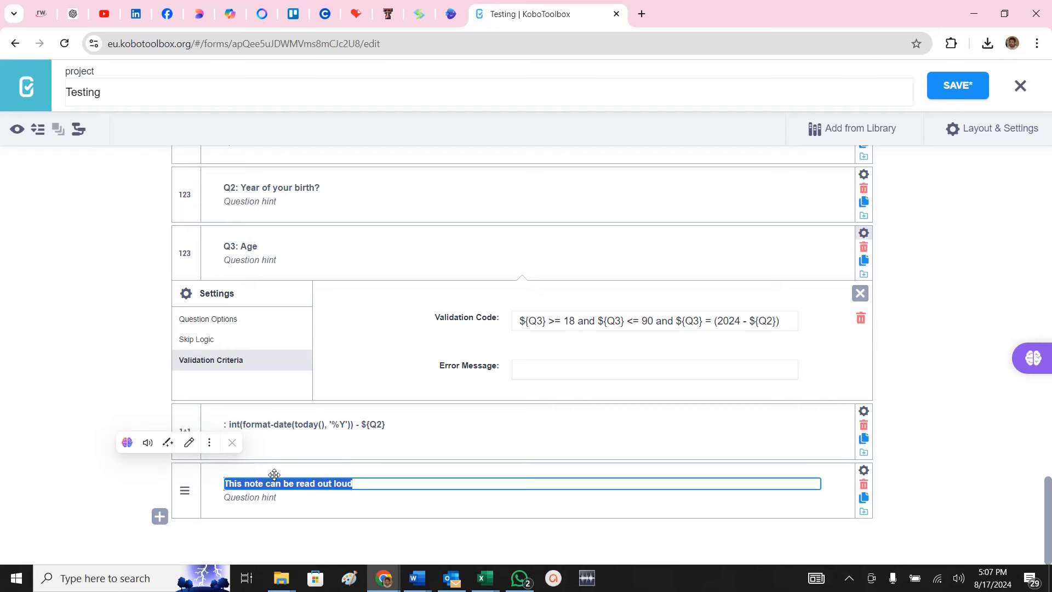
type("Your age is: ${age}")
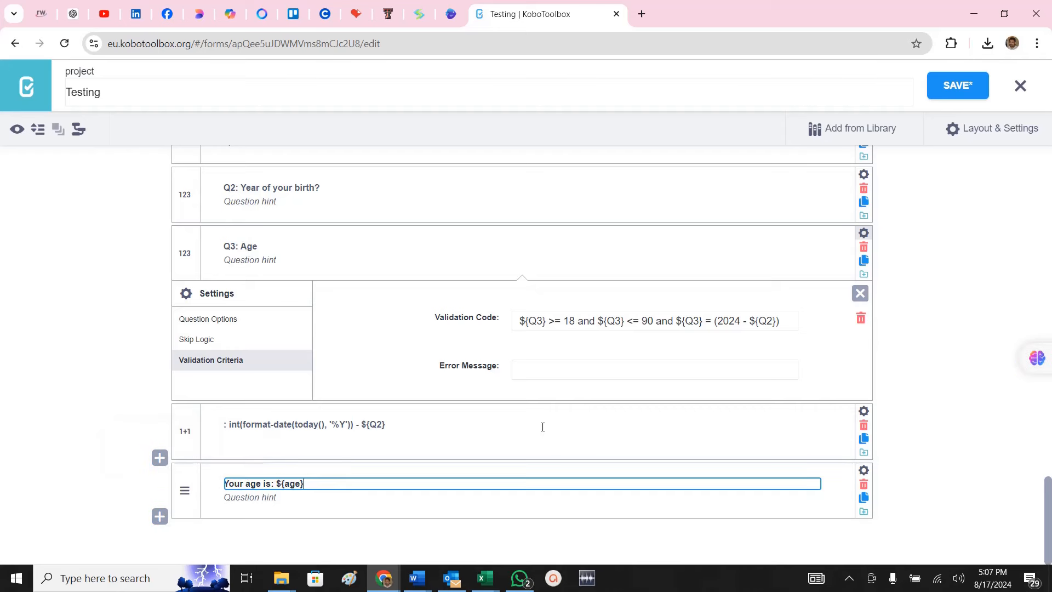
Examine the ${age} reference in the note and check it against the Calculate question's data column name.
left_click(277, 481)
key("shift+End")
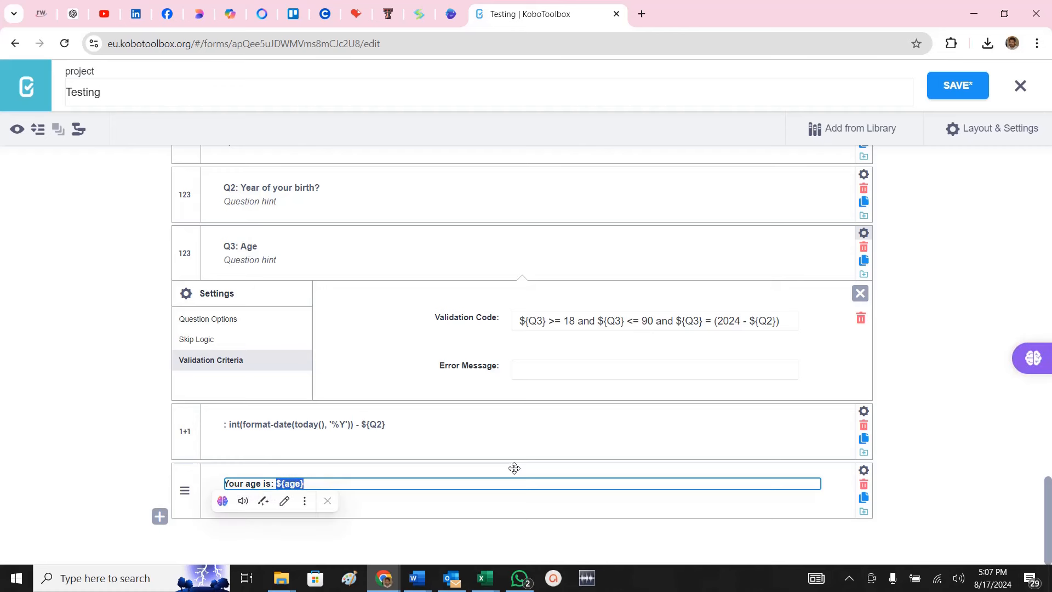
key("Right")
key("Left")
key("ctrl+shift+Left")
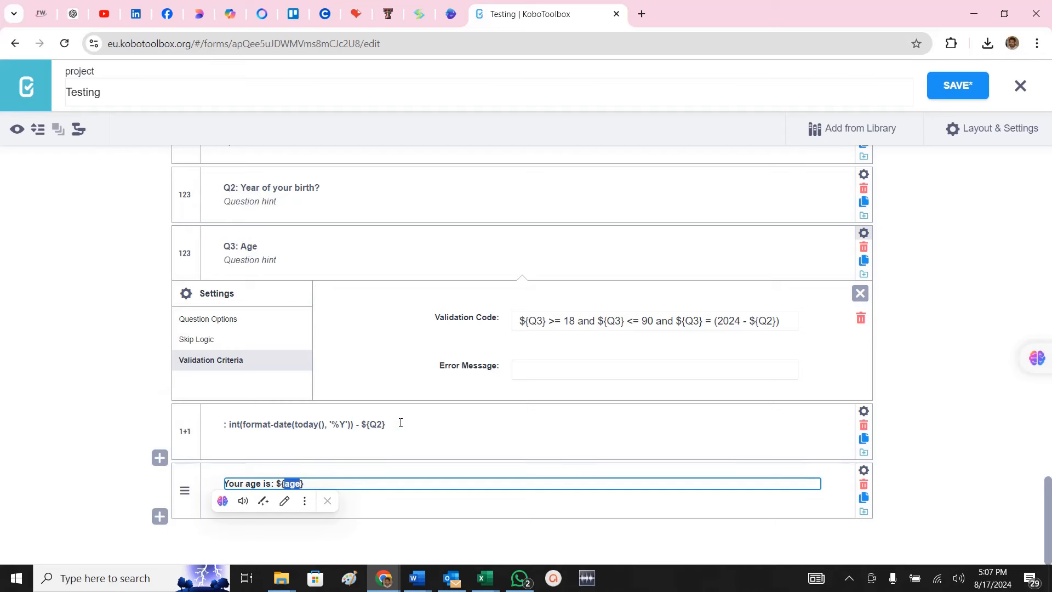
left_click_drag(423, 425, 214, 421)
left_click(864, 411)
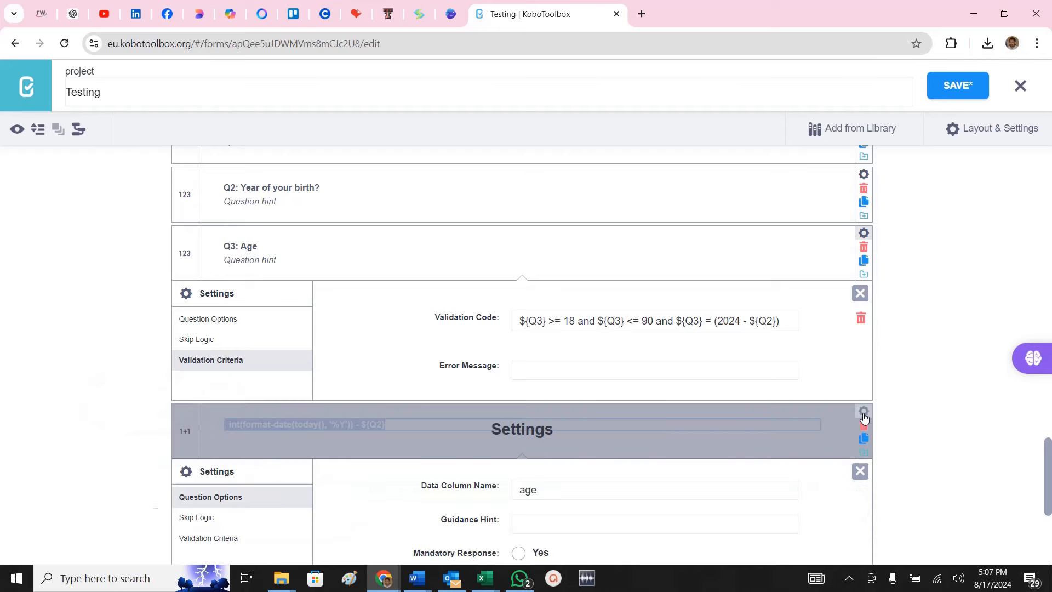
double_click(604, 495)
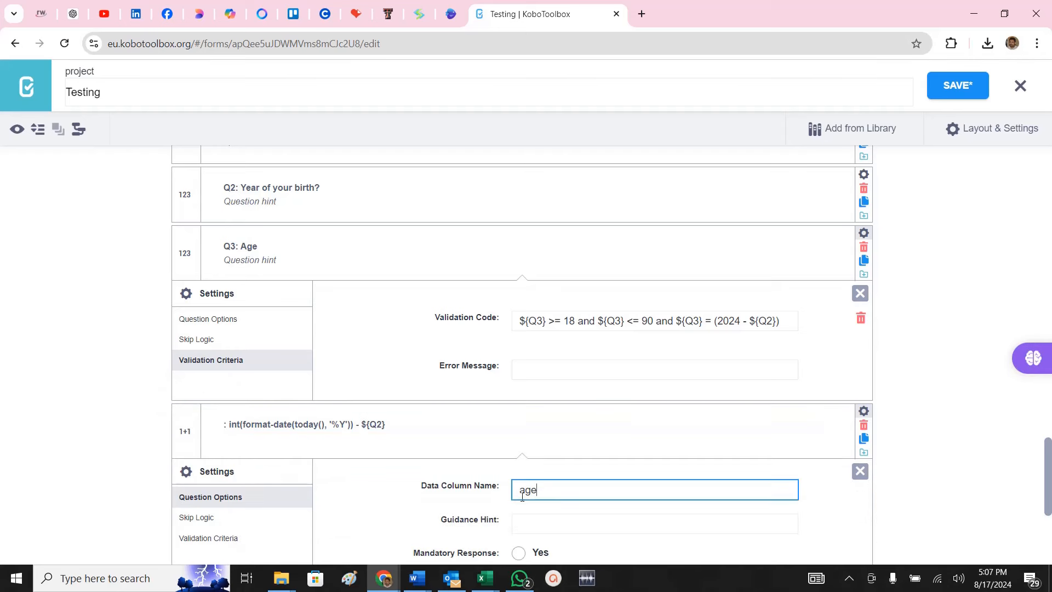
left_click(858, 413)
left_click(241, 483)
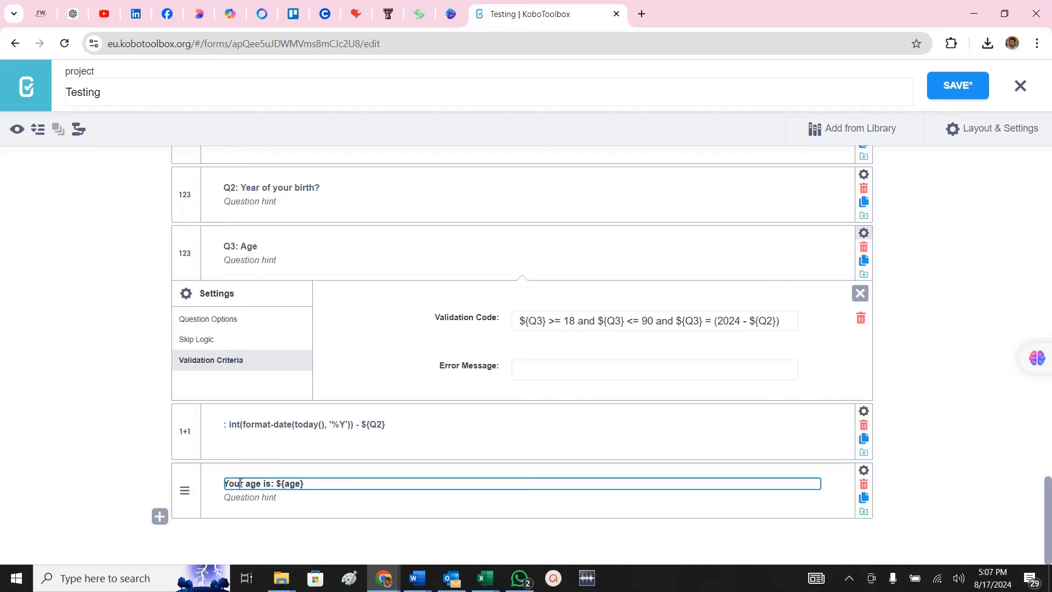
triple_click(273, 487)
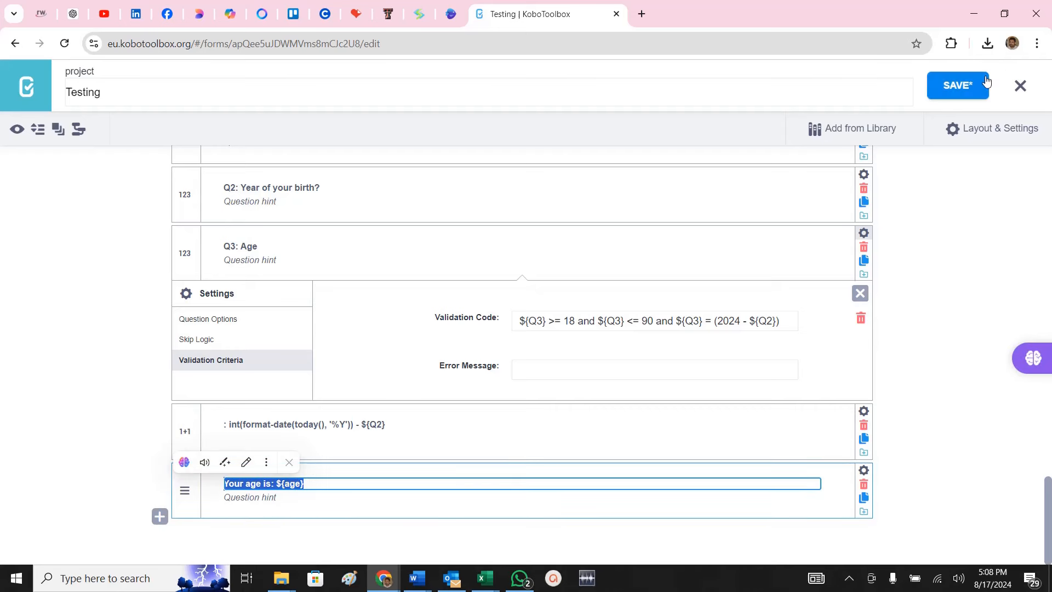
Save the Testing form and check how the live Field Criteria Testing form displays its calculated age note.
left_click(958, 85)
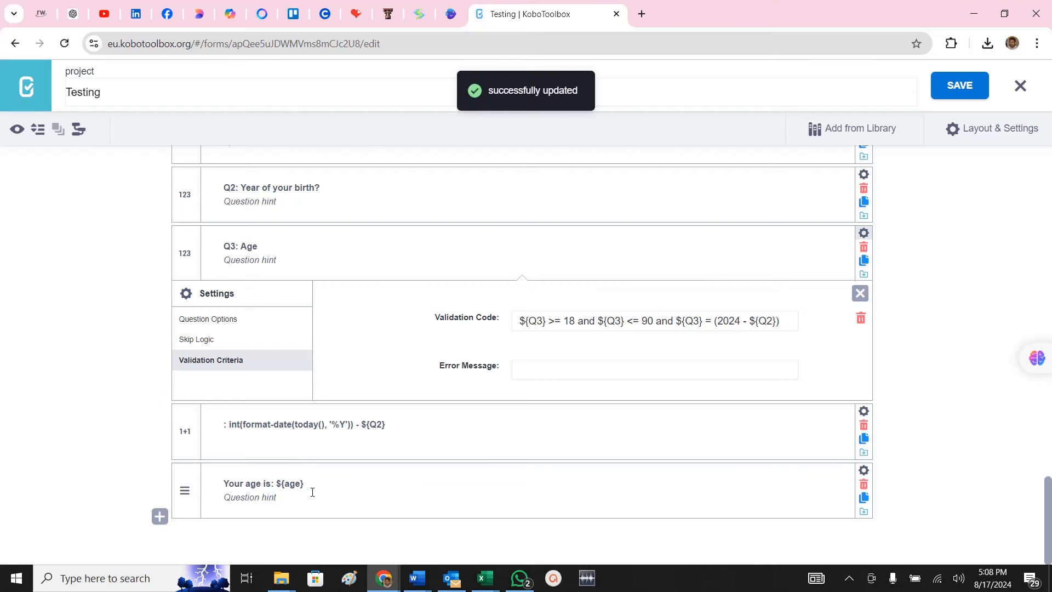
left_click(319, 475)
key("alt+Tab")
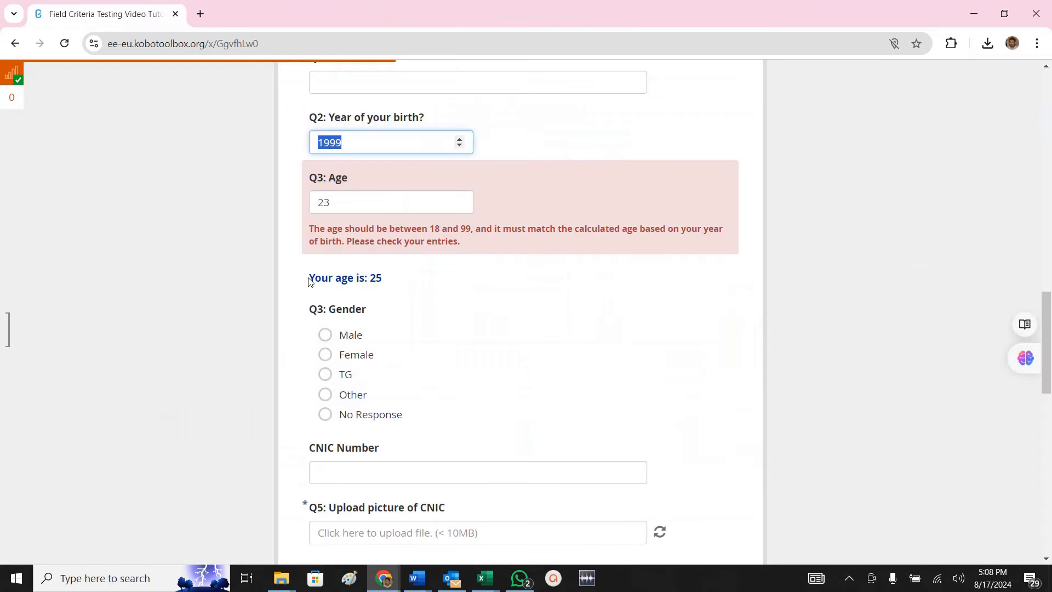
mouse_move(310, 277)
left_mouse_down()
mouse_move(387, 278)
mouse_move(302, 285)
left_mouse_up()
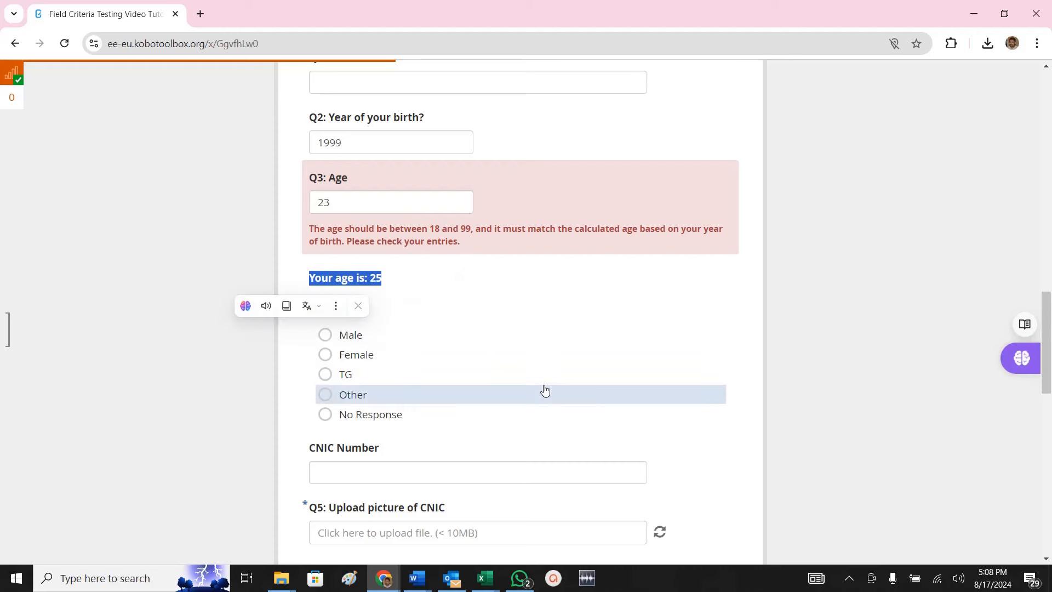
In the form editor, replace the age note's label with "#####**<span style="color:#0033A0">Your age is: ${age}</span>**".
key("alt+Tab")
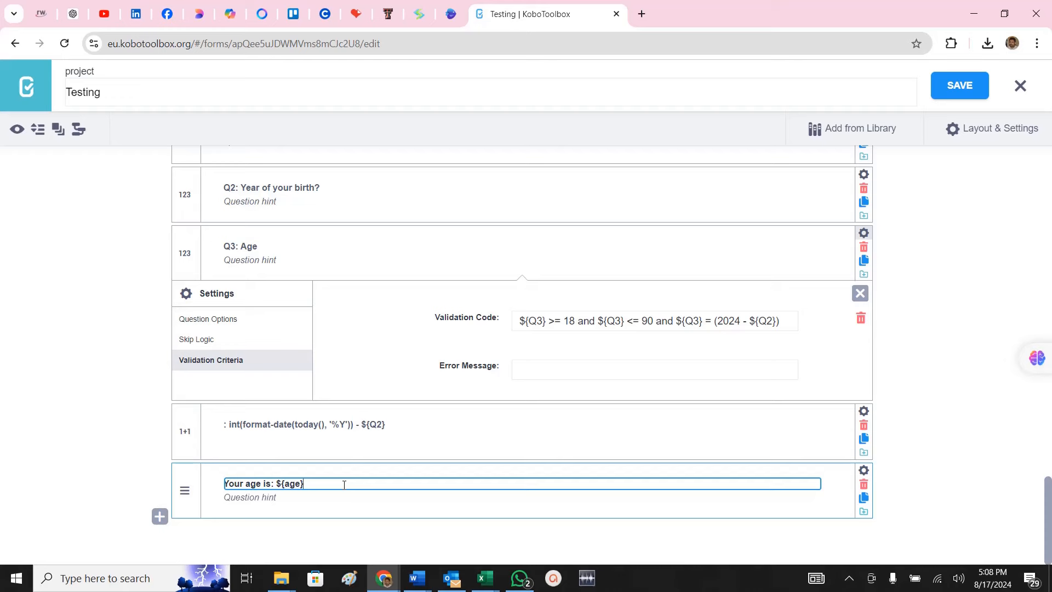
key("alt+Tab")
key("ctrl+a")
key("BackSpace")
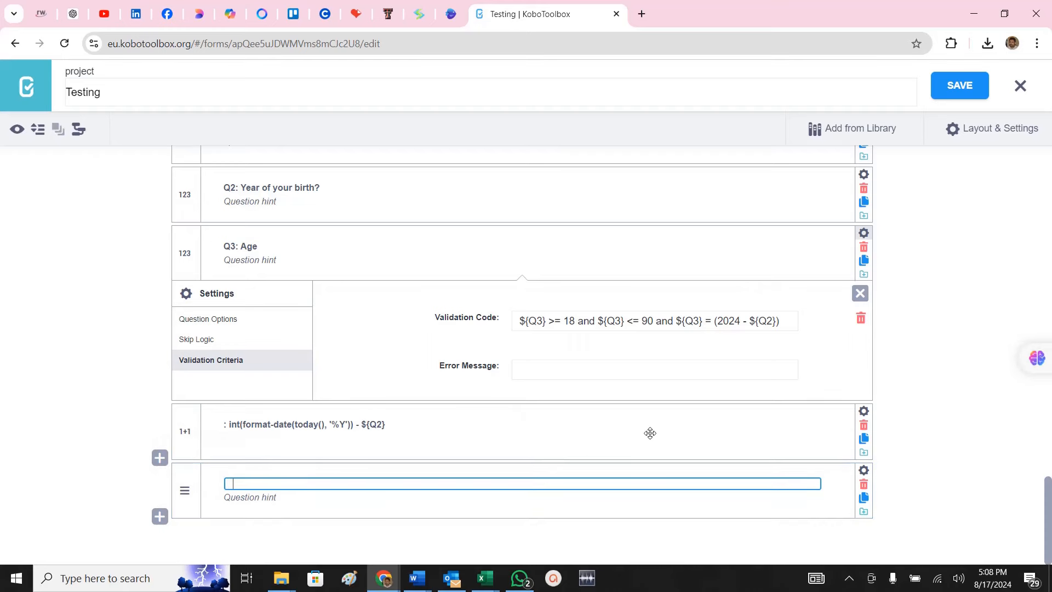
type("#####**<span style=\"color:#0033A0\">Your age is: ${age}</span>**")
Review the colour code and ${age} reference in the note's styled label and remove the spaces before the hash marks.
left_click(265, 484)
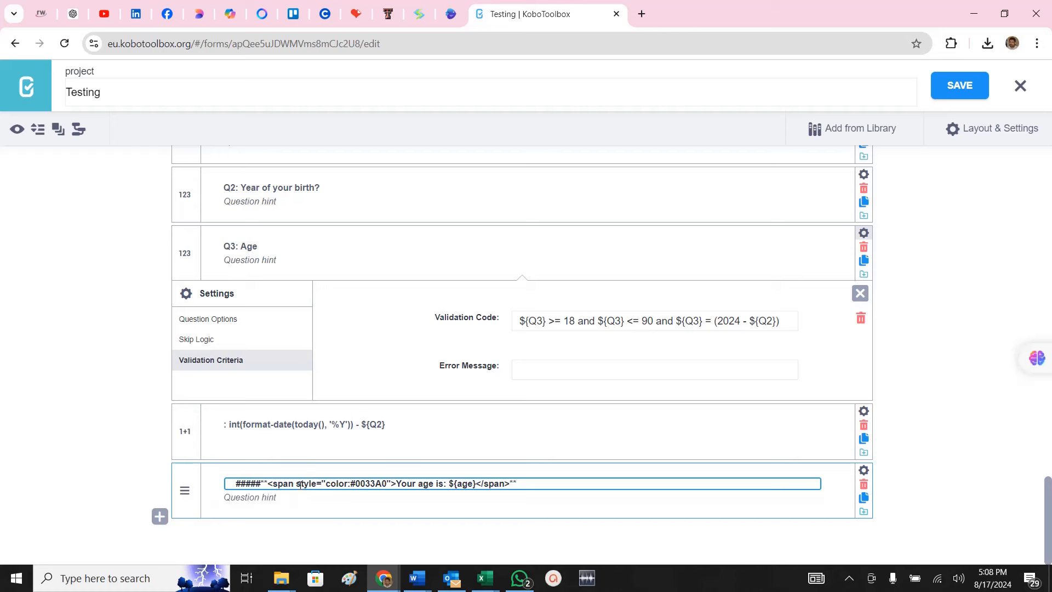
left_click_drag(387, 483, 356, 484)
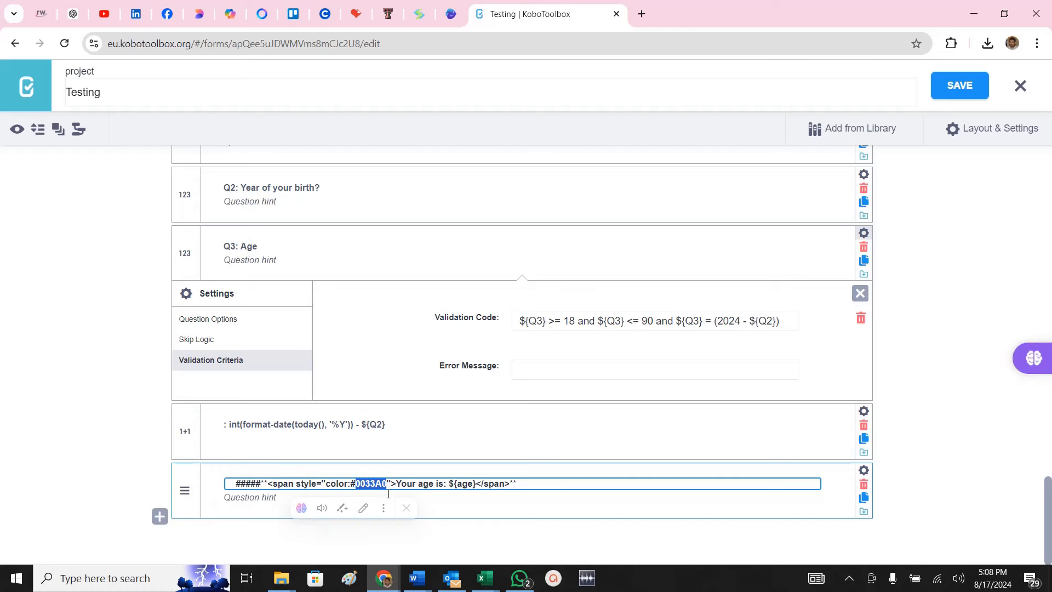
left_click(453, 483)
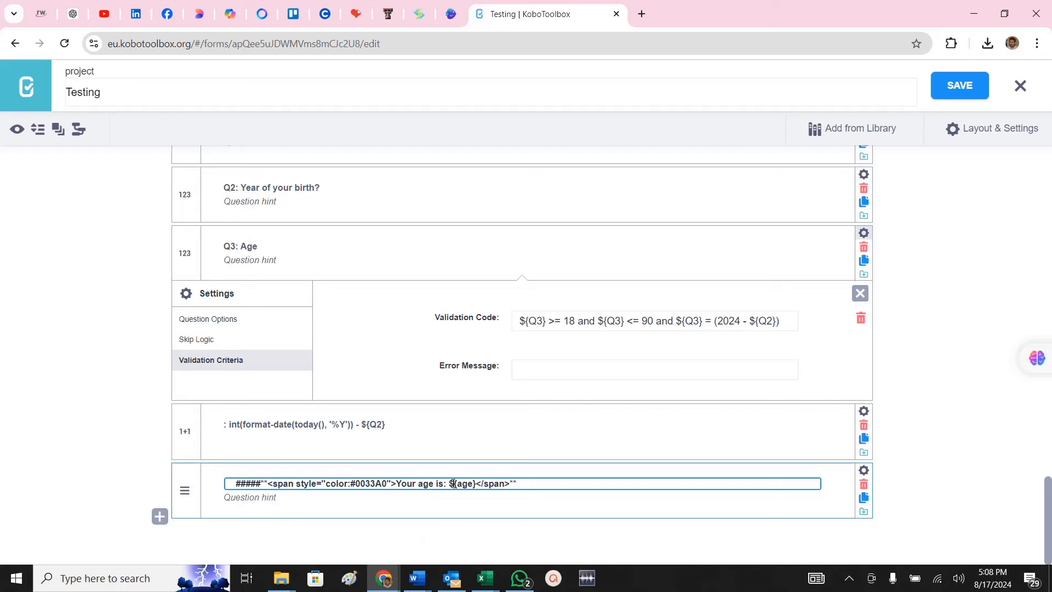
left_click_drag(453, 483, 474, 484)
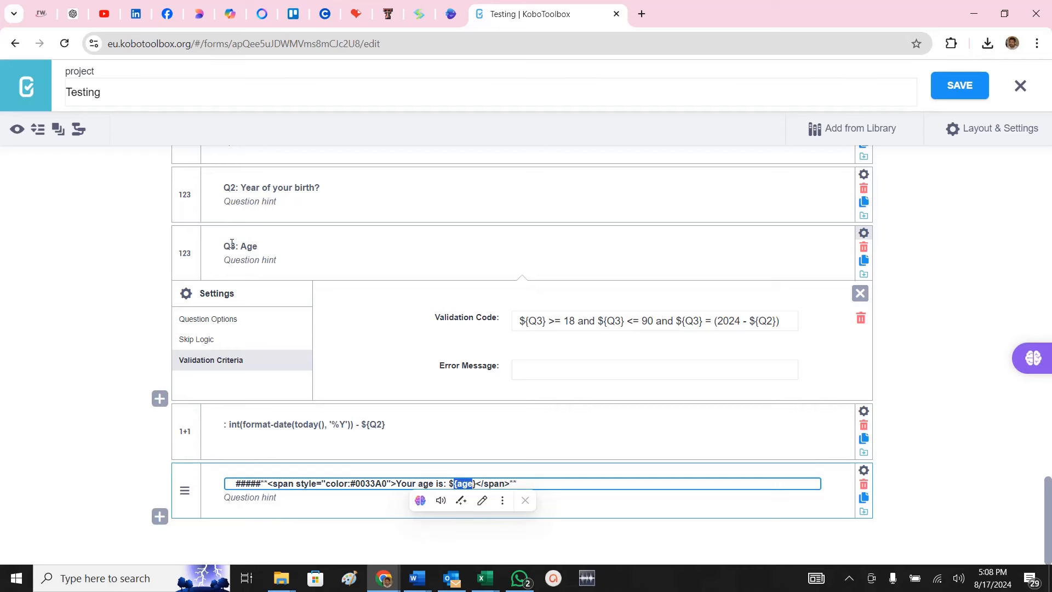
left_click(552, 483)
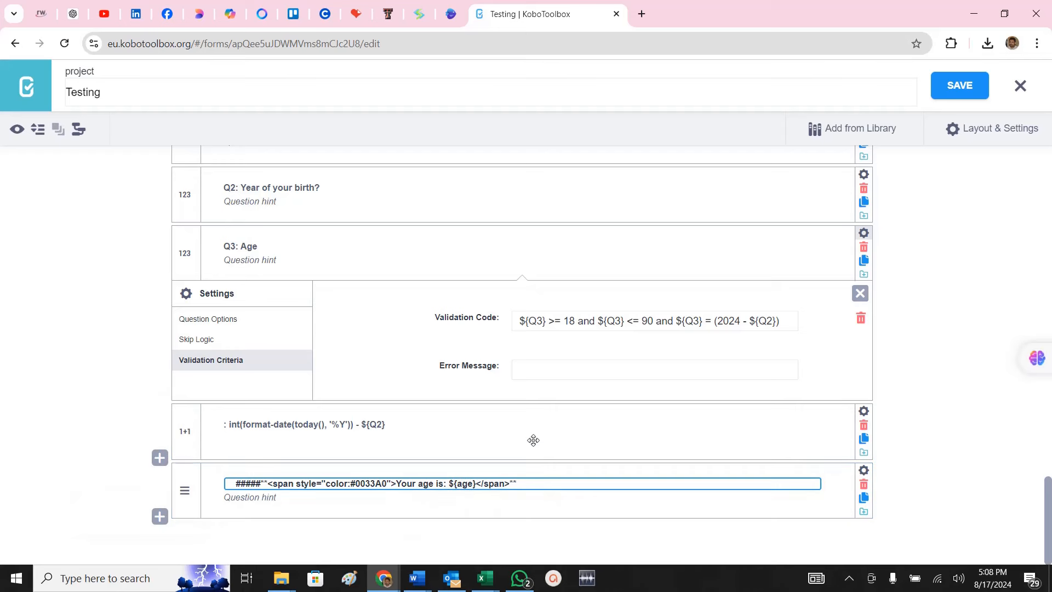
key("ctrl+a")
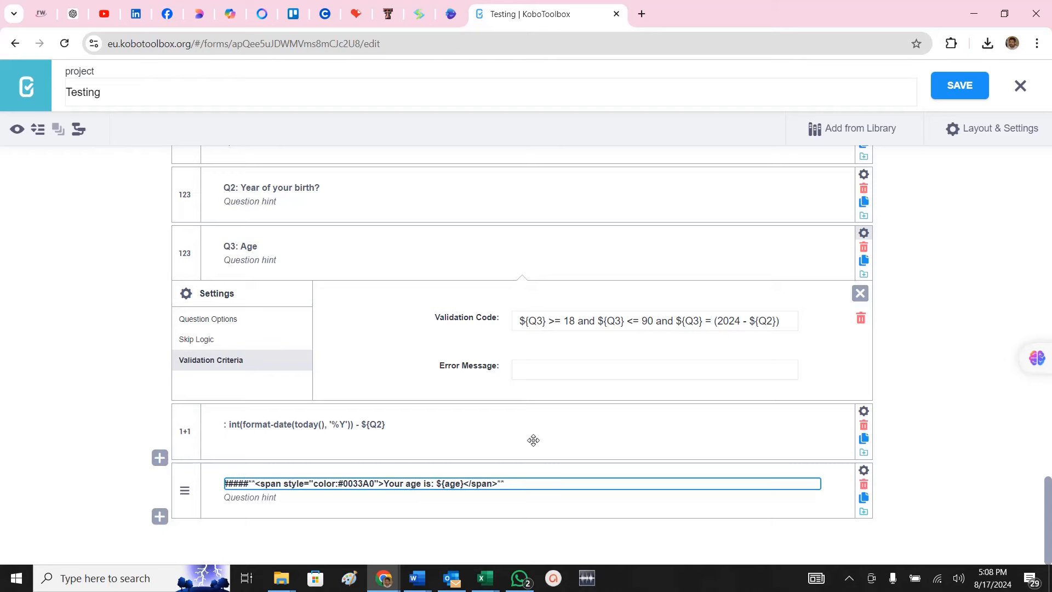
Switch to the live Field Criteria Testing form to examine its coloured age note.
key("alt+Tab")
key("alt+Tab")
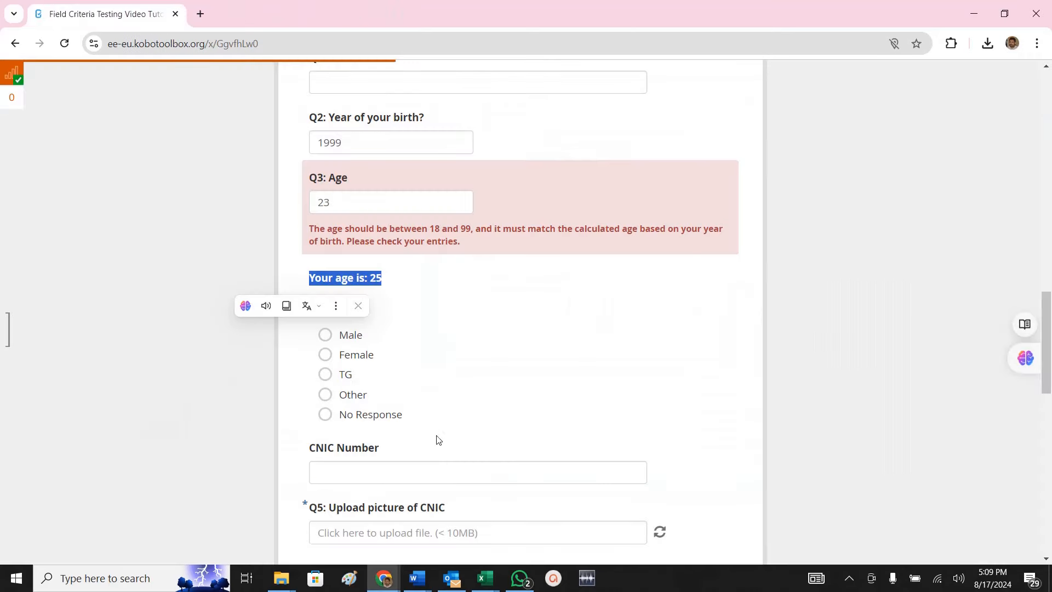
Examine the age note in the form preview, its colour code in the form builder, and the question outline in Word.
left_click(395, 280)
left_click_drag(399, 288, 310, 291)
key("alt+Tab")
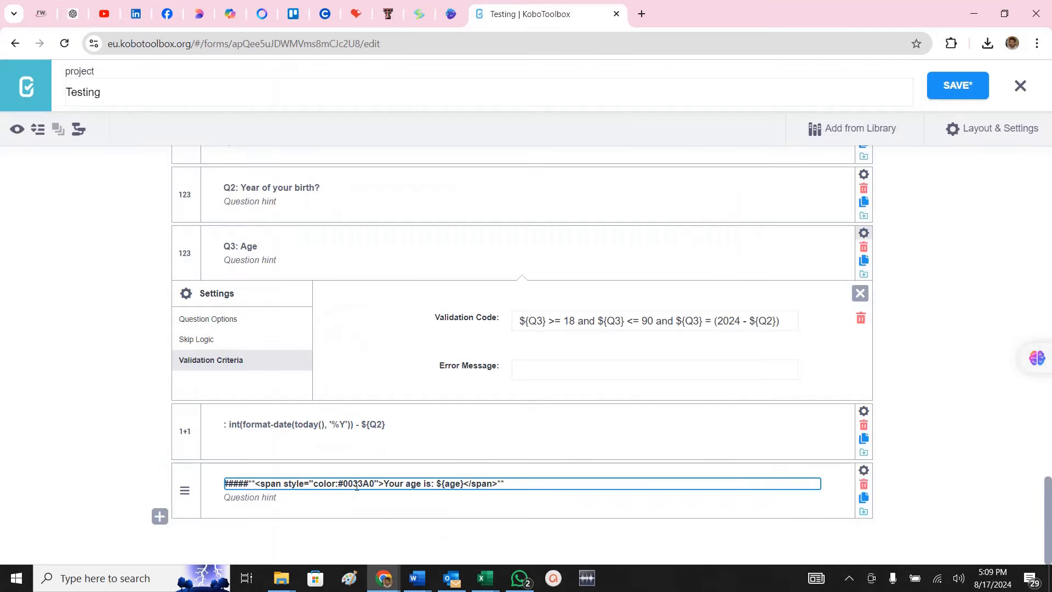
left_click_drag(375, 484, 344, 484)
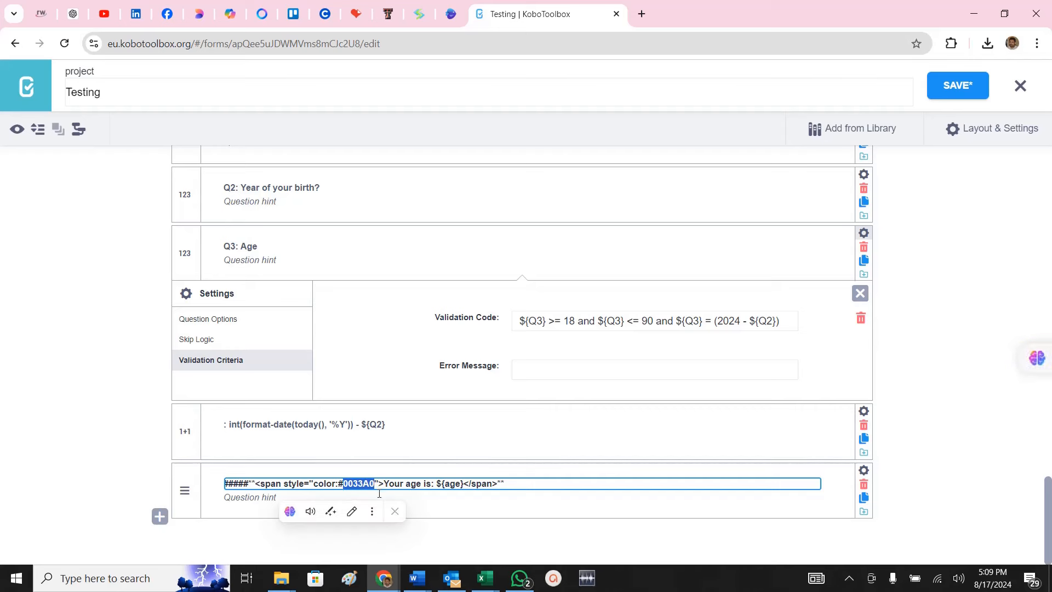
left_click(579, 487)
key("alt+Tab")
left_click(341, 292)
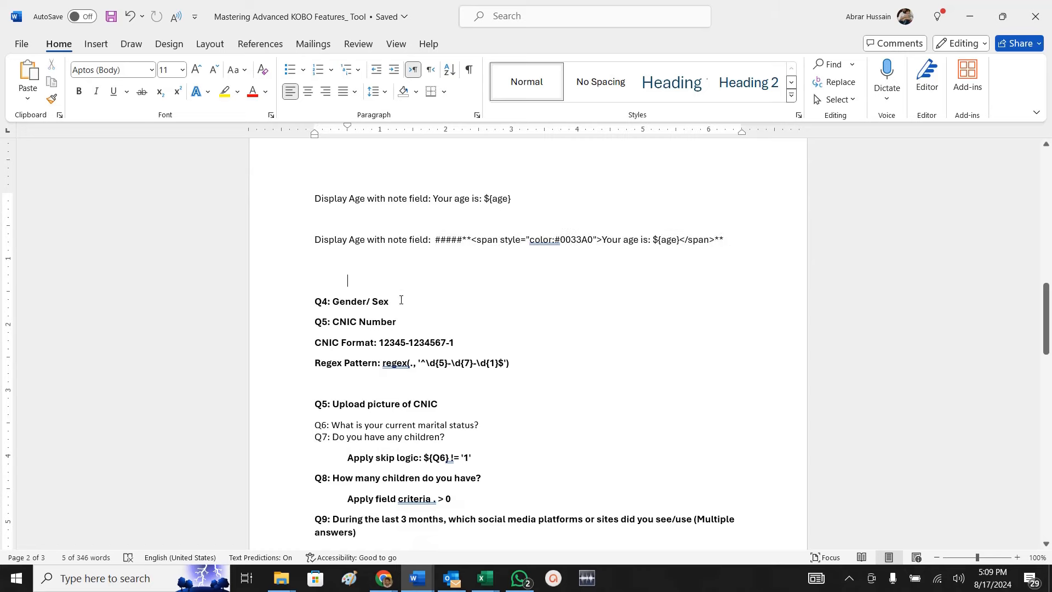
Back in the KoboToolbox form builder, add a Select One question after the age note and title it "Gender".
key("alt+Tab")
left_click(159, 516)
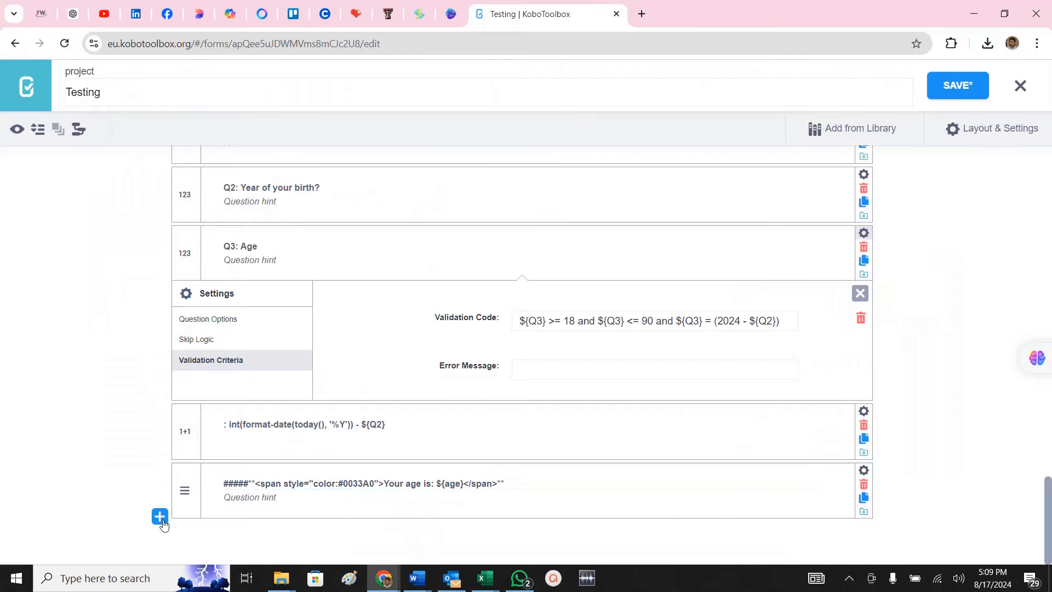
left_click(844, 519)
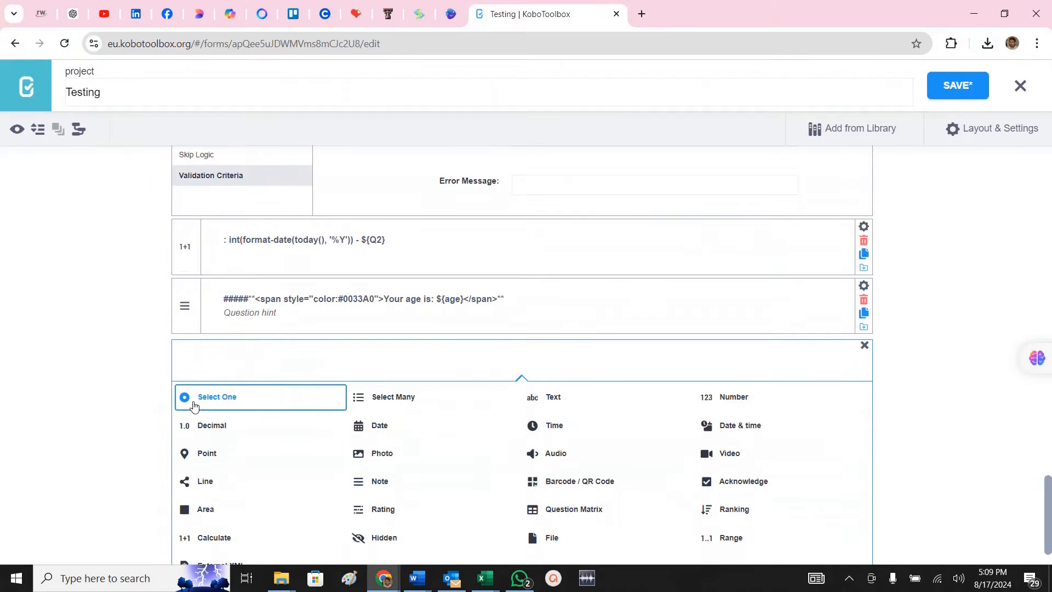
left_click(217, 398)
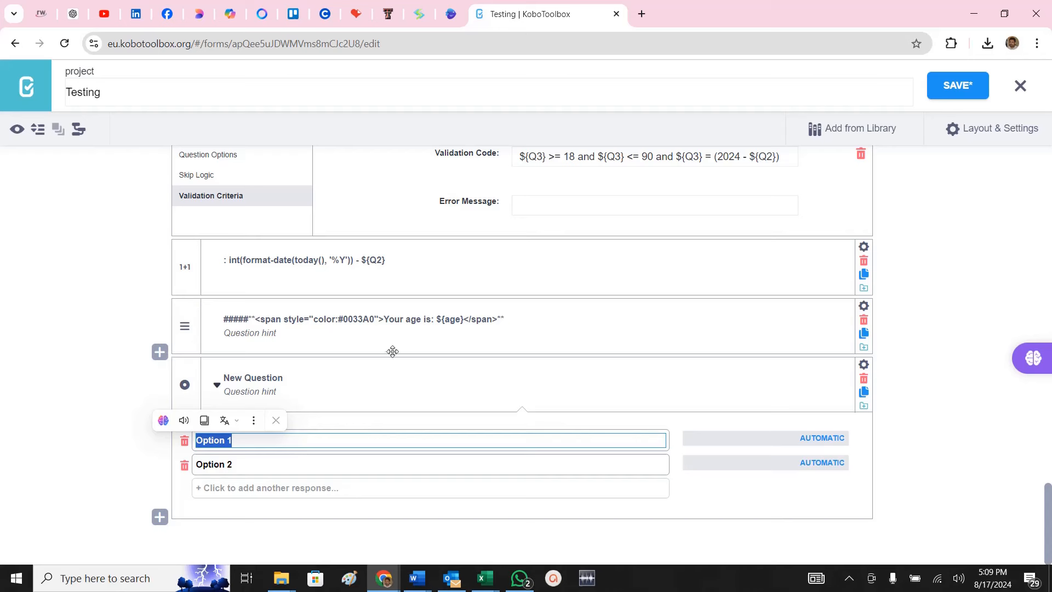
left_click(296, 378)
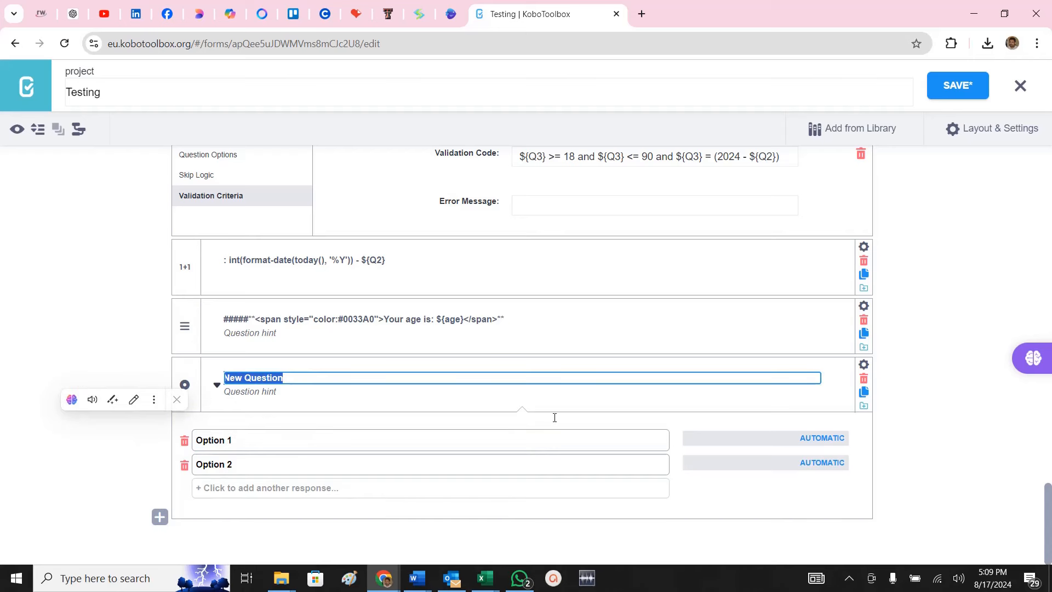
type("Gender")
key("Tab")
key("Tab")
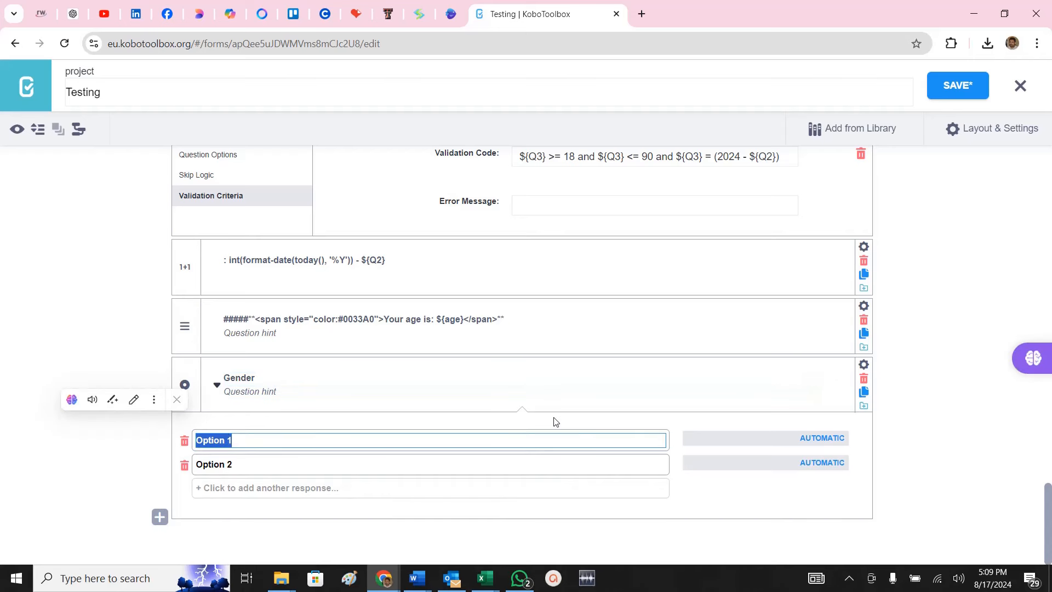
Label the first two response options of the Gender question "Male" and "Female".
type("Male")
key("Tab")
key("Tab")
type("Fe")
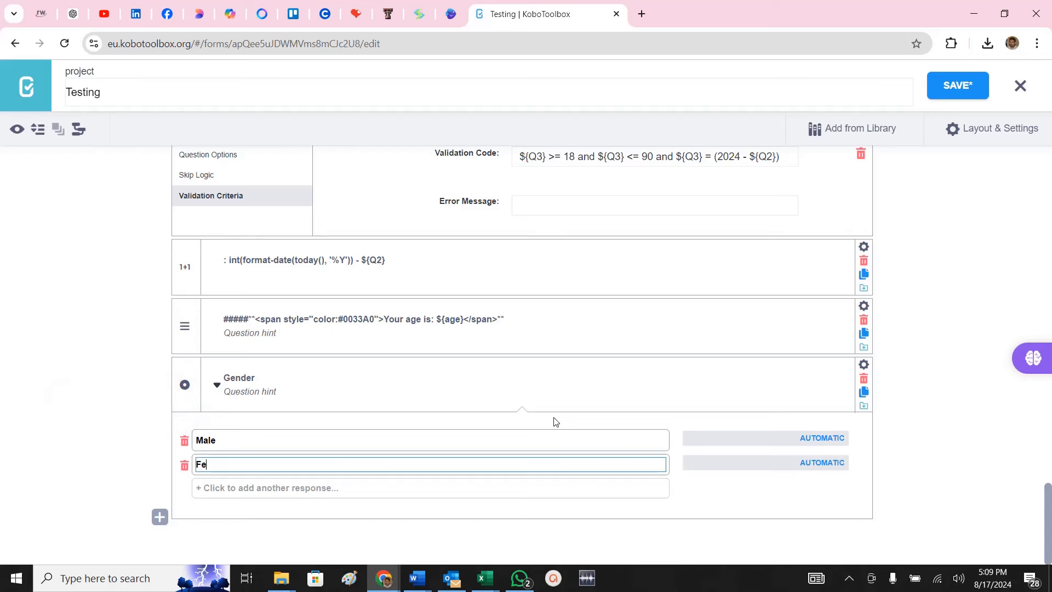
type("male")
key("Tab")
key("Tab")
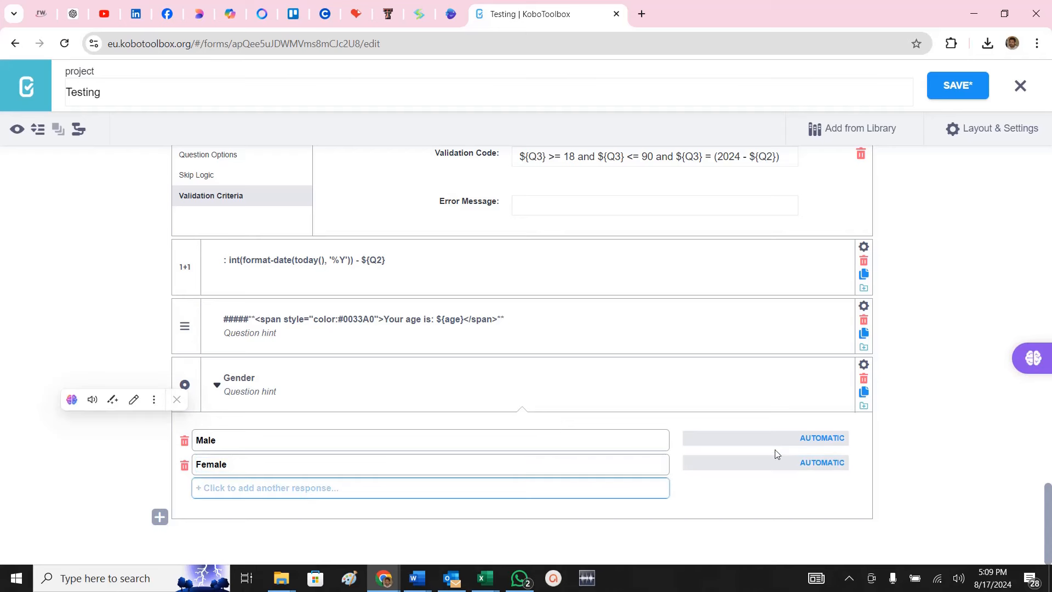
Set the option values to 1 for Male and 2 for Female.
left_click(792, 437)
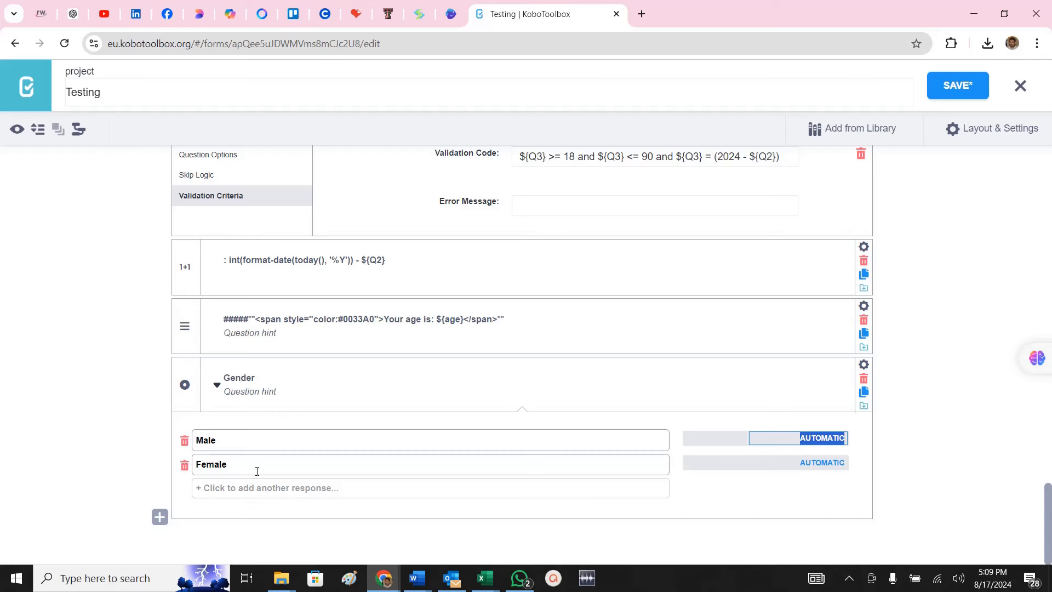
type("1")
key("Tab")
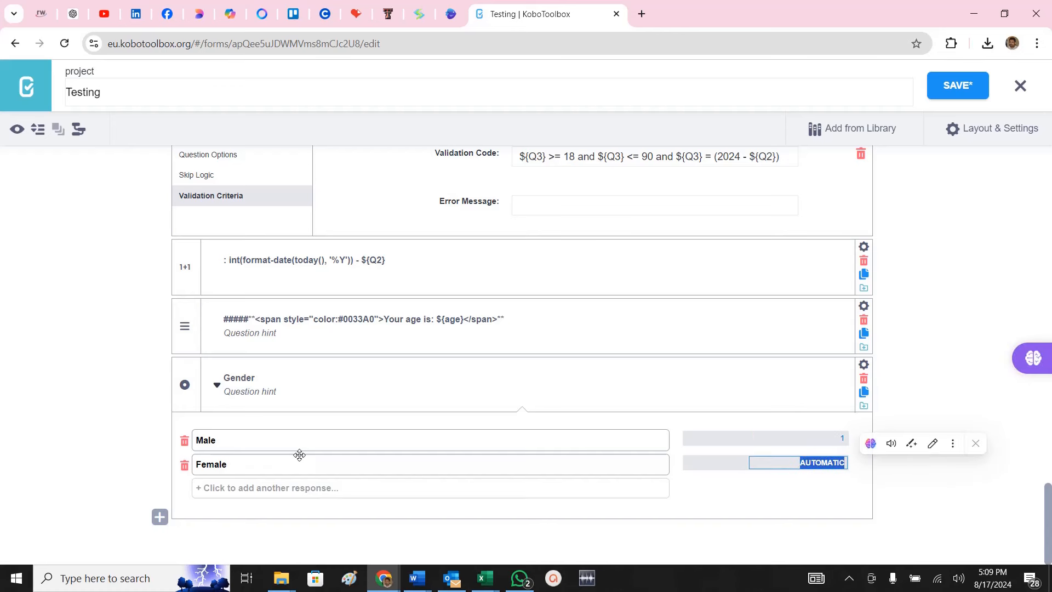
type("2")
Add two more Gender responses: "TG" with value 3 and "Other" with value 97.
left_click(274, 487)
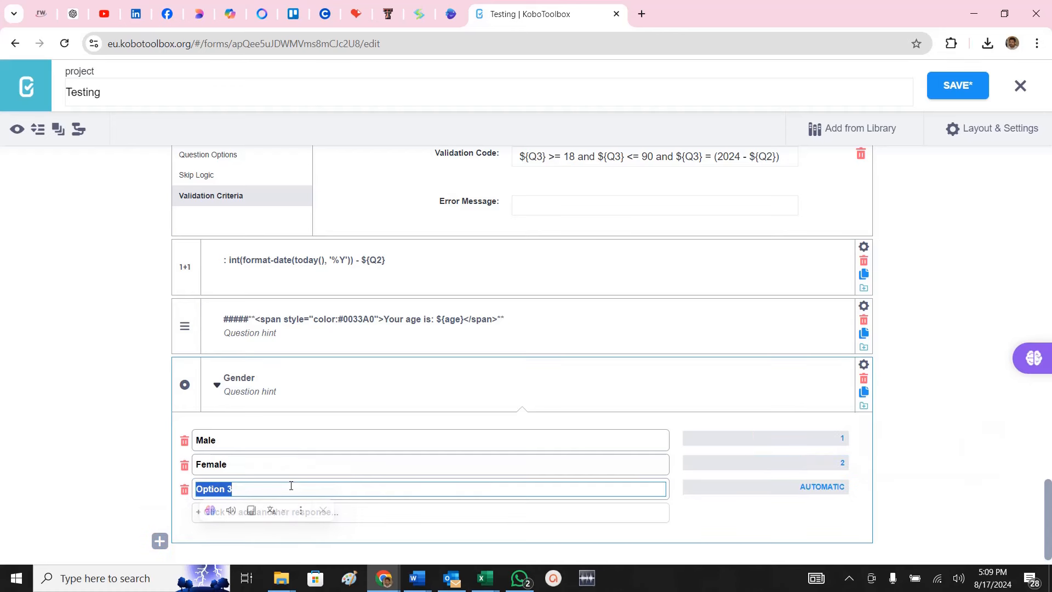
type("TG")
key("Tab")
type("3")
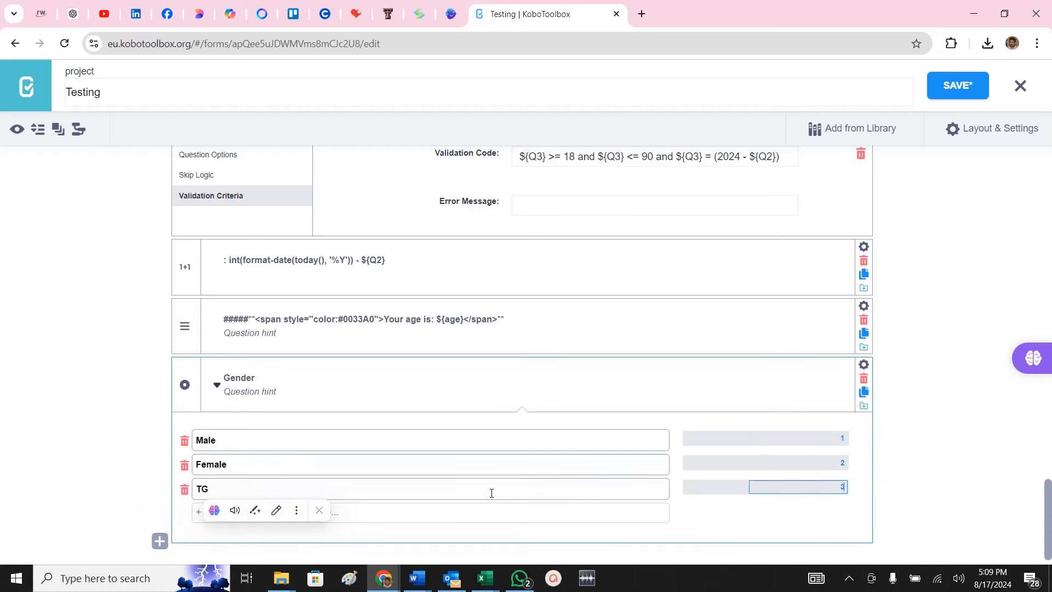
key("Tab")
left_click(348, 513)
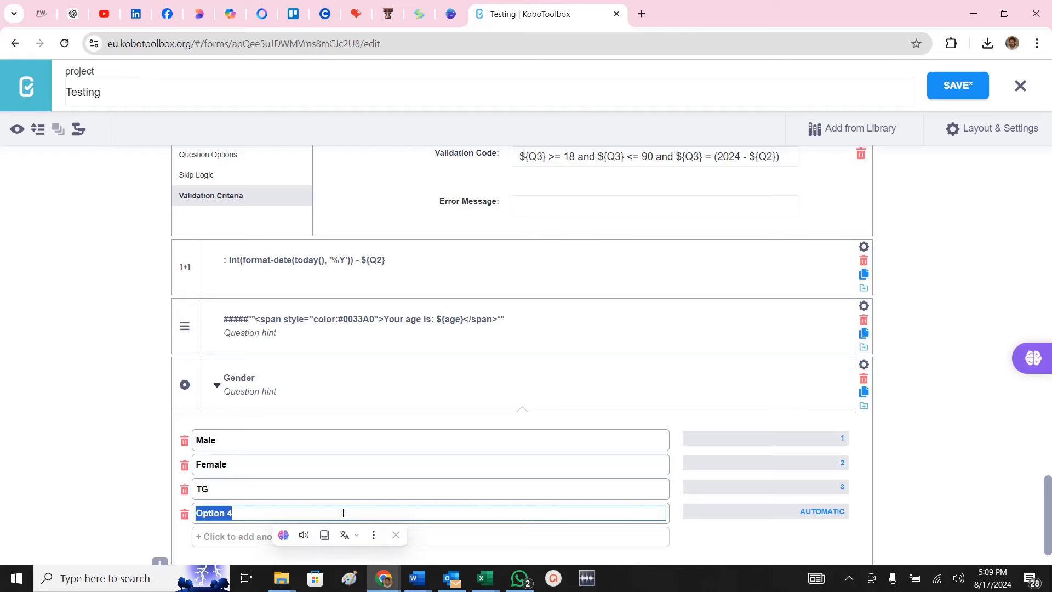
type("Other")
key("Tab")
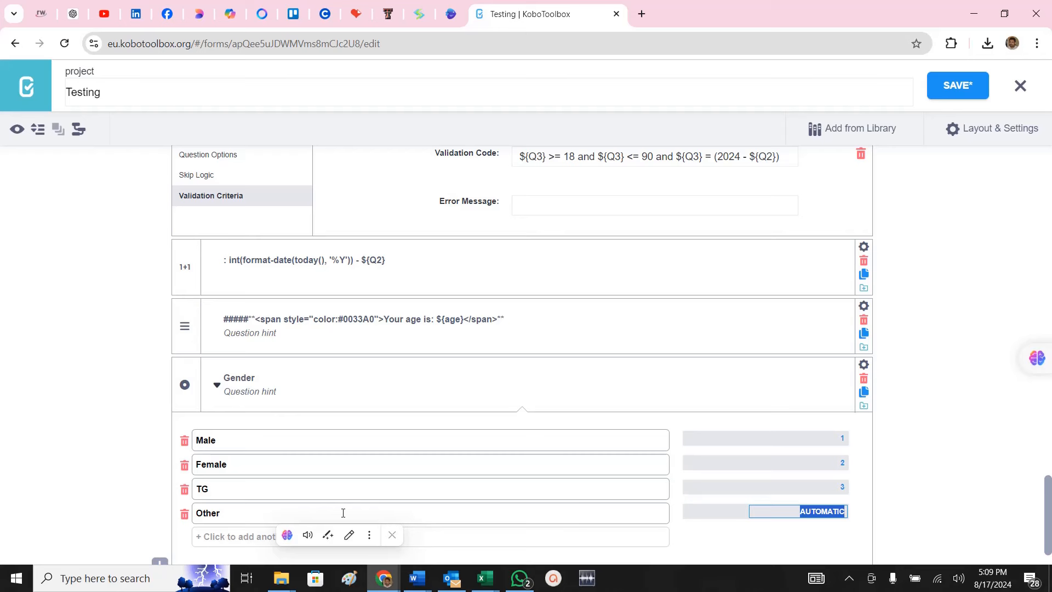
type("97")
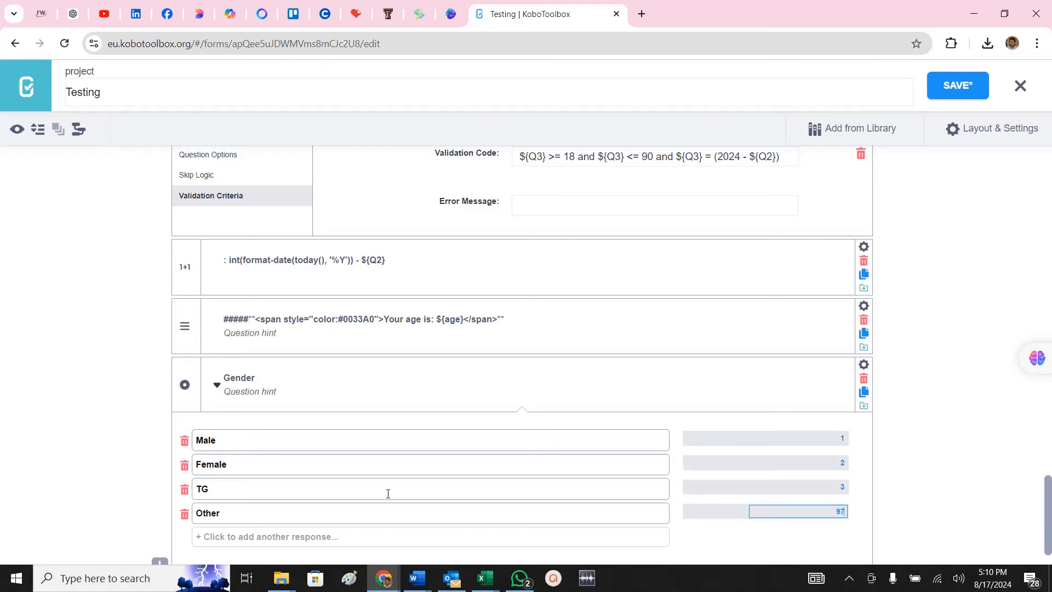
Start a new question below Gender and fill its title with "Q5: CNIC Number" copied from the Word outline.
scroll(388, 494, "down", 1)
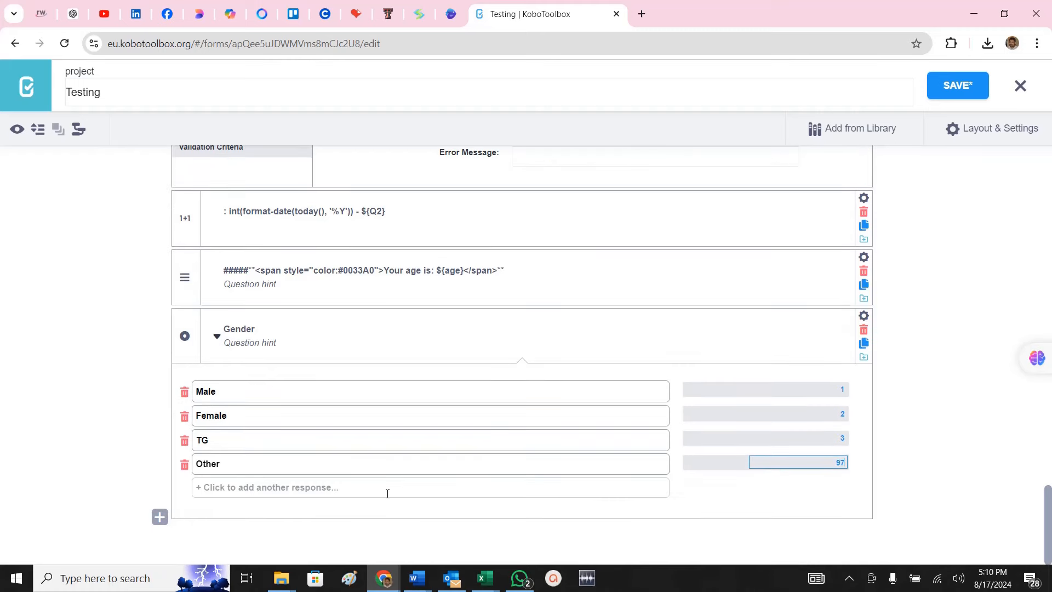
key("alt+Tab")
scroll(410, 423, "down", 1)
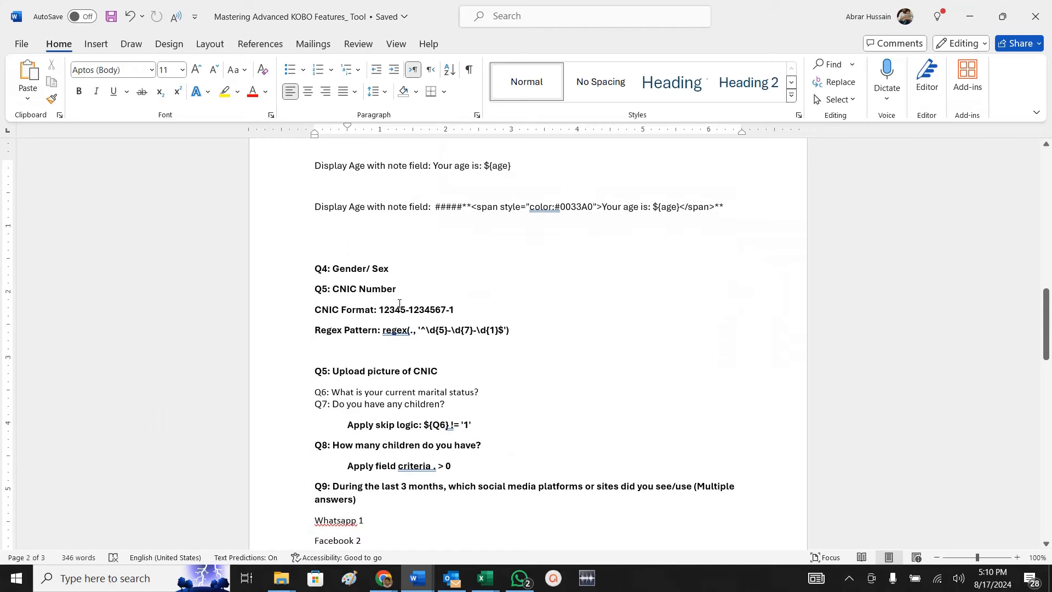
key("alt+Tab")
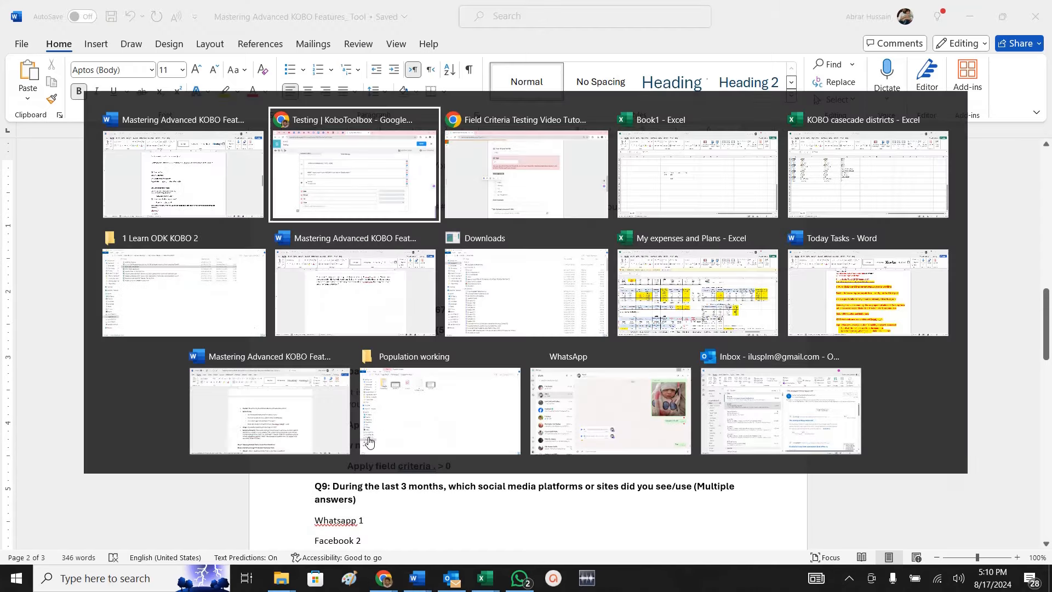
left_click(160, 517)
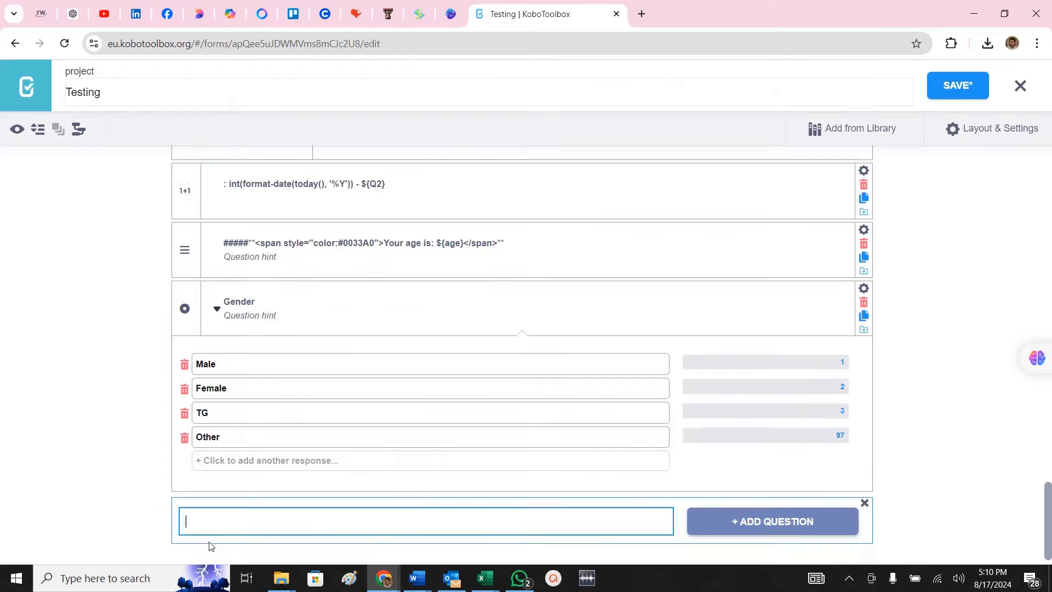
key("alt+Tab")
triple_click(402, 283)
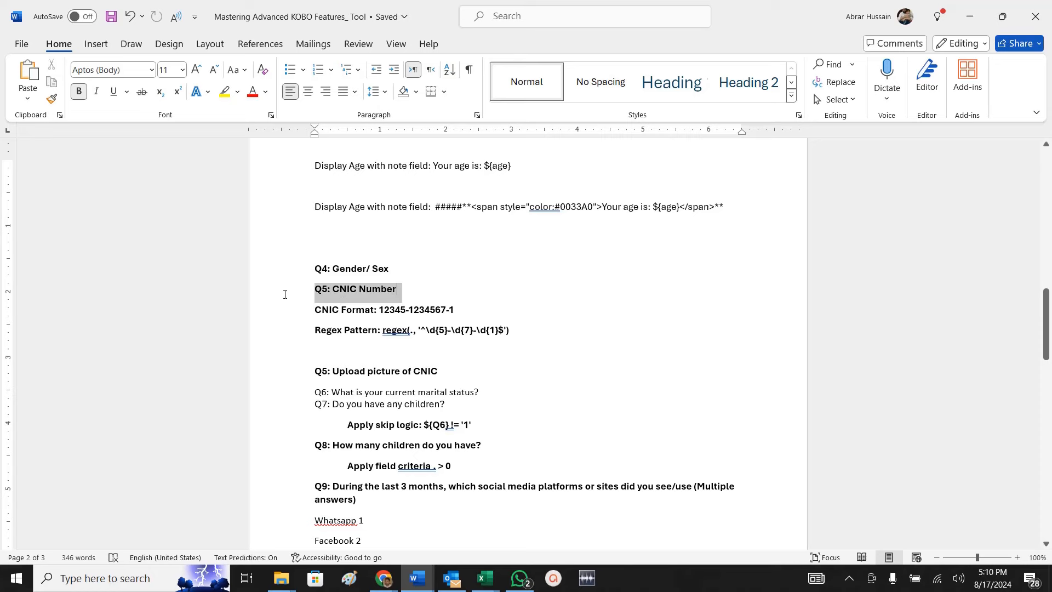
key("ctrl+c")
key("alt+Tab")
key("ctrl+v")
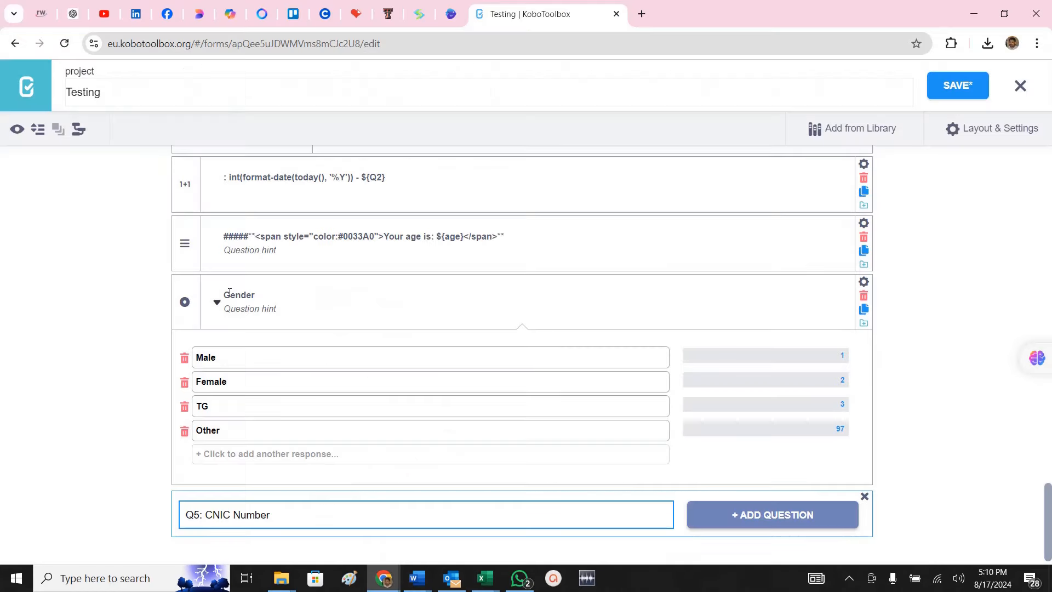
Prefix the Gender question's title with "Q4;".
left_click(252, 289)
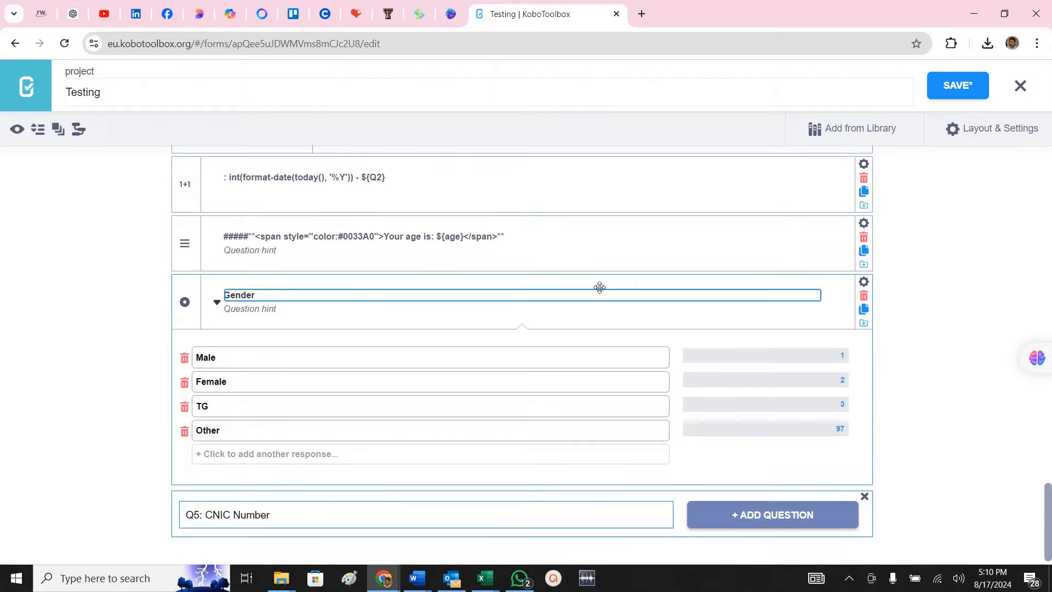
type("Q4;")
left_click(294, 518)
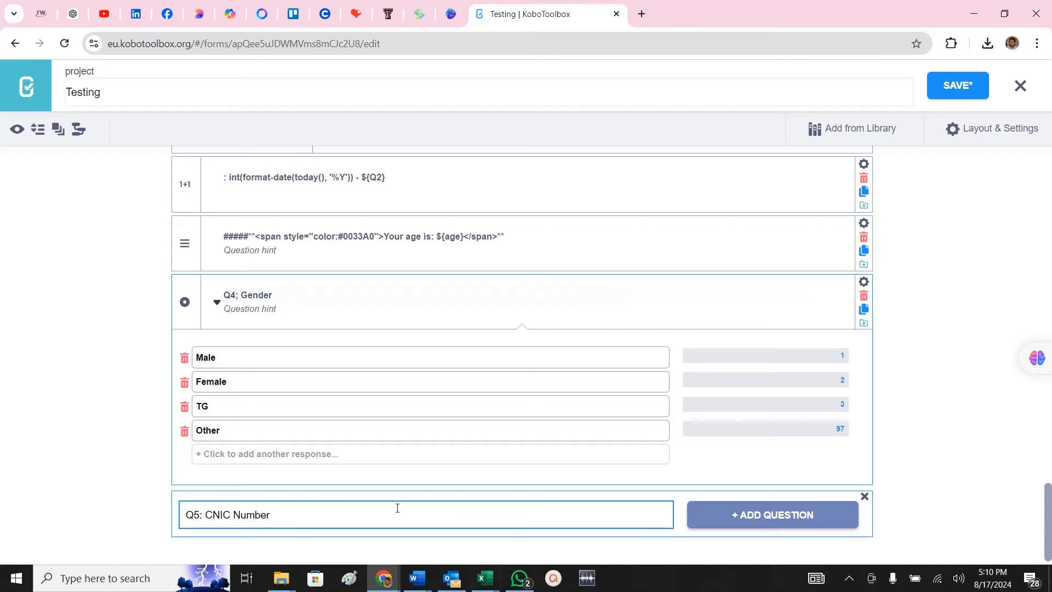
Add the "Q5: CNIC Number" question as a Text question and open its settings.
scroll(662, 497, "down", 1)
left_click(735, 496)
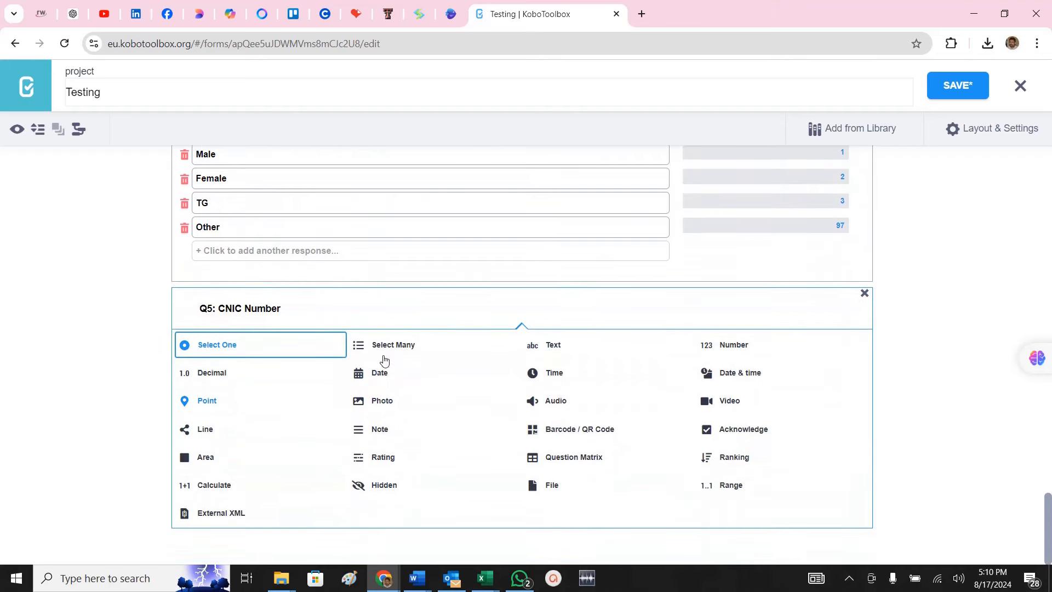
left_click(553, 345)
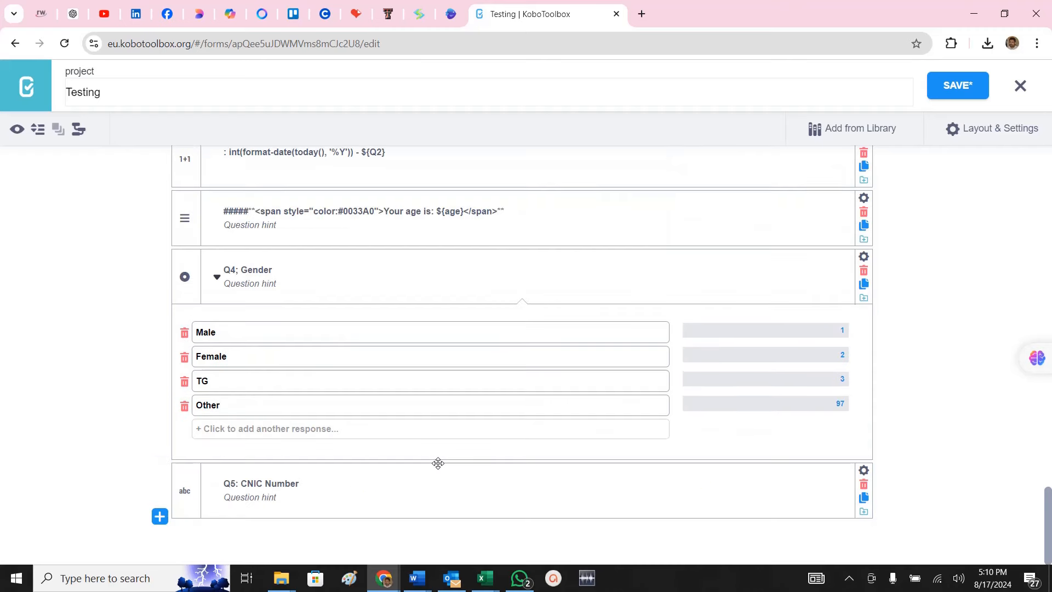
left_click(864, 472)
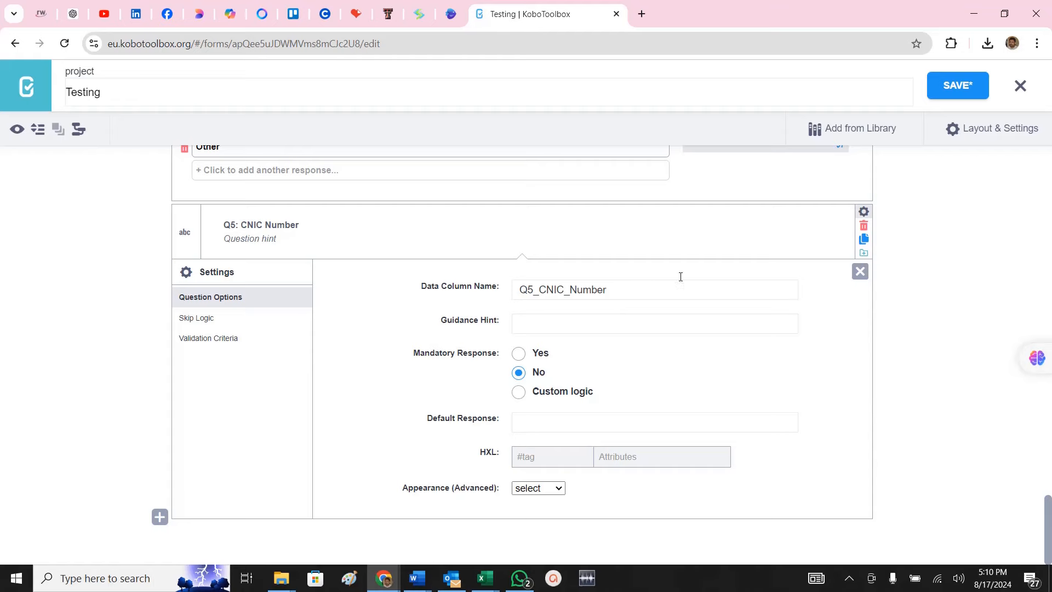
Switch to the Word outline and examine how the digit groups and hyphens of the CNIC format are arranged.
key("alt+Tab")
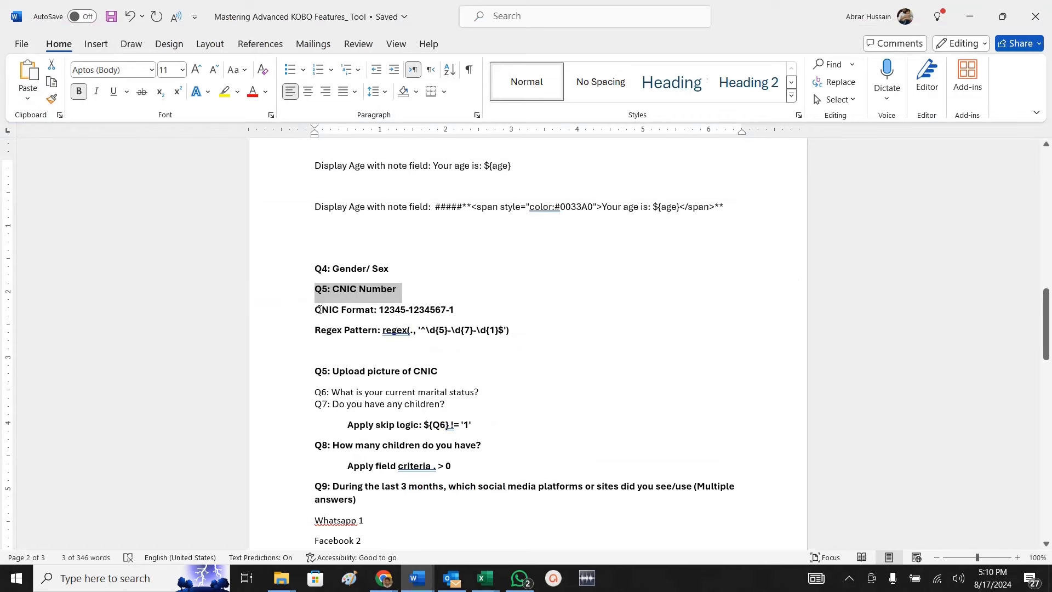
left_click_drag(312, 310, 458, 308)
left_click(403, 310)
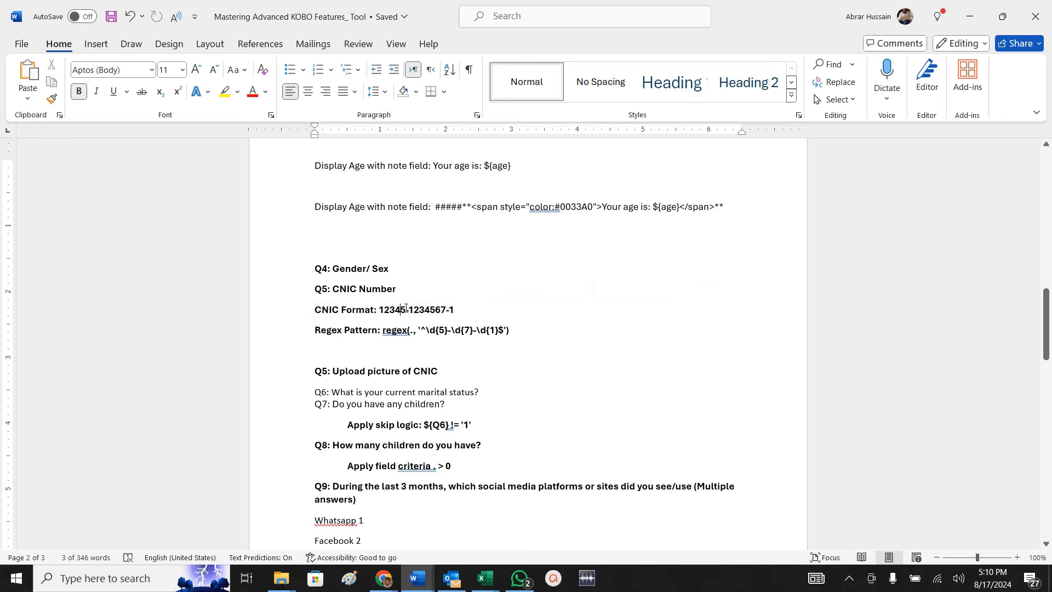
left_click(410, 309)
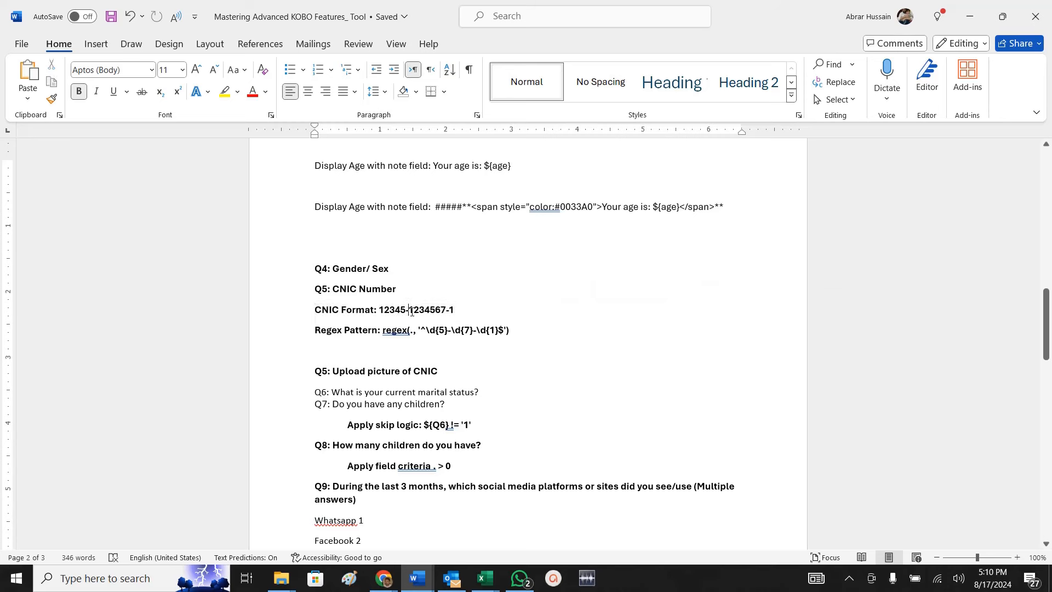
left_click(503, 313)
Examine the regex pattern in the Word outline, comparing each part's digit count and the hyphens with the CNIC format line above it.
key("shift+Down")
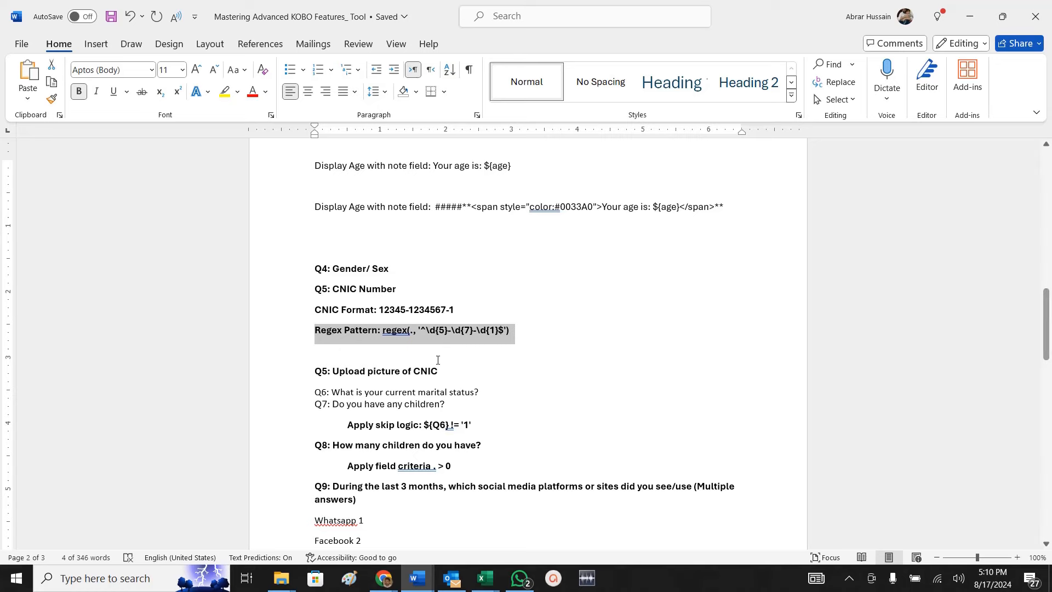
scroll(433, 345, "up", 4)
scroll(432, 345, "up", 2)
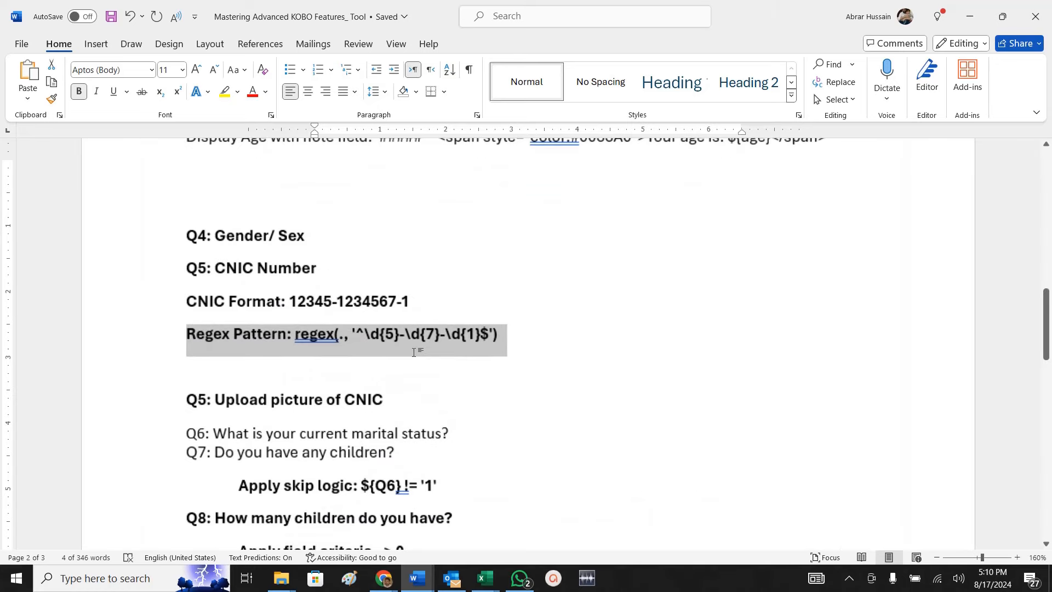
left_click(322, 324)
left_click(344, 336)
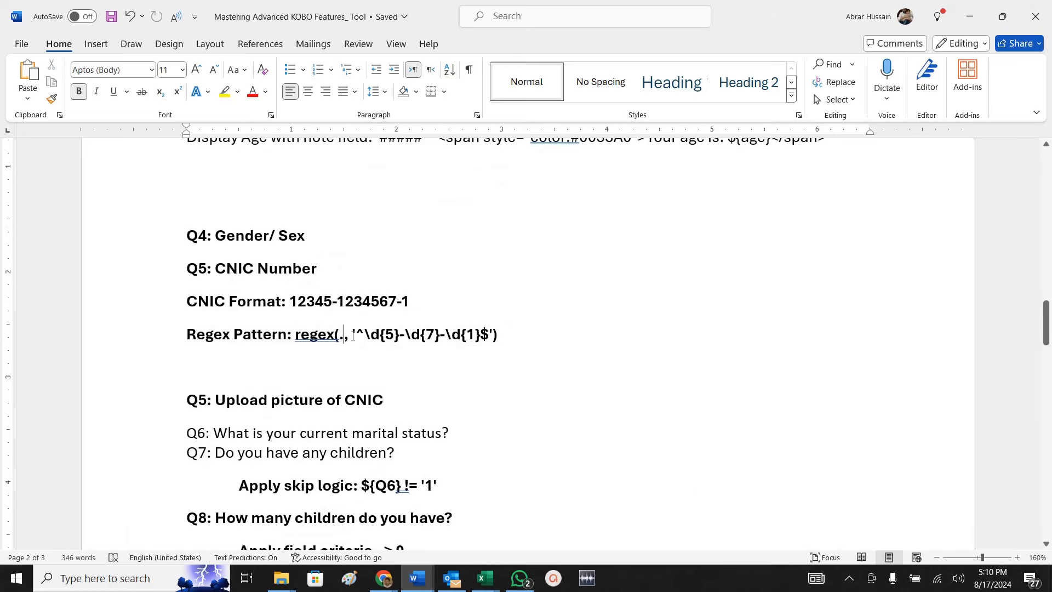
left_click(357, 334)
double_click(389, 334)
left_click_drag(290, 301, 332, 304)
double_click(429, 333)
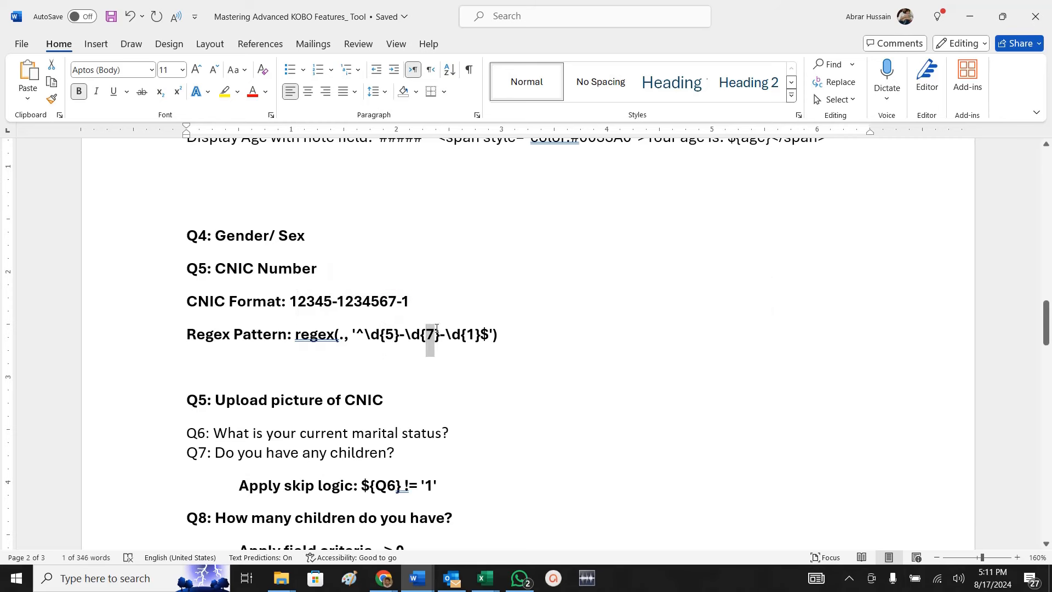
left_click_drag(337, 303, 395, 302)
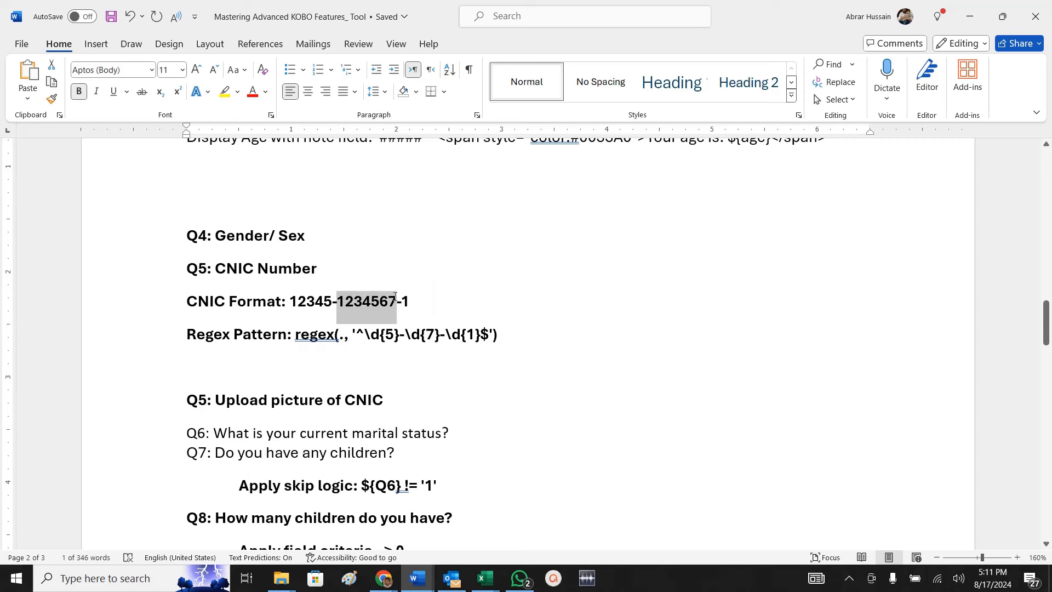
double_click(471, 335)
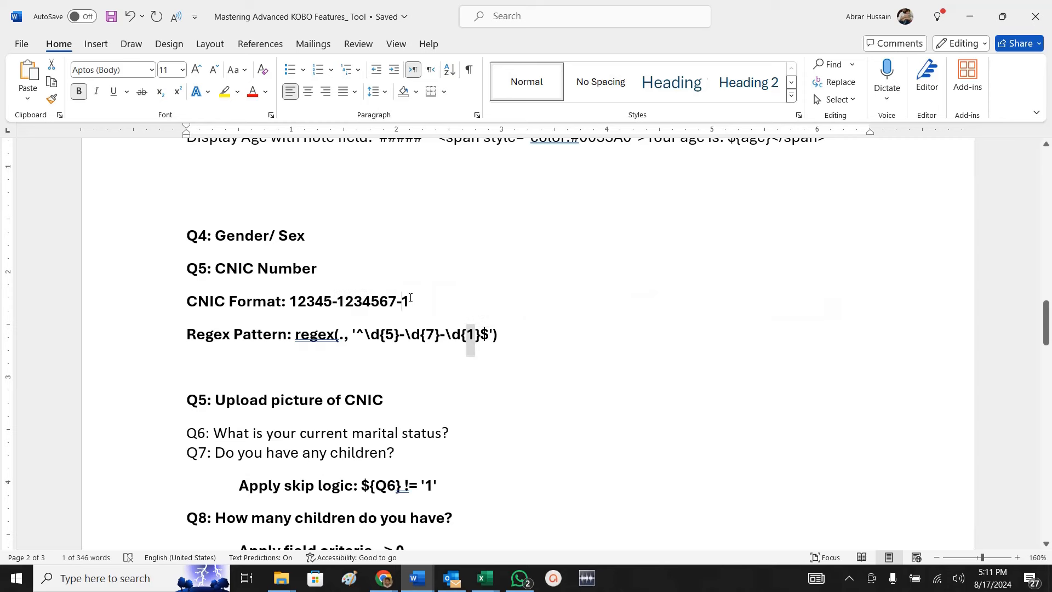
double_click(406, 302)
left_click(440, 334)
left_click(405, 336)
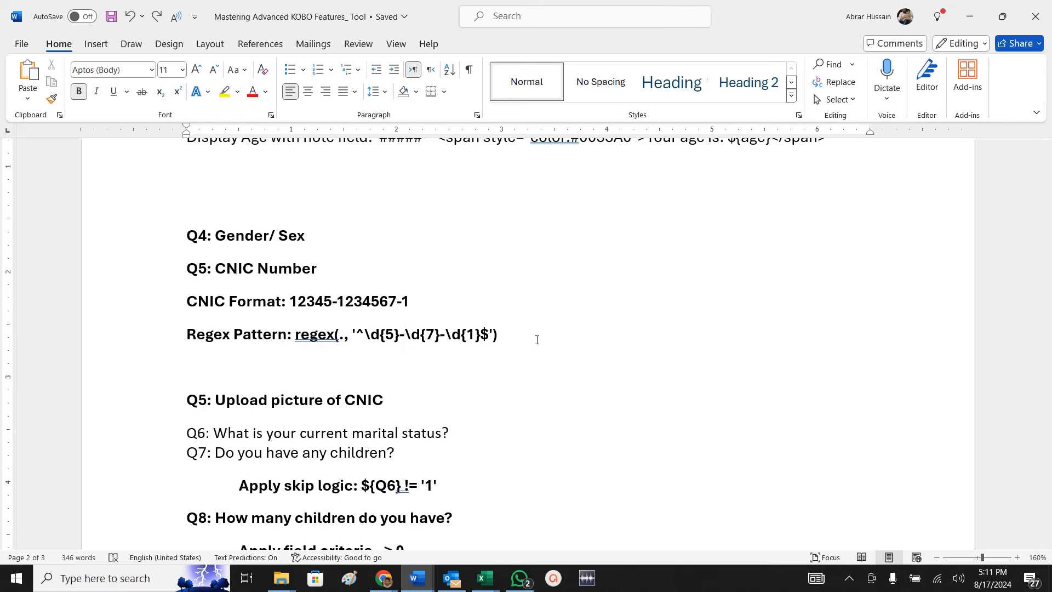
key("Left")
key("Left")
key("Left")
key("shift+Right")
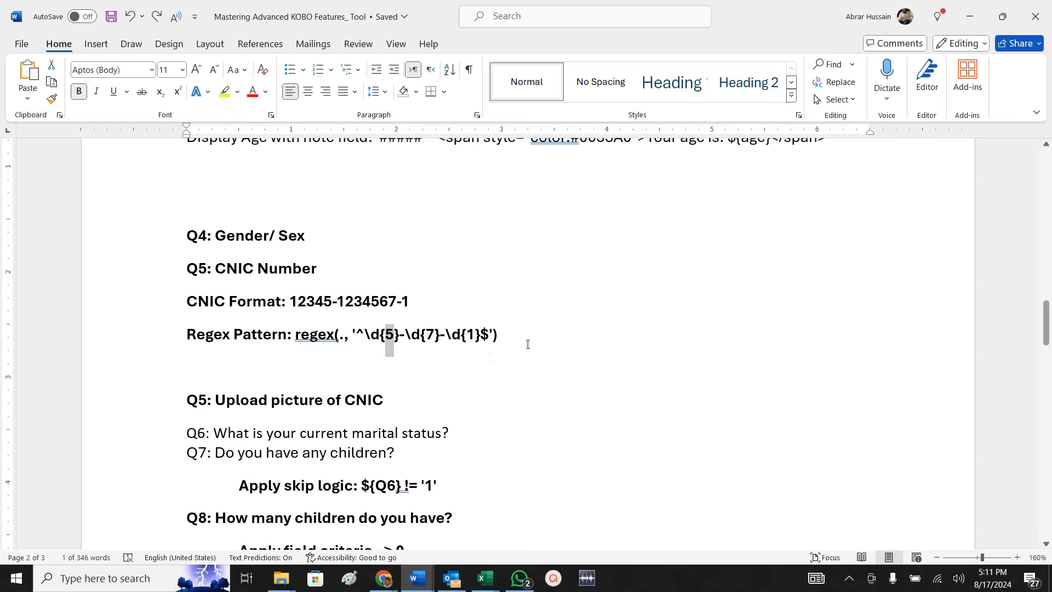
Copy the line "Regex Pattern: regex(., '^\d{5}-\d{7}-\d{1}$')" from Word into the CNIC Number question's manual validation code in KoboToolbox.
left_click_drag(528, 338, 188, 343)
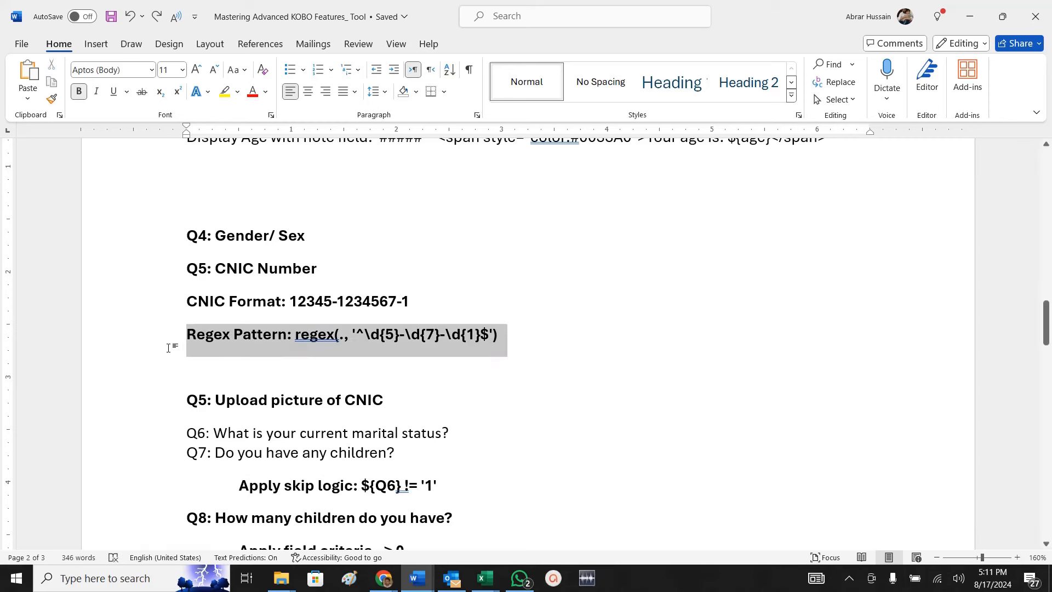
key("alt+Tab")
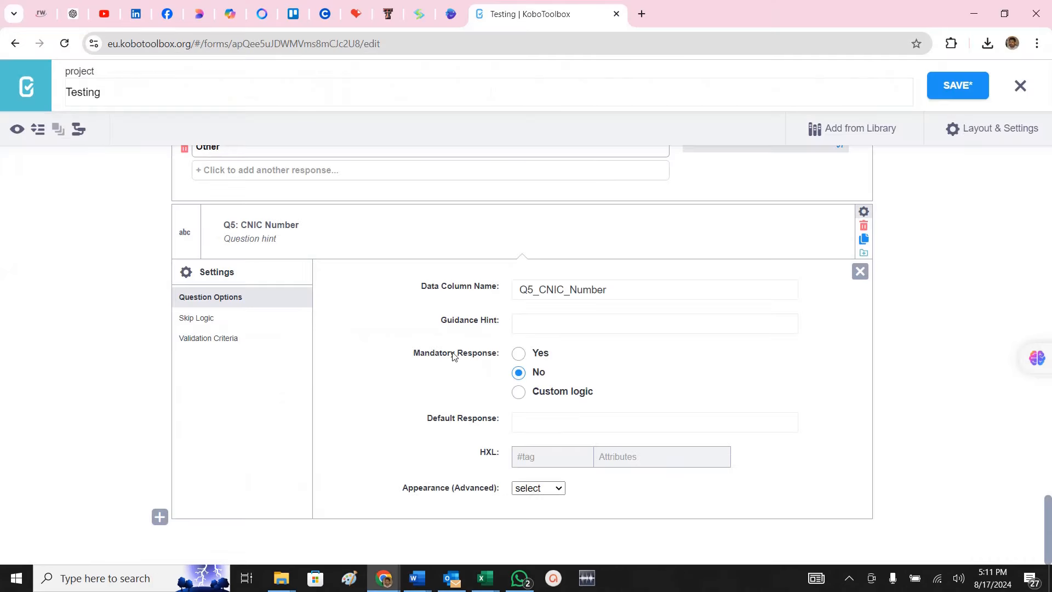
left_click(228, 340)
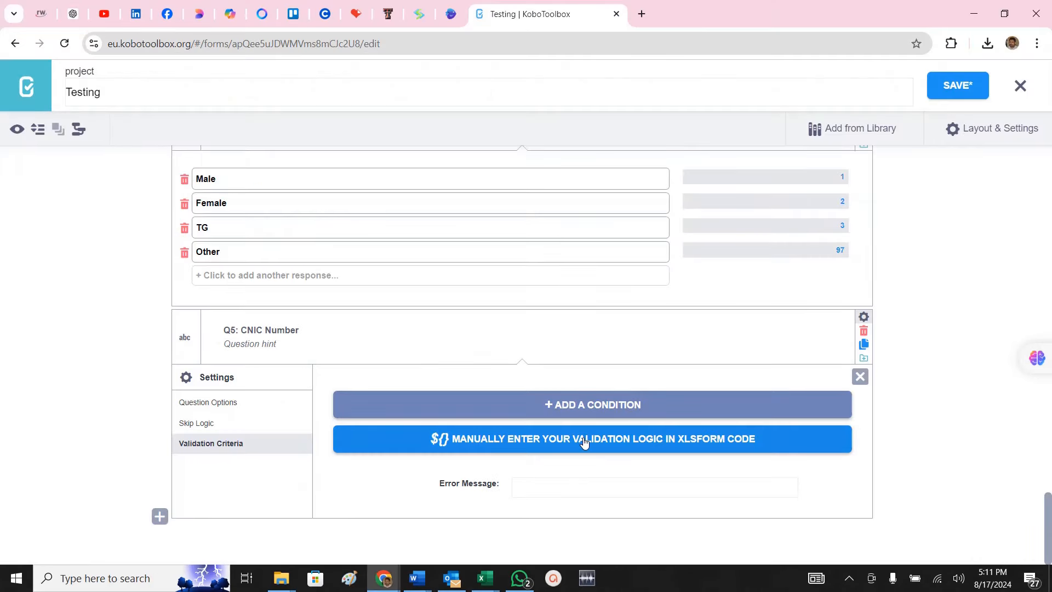
left_click(533, 447)
left_click(533, 436)
key("ctrl+v")
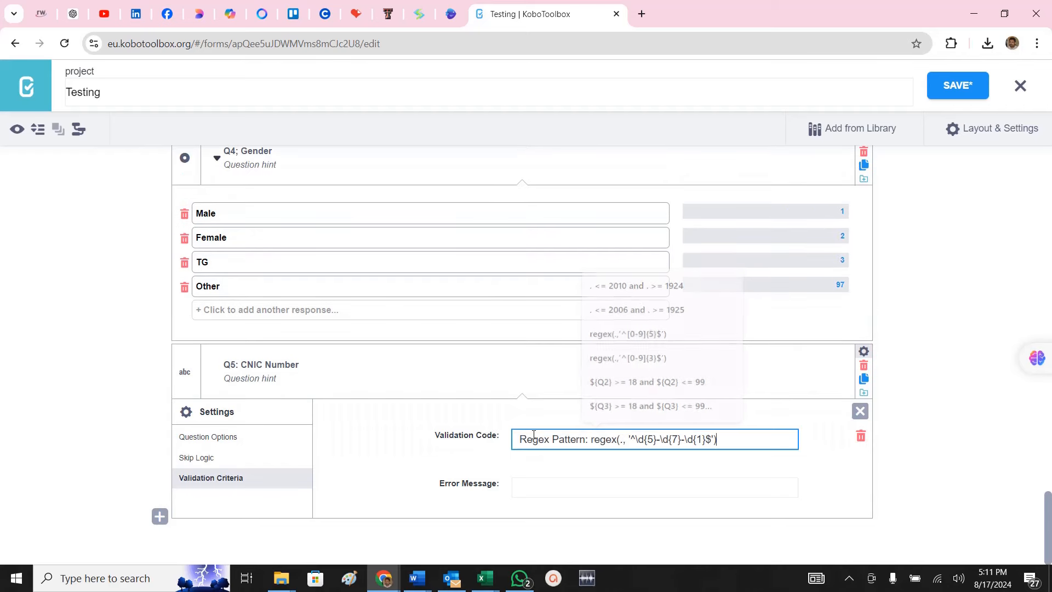
Set the CNIC question's error message to "Wrong, please type correct CNIC Number" and save the form.
left_click(545, 488)
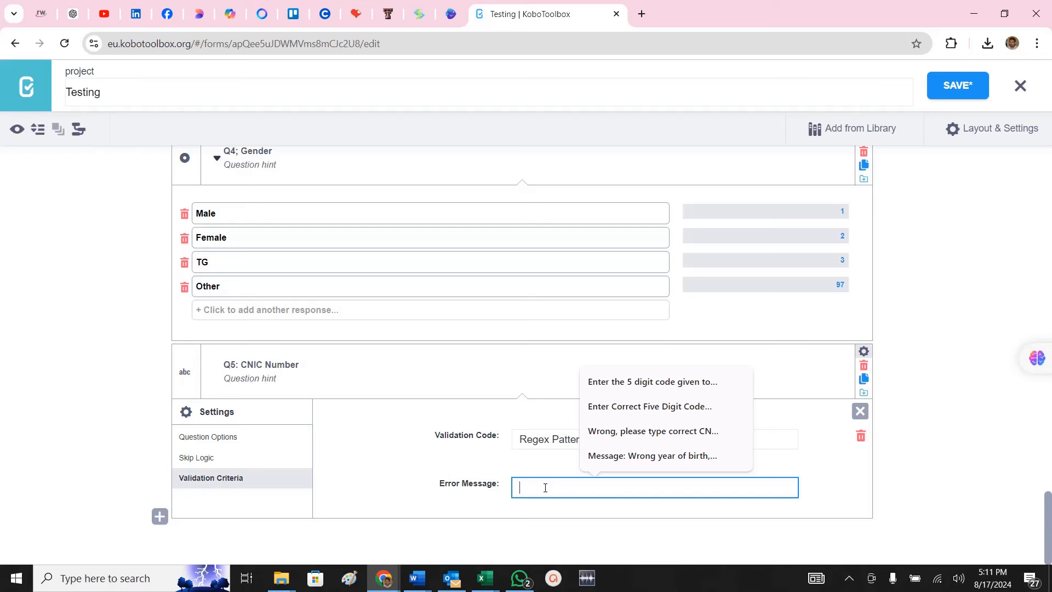
left_click(604, 430)
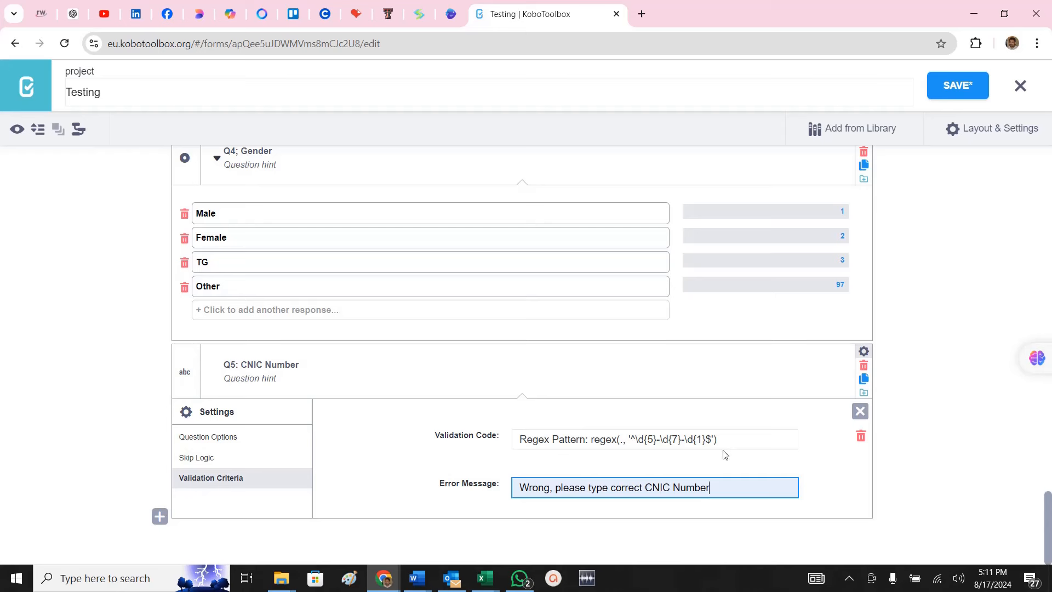
left_click(957, 86)
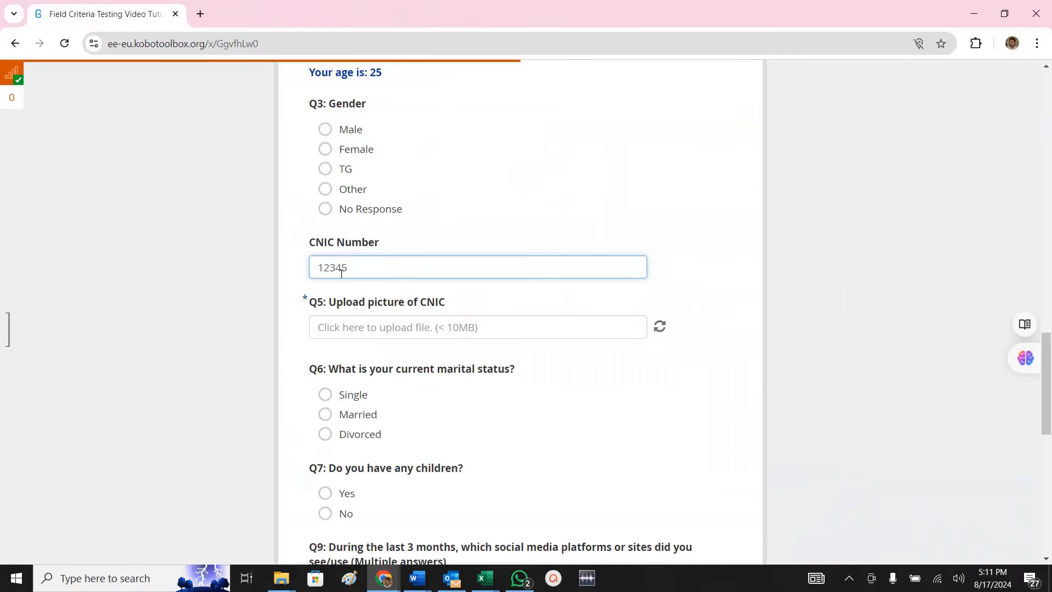
Test the CNIC Number field in the "Field Criteria Testing" web form with an unhyphenated number and with one having only six middle digits.
type("908098090")
key("Tab")
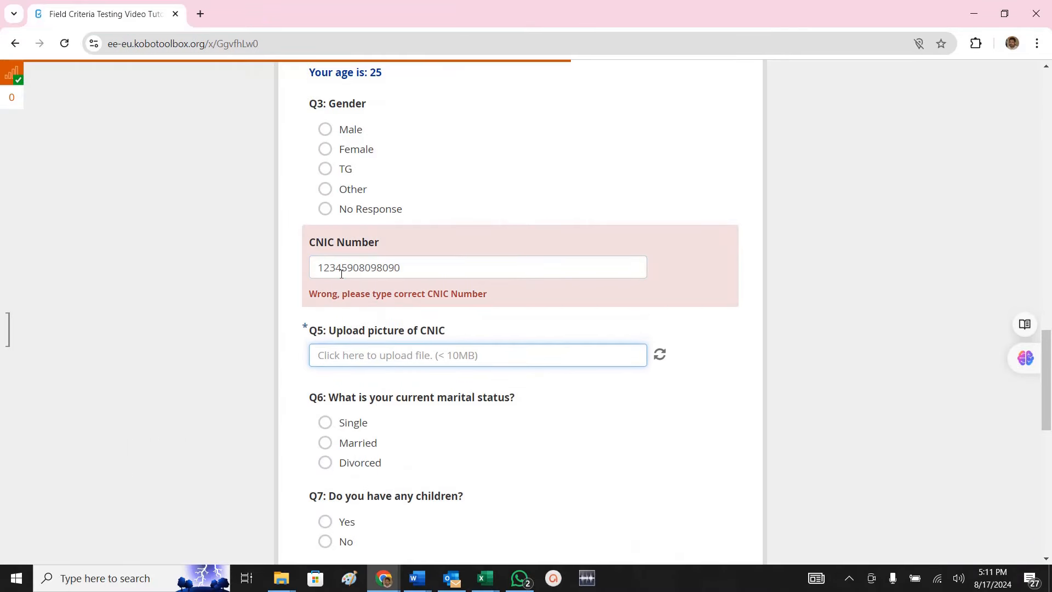
key("shift+Tab")
type("12")
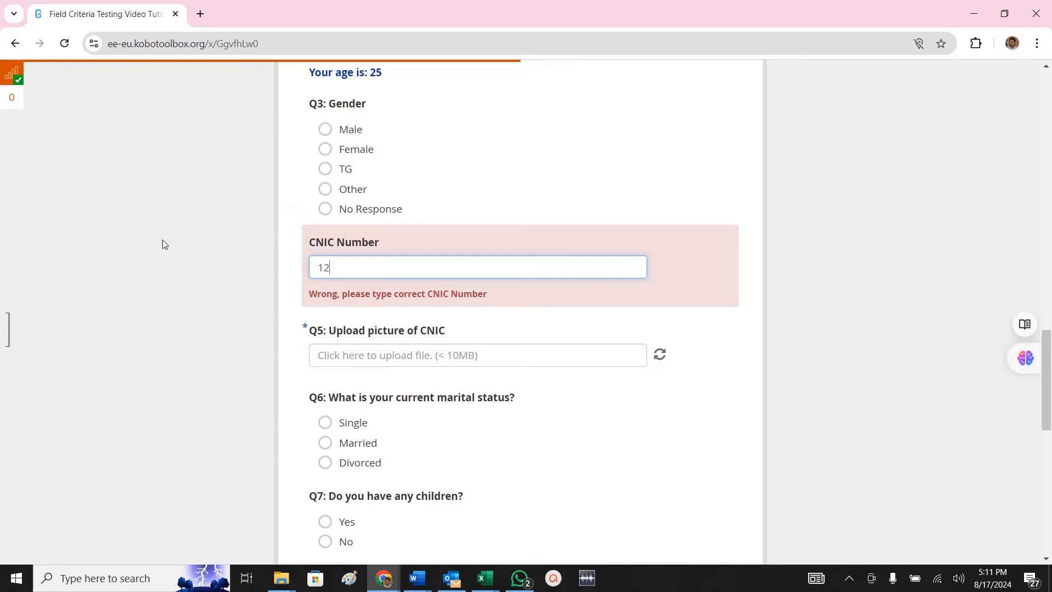
type("345-000000-0")
key("Tab")
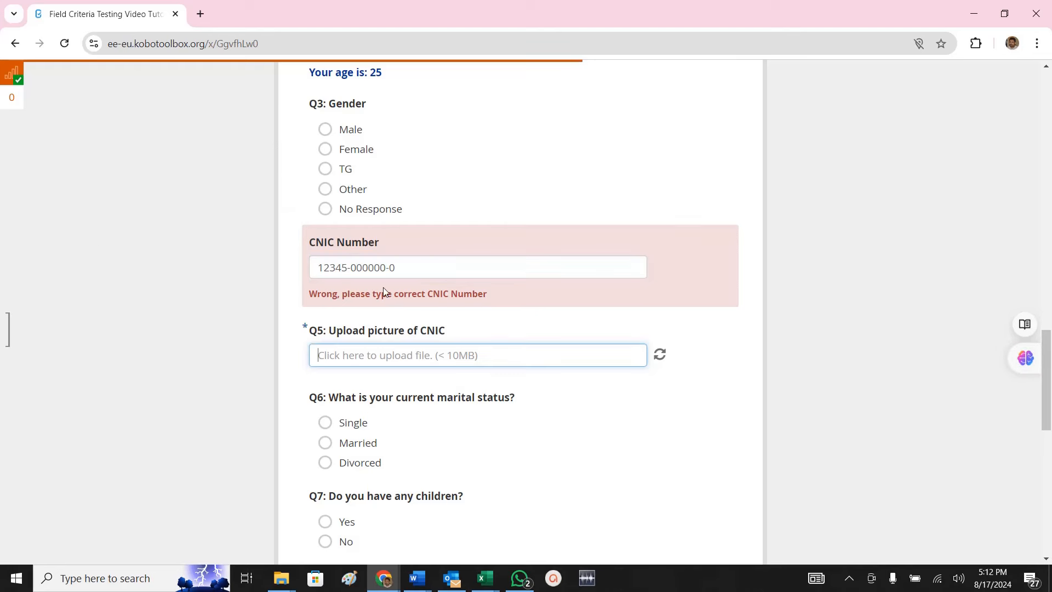
Test the CNIC Number field with a correctly formatted entry by adding the missing digit to the middle group.
left_click(384, 267)
type("0")
key("Tab")
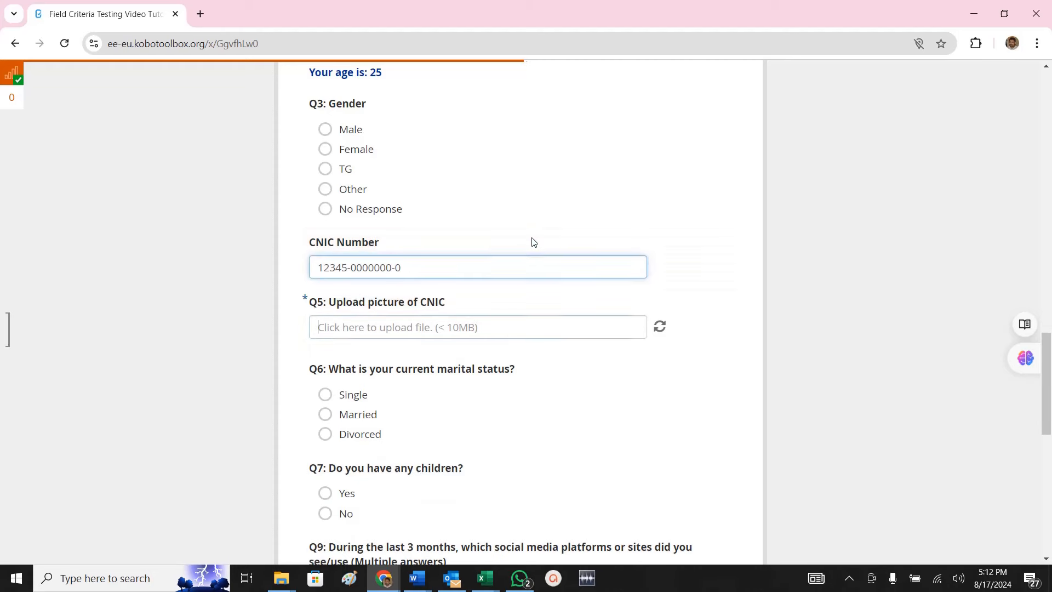
left_click_drag(482, 268, 230, 259)
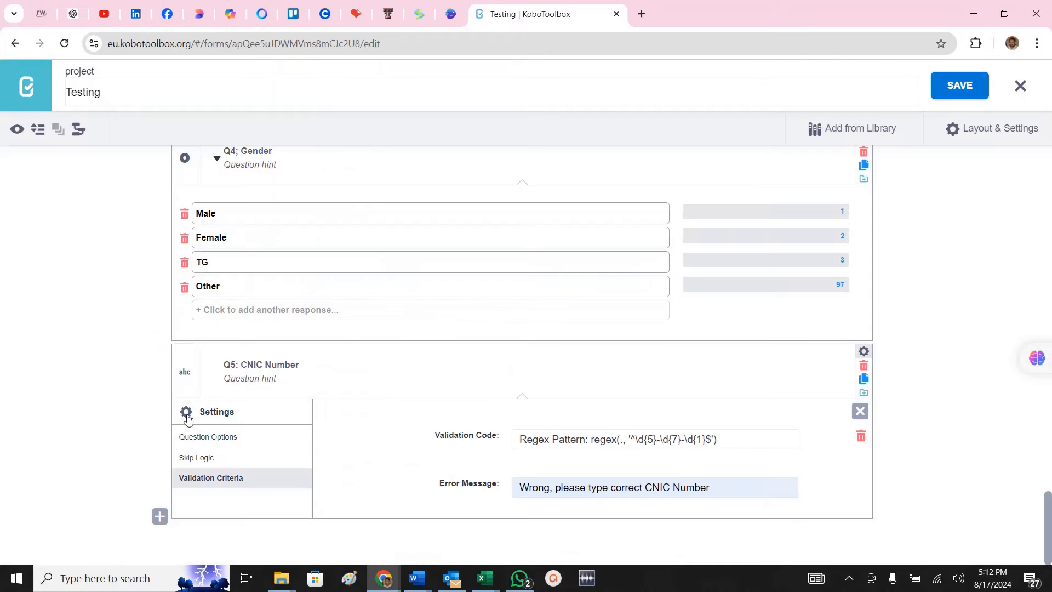
Add a Photo question below the CNIC Number question in the Testing project and title it "Upload picture of CNIC".
left_click(160, 517)
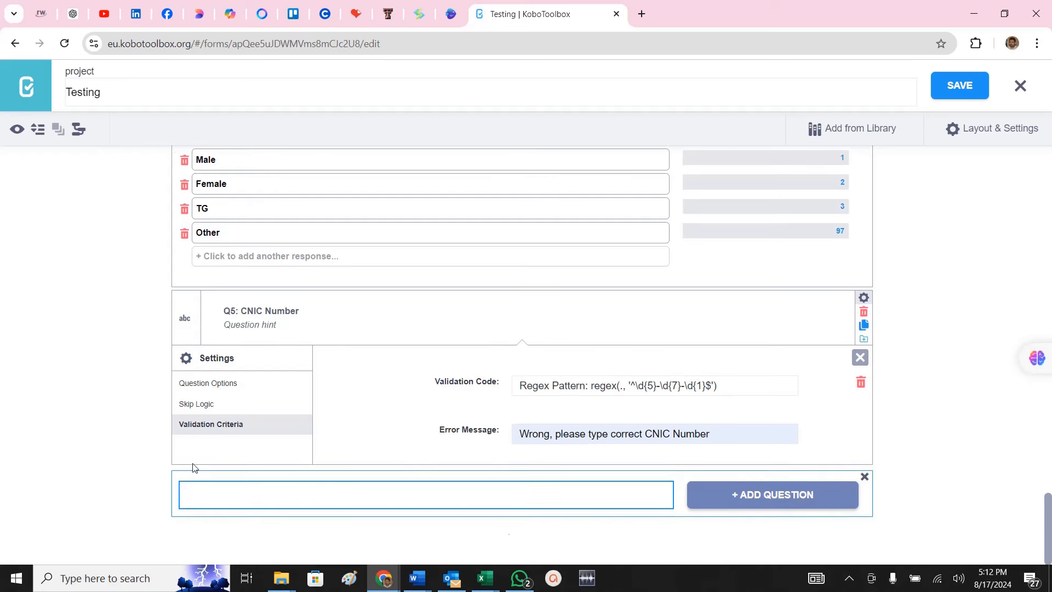
key("Return")
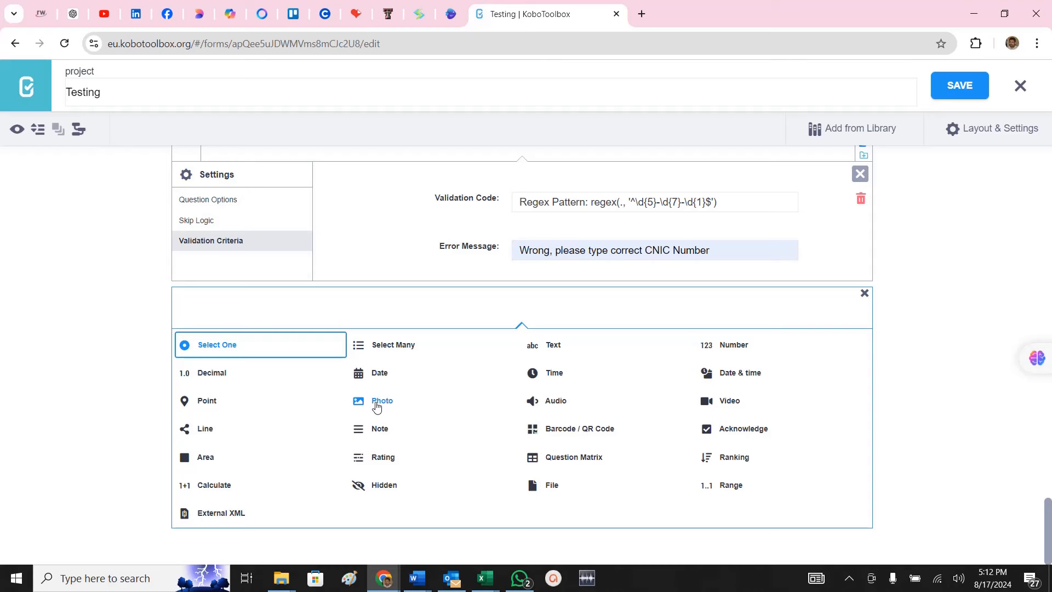
left_click(377, 406)
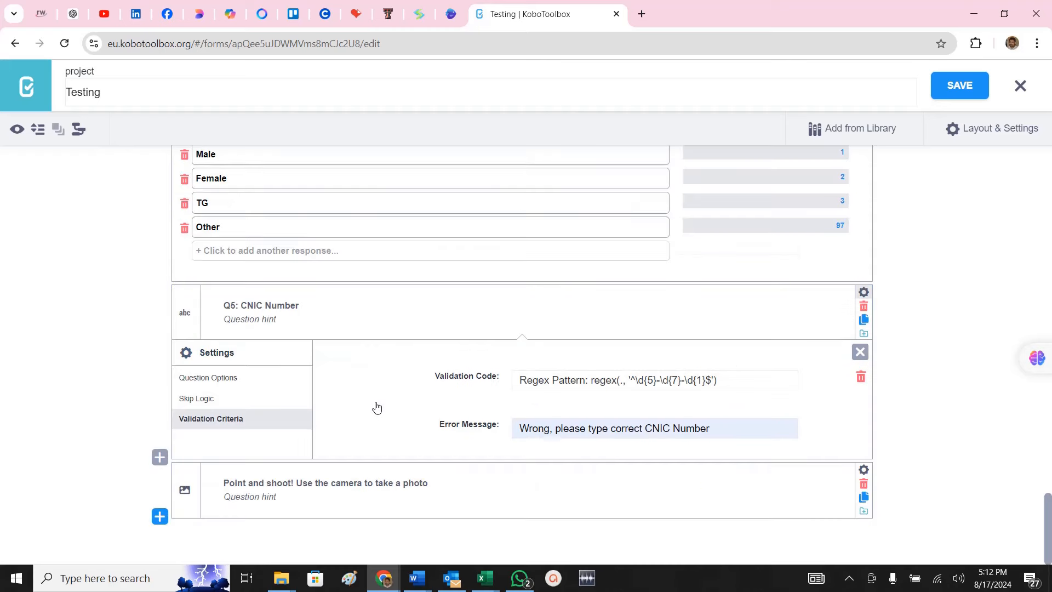
left_click(431, 480)
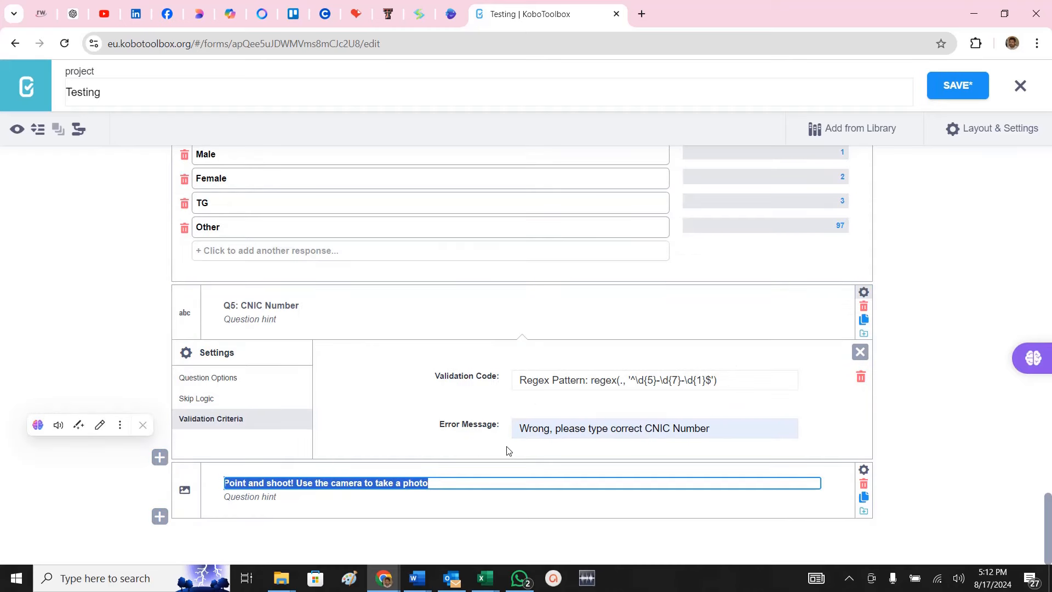
type("Upload picture")
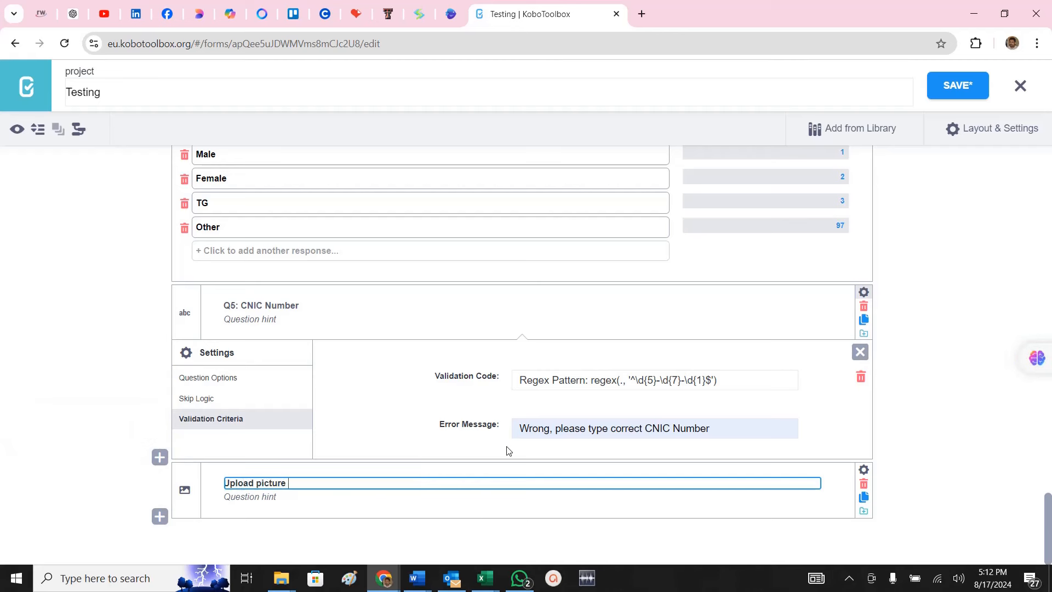
type(" of CNIC")
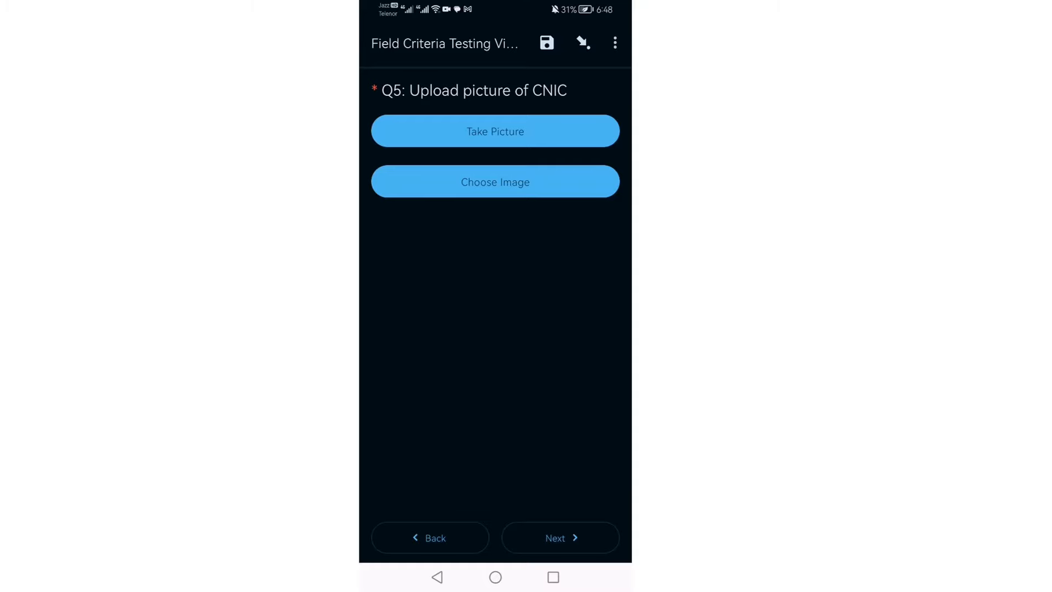
Try taking a picture for the CNIC upload question in KoboCollect on the phone, allowing camera access.
left_click(495, 131)
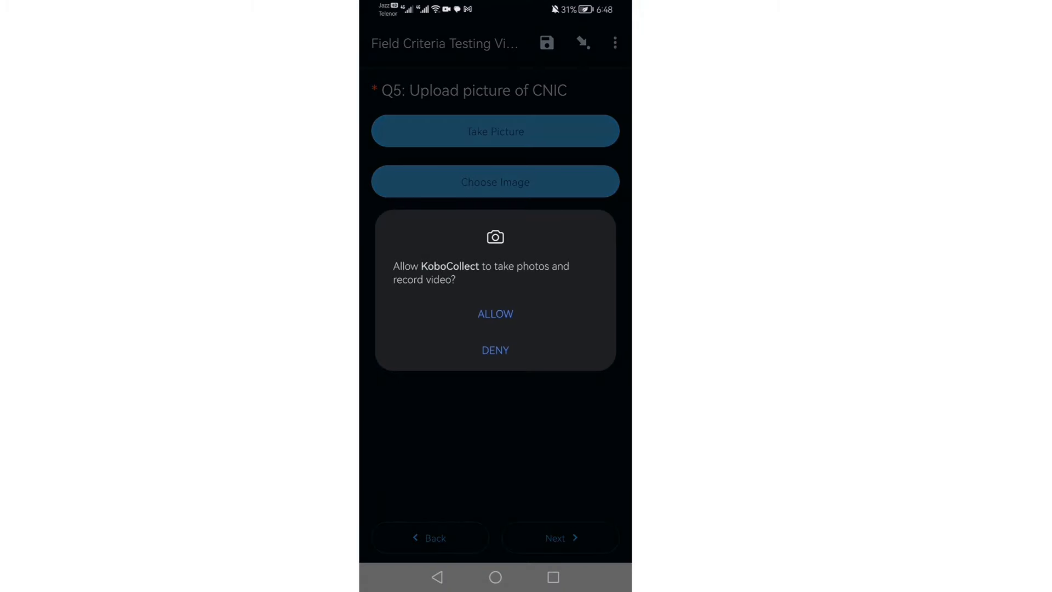
left_click(513, 313)
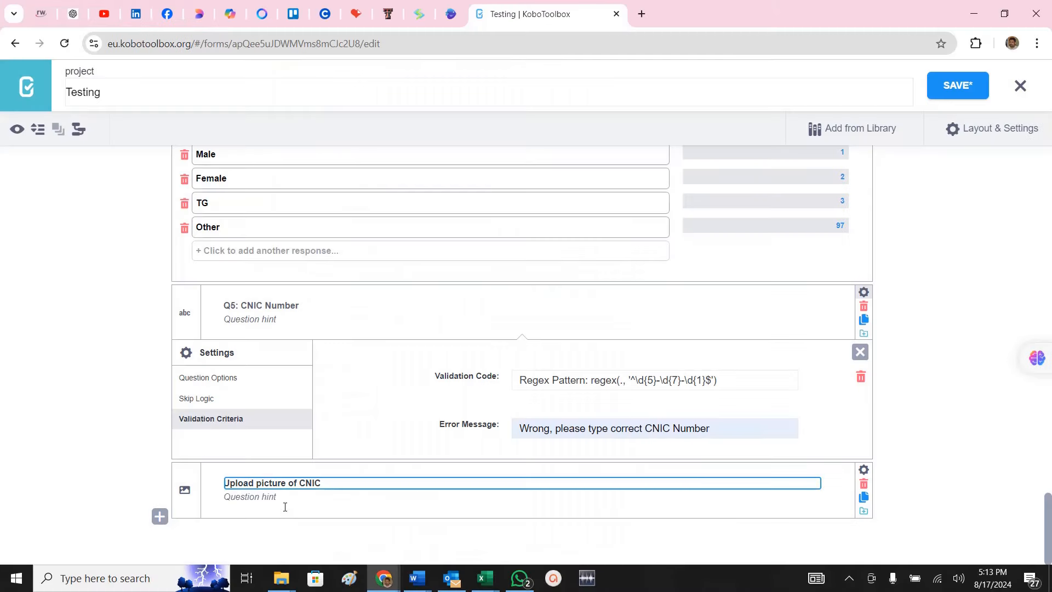
triple_click(279, 484)
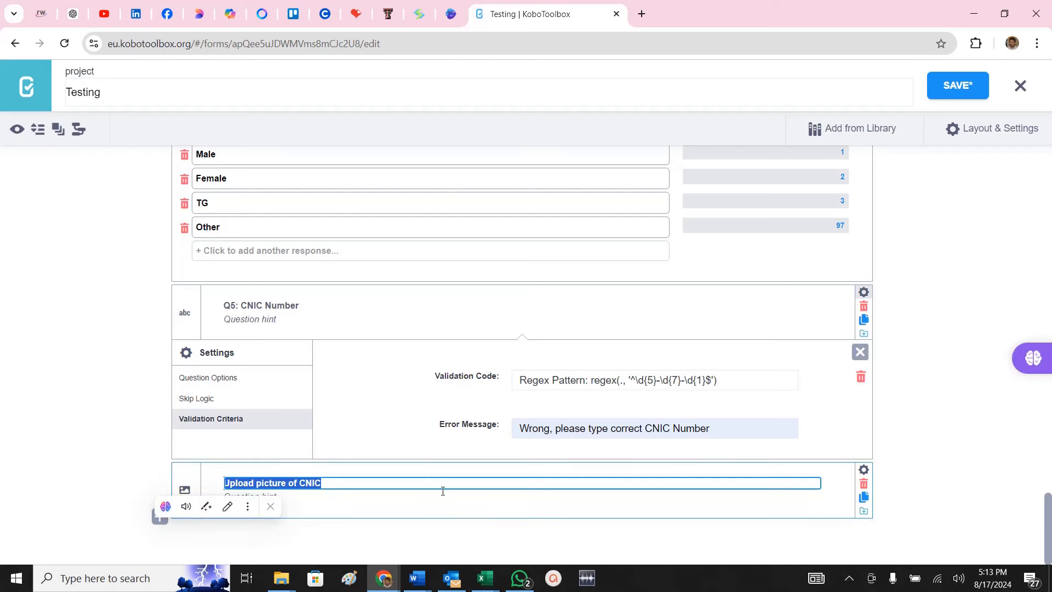
triple_click(356, 484)
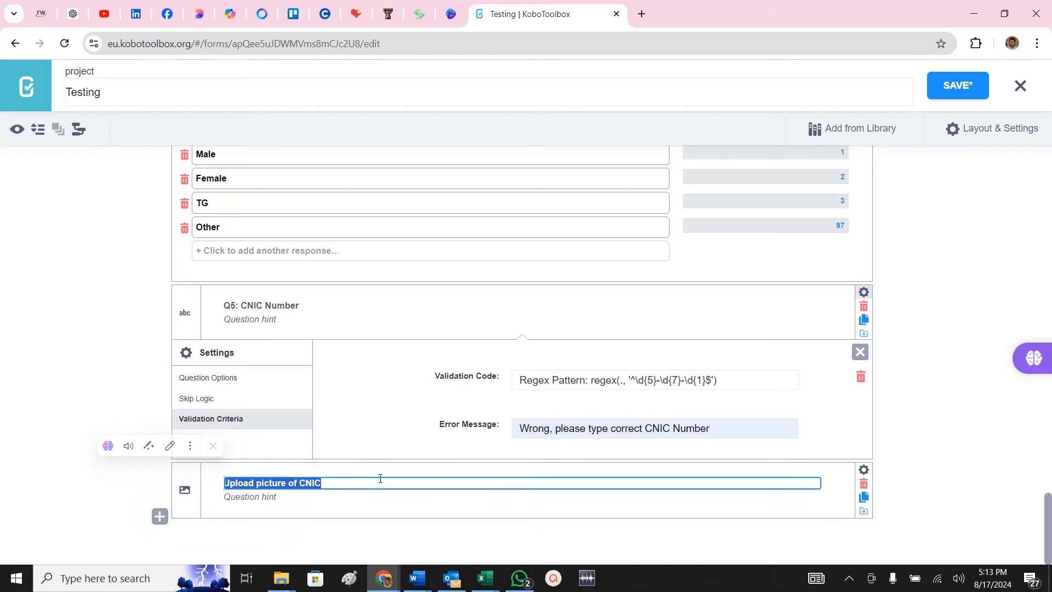
Copy "Q6: What is your current marital status?" from the web form and add it as a Select One question below the photo question.
key("alt+Tab")
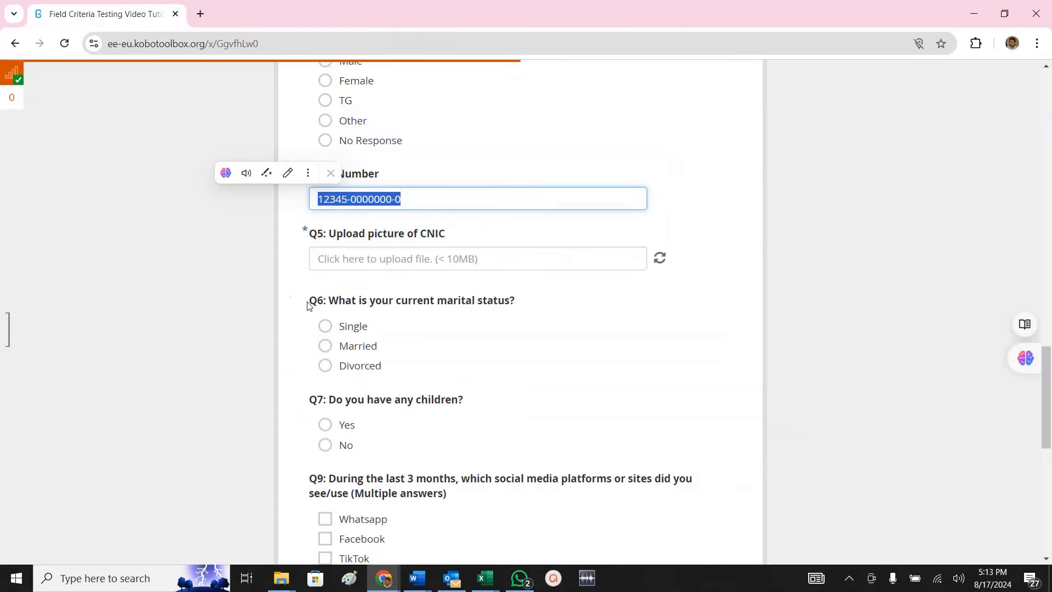
left_click_drag(310, 301, 521, 303)
key("ctrl+c")
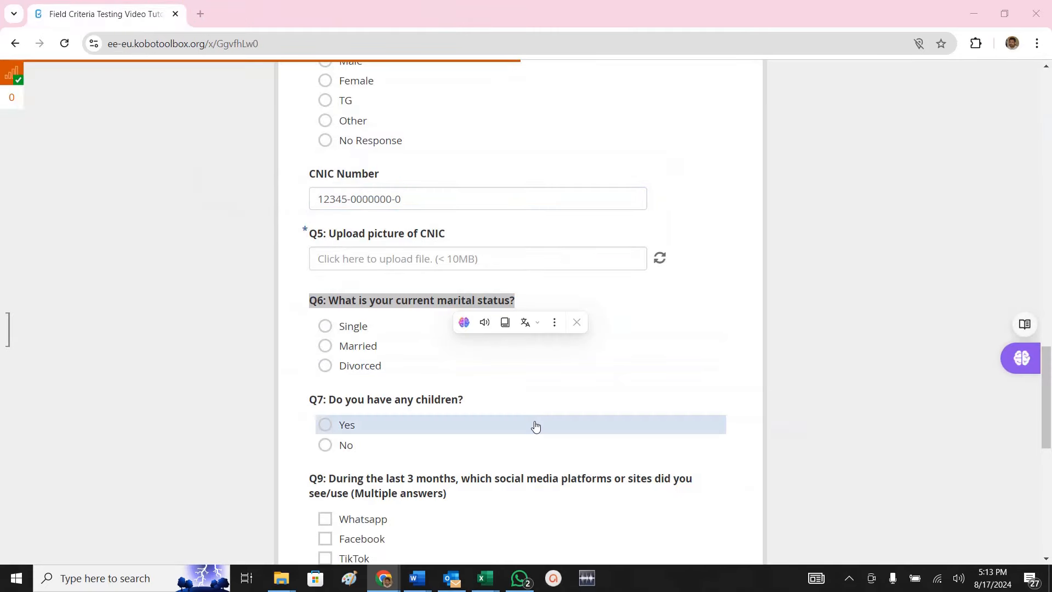
key("alt+Tab")
left_click(159, 517)
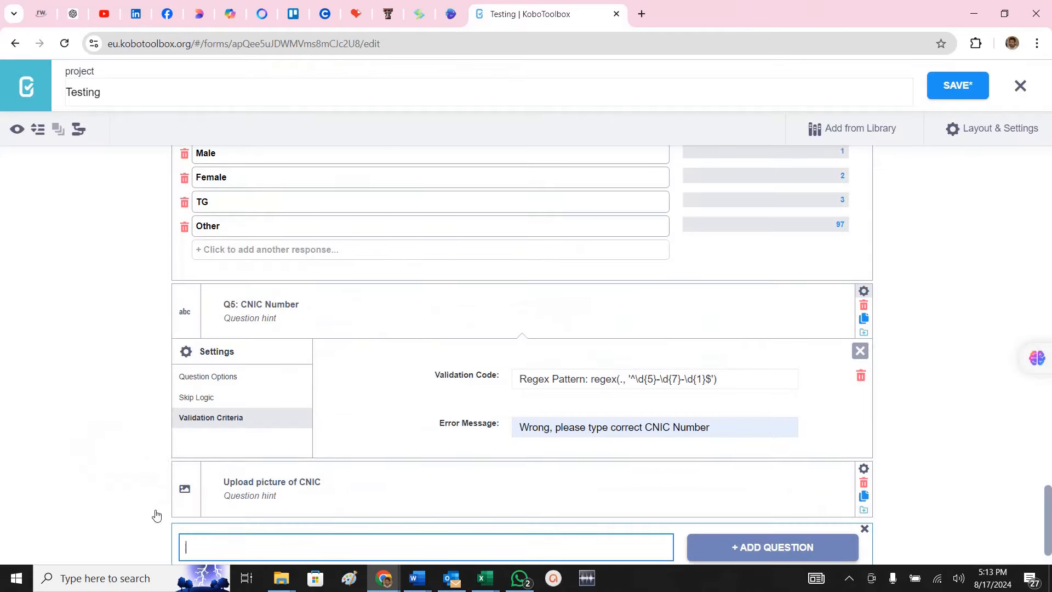
left_click(447, 498)
key("ctrl+v")
left_click(751, 499)
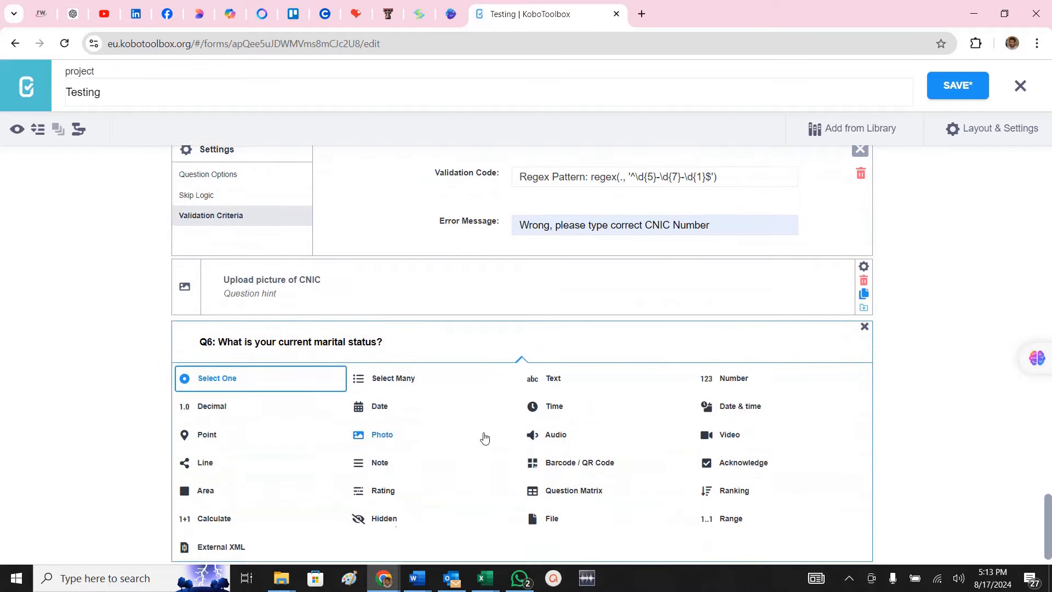
left_click(243, 381)
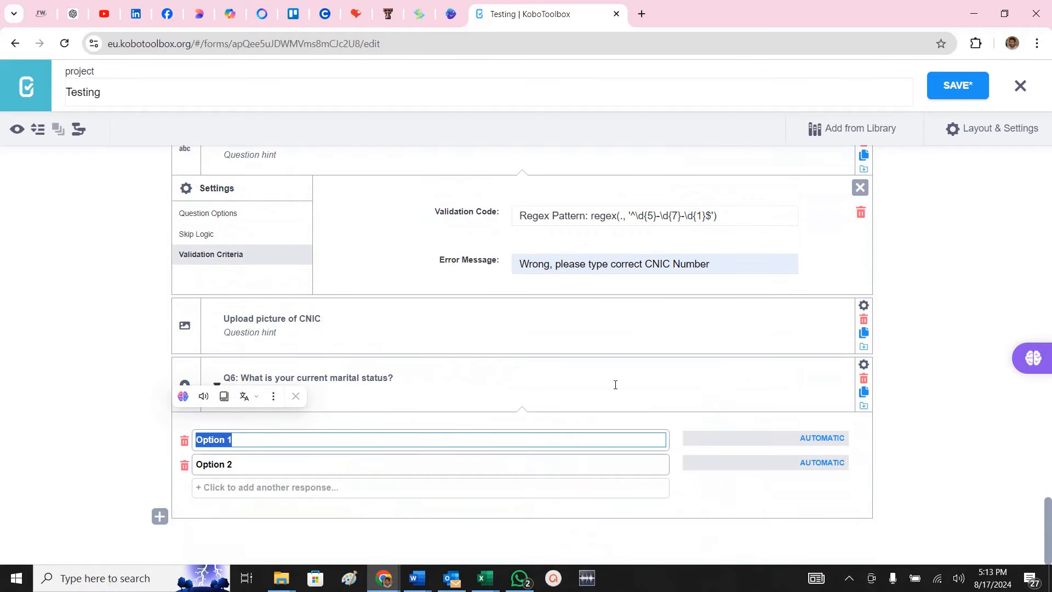
Fill in the marital status options for Q6 as Single, Married and Divorced, with the values 1, 2 and 3.
type("Single")
key("Tab")
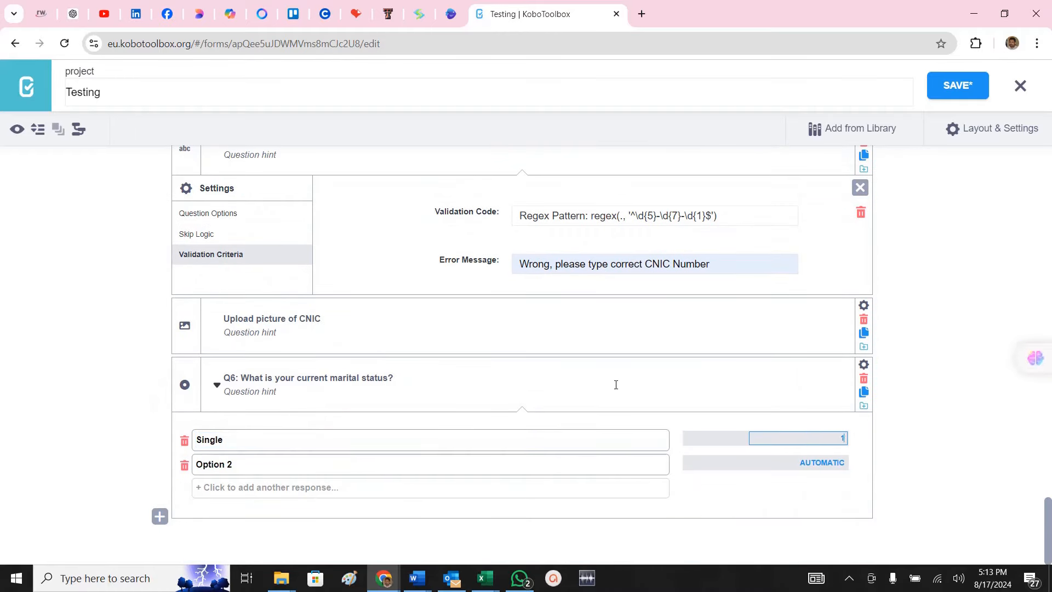
key("Tab")
type("Marrie")
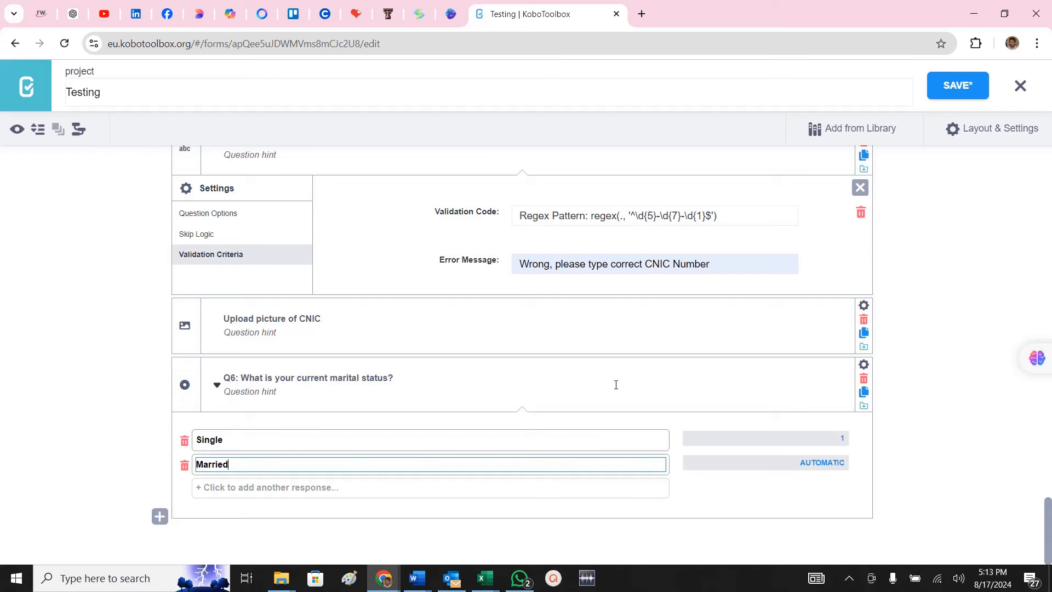
type("d")
key("Tab")
key("Tab")
type("Divorced")
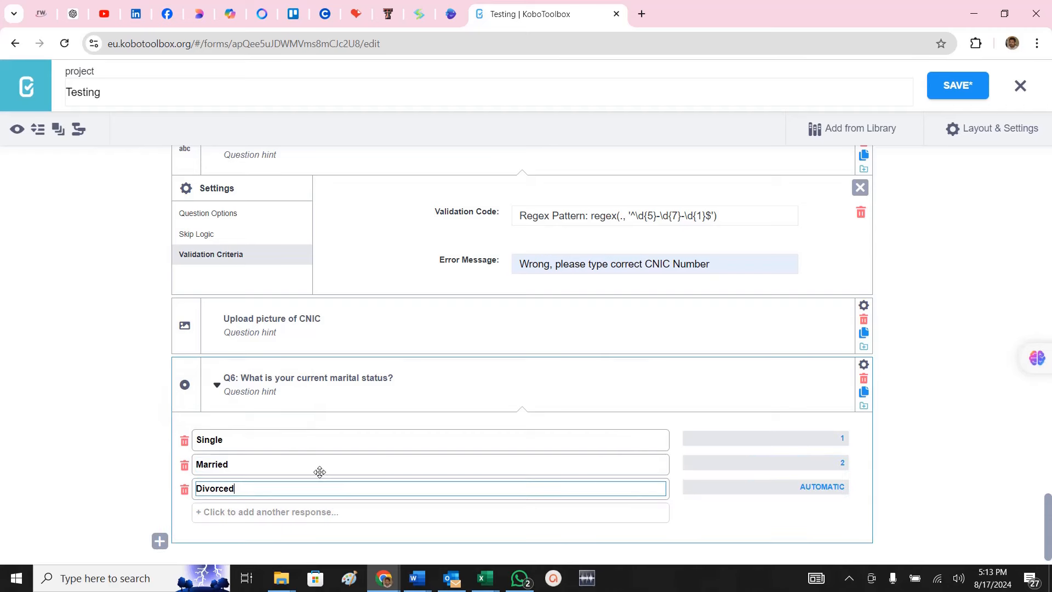
left_click(782, 486)
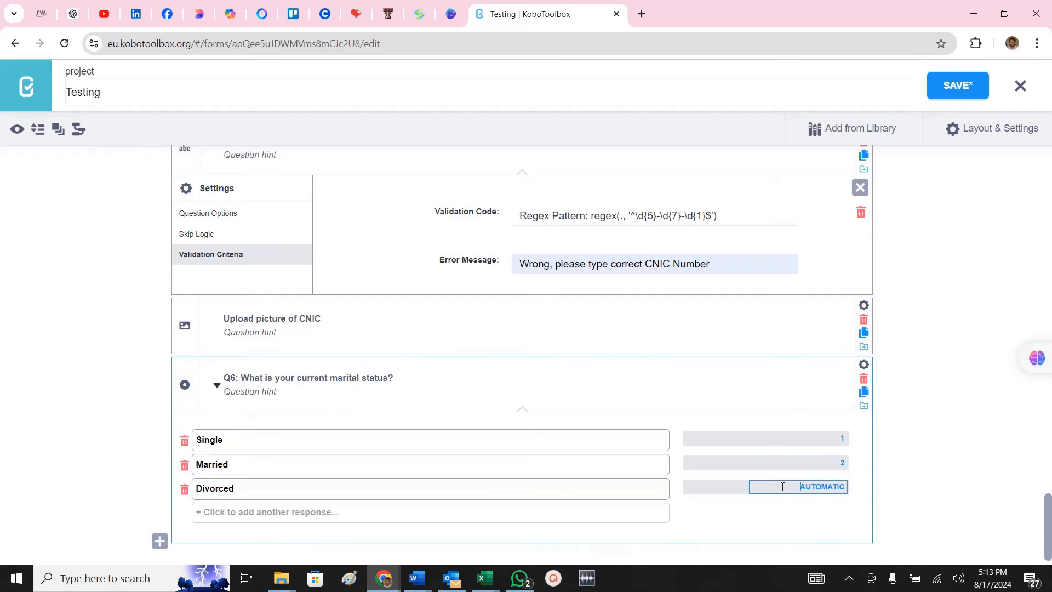
key("ctrl+a")
type("3")
scroll(841, 530, "down", 1)
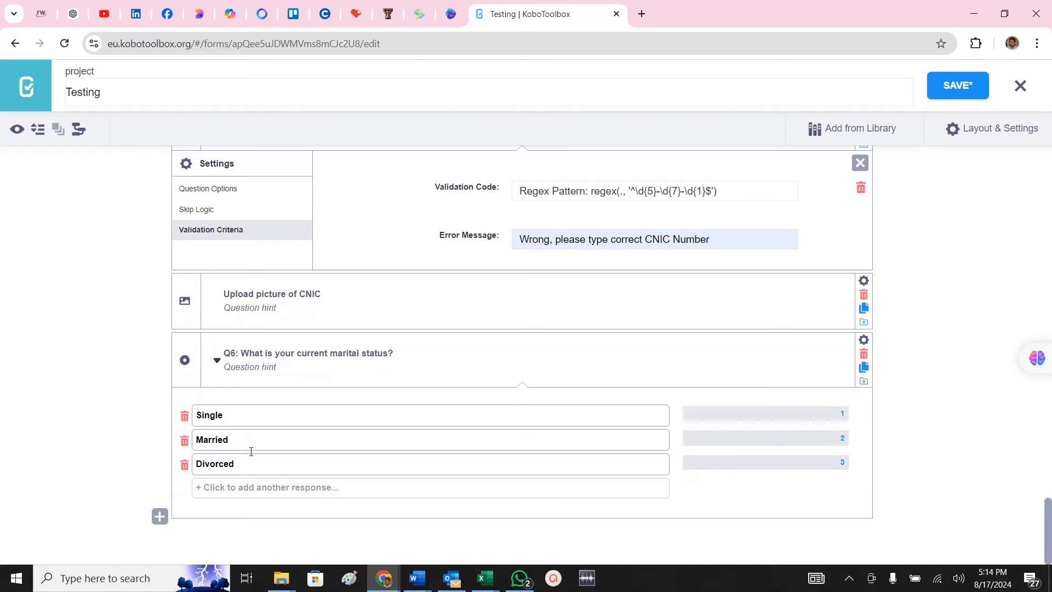
Copy "Q7: Do you have any children?" from the web form and add it as a Select One question below Q6.
key("alt+Tab")
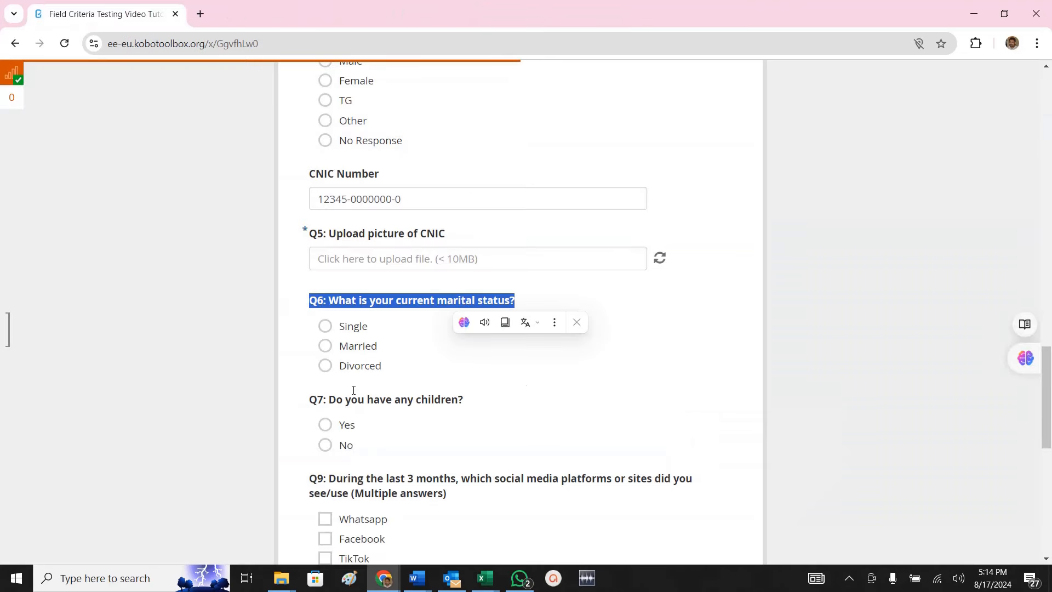
left_click_drag(308, 404, 468, 411)
key("ctrl+c")
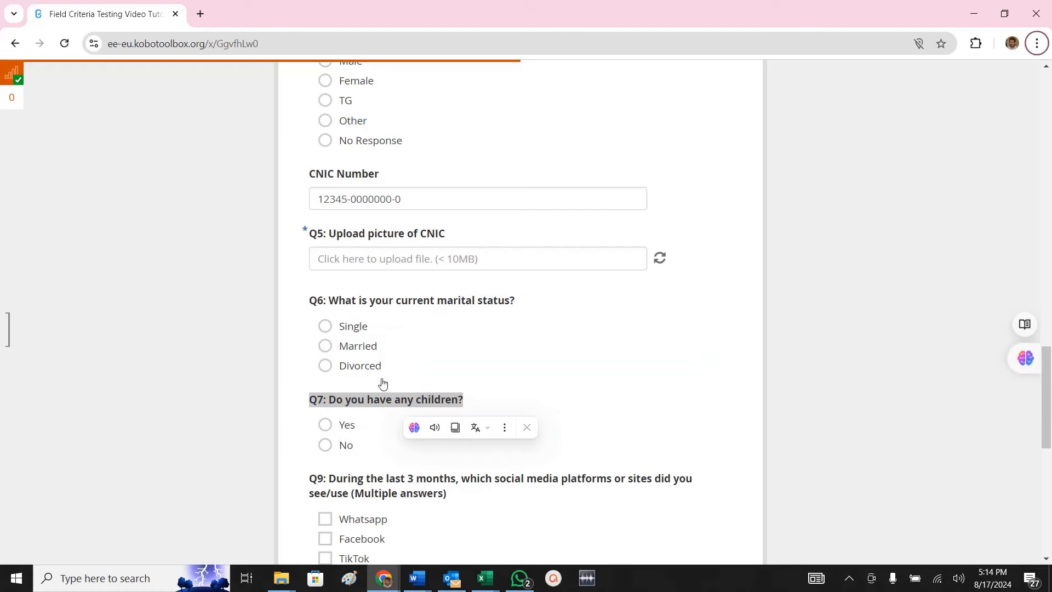
key("alt+Tab")
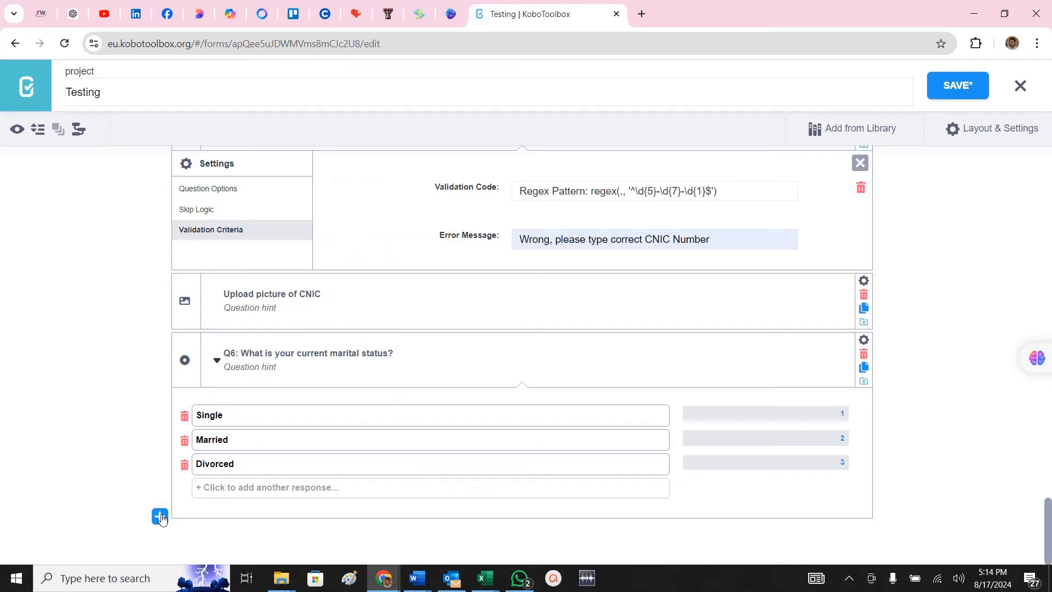
left_click(158, 512)
key("ctrl+v")
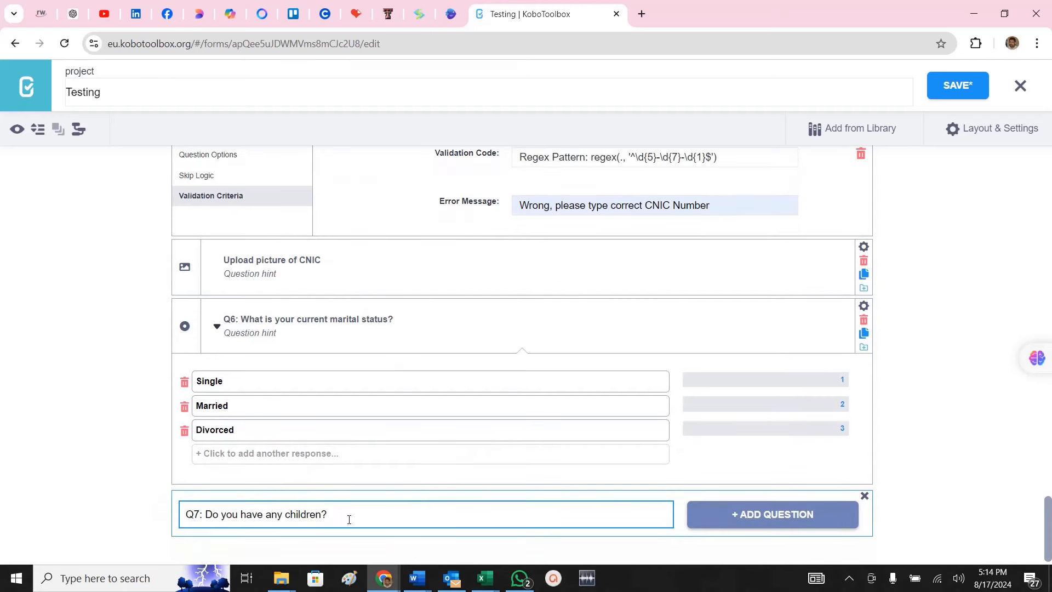
left_click(777, 513)
left_click(239, 402)
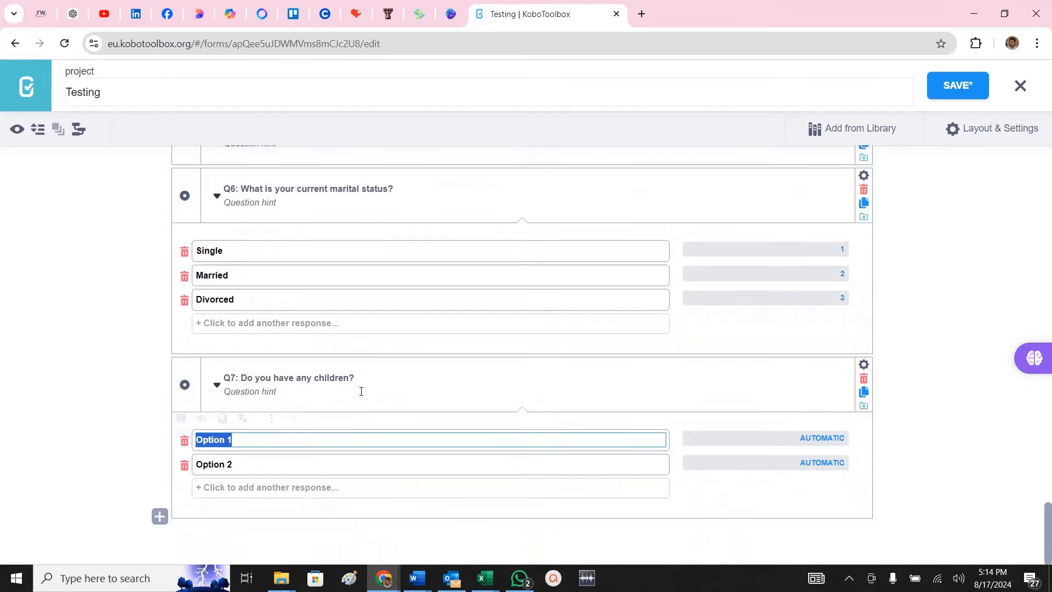
Fill in the Q7 response options as Yes and No, with the values 1 and 2.
type("Yes")
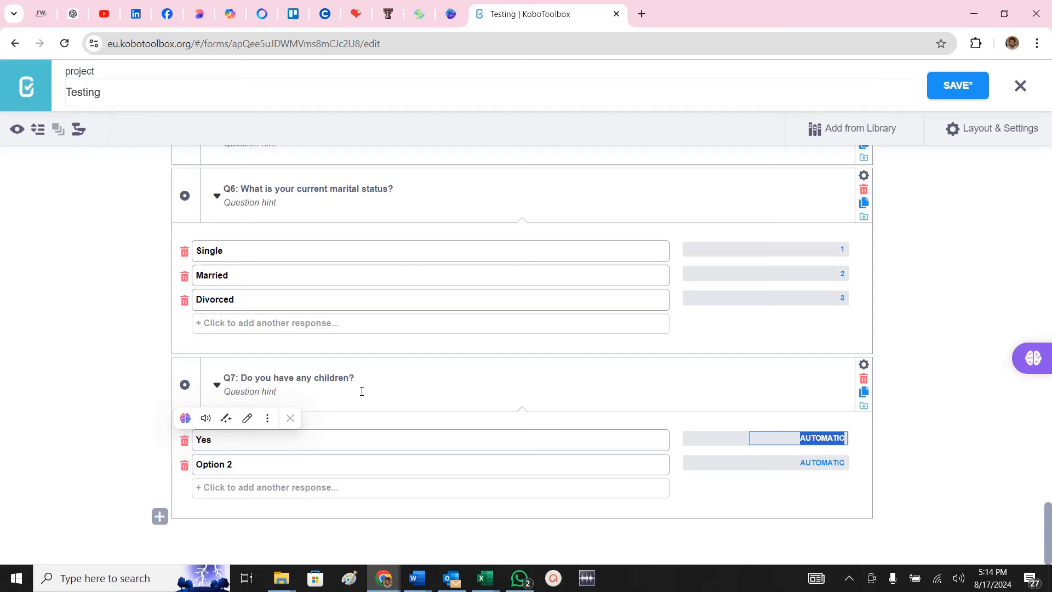
key("Tab")
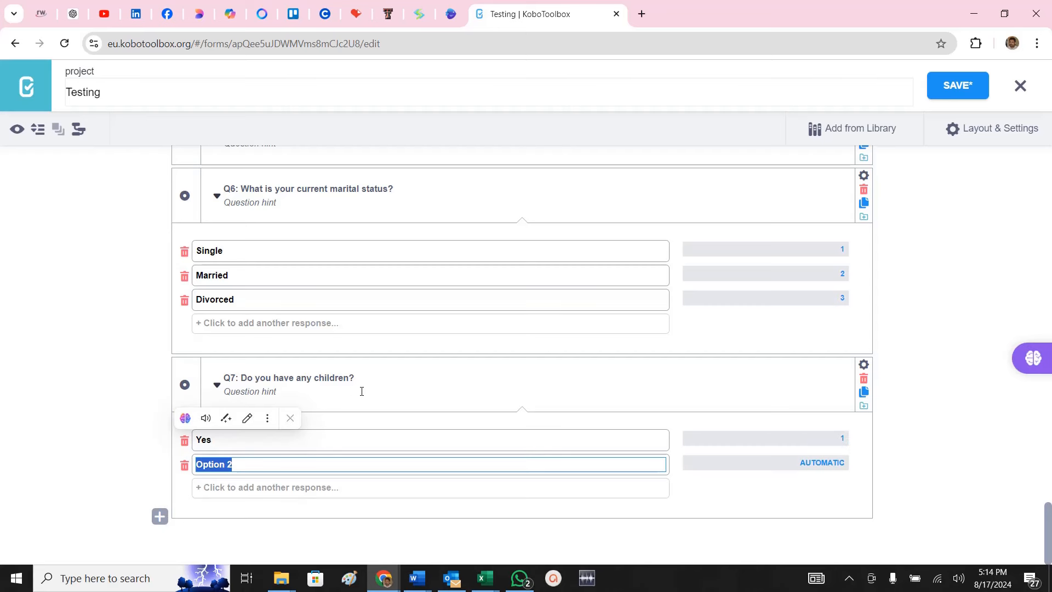
type("nO")
key("Tab")
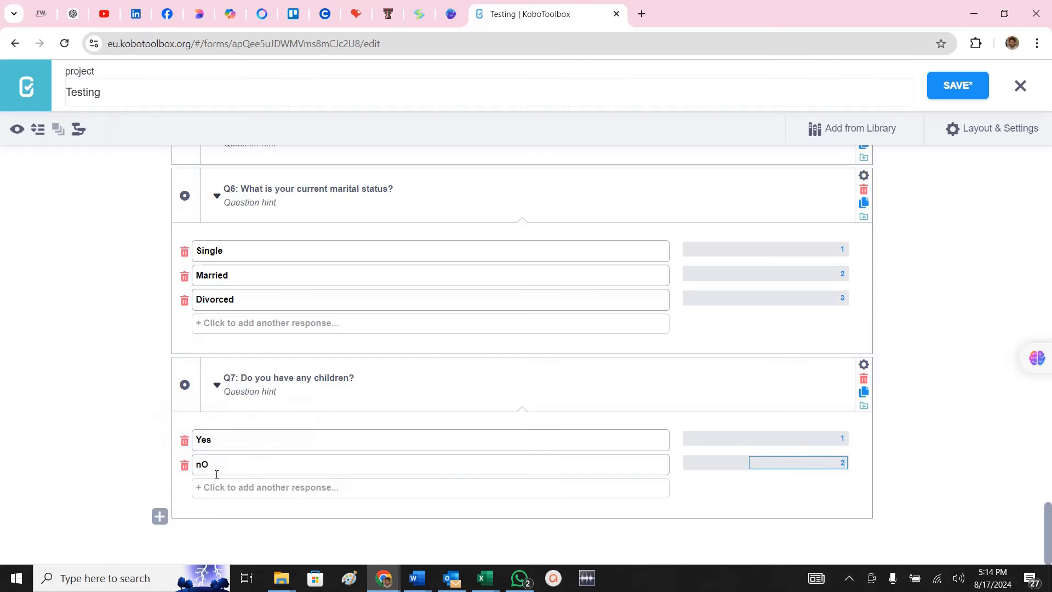
left_click_drag(216, 469, 156, 463)
type("nO")
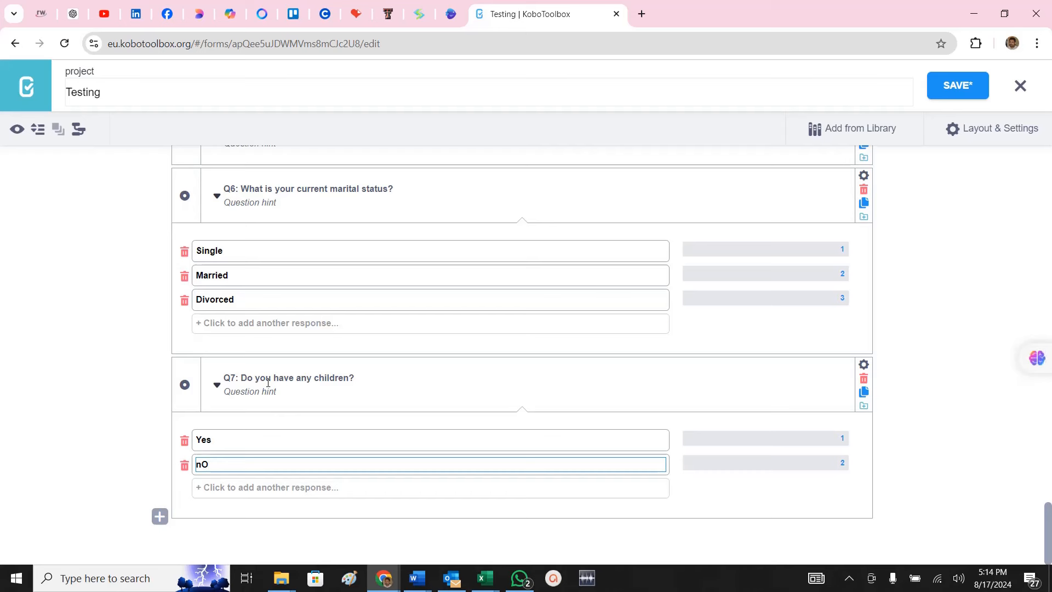
key("ctrl+a")
type("No")
left_click(244, 274)
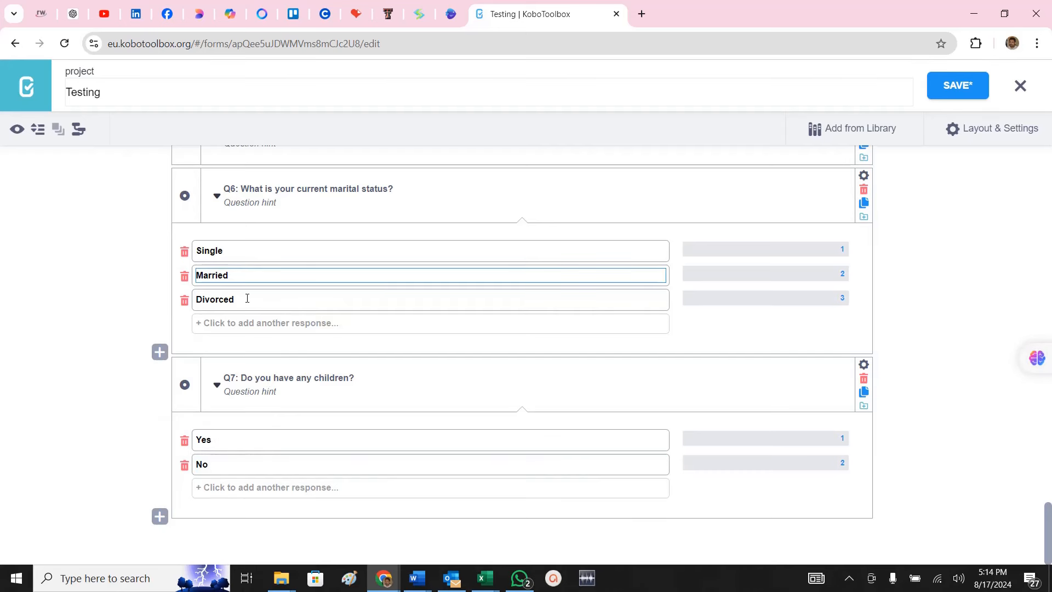
left_click(247, 298)
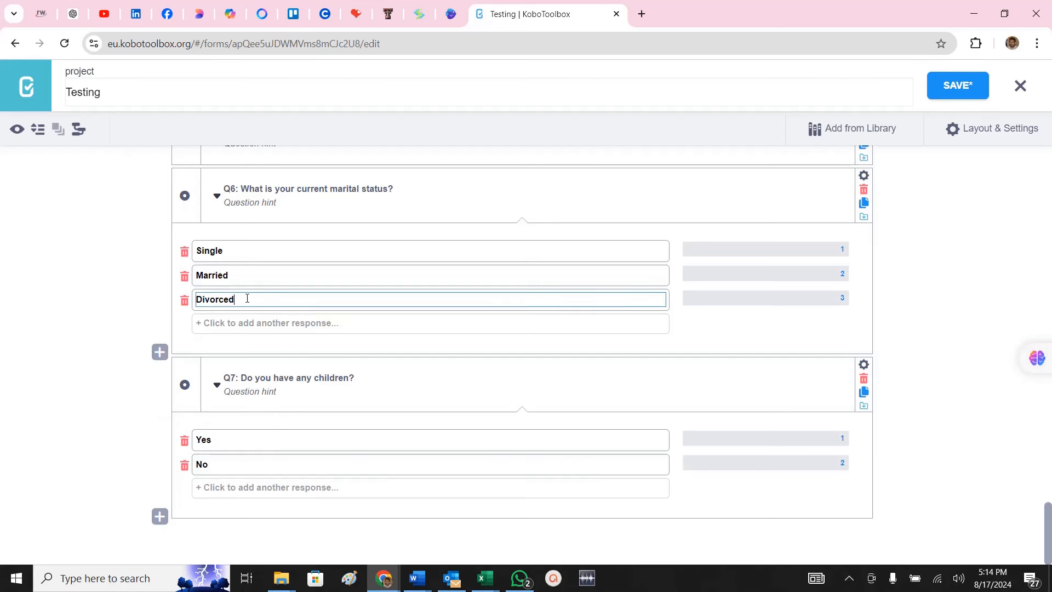
double_click(232, 252)
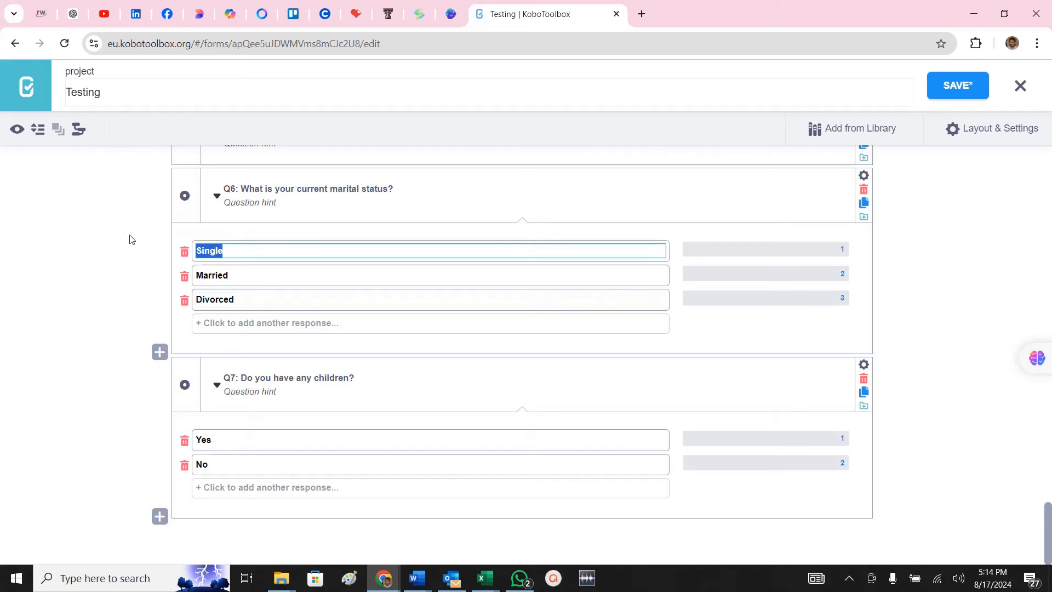
Add a skip logic condition to Q7 so it is displayed only if Q6 marital status is not (!=) Single.
left_click(864, 365)
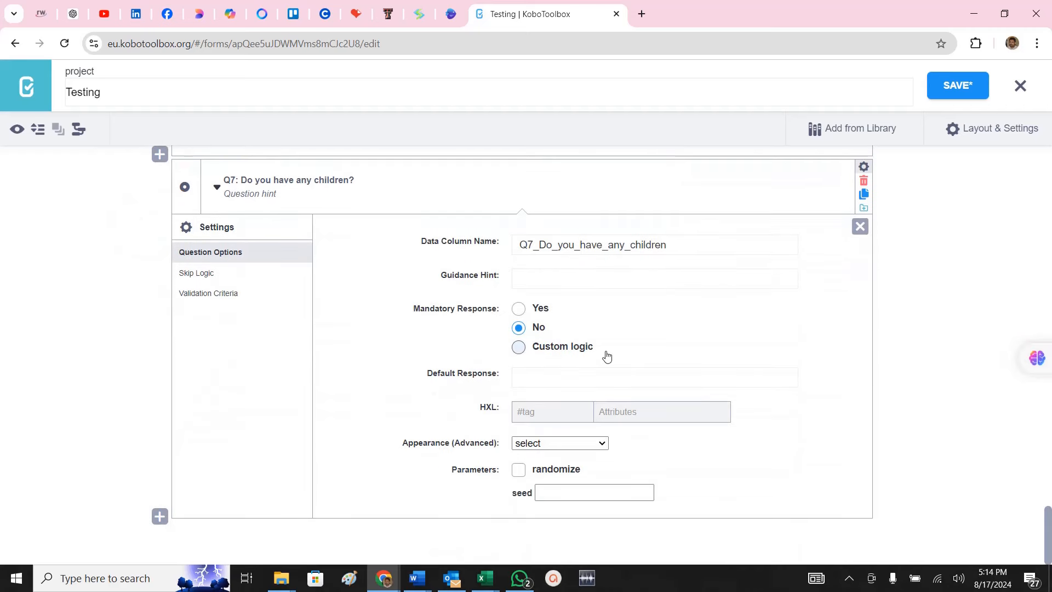
left_click(201, 274)
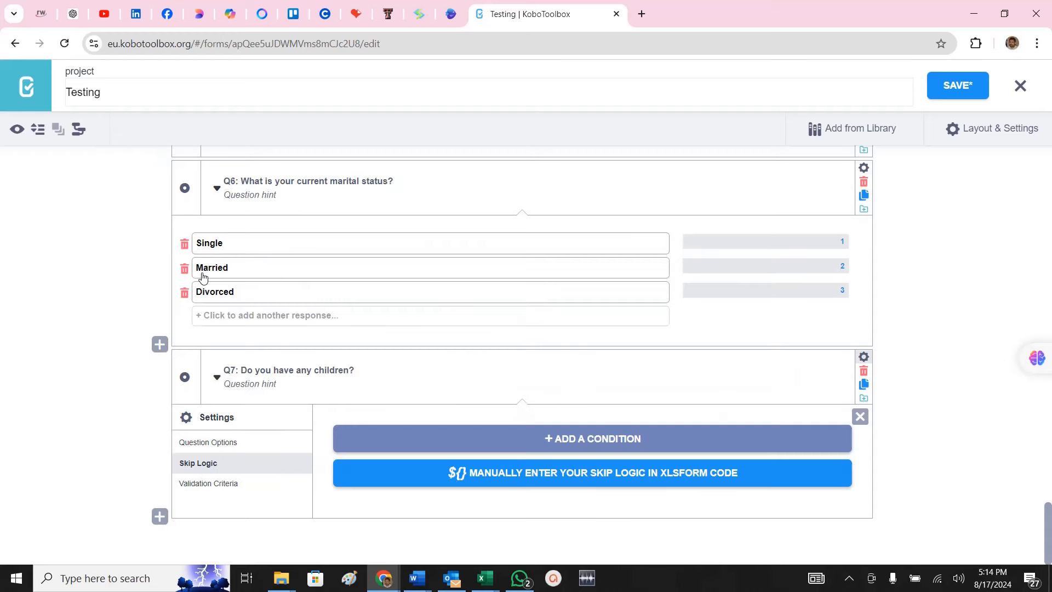
left_click(592, 443)
left_click(389, 468)
scroll(441, 434, "down", 1)
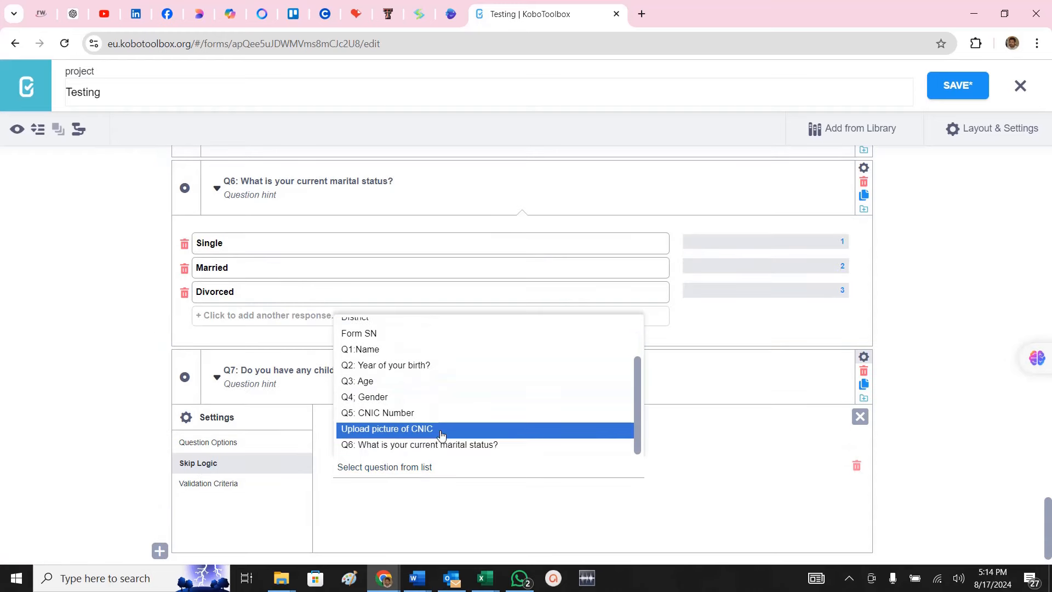
left_click(476, 446)
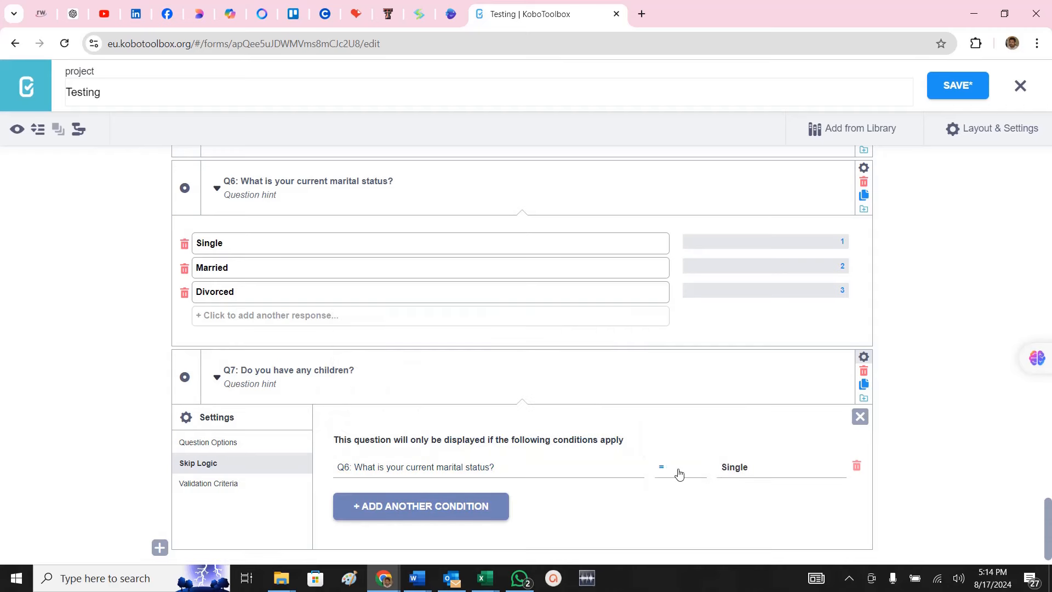
left_click(679, 474)
left_click(696, 545)
scroll(749, 477, "down", 1)
left_click(671, 441)
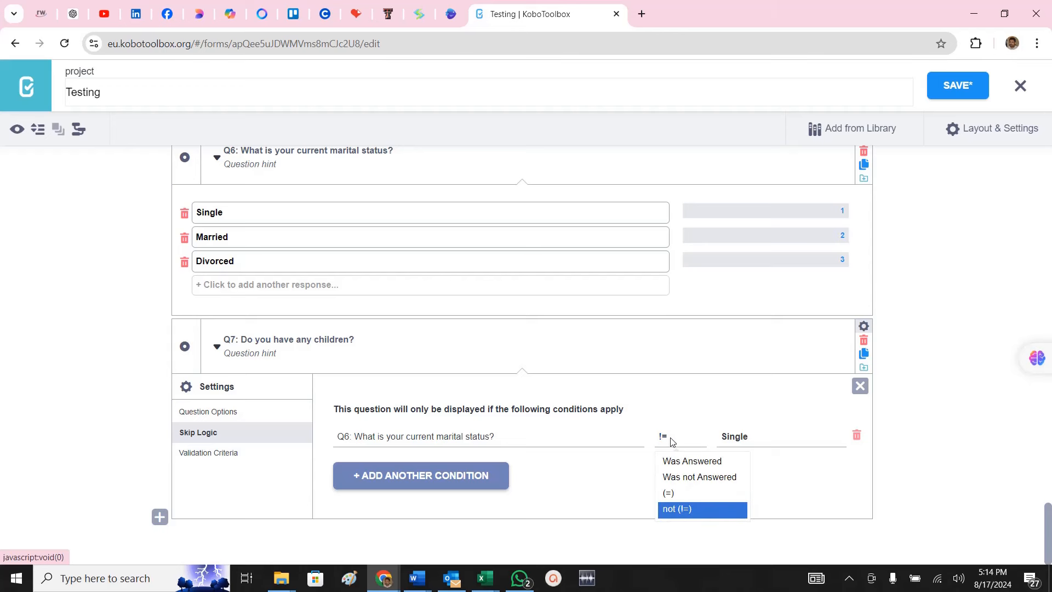
left_click(706, 511)
left_click(754, 441)
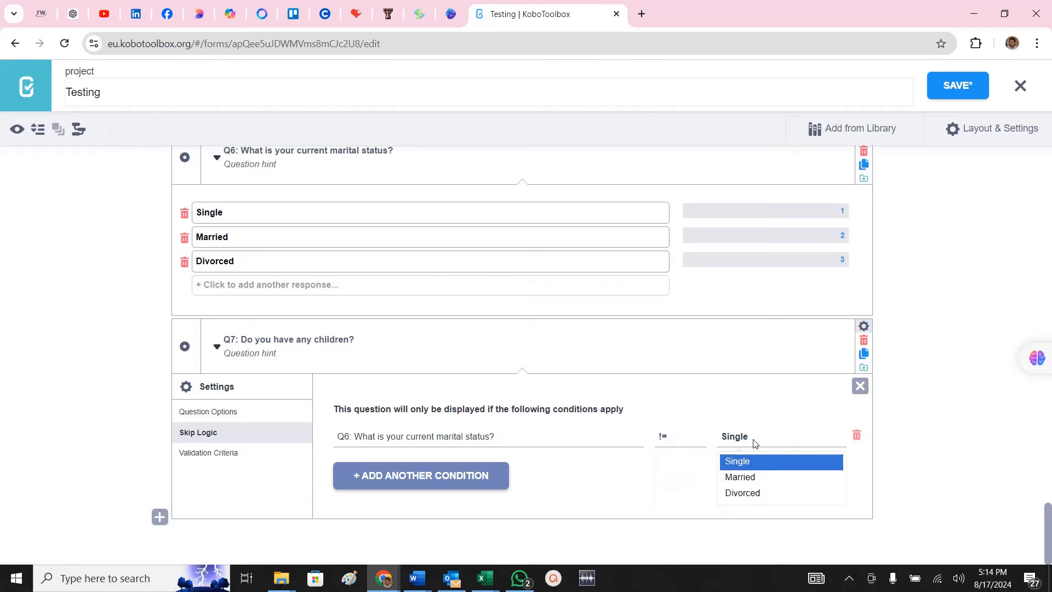
left_click(752, 442)
Change Q7's skip logic condition to Q6 marital status equal (=) to Married.
left_click(682, 443)
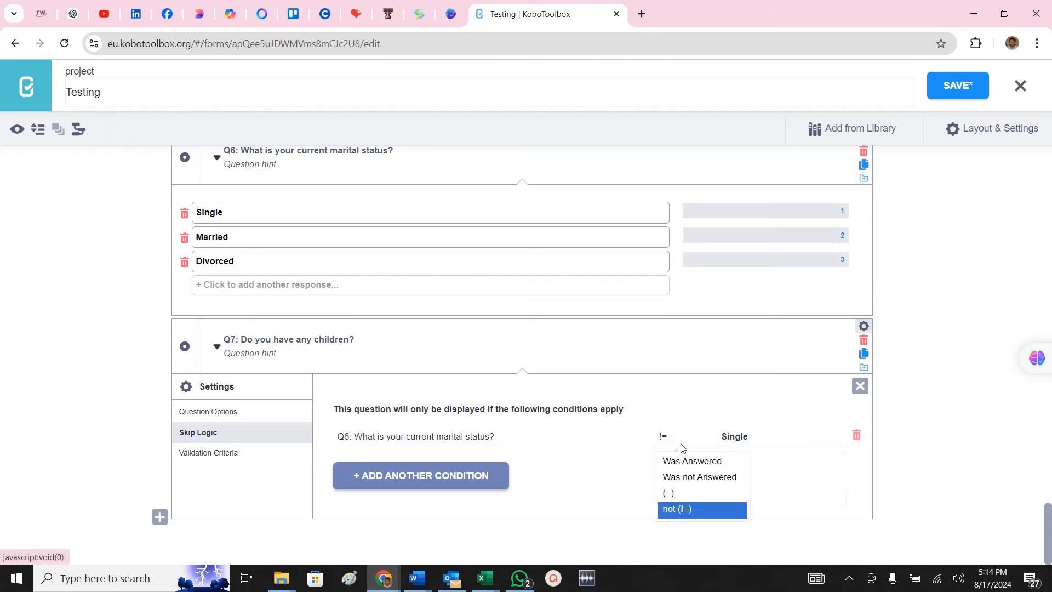
left_click(706, 493)
left_click(745, 443)
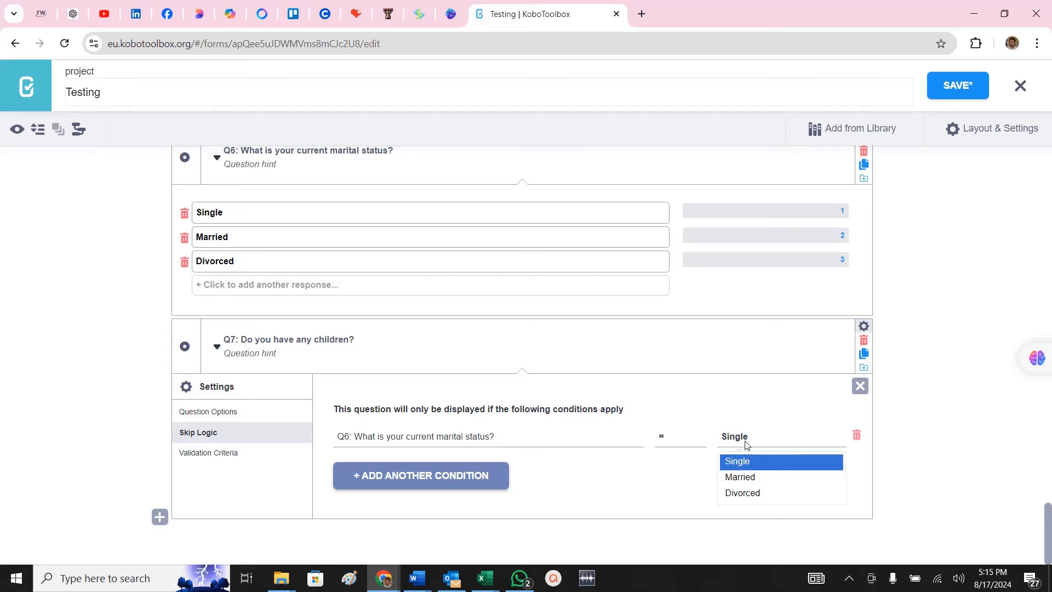
left_click(750, 481)
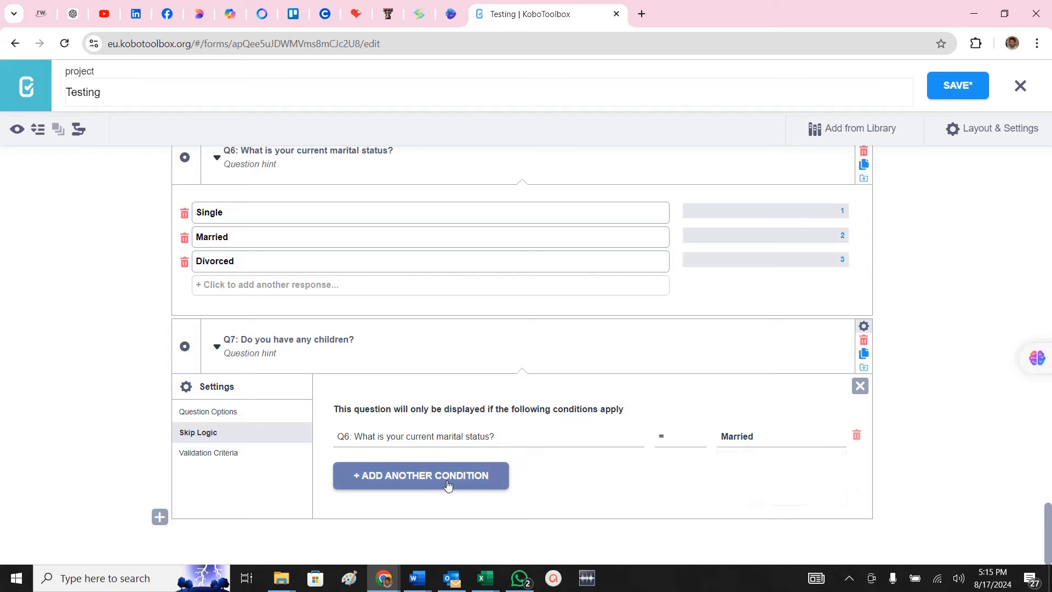
Try adding a second skip logic condition to Q7 for Q6 marital status = Divorced, and remove it again.
left_click(447, 483)
left_click(470, 465)
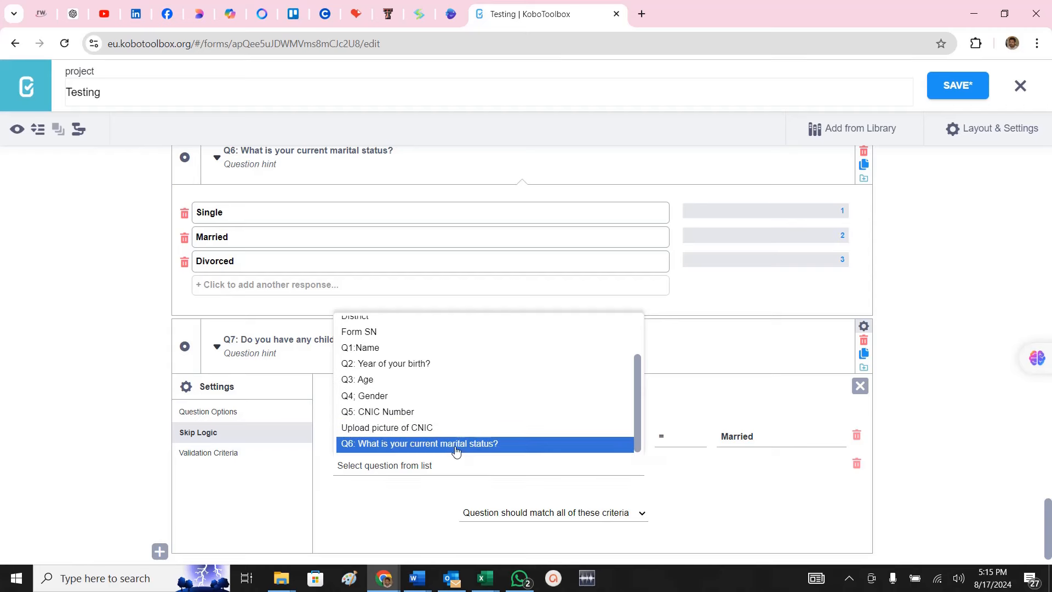
left_click(465, 443)
left_click(760, 466)
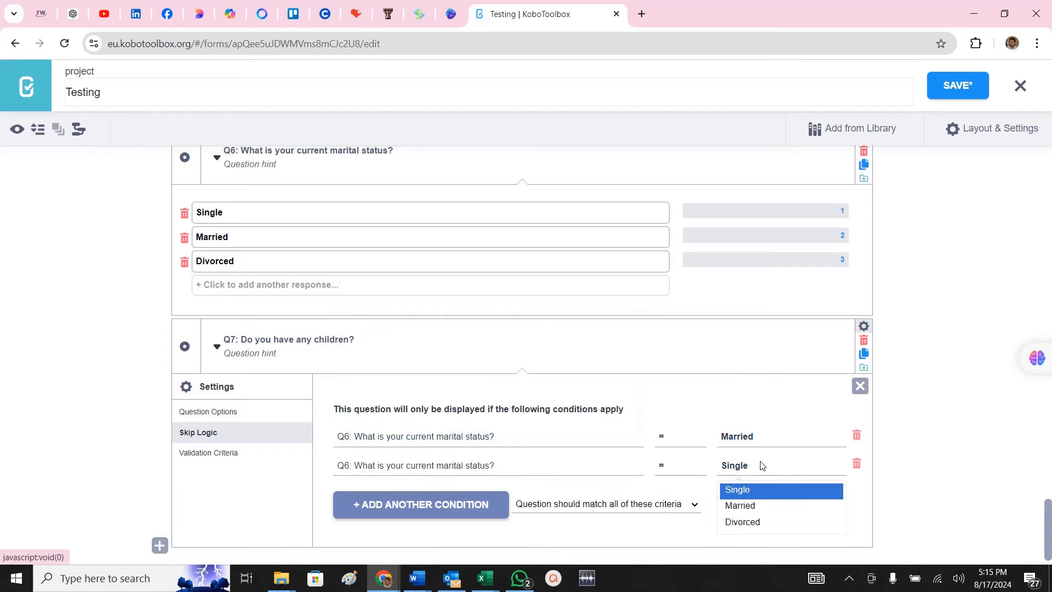
left_click(766, 522)
scroll(568, 441, "down", 1)
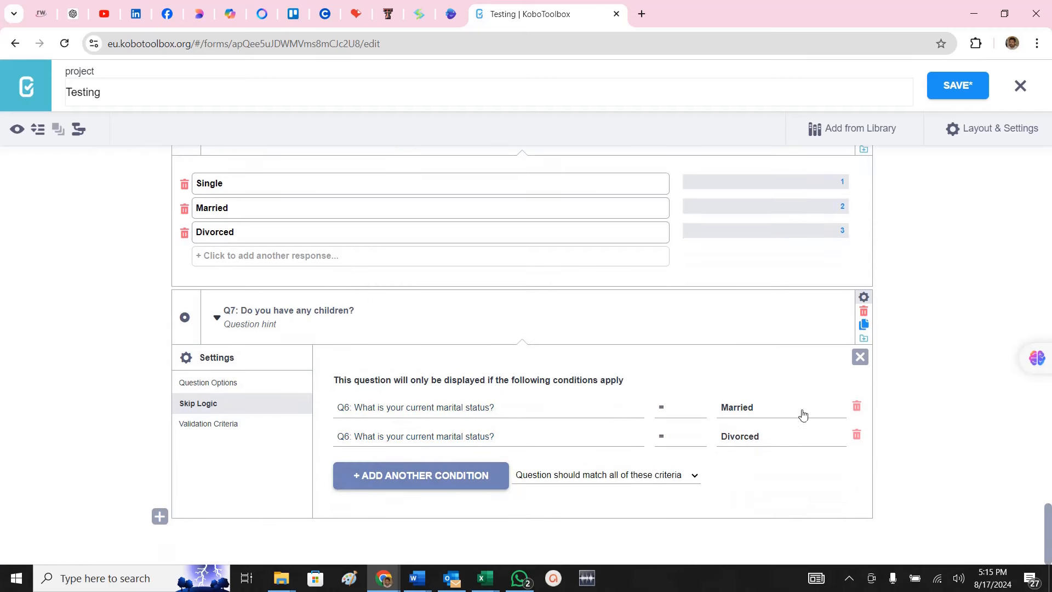
left_click(857, 435)
Set Q7's remaining display condition to Q6 marital status not (!=) Single and save the form.
left_click(678, 443)
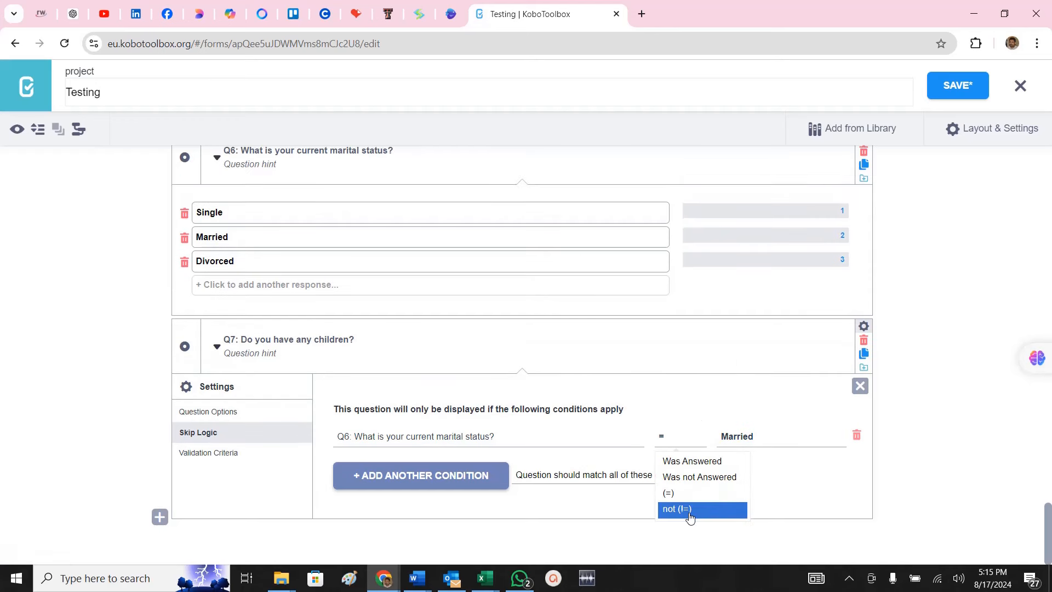
left_click(687, 510)
left_click(661, 441)
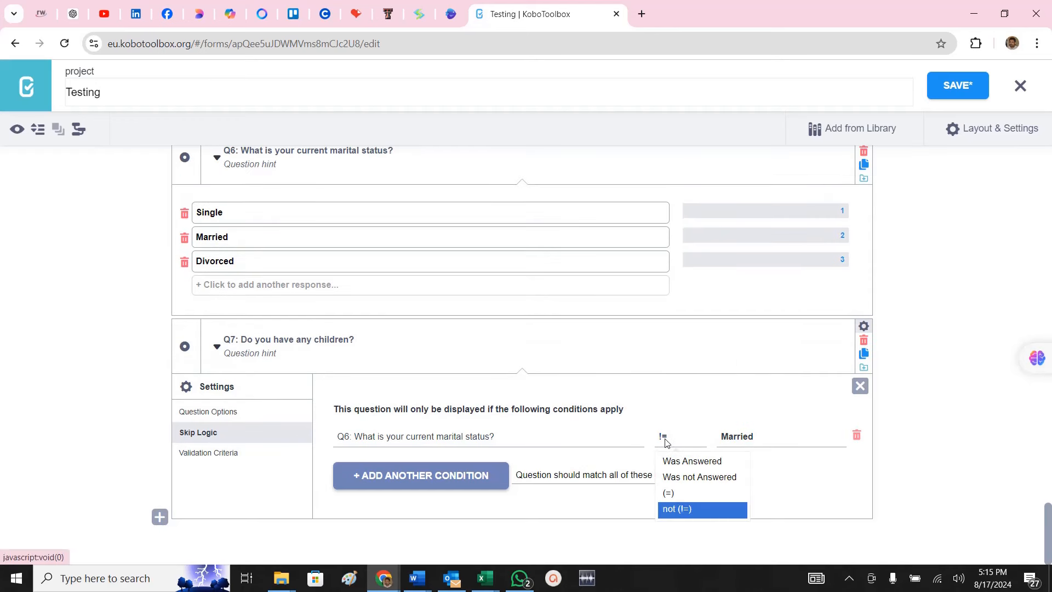
left_click(688, 509)
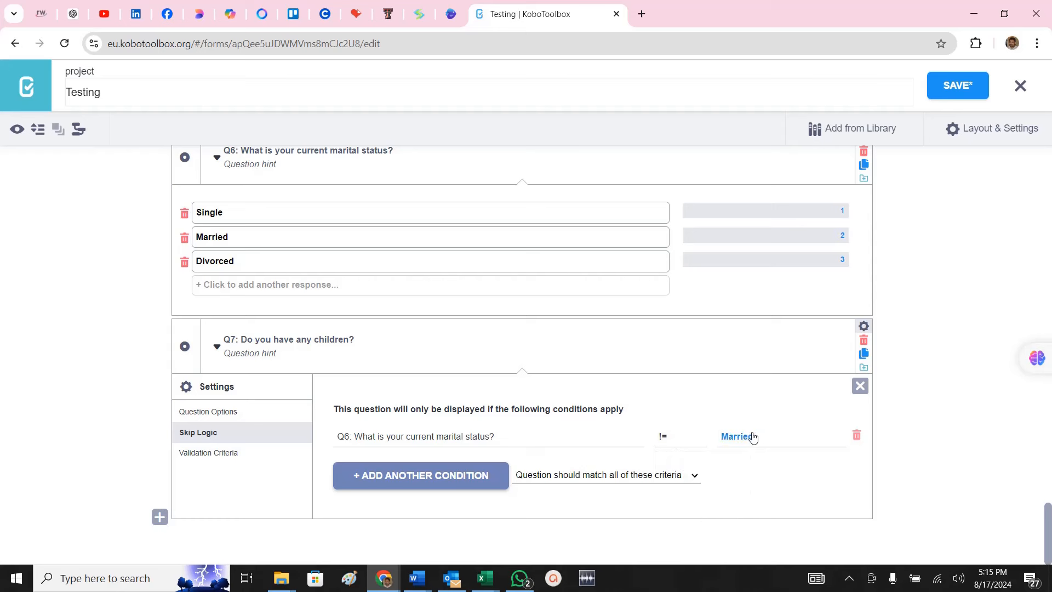
left_click(754, 437)
left_click(757, 464)
left_click(956, 87)
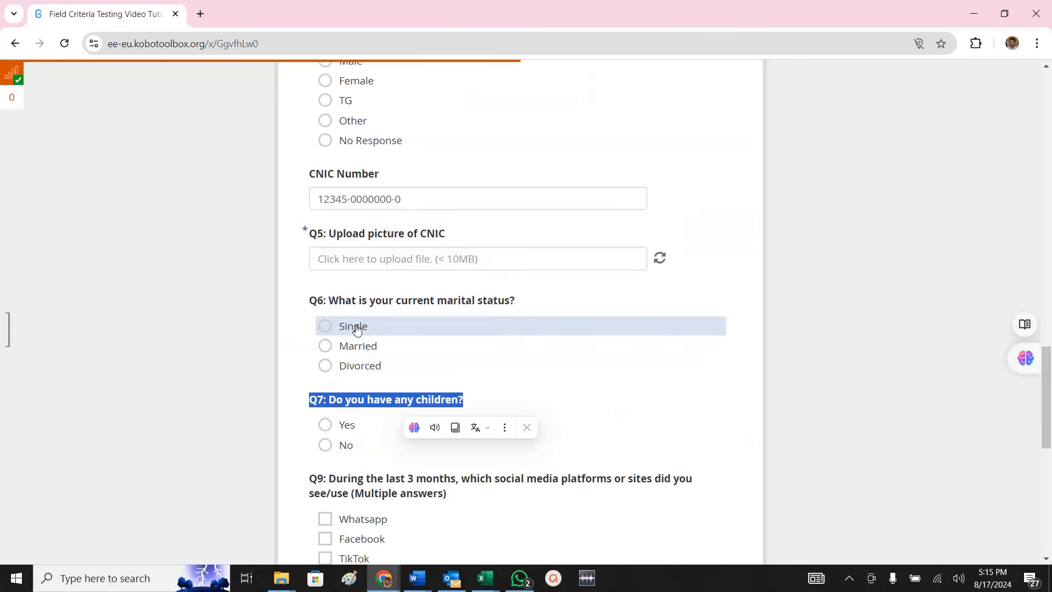
Switch to the published web form and answer Q6 with Single and with Married to test the skip logic of Q7.
left_click(358, 327)
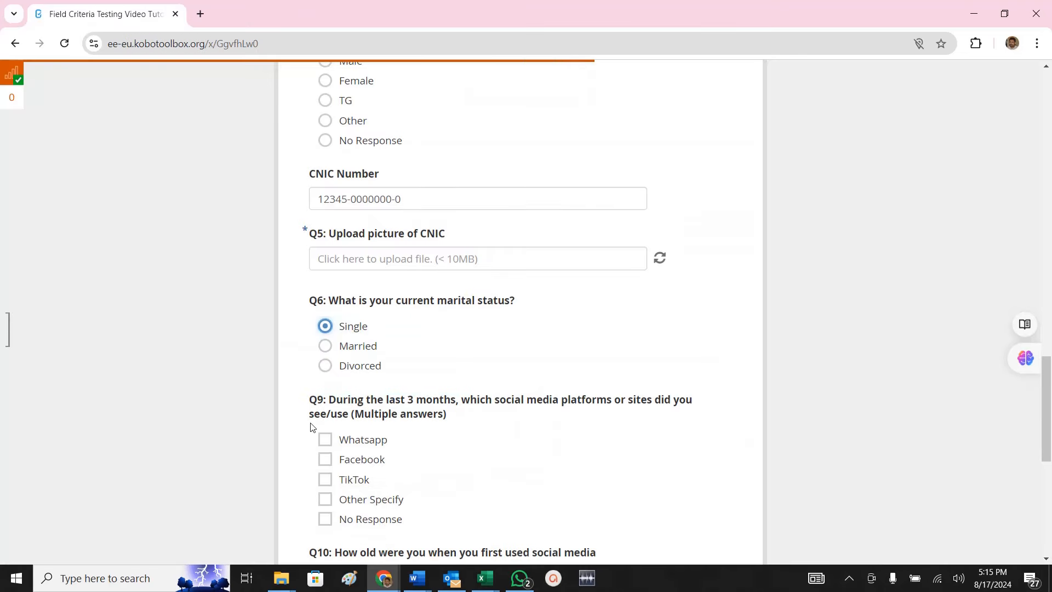
left_click(368, 351)
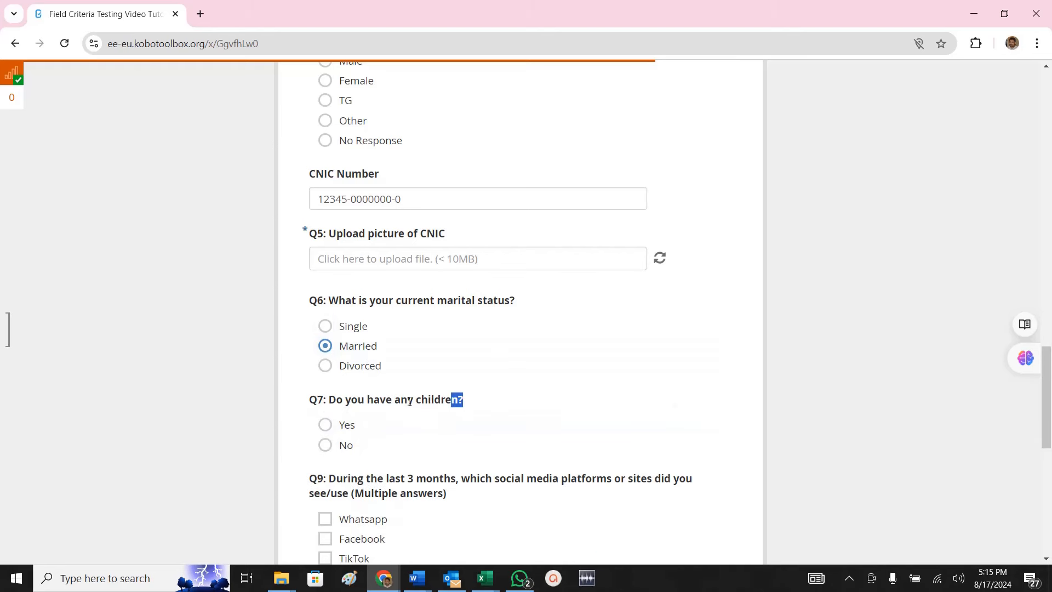
Answer Q6 with Divorced and then with Single in the published form to test when Q7 is displayed.
left_click(329, 367)
left_click_drag(302, 401, 521, 402)
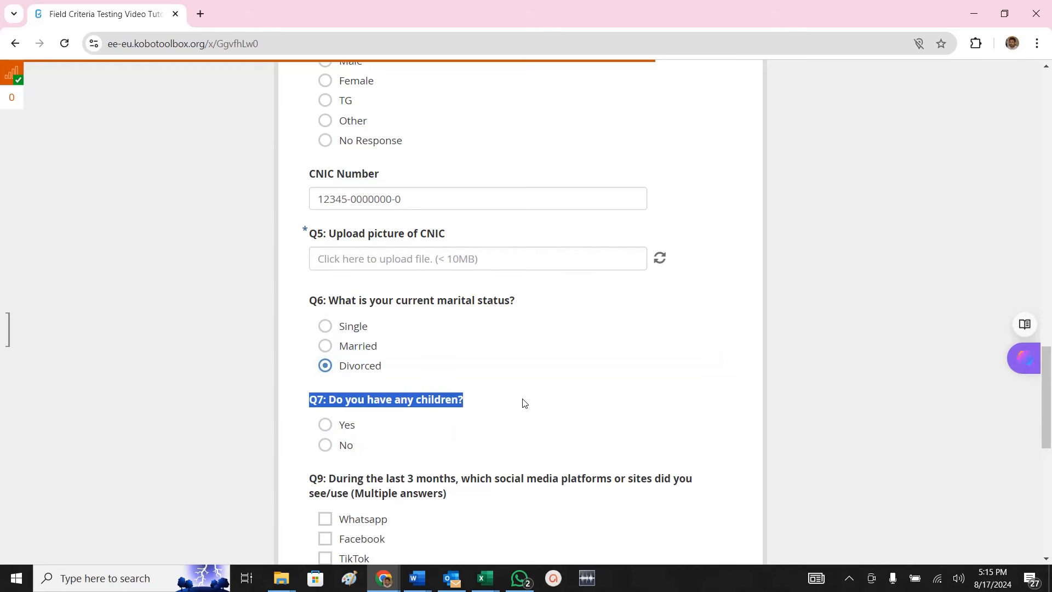
left_click(346, 329)
Switch back to the form builder and add a Number question "Q8: How many children do you have?" below Q7.
left_click(159, 524)
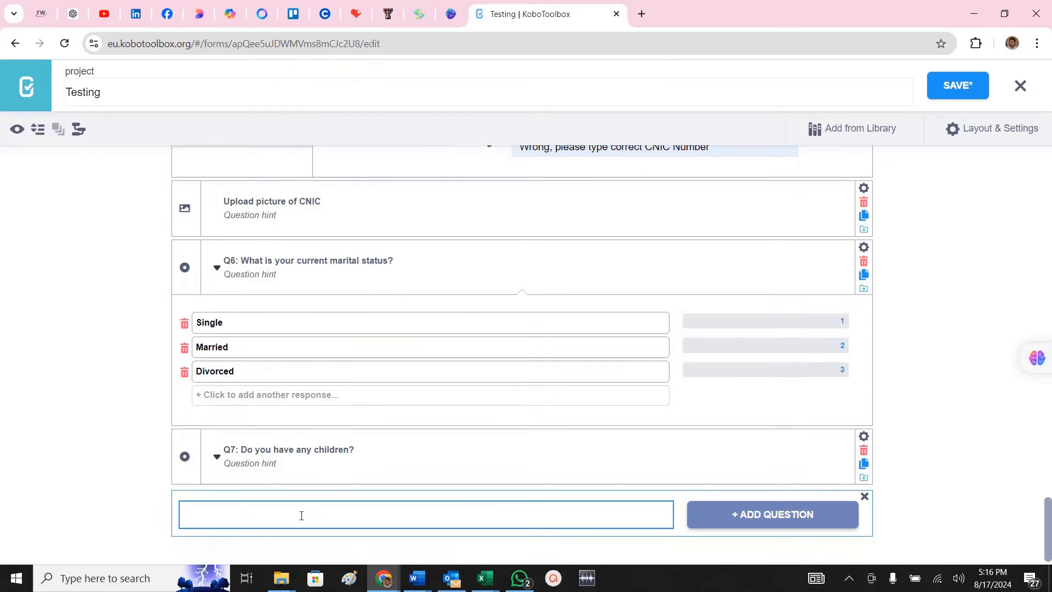
type("Q8: How many children do you have?")
left_click(751, 521)
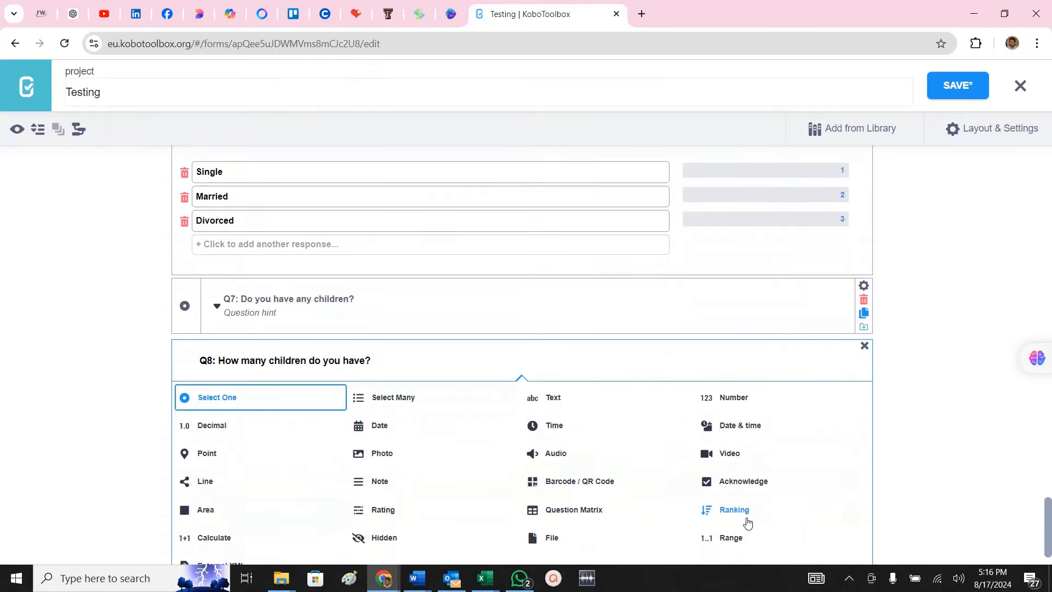
left_click(734, 399)
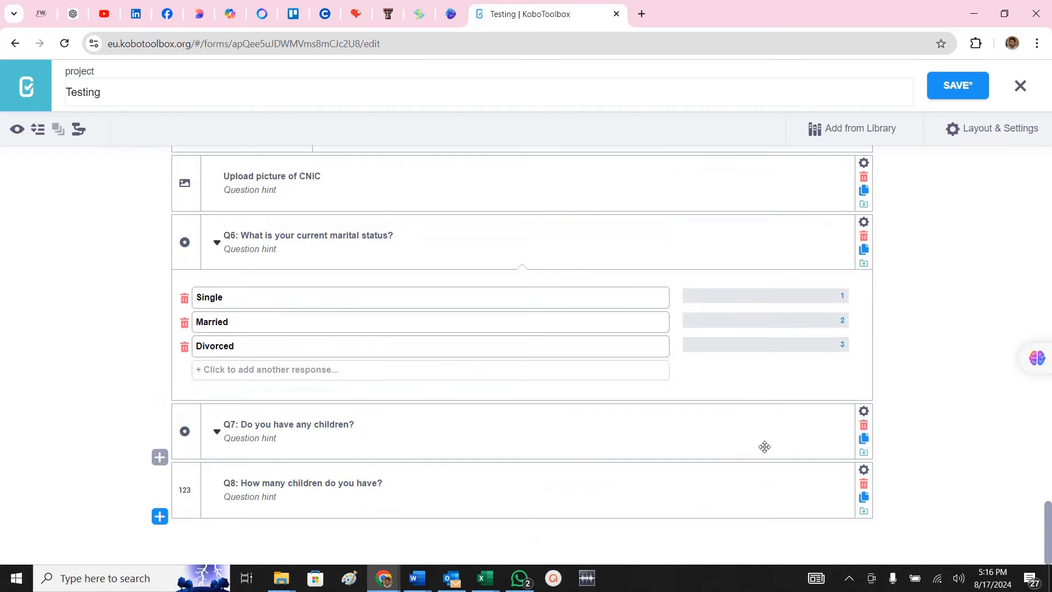
Add a skip logic condition to Q8 so it displays only when "Q7: Do you have any children?" = Yes.
left_click(864, 470)
scroll(932, 439, "down", 5)
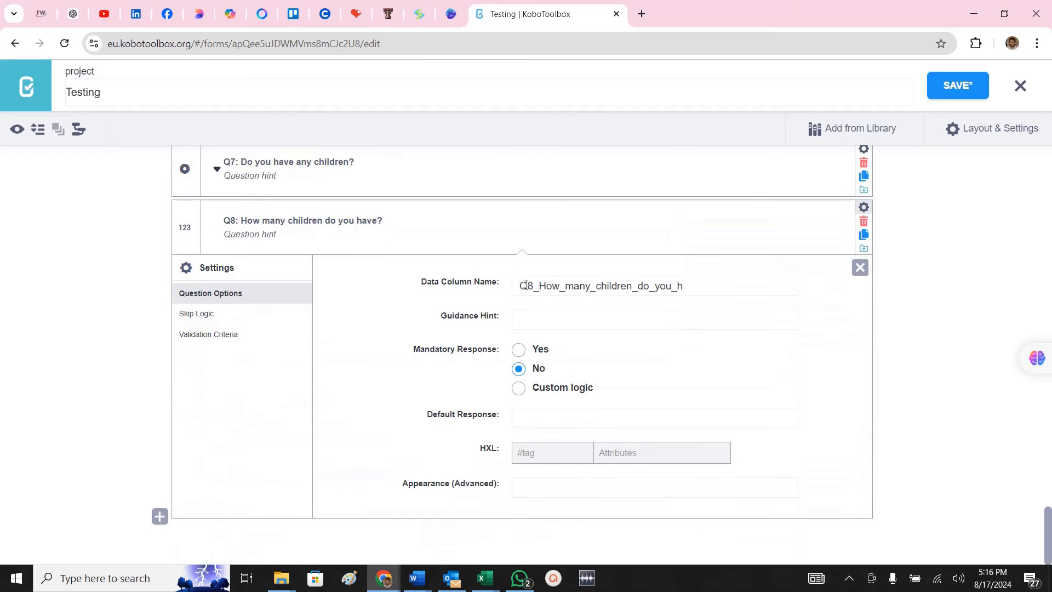
left_click(204, 316)
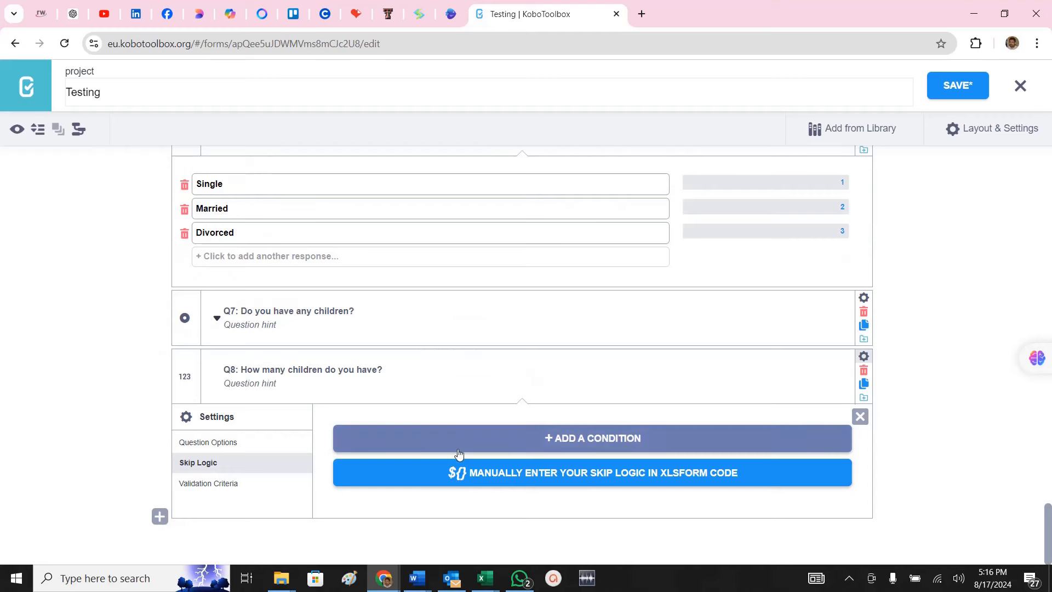
left_click(604, 445)
left_click(411, 467)
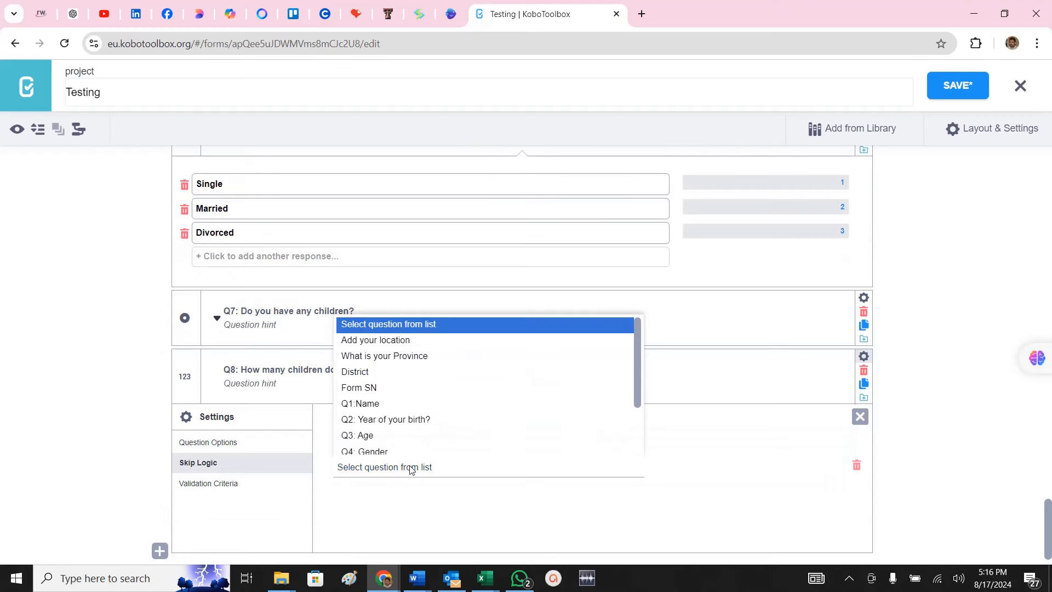
scroll(403, 443, "down", 2)
left_click(401, 444)
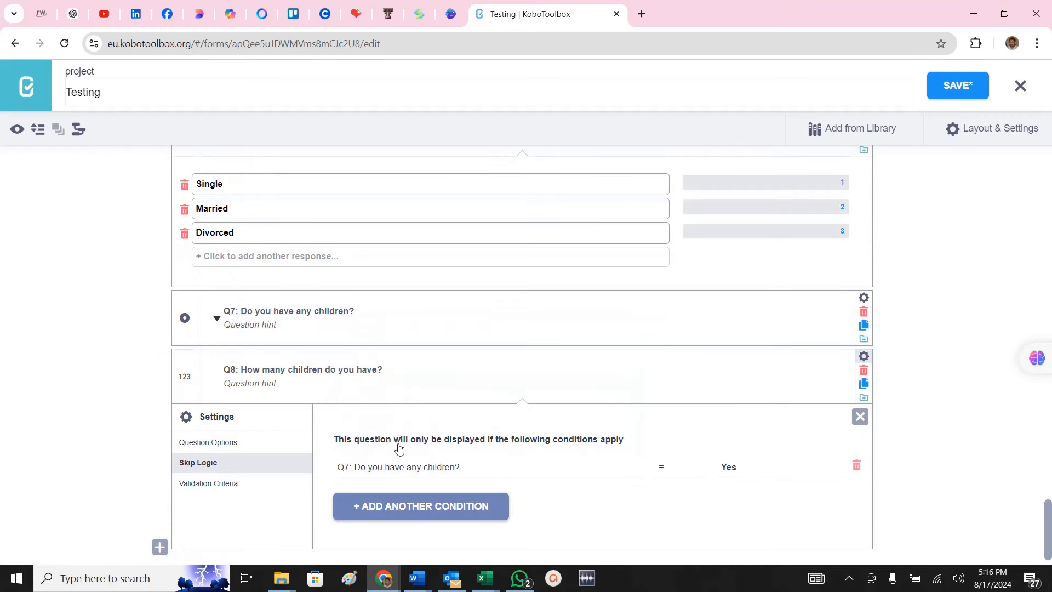
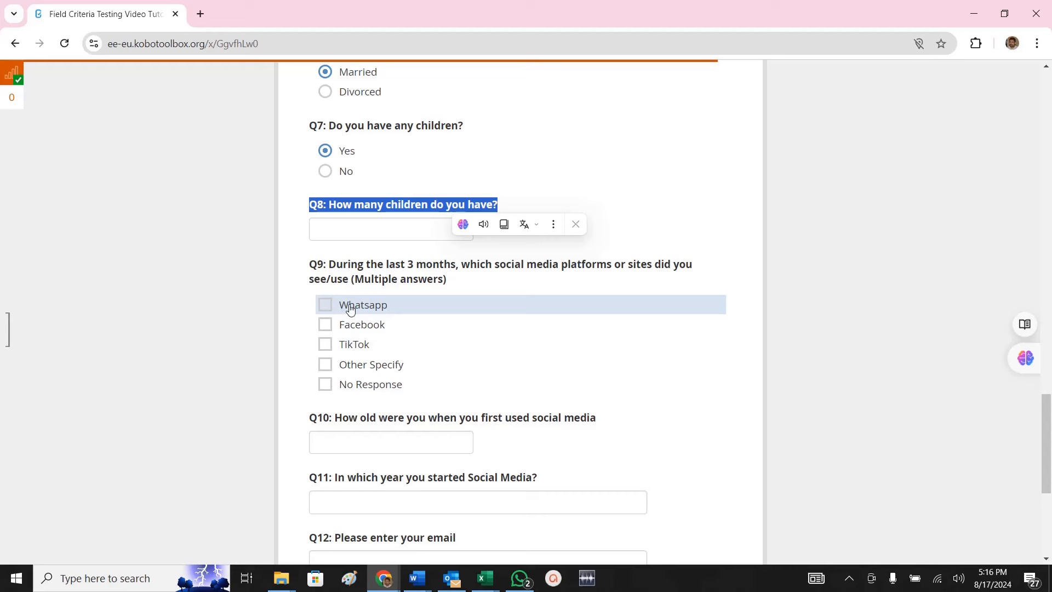
In the published form, test Q9 by ticking Whatsapp, Facebook and TikTok and toggling No Response alongside them.
left_click(351, 309)
left_click(362, 327)
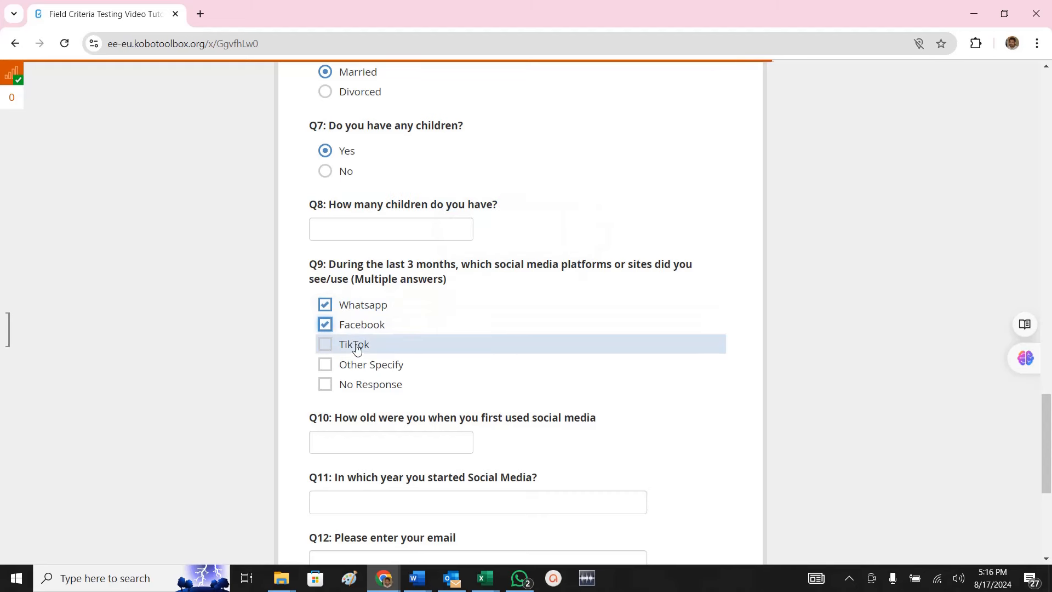
left_click(357, 345)
left_click(342, 386)
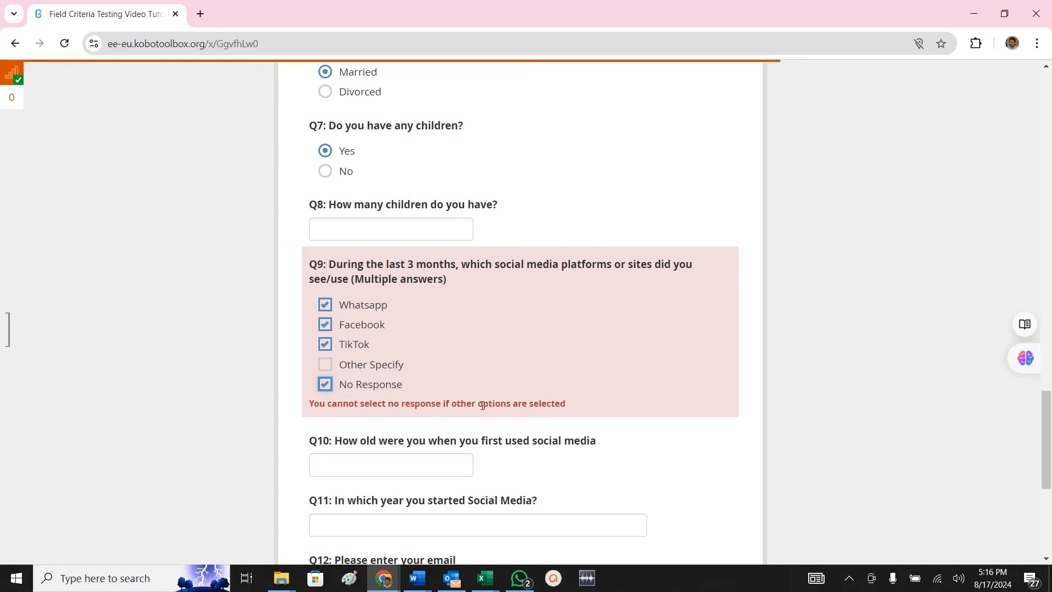
left_click(362, 387)
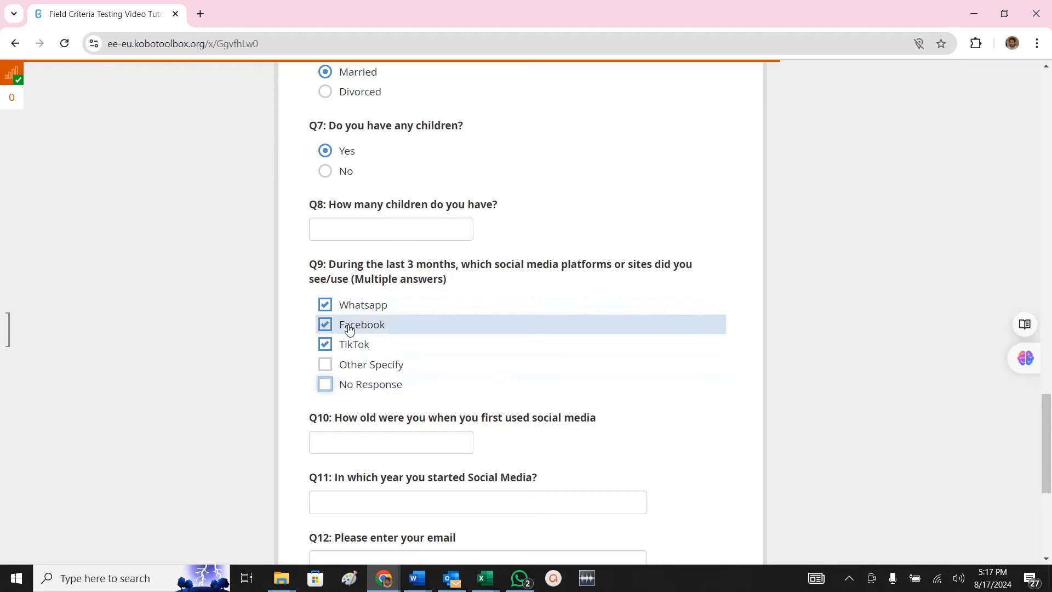
left_click(342, 390)
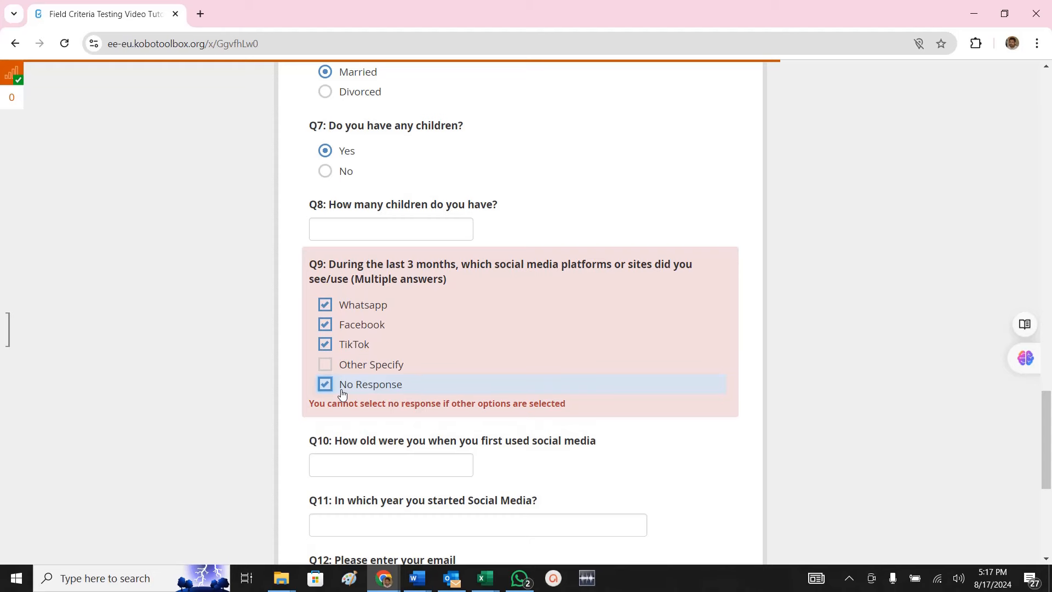
left_click(341, 392)
Copy the Q9 social media question text from the published form and add it as a Select Many question below Q8.
left_click_drag(448, 281, 275, 265)
key("ctrl+c")
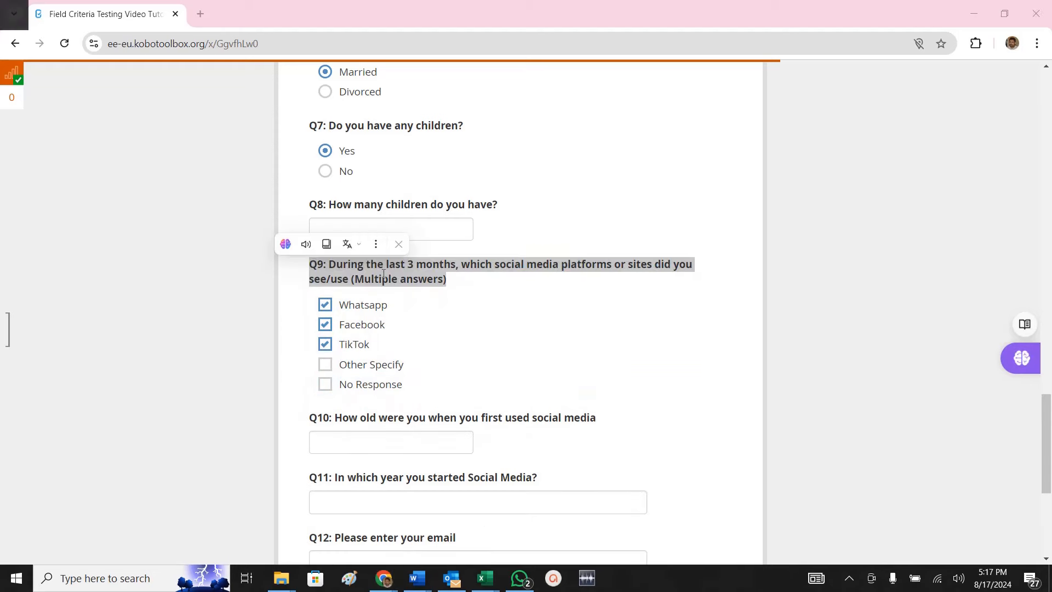
key("alt+Tab")
key("ctrl+v")
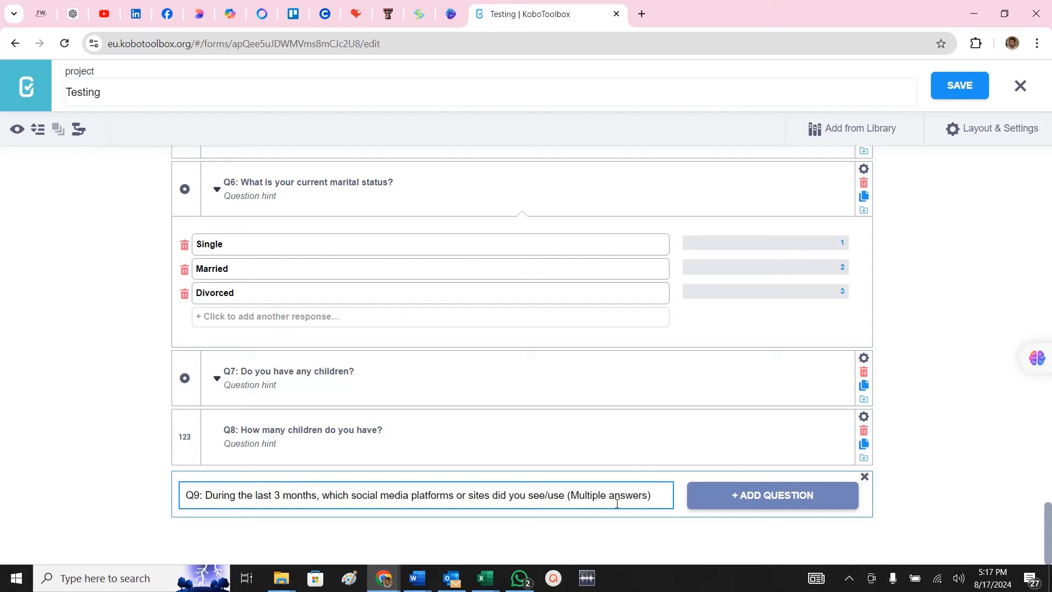
left_click(778, 495)
scroll(411, 413, "down", 3)
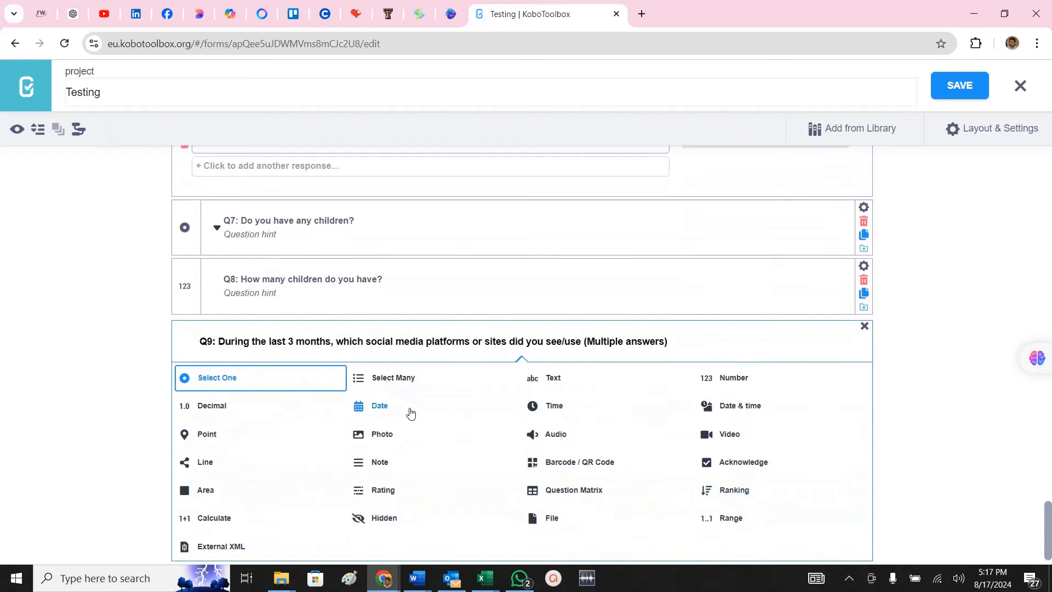
left_click(389, 382)
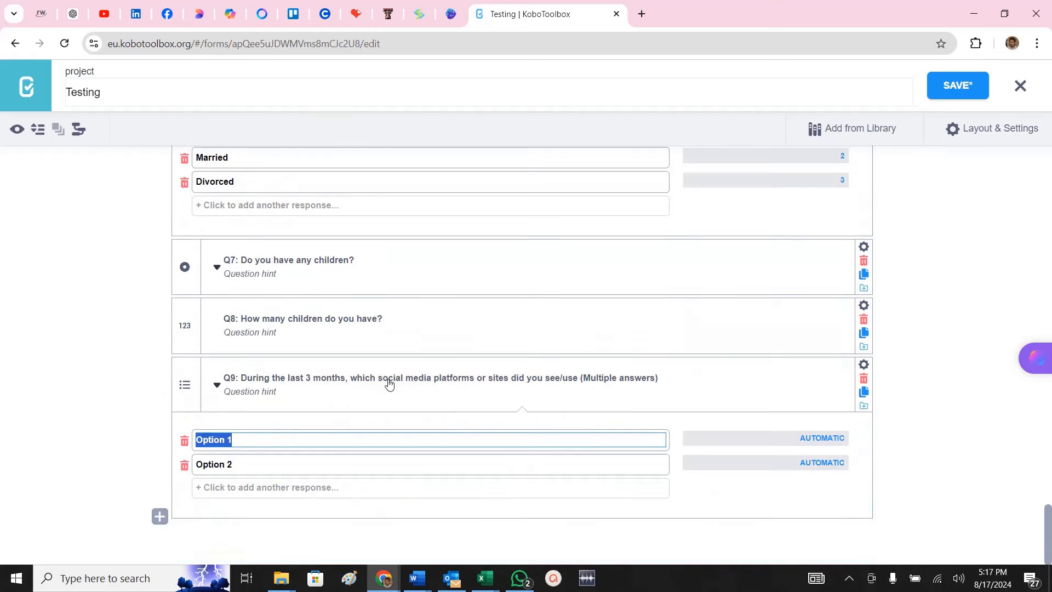
Enter Whatsapp, Tiktok and Facebook as Q9's first three response options with the values 1, 2 and 3.
key("alt+Tab")
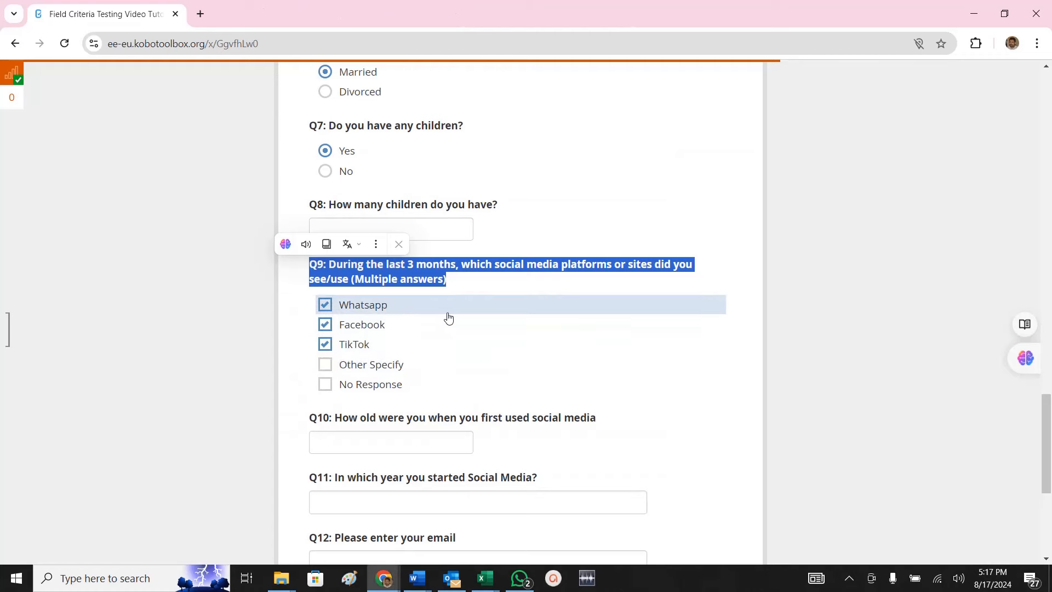
left_click_drag(399, 311, 336, 310)
key("ctrl+c")
key("alt+Tab")
key("ctrl+v")
key("Tab")
key("Tab")
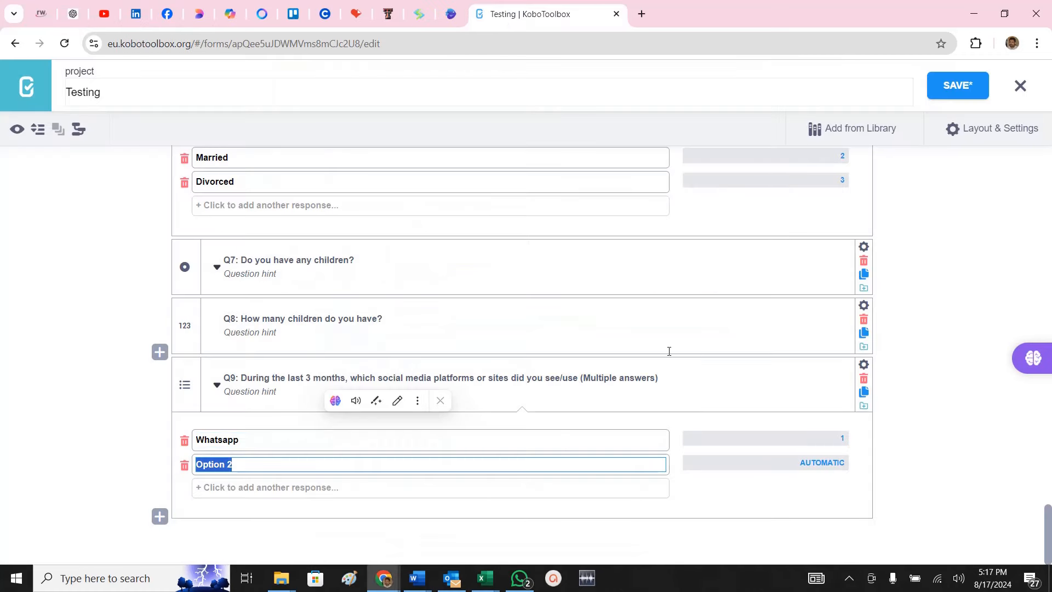
type("Ti")
type("kto")
type("3")
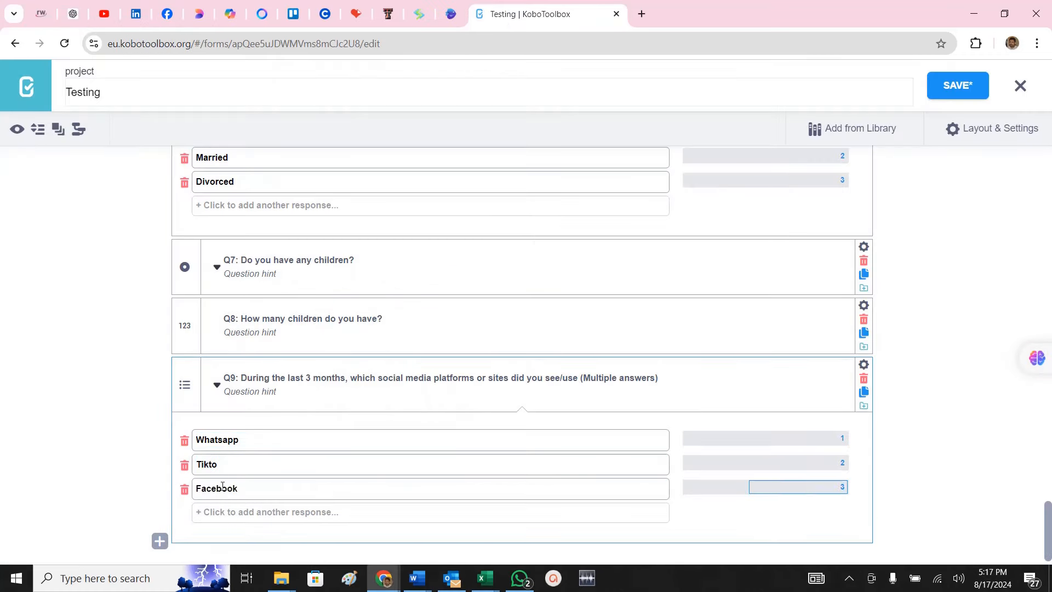
left_click(268, 464)
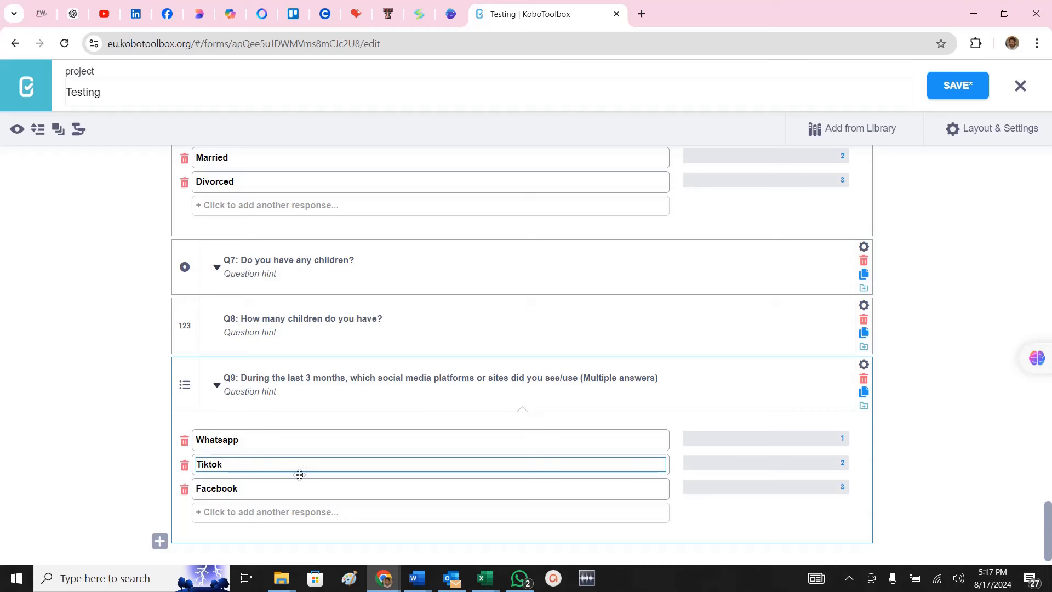
Add the response options Other and No Response to Q9.
left_click(266, 512)
type("Other")
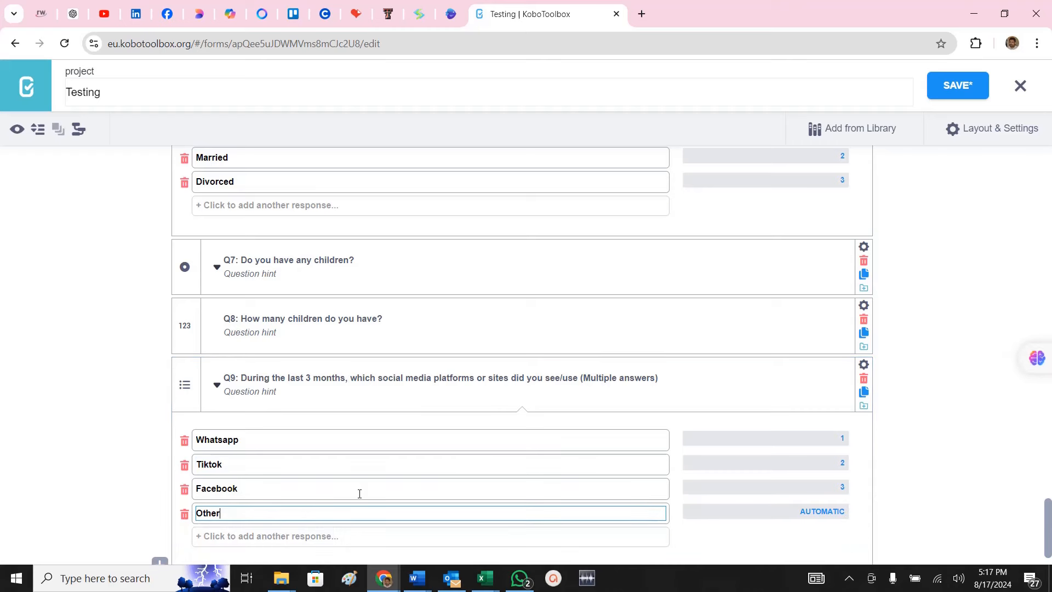
scroll(360, 494, "down", 1)
left_click(302, 488)
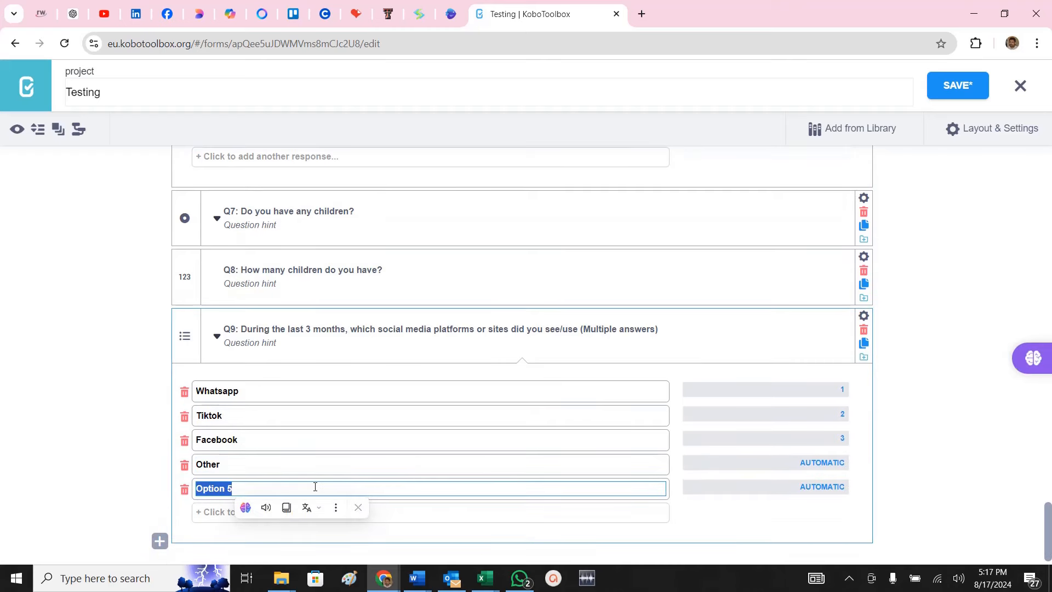
type("No Response")
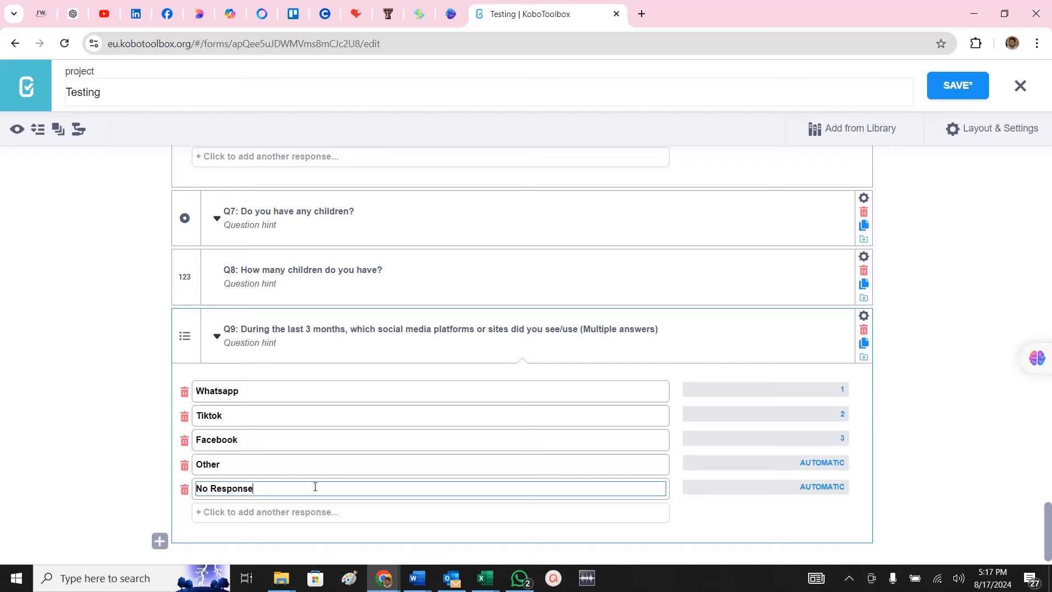
Set the values of Q9's options Other to 97 and No Response to 98.
left_click(275, 395)
key("Tab")
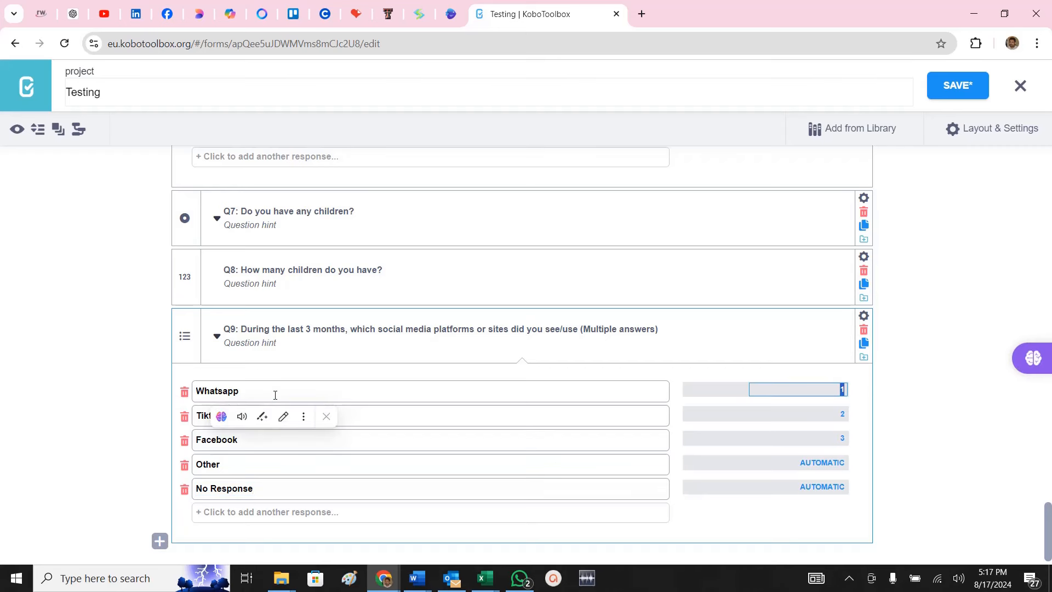
key("Tab")
key("Tab")
key("Tab")
key("Tab")
key("Tab")
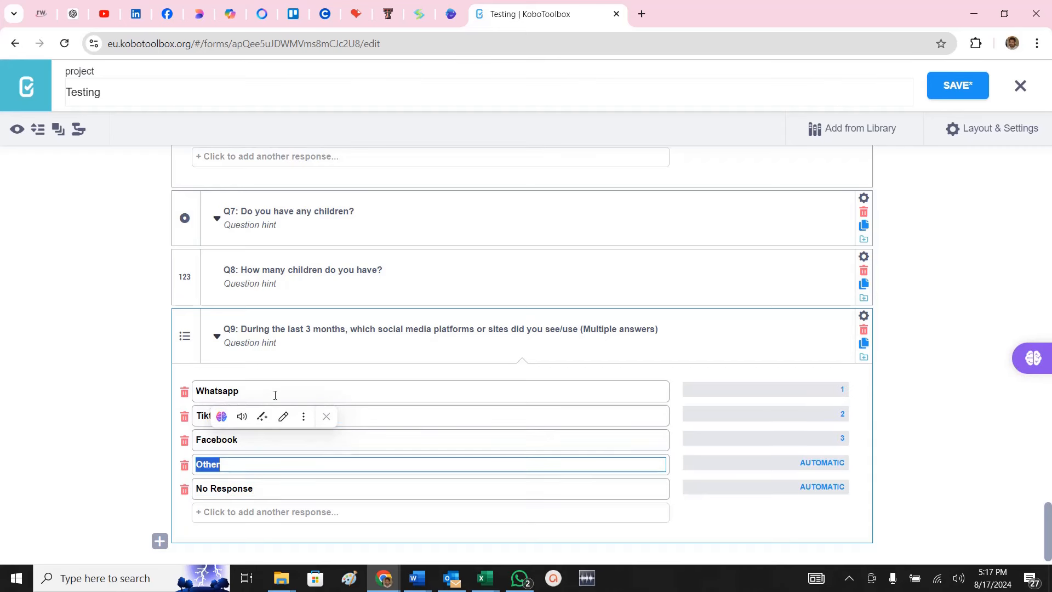
key("Tab")
type("97")
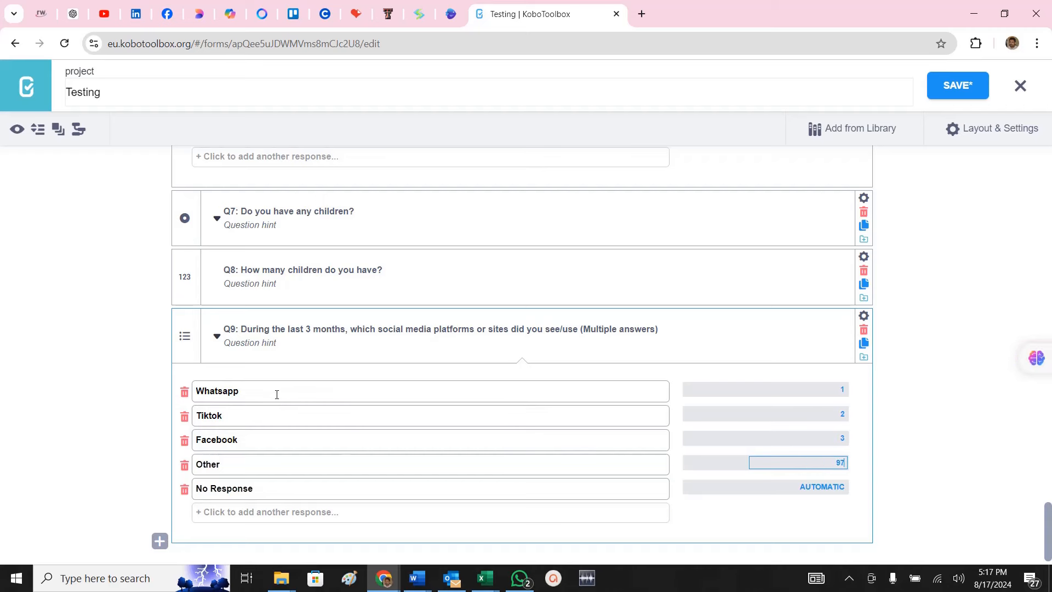
key("Tab")
key("Tab")
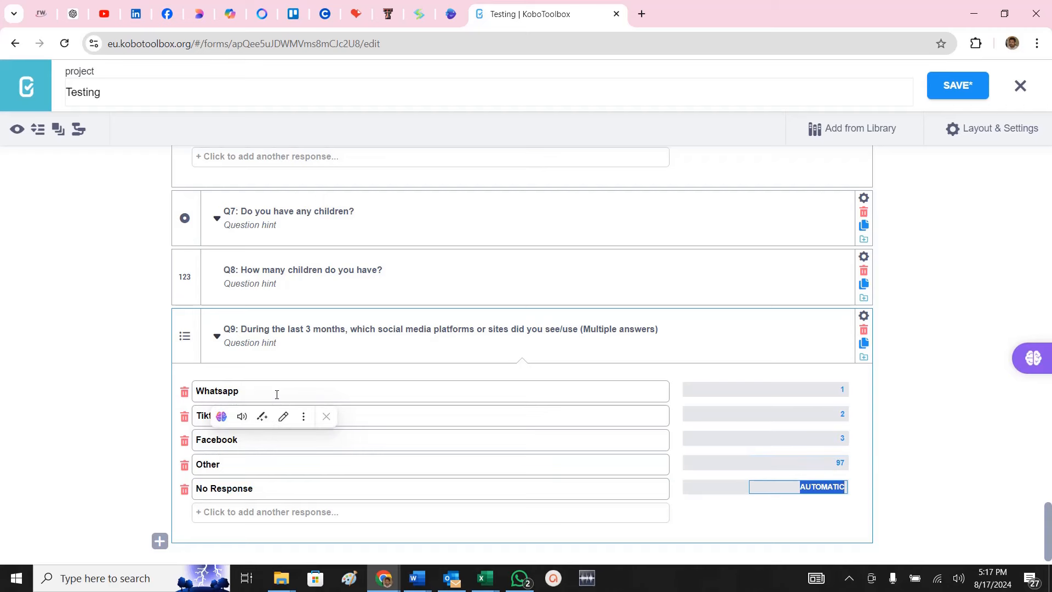
type("98")
key("Tab")
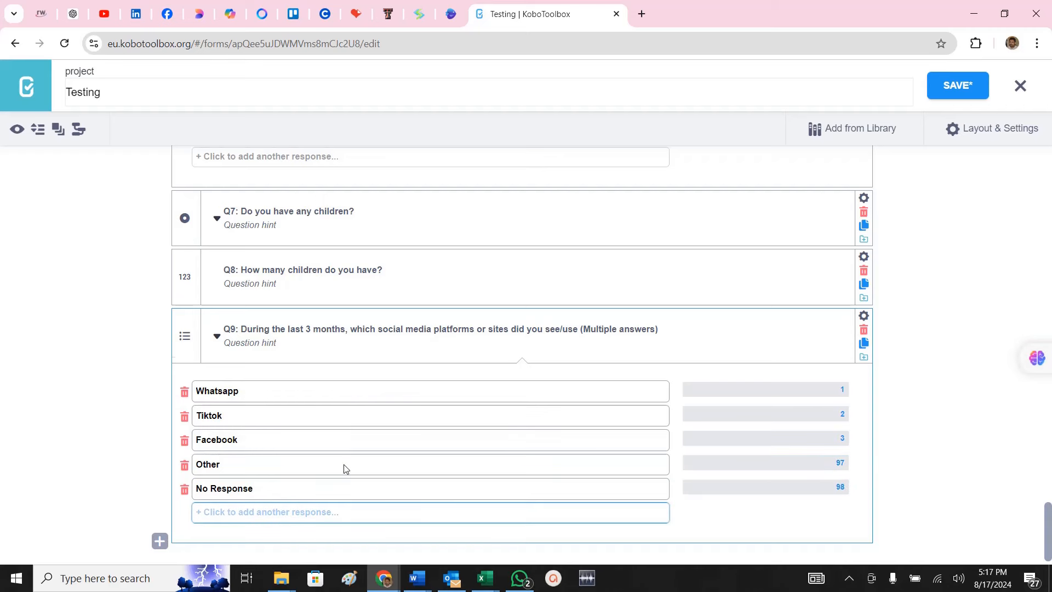
scroll(732, 354, "down", 1)
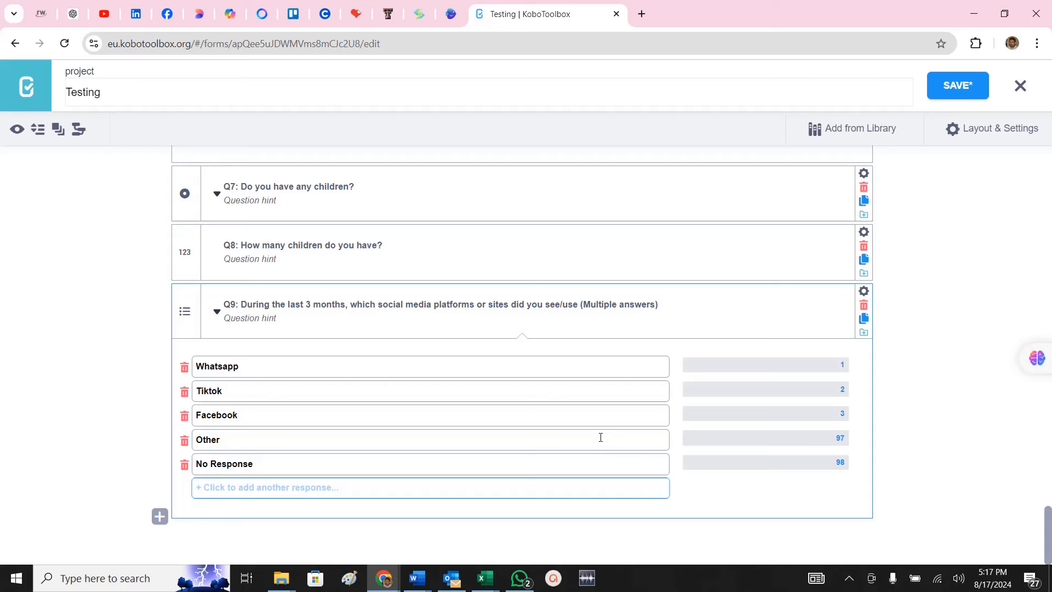
left_click(253, 371)
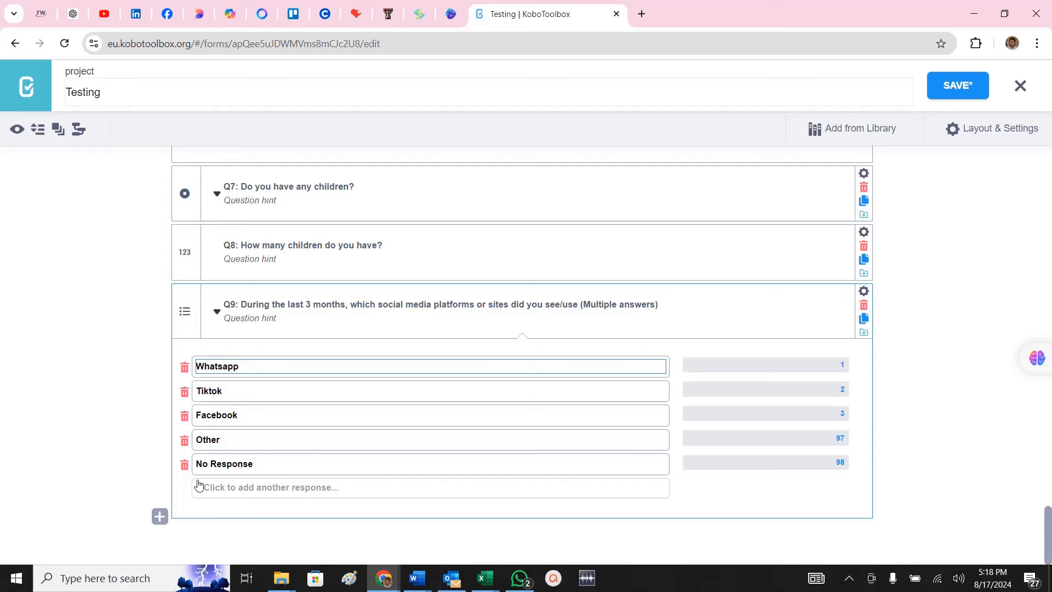
left_click_drag(257, 463, 141, 463)
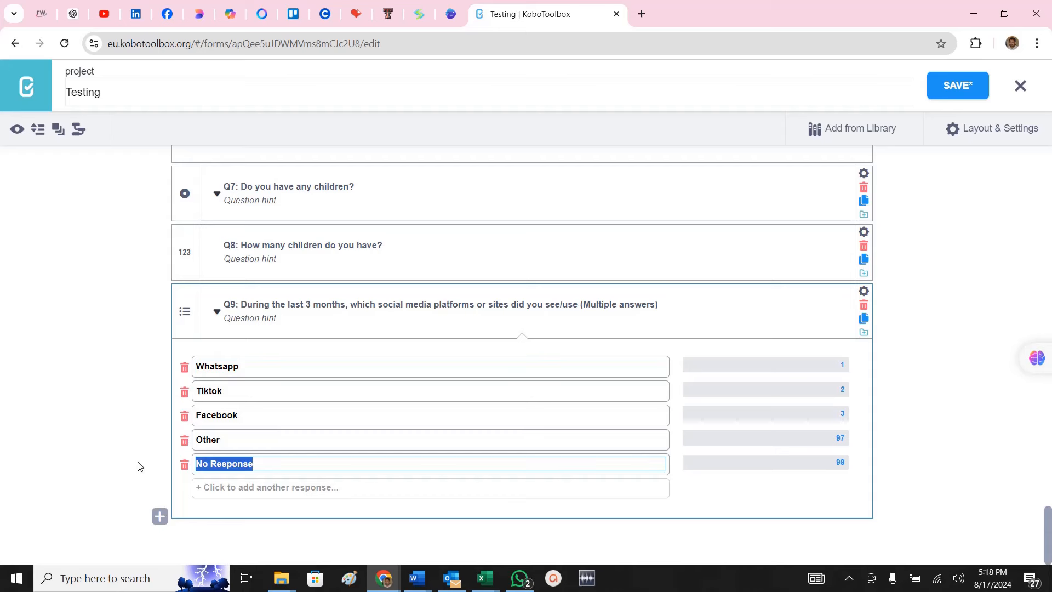
left_click(251, 371)
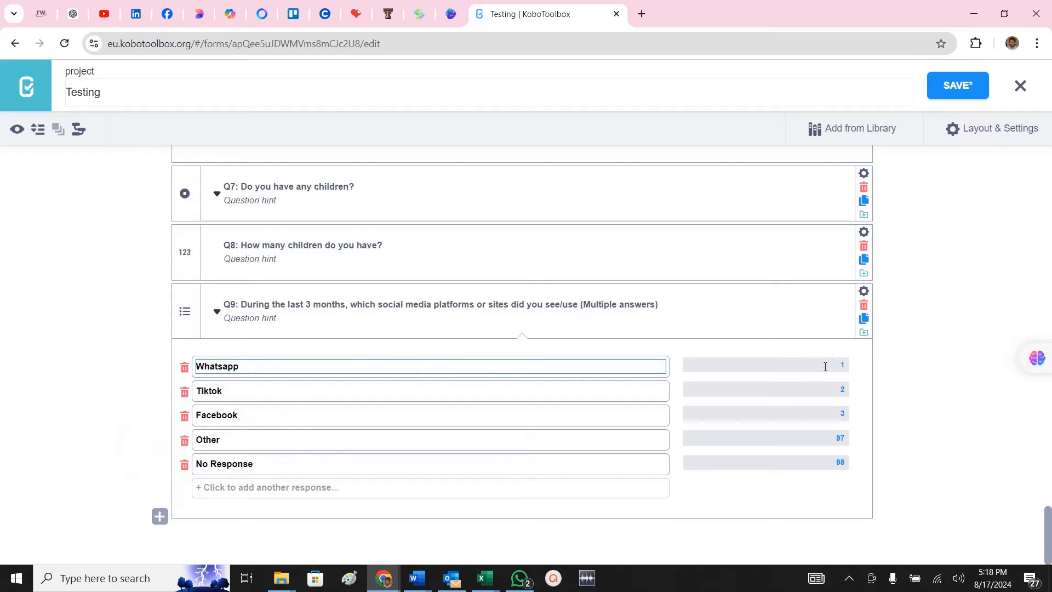
Set Q9's validation error message to You cannot select no response if other options are selected, copied from the Word document.
left_click(864, 291)
scroll(329, 452, "down", 1)
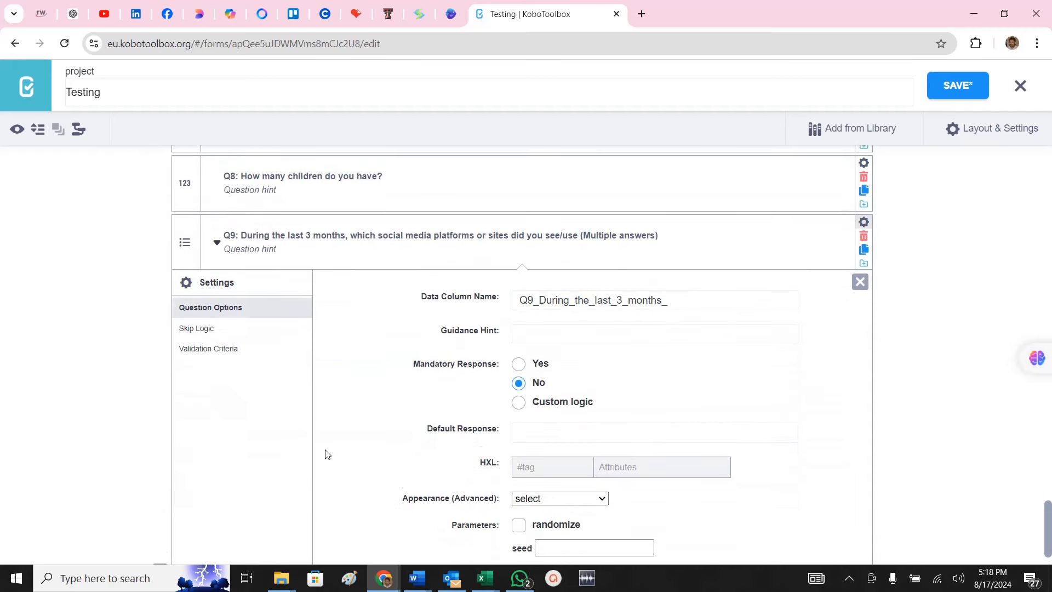
scroll(326, 454, "down", 1)
left_click(219, 292)
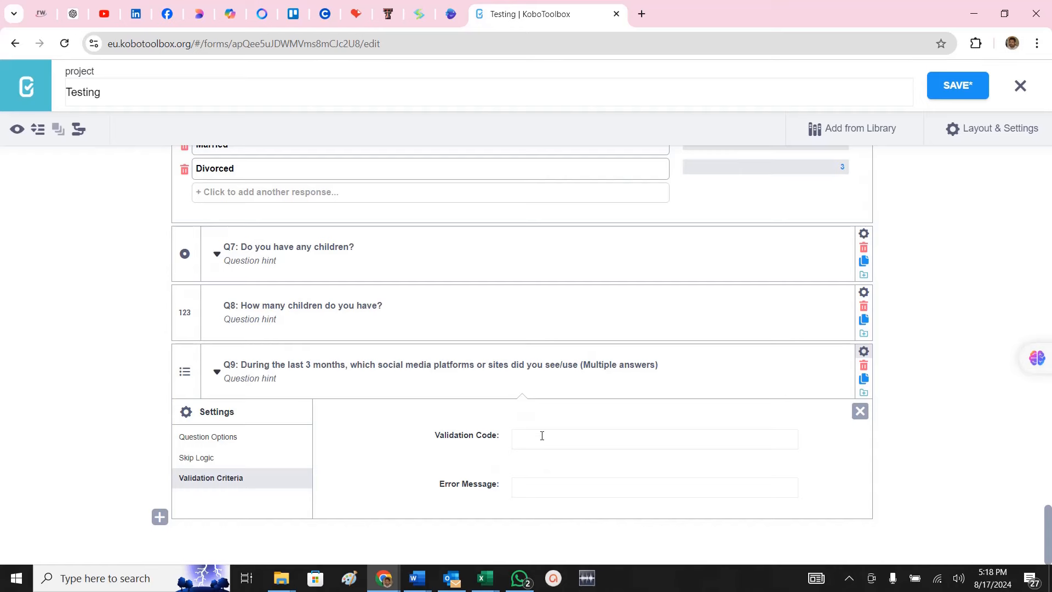
left_click_drag(240, 382, 710, 379)
left_click(535, 486)
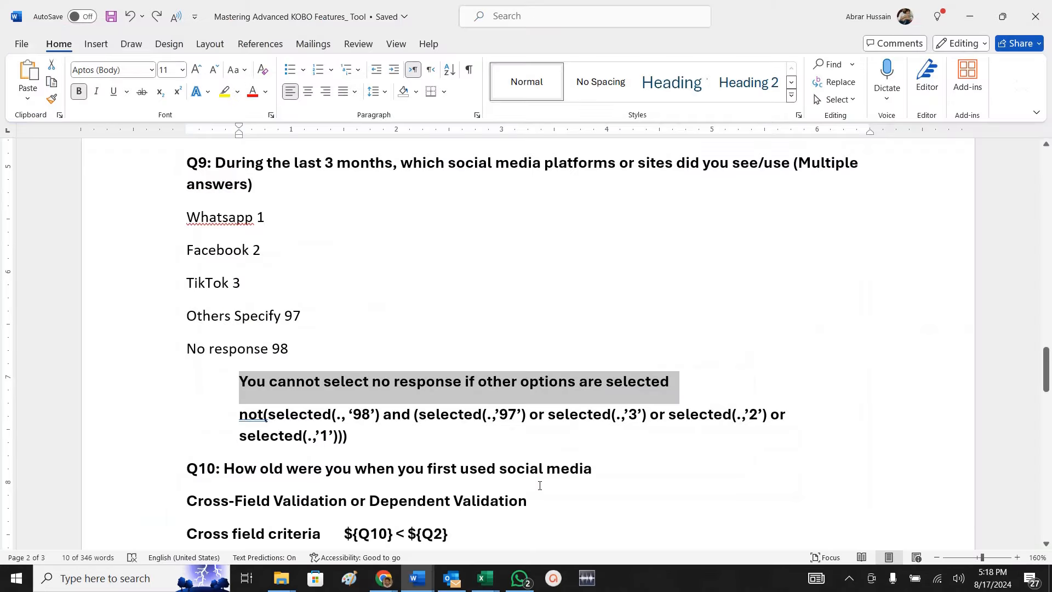
key("ctrl+v")
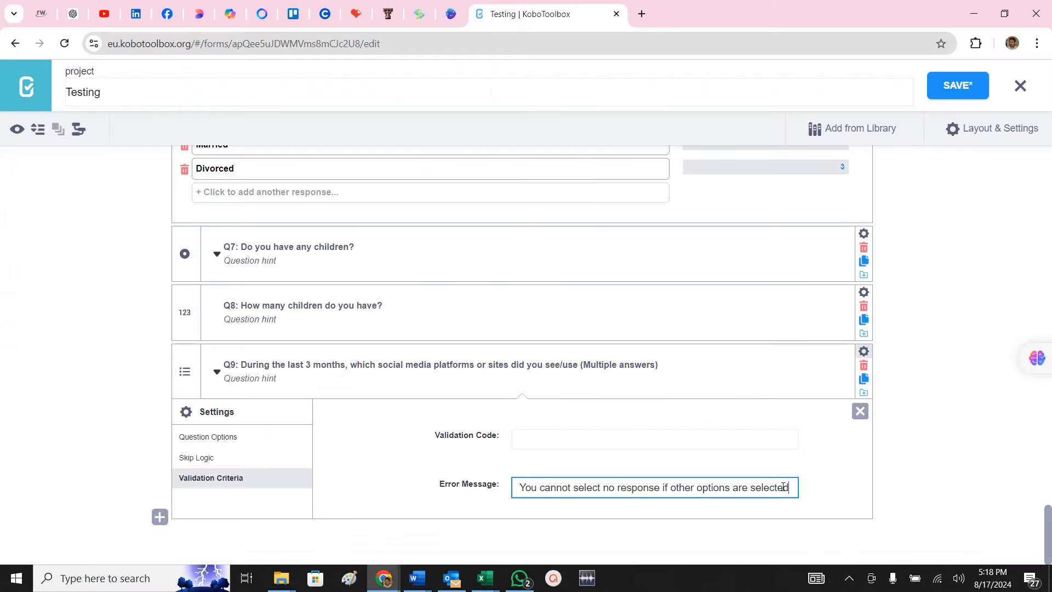
Check the code 98 in the Word document's Q9 validation expression against the value of Q9's No Response option in the form.
left_click(540, 433)
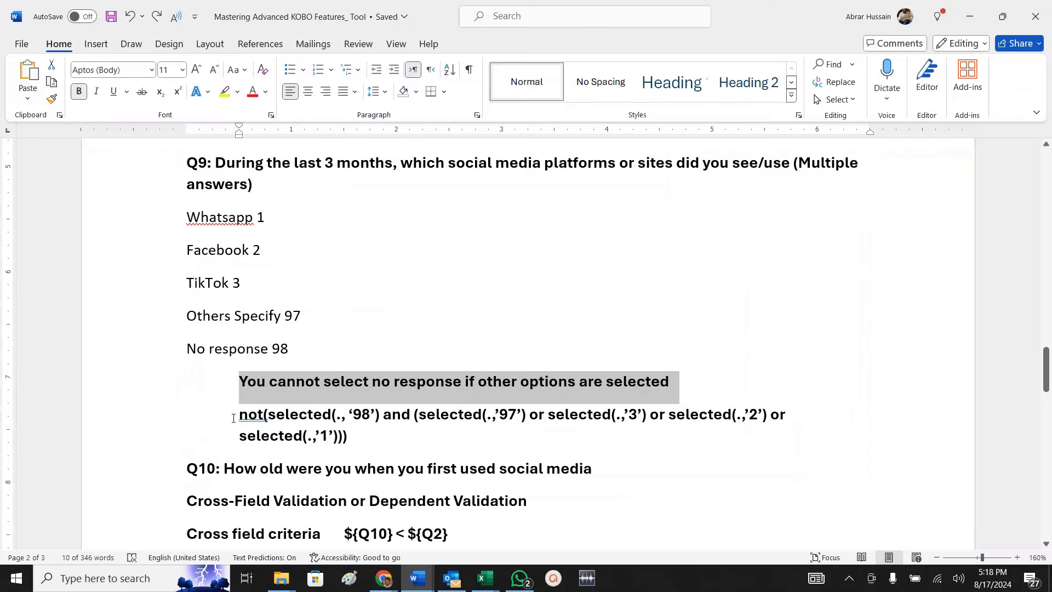
left_click_drag(234, 418, 400, 434)
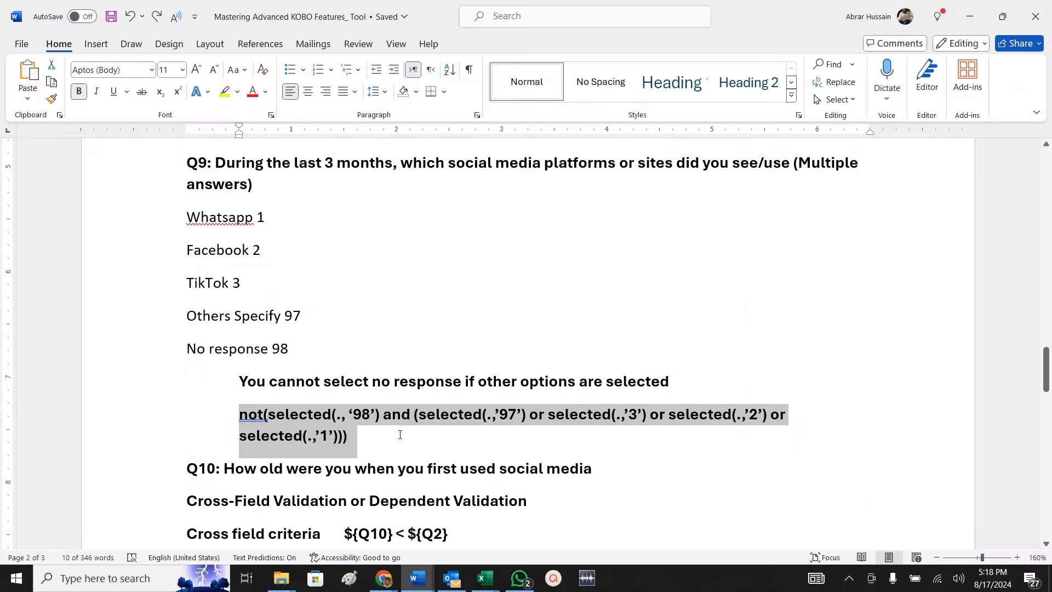
left_click(361, 418)
double_click(366, 415)
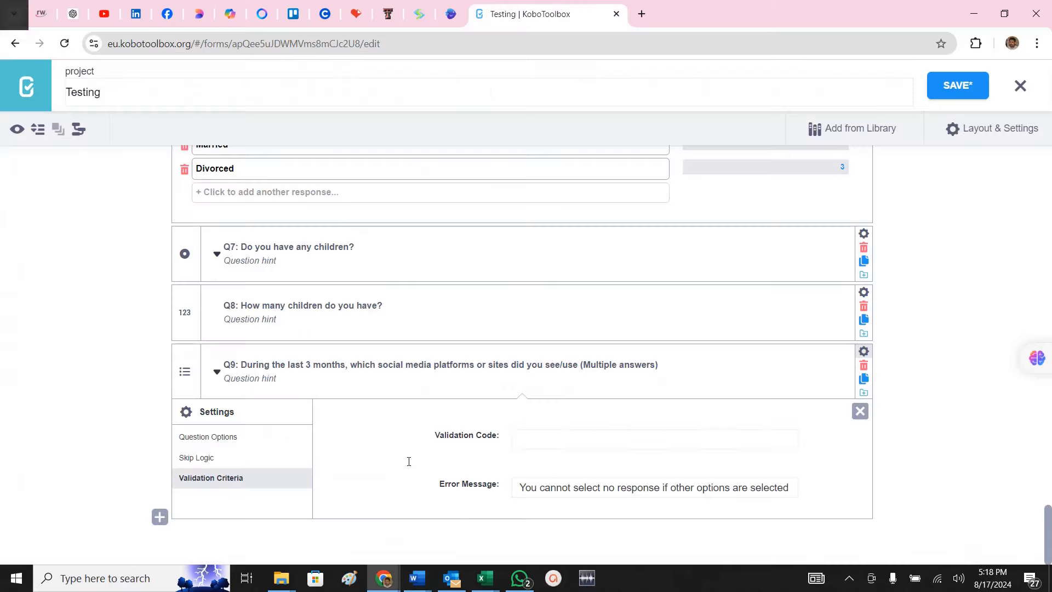
key("alt+Tab")
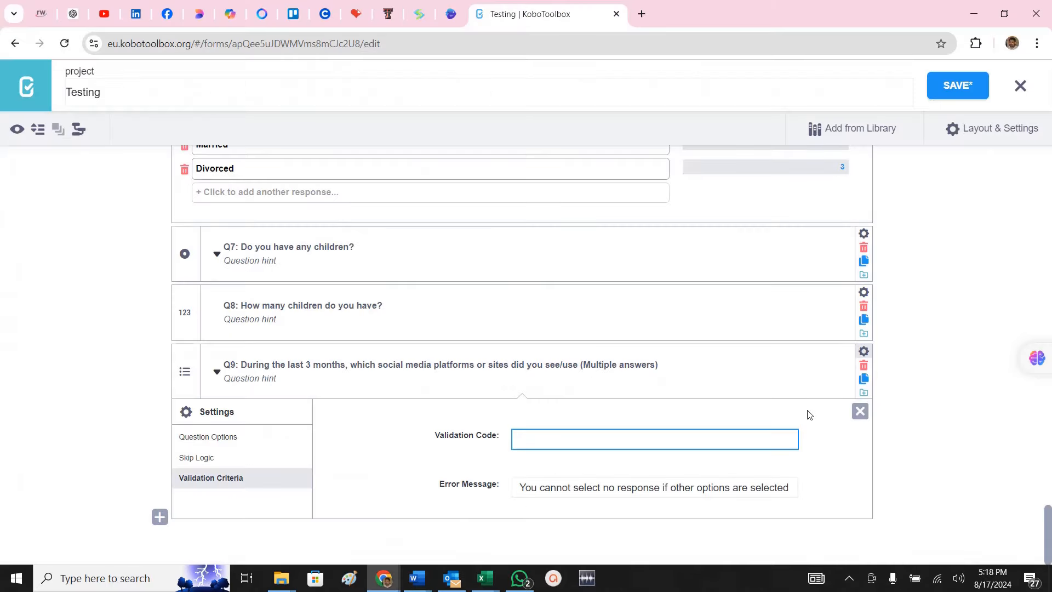
left_click(864, 351)
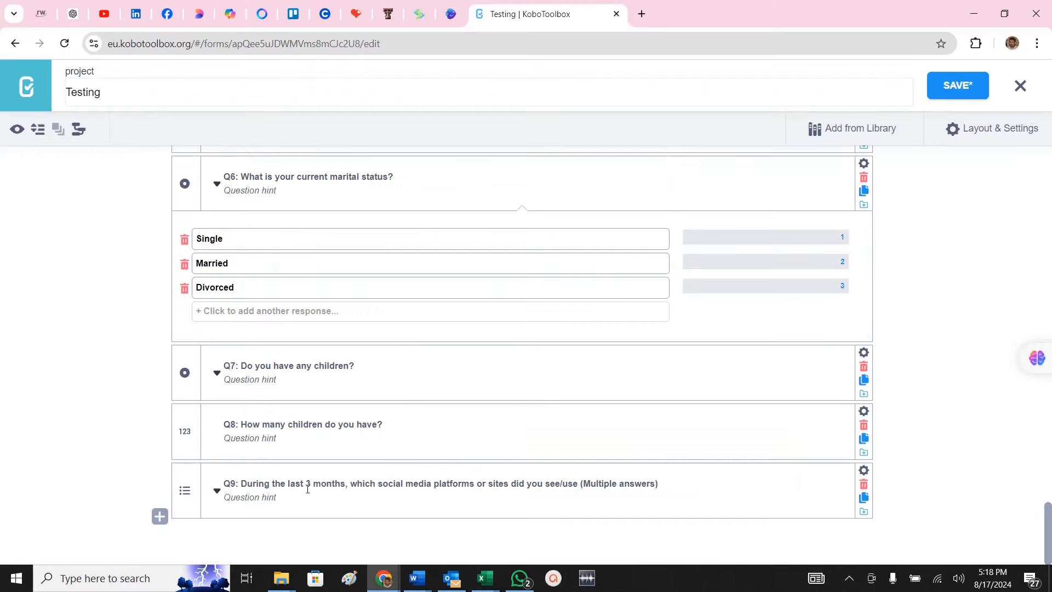
left_click(219, 485)
scroll(359, 485, "down", 3)
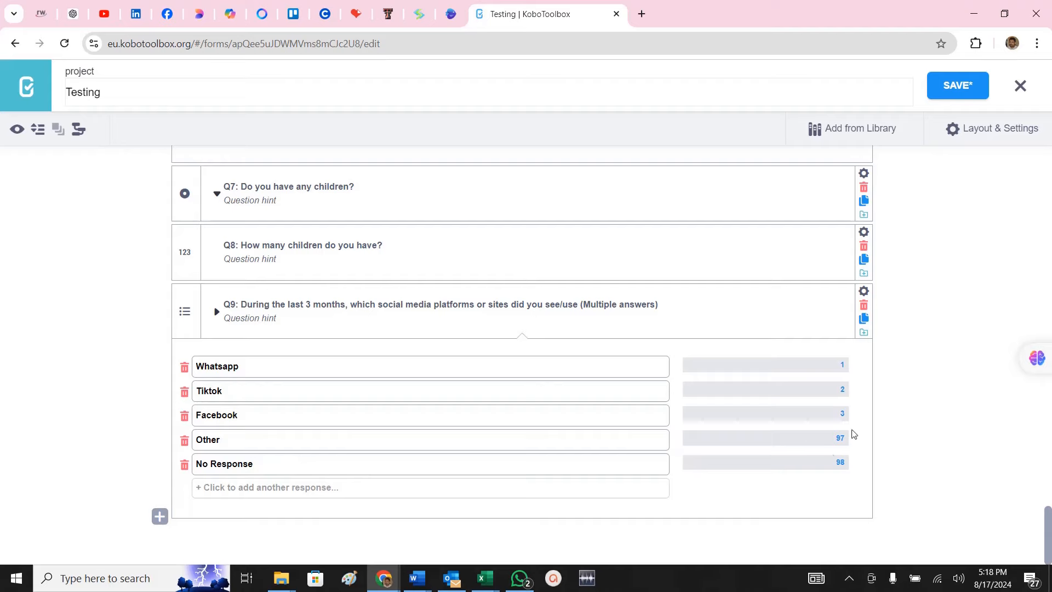
double_click(841, 462)
key("alt+Tab")
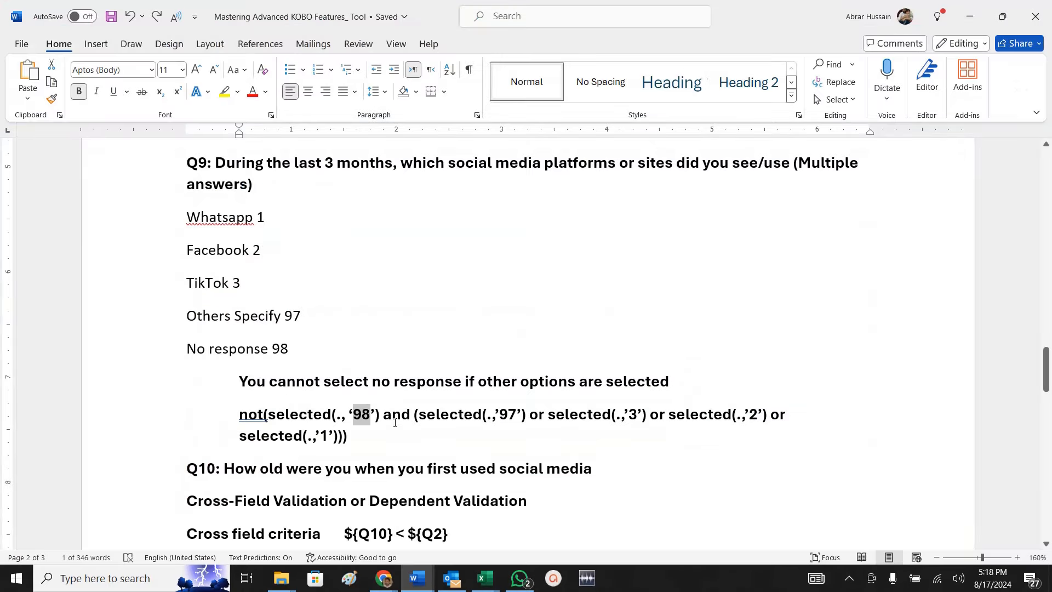
key("alt+Tab")
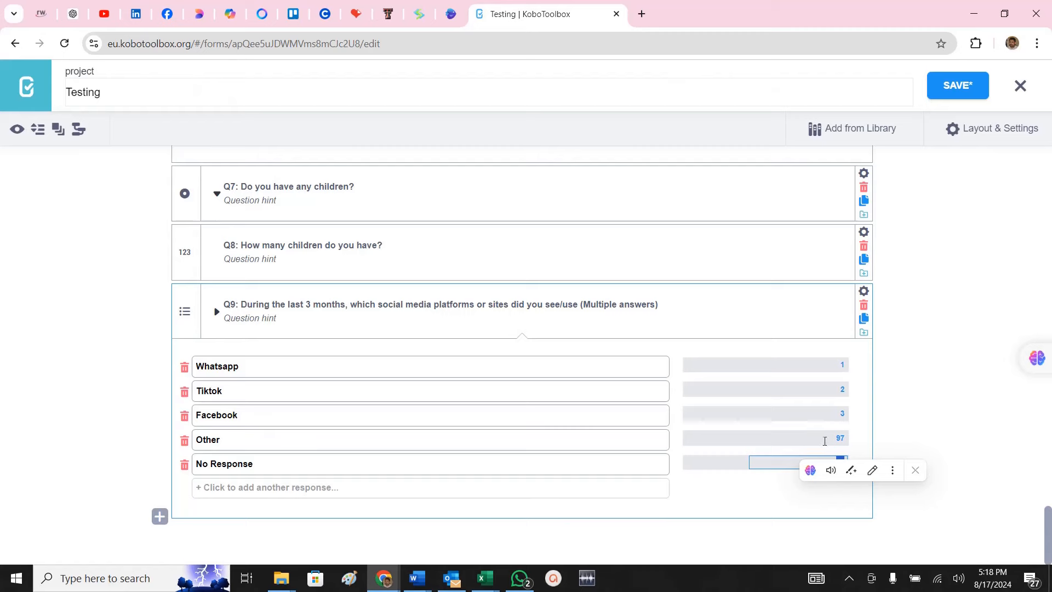
Compare the values of Other, Facebook, Tiktok and Whatsapp in the form with the remaining codes in the Word validation expression.
double_click(840, 438)
double_click(841, 414)
double_click(842, 389)
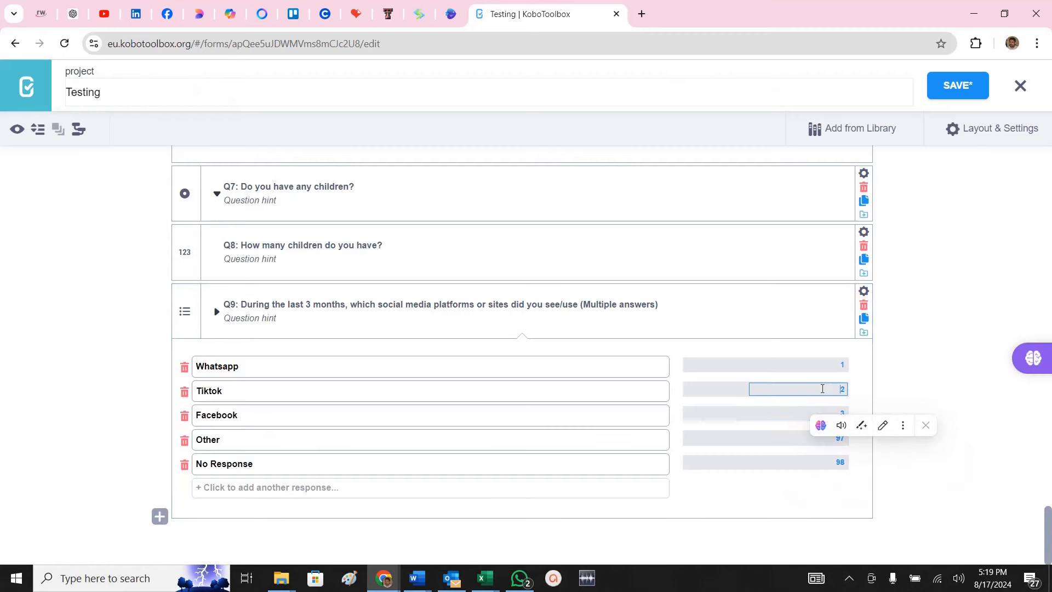
double_click(842, 365)
key("alt+Tab")
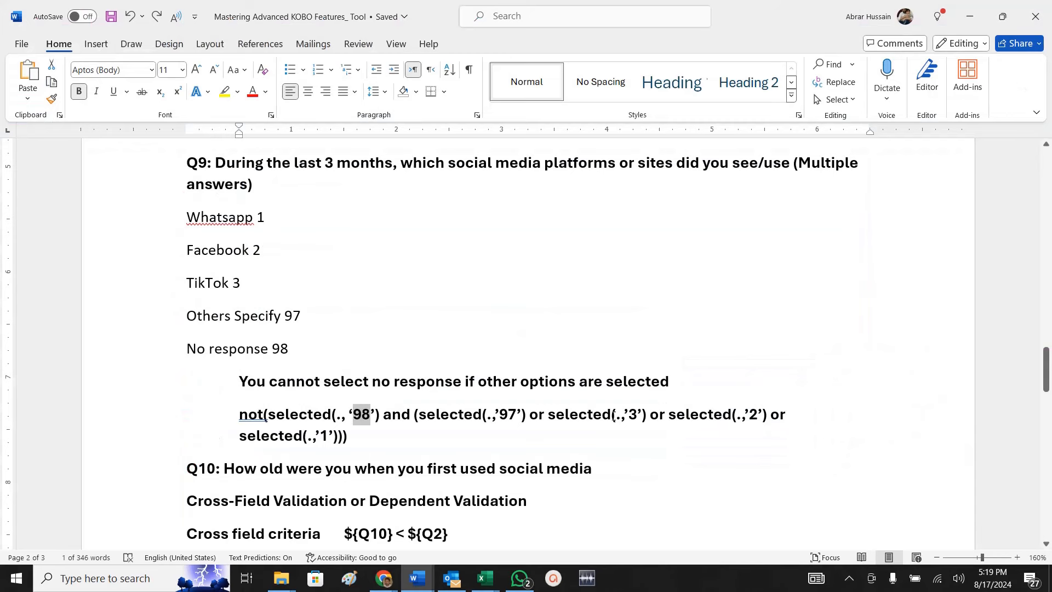
left_click(636, 417)
left_click(757, 422)
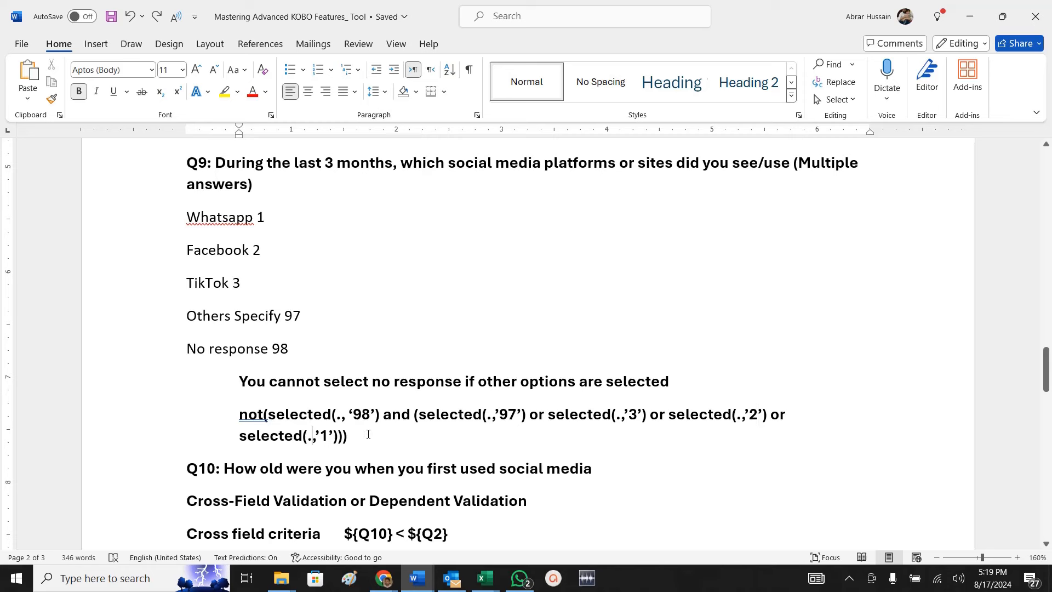
Examine how the Q9 validation expression combines not, the No Response condition and the group of other selected options.
left_click_drag(368, 434, 239, 415)
left_click(248, 418)
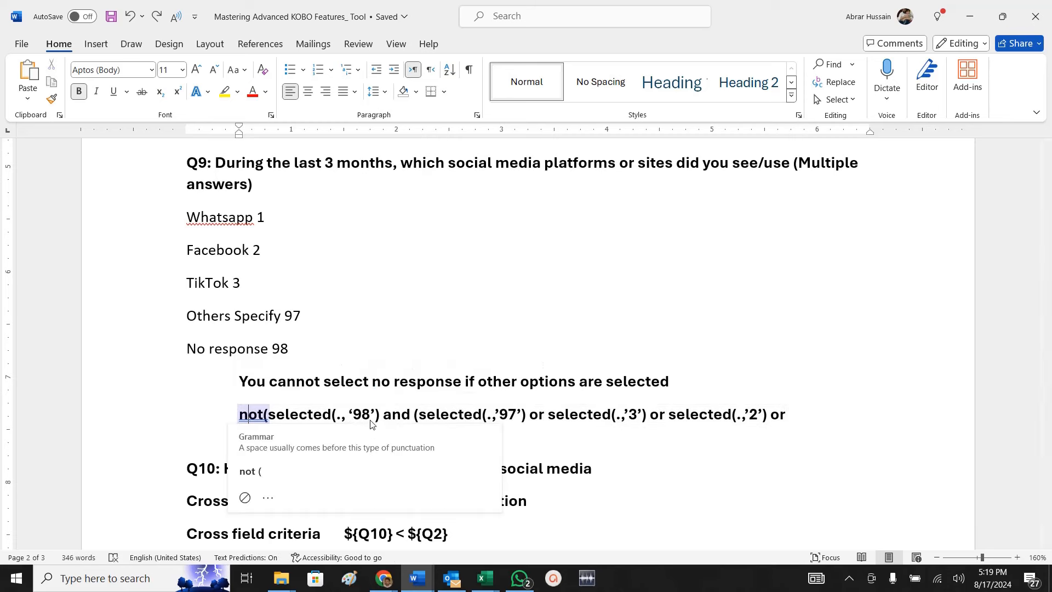
left_click(366, 416)
left_click_drag(435, 418, 701, 439)
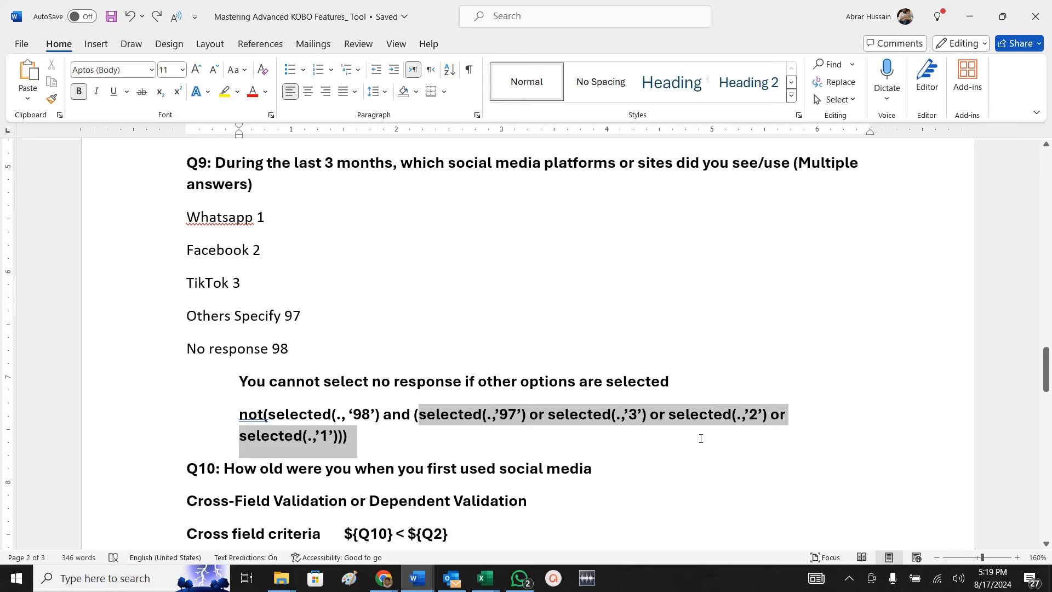
left_click(412, 436)
key("alt+Tab")
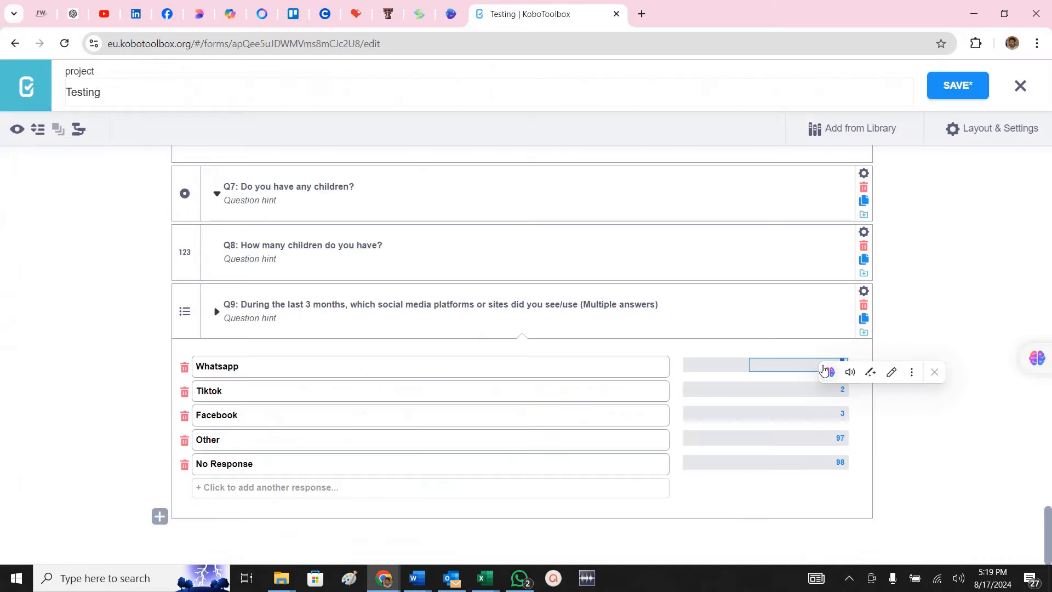
Copy the Whatsapp option label, try pasting it into the Word document's Q9 validation expression, and undo the paste.
left_click(826, 372)
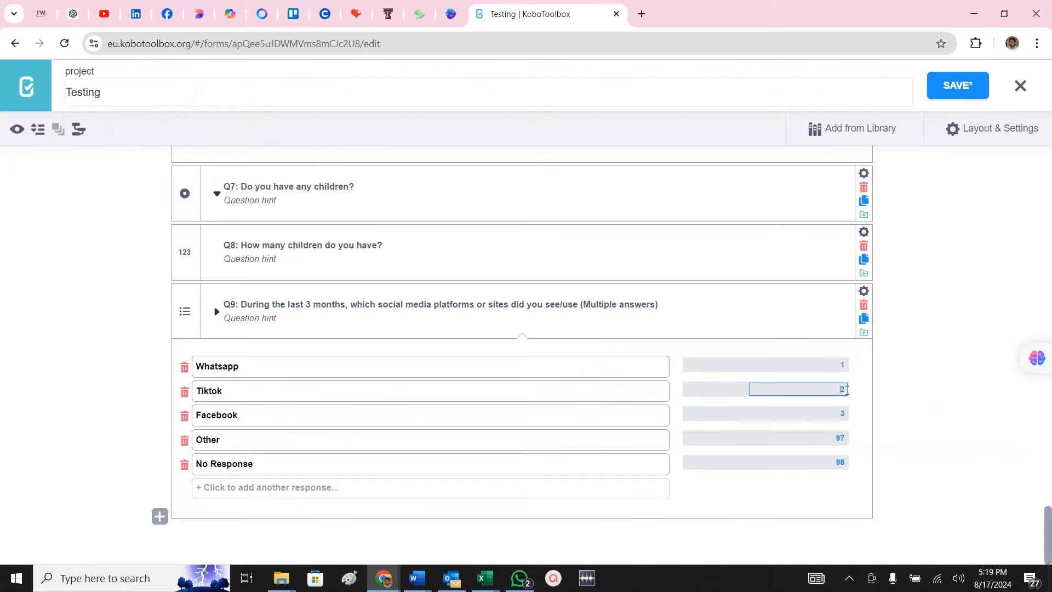
left_click(833, 366)
left_click(809, 391)
left_click_drag(263, 373, 166, 377)
key("ctrl+c")
key("alt+Tab")
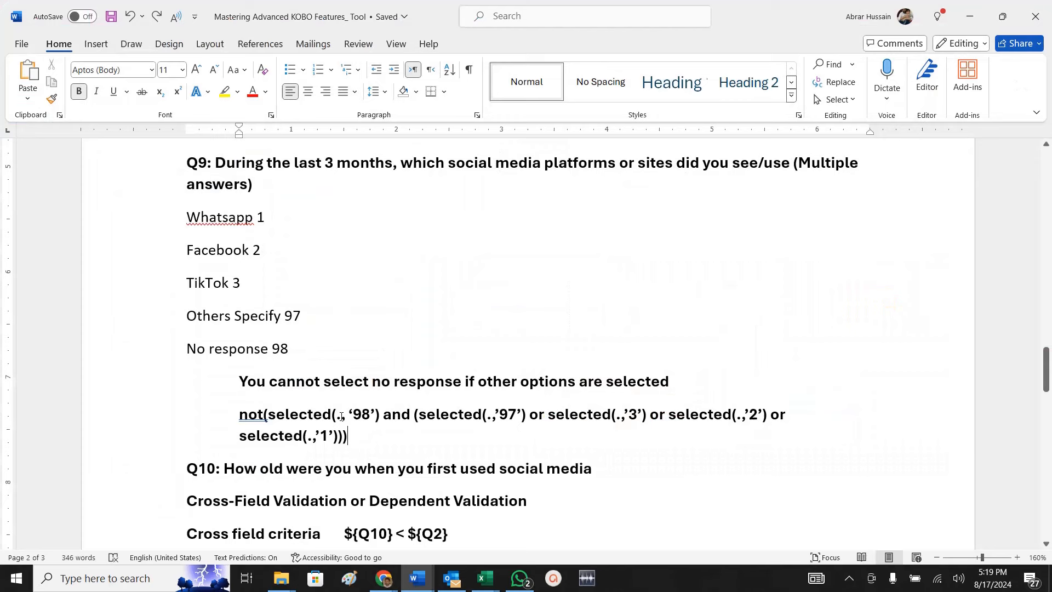
key("shift+Right")
key("shift+Right")
key("ctrl+v")
key("ctrl+z")
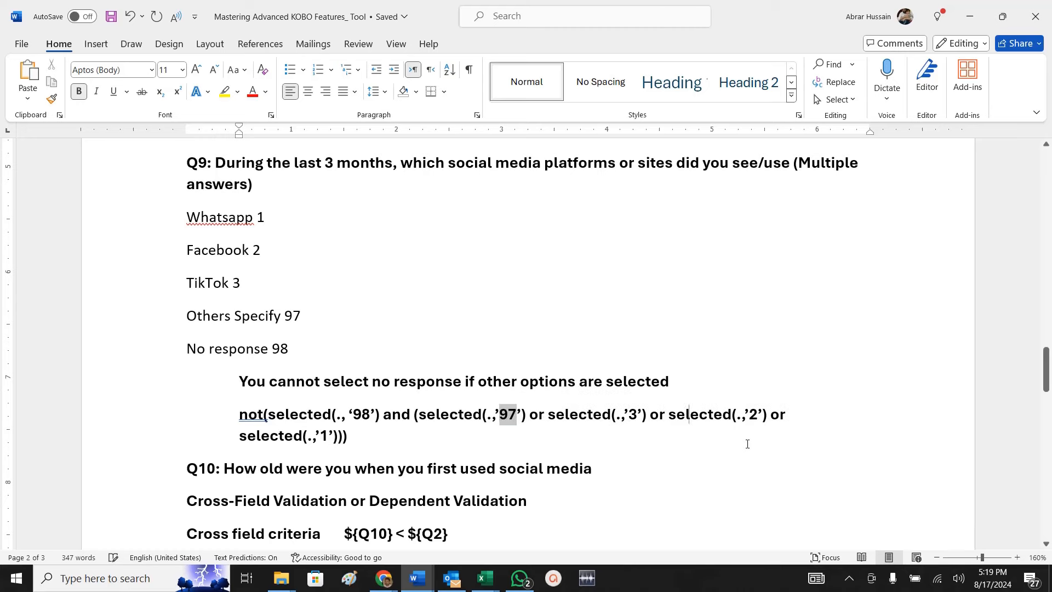
key("alt+Tab")
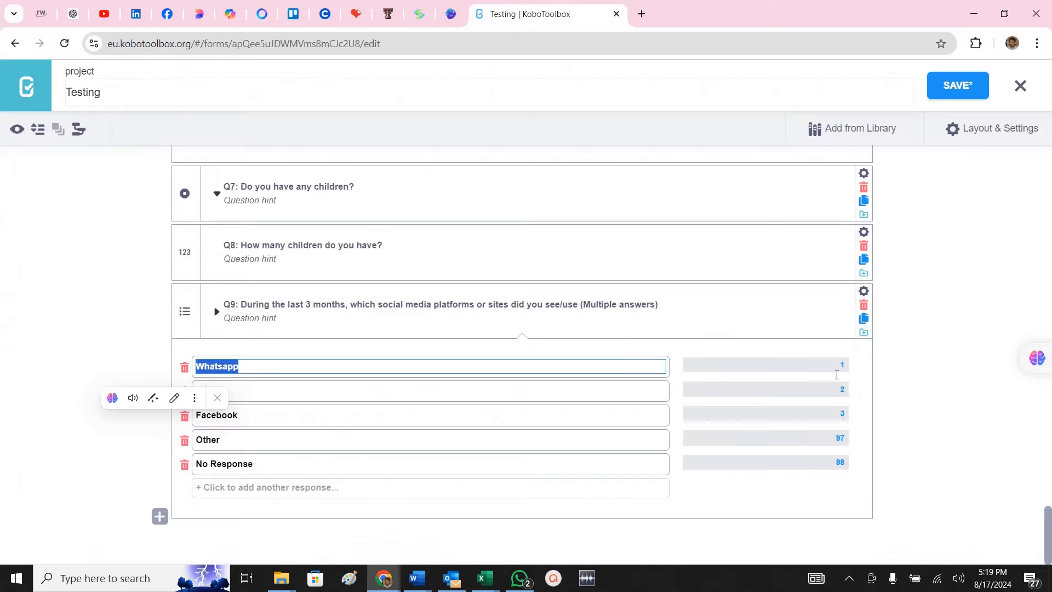
key("alt+Tab")
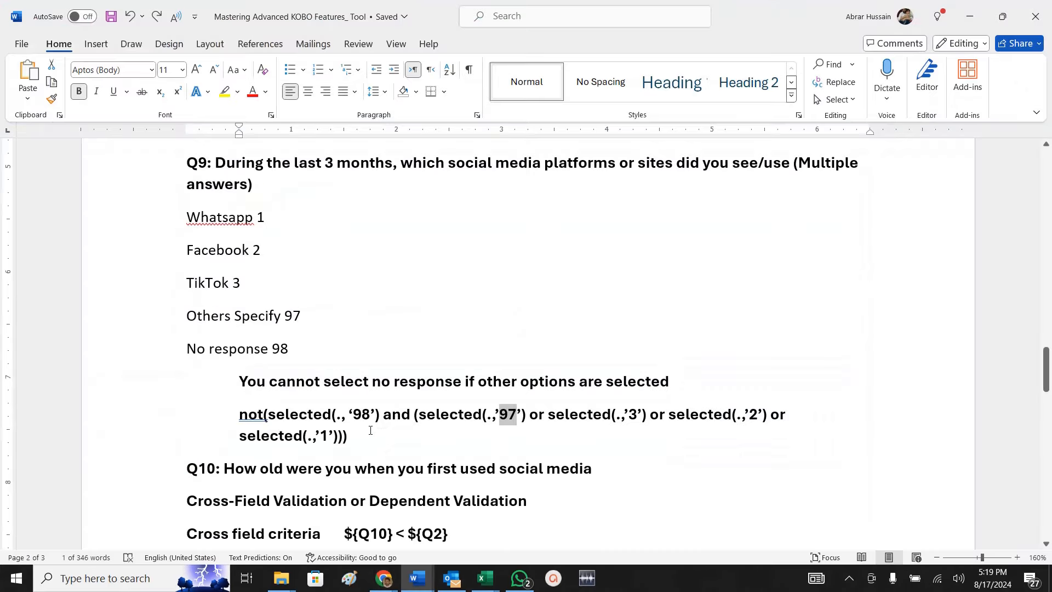
Set Q9's validation code to not(selected(., ‘98’) and (selected(.,’97’) or selected(.,’3’) or selected(.,’2’) or selected(.,’1’))) from the Word document and save the form.
left_click_drag(370, 430, 214, 414)
key("alt+Tab")
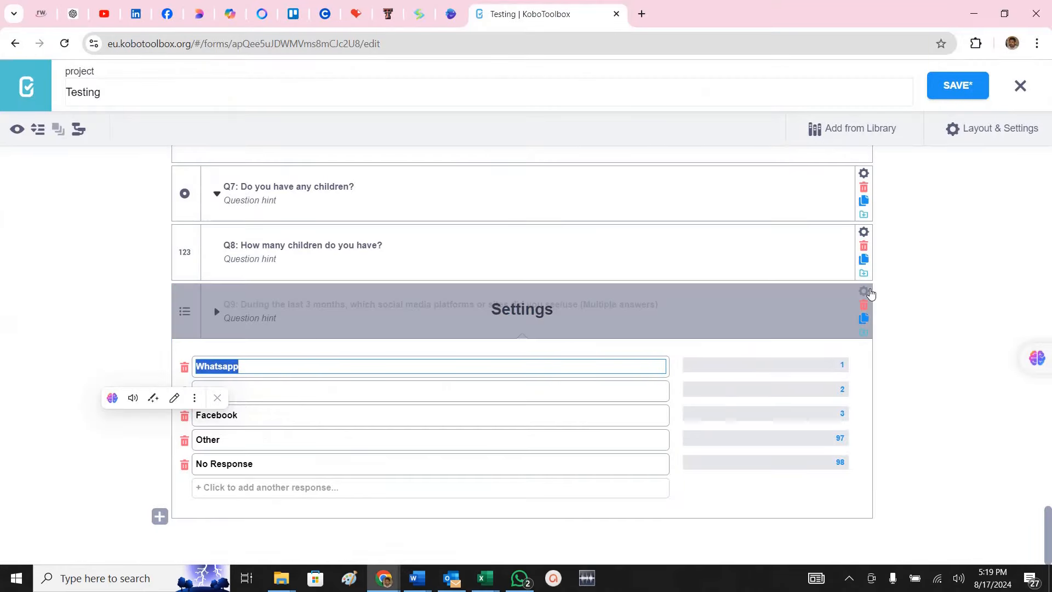
left_click(864, 291)
left_click(220, 417)
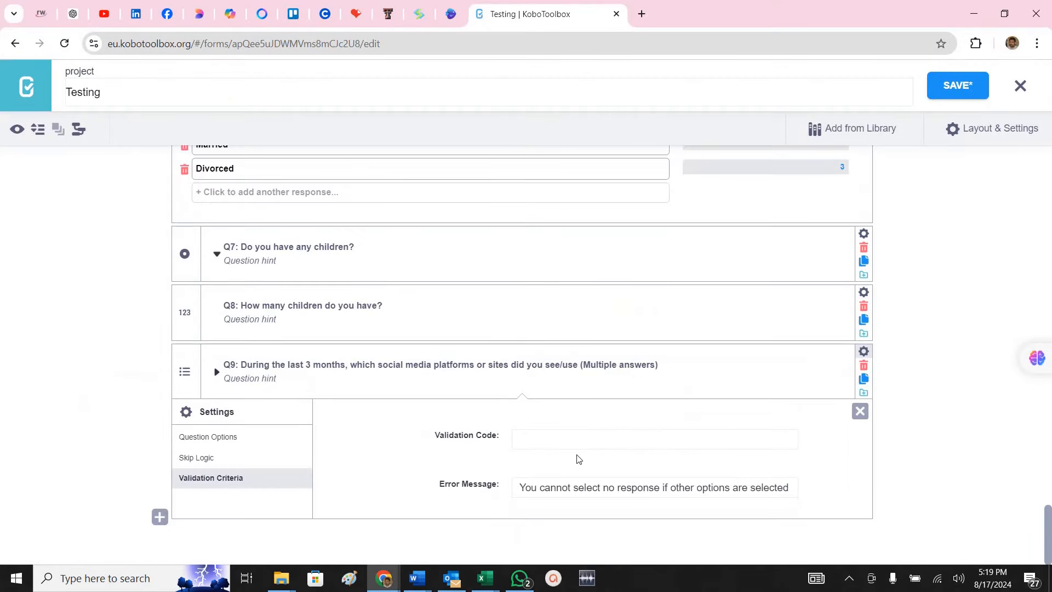
left_click(565, 439)
key("ctrl+v")
left_click(578, 485)
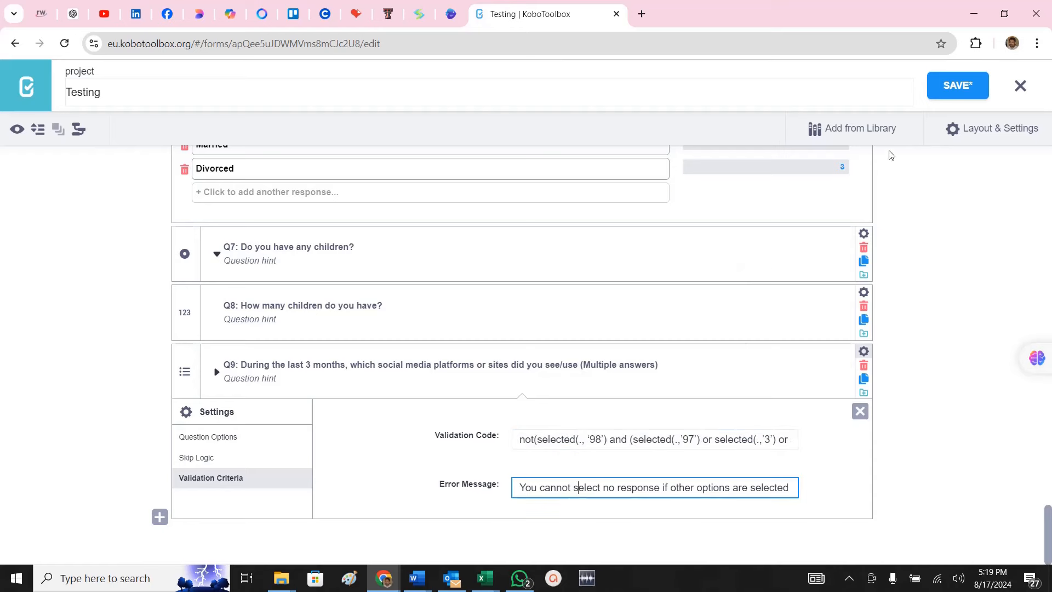
left_click(958, 85)
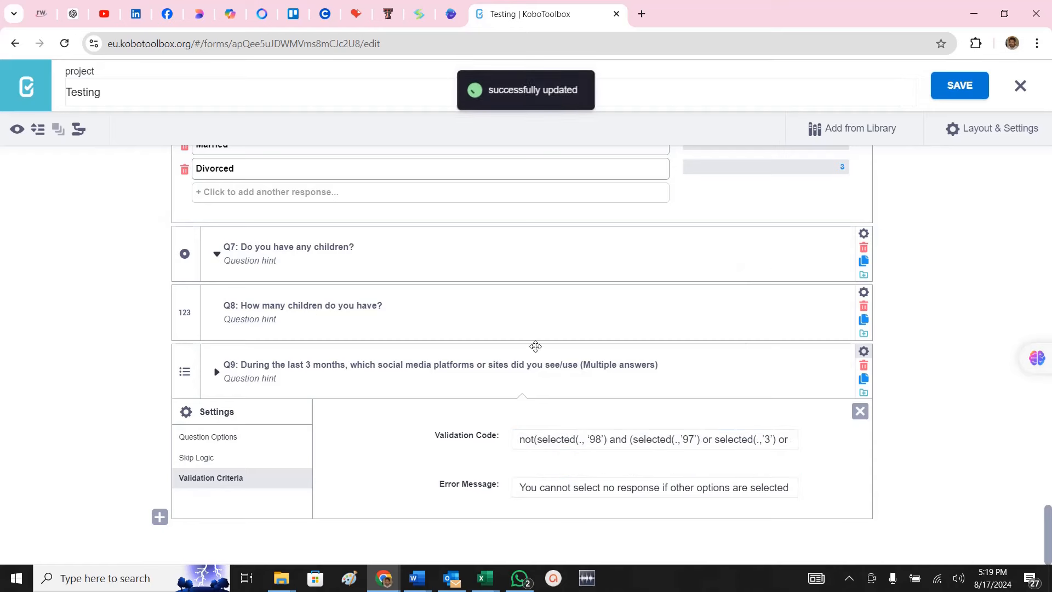
In the published form, clear Whatsapp and Facebook in Q9, test No Response together with TikTok, and clear No Response again.
key("alt+Tab")
key("alt+Tab")
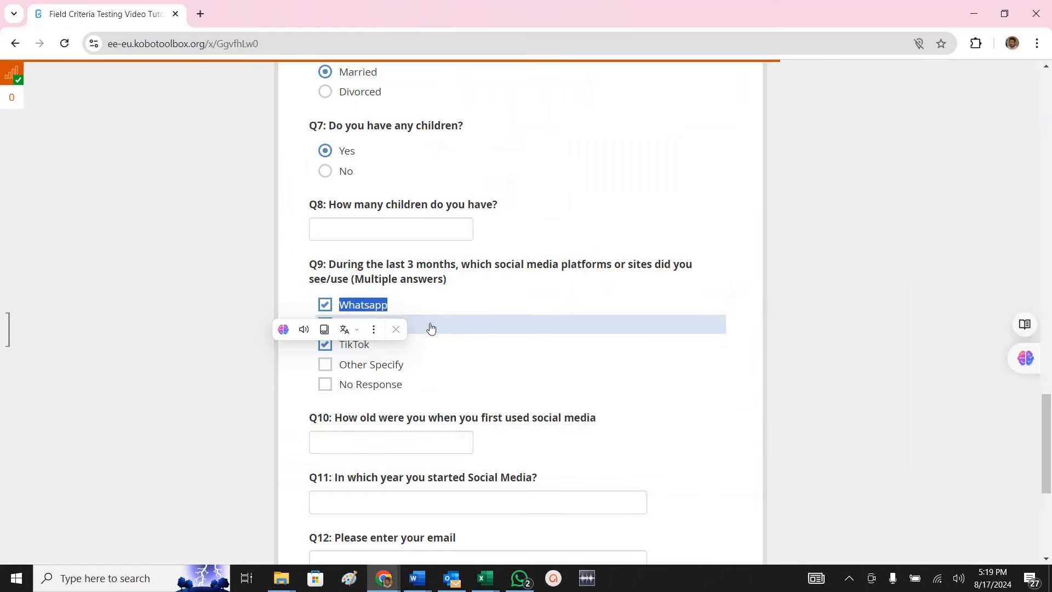
left_click(373, 304)
left_click(370, 328)
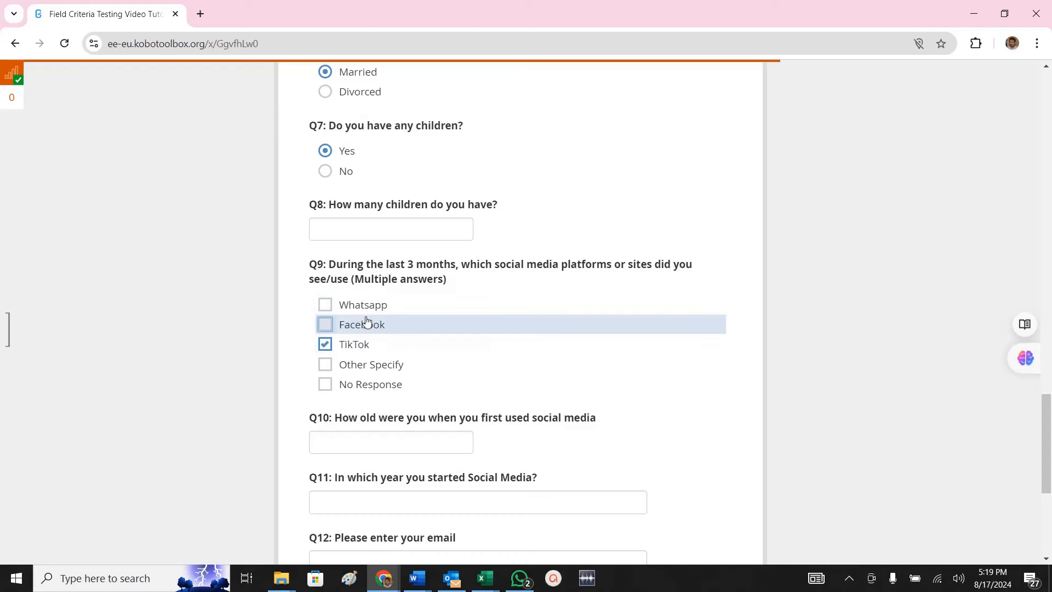
left_click(368, 387)
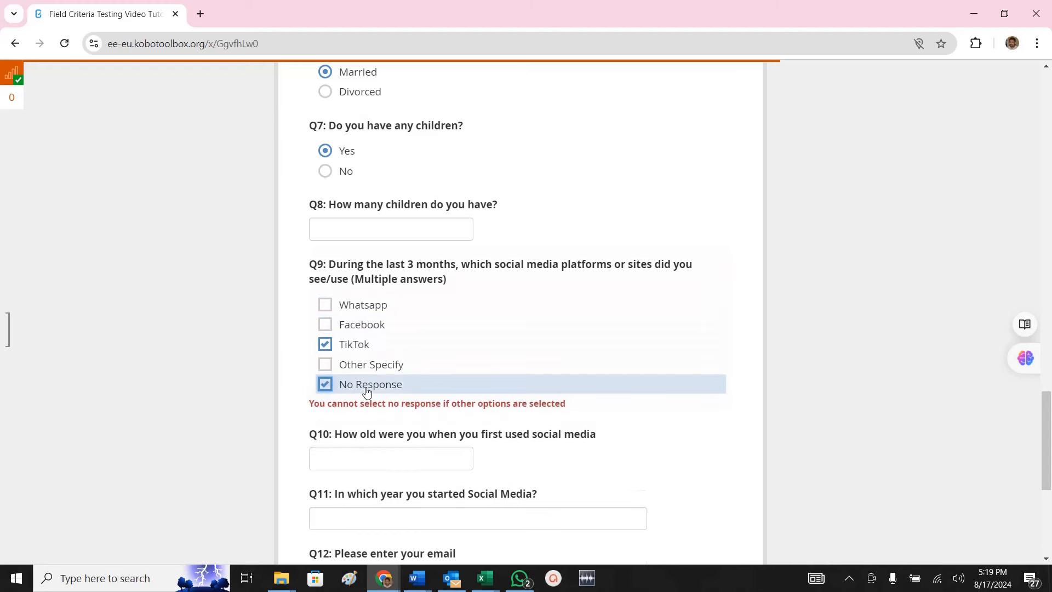
left_click(365, 386)
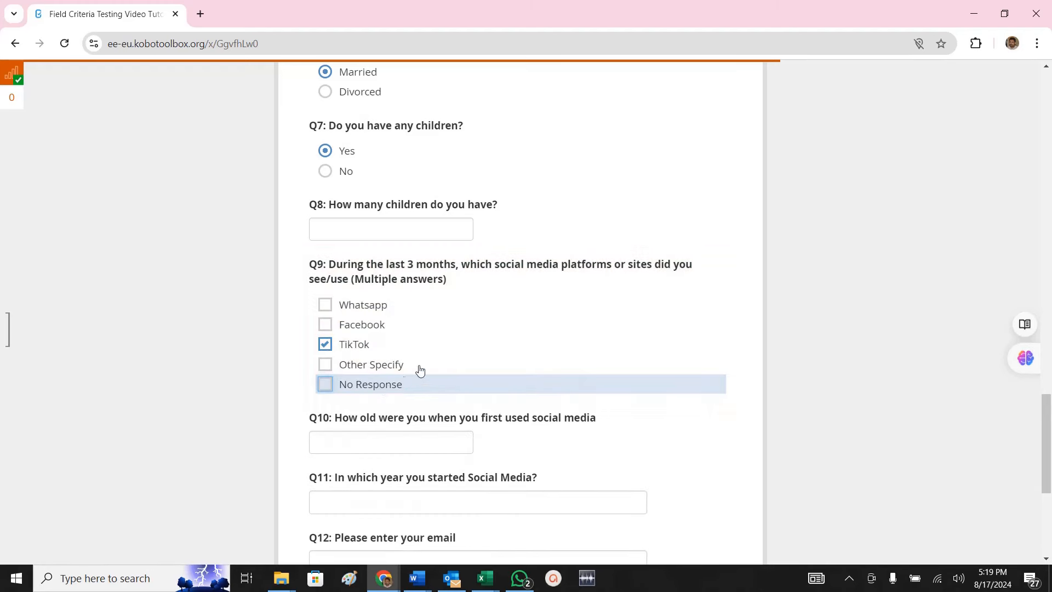
In the published form, select Other Specify in Q9 and copy the label of the Q9; Other follow-up question.
left_click(360, 367)
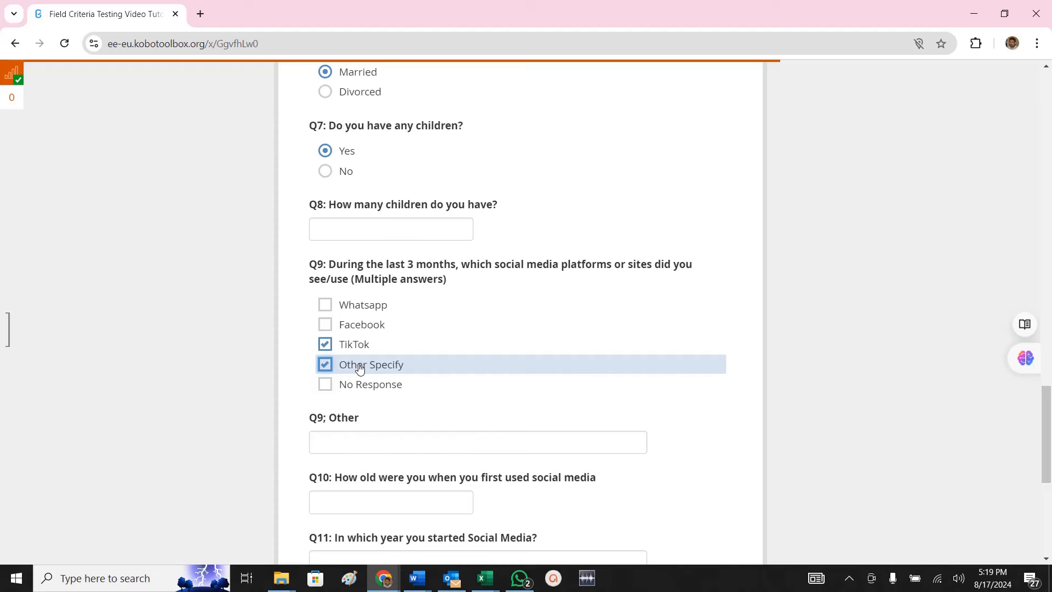
left_click(322, 439)
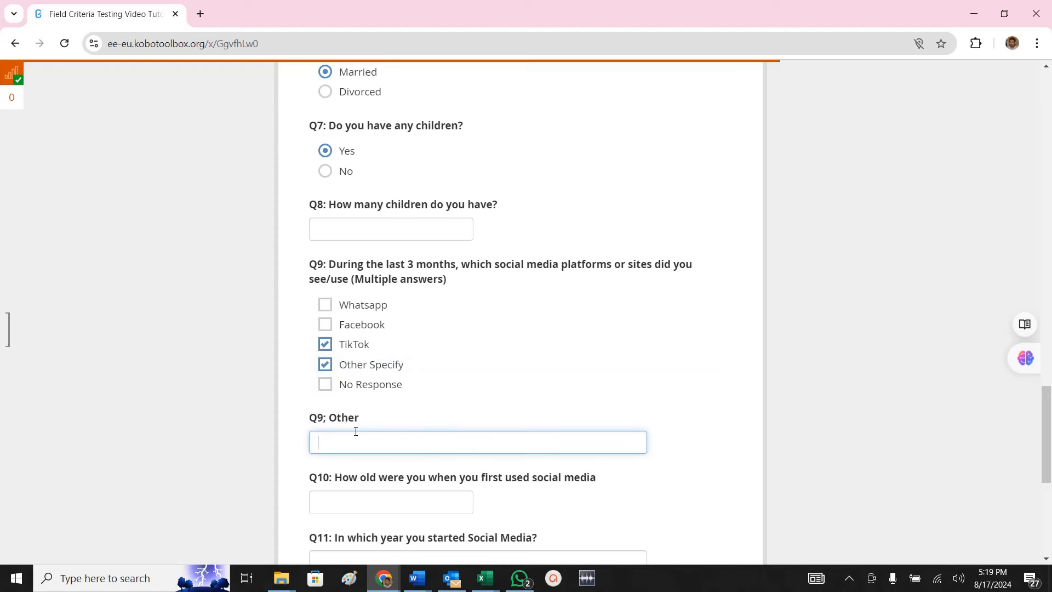
left_click_drag(362, 421, 284, 423)
key("ctrl+c")
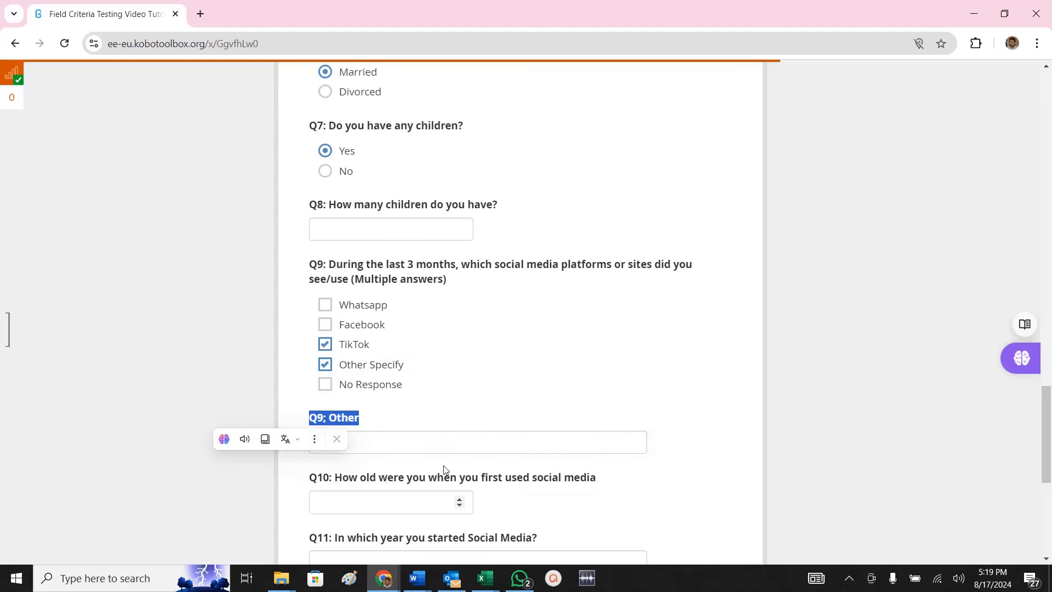
In the form editor, add a Text question labelled "Q9; Other" after Q9.
key("alt+Tab")
left_click(156, 515)
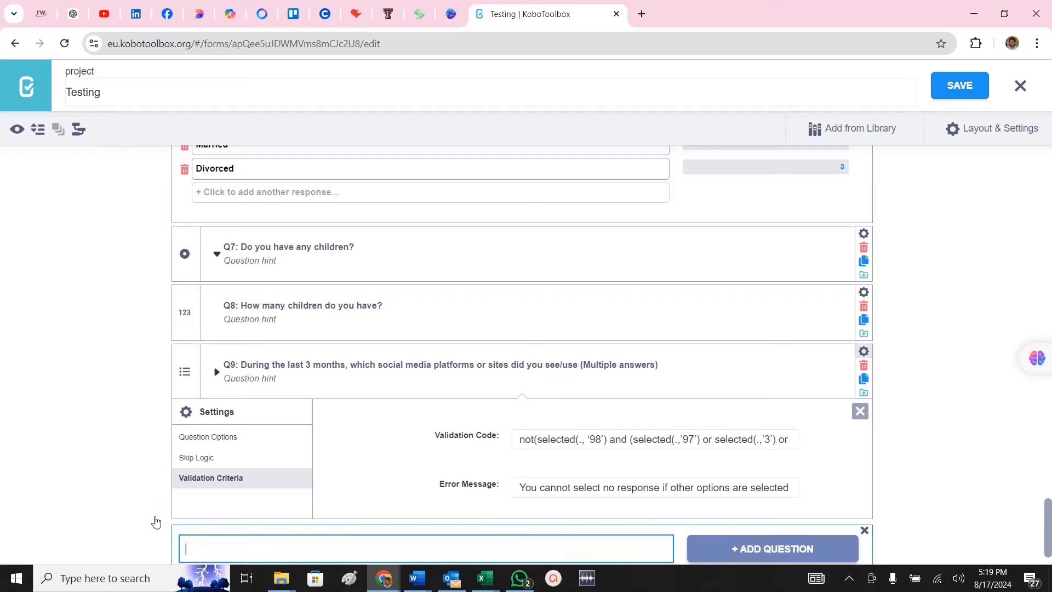
key("ctrl+v")
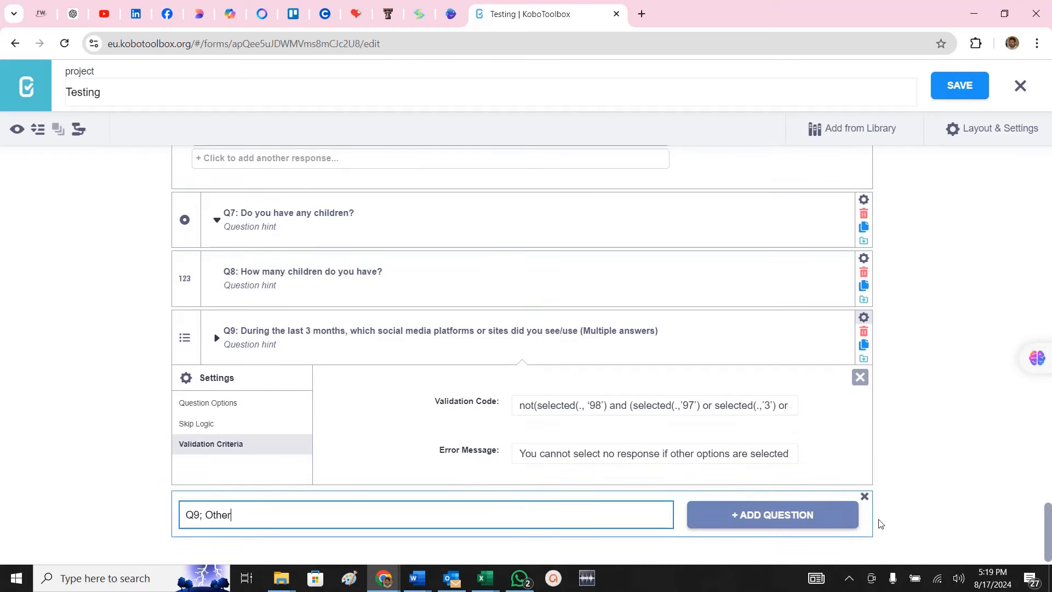
left_click(784, 515)
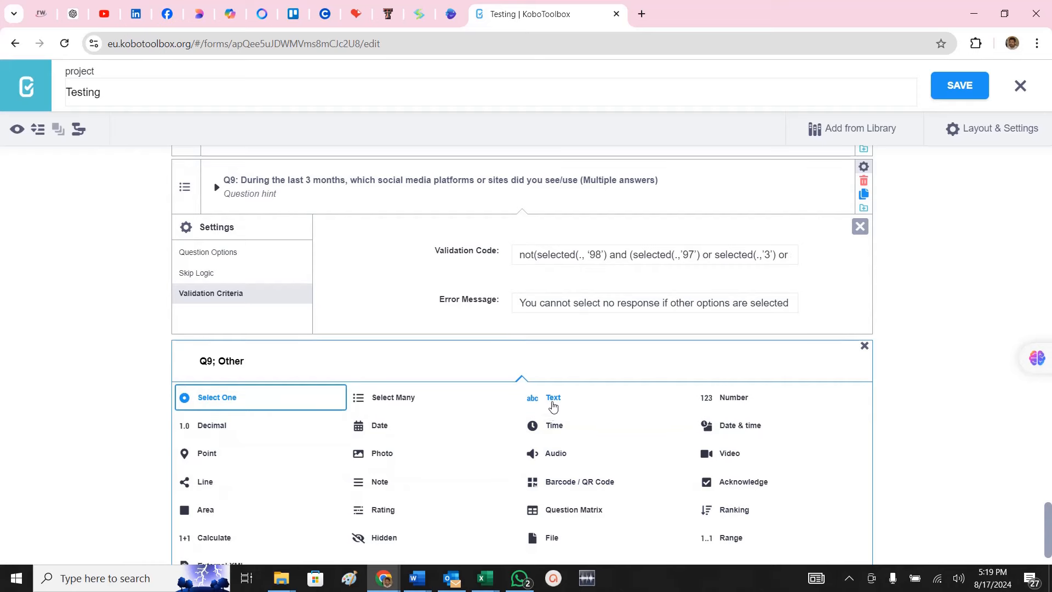
left_click(553, 406)
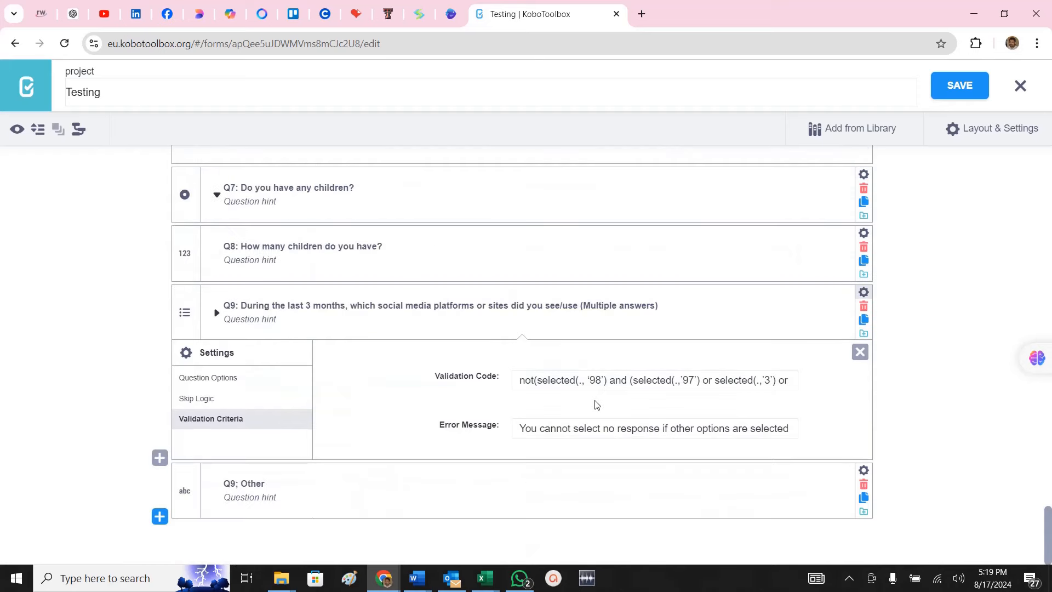
Give the Q9; Other question skip logic so it displays only when the Q9 social media question = Other.
left_click(864, 471)
left_click(198, 462)
left_click(371, 470)
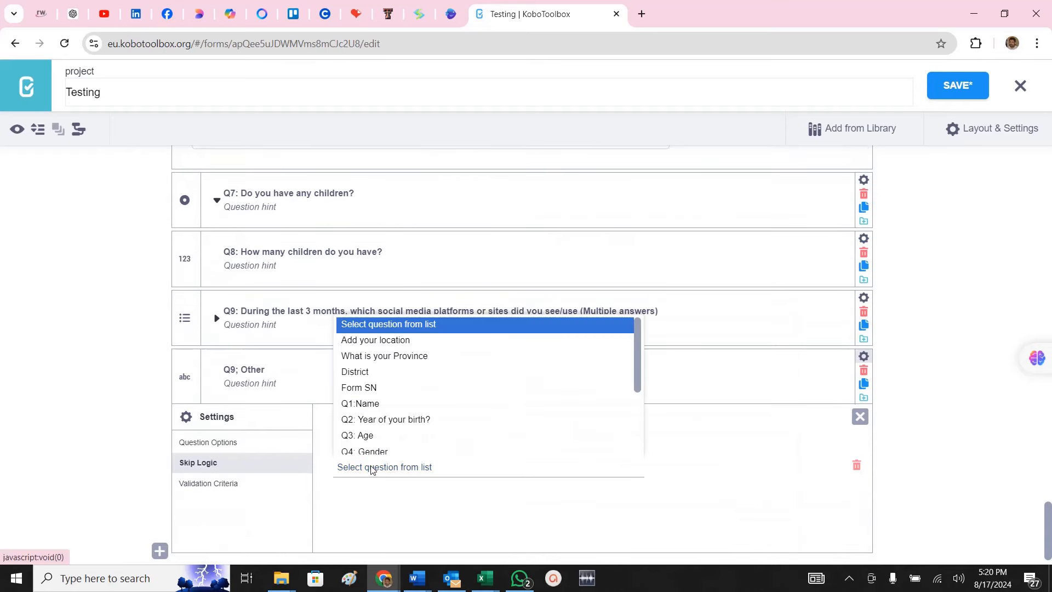
scroll(401, 425, "down", 2)
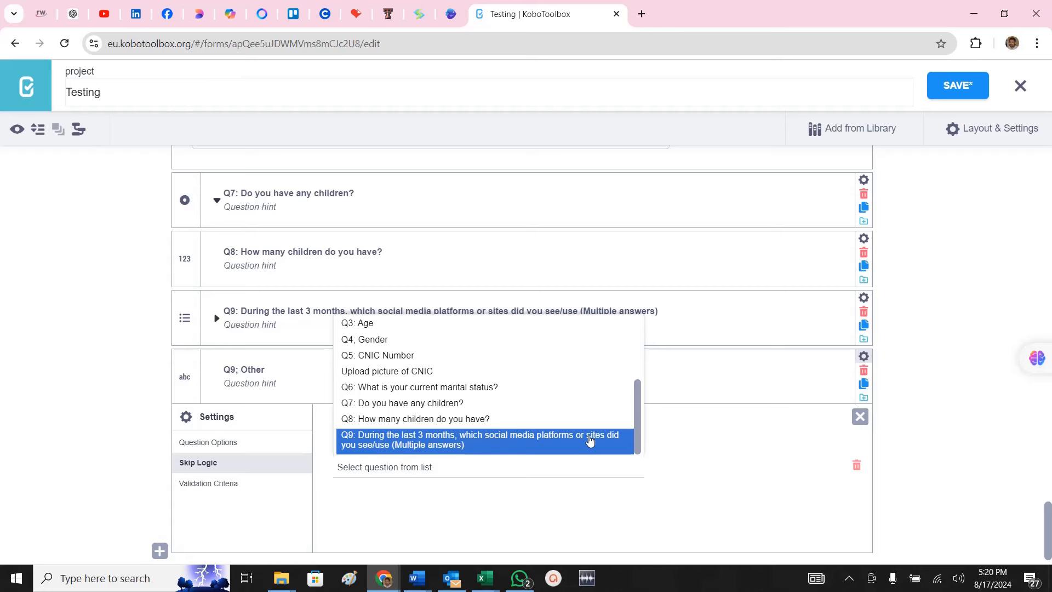
left_click(590, 442)
left_click(766, 467)
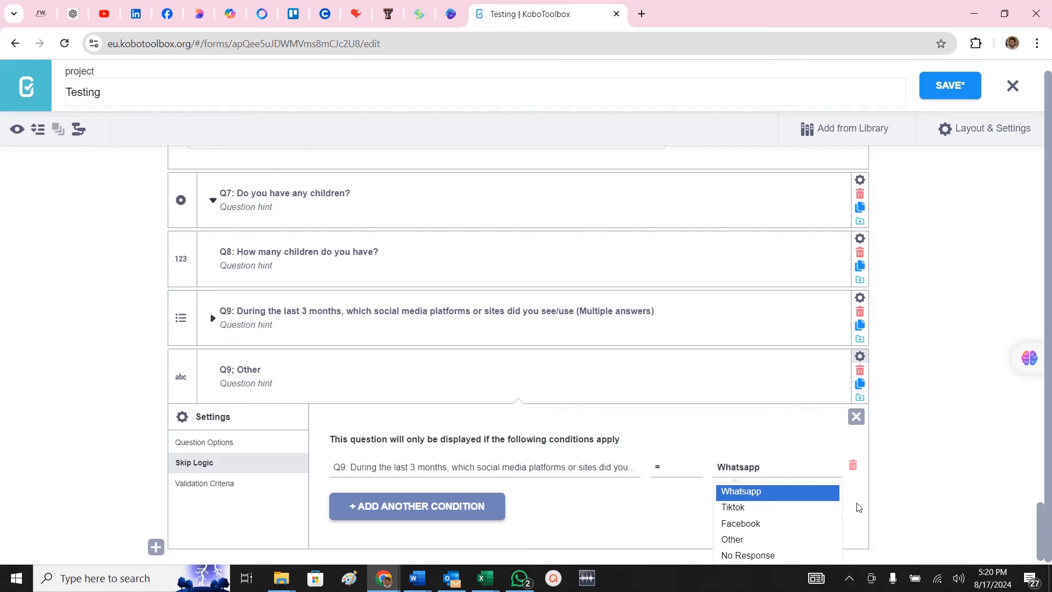
left_click(740, 540)
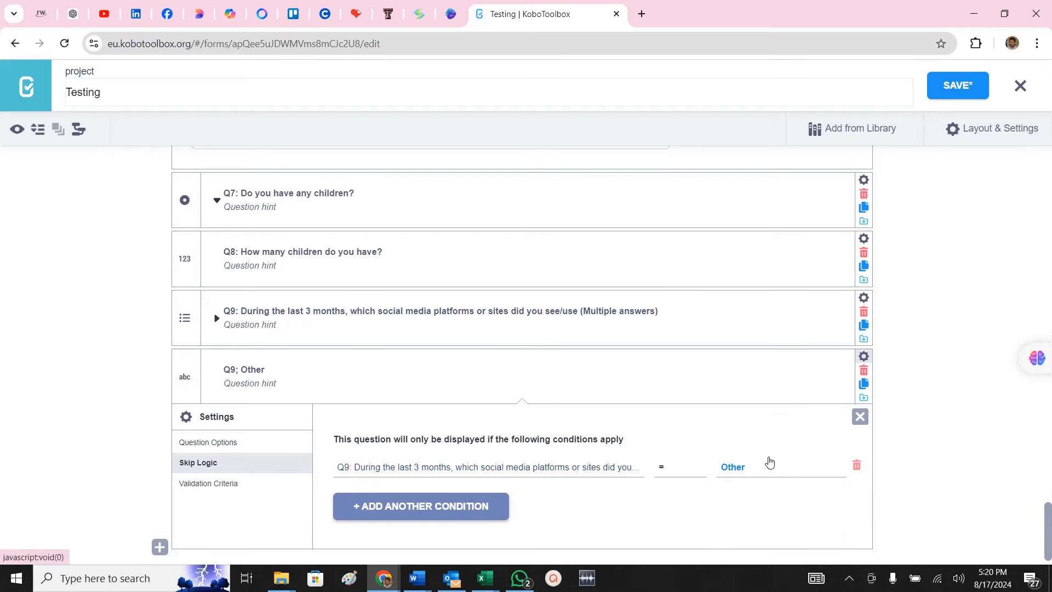
left_click_drag(262, 369, 155, 369)
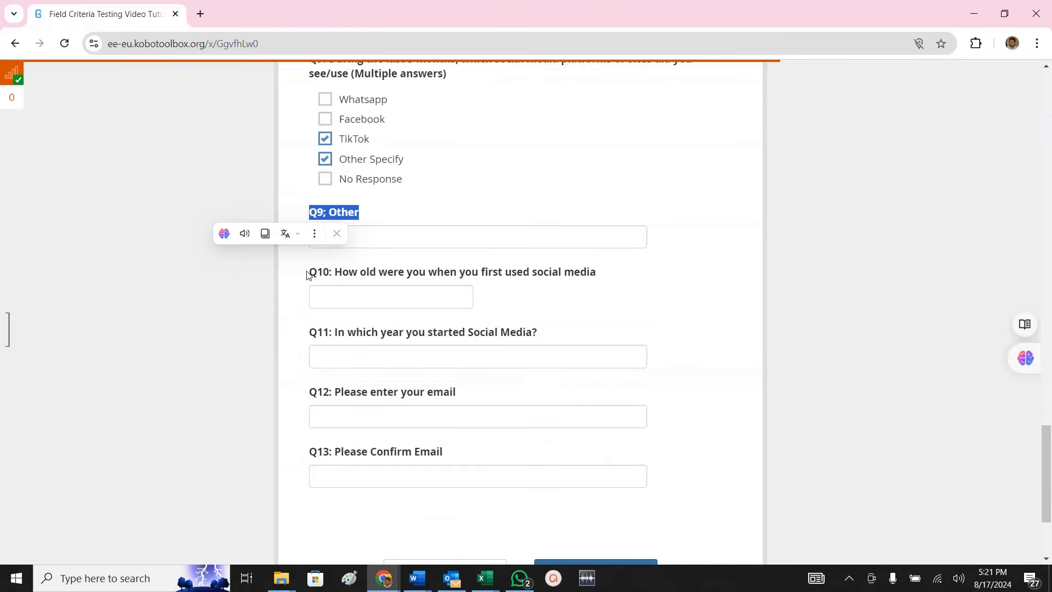
Copy the Q10 label from the published form and add "Q10: How old were you when you first used social media" as a Number question.
left_click_drag(308, 272, 601, 272)
key("ctrl+c")
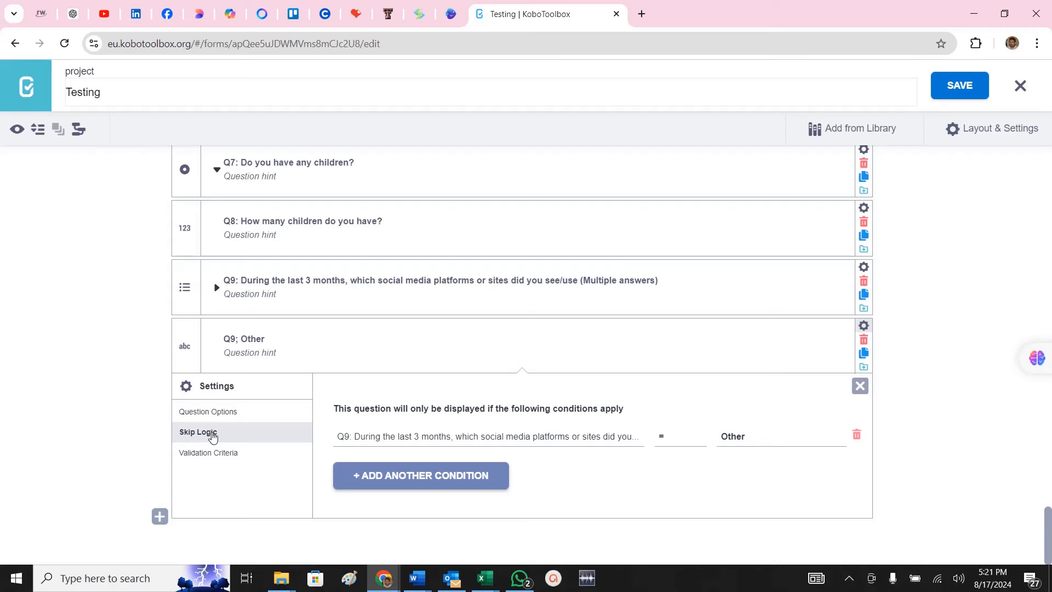
left_click(159, 517)
key("ctrl+v")
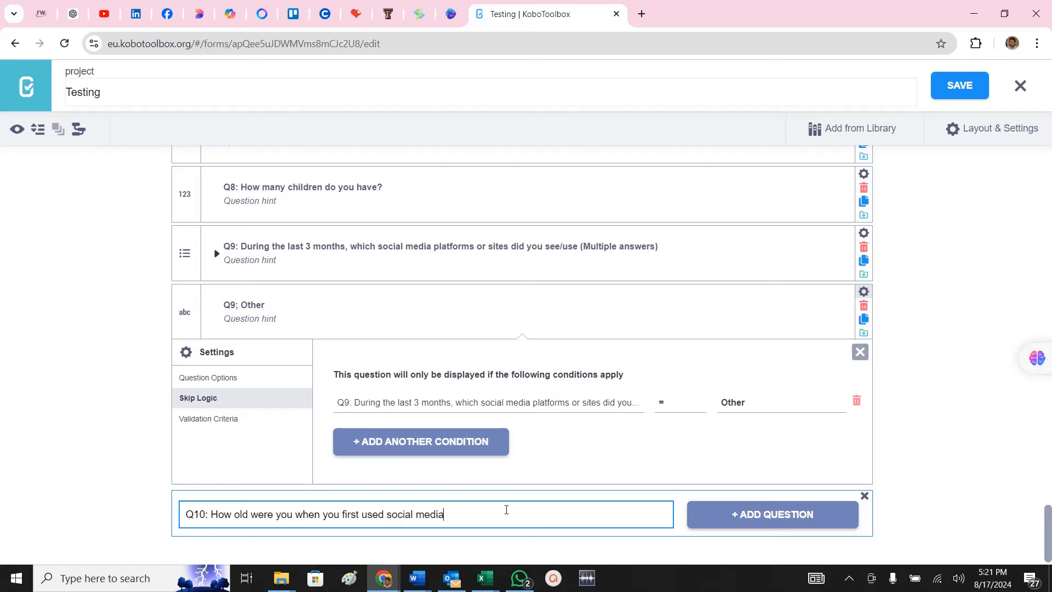
left_click(773, 514)
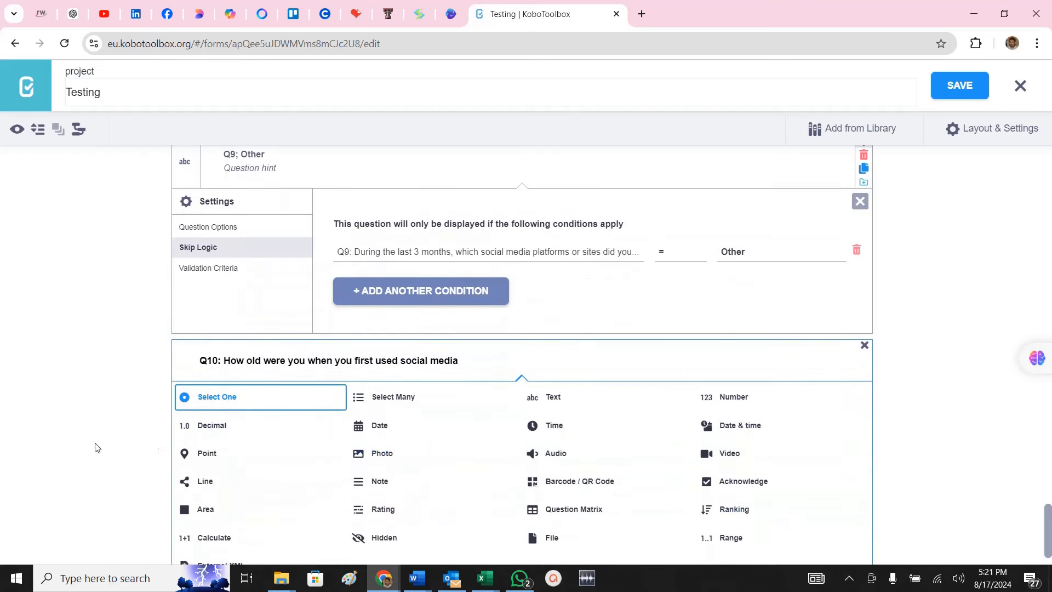
left_click(718, 398)
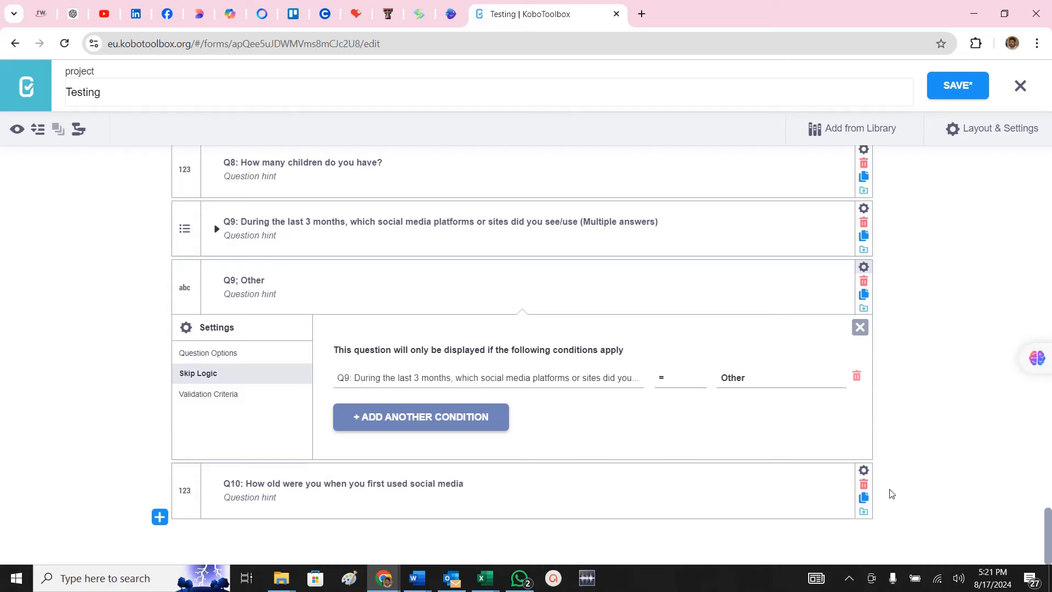
Shorten the data column name of the social media age question to Q10.
left_click(863, 470)
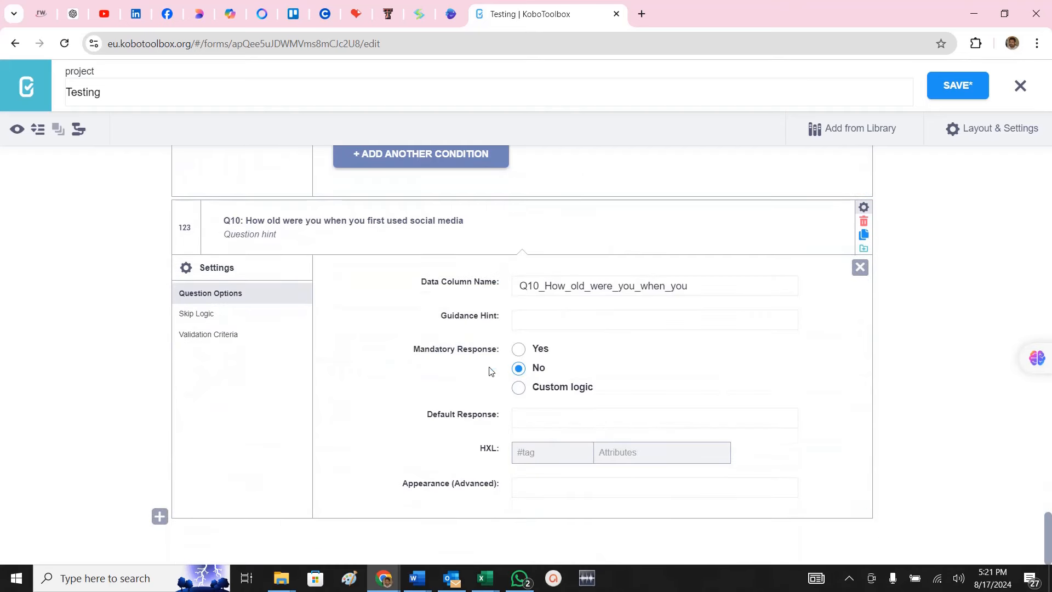
left_click_drag(541, 288, 822, 281)
key("BackSpace")
left_click(576, 312)
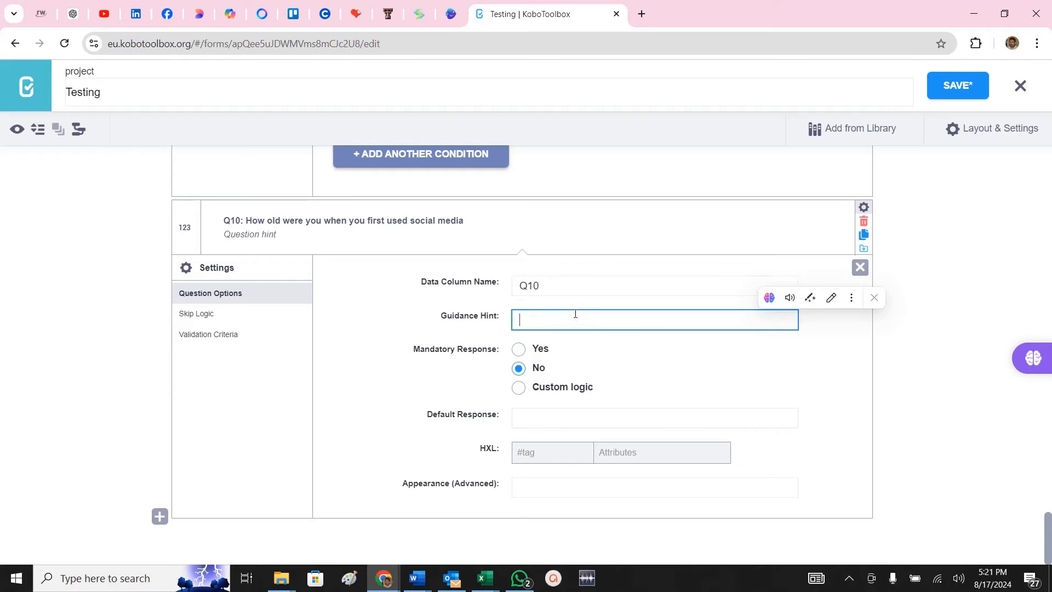
left_click_drag(554, 289, 460, 284)
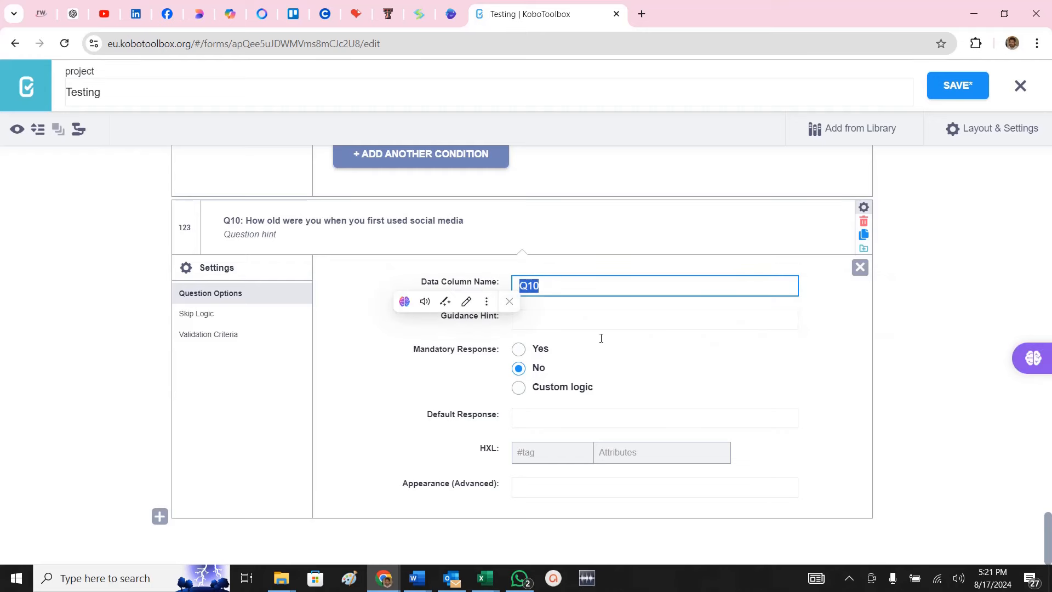
Examine the Q10 cross-field criteria in the Word document and the Q10, Q2 and Q3 questions in the form editor.
key("alt+Tab")
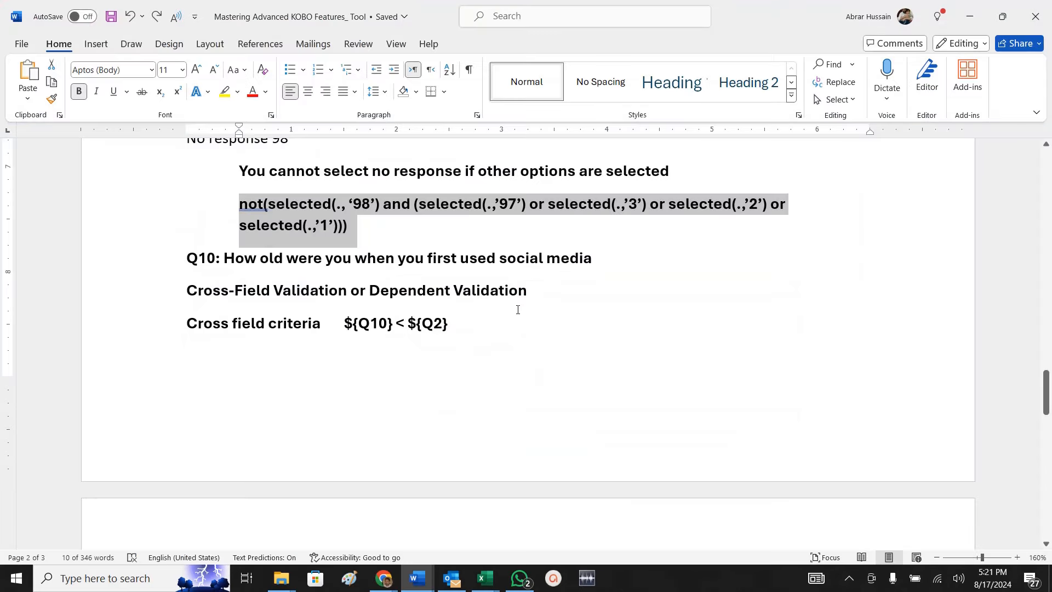
scroll(567, 296, "down", 2)
key("alt+Tab")
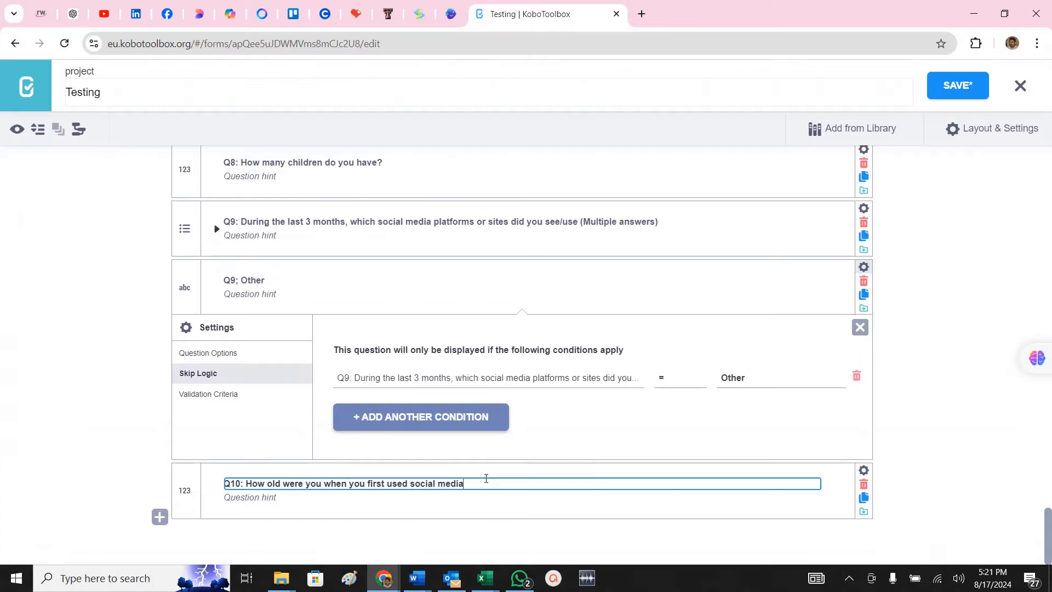
left_click_drag(475, 483, 202, 488)
scroll(347, 327, "up", 8)
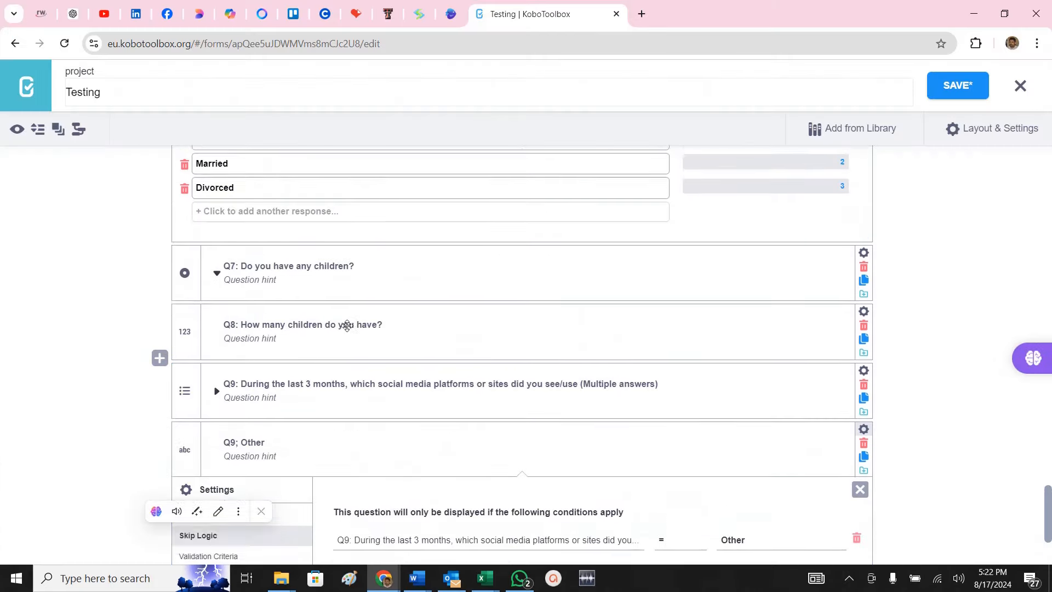
scroll(348, 327, "up", 10)
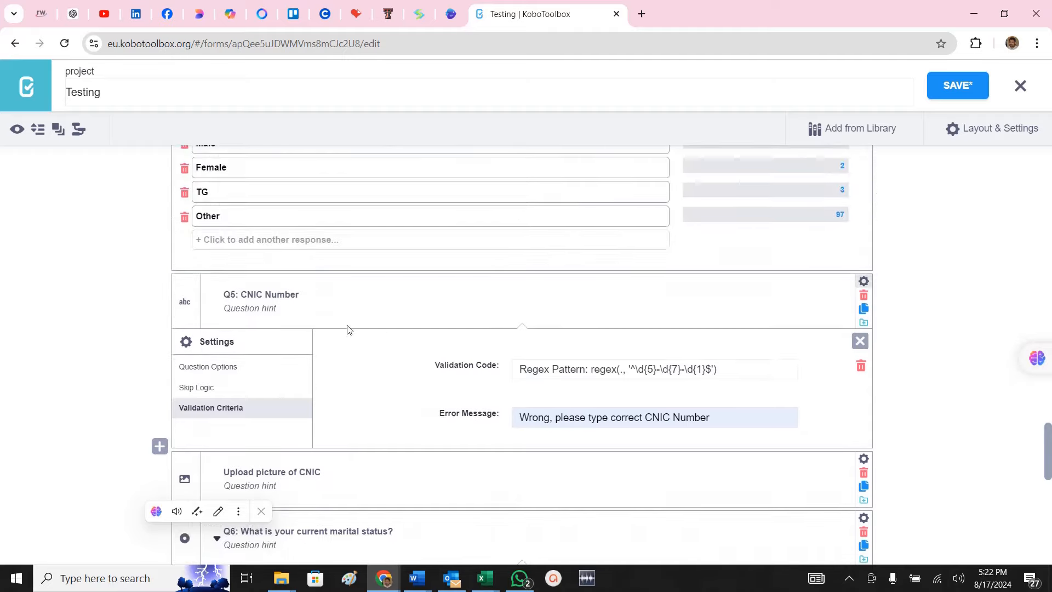
left_click_drag(322, 274, 223, 274)
left_click_drag(268, 332, 61, 327)
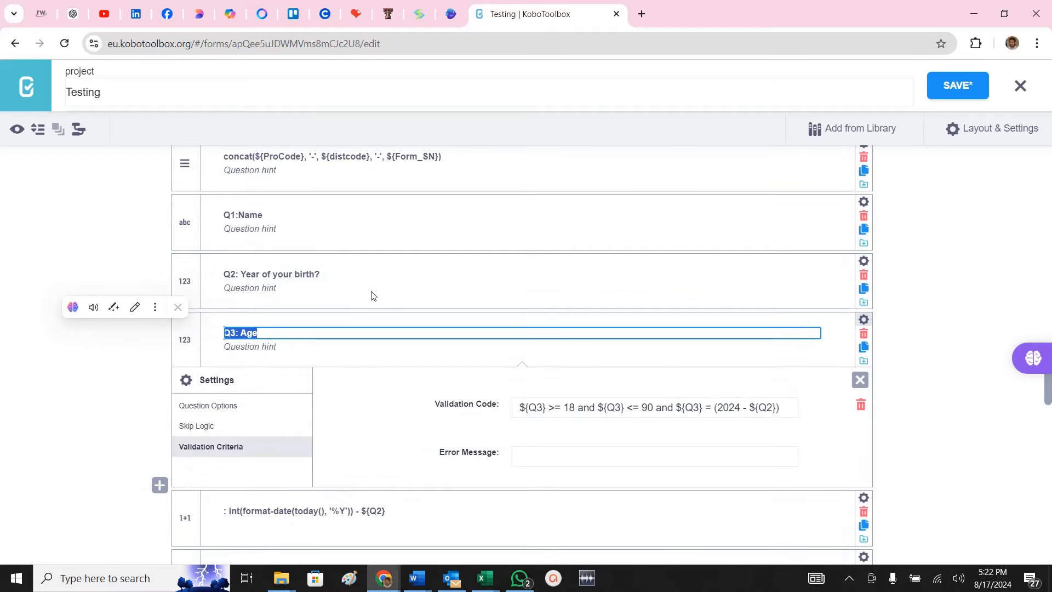
In the published form, test Q10 with an age of 233 and compare the validation message with the Q3 age answer.
key("alt+Tab")
key("alt+Tab")
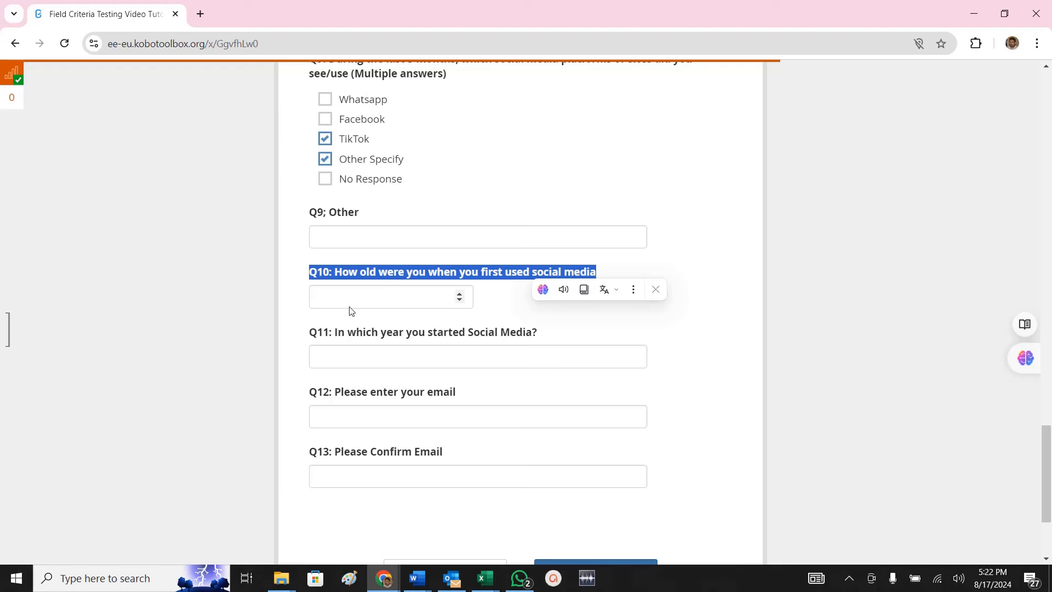
left_click(350, 308)
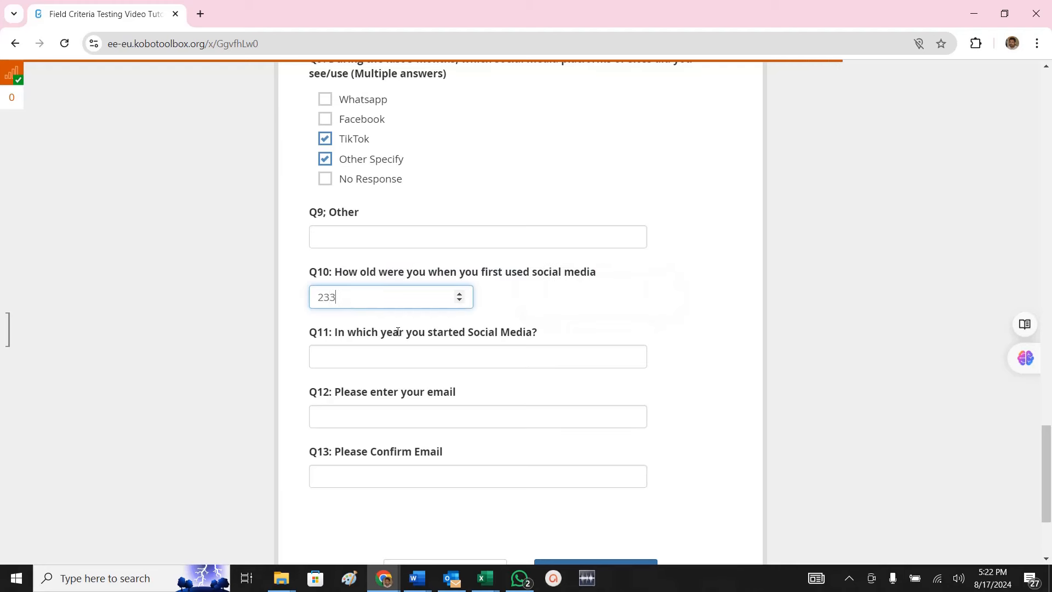
left_click(801, 330)
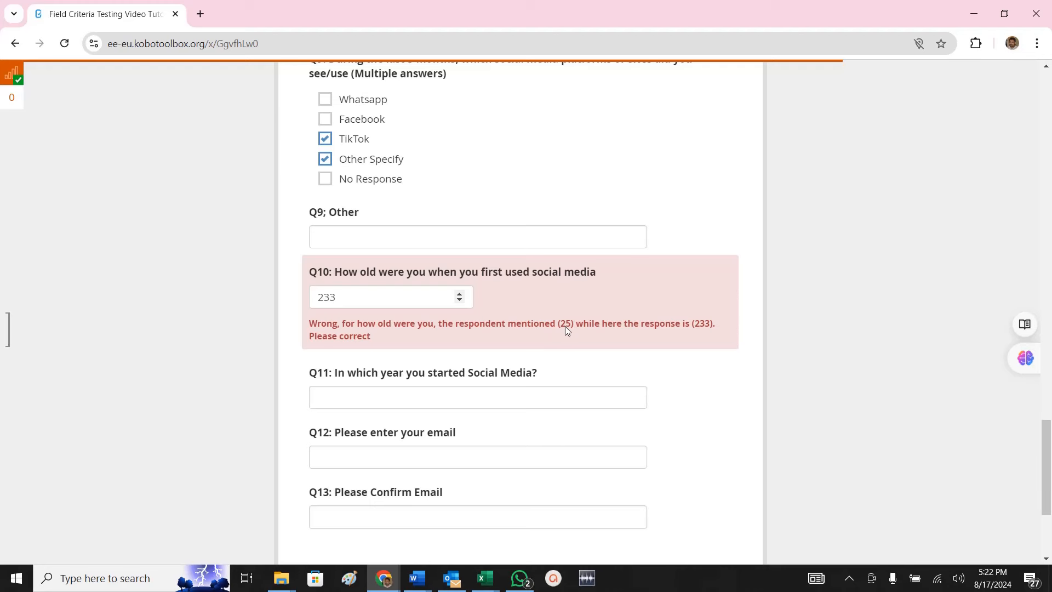
scroll(565, 327, "up", 10)
left_click_drag(349, 200, 316, 201)
left_click_drag(392, 240, 358, 244)
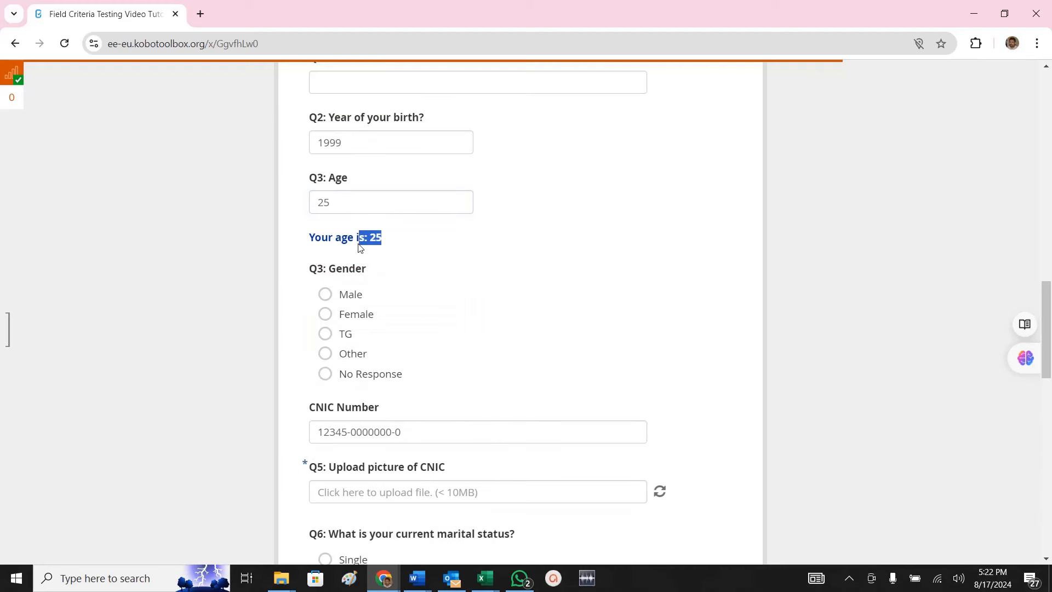
scroll(630, 305, "down", 10)
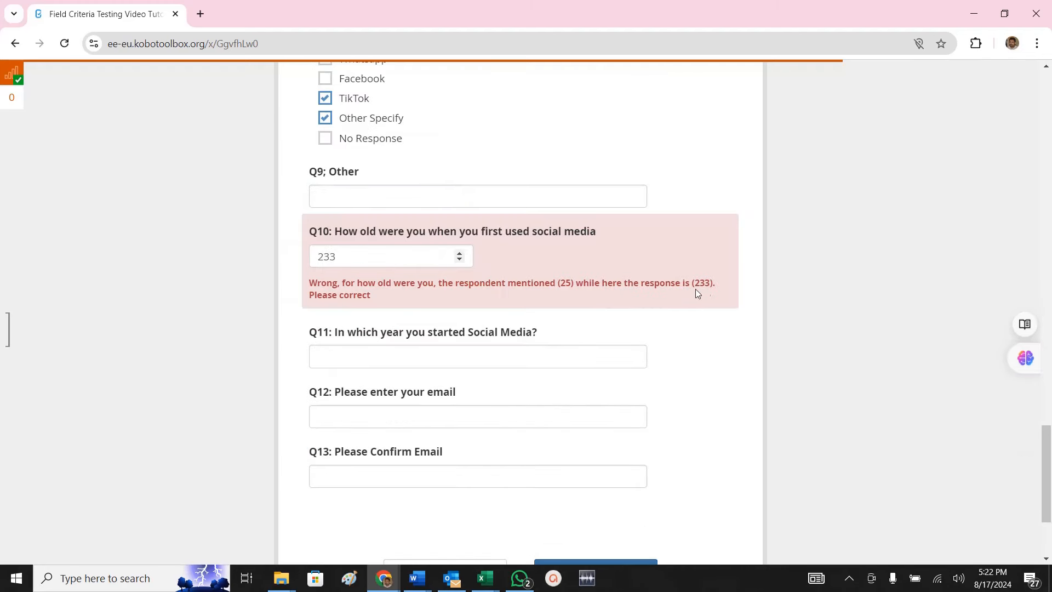
Test Q10 with an age of 26 and examine the two ages quoted in its validation message.
left_click_drag(335, 256, 259, 254)
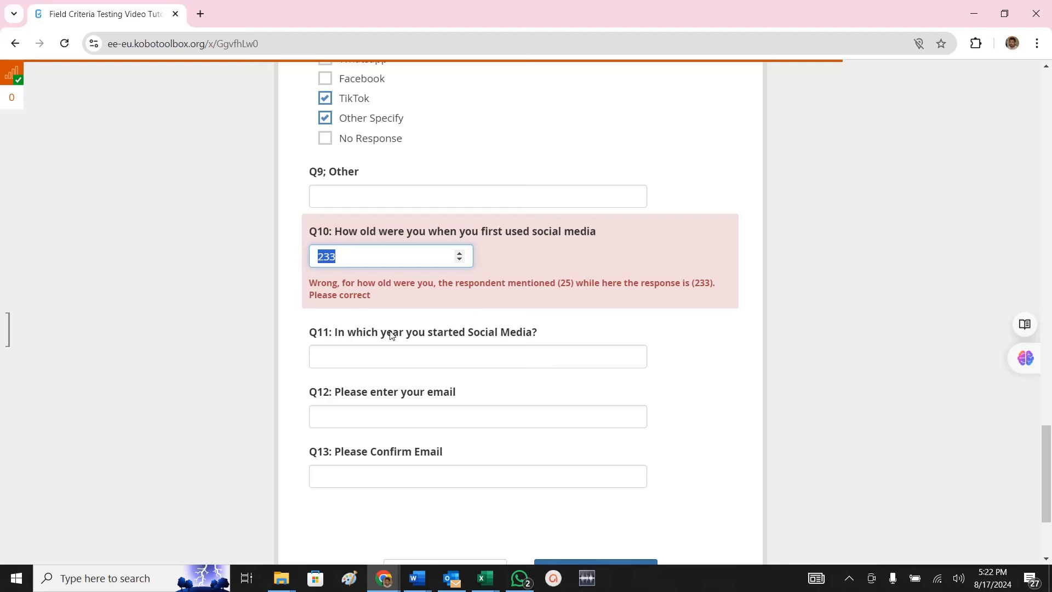
type("26")
scroll(397, 336, "up", 1)
double_click(567, 351)
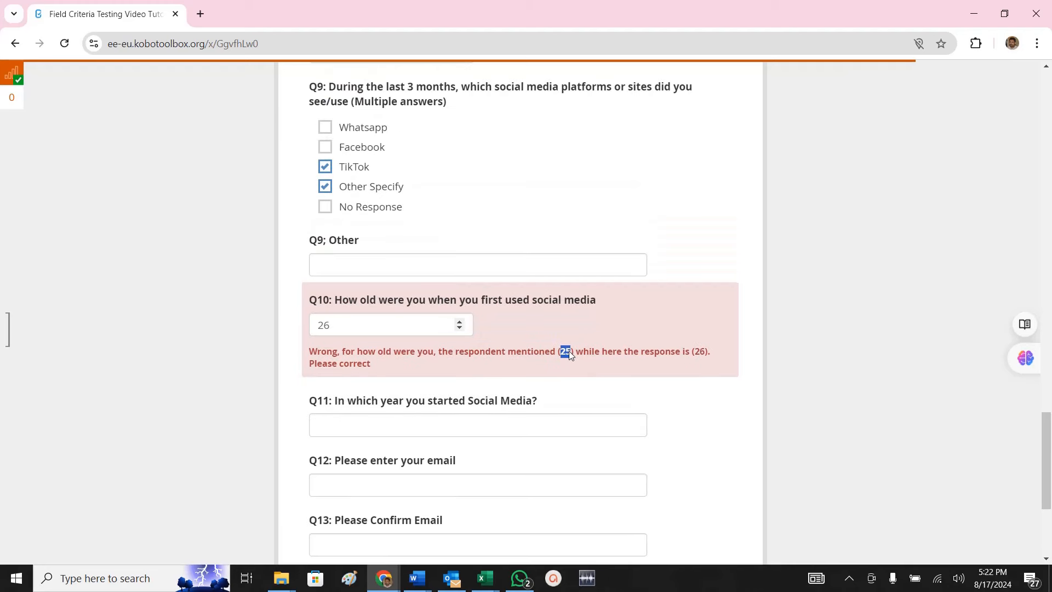
left_click_drag(695, 351, 705, 351)
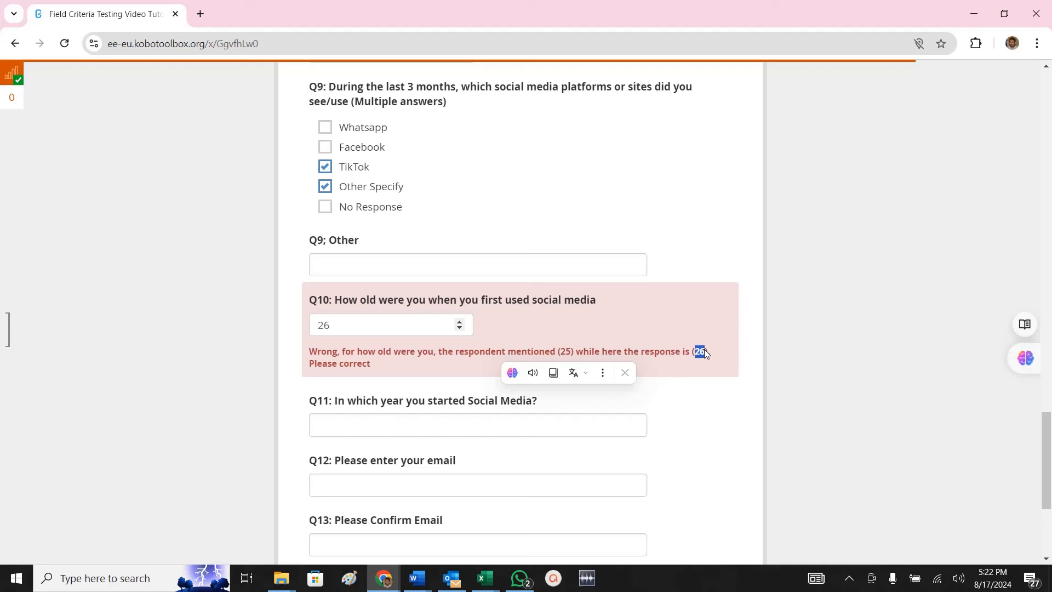
left_click(362, 328)
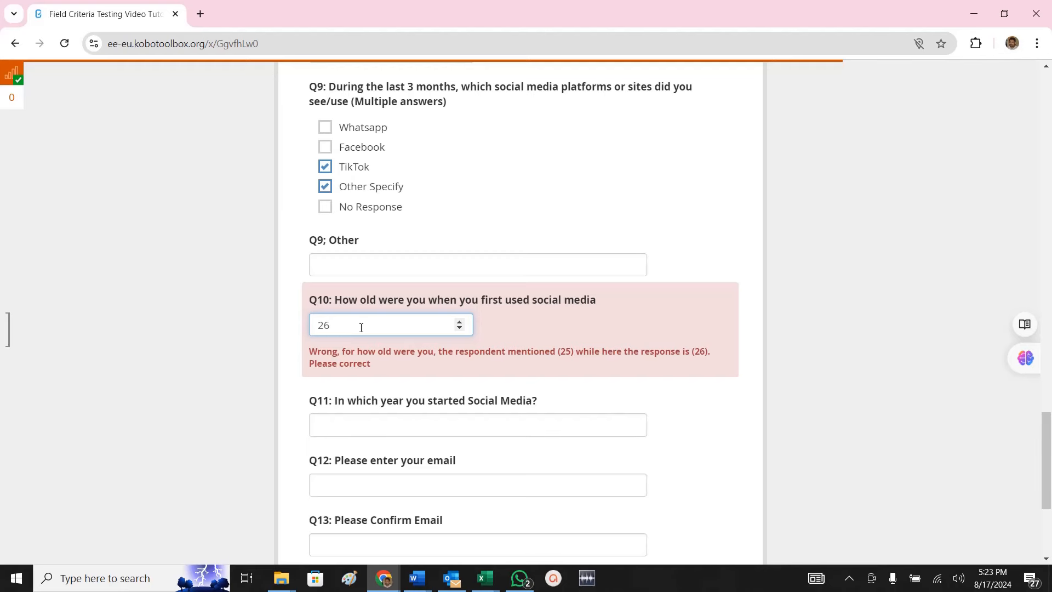
Return to the form editor and open the settings of the Q10 social media age question.
key("alt+Tab")
scroll(305, 451, "down", 15)
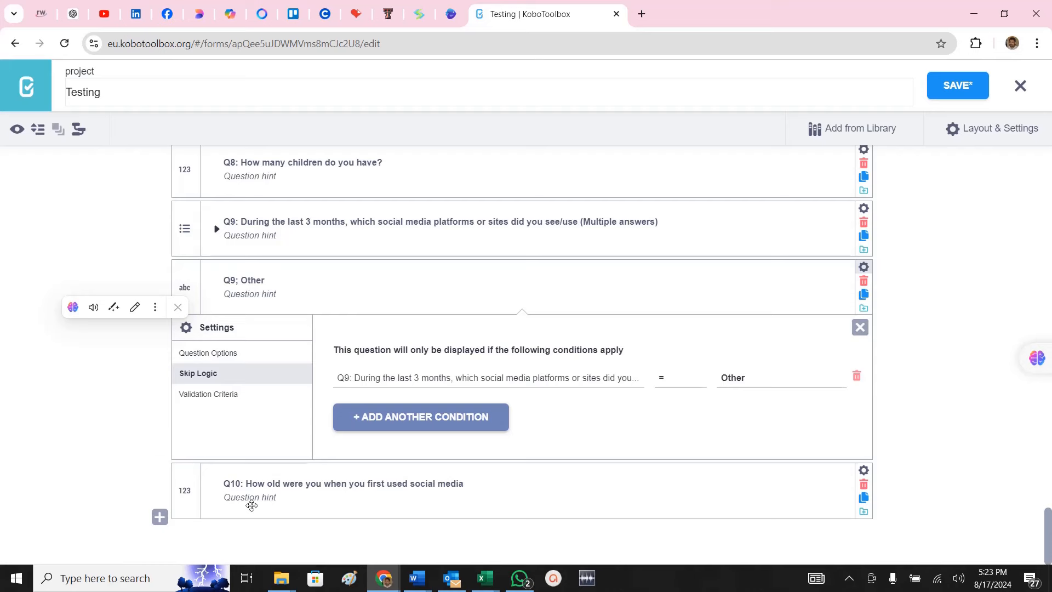
left_click(863, 472)
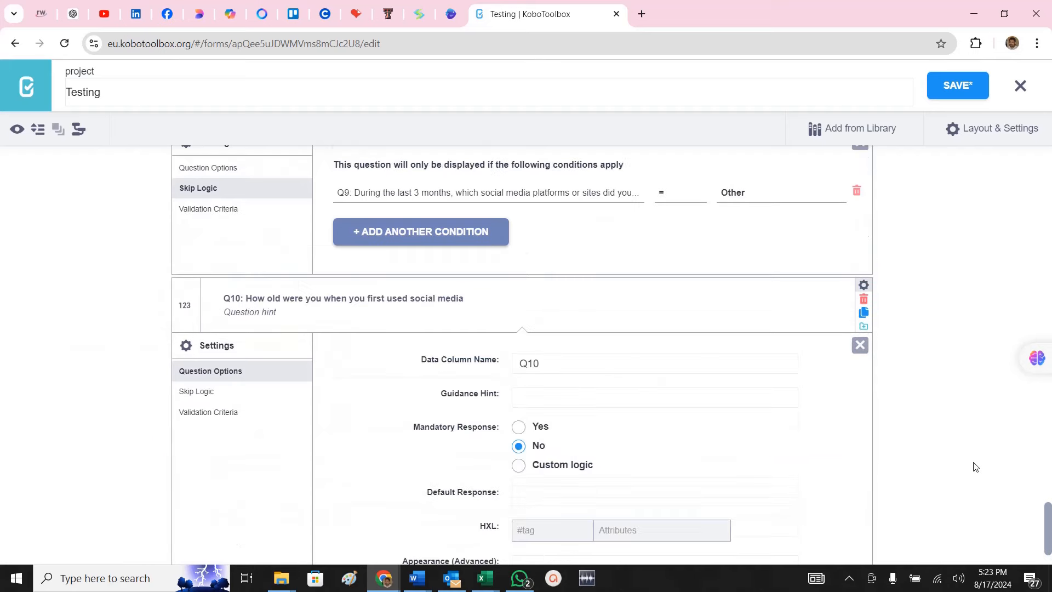
Examine the Q10 cross-field criteria in the Word document and the Q2 and Q3 questions it relates to in the form editor.
key("alt+Tab")
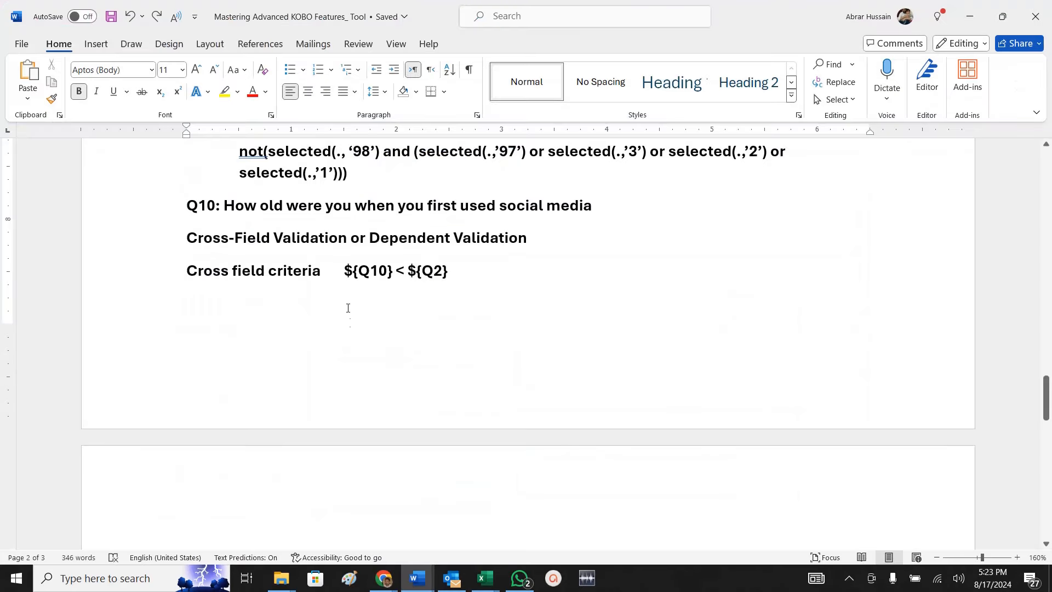
left_click_drag(346, 272, 450, 272)
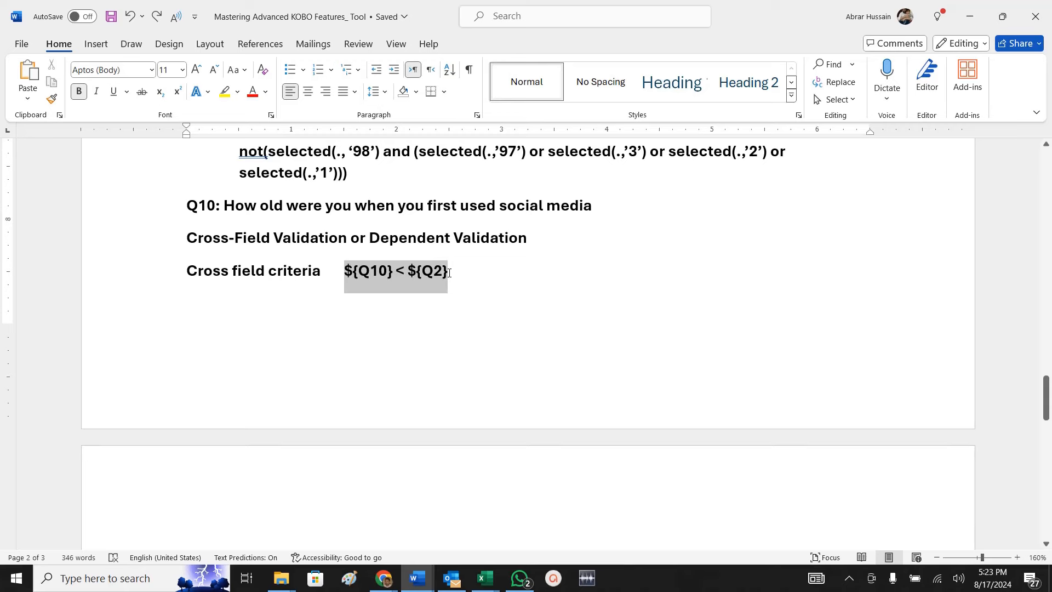
left_click(360, 274)
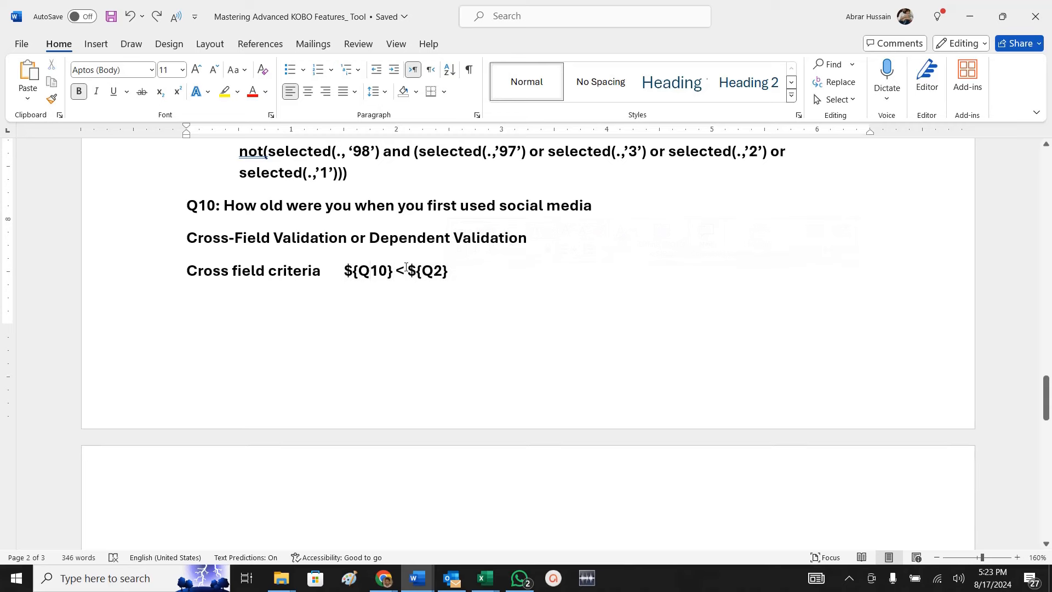
key("alt+Tab")
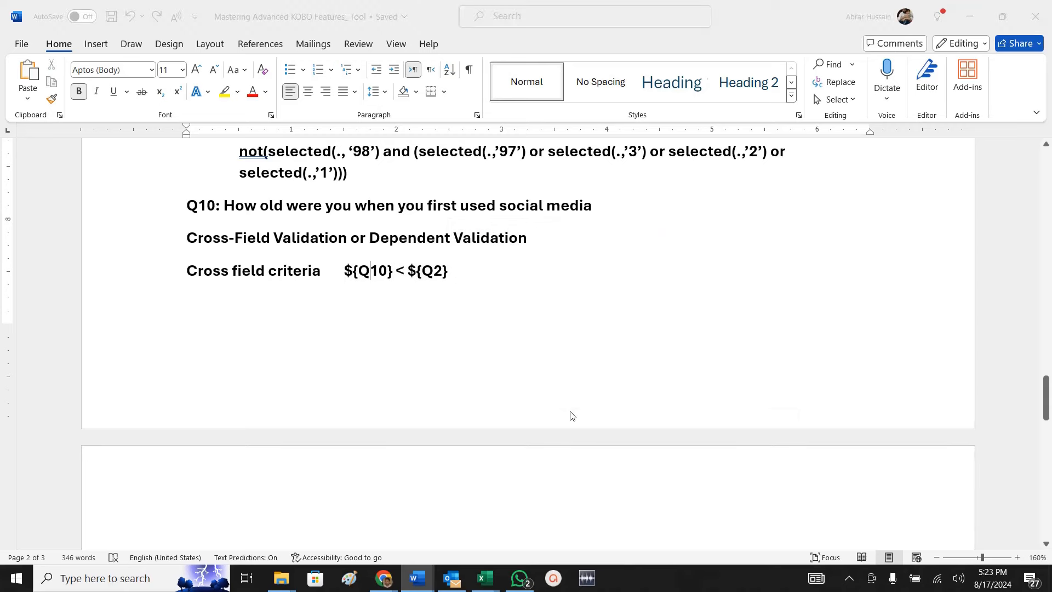
scroll(427, 463, "up", 10)
scroll(426, 461, "up", 10)
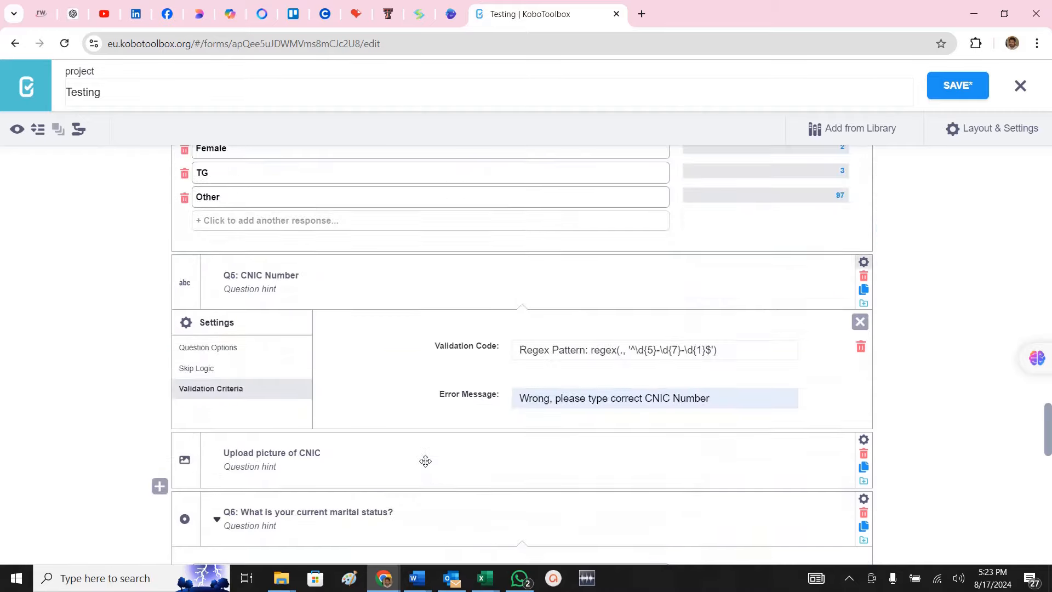
left_click(864, 341)
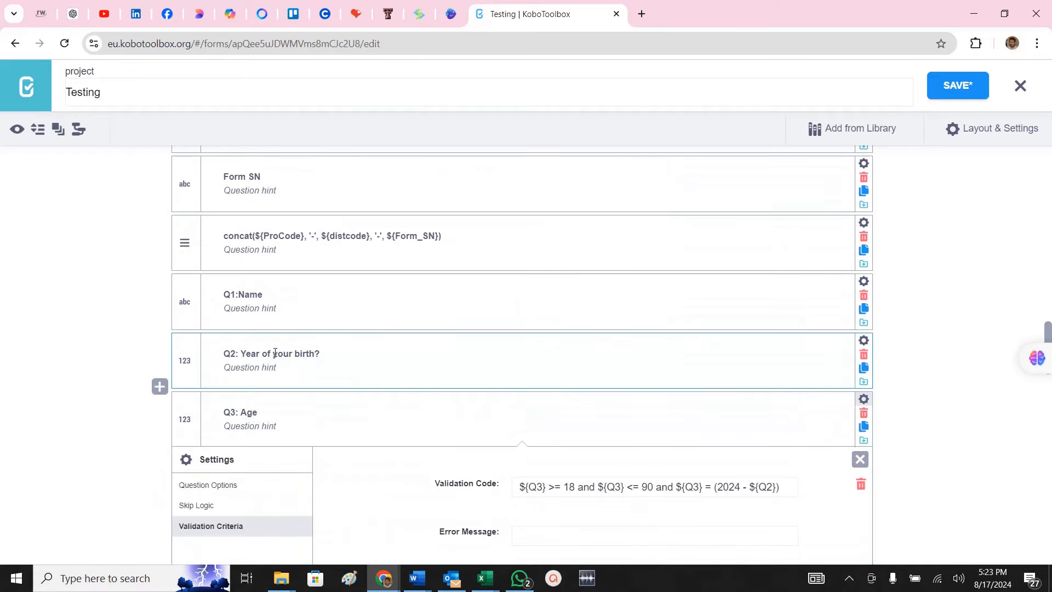
scroll(366, 406, "down", 10)
scroll(366, 410, "down", 10)
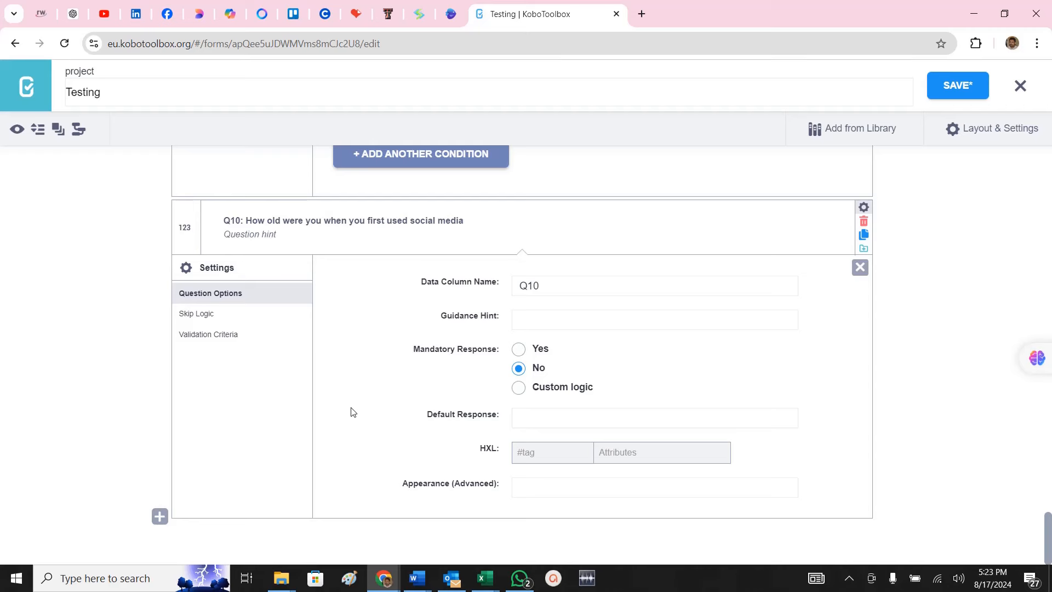
Give Q10 the manual validation code ${Q10} < ${Q2}, copied from the cross-field criteria in the Word document.
left_click(208, 335)
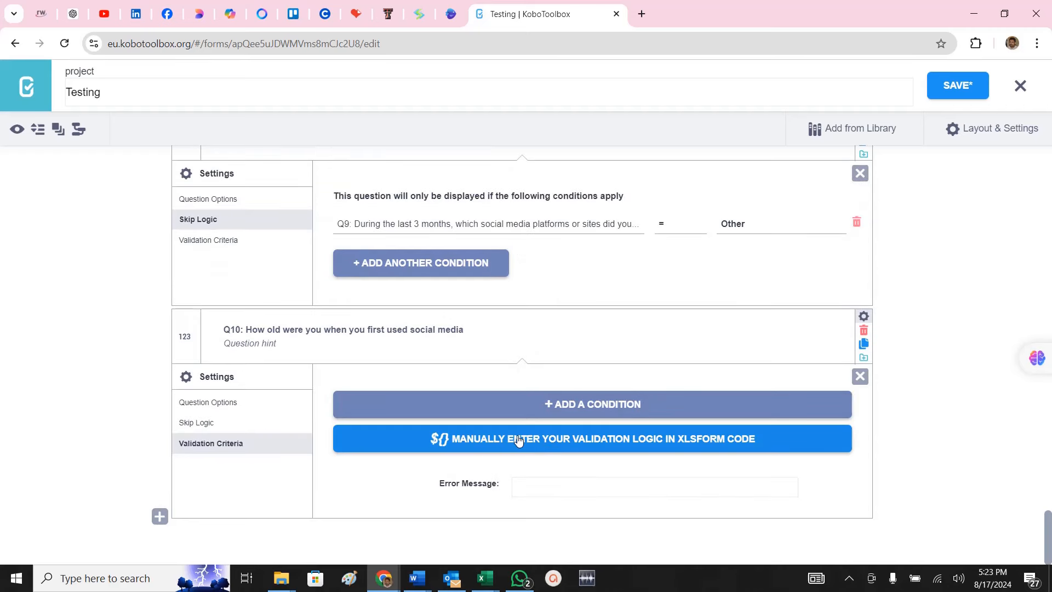
left_click(614, 440)
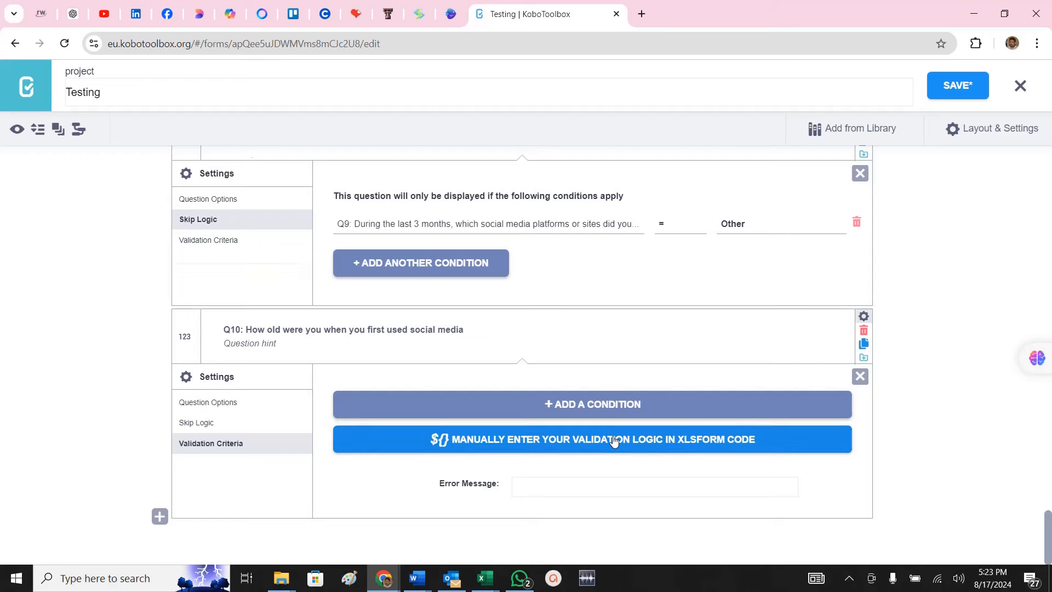
key("alt+Tab")
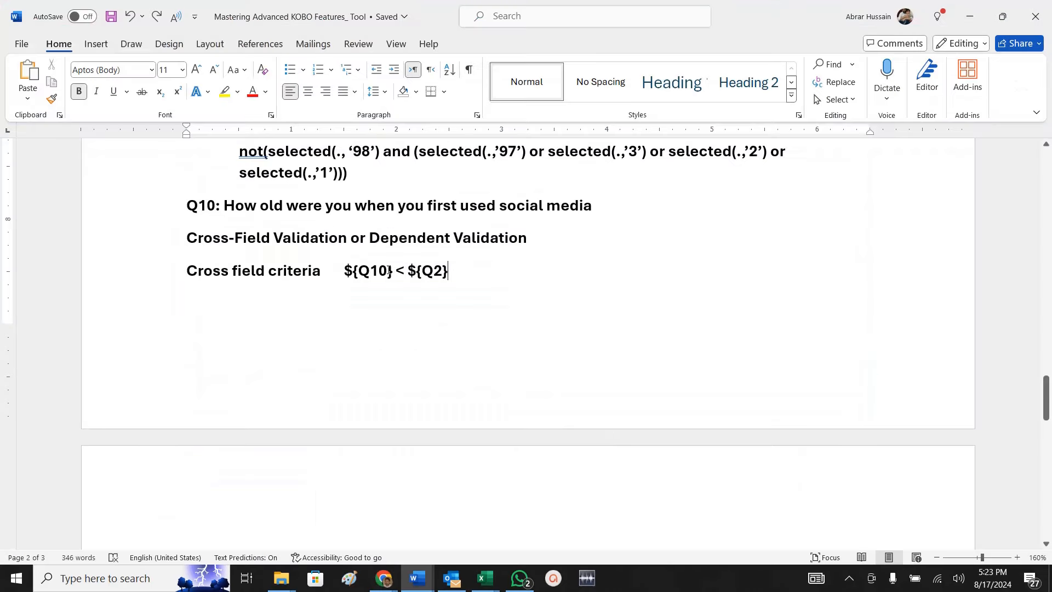
left_click_drag(344, 270, 449, 271)
key("ctrl+c")
key("alt+Tab")
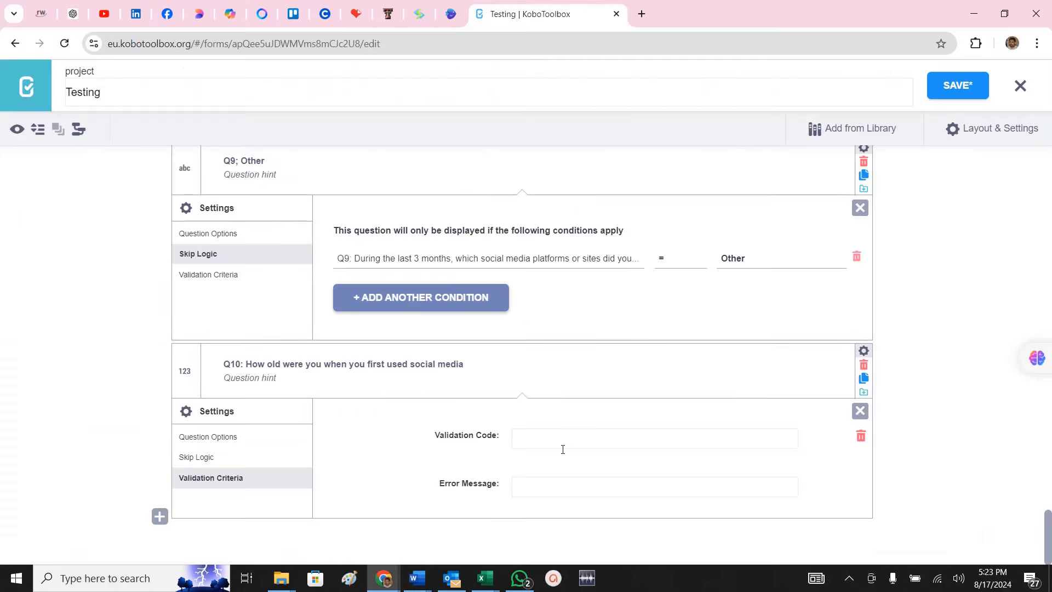
left_click(546, 442)
key("ctrl+v")
key("Tab")
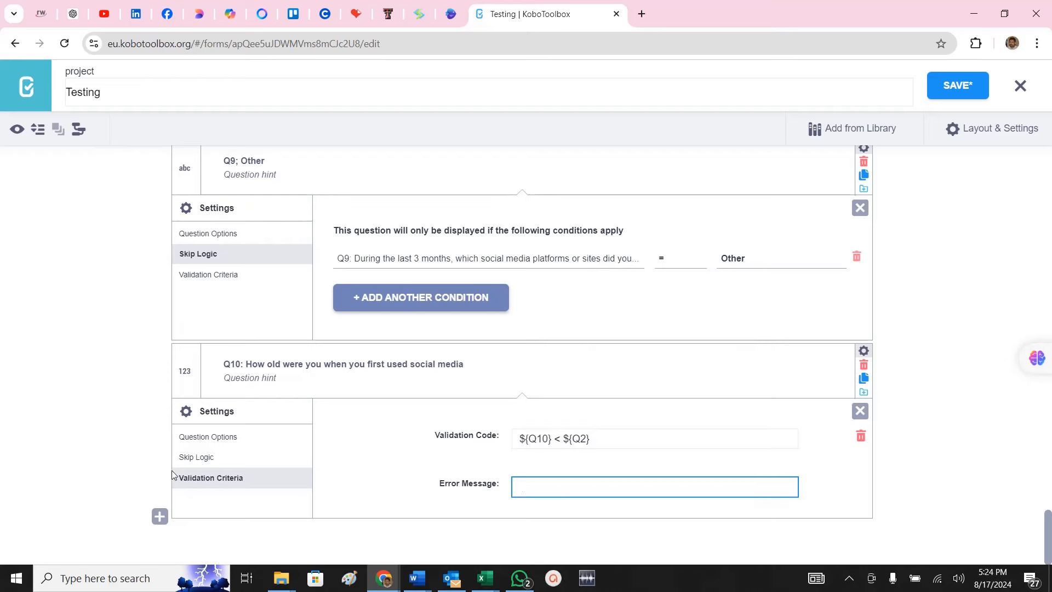
Add a Number question after Q10 with the text "Q11: In which year you started Social Media?" copied from the Word document.
left_click(159, 518)
key("alt+Tab")
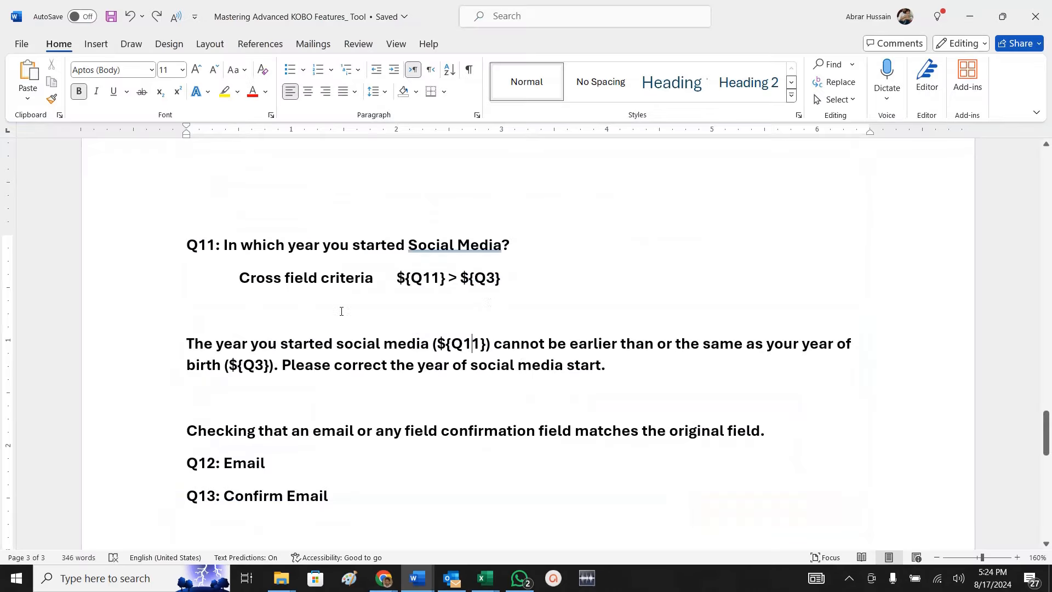
left_click_drag(531, 243, 186, 245)
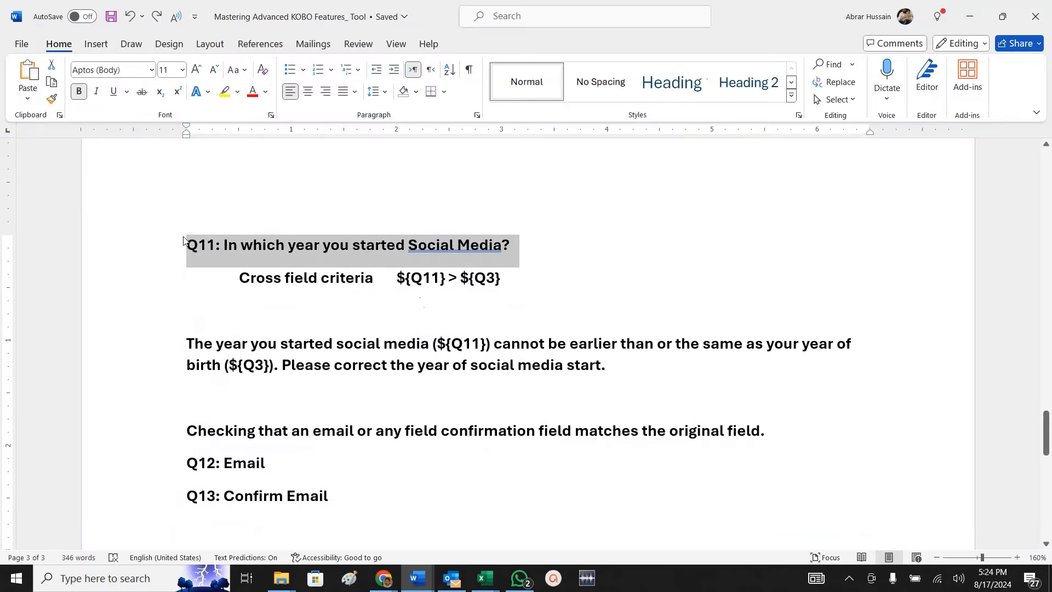
key("ctrl+c")
key("alt+Tab")
key("ctrl+v")
left_click(798, 514)
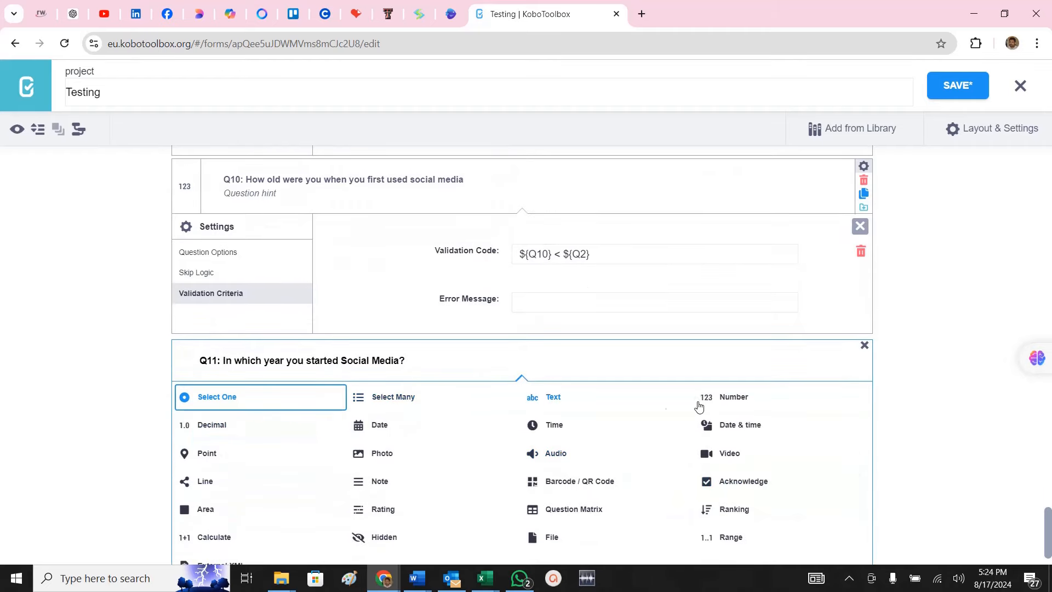
left_click(729, 399)
left_click(405, 480)
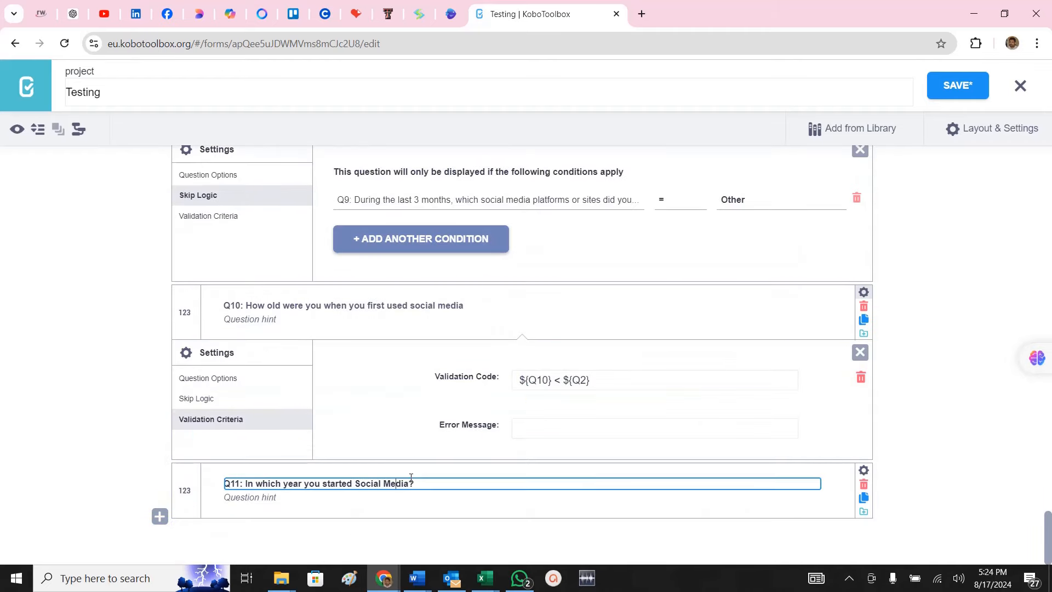
Shorten the data column name of the social media start year question to Q11.
left_click(864, 471)
scroll(877, 427, "down", 5)
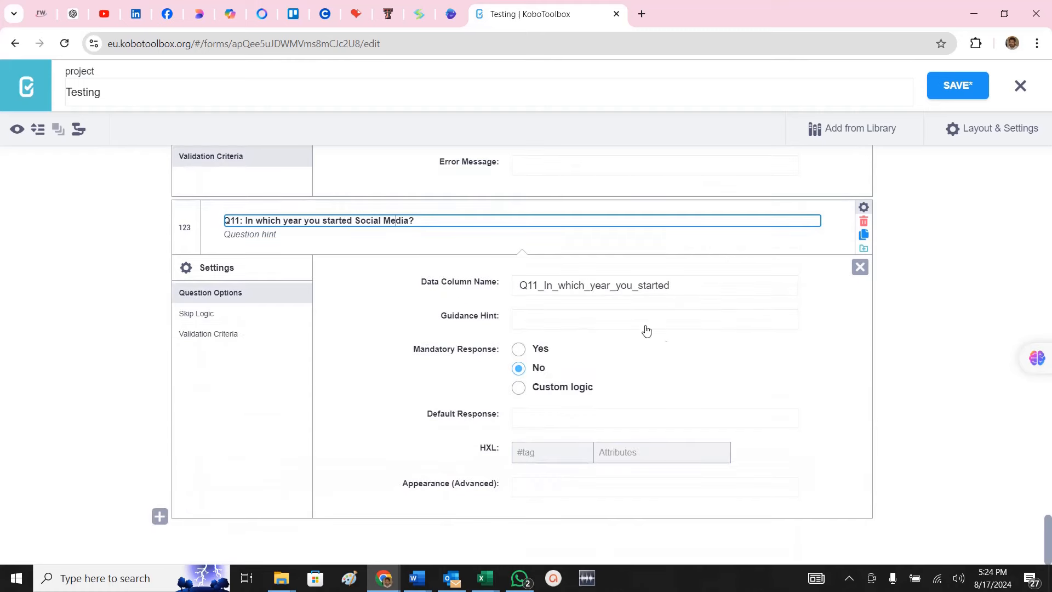
left_click(663, 286)
left_click_drag(663, 286, 536, 286)
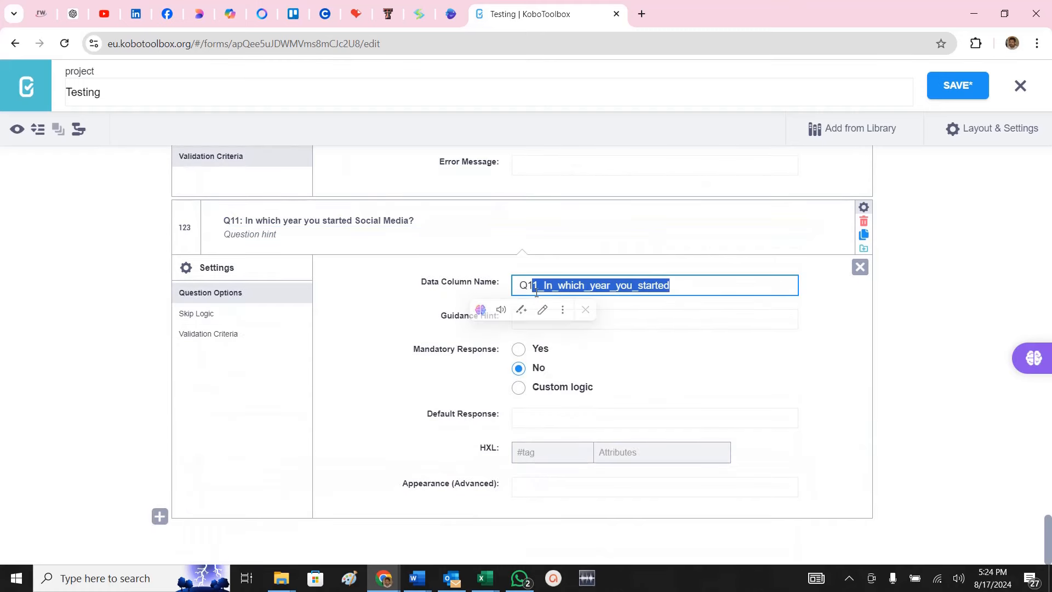
key("BackSpace")
left_click(714, 314)
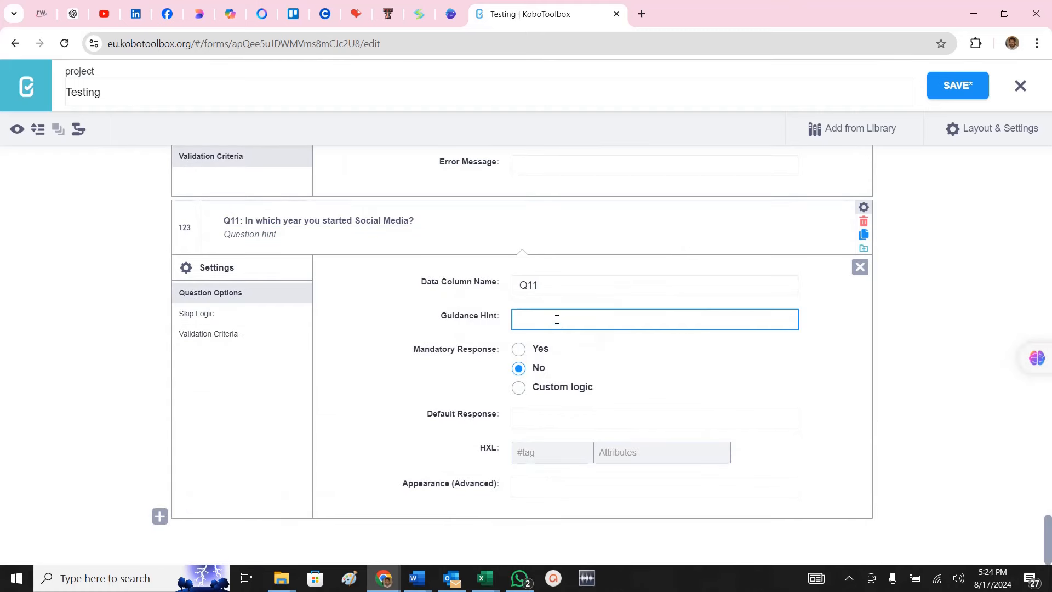
left_click(549, 284)
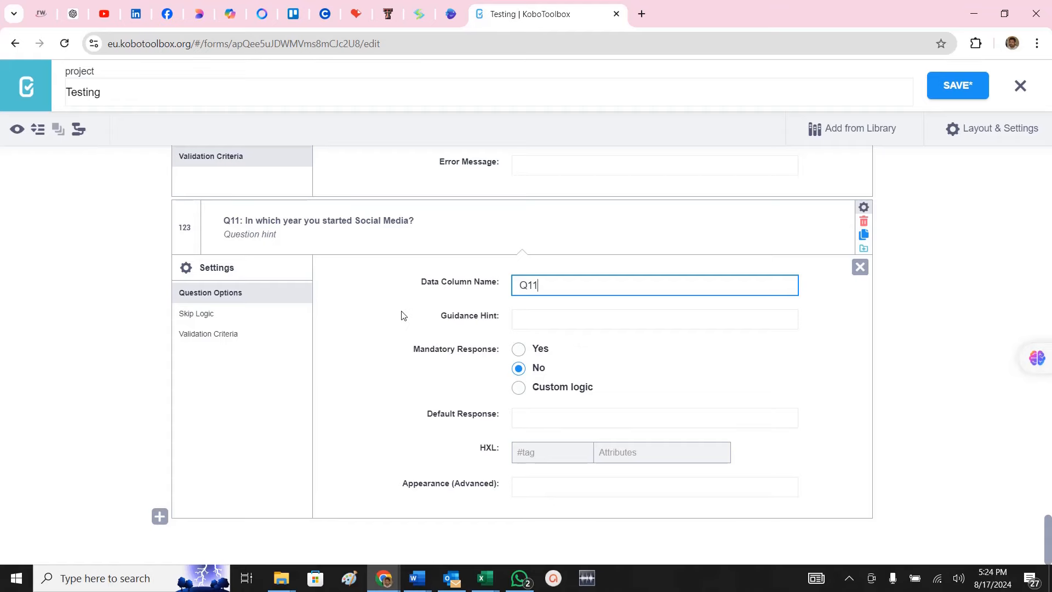
Check the data column name of the year of birth question in its settings.
scroll(401, 315, "up", 15)
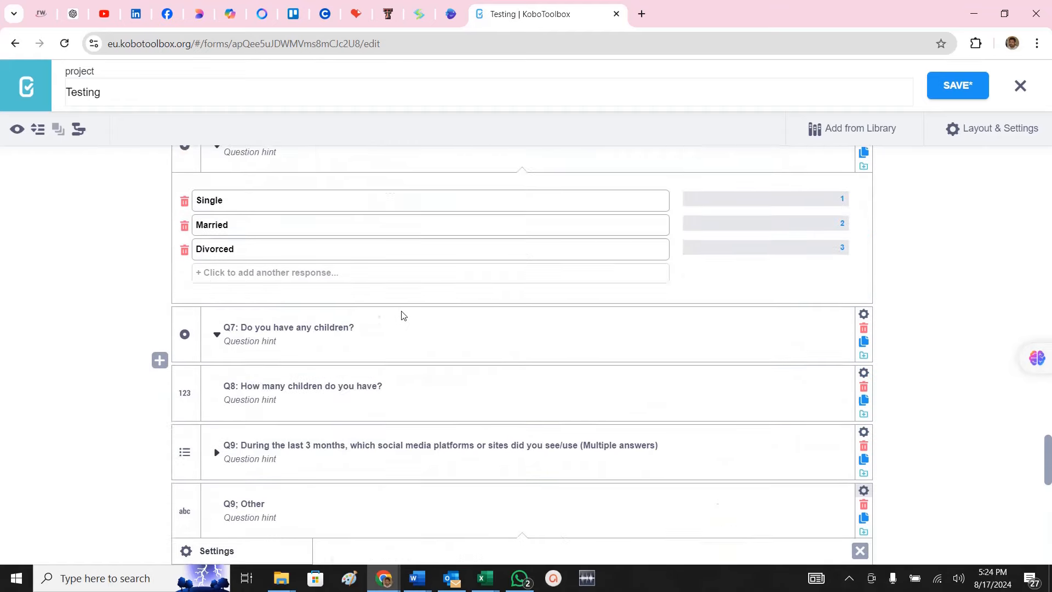
scroll(401, 311, "up", 10)
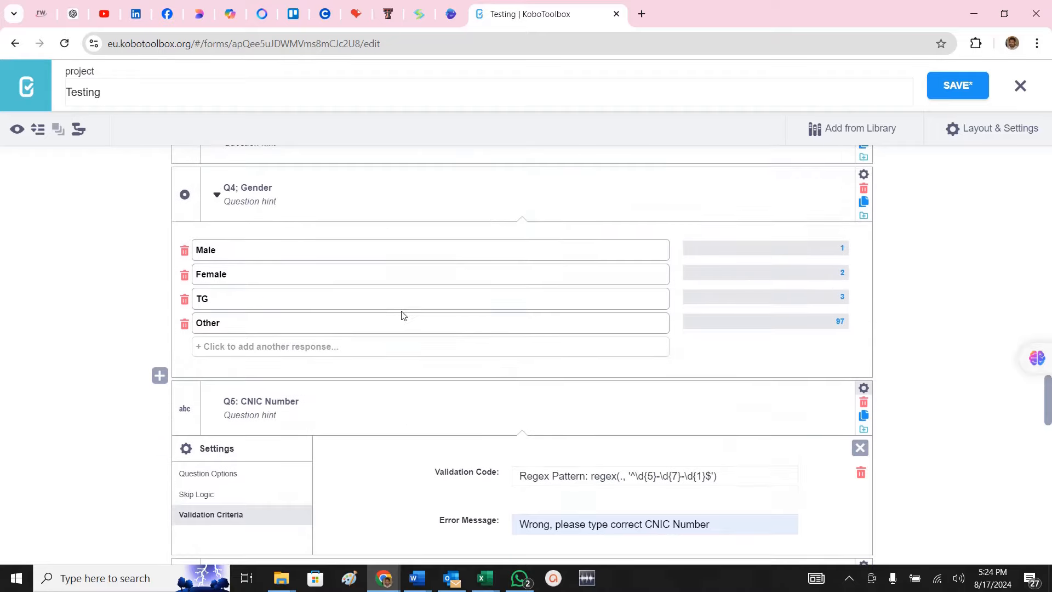
scroll(401, 311, "up", 3)
left_click(306, 176)
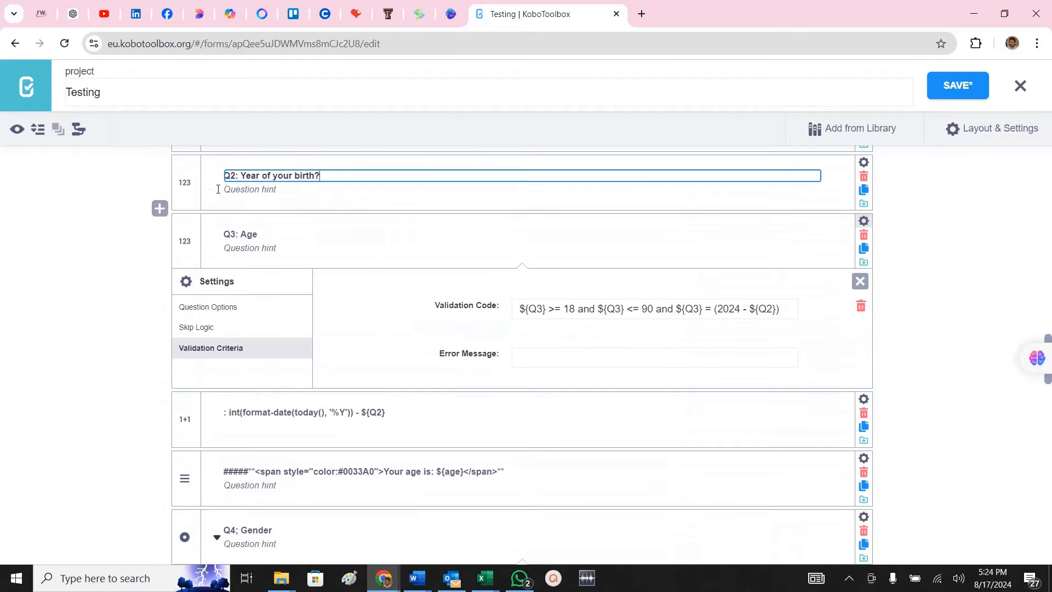
left_click(863, 162)
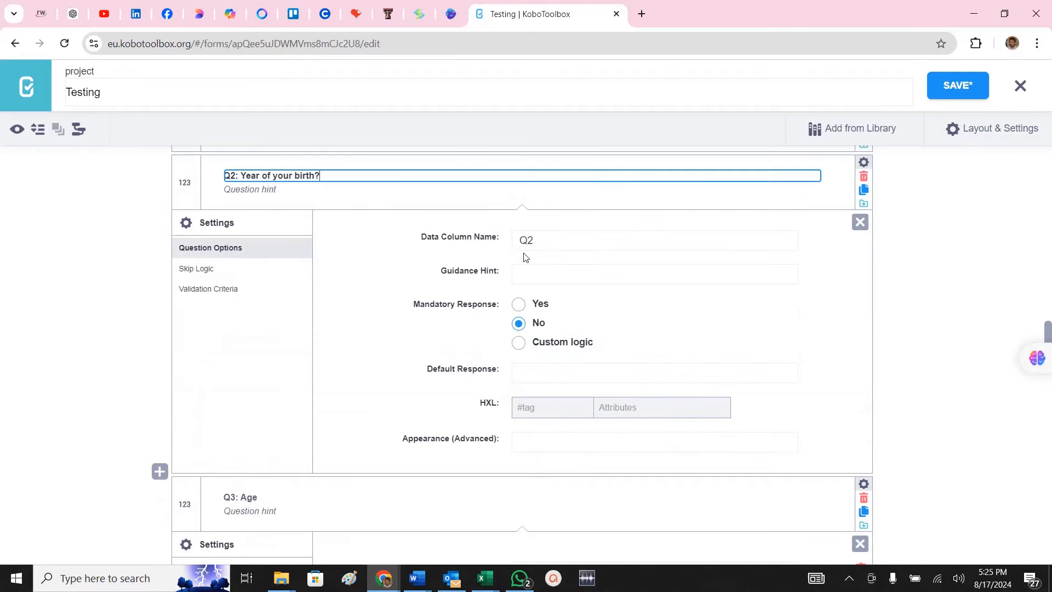
left_click(864, 162)
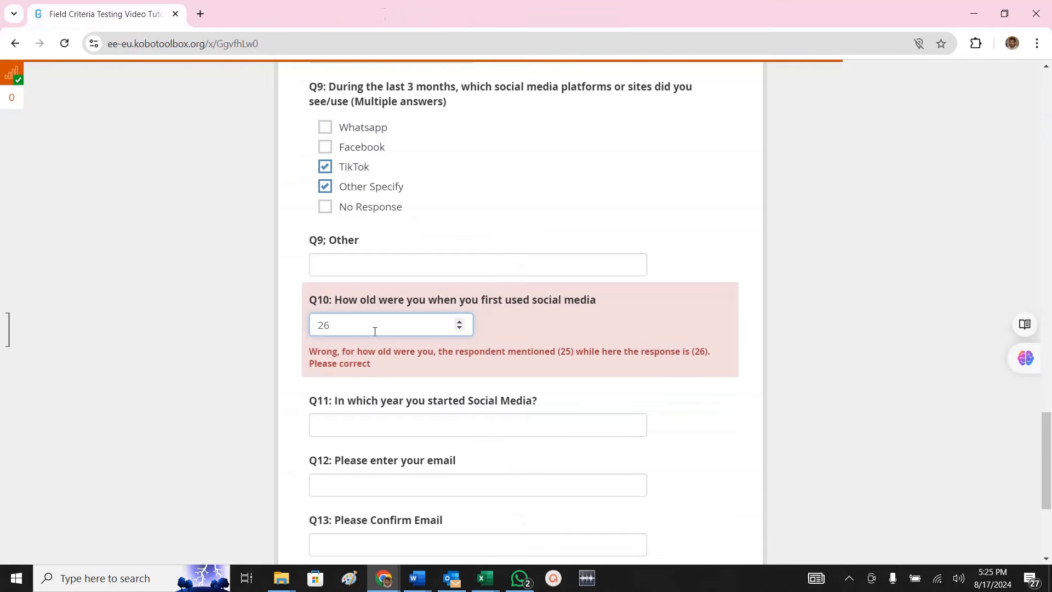
In the published form, answer Q11 with the year 1999 and compare it with the year of birth entered in Q2.
left_click(351, 422)
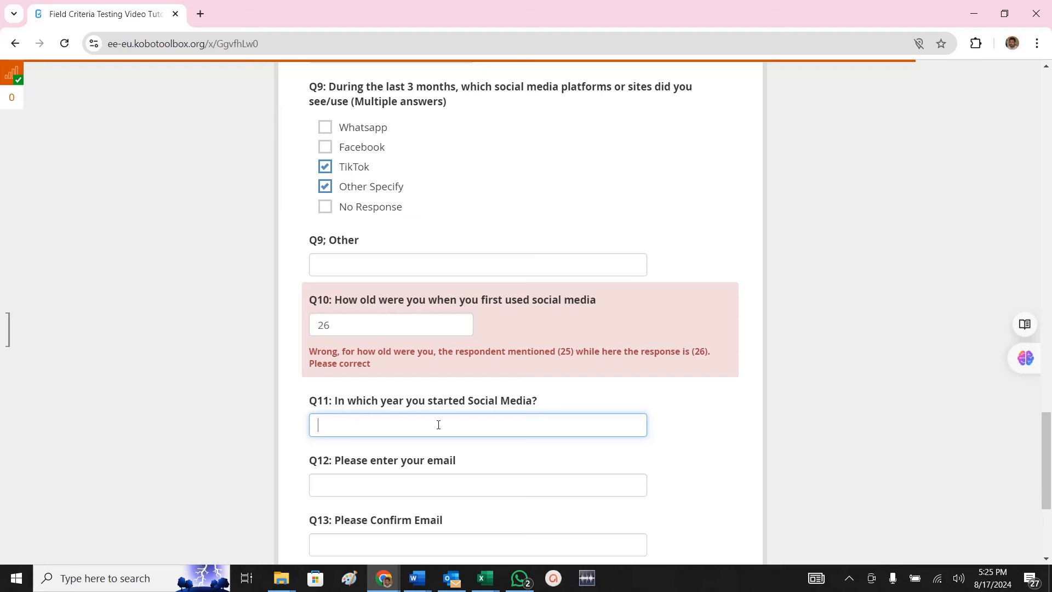
type("2")
key("BackSpace")
type("1999")
scroll(364, 430, "up", 10)
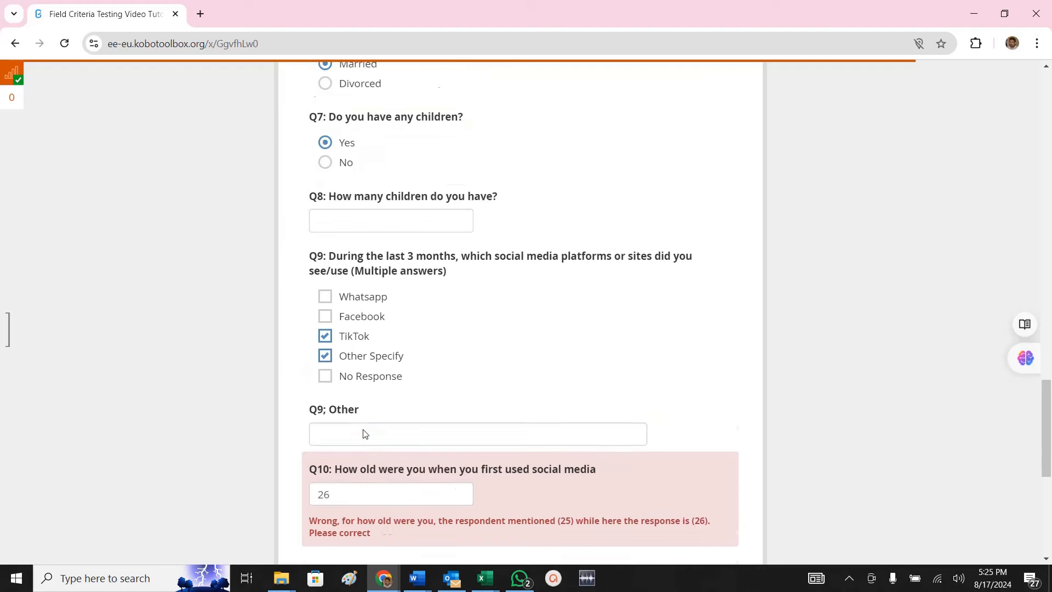
scroll(364, 435, "up", 3)
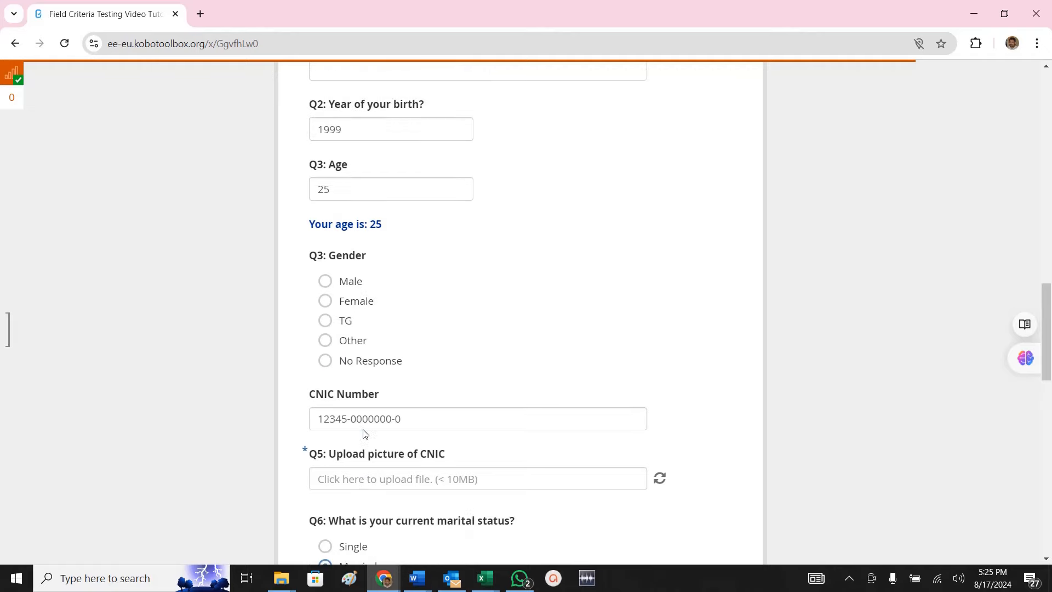
left_click_drag(352, 208, 285, 220)
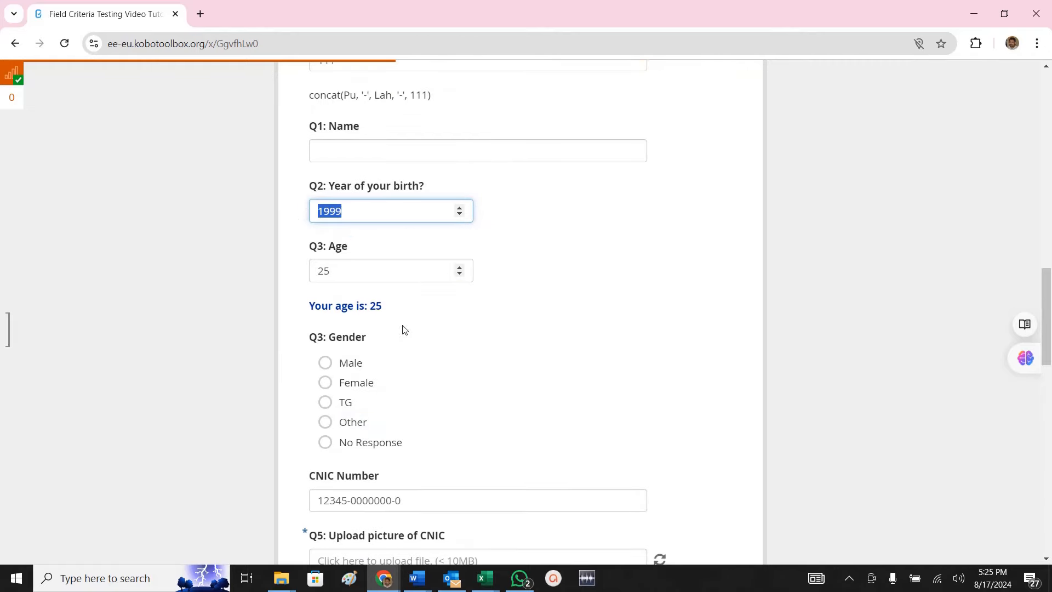
scroll(491, 415, "down", 10)
Return to the form builder and review the validation code of Q10, the age at first social media use.
key("alt+Tab")
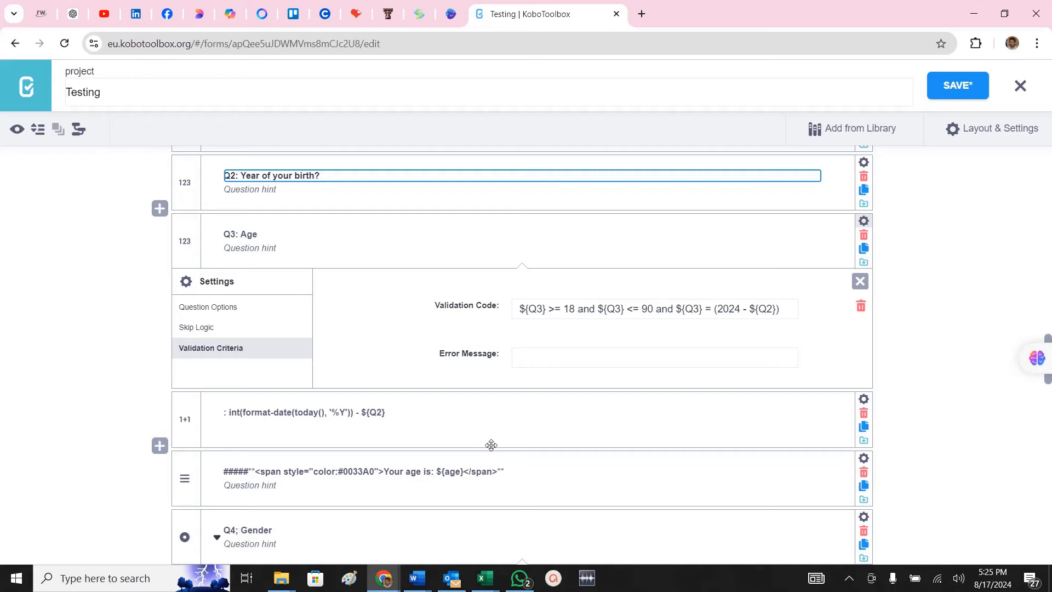
scroll(496, 443, "down", 3)
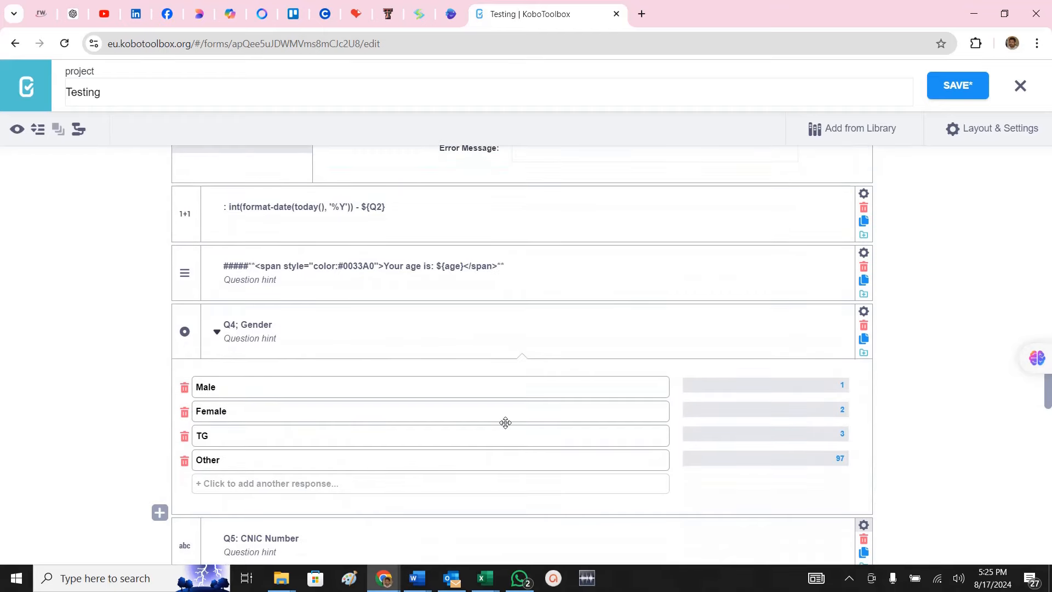
scroll(500, 428, "down", 5)
scroll(501, 427, "down", 15)
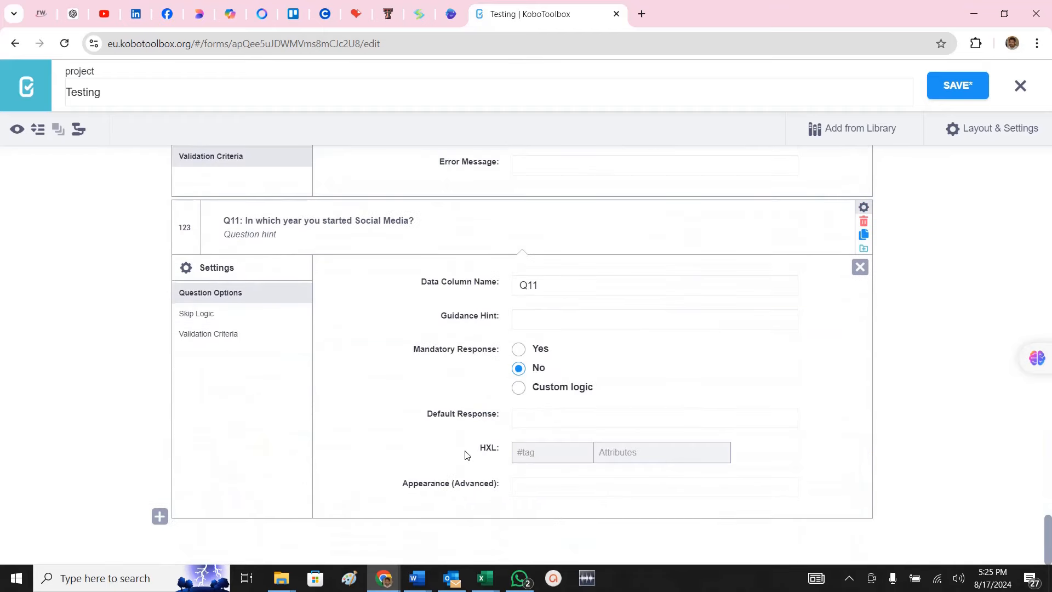
scroll(408, 402, "up", 2)
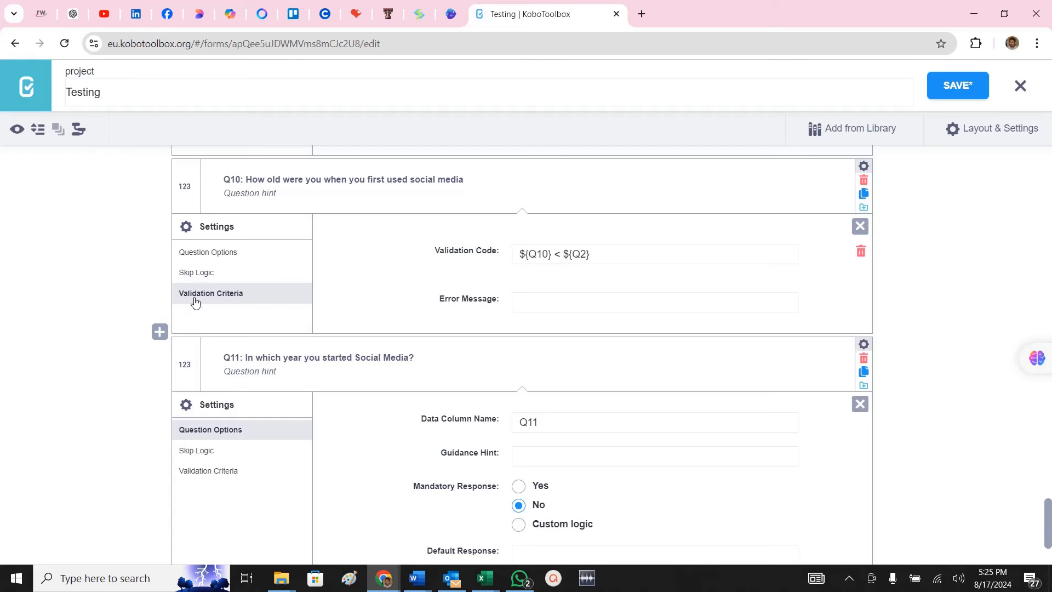
left_click(552, 253)
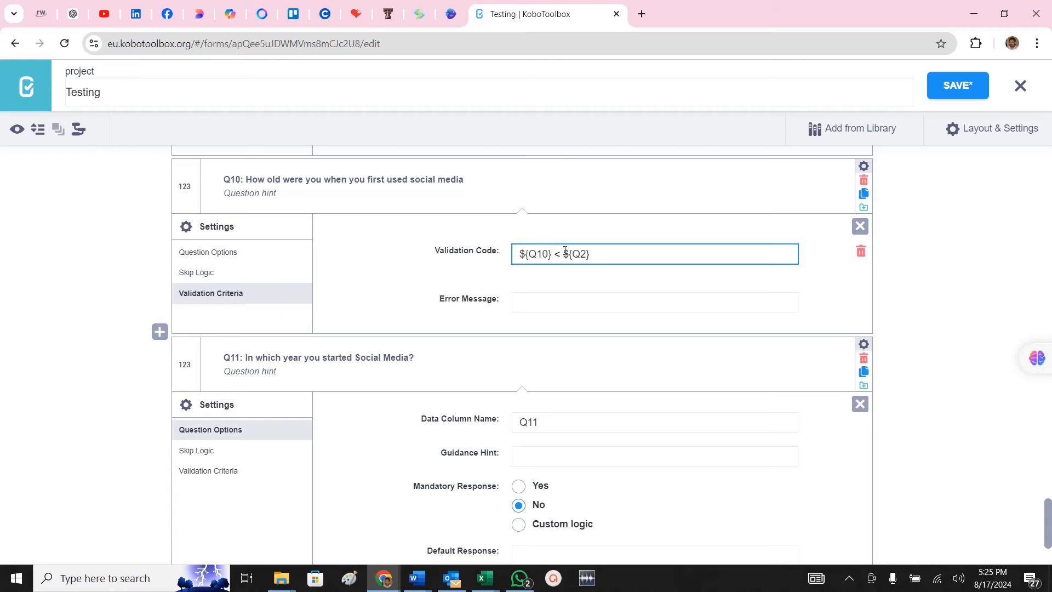
left_click_drag(525, 254, 549, 250)
scroll(625, 347, "up", 6)
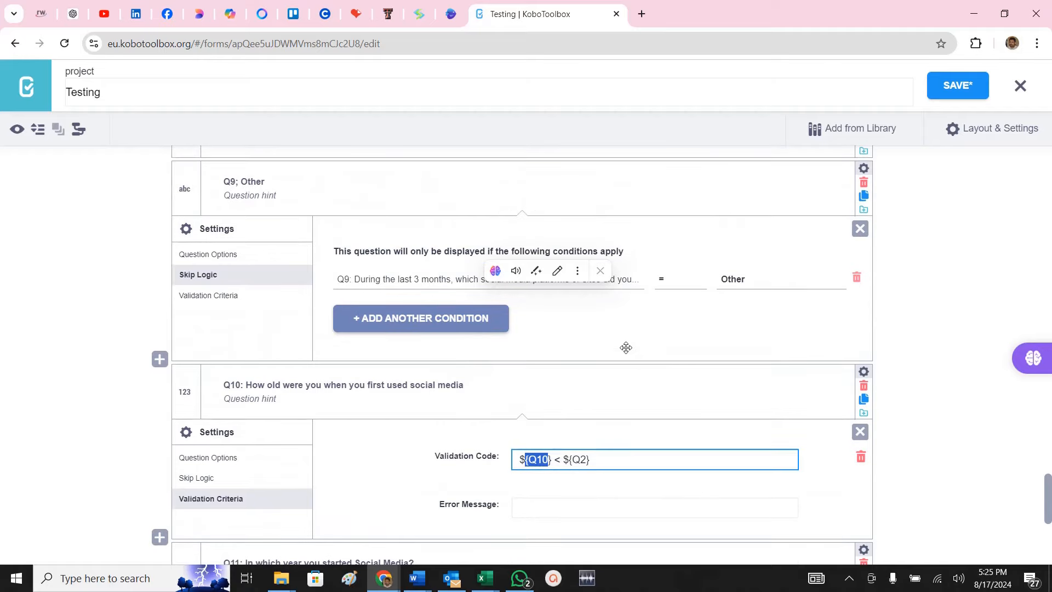
Shorten the data column name of the "Do you have any children?" question to Q7 and set its mandatory response to custom logic.
scroll(628, 352, "up", 1)
left_click(864, 197)
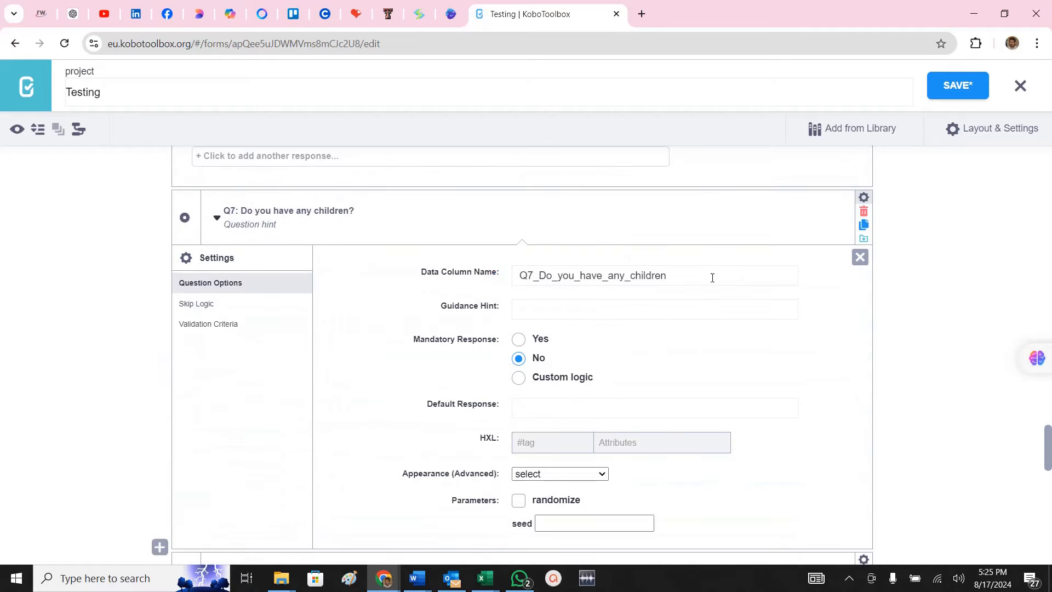
left_click_drag(683, 281, 537, 290)
double_click(558, 272)
left_click(686, 272)
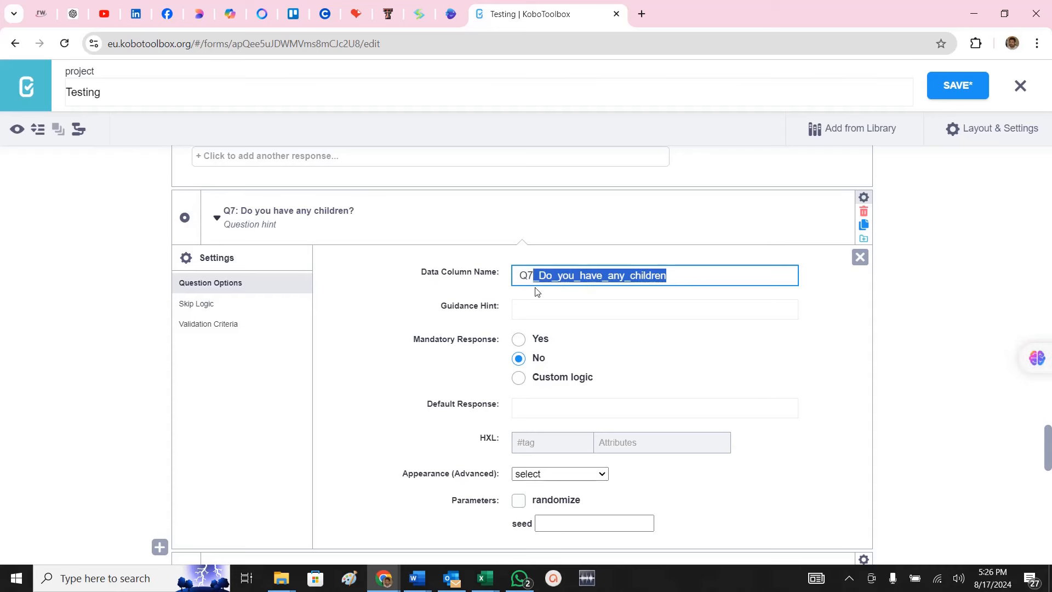
key("BackSpace")
left_click(518, 377)
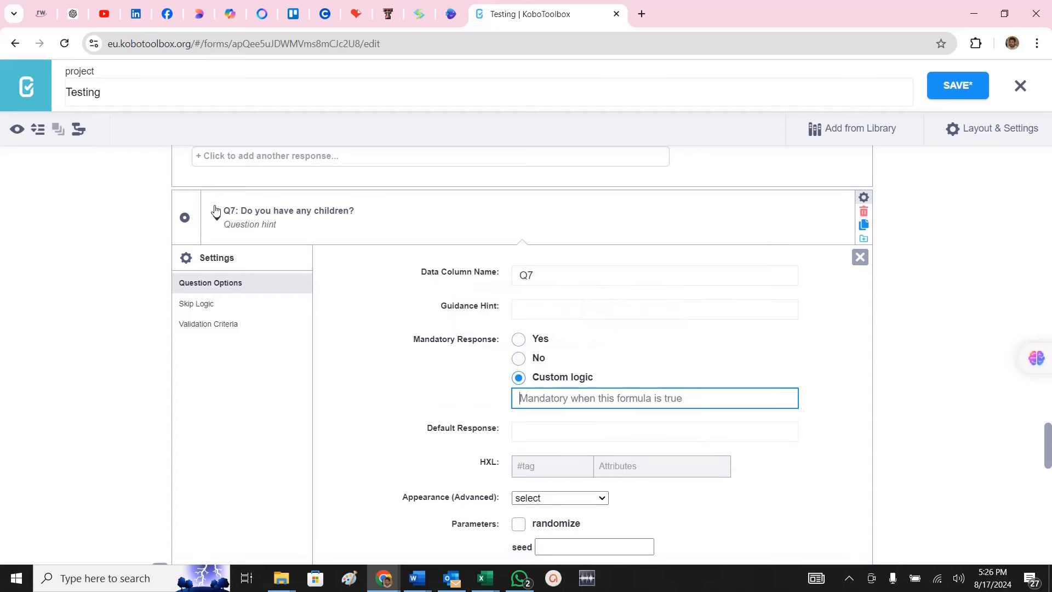
left_click(260, 211)
left_click(552, 274)
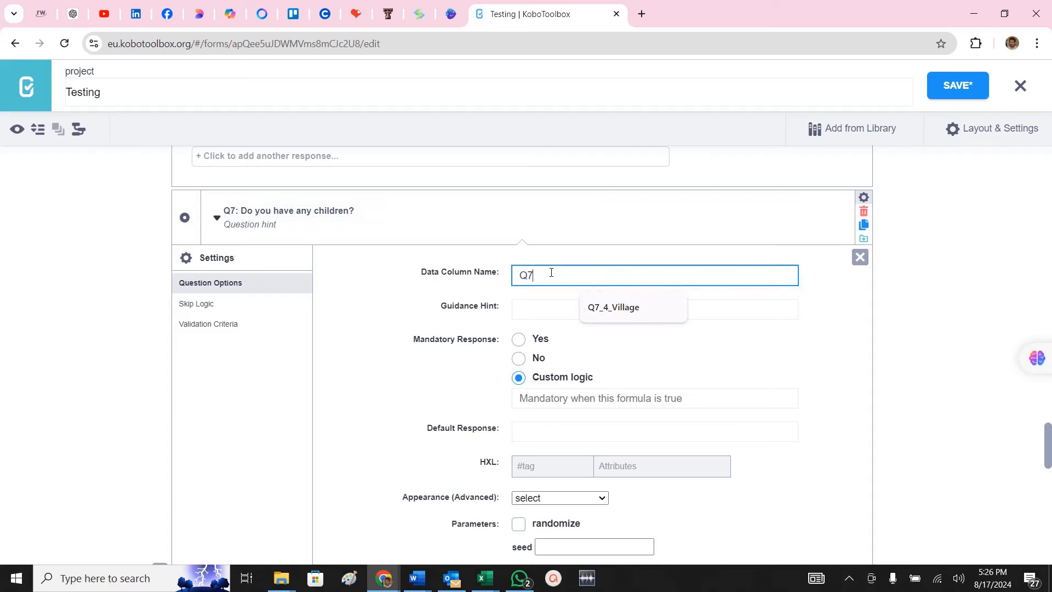
left_click_drag(551, 272, 477, 280)
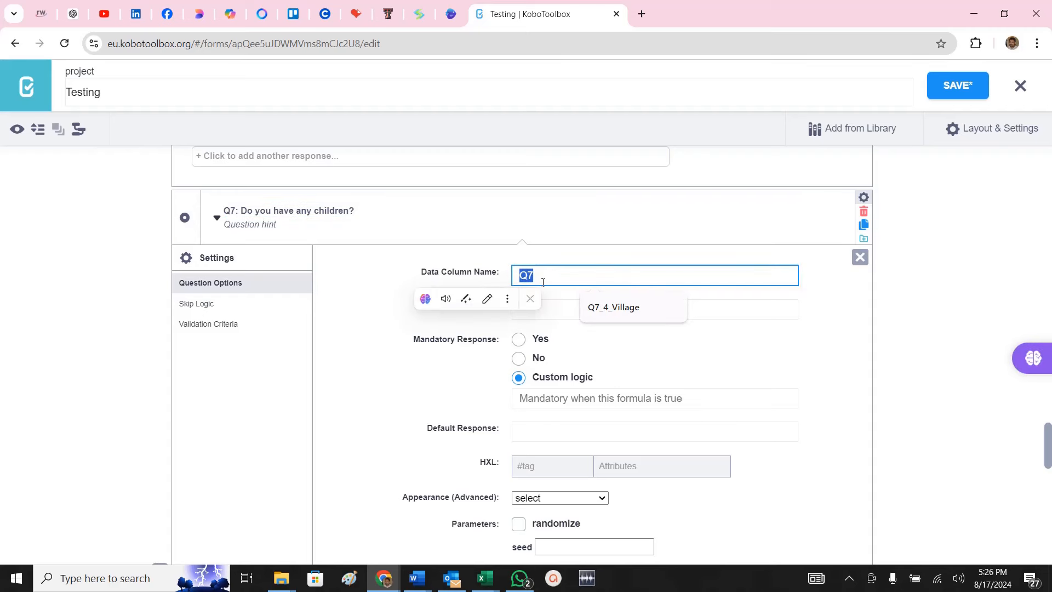
Compare Q10's validation code in the form builder with the error message under Q10 in the published form.
scroll(709, 384, "down", 20)
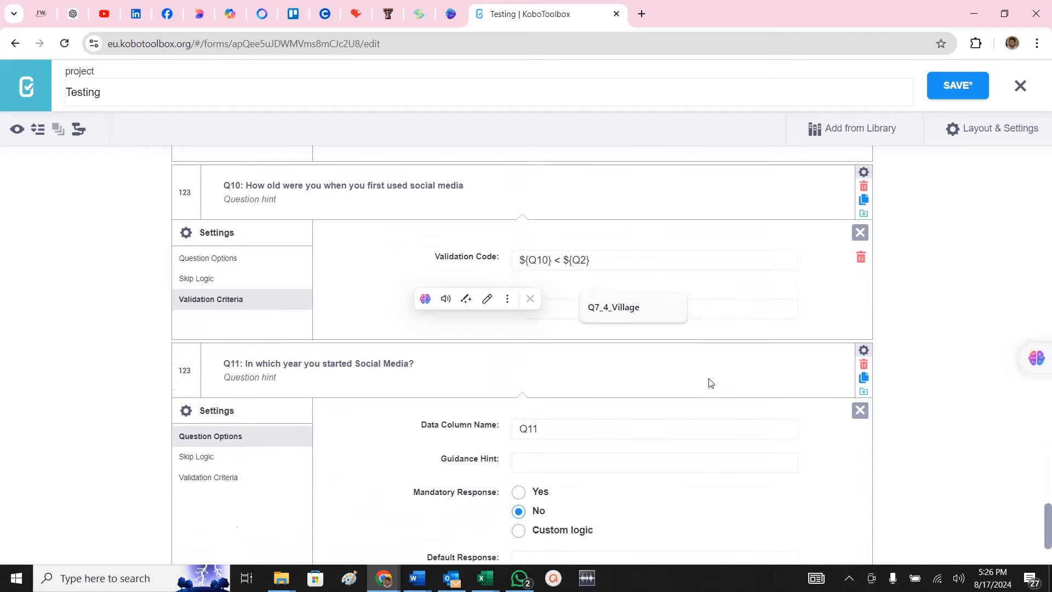
scroll(710, 383, "up", 4)
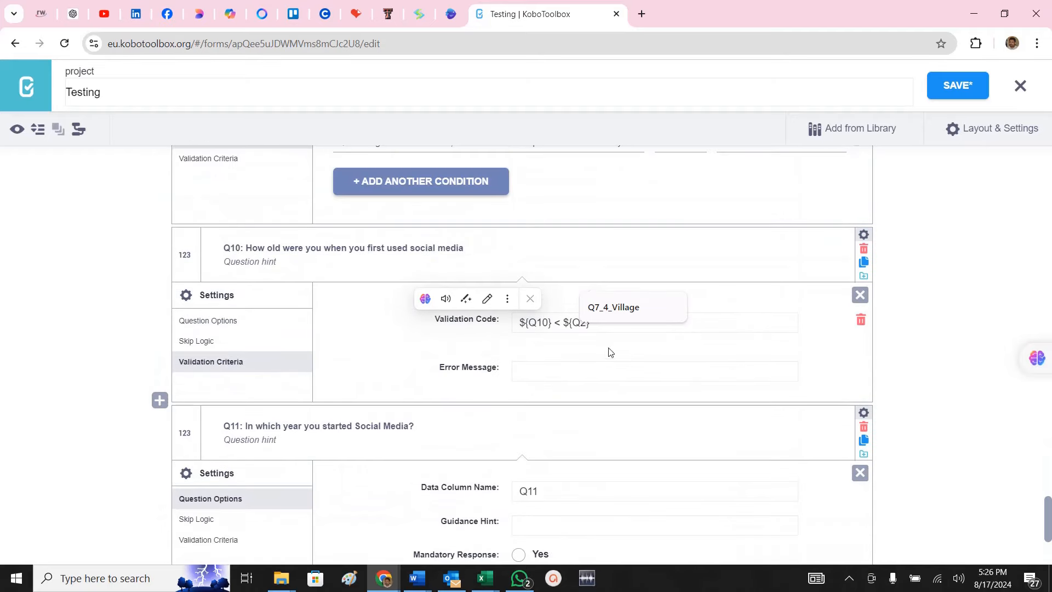
left_click(564, 323)
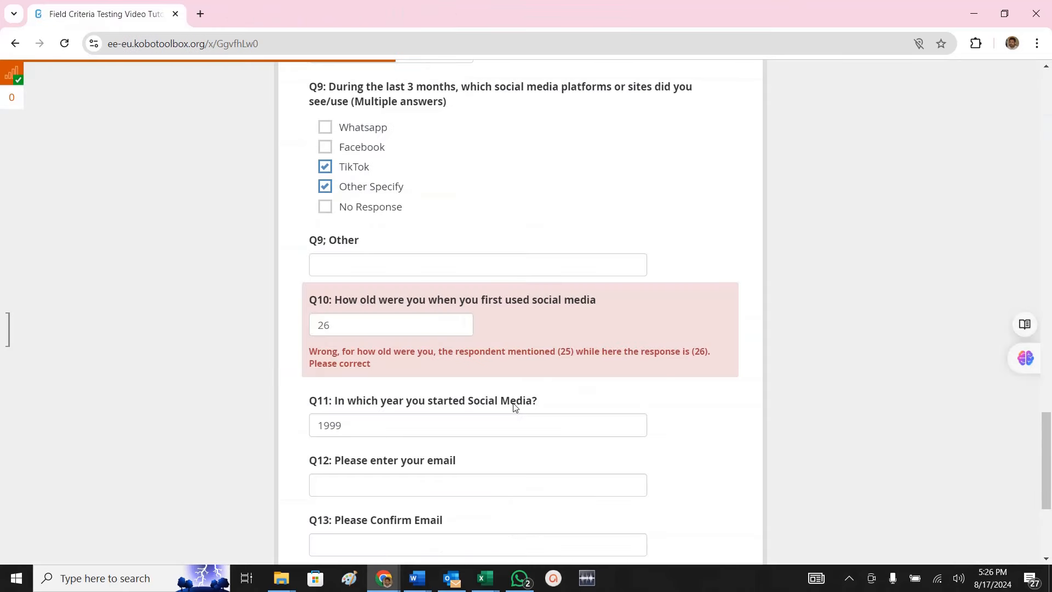
scroll(512, 403, "down", 2)
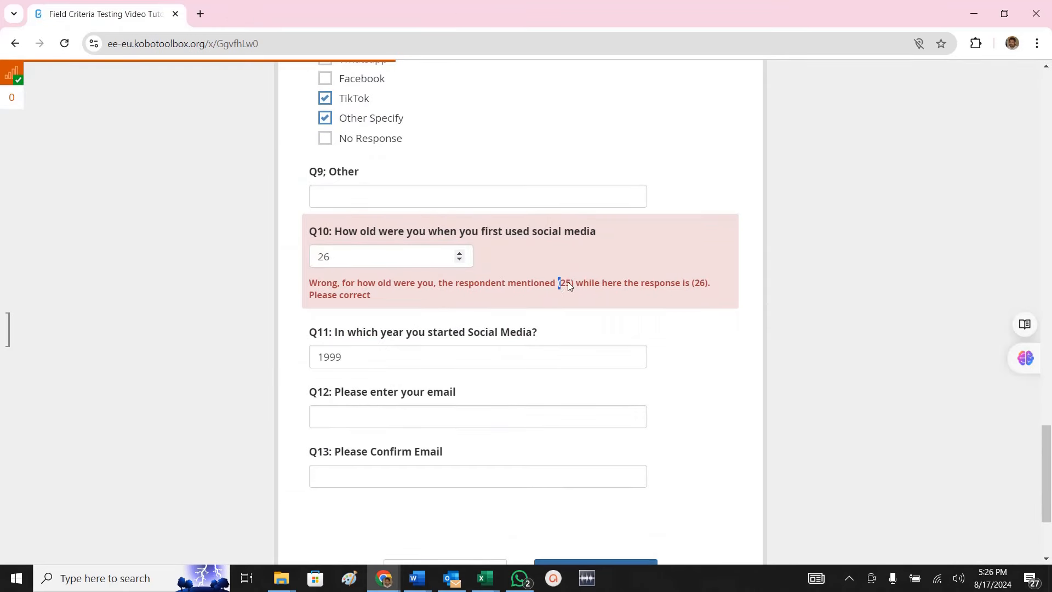
left_click_drag(573, 280, 575, 281)
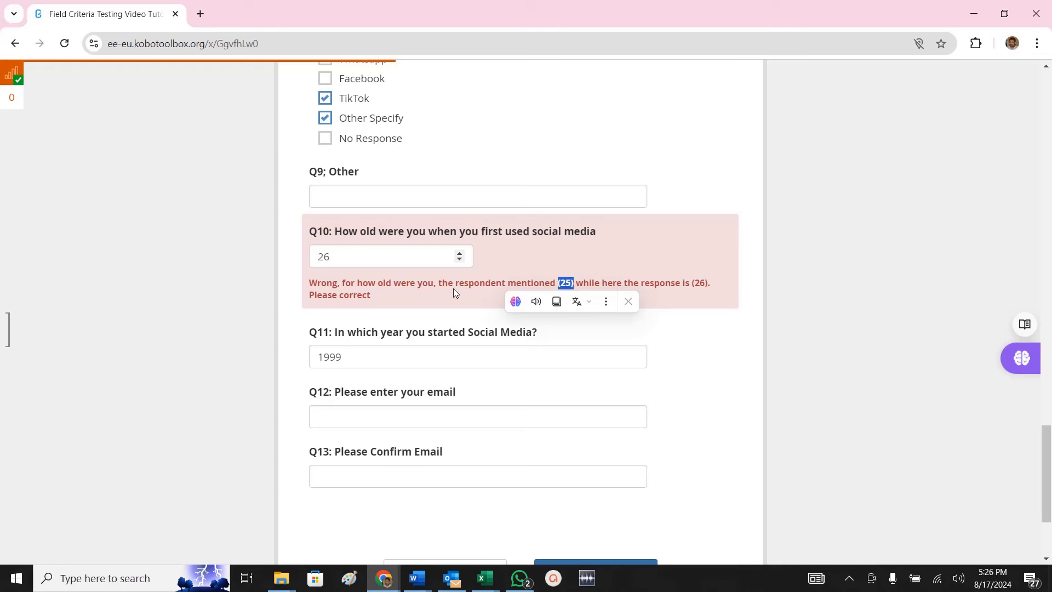
left_click(525, 277)
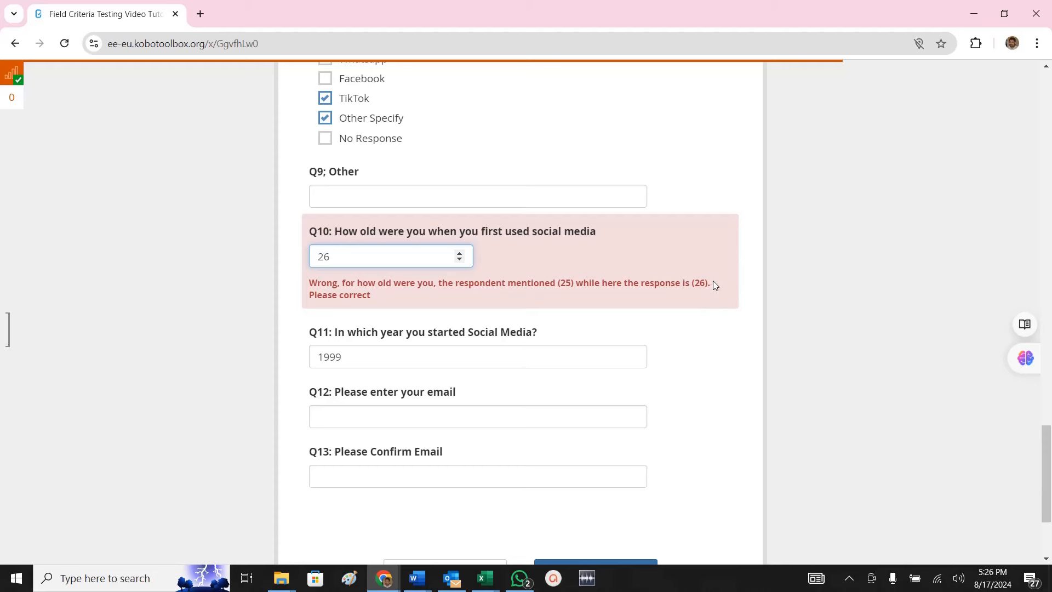
left_click_drag(713, 281, 308, 283)
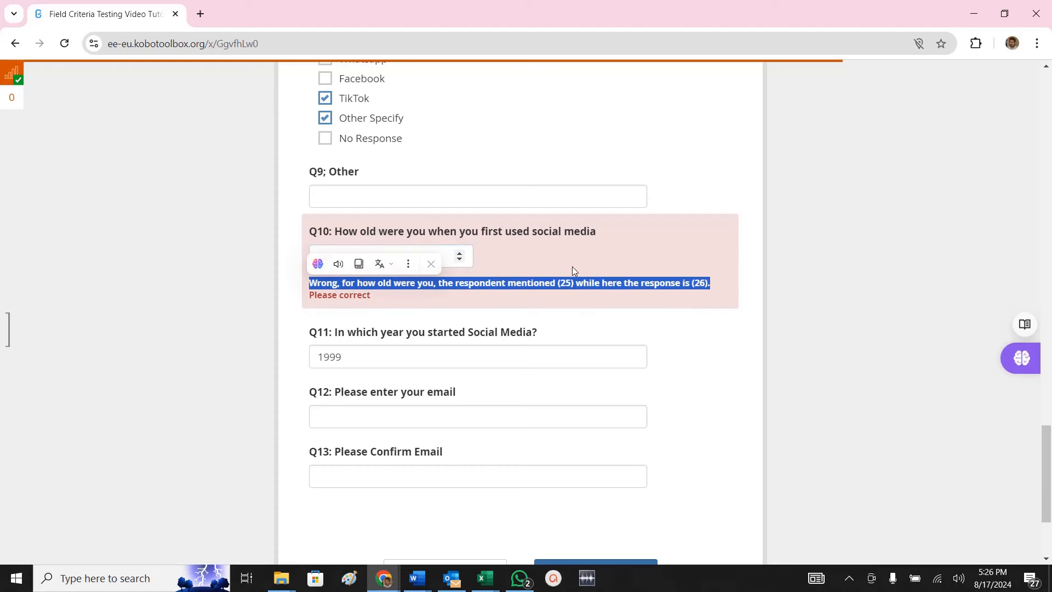
In the form builder, start Q10's validation error message with the text "Wrong entries, the ersponse to".
key("alt+Tab")
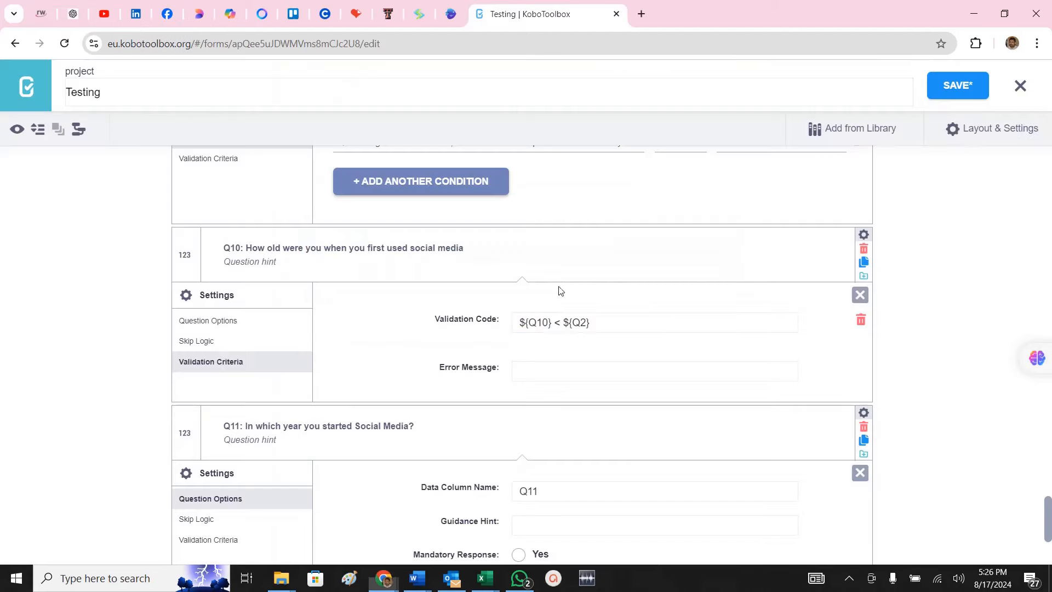
scroll(545, 431, "down", 1)
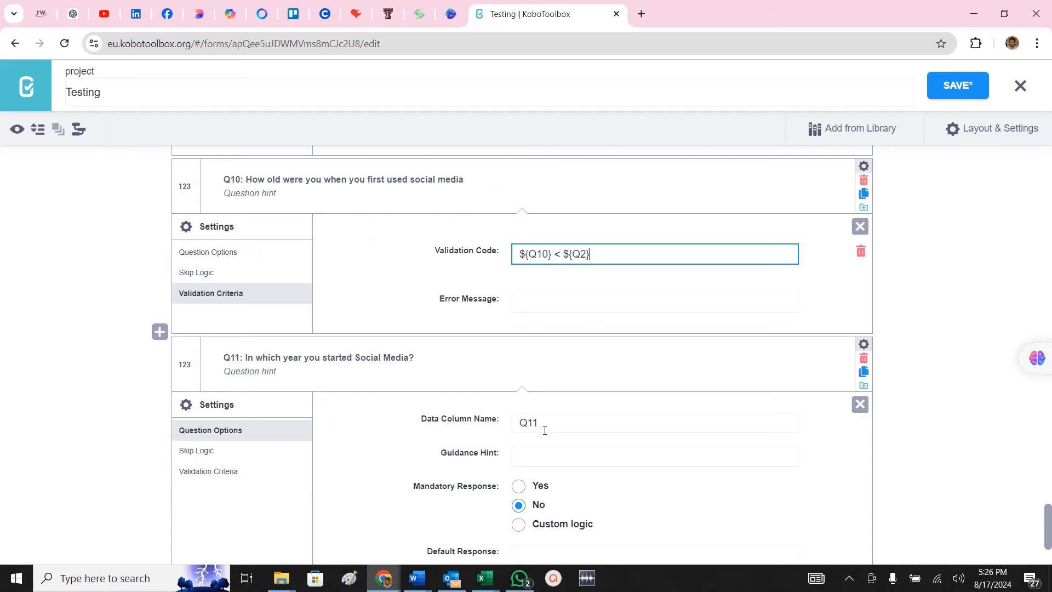
left_click(530, 297)
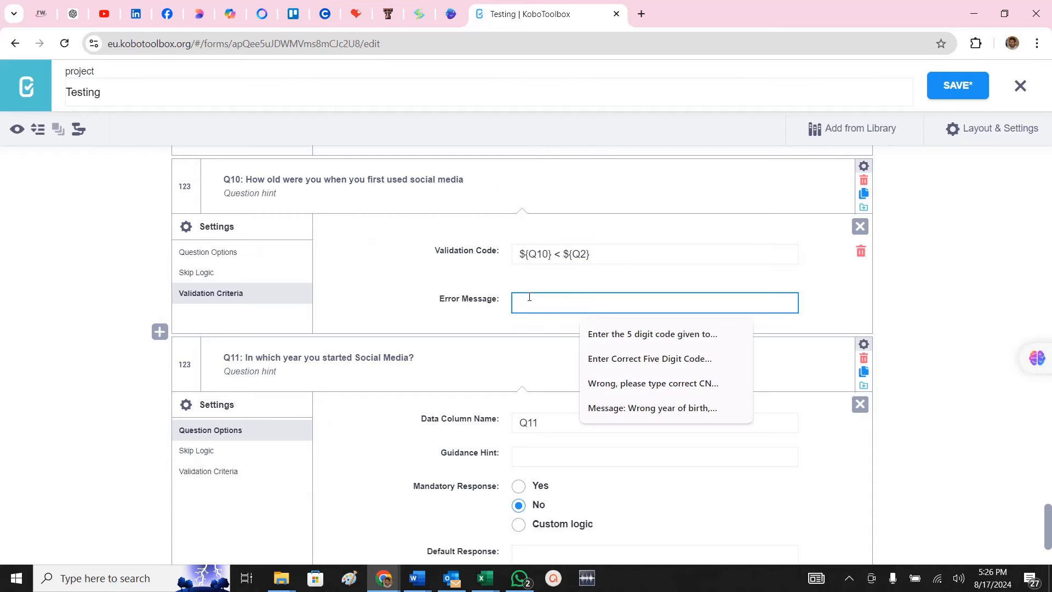
left_click(529, 297)
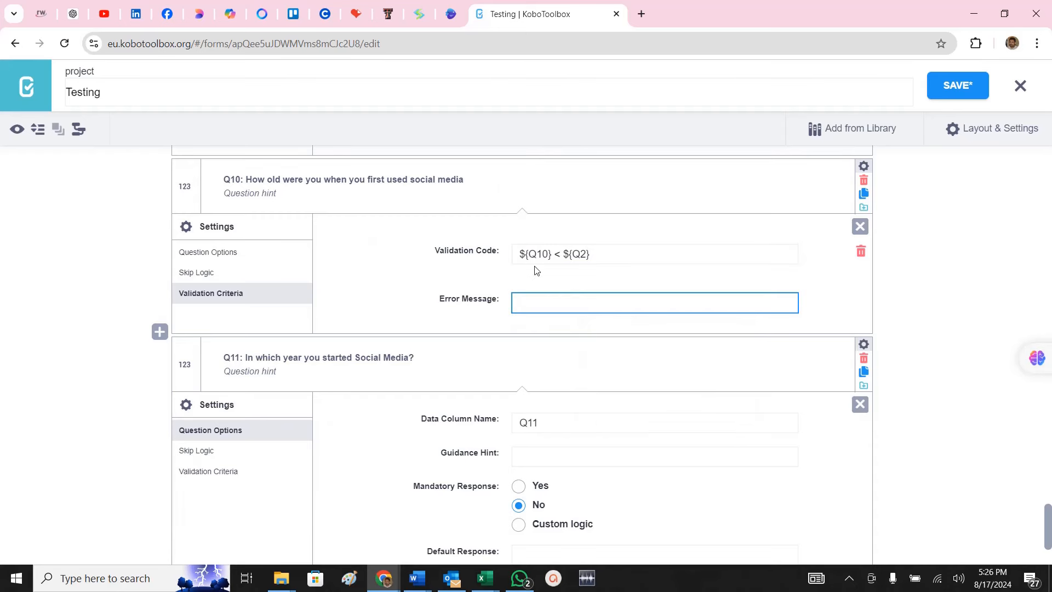
left_click_drag(529, 254, 548, 247)
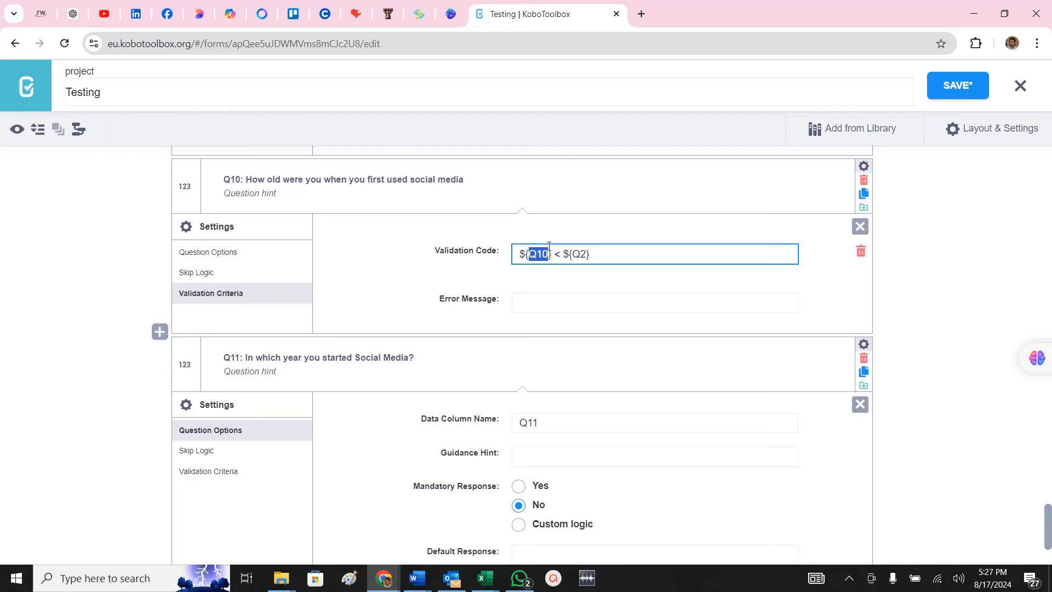
left_click(527, 303)
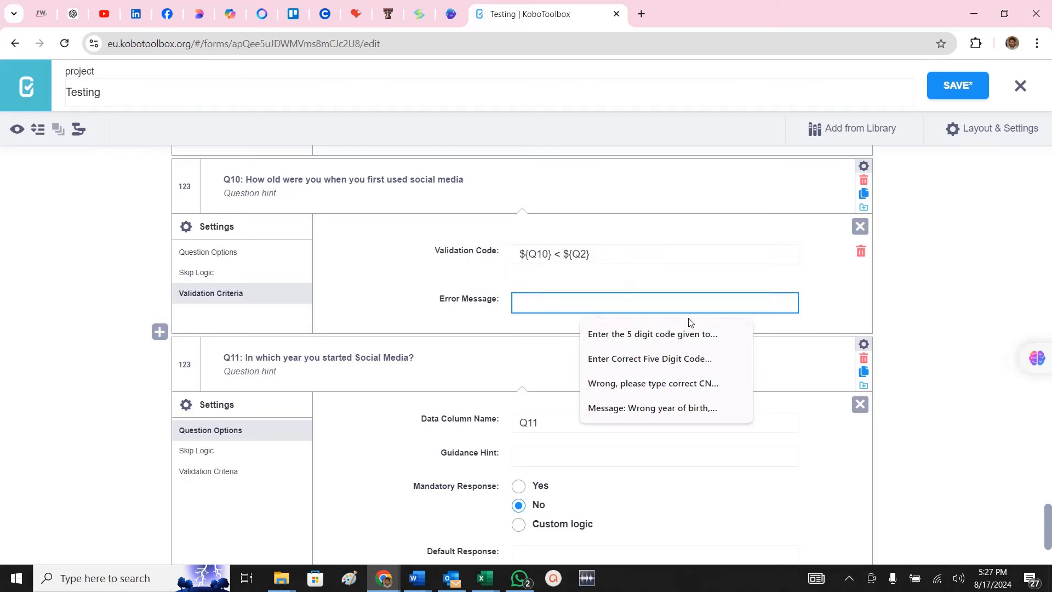
type("Wrong en")
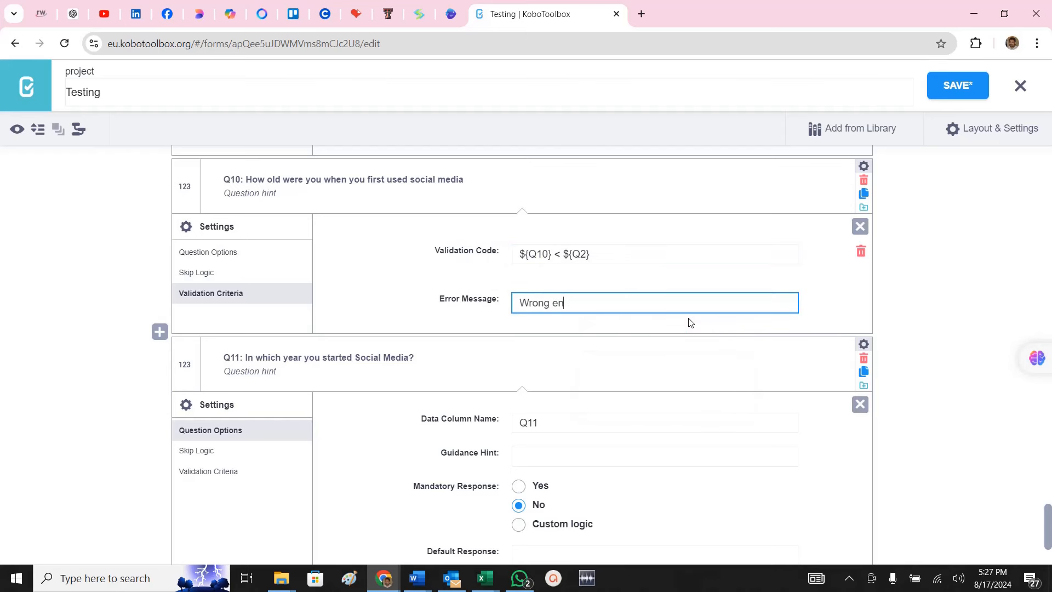
type("tries, the ersponse tyom")
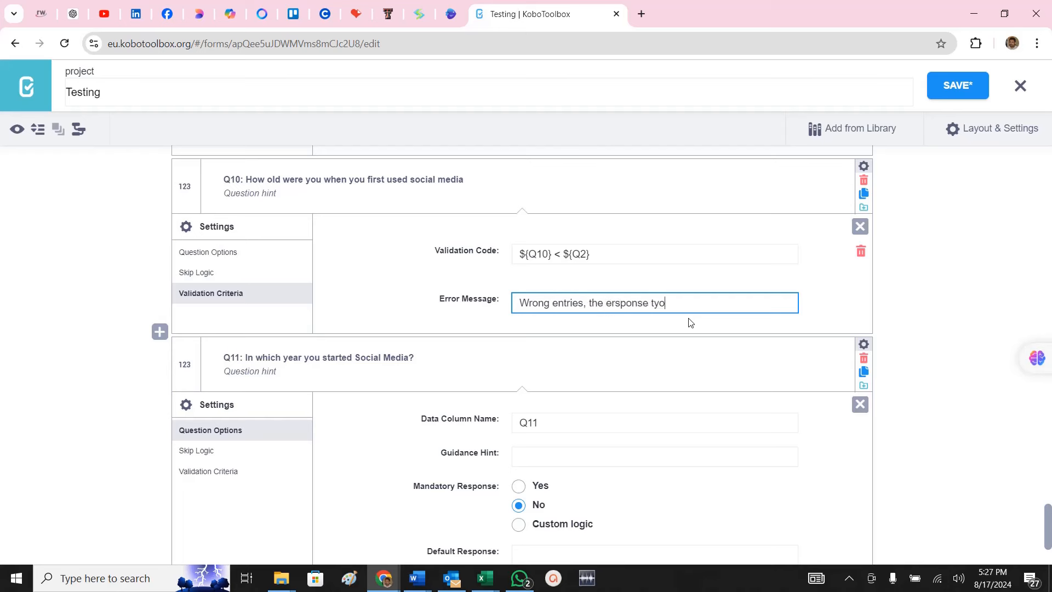
key("ctrl+shift+Left")
type("to")
Extend Q10's error message with "${Q10} is this while ${Q2} is this", copying both field references from the validation code.
left_click_drag(551, 254, 520, 254)
key("ctrl+c")
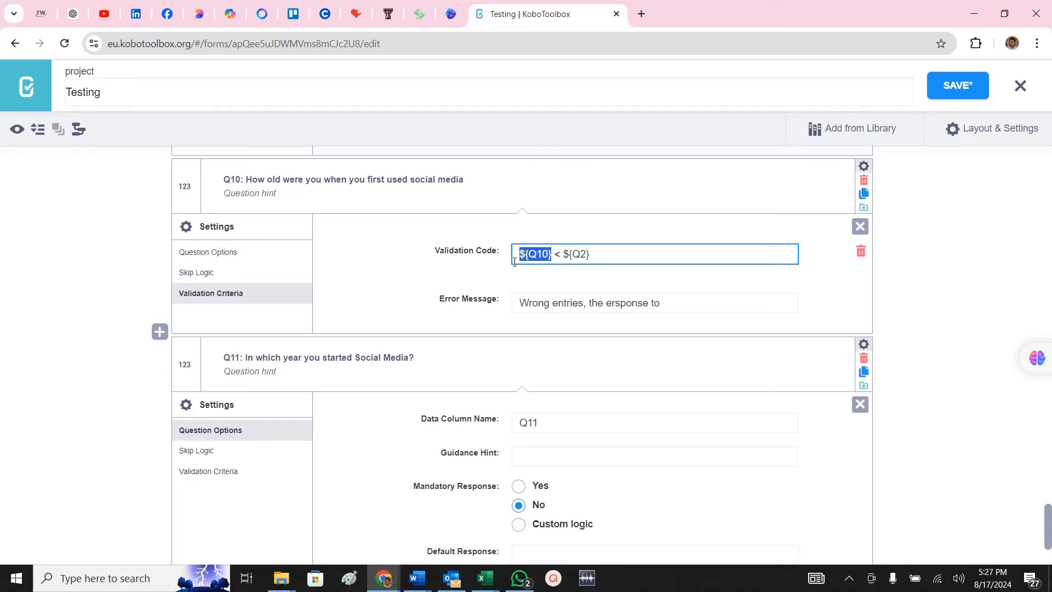
left_click(703, 307)
key("ctrl+v")
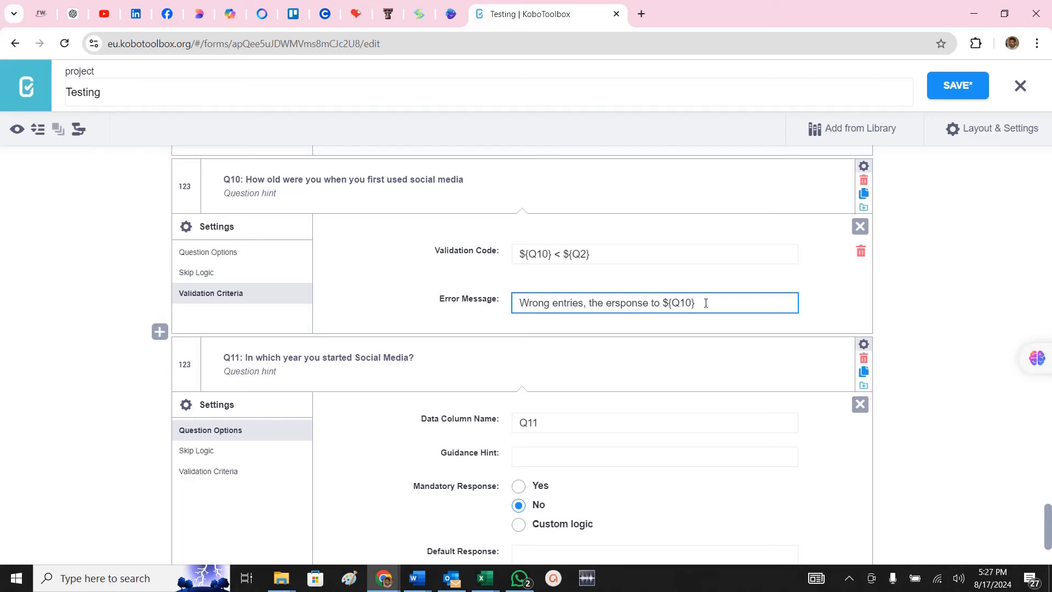
type("is this while")
left_click_drag(564, 253, 615, 241)
key("ctrl+c")
left_click(775, 299)
key("ctrl+v")
type("is this")
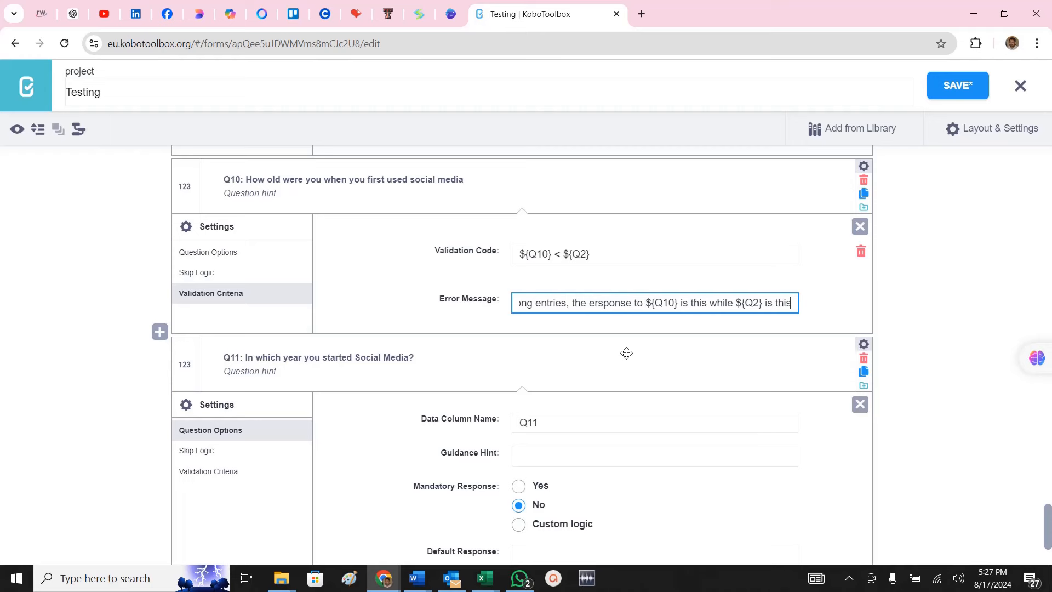
Switch to the Word document and read through the Q11 error message about the year of starting social media.
key("alt+Tab")
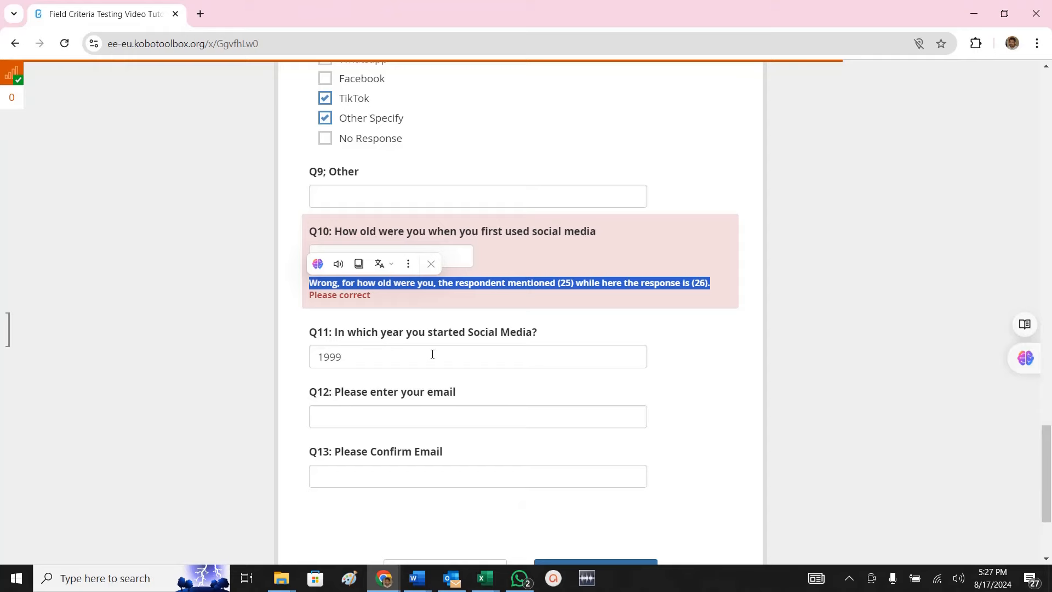
key("alt+Tab")
key("alt+Tab")
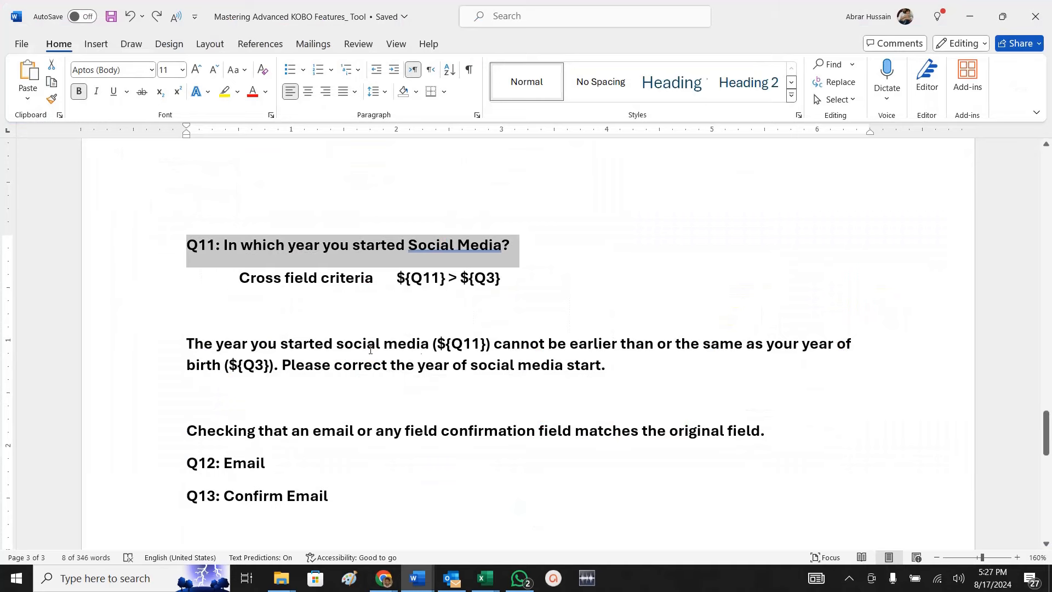
scroll(370, 349, "down", 3)
left_click(181, 240)
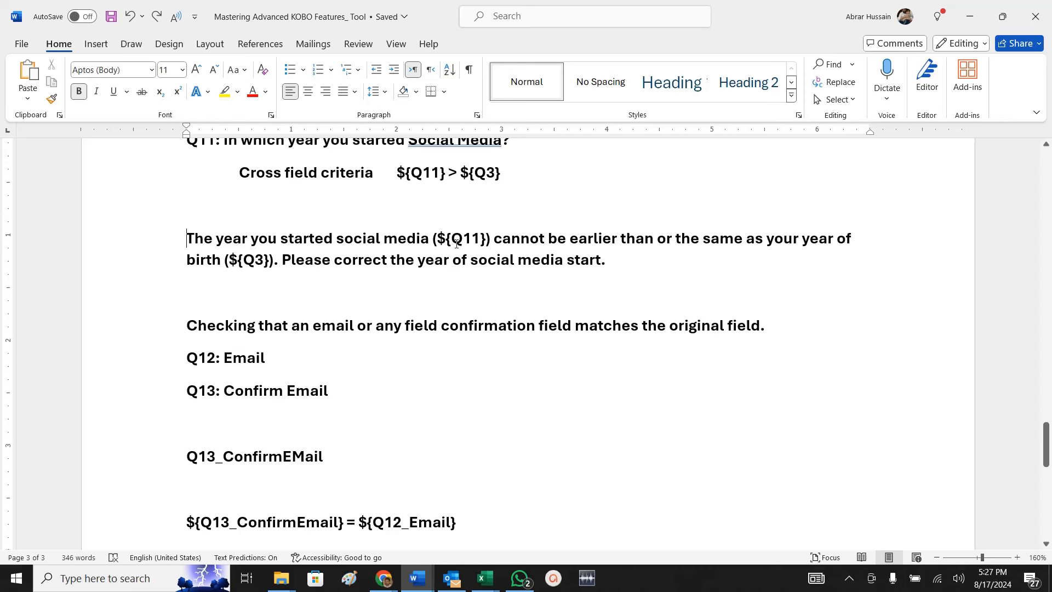
left_click_drag(453, 243, 480, 241)
double_click(440, 238)
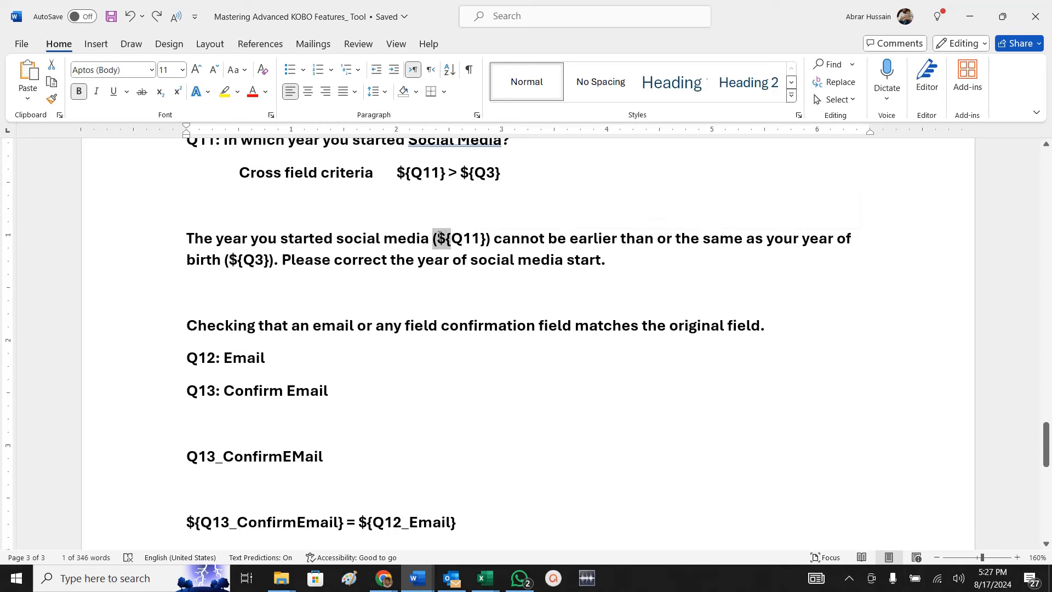
left_click(440, 237)
left_click_drag(451, 238, 486, 241)
left_click(530, 238)
left_click(628, 237)
left_click(648, 238)
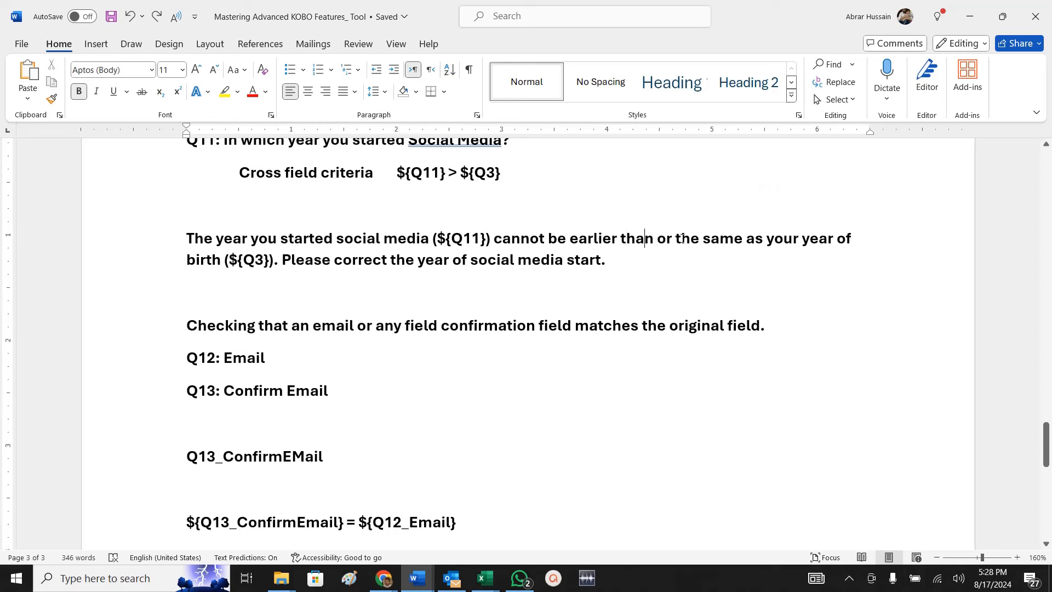
left_click(682, 238)
left_click(703, 239)
left_click(764, 239)
left_click(803, 240)
left_click(845, 240)
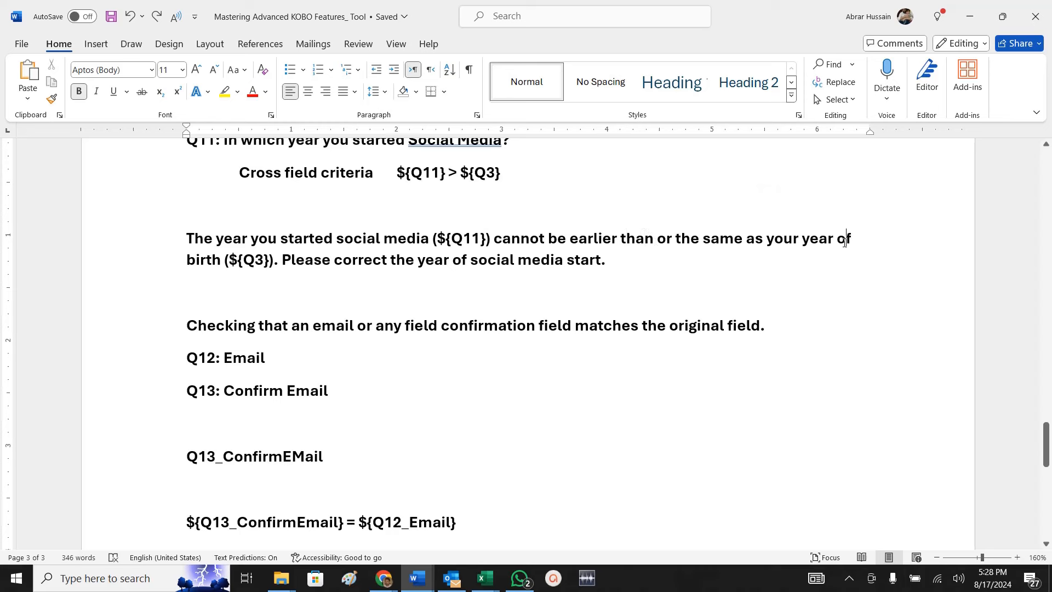
left_click(205, 261)
left_click_drag(269, 260, 230, 271)
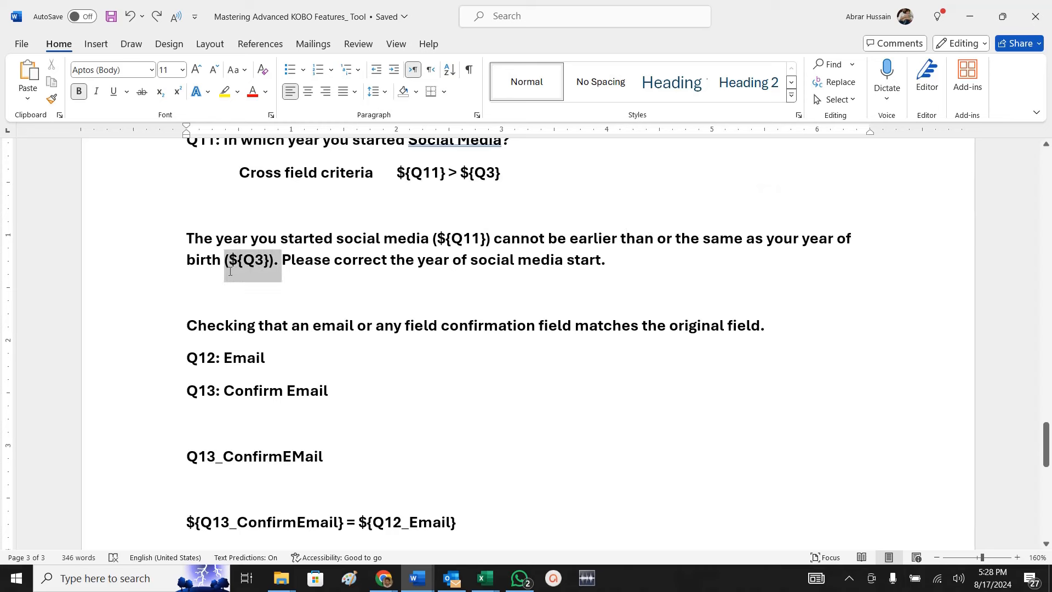
left_click(230, 271)
left_click(357, 260)
left_click(449, 261)
left_click(516, 261)
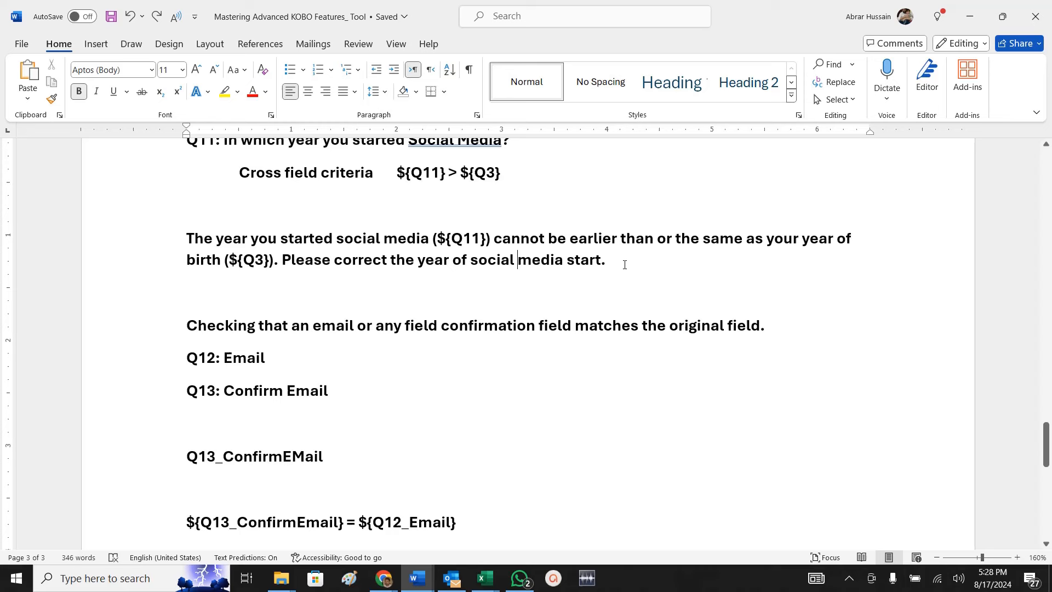
triple_click(567, 262)
Examine how the ${Q11} and ${Q3} references are embedded in the Q11 error message.
left_click(445, 240)
left_click_drag(434, 240, 495, 240)
left_click_drag(2, 261, 1, 244)
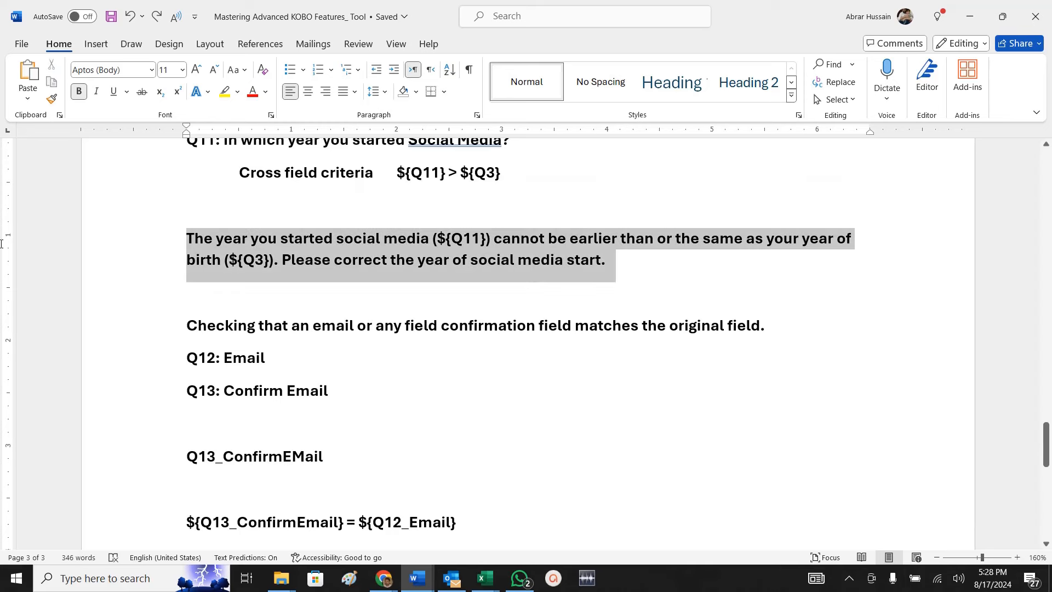
left_click(467, 240)
double_click(467, 244)
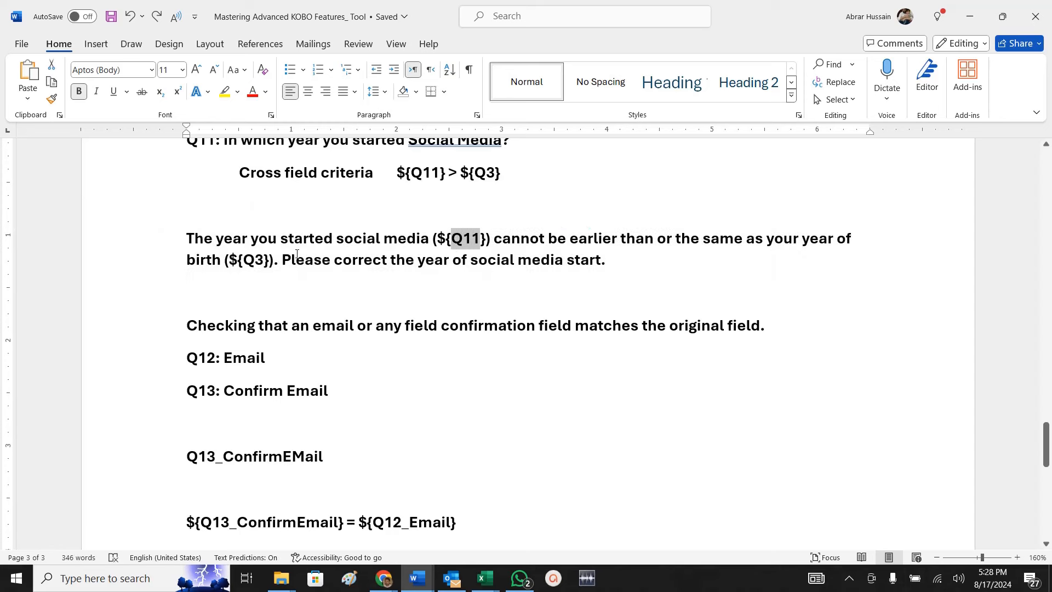
left_click_drag(265, 261, 238, 267)
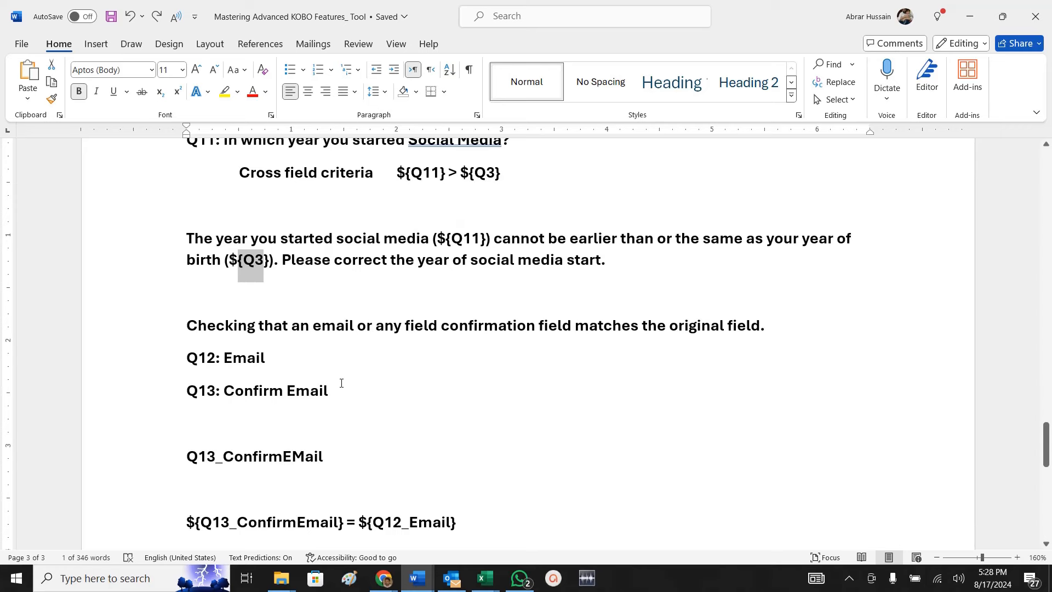
Following the document's email confirmation section, return to the KoboToolbox form builder and add a text question titled "Email" after Q11.
scroll(341, 383, "down", 1)
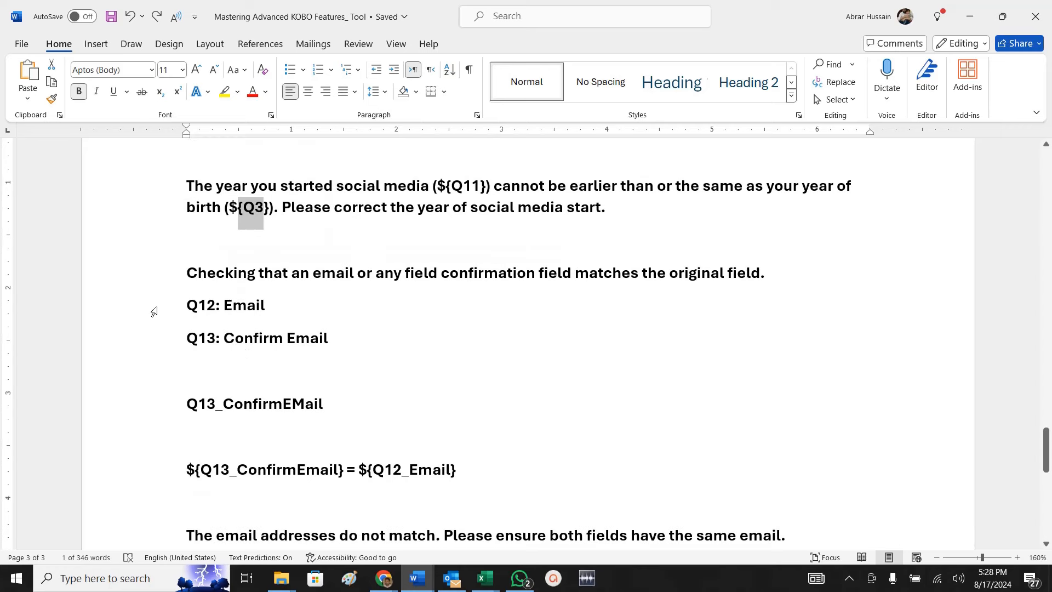
left_click(311, 308)
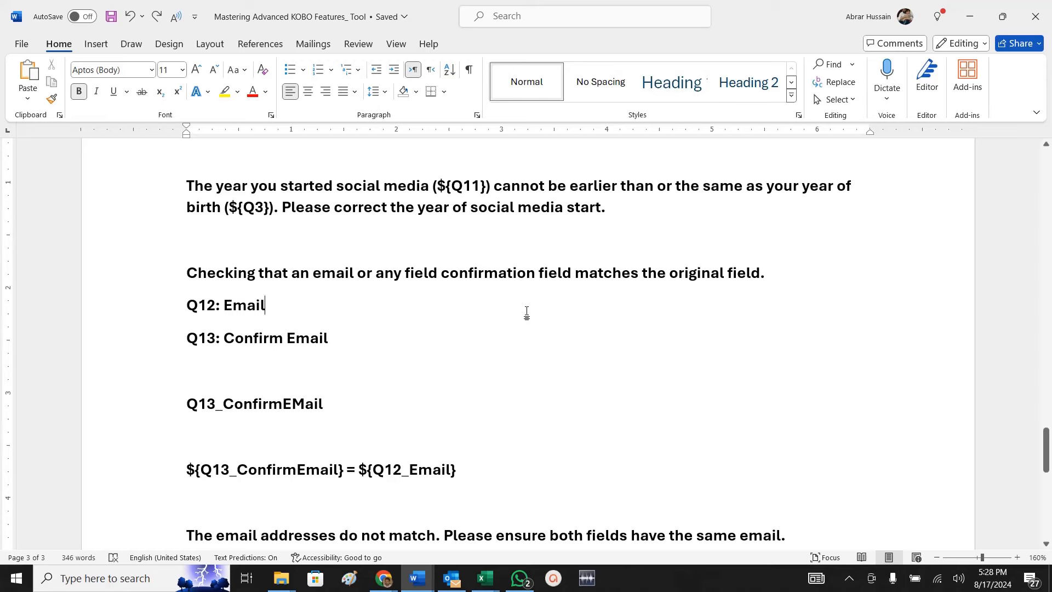
key("alt+Tab")
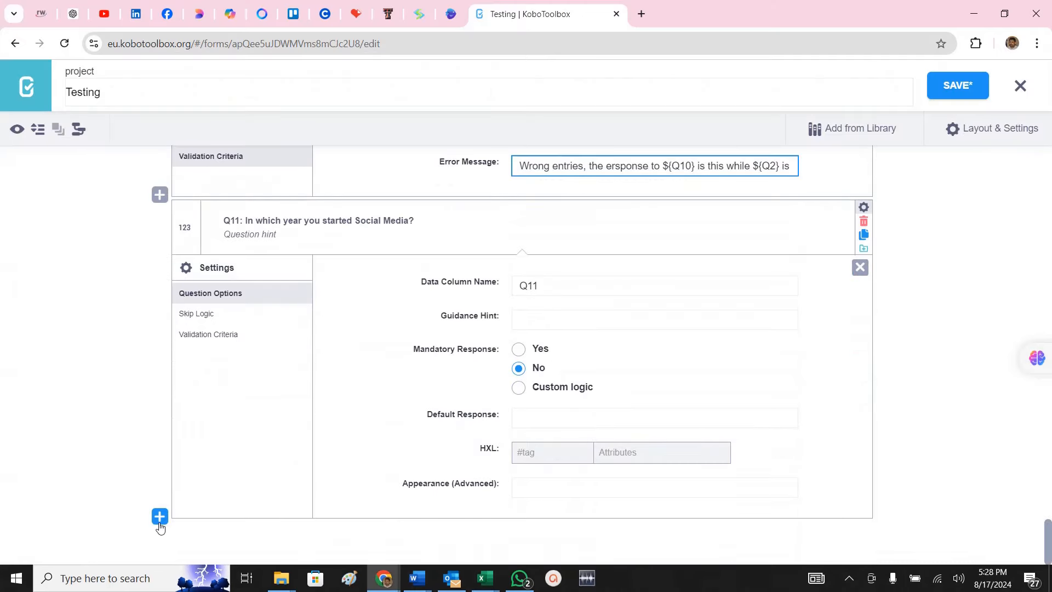
left_click(160, 517)
type("Email")
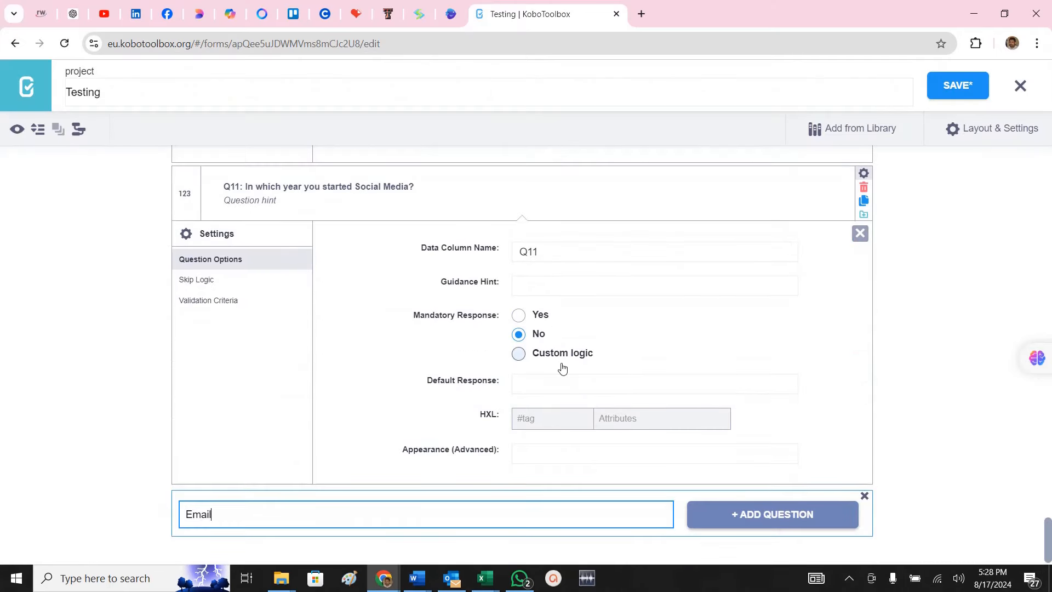
left_click(769, 520)
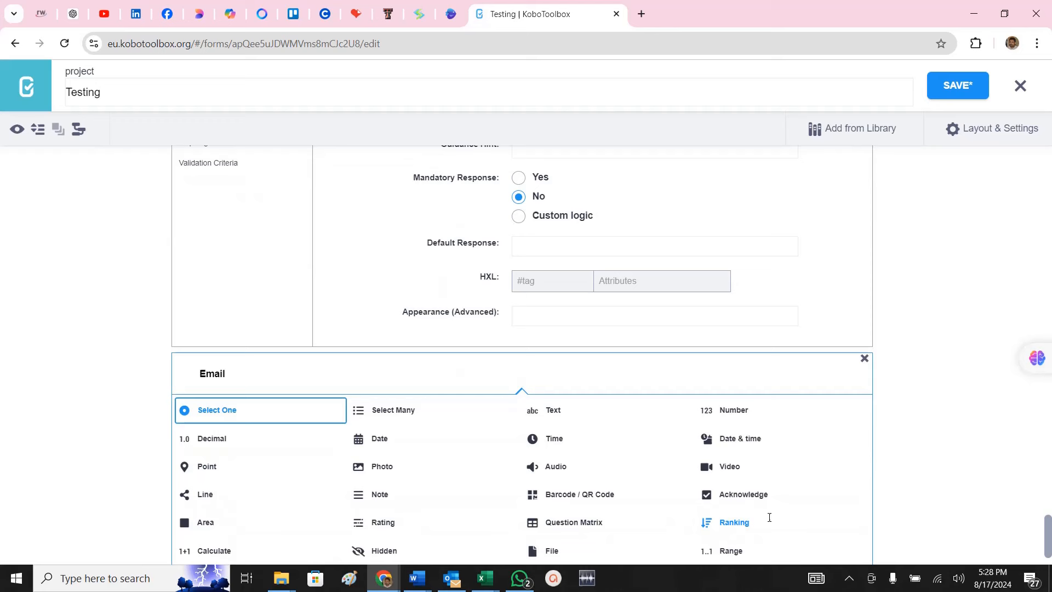
left_click(536, 408)
Add another text question titled "Confirmemail" below the Email question.
left_click(158, 533)
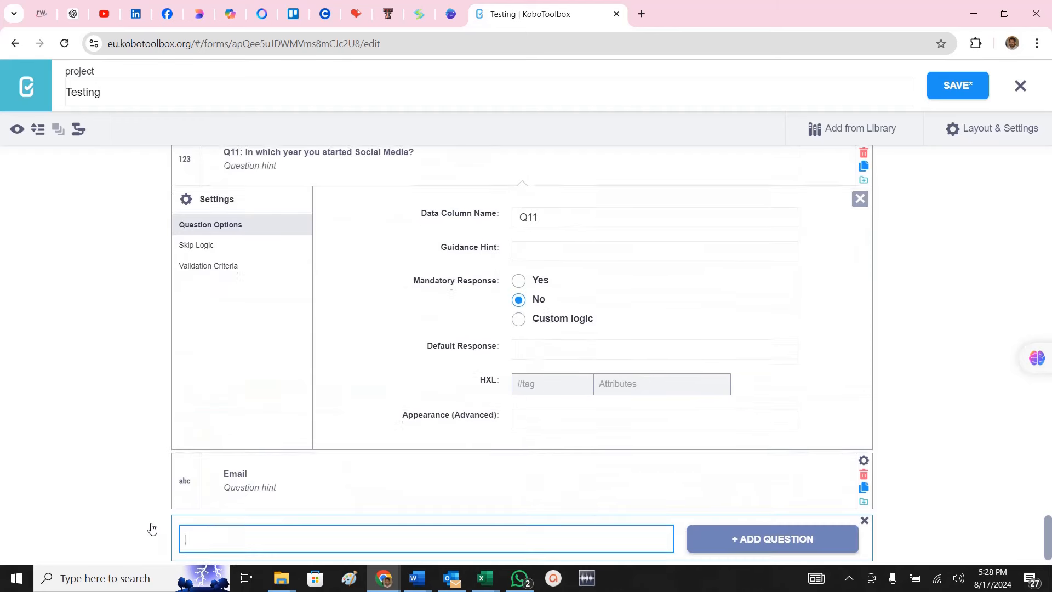
type("Confirm")
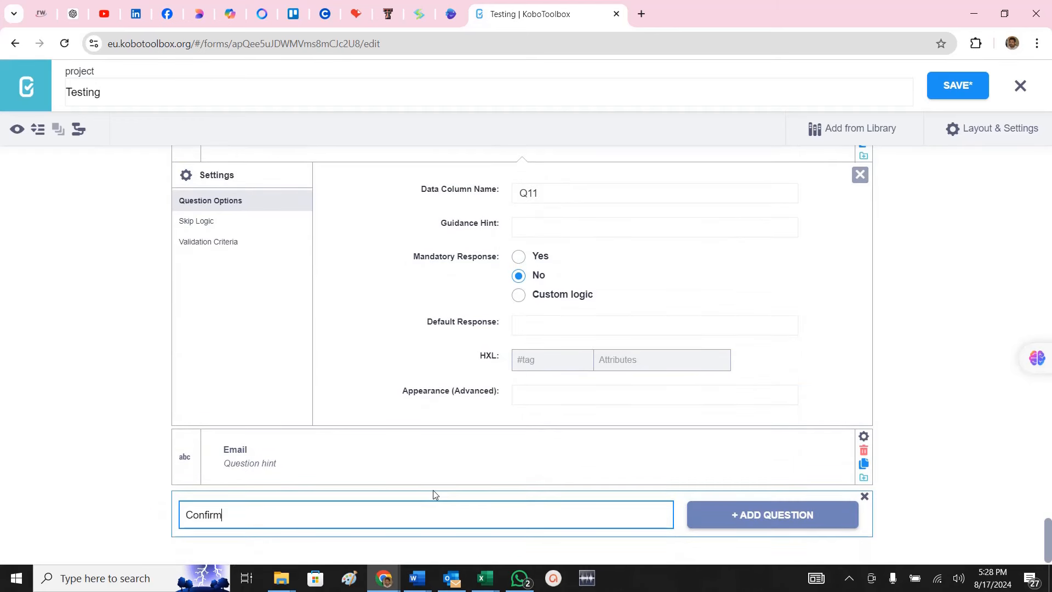
type("email")
left_click(757, 516)
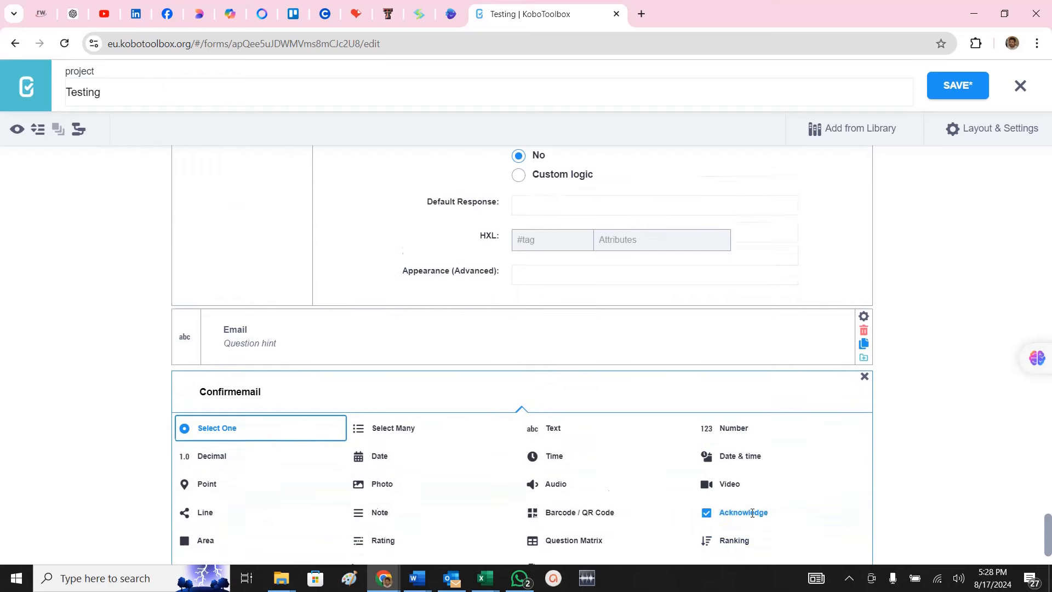
left_click(551, 403)
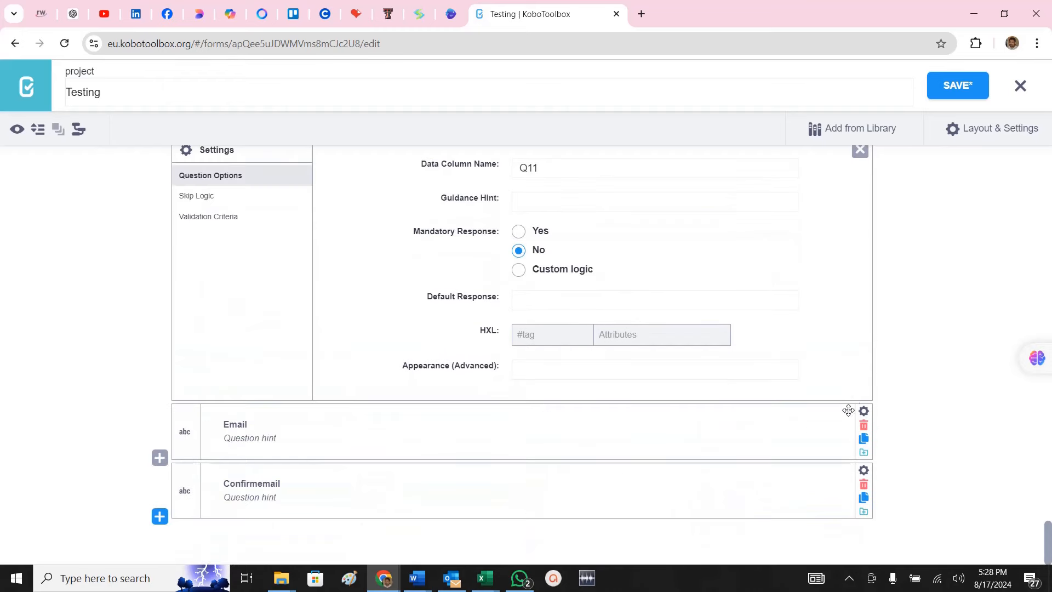
Review the data column names in the settings of the Email and Confirmemail questions.
left_click(863, 412)
scroll(637, 475, "down", 4)
left_click(559, 287)
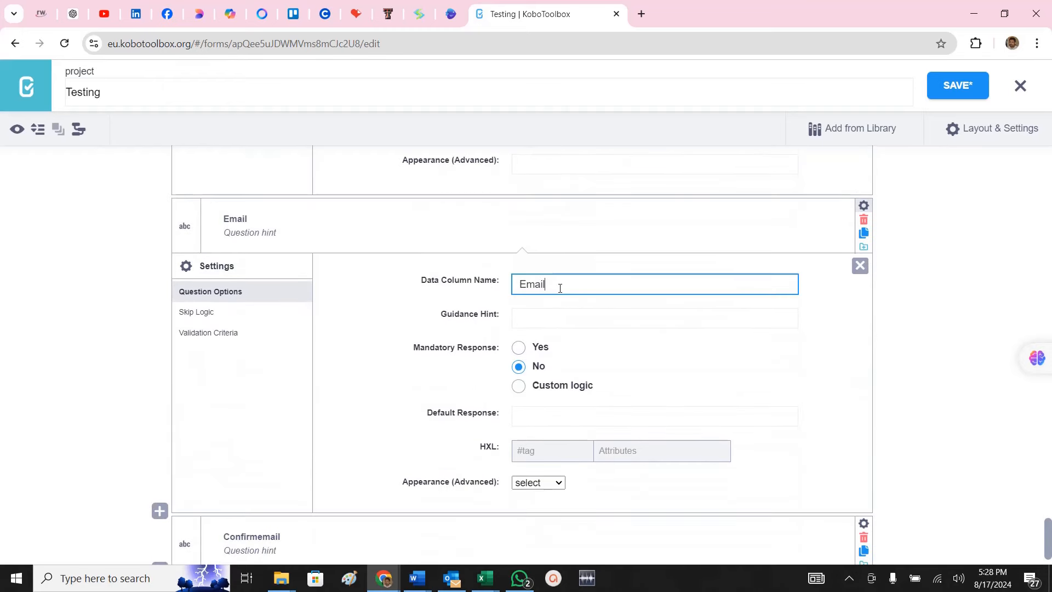
left_click(864, 205)
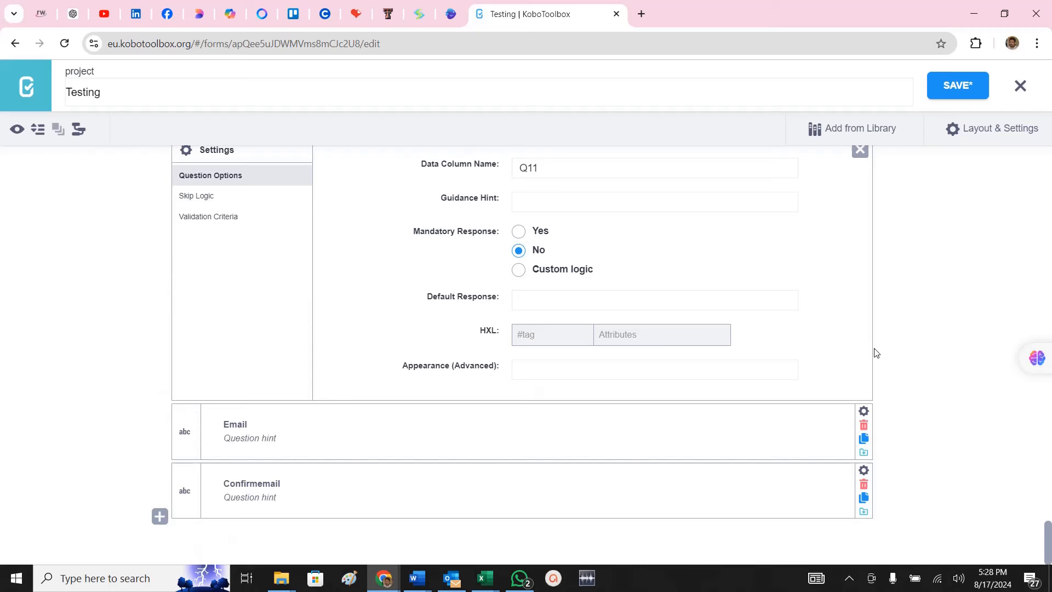
left_click(864, 471)
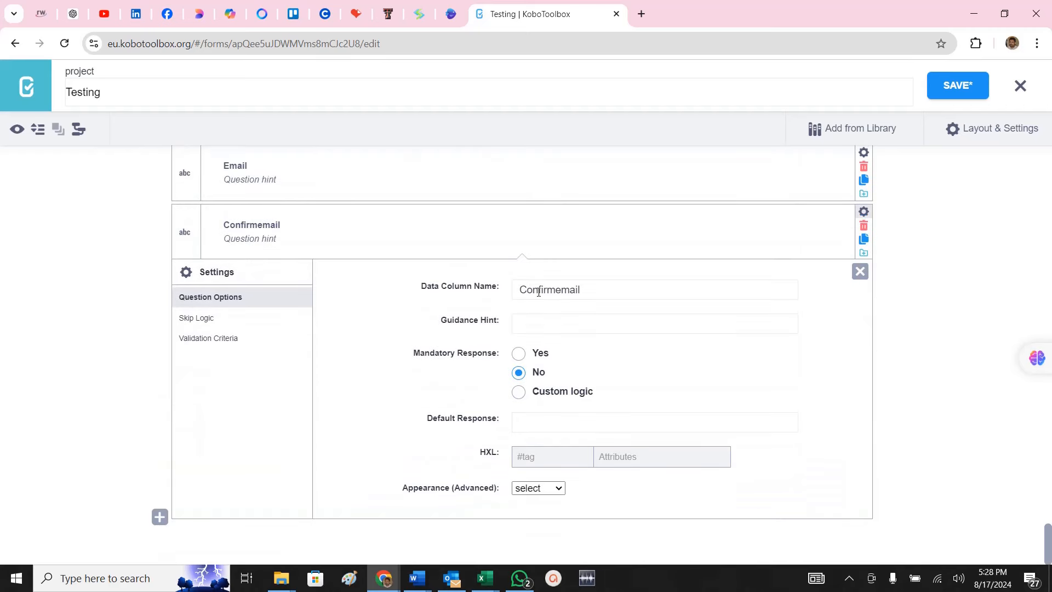
double_click(538, 291)
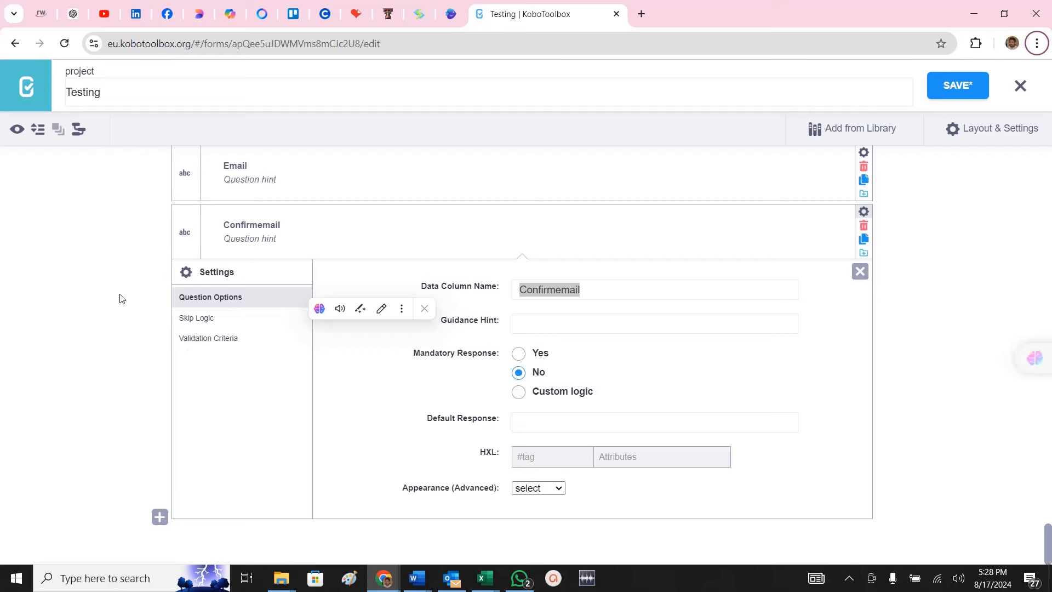
Give Confirmemail the manual validation code "${Q13_ConfirmEmail} = ${Q12_Email}", copied from the Word document.
left_click(214, 346)
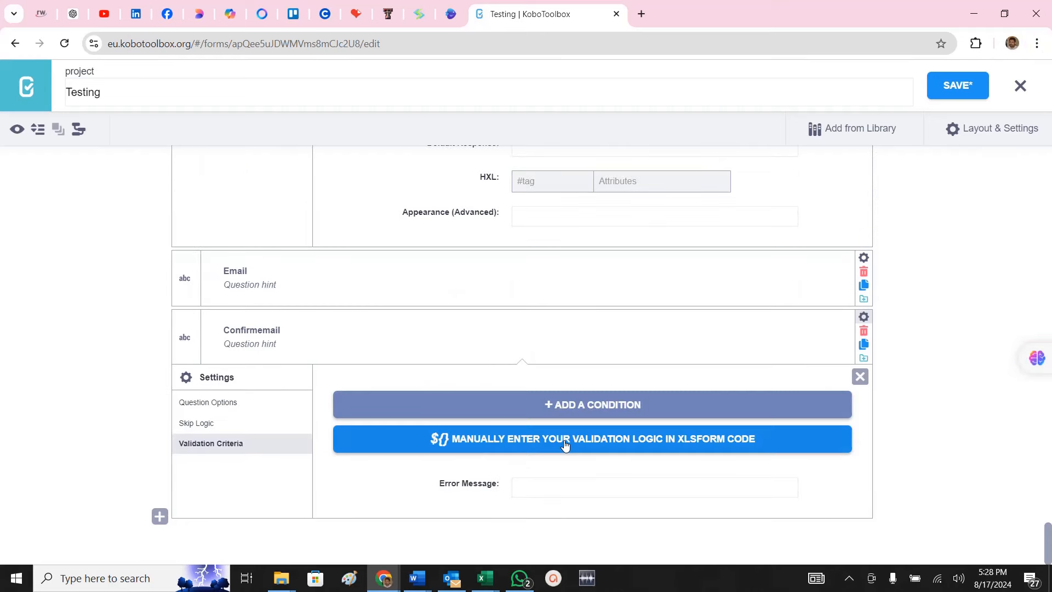
left_click(565, 443)
key("alt+Tab")
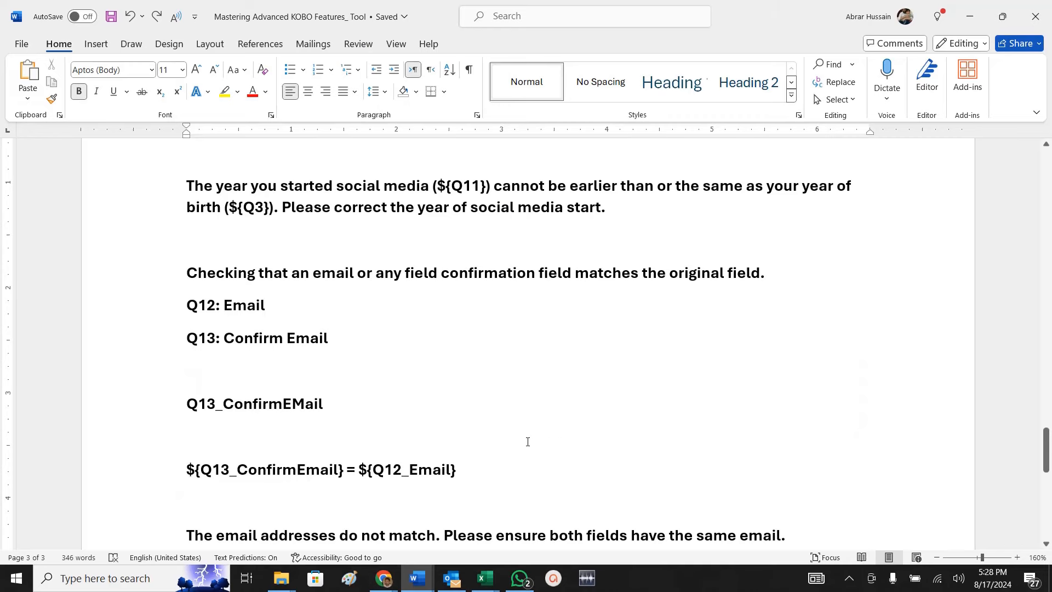
left_click_drag(458, 470, 188, 435)
key("ctrl+c")
key("alt+Tab")
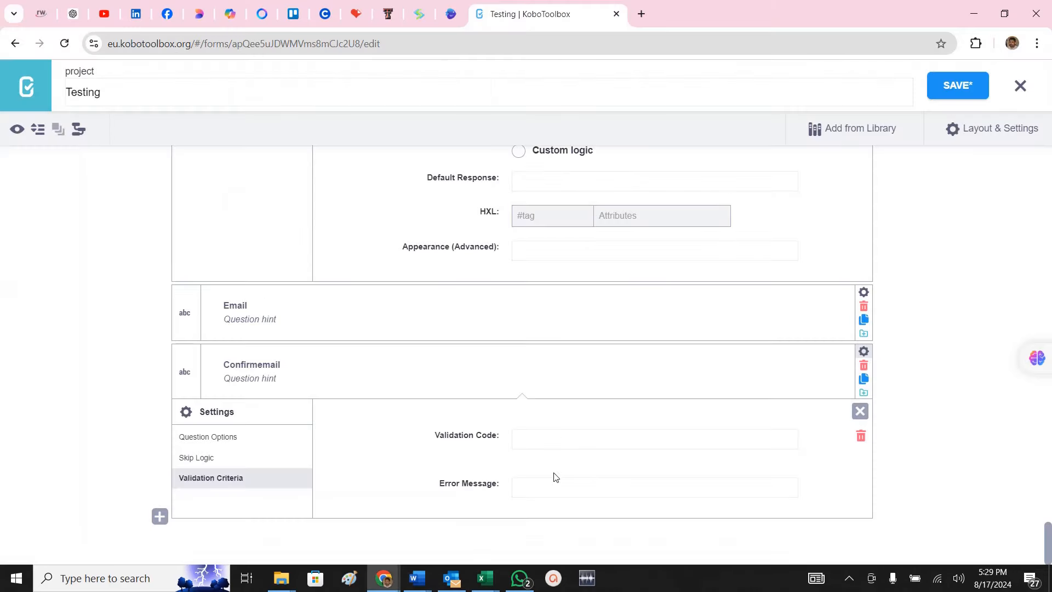
left_click(554, 438)
key("ctrl+v")
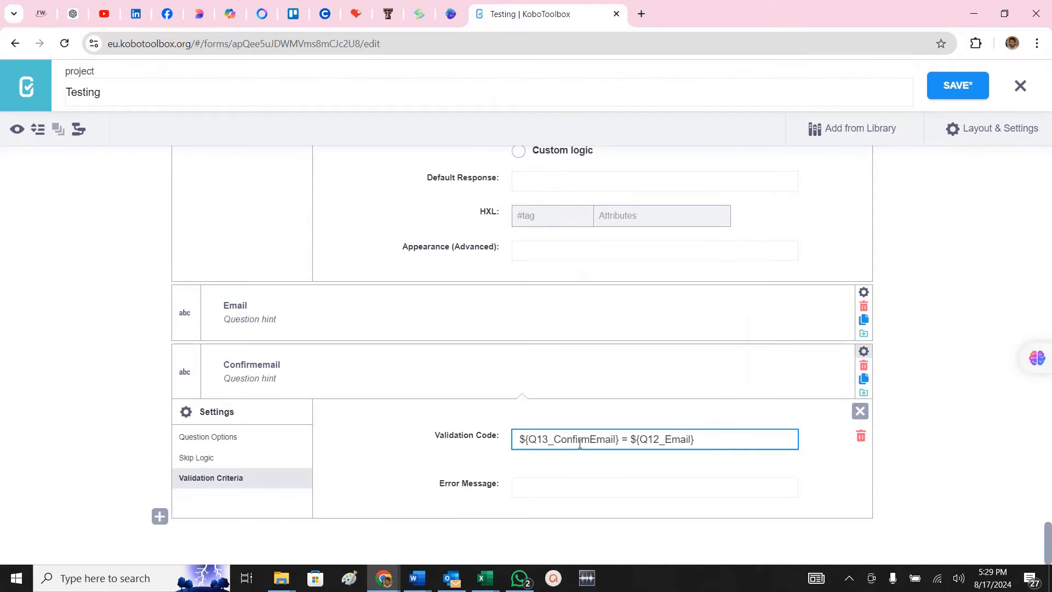
Check the Email question's data column name against the reference used in Confirmemail's validation code.
scroll(573, 320, "up", 4)
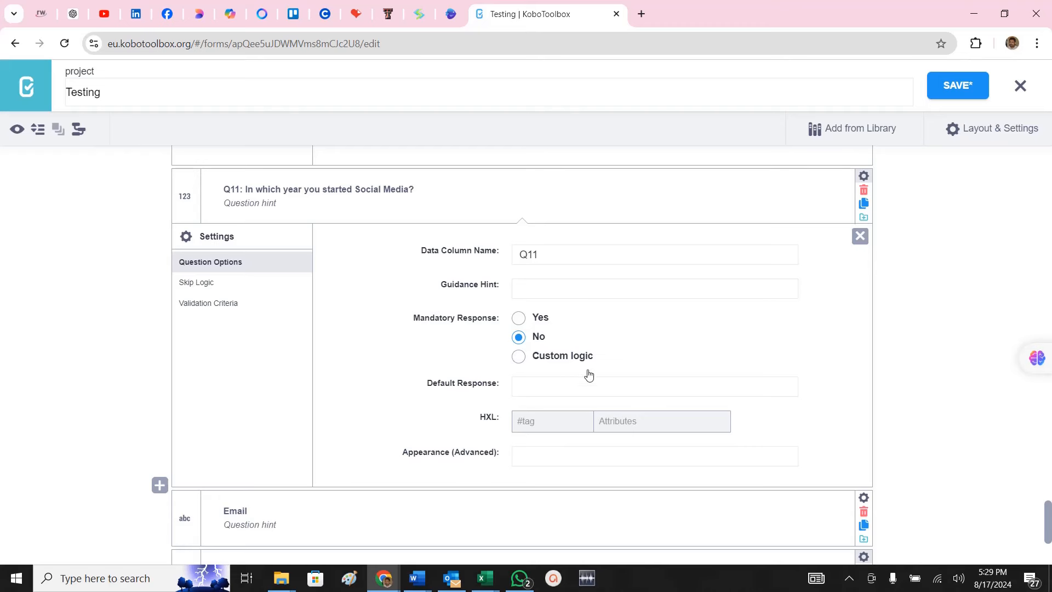
scroll(589, 375, "down", 4)
left_click(864, 292)
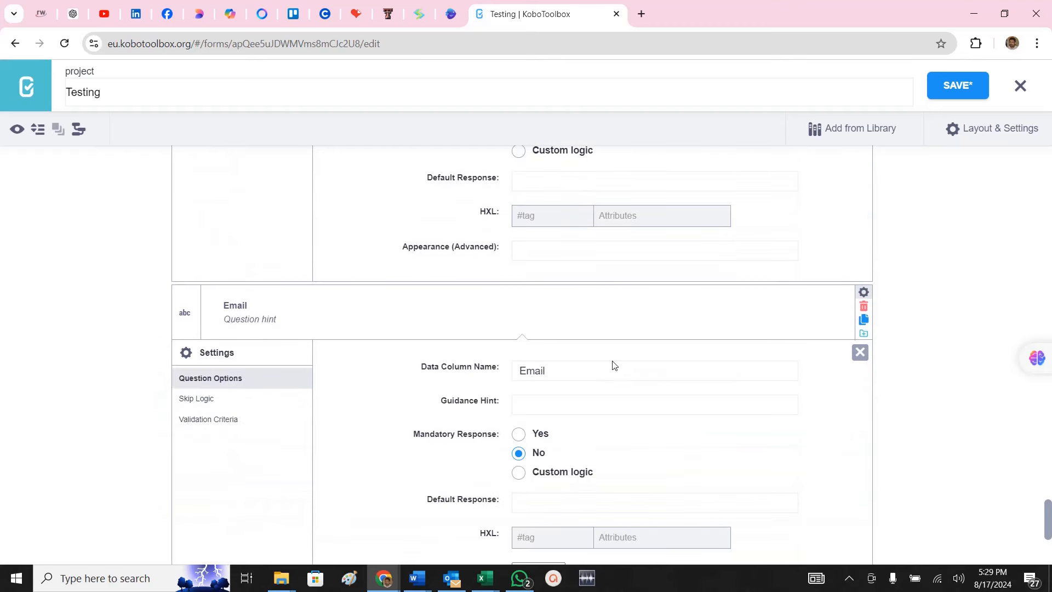
left_click(864, 292)
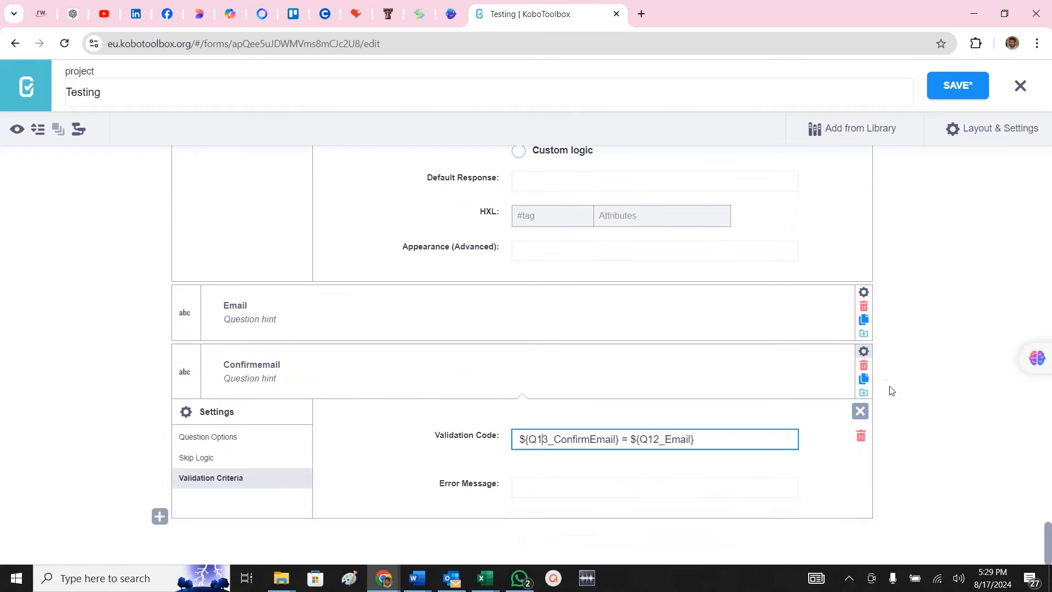
Check Confirmemail's data column name and remove the "Q13_" prefix from the ConfirmEmail reference in its validation code.
left_click(865, 353)
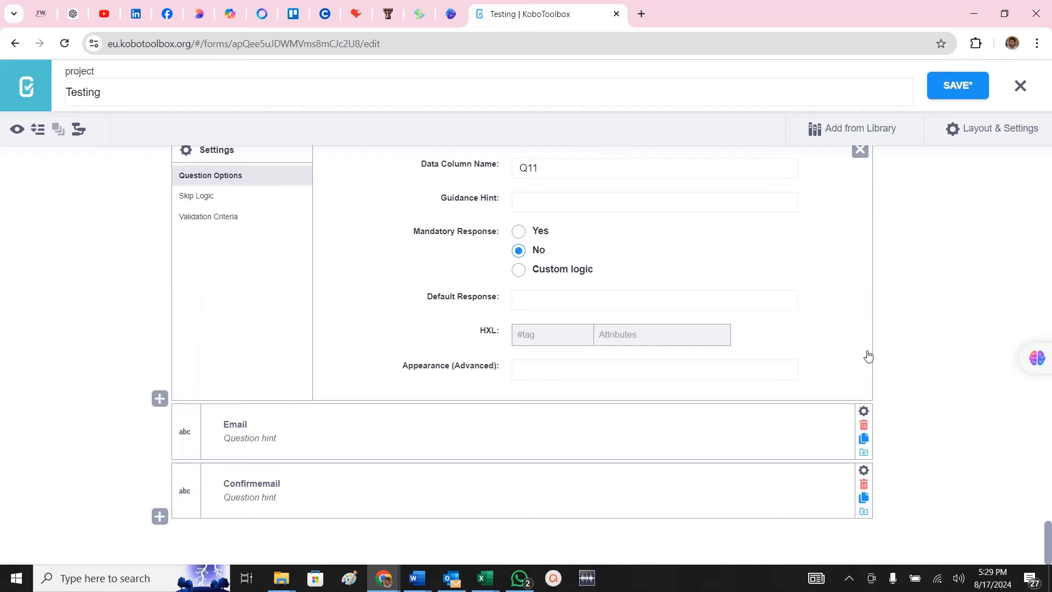
left_click(864, 470)
scroll(899, 440, "down", 2)
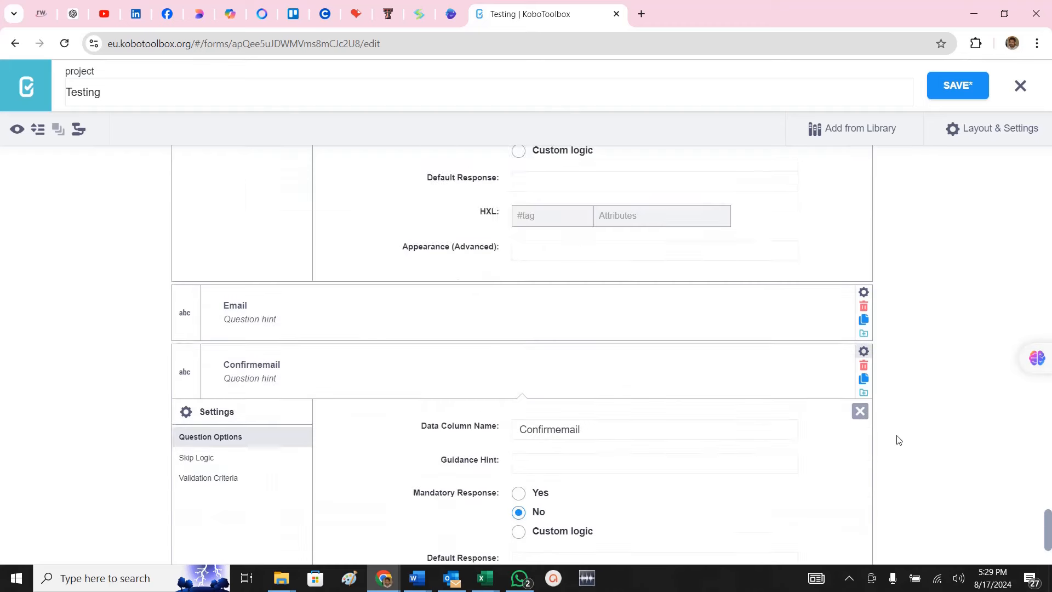
scroll(899, 440, "down", 2)
left_click_drag(613, 286, 442, 291)
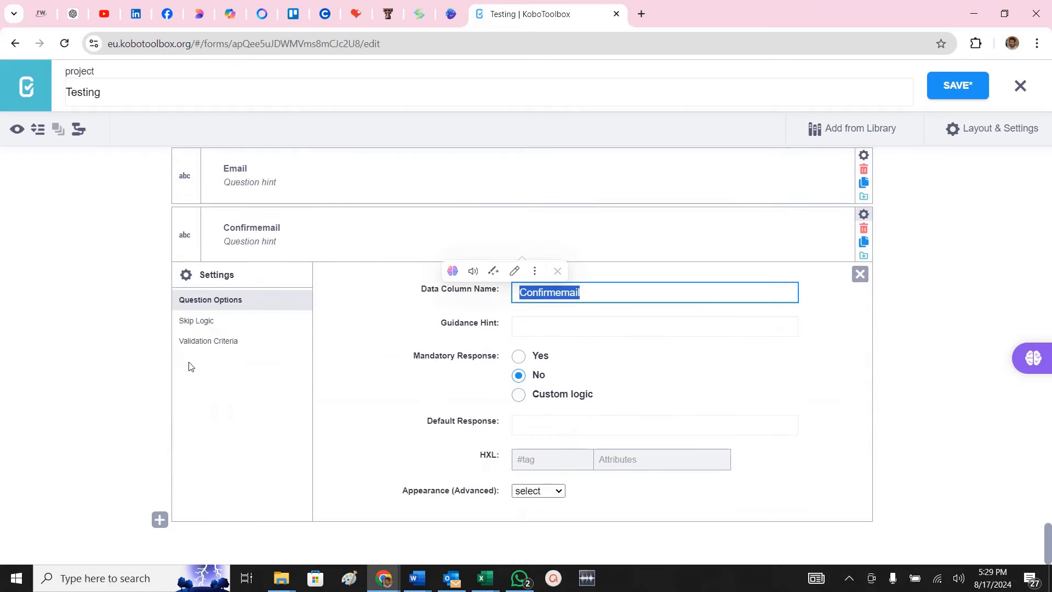
left_click(230, 341)
left_click(557, 440)
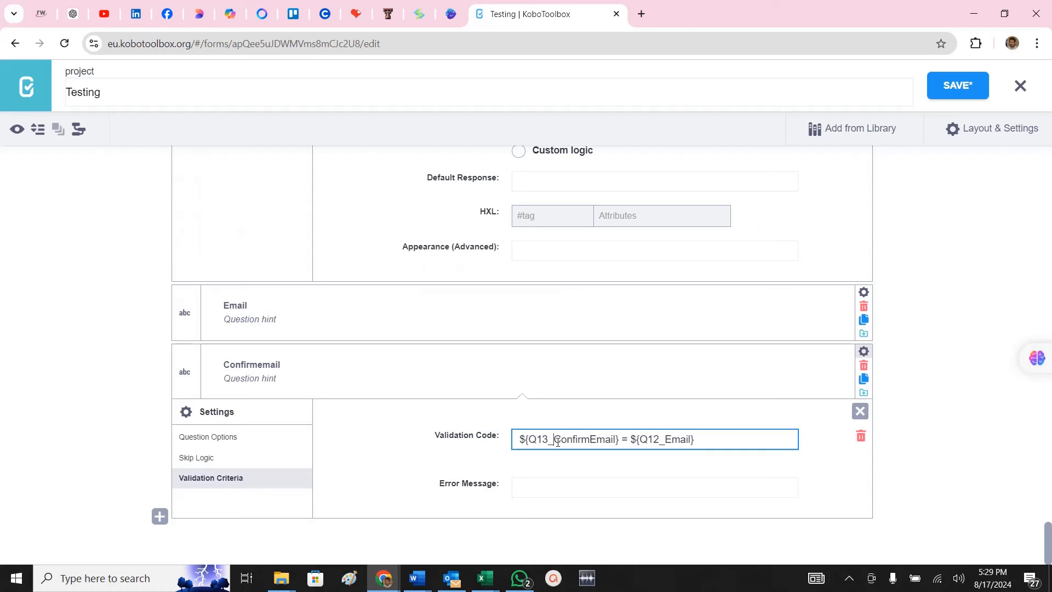
key("shift+Left")
key("shift+Left")
key("shift+Left")
key("shift+Left")
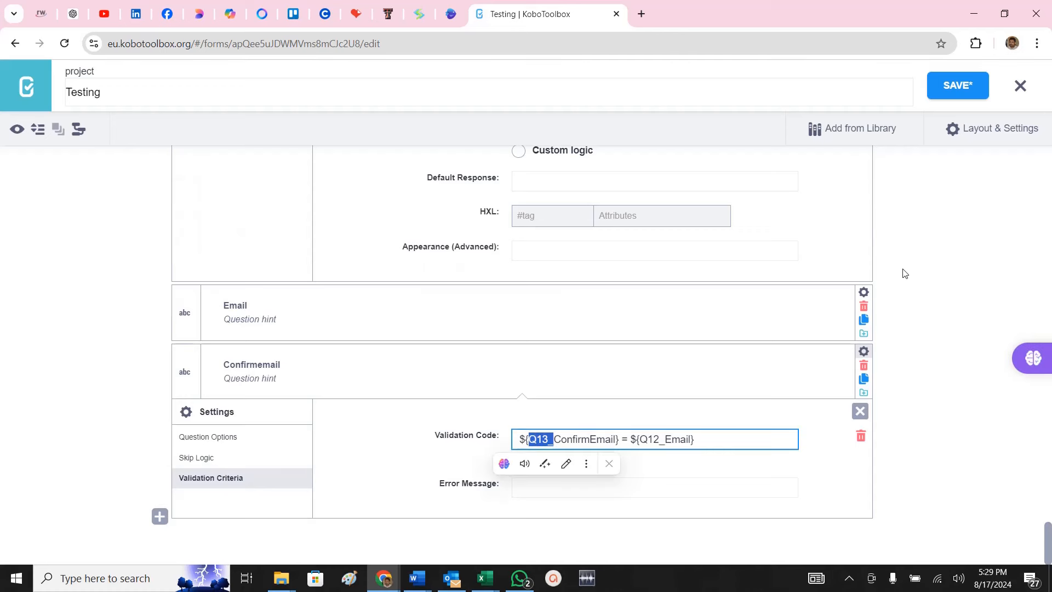
key("BackSpace")
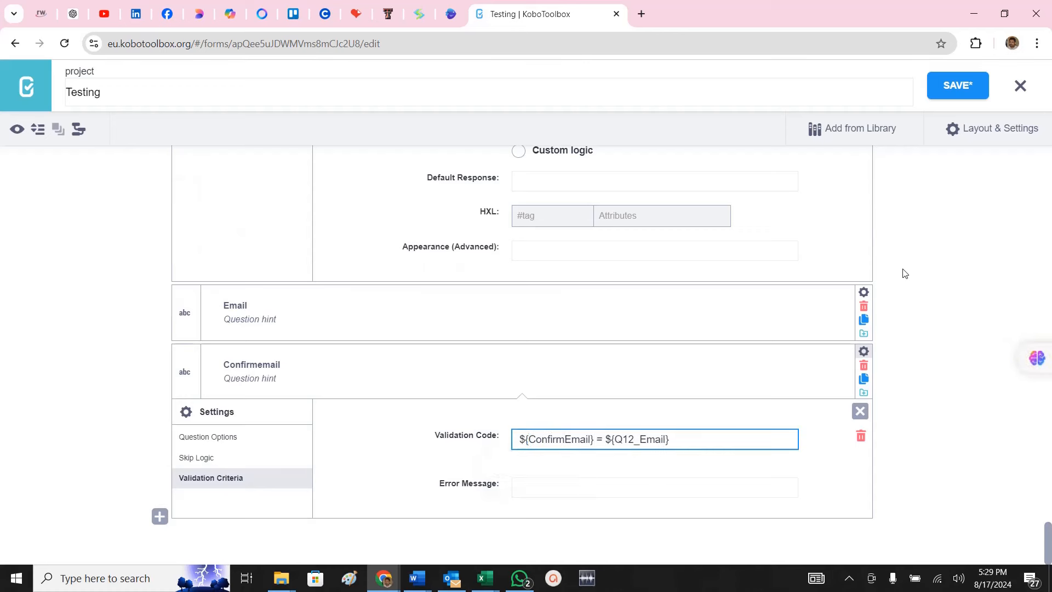
Remove the "Q12_" prefix so Confirmemail's validation code reads "${ConfirmEmail} = ${Email}", and review both references.
key("ctrl+shift+Right")
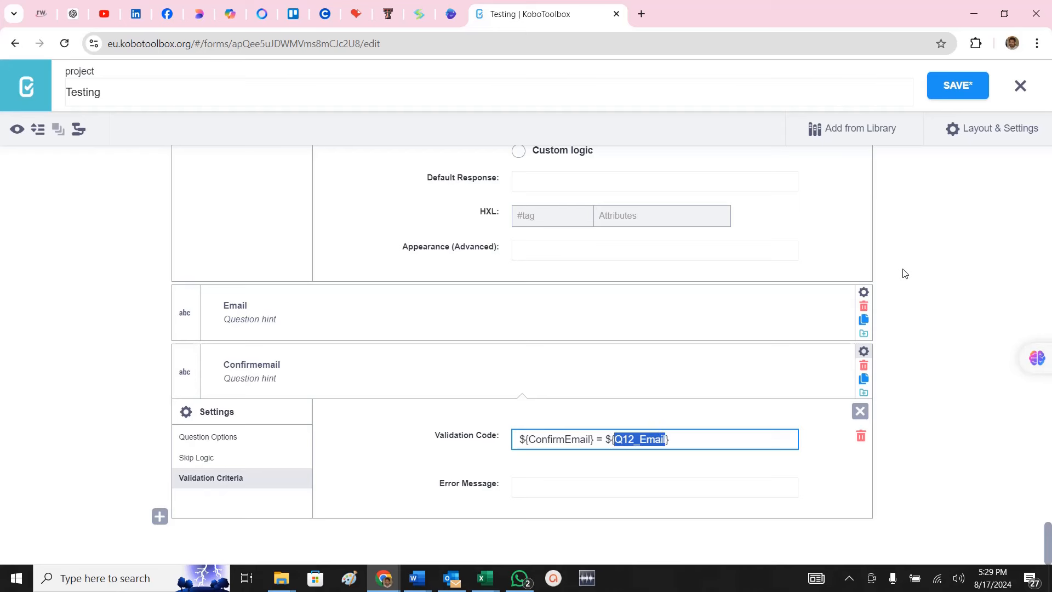
key("shift+Right")
key("shift+Left")
key("shift+Left")
key("shift+Left")
key("shift+Left")
key("shift+Left")
key("shift+Left")
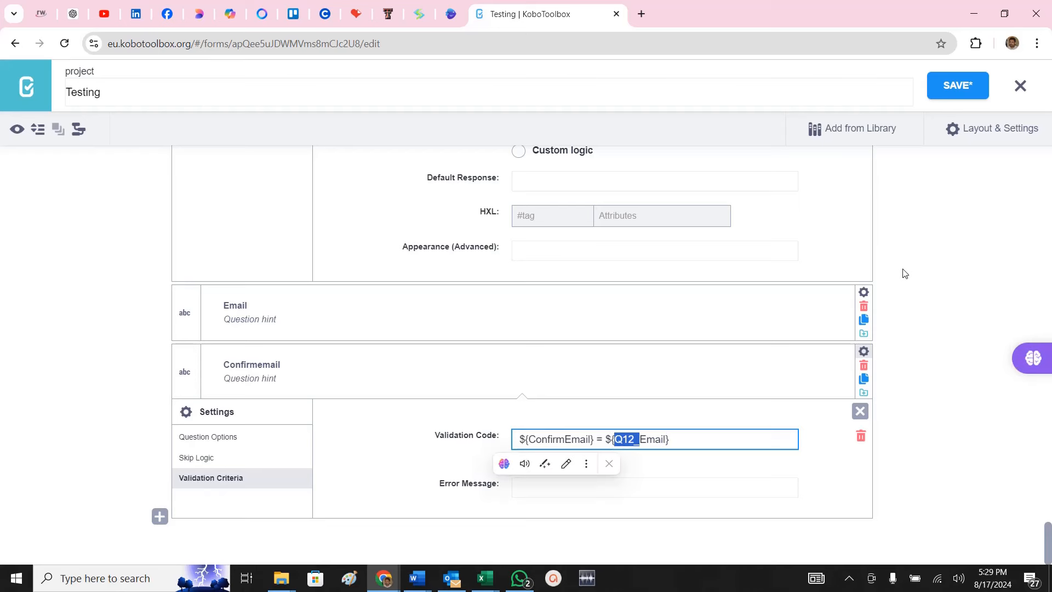
key("BackSpace")
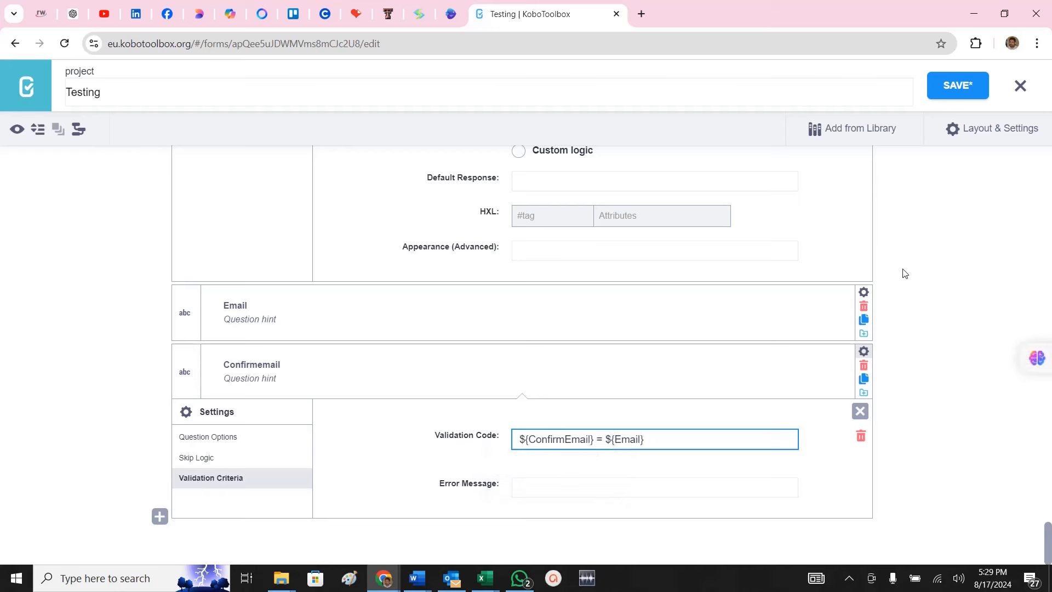
left_click_drag(694, 447, 436, 430)
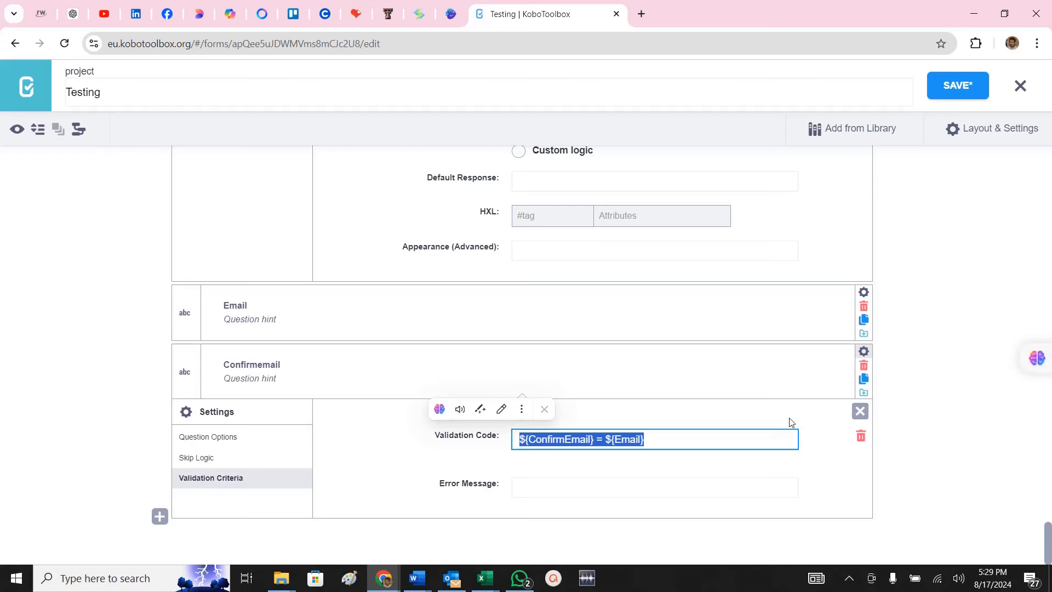
left_click(519, 440)
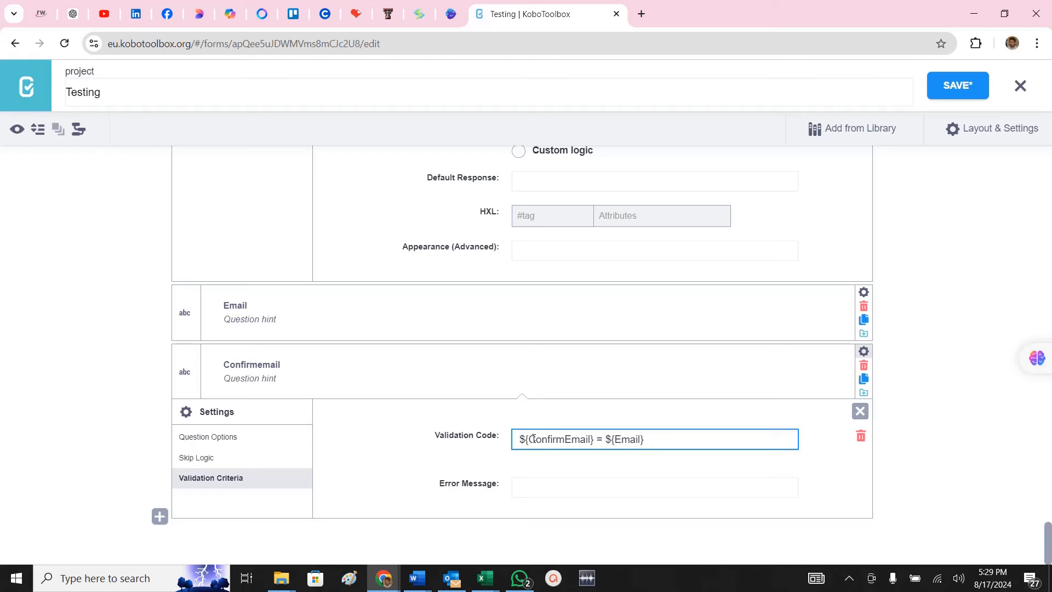
left_click_drag(529, 439, 592, 432)
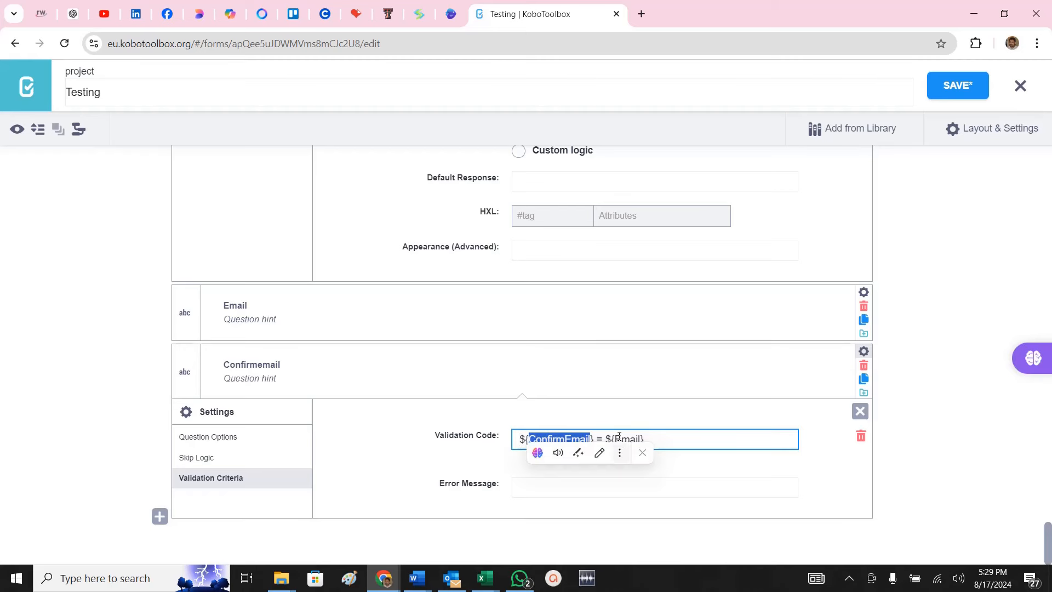
left_click_drag(615, 439, 643, 437)
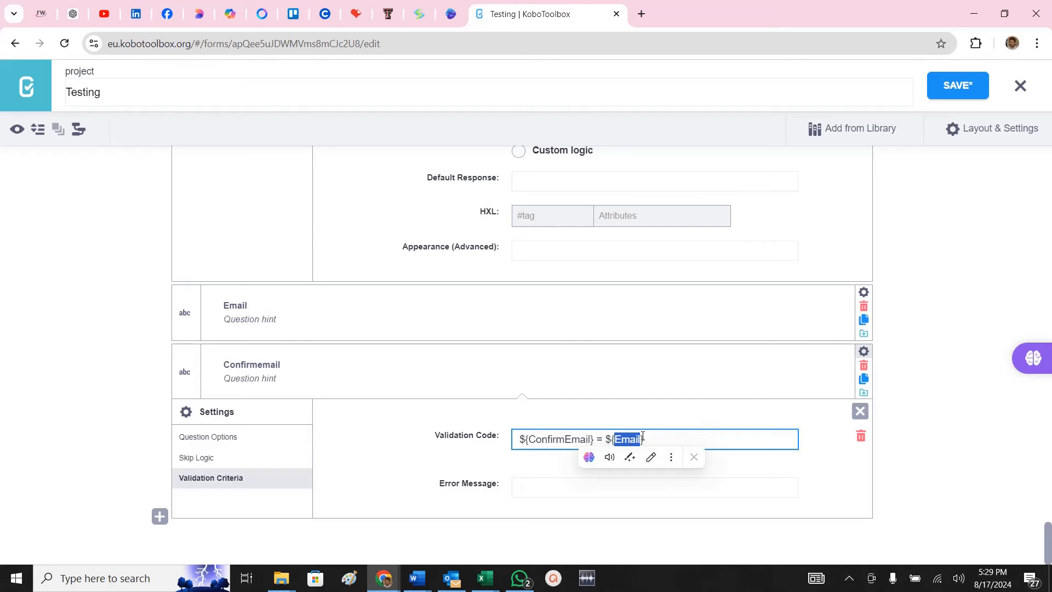
Set Confirmemail's error message to "The email addresses do not match. Please ensure both fields have the same email.", copied from the Word document.
key("alt+Tab")
scroll(526, 406, "down", 3)
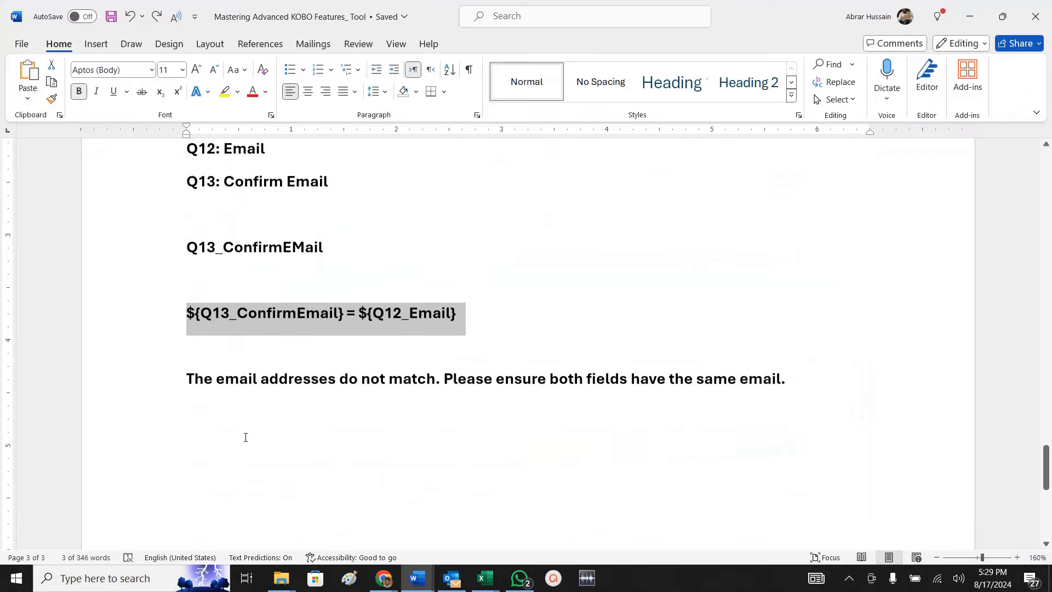
left_click_drag(187, 380, 824, 377)
key("ctrl+c")
key("alt+Tab")
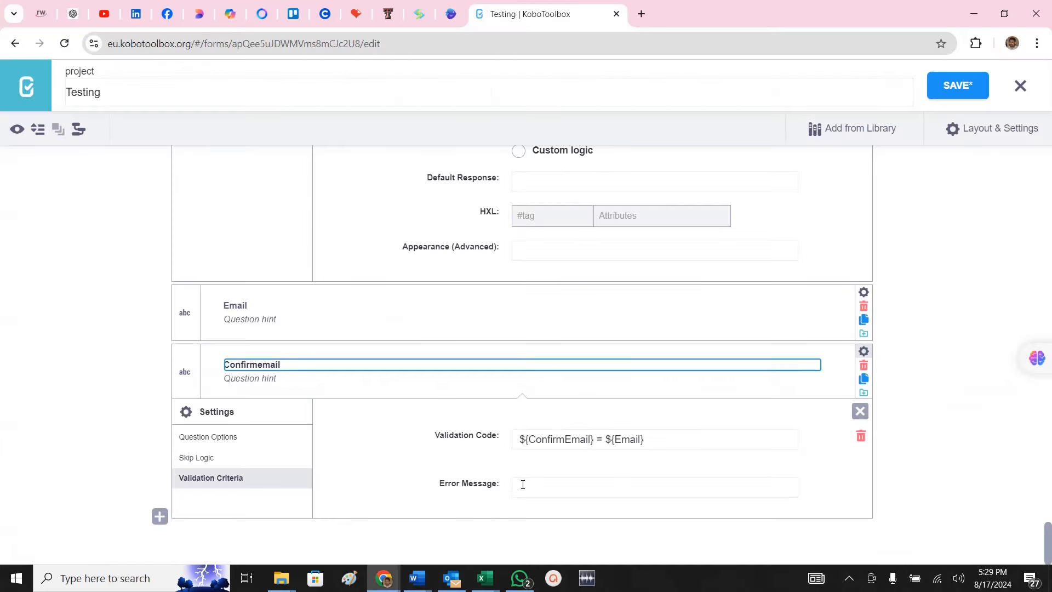
left_click(521, 488)
key("ctrl+v")
left_click(441, 513)
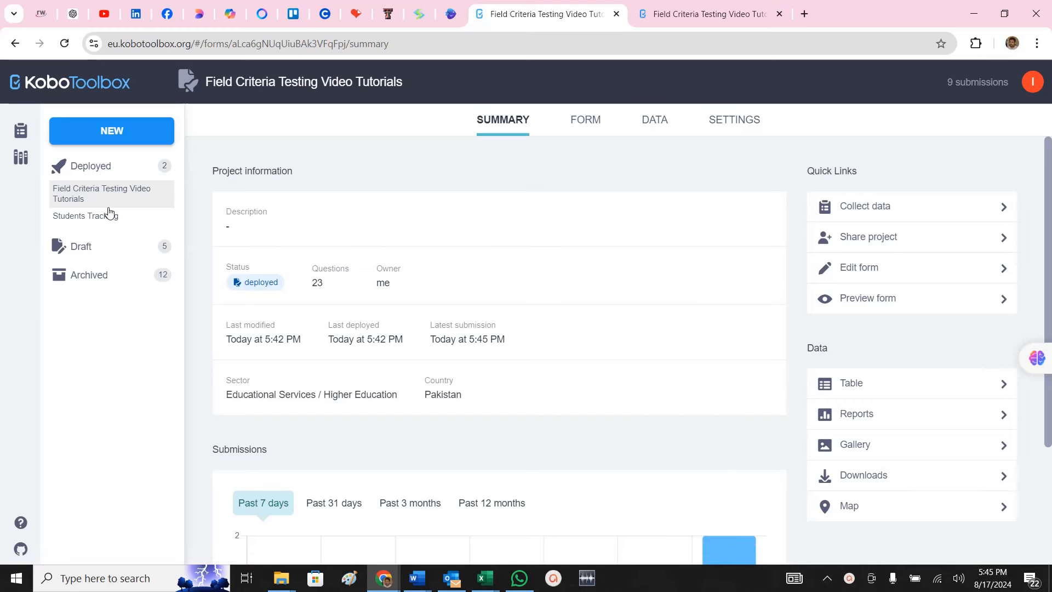
Redeploy the current version of the Field Criteria Testing Video Tutorials form.
left_click(586, 129)
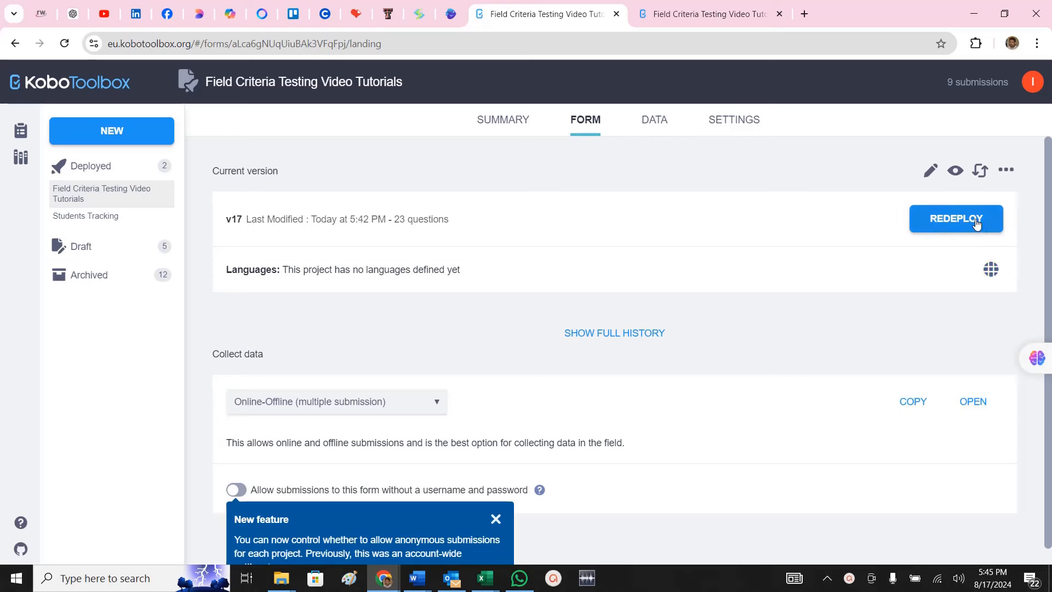
left_click(970, 222)
left_click(573, 237)
View the submissions table, and export the data as XLS with labels and download the new file.
left_click(653, 130)
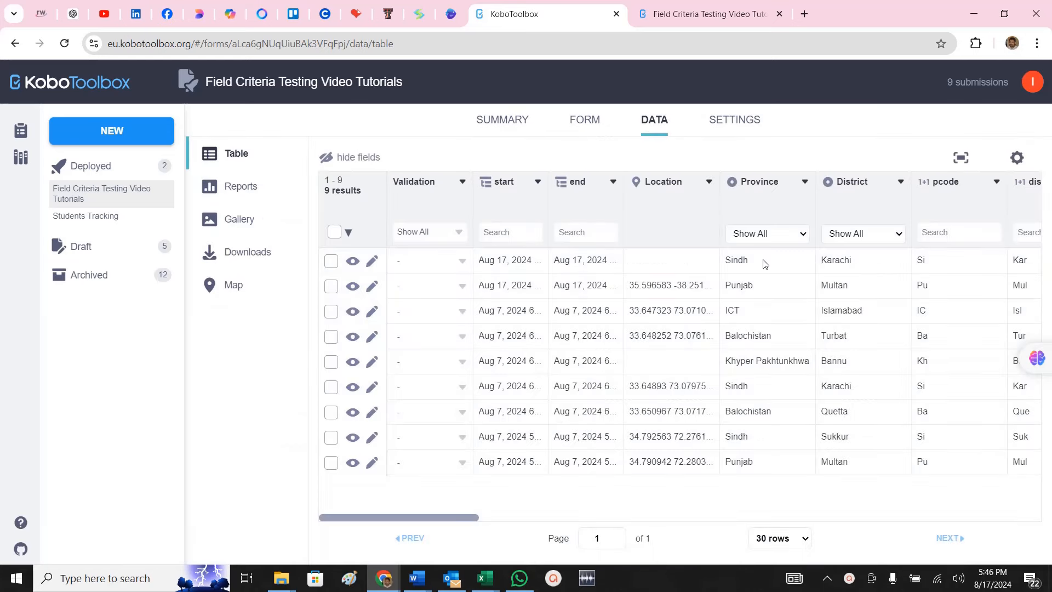
left_click_drag(438, 527, 340, 570)
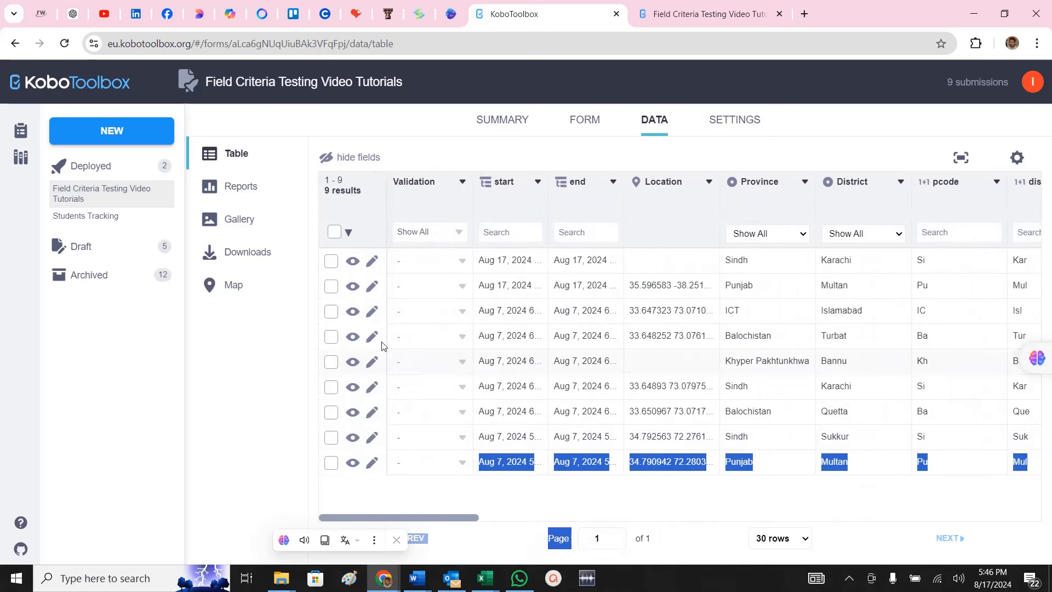
left_click(239, 256)
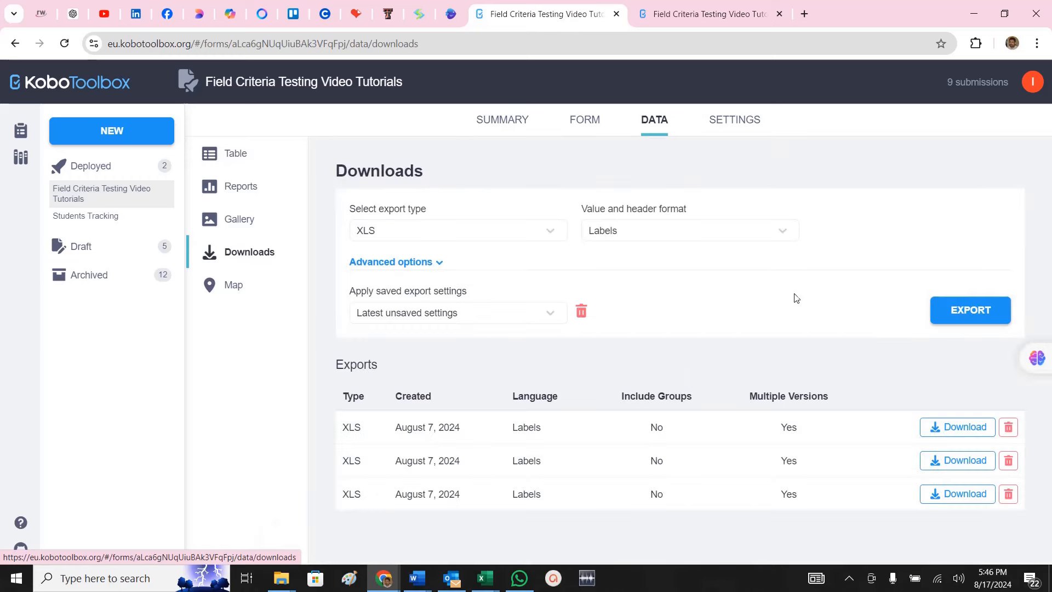
left_click(968, 312)
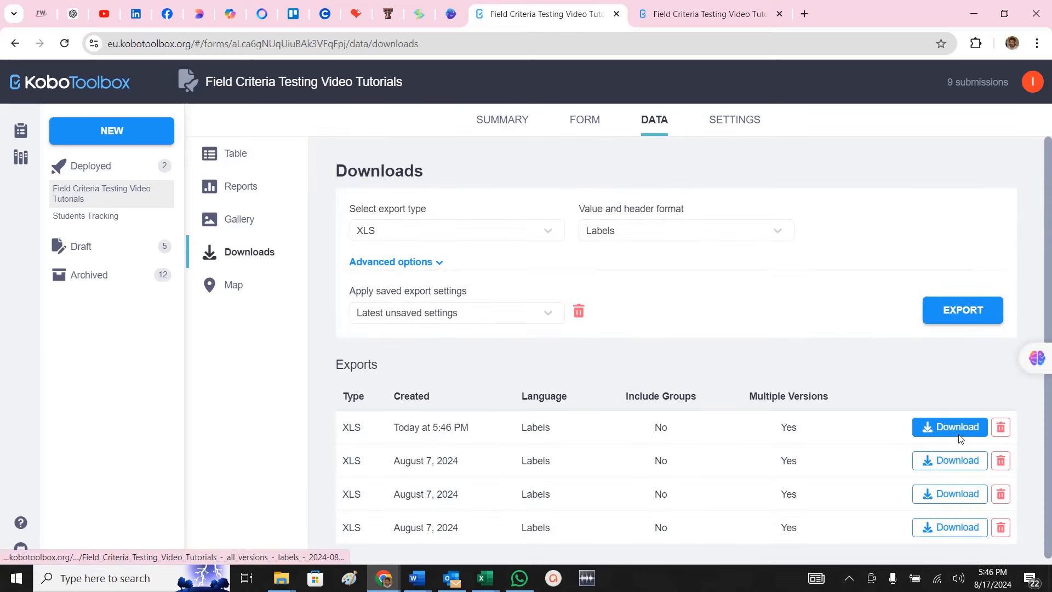
left_click(961, 433)
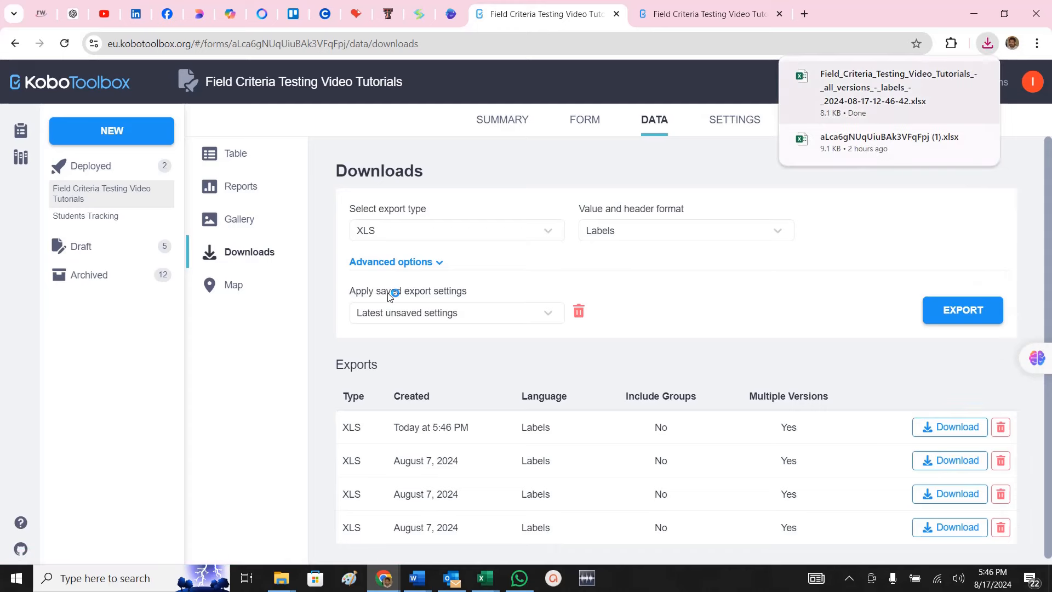
Switch to Excel with the downloaded export and examine the submission's Province, pcode and Form_ID entries.
key("alt+Tab")
left_click(317, 313)
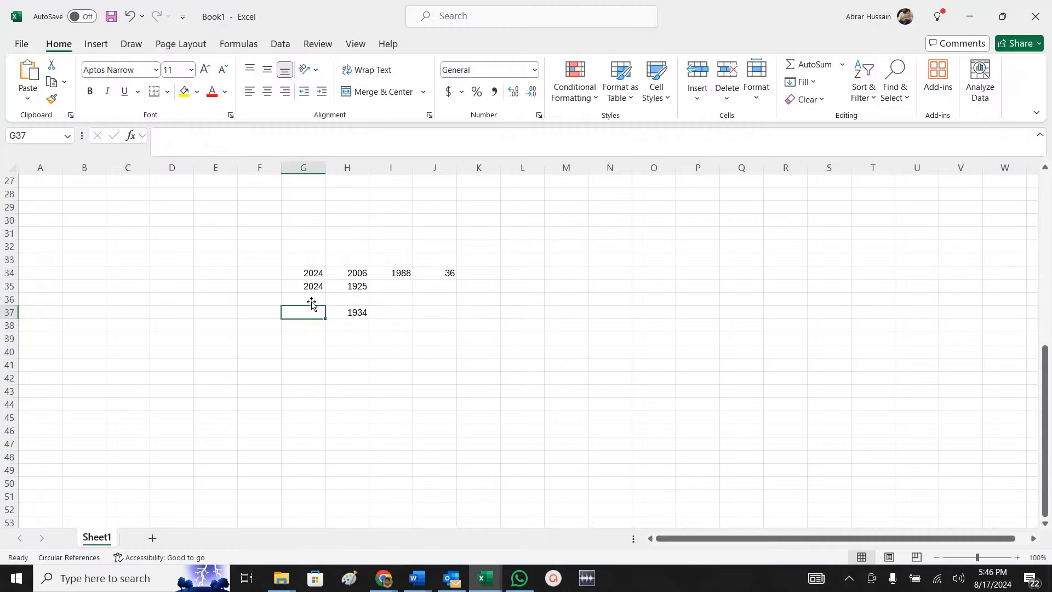
left_click(314, 273)
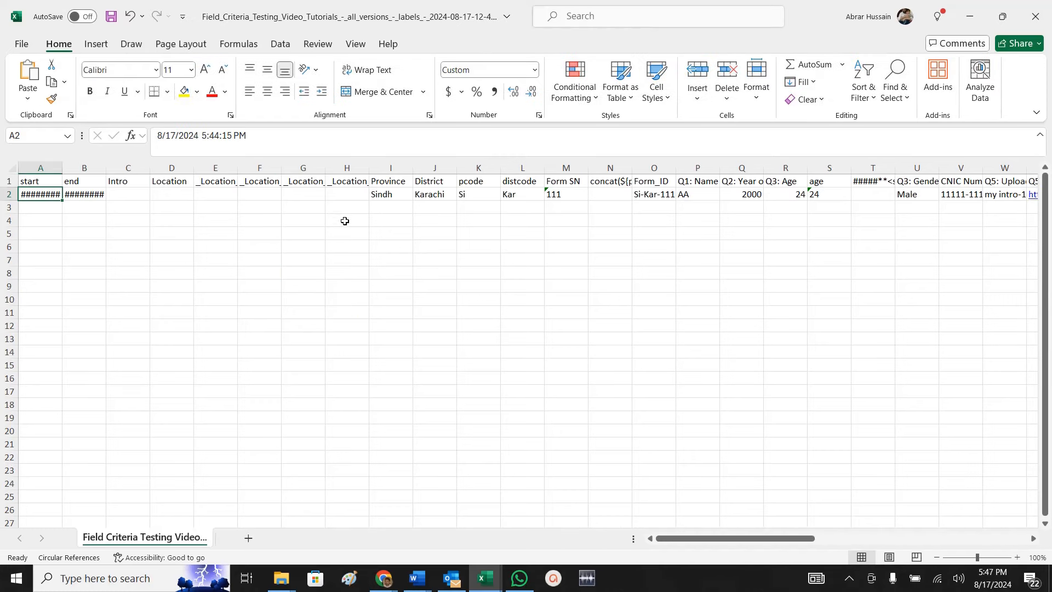
left_click(378, 195)
left_click(479, 196)
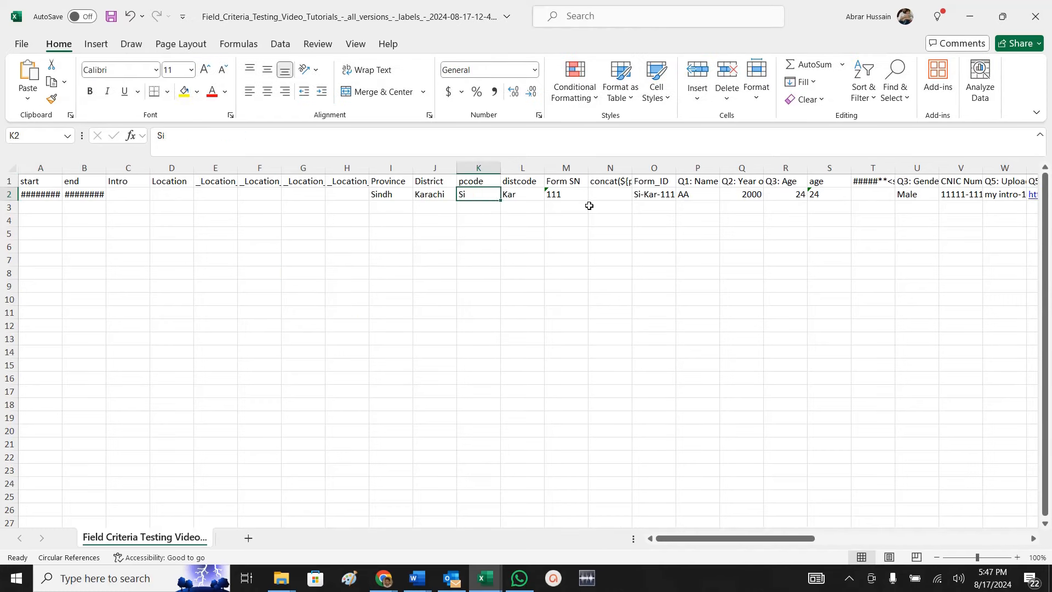
left_click(629, 208)
left_click(657, 195)
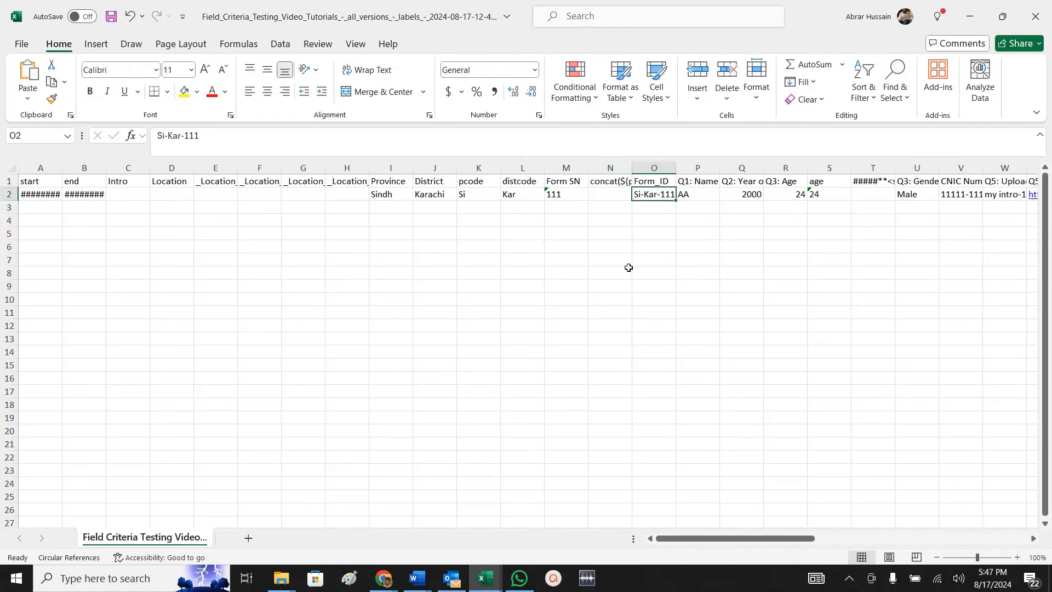
left_click(647, 184)
left_click(648, 196)
Widen the Form_ID column and examine the form ID, year and age entries.
left_click_drag(676, 169, 715, 169)
double_click(685, 196)
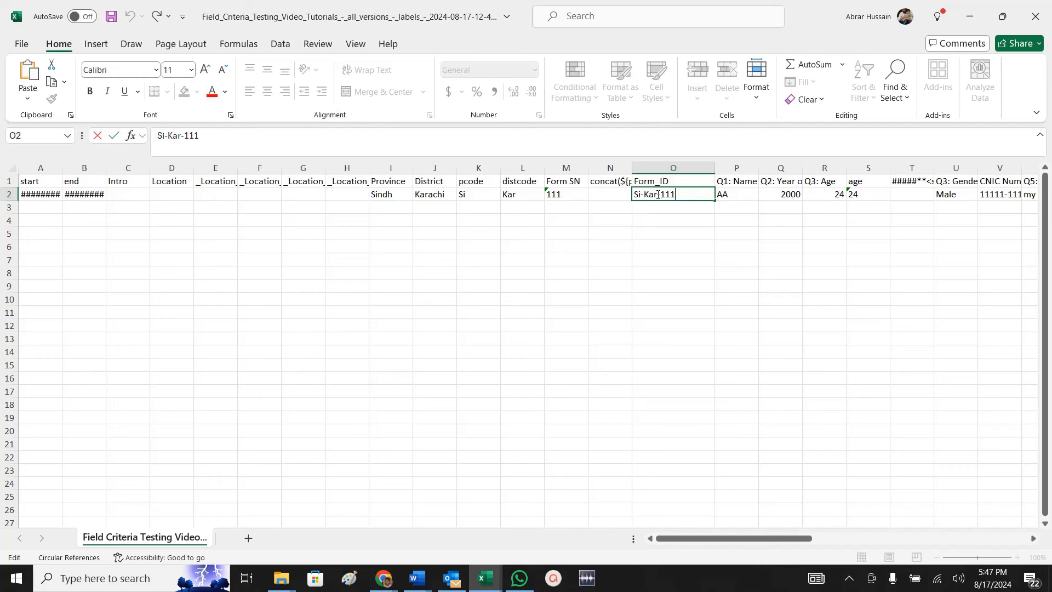
left_click_drag(660, 195, 621, 191)
left_click(554, 183)
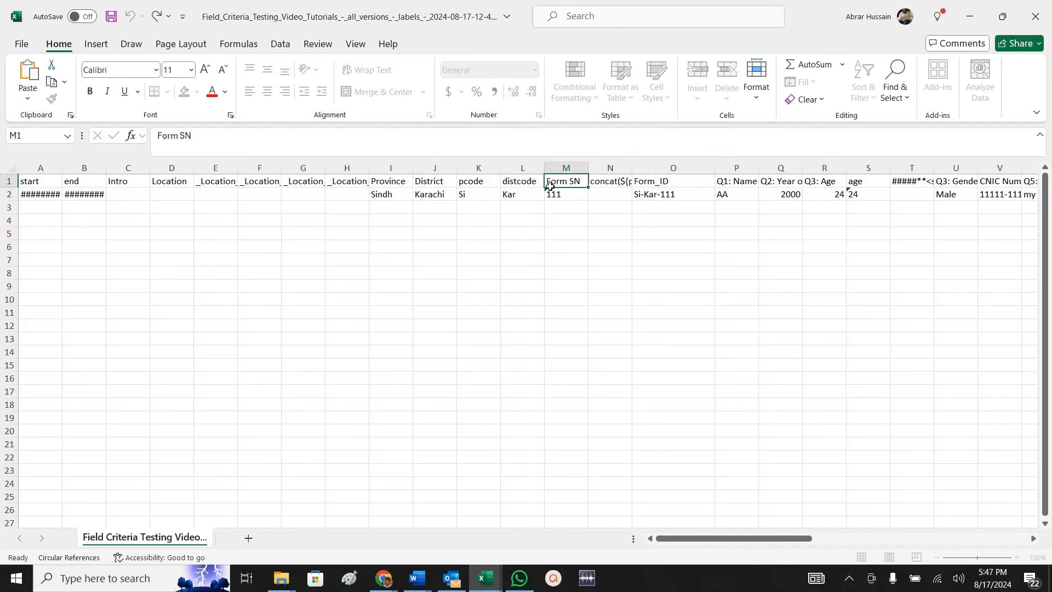
left_click(775, 196)
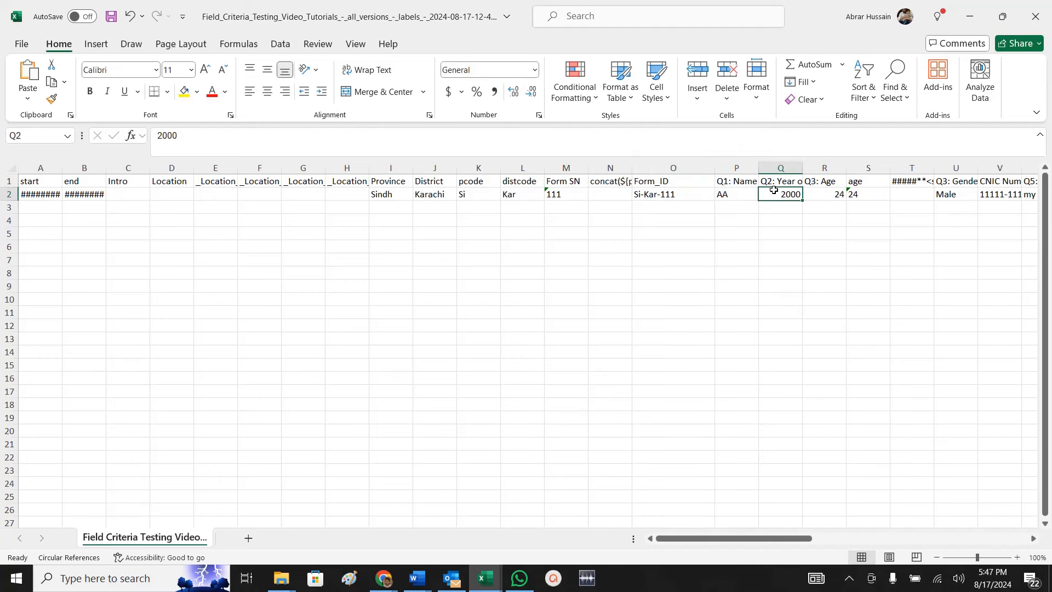
left_click(829, 193)
Widen the CNIC Number column so that its full entry can be read.
left_click_drag(765, 543, 826, 543)
left_click(648, 195)
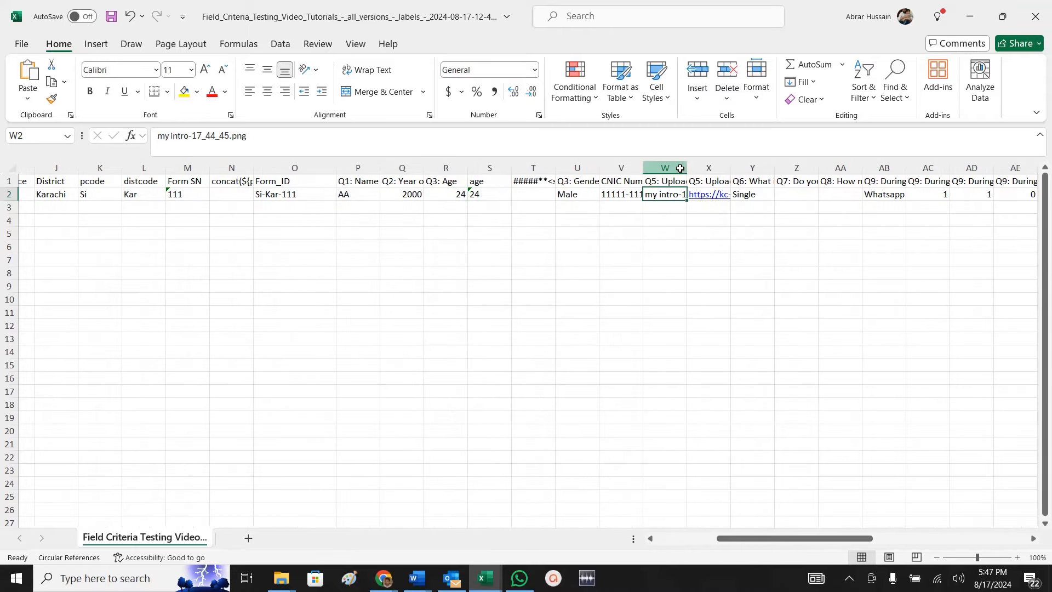
left_click_drag(681, 167, 752, 168)
left_click(620, 184)
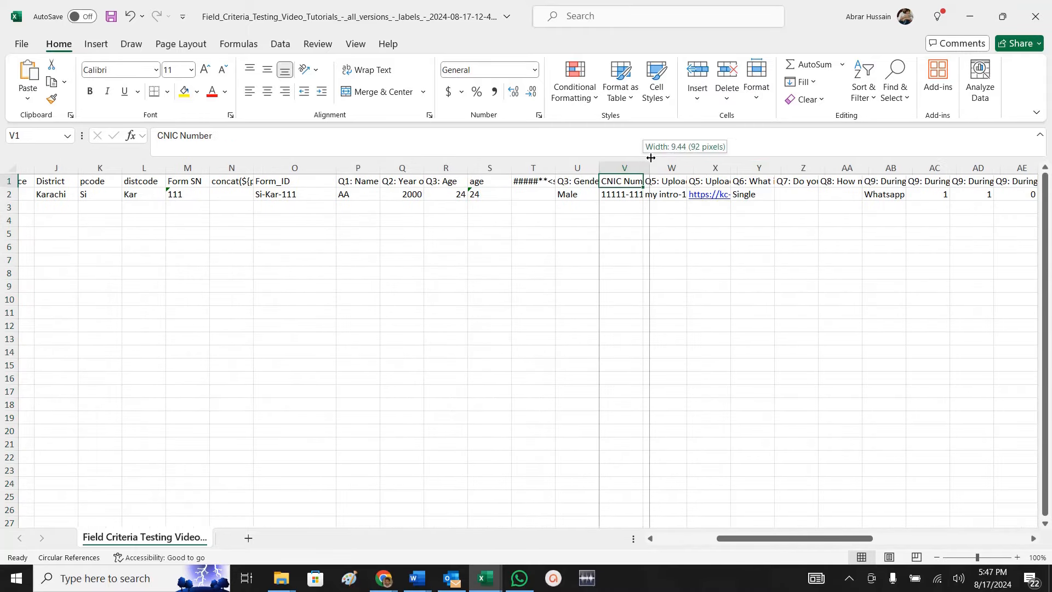
double_click(645, 167)
left_click(647, 197)
Widen the "Q5: Upload picture of CNIC" column and examine the picture's file name and link beside the CNIC number.
left_click(741, 181)
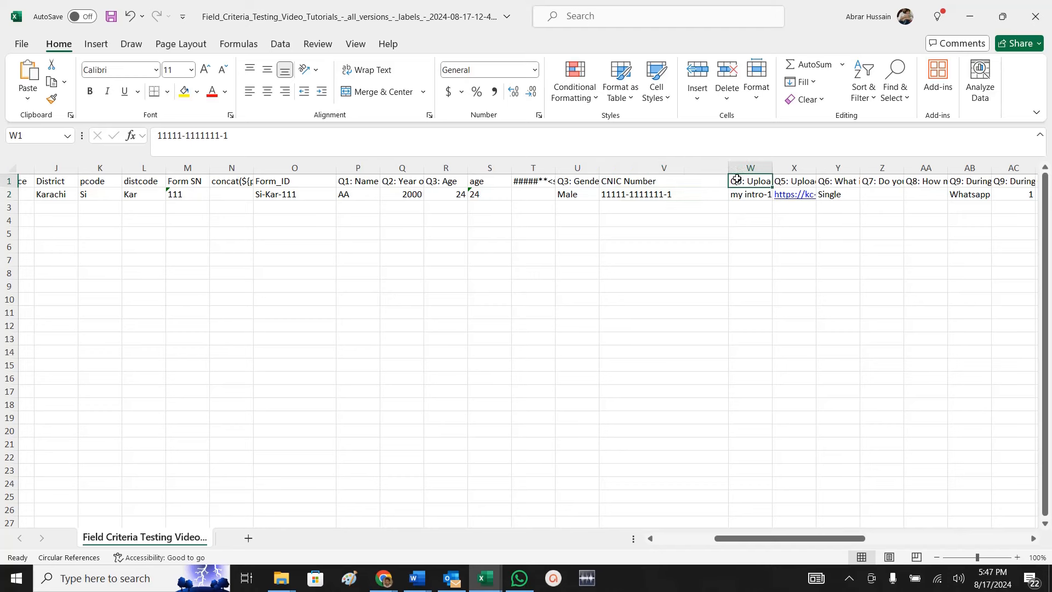
left_click_drag(772, 168, 875, 168)
double_click(767, 195)
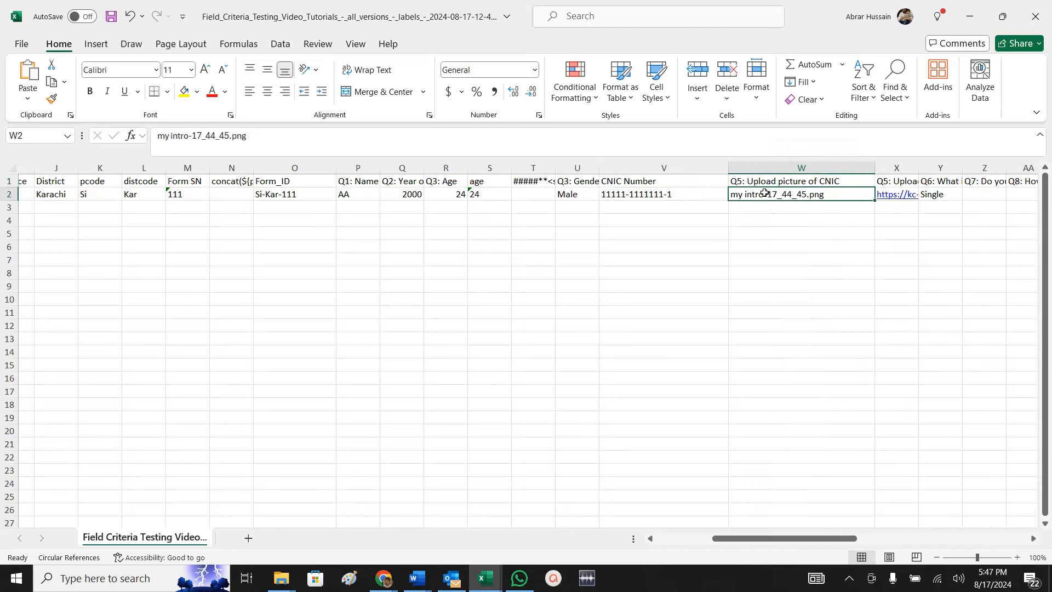
key("Escape")
key("Up")
key("Right")
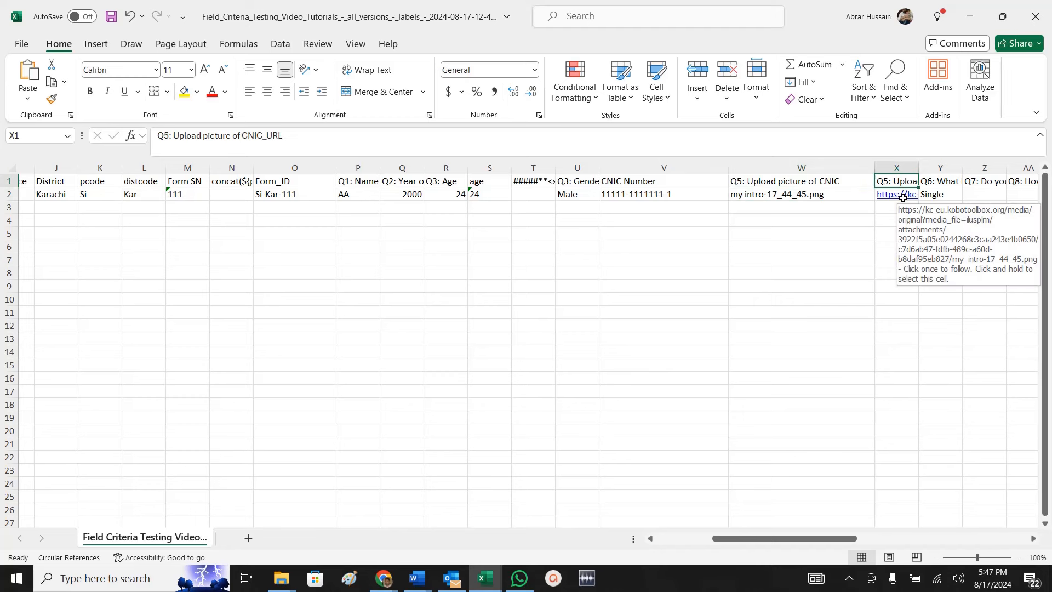
left_click(636, 197)
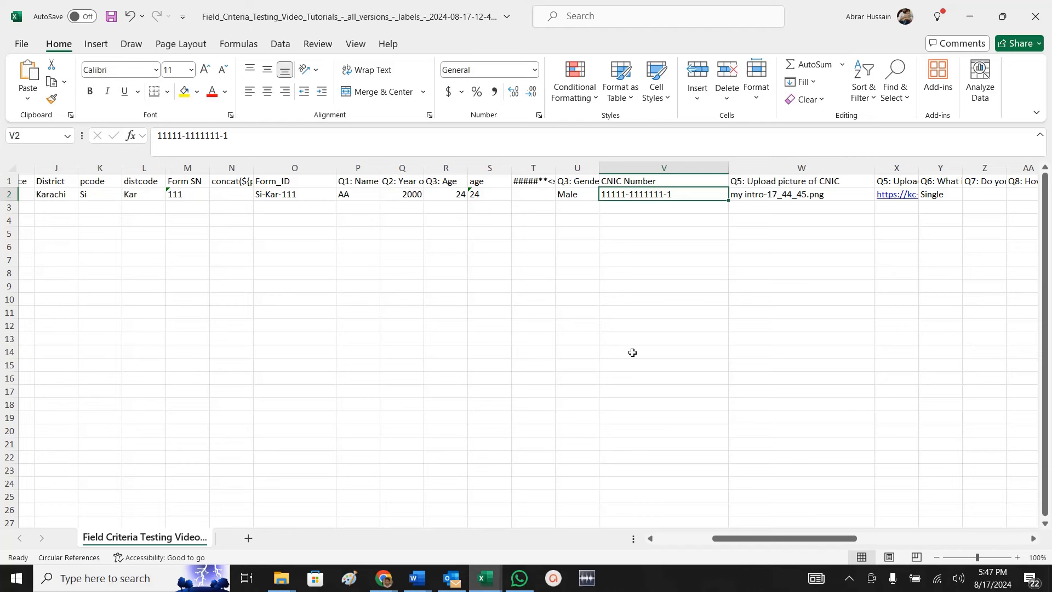
Switch to the KoboToolbox downloads page in Chrome and set the export type to Media Attachments (ZIP).
left_click(386, 579)
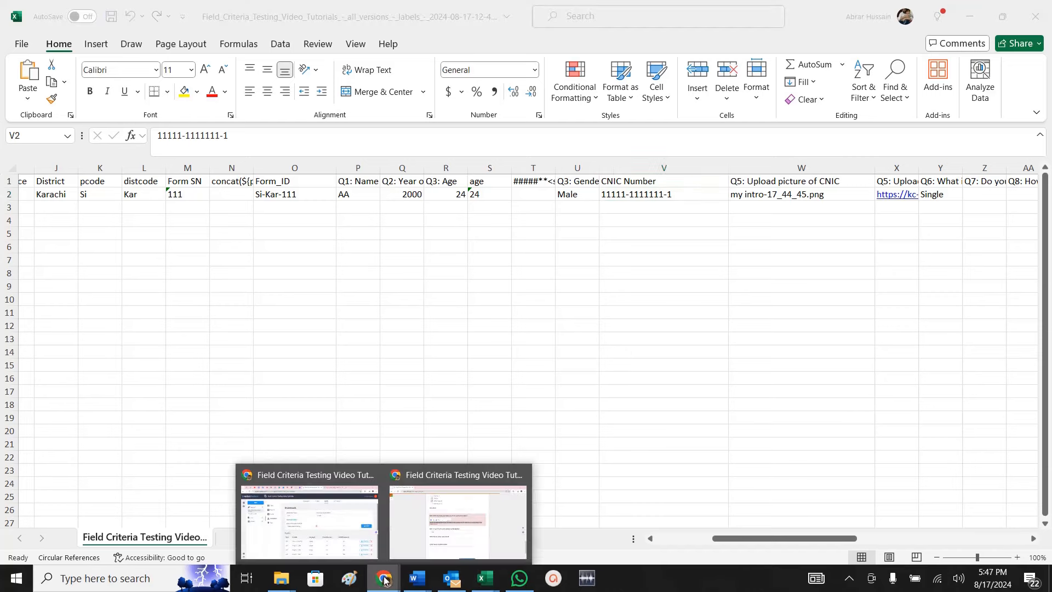
left_click(317, 518)
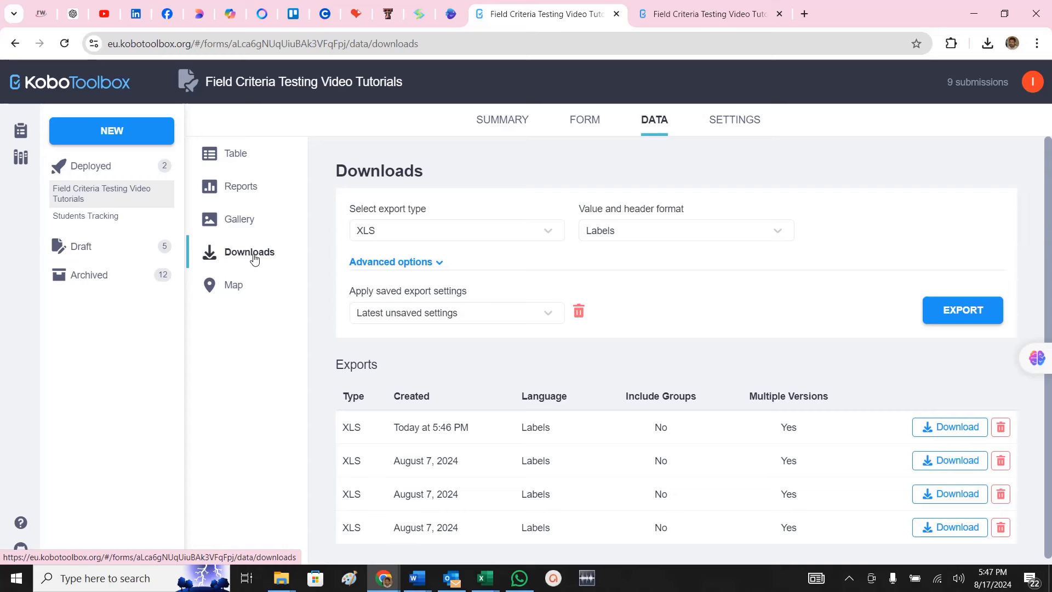
left_click(420, 233)
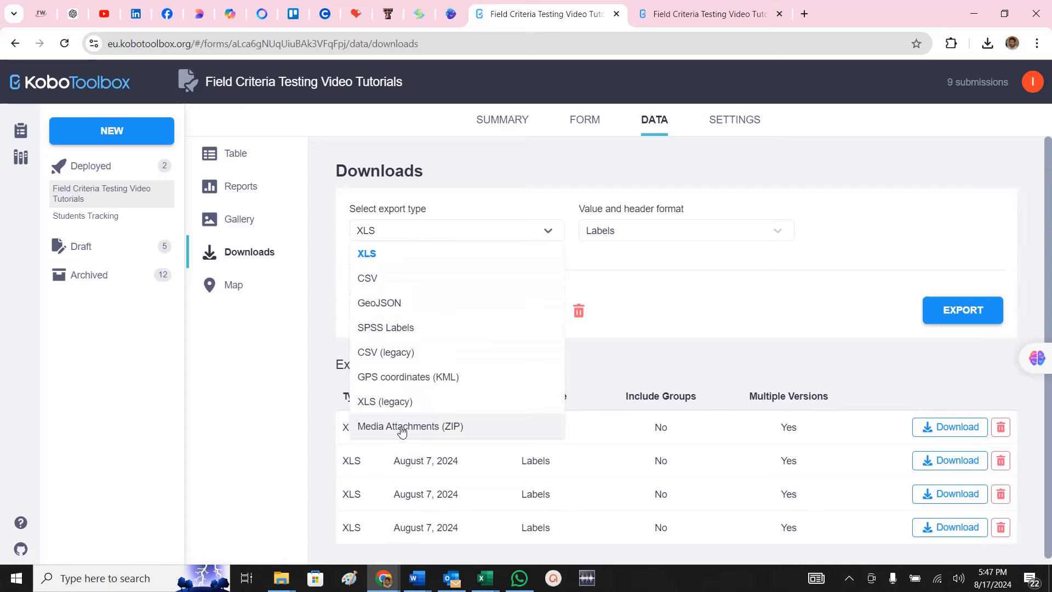
left_click(402, 427)
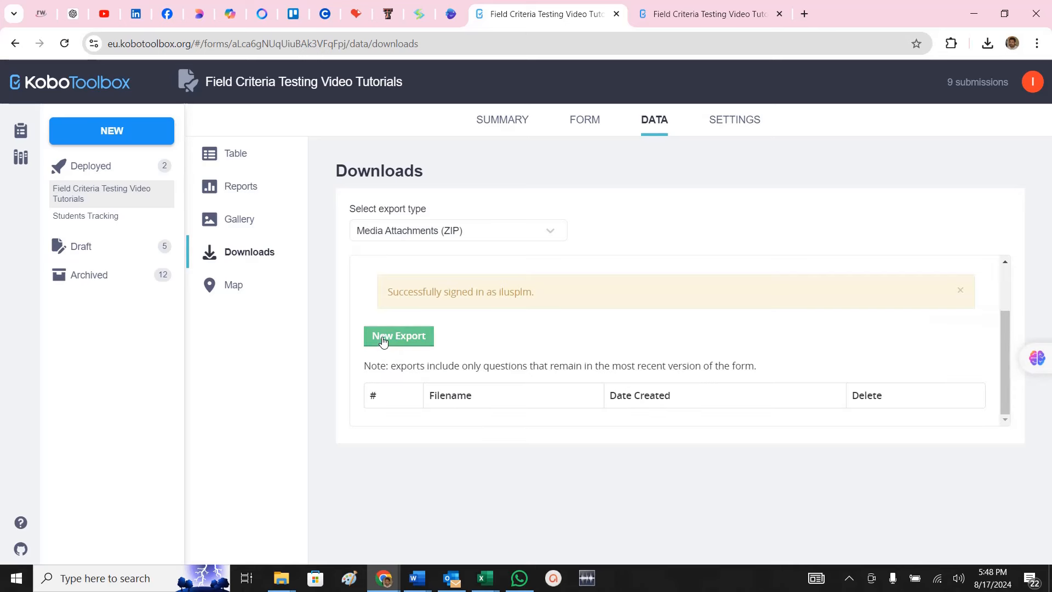
Create a new media attachments export and refresh its status until the ZIP file is ready.
left_click(384, 340)
scroll(470, 360, "down", 2)
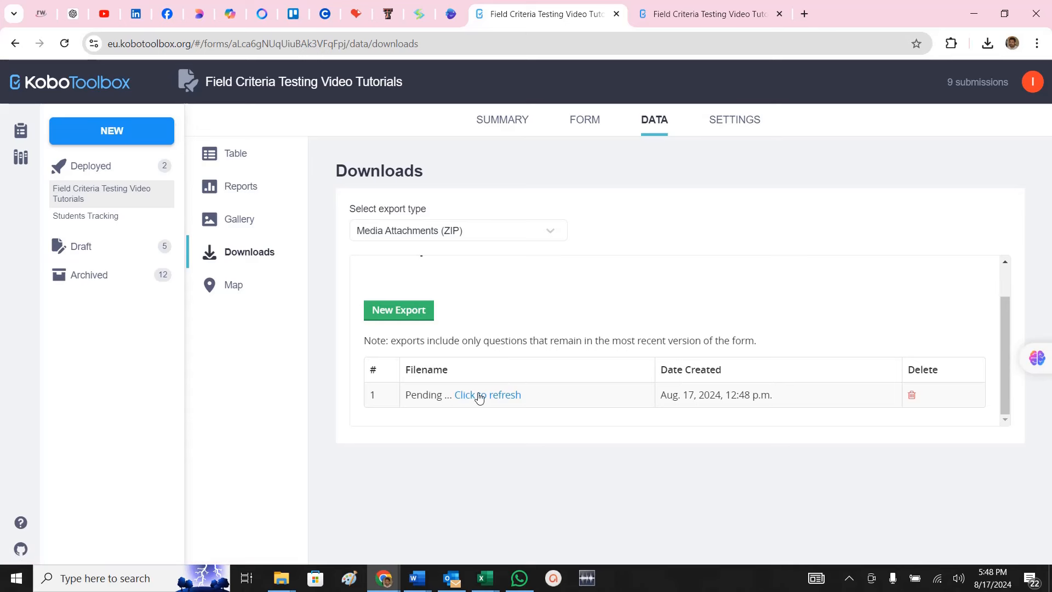
left_click(504, 399)
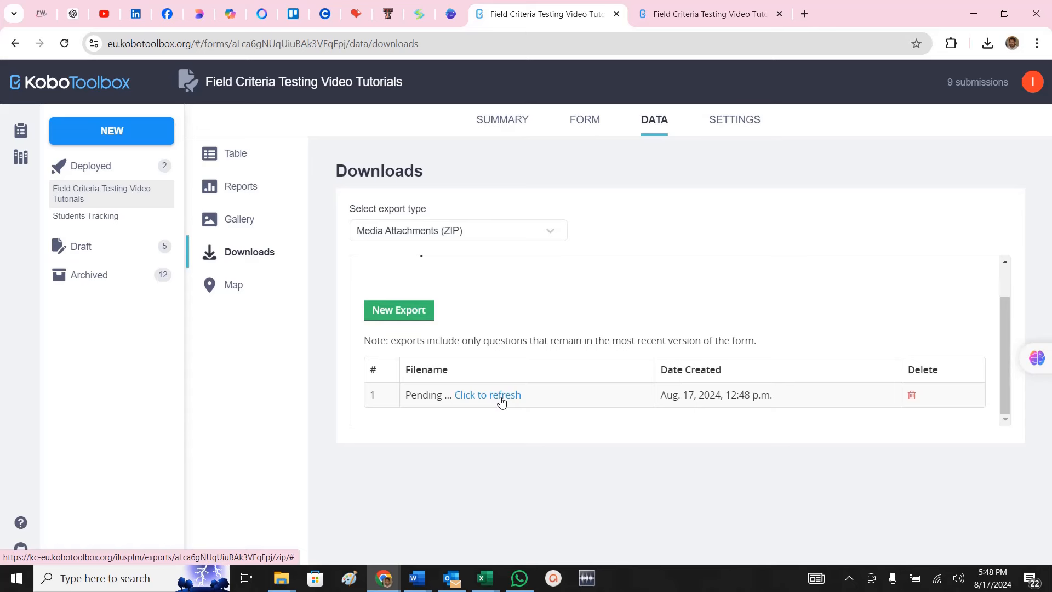
left_click(502, 400)
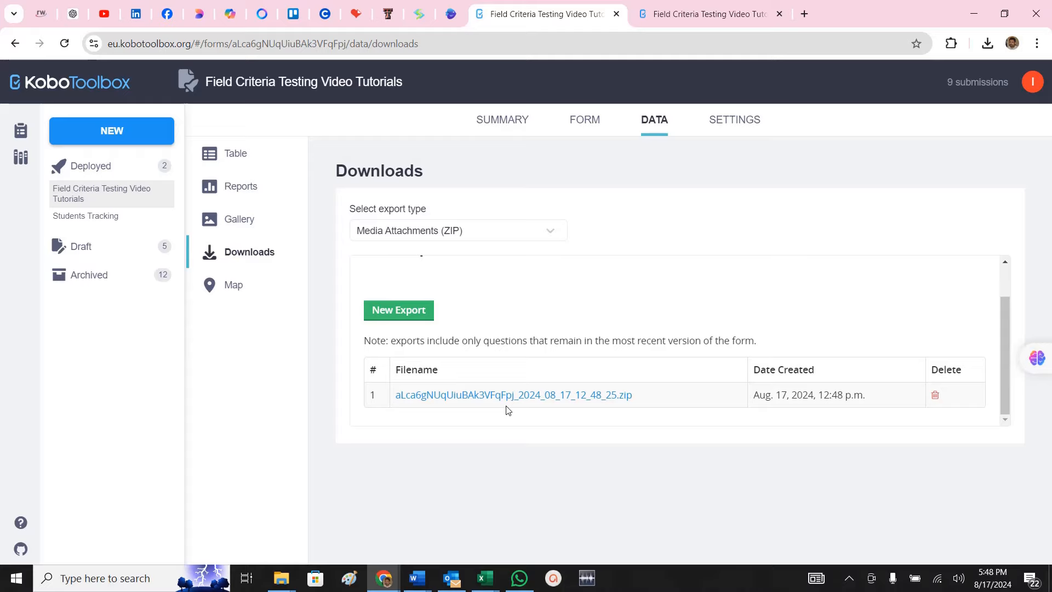
Switch back to the Excel export and examine the full CNIC Number entry in cell V2.
key("alt+Tab")
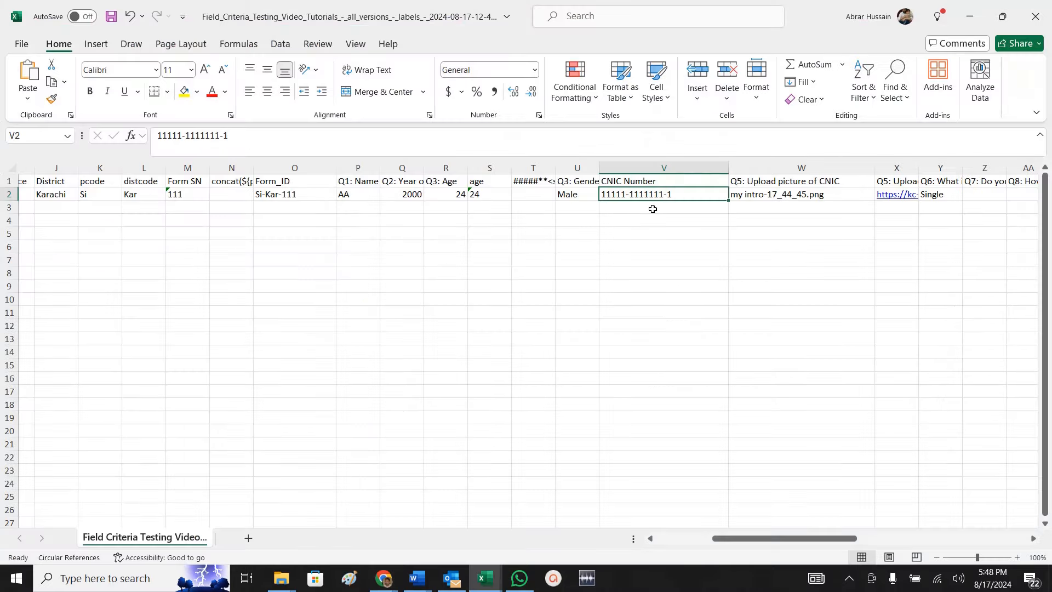
double_click(682, 189)
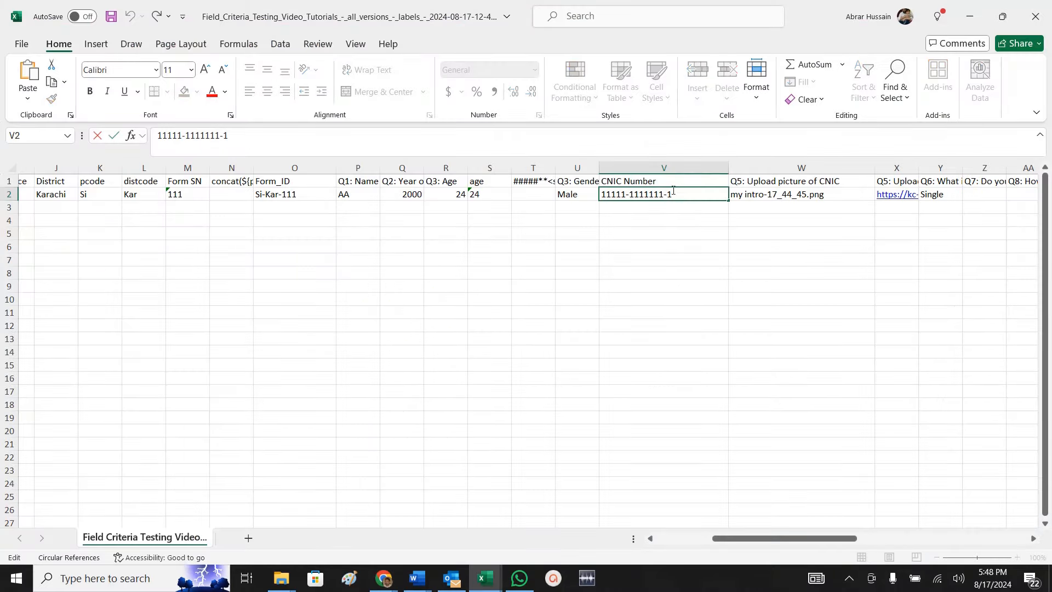
left_click_drag(674, 191, 608, 199)
left_click(614, 201)
double_click(652, 195)
left_click(665, 189)
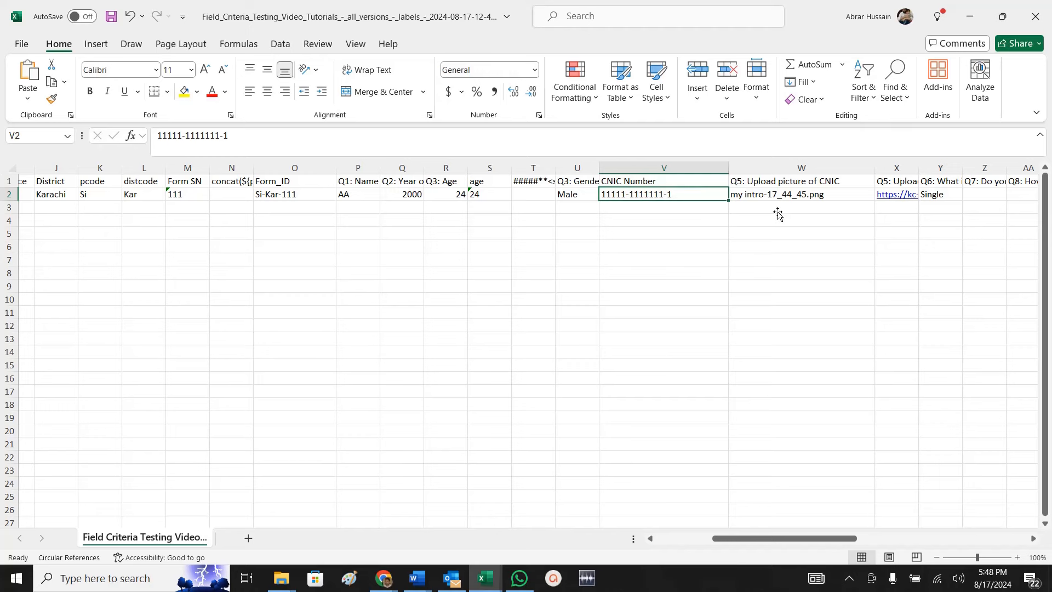
Widen the "Q5: Upload picture of CNIC_URL" column, view the submission's linked picture in the browser and return to Excel.
left_click_drag(920, 167, 1013, 164)
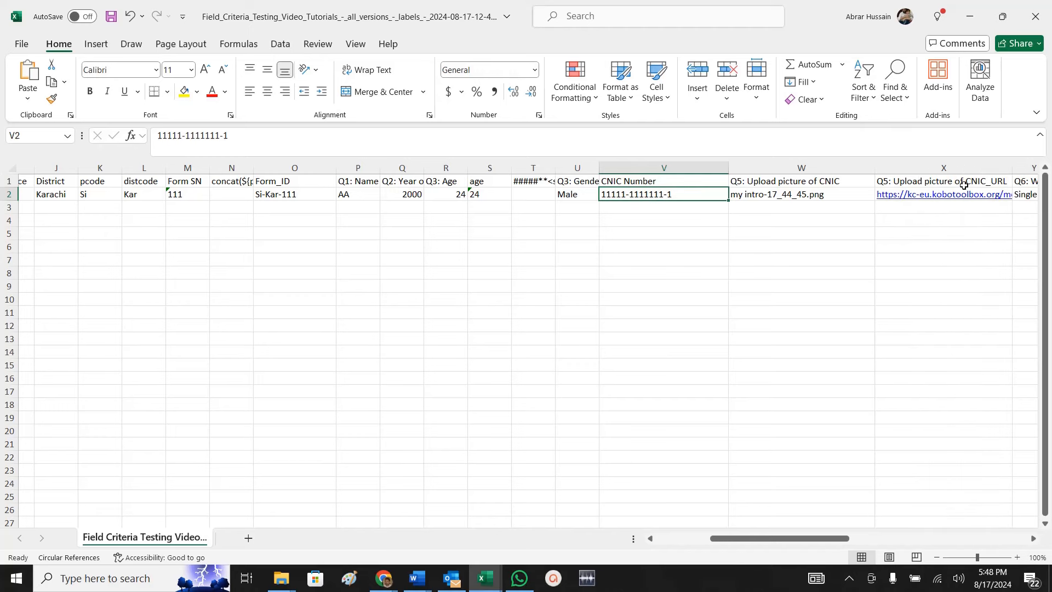
left_click(922, 198)
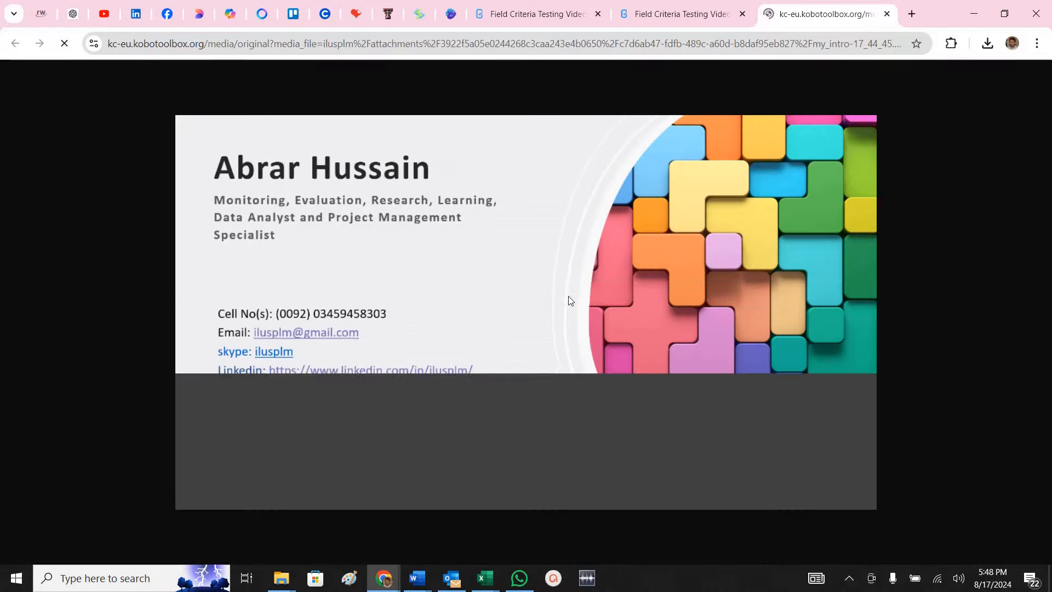
key("alt+Tab")
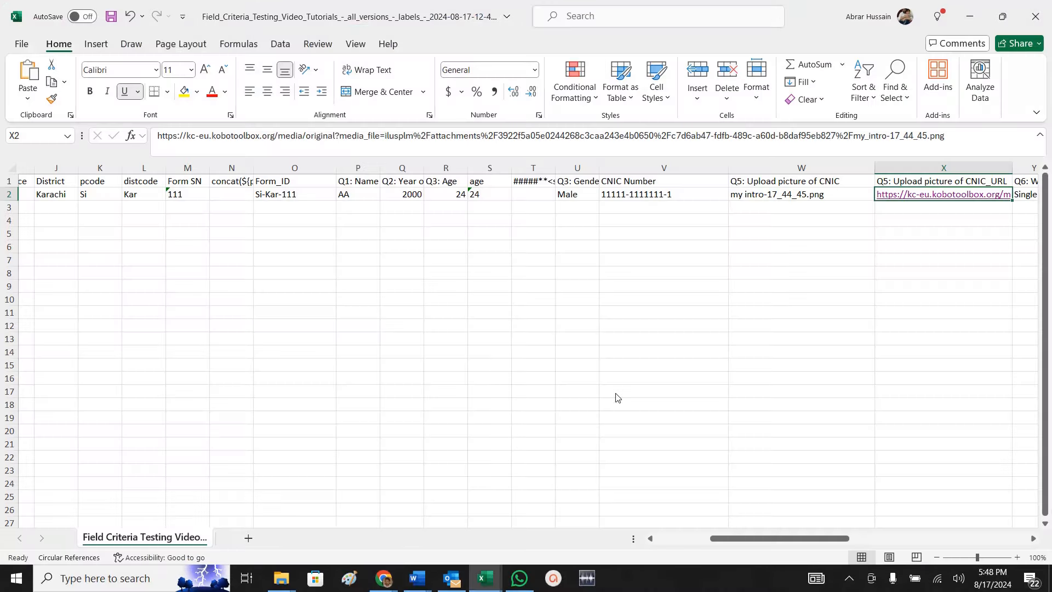
Check the submission's CNIC Number entry once more against its column heading.
left_click(653, 195)
left_click_drag(690, 193, 496, 195)
left_click(653, 218)
left_click(646, 183)
left_click(649, 195)
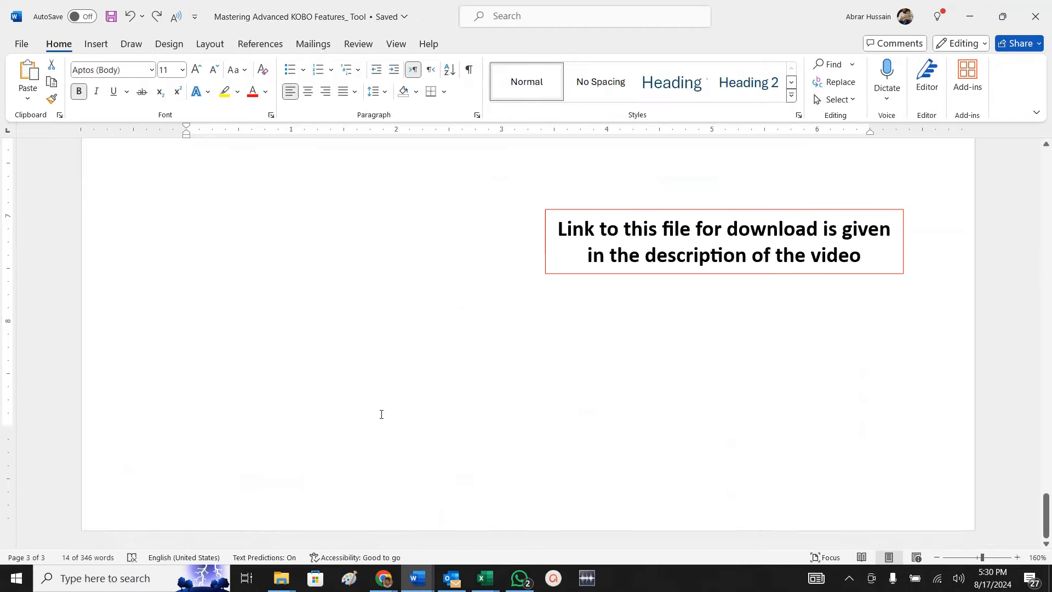
Look through the Word tool document's location fields, questions, field criteria and calculation notes.
scroll(382, 415, "up", 20)
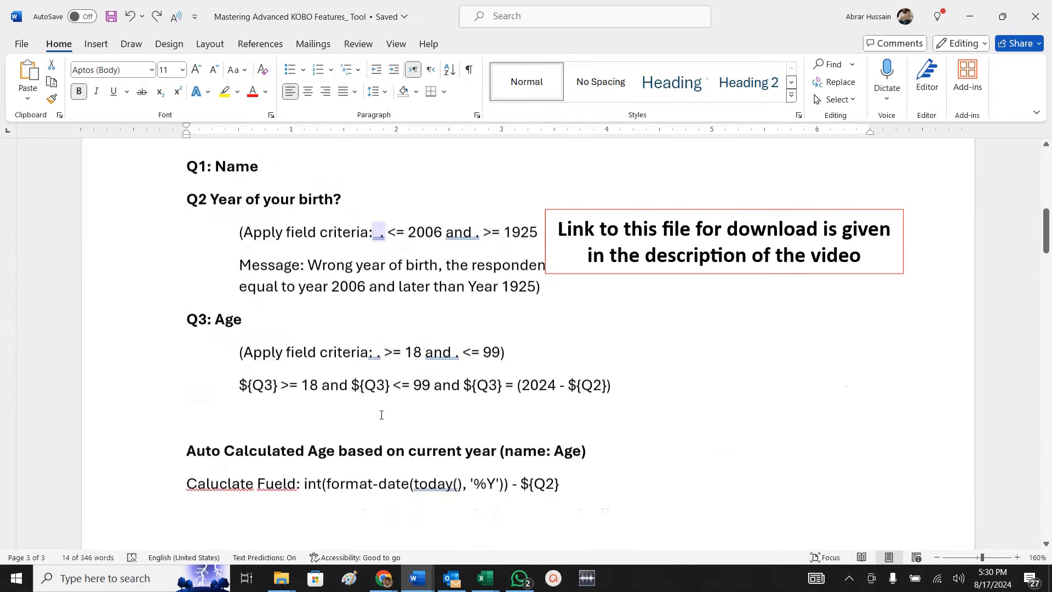
scroll(382, 415, "up", 1)
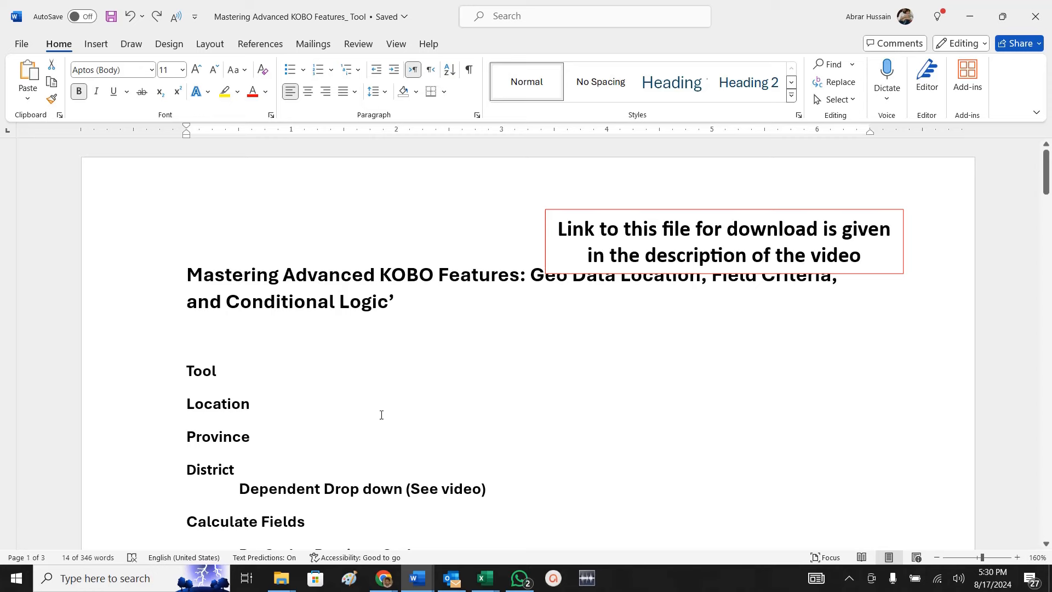
scroll(376, 380, "down", 13)
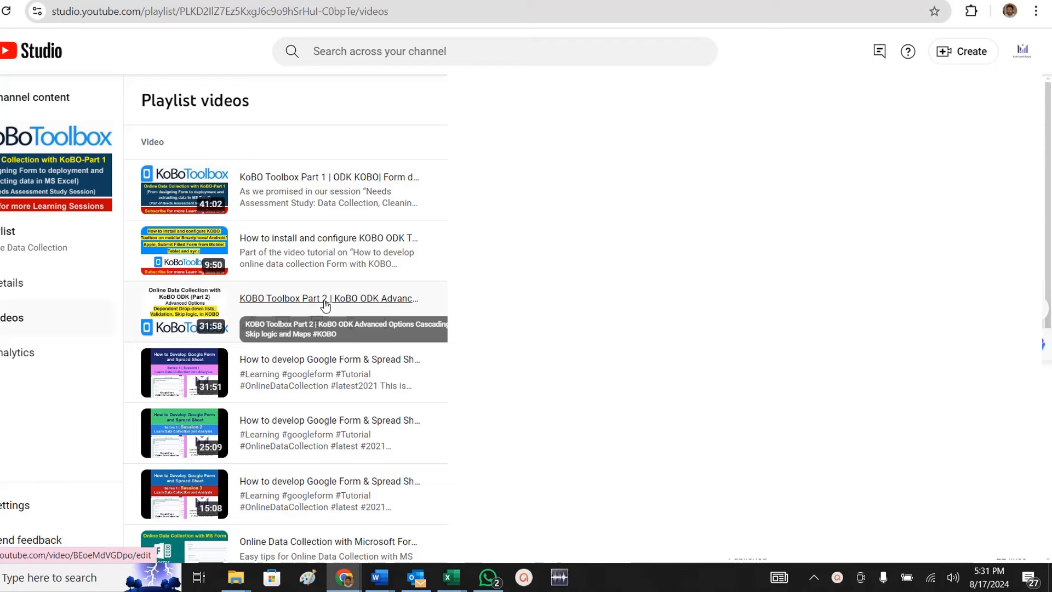
Browse the YouTube Studio playlists for related KoBo Toolbox, Google Form and MS Excel data analysis tutorials.
scroll(325, 305, "down", 6)
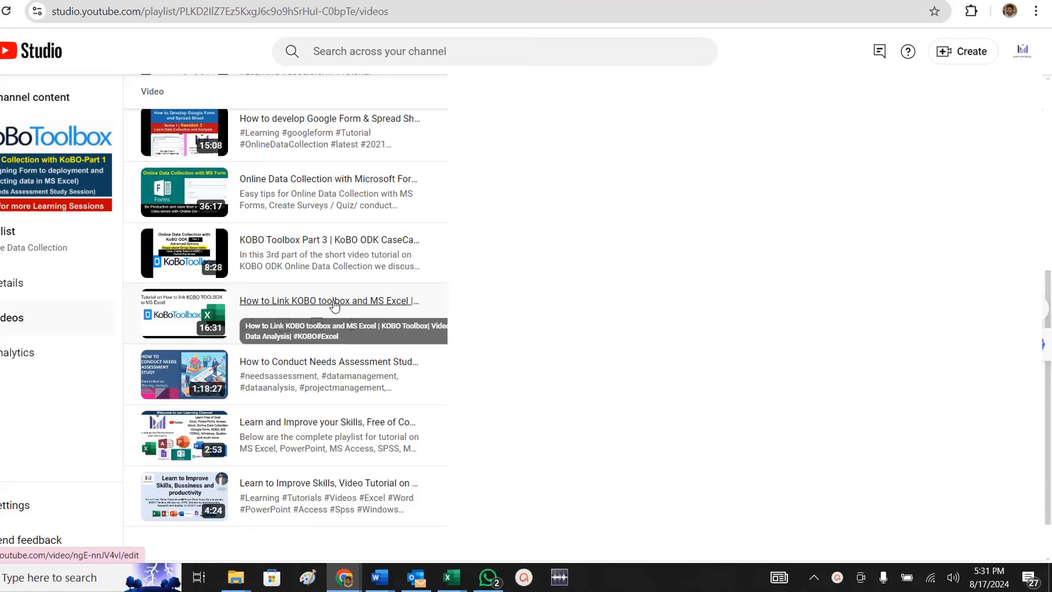
scroll(376, 310, "up", 2)
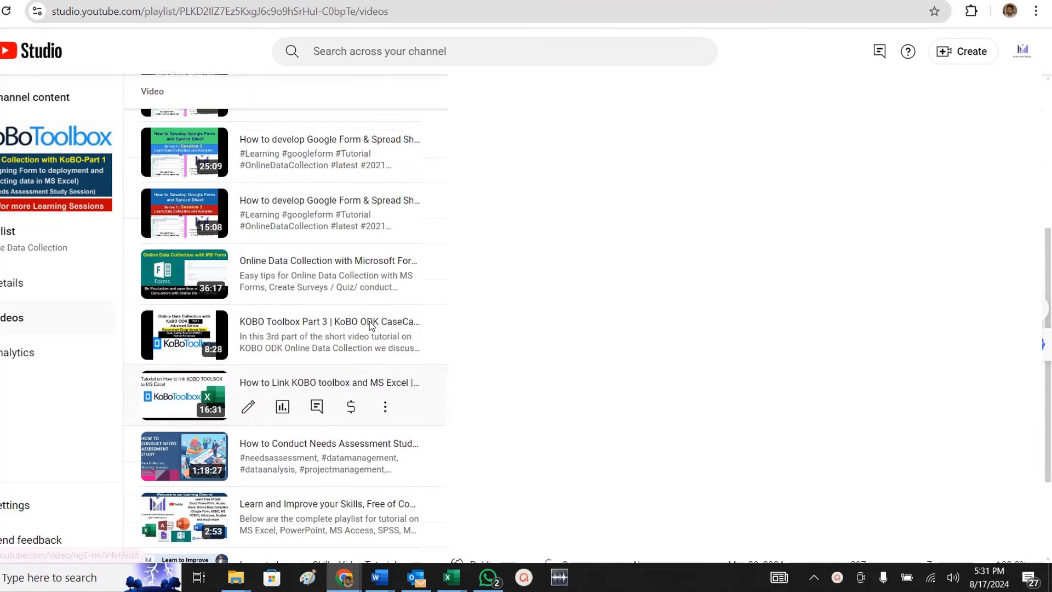
scroll(371, 325, "up", 1)
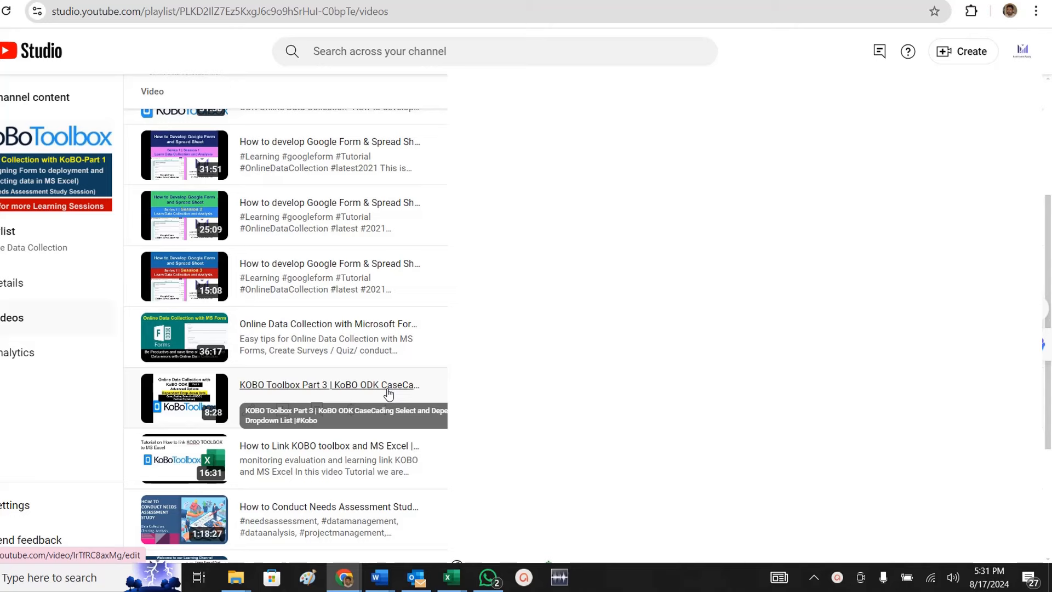
scroll(388, 393, "up", 4)
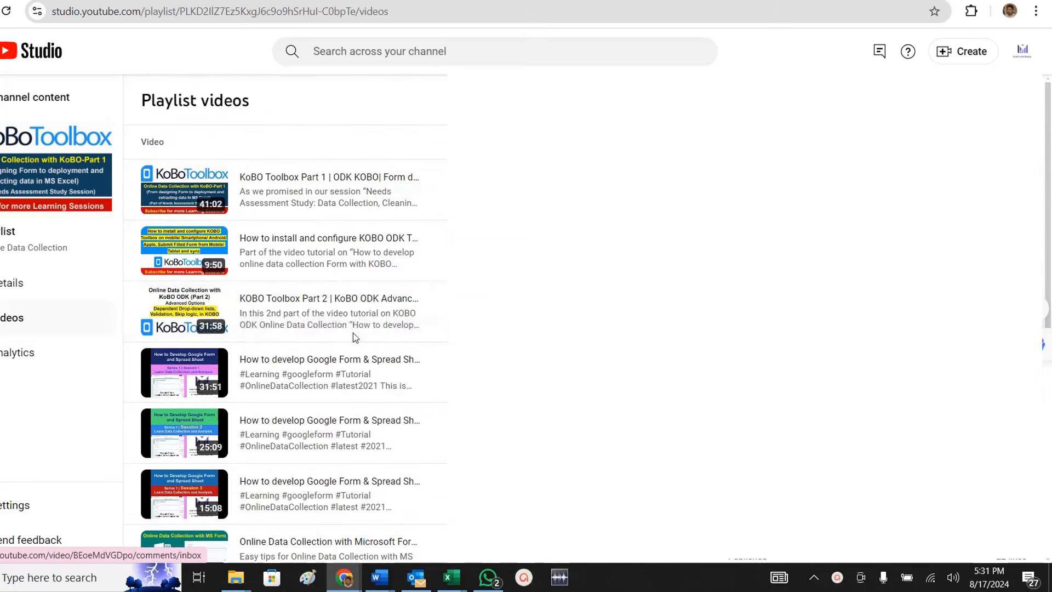
scroll(370, 485, "down", 4)
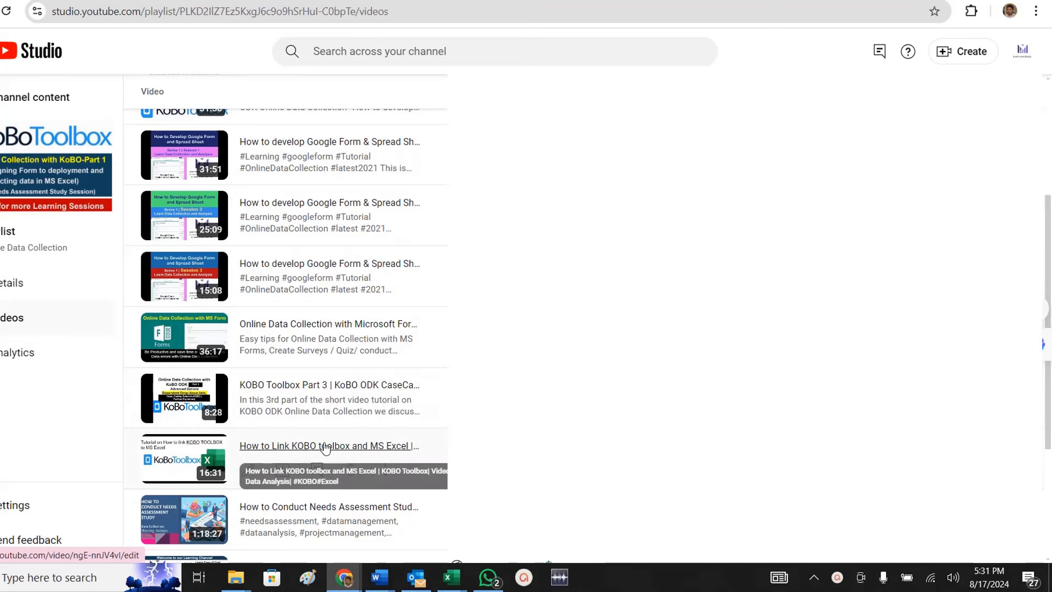
scroll(325, 447, "up", 2)
scroll(325, 447, "up", 2)
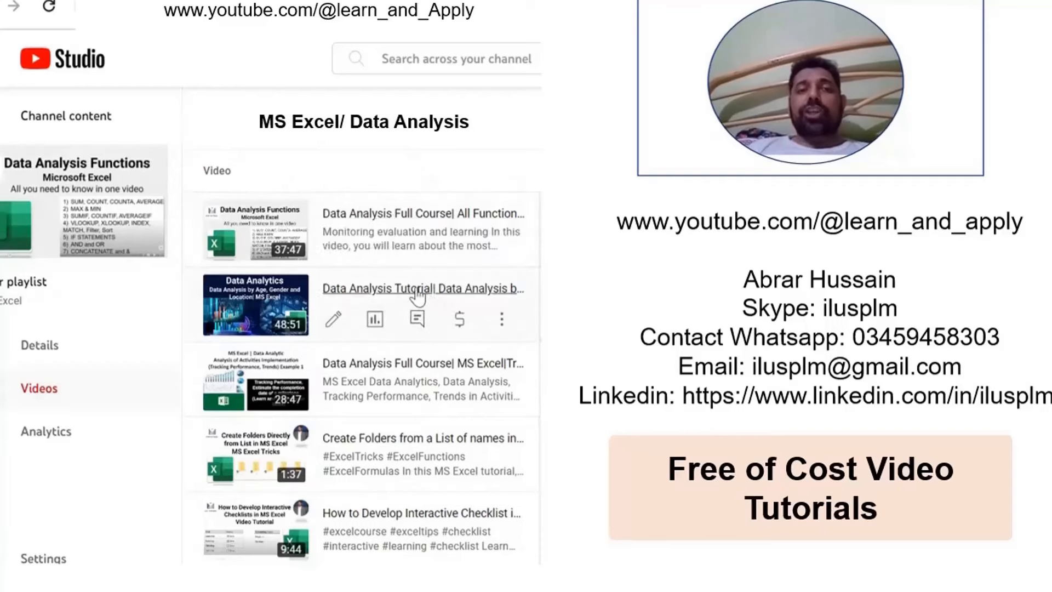
scroll(418, 411, "down", 4)
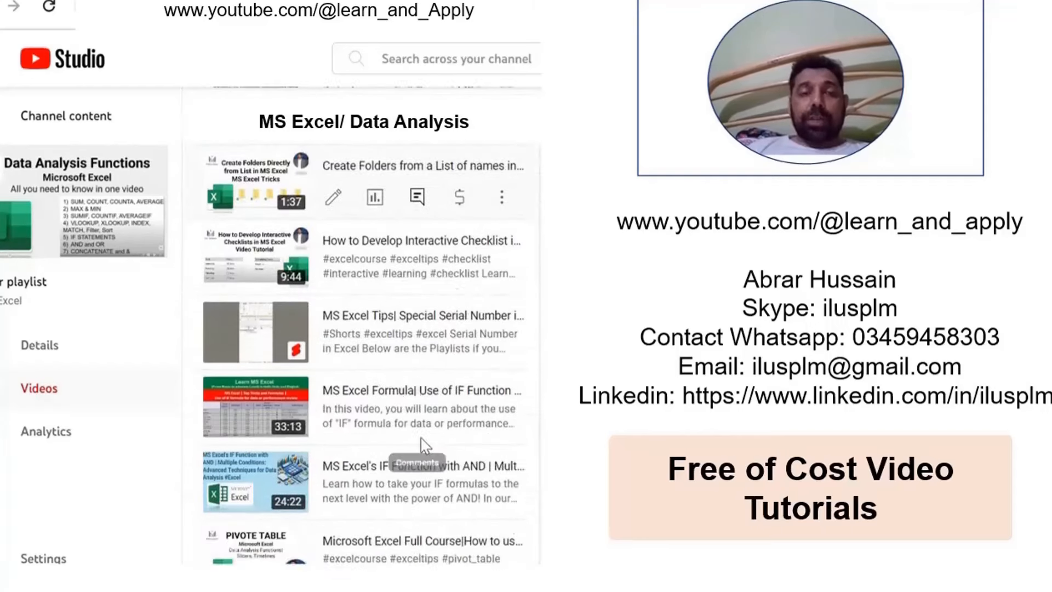